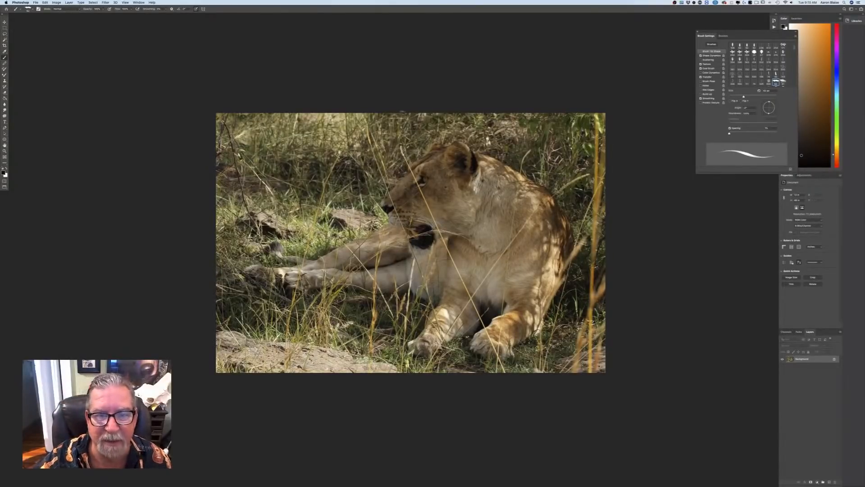
Shrink the view of the lioness photo, float it in its own window and move it off to the other display as reference
{"action": "key", "text": "super+minus"}
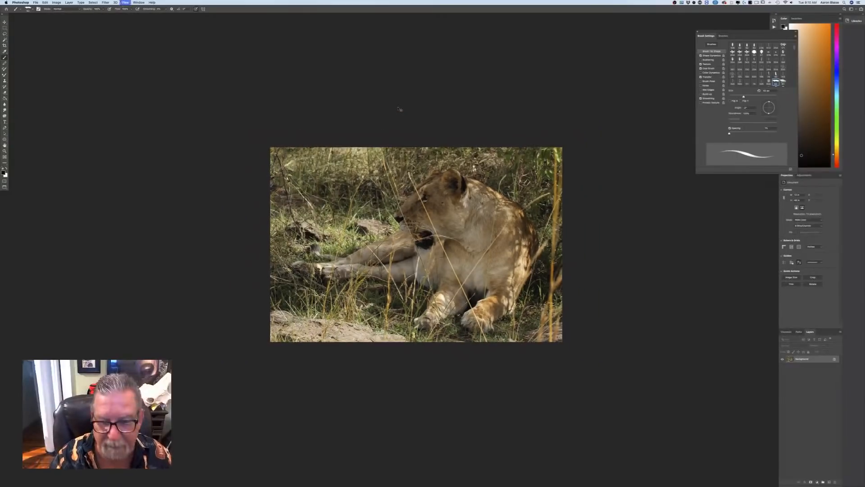
{"action": "key", "text": "super+minus"}
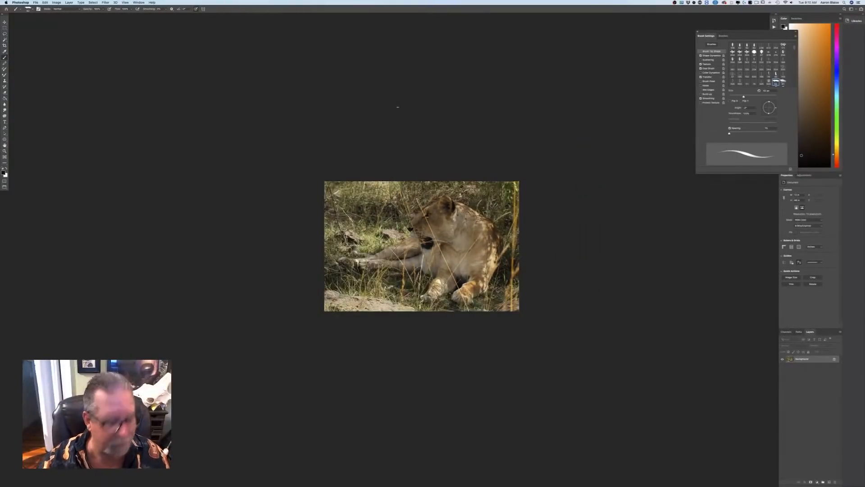
{"action": "key", "text": "f"}
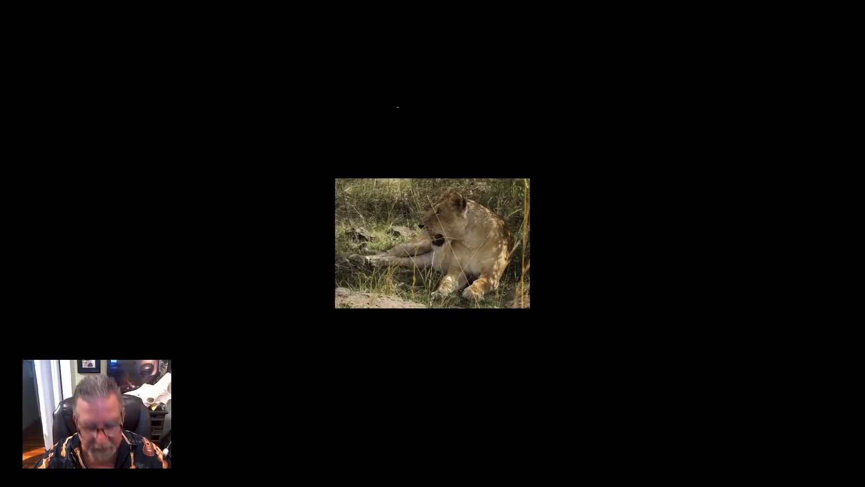
{"action": "key", "text": "f"}
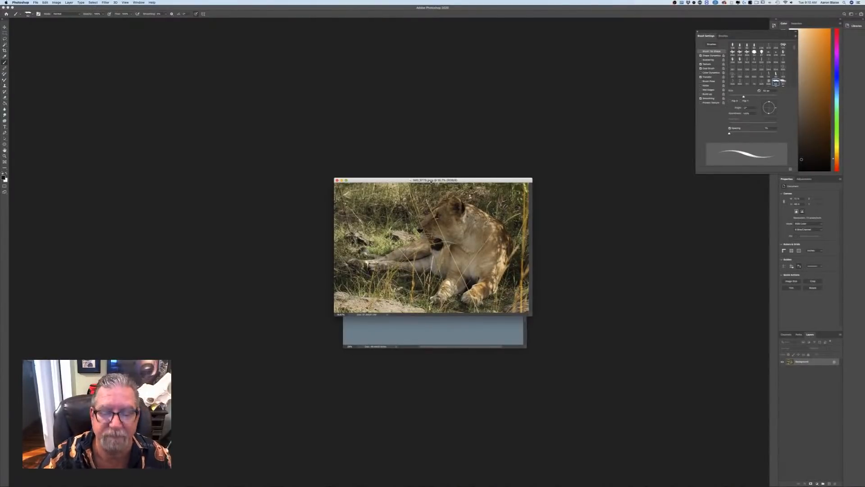
{"action": "left_click_drag", "start_coordinate": [430, 181], "coordinate": [569, 1]}
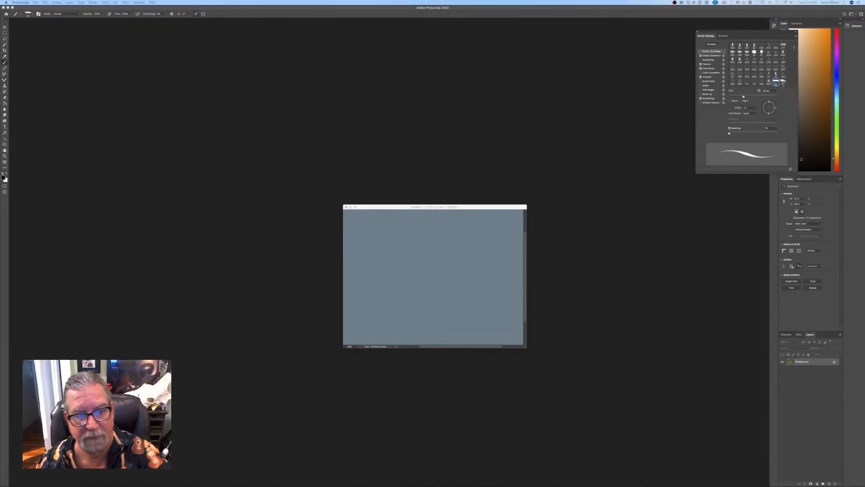
Switch to the blank blue-grey document and show it enlarged in full-screen mode with the menu bar
{"action": "key", "text": "ctrl+Tab"}
{"action": "key", "text": "f"}
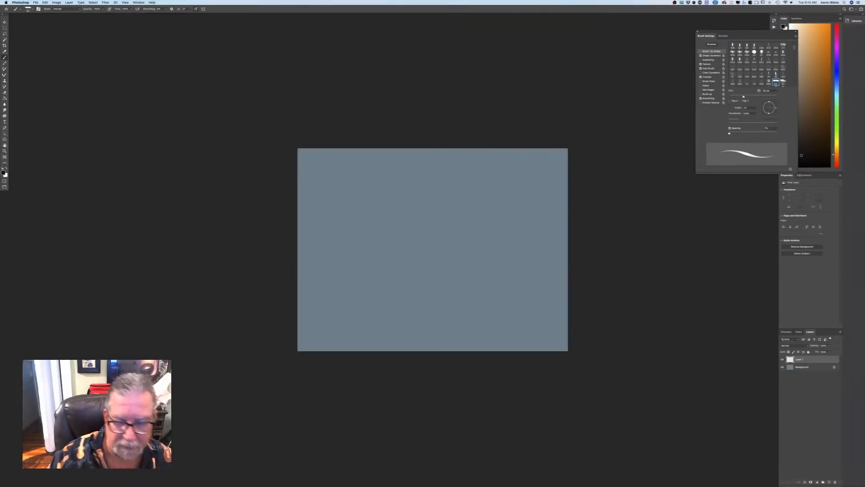
{"action": "key", "text": "ctrl+plus"}
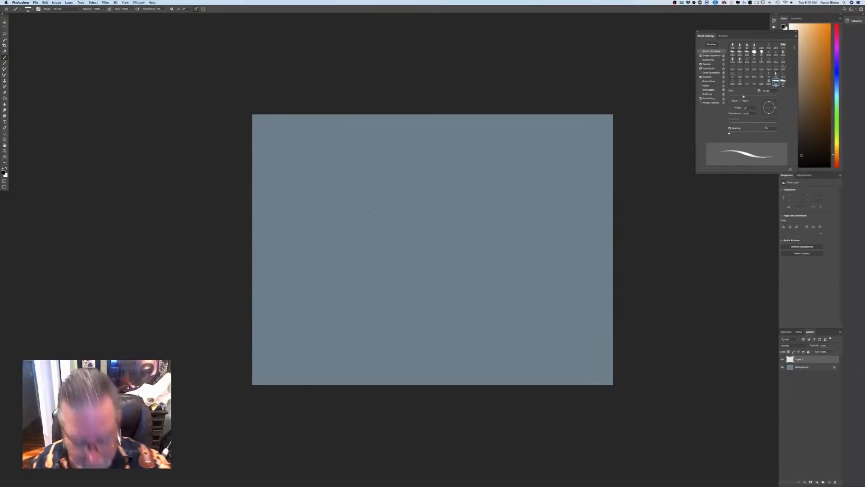
{"action": "left_click_drag", "start_coordinate": [162, 323], "coordinate": [91, 340]}
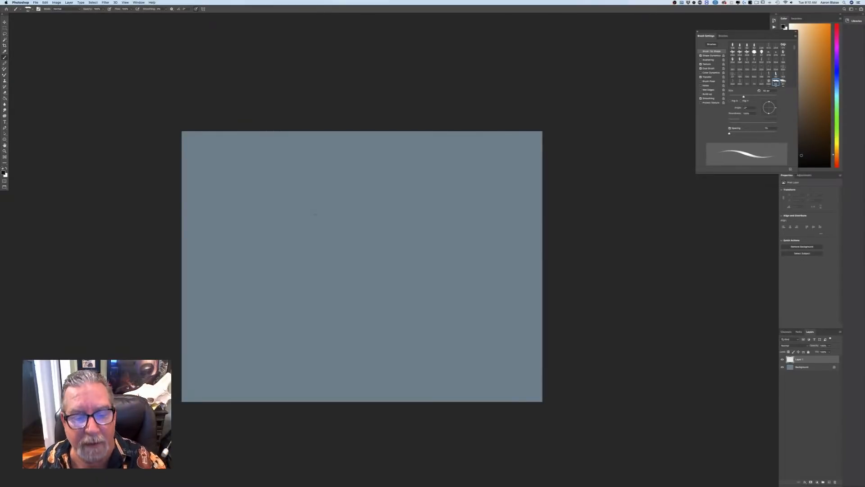
Rough in the lioness on Layer 1 with a head circle, neck and chest curves, shoulder and back contours, and a curved head guideline
{"action": "mouse_move", "coordinate": [349, 246]}
{"action": "left_mouse_down"}
{"action": "mouse_move", "coordinate": [386, 245]}
{"action": "mouse_move", "coordinate": [335, 225]}
{"action": "mouse_move", "coordinate": [376, 237]}
{"action": "left_mouse_up"}
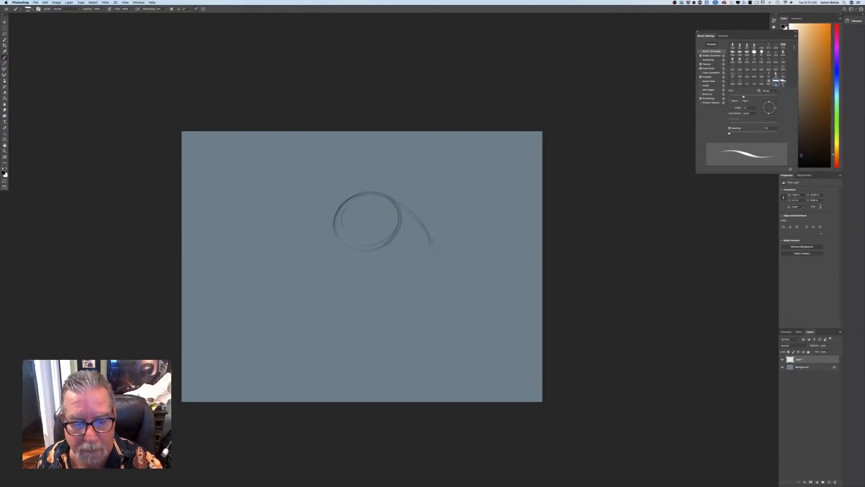
{"action": "mouse_move", "coordinate": [363, 260]}
{"action": "left_mouse_down"}
{"action": "mouse_move", "coordinate": [372, 279]}
{"action": "mouse_move", "coordinate": [417, 266]}
{"action": "left_mouse_up"}
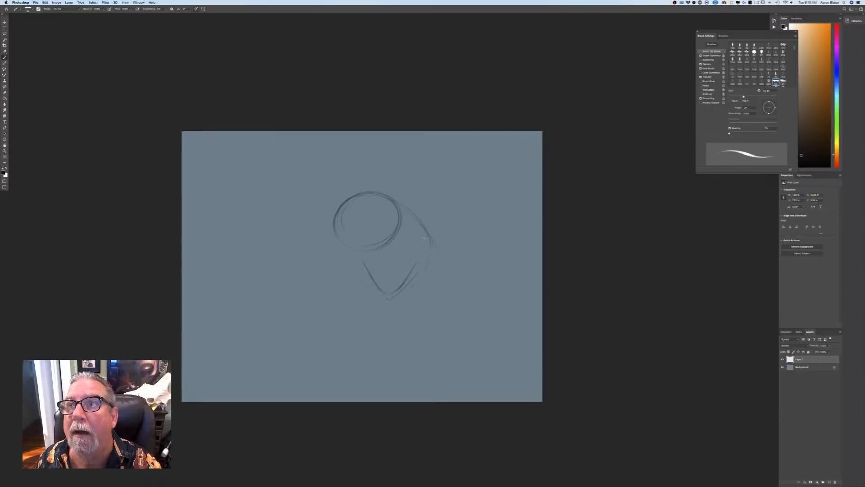
{"action": "mouse_move", "coordinate": [430, 232]}
{"action": "left_mouse_down"}
{"action": "mouse_move", "coordinate": [451, 260]}
{"action": "mouse_move", "coordinate": [434, 324]}
{"action": "left_mouse_up"}
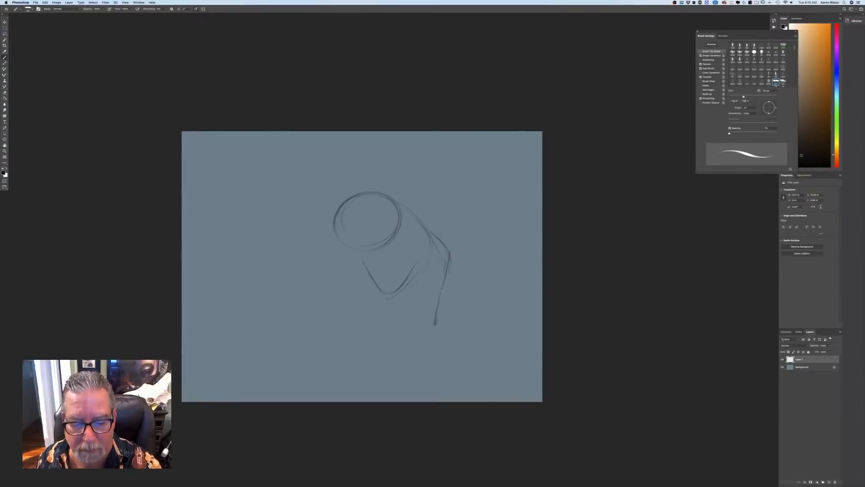
{"action": "left_click_drag", "start_coordinate": [444, 288], "coordinate": [436, 338]}
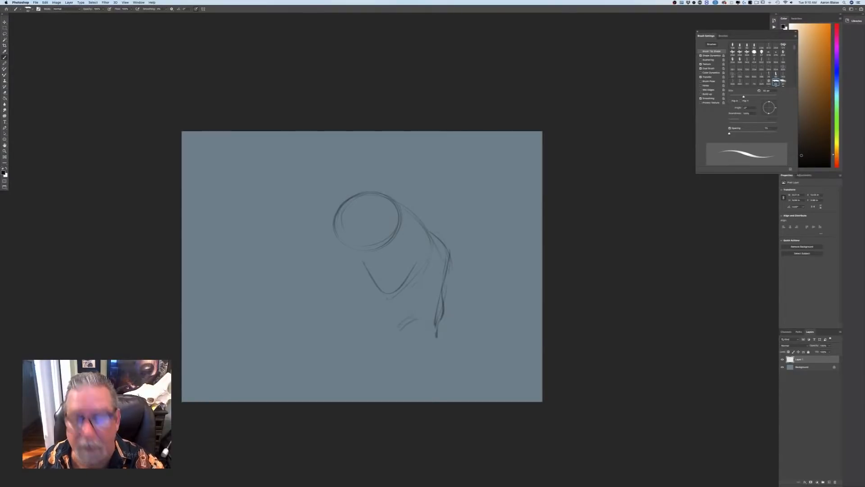
{"action": "left_click_drag", "start_coordinate": [391, 305], "coordinate": [390, 319]}
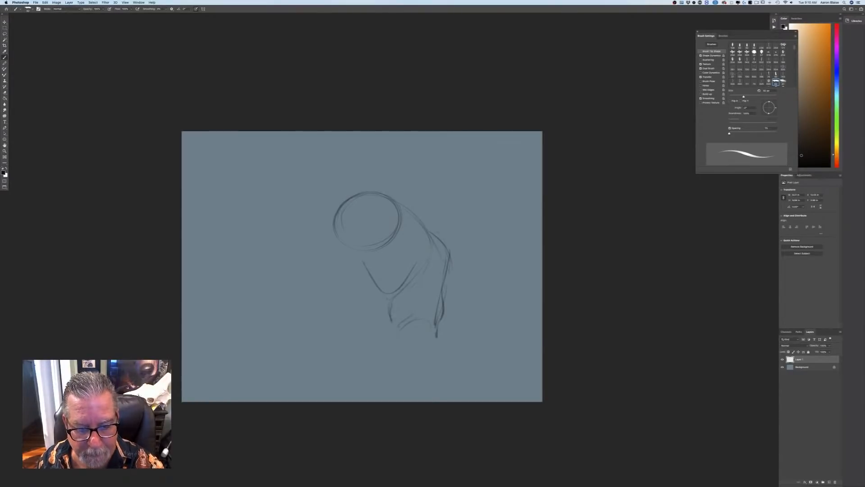
{"action": "mouse_move", "coordinate": [449, 258]}
{"action": "left_mouse_down"}
{"action": "mouse_move", "coordinate": [457, 302]}
{"action": "mouse_move", "coordinate": [437, 335]}
{"action": "left_mouse_up"}
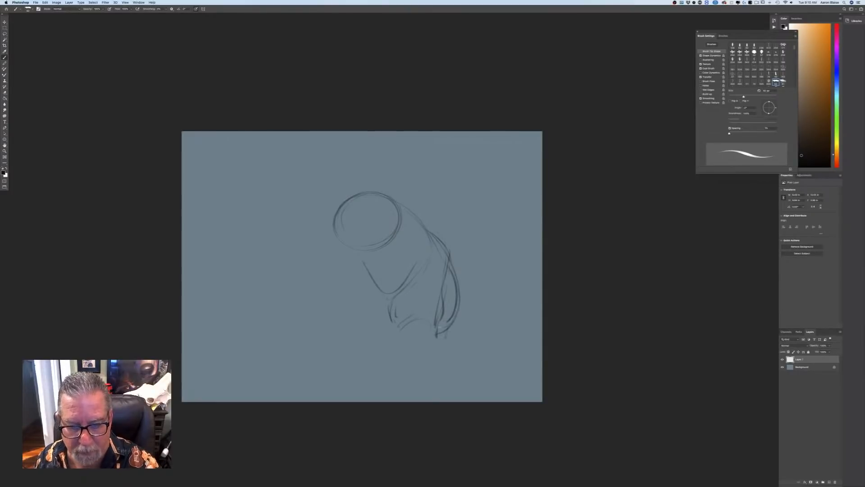
{"action": "left_click_drag", "start_coordinate": [353, 202], "coordinate": [396, 268]}
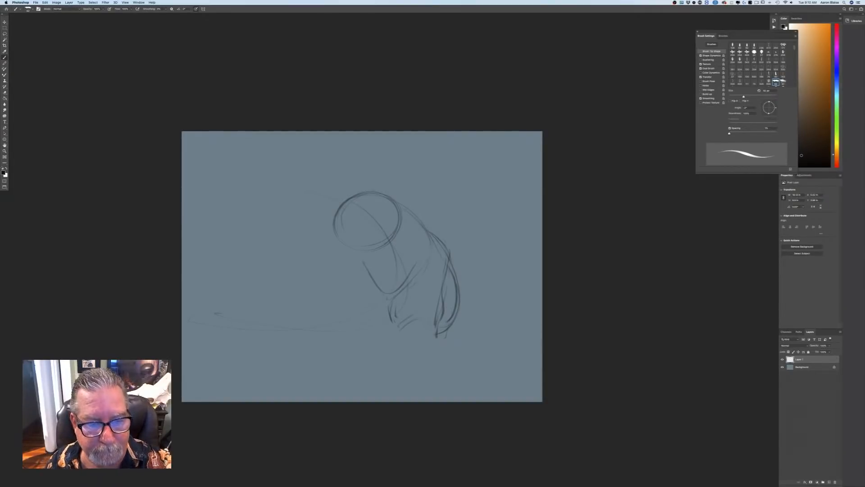
Sketch the bridge of the nose, both ears, the brow and the sloping front of the muzzle around the head circle
{"action": "left_click_drag", "start_coordinate": [332, 218], "coordinate": [317, 227]}
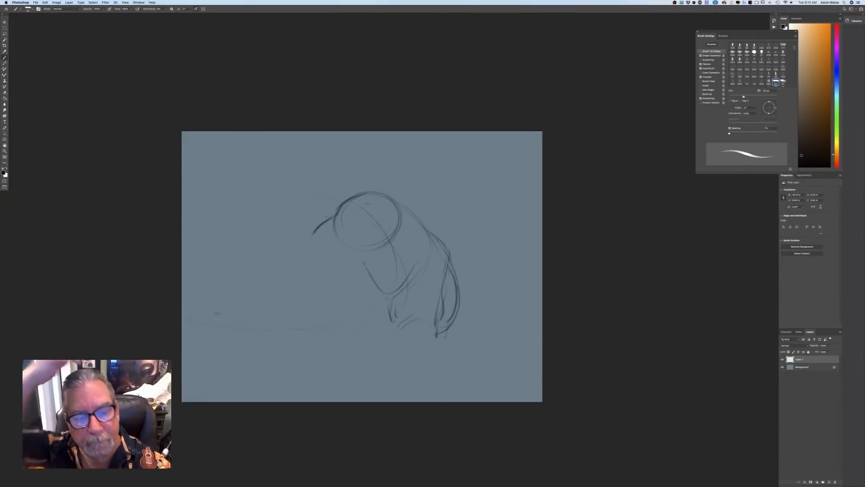
{"action": "mouse_move", "coordinate": [376, 186]}
{"action": "left_mouse_down"}
{"action": "mouse_move", "coordinate": [393, 201]}
{"action": "mouse_move", "coordinate": [392, 216]}
{"action": "mouse_move", "coordinate": [372, 219]}
{"action": "mouse_move", "coordinate": [382, 222]}
{"action": "mouse_move", "coordinate": [370, 201]}
{"action": "mouse_move", "coordinate": [389, 194]}
{"action": "left_mouse_up"}
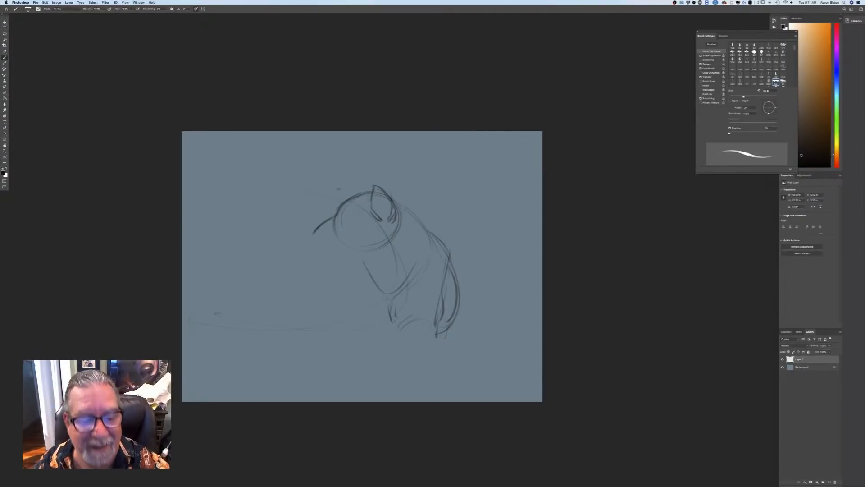
{"action": "left_click_drag", "start_coordinate": [355, 196], "coordinate": [362, 186]}
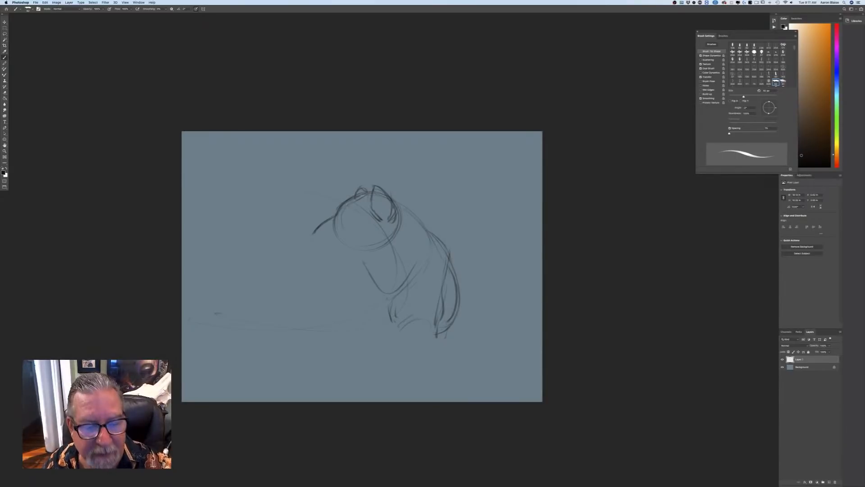
{"action": "left_click_drag", "start_coordinate": [345, 207], "coordinate": [363, 196]}
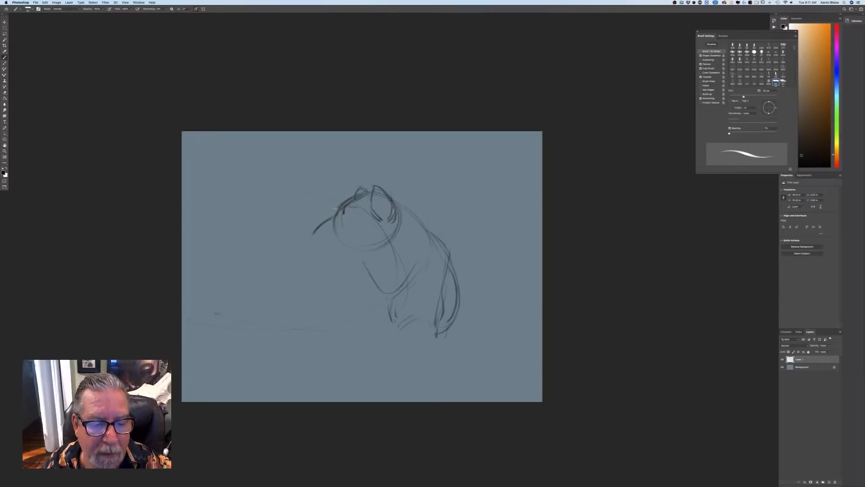
{"action": "left_click_drag", "start_coordinate": [338, 207], "coordinate": [334, 215]}
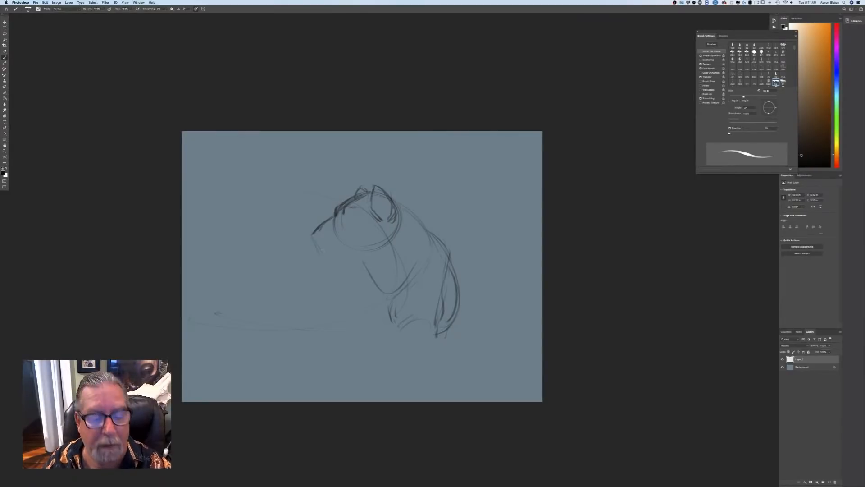
{"action": "left_click_drag", "start_coordinate": [320, 252], "coordinate": [328, 263]}
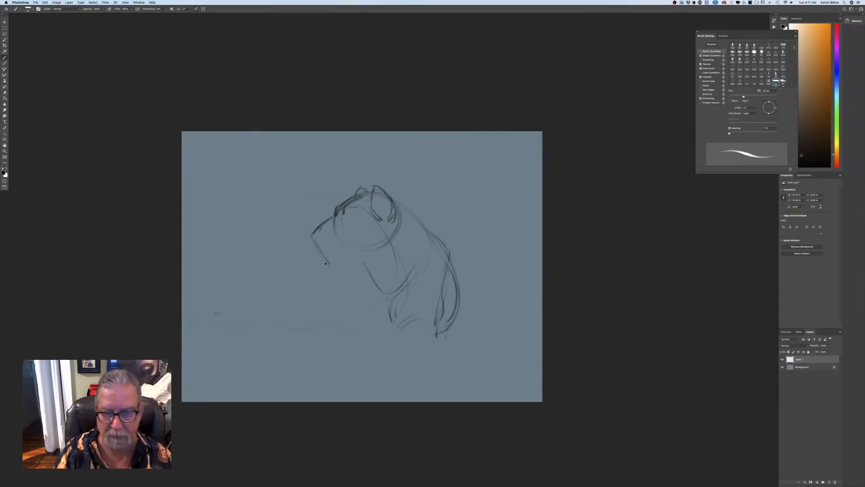
Draw the muzzle's upper lip, the open mouth and the nose at the front of the lioness's face
{"action": "key", "text": "super+plus"}
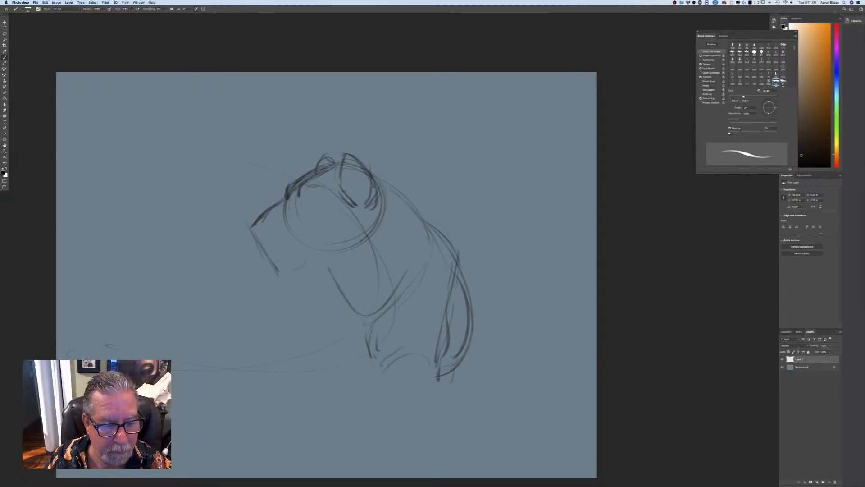
{"action": "left_click_drag", "start_coordinate": [279, 250], "coordinate": [288, 270]}
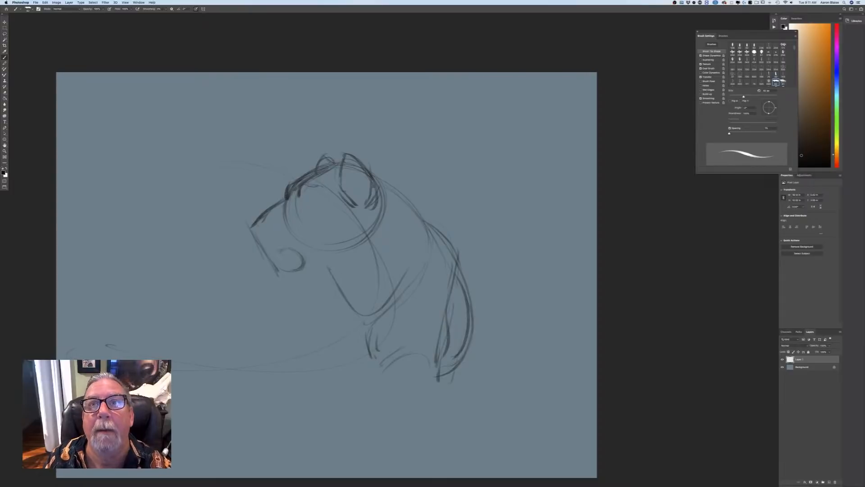
{"action": "mouse_move", "coordinate": [256, 237]}
{"action": "left_mouse_down"}
{"action": "mouse_move", "coordinate": [259, 250]}
{"action": "mouse_move", "coordinate": [293, 251]}
{"action": "mouse_move", "coordinate": [303, 270]}
{"action": "mouse_move", "coordinate": [278, 267]}
{"action": "left_mouse_up"}
{"action": "left_click_drag", "start_coordinate": [296, 262], "coordinate": [278, 265]}
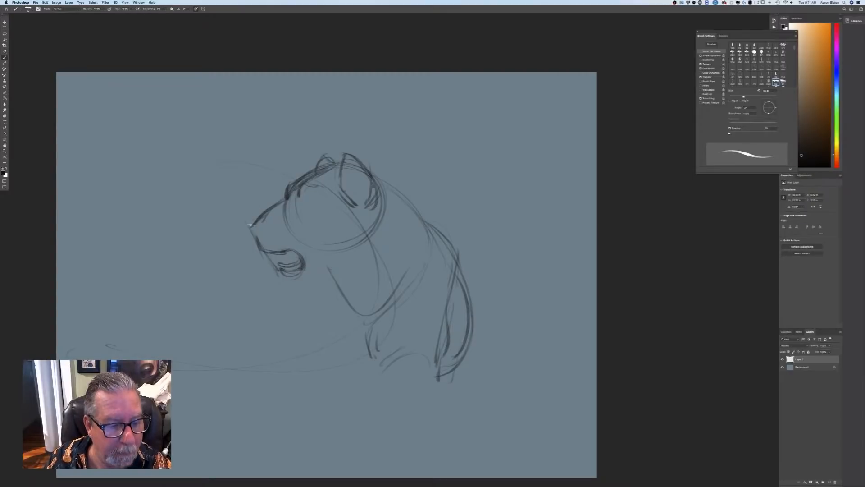
{"action": "mouse_move", "coordinate": [250, 226]}
{"action": "left_mouse_down"}
{"action": "mouse_move", "coordinate": [271, 228]}
{"action": "mouse_move", "coordinate": [251, 239]}
{"action": "left_mouse_up"}
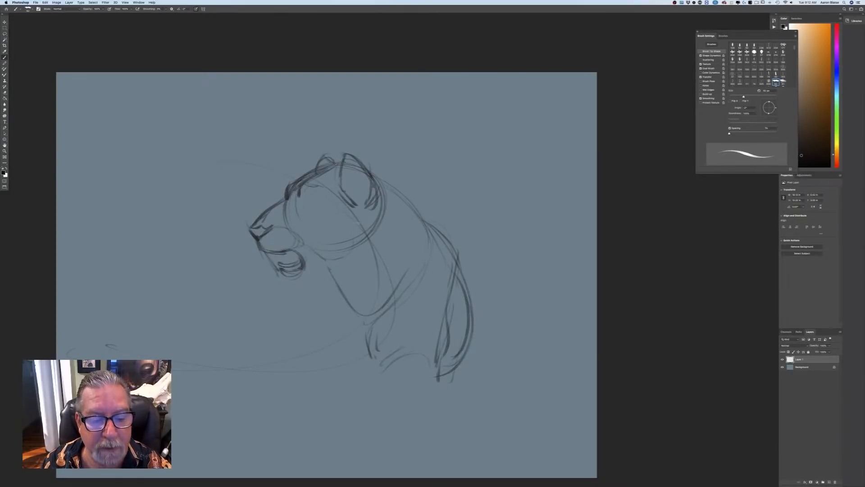
Strengthen the cheek line below the near ear and draw the lioness's eye with its lid, dark pupil and inner corner
{"action": "left_click_drag", "start_coordinate": [351, 206], "coordinate": [367, 232]}
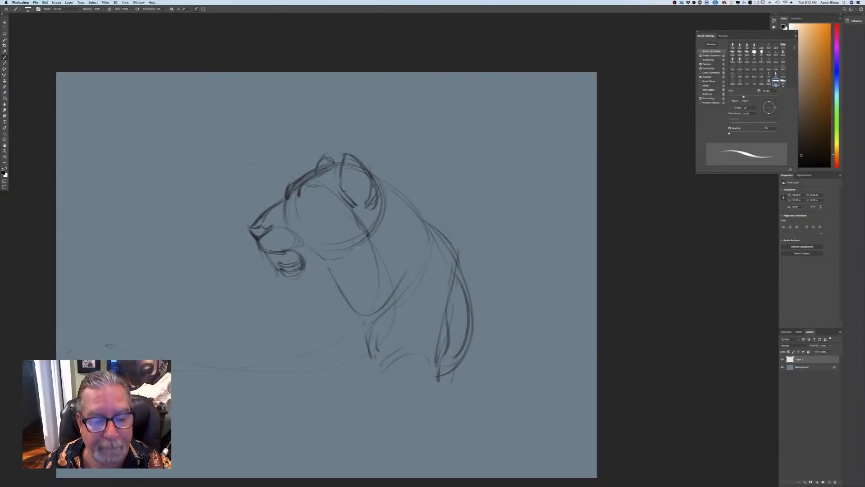
{"action": "left_click_drag", "start_coordinate": [363, 230], "coordinate": [360, 247]}
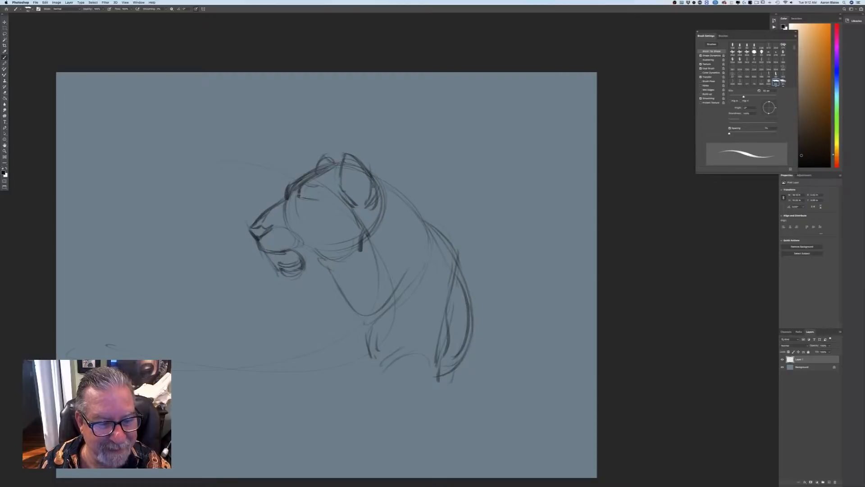
{"action": "left_click_drag", "start_coordinate": [299, 193], "coordinate": [316, 199]}
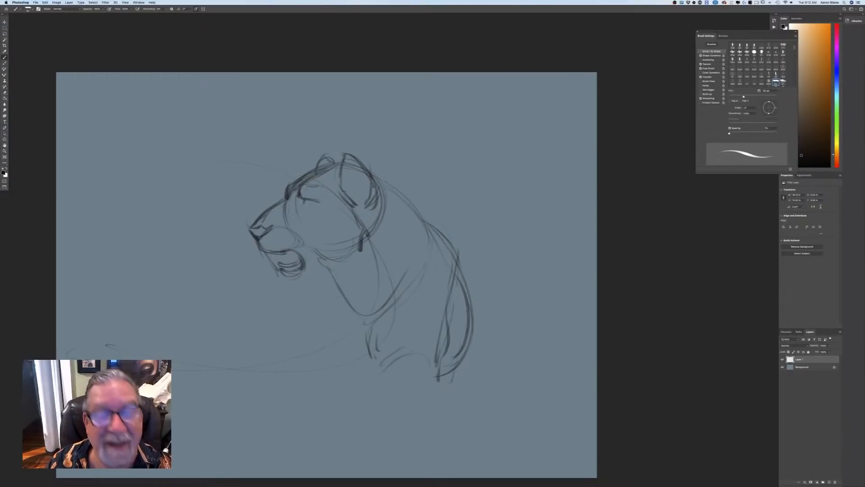
{"action": "left_click_drag", "start_coordinate": [301, 198], "coordinate": [315, 202]}
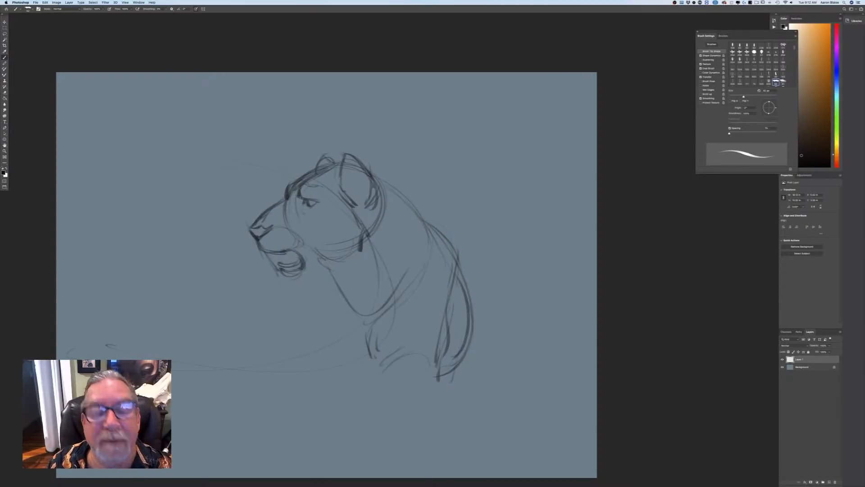
{"action": "left_click_drag", "start_coordinate": [297, 211], "coordinate": [307, 206]}
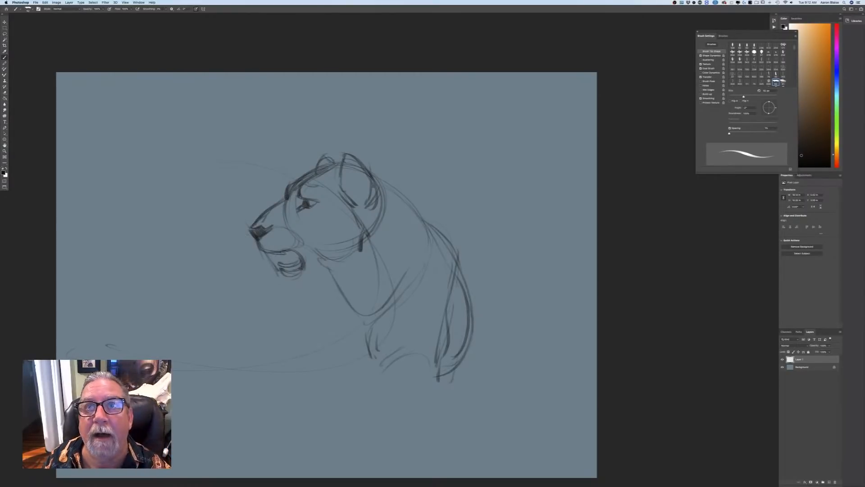
Draw the lower teeth and chin of the open mouth and shade the inside of the mouth dark
{"action": "left_click_drag", "start_coordinate": [276, 270], "coordinate": [301, 261]}
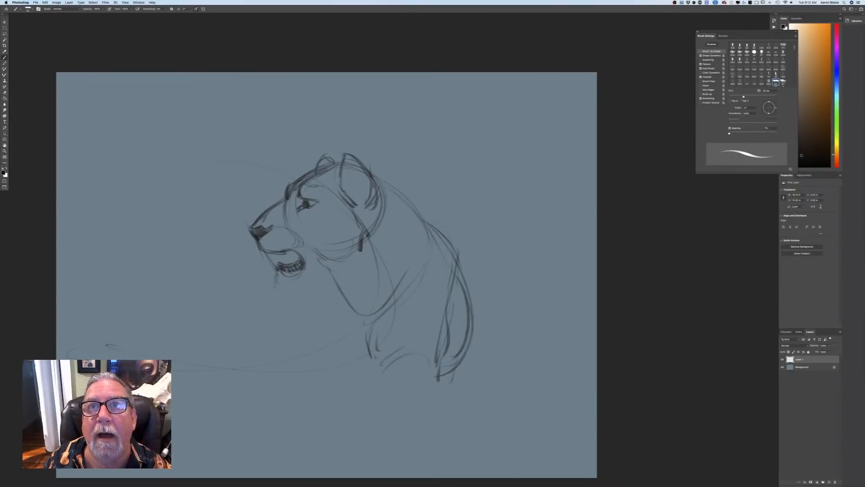
{"action": "mouse_move", "coordinate": [278, 264]}
{"action": "left_mouse_down"}
{"action": "mouse_move", "coordinate": [275, 281]}
{"action": "mouse_move", "coordinate": [304, 279]}
{"action": "left_mouse_up"}
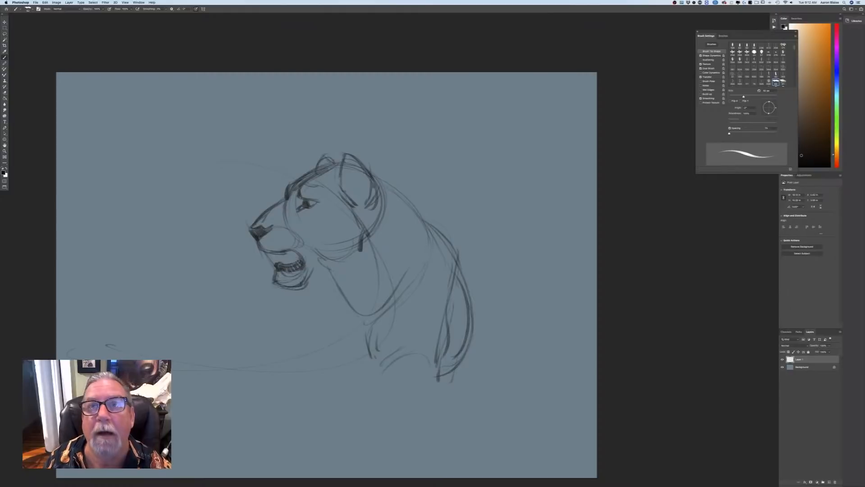
{"action": "mouse_move", "coordinate": [280, 257]}
{"action": "left_mouse_down"}
{"action": "mouse_move", "coordinate": [298, 260]}
{"action": "mouse_move", "coordinate": [296, 254]}
{"action": "left_mouse_up"}
{"action": "mouse_move", "coordinate": [283, 263]}
{"action": "left_mouse_down"}
{"action": "mouse_move", "coordinate": [293, 259]}
{"action": "mouse_move", "coordinate": [271, 263]}
{"action": "left_mouse_up"}
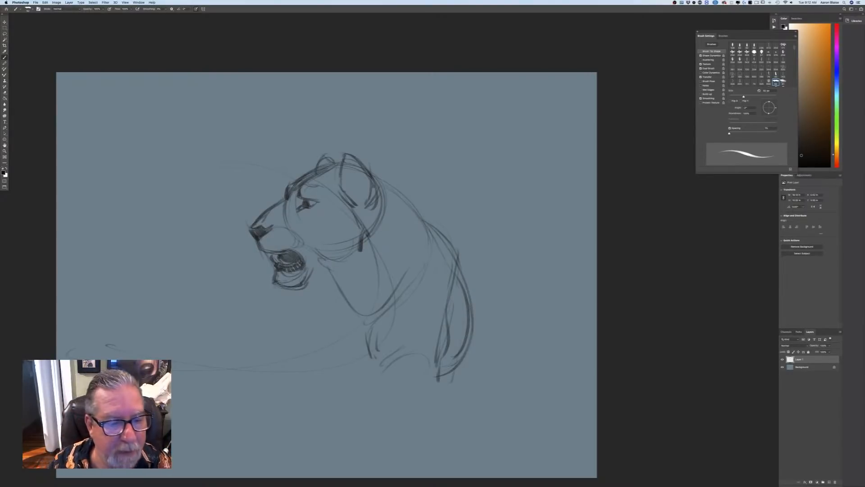
Darken the bridge of the nose and add the cheekbone contour between the eye and the ear
{"action": "left_click_drag", "start_coordinate": [252, 227], "coordinate": [280, 199]}
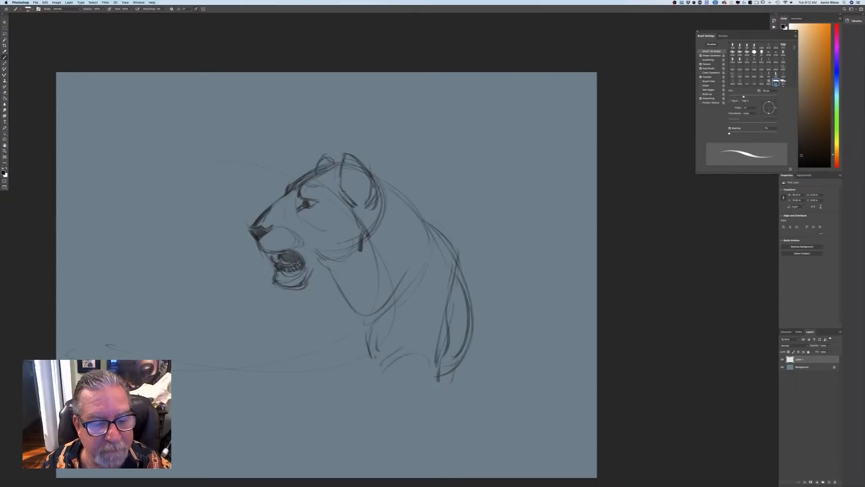
{"action": "mouse_move", "coordinate": [341, 200]}
{"action": "left_mouse_down"}
{"action": "mouse_move", "coordinate": [339, 229]}
{"action": "mouse_move", "coordinate": [325, 229]}
{"action": "left_mouse_up"}
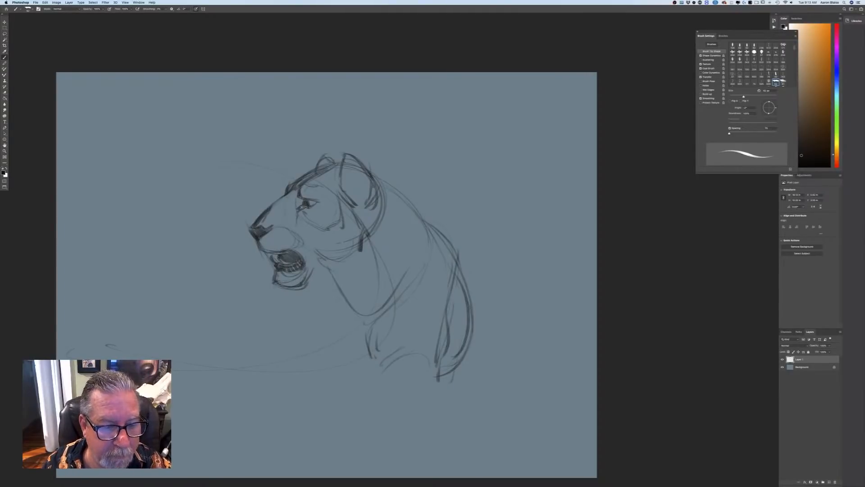
Touch up the inner corner of the eye and strengthen the contour from the nape over the shoulder to the elbow
{"action": "left_click_drag", "start_coordinate": [304, 207], "coordinate": [297, 208]}
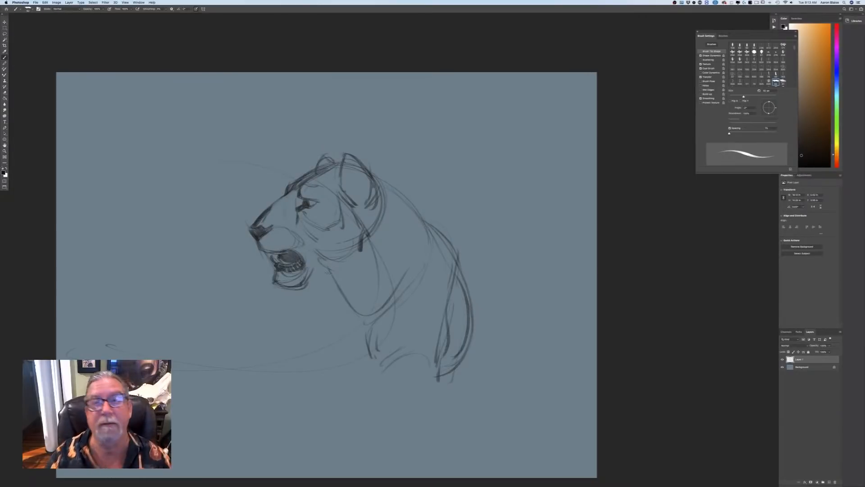
{"action": "left_click_drag", "start_coordinate": [379, 177], "coordinate": [415, 198]}
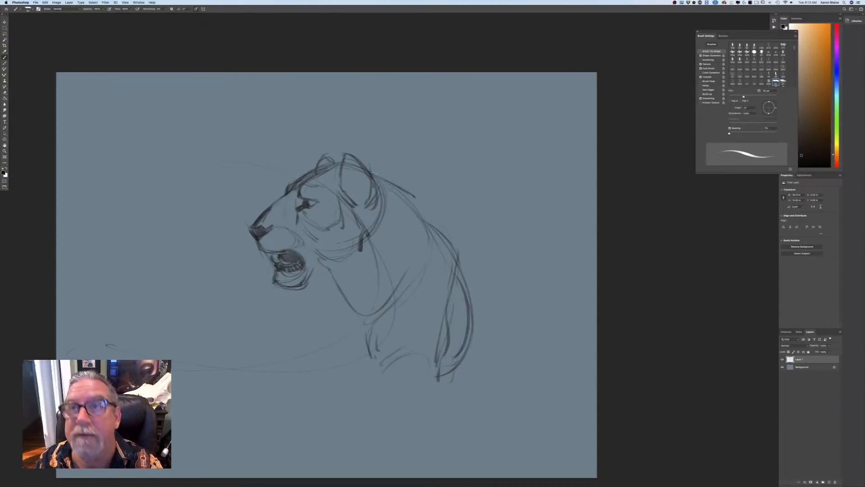
{"action": "mouse_move", "coordinate": [378, 174]}
{"action": "left_mouse_down"}
{"action": "mouse_move", "coordinate": [459, 245]}
{"action": "mouse_move", "coordinate": [472, 293]}
{"action": "mouse_move", "coordinate": [464, 277]}
{"action": "mouse_move", "coordinate": [464, 367]}
{"action": "left_mouse_up"}
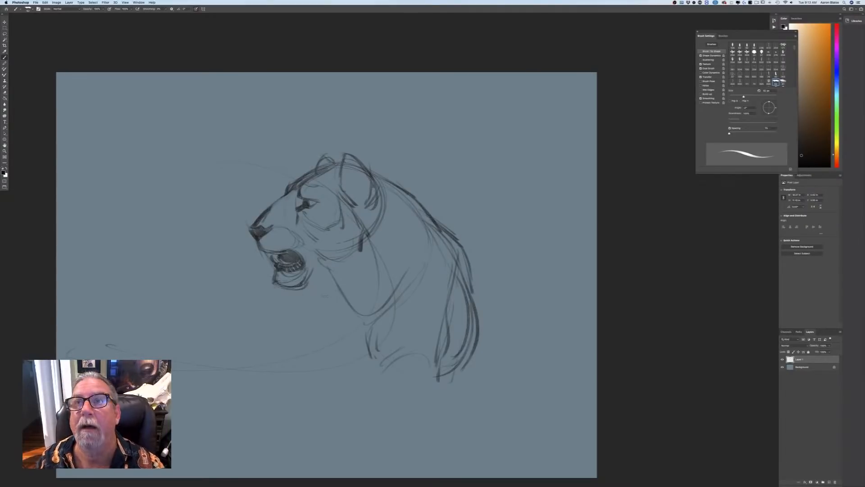
Draw the front line of the chest below the jaw and sketch the folds at the base of the chest and upper foreleg
{"action": "left_click_drag", "start_coordinate": [326, 268], "coordinate": [319, 310]}
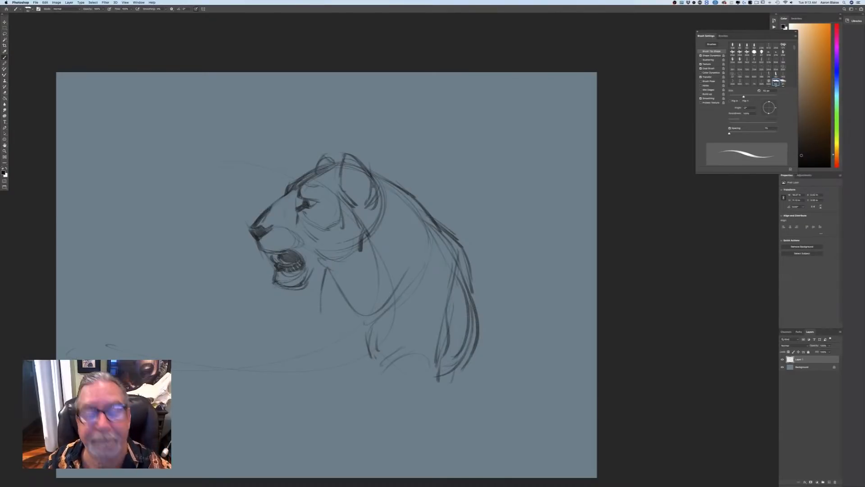
{"action": "left_click_drag", "start_coordinate": [327, 271], "coordinate": [318, 351]}
{"action": "mouse_move", "coordinate": [321, 311]}
{"action": "left_mouse_down"}
{"action": "mouse_move", "coordinate": [308, 363]}
{"action": "mouse_move", "coordinate": [308, 355]}
{"action": "mouse_move", "coordinate": [363, 373]}
{"action": "left_mouse_up"}
{"action": "left_click_drag", "start_coordinate": [332, 340], "coordinate": [372, 368]}
{"action": "mouse_move", "coordinate": [369, 325]}
{"action": "left_mouse_down"}
{"action": "mouse_move", "coordinate": [366, 352]}
{"action": "mouse_move", "coordinate": [347, 338]}
{"action": "left_mouse_up"}
{"action": "left_click_drag", "start_coordinate": [340, 341], "coordinate": [367, 368]}
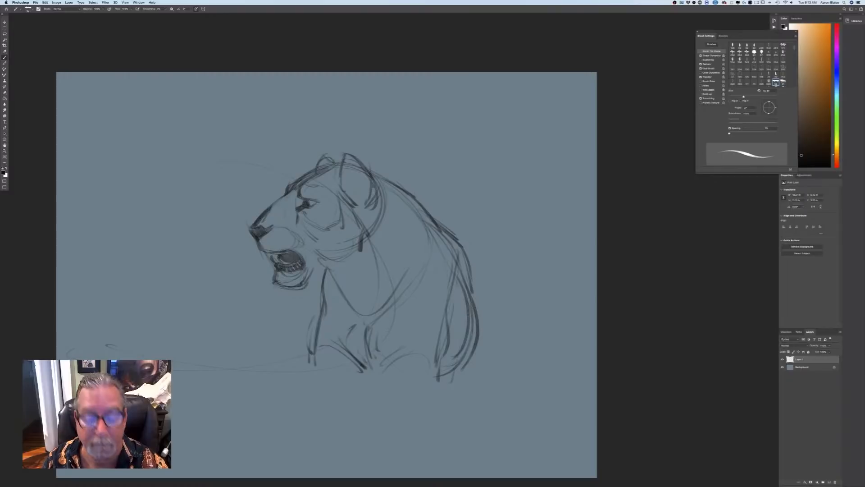
{"action": "mouse_move", "coordinate": [393, 329]}
{"action": "left_mouse_down"}
{"action": "mouse_move", "coordinate": [396, 353]}
{"action": "mouse_move", "coordinate": [407, 357]}
{"action": "left_mouse_up"}
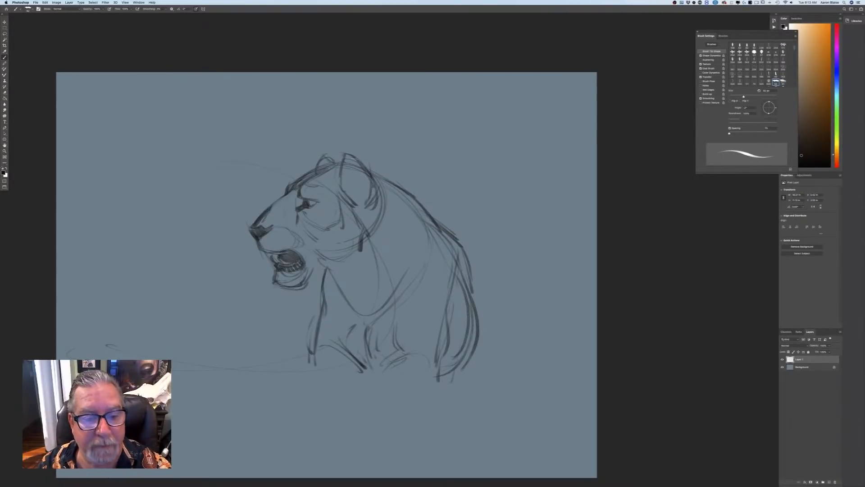
Shade the back edge of the near ear and the inside of the far ear dark
{"action": "mouse_move", "coordinate": [354, 159]}
{"action": "left_mouse_down"}
{"action": "mouse_move", "coordinate": [363, 203]}
{"action": "mouse_move", "coordinate": [375, 199]}
{"action": "left_mouse_up"}
{"action": "left_click_drag", "start_coordinate": [370, 183], "coordinate": [368, 199]}
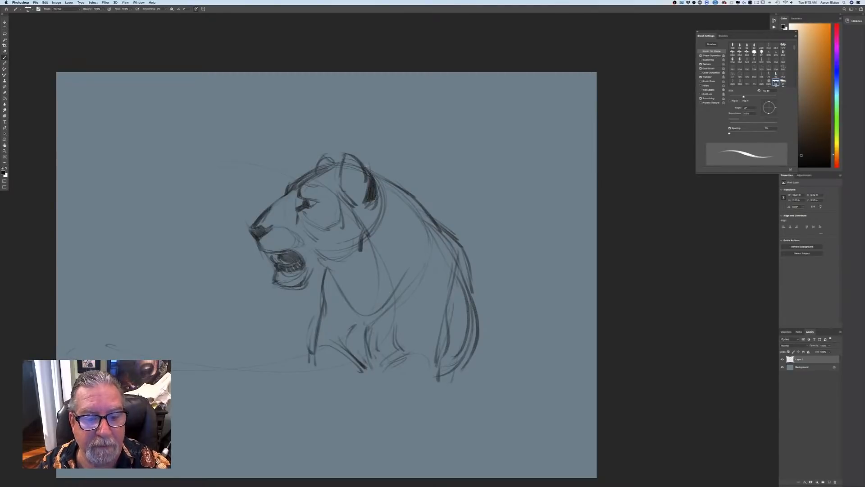
{"action": "mouse_move", "coordinate": [361, 161]}
{"action": "left_mouse_down"}
{"action": "mouse_move", "coordinate": [371, 172]}
{"action": "mouse_move", "coordinate": [321, 165]}
{"action": "left_mouse_up"}
{"action": "left_click_drag", "start_coordinate": [325, 157], "coordinate": [319, 167]}
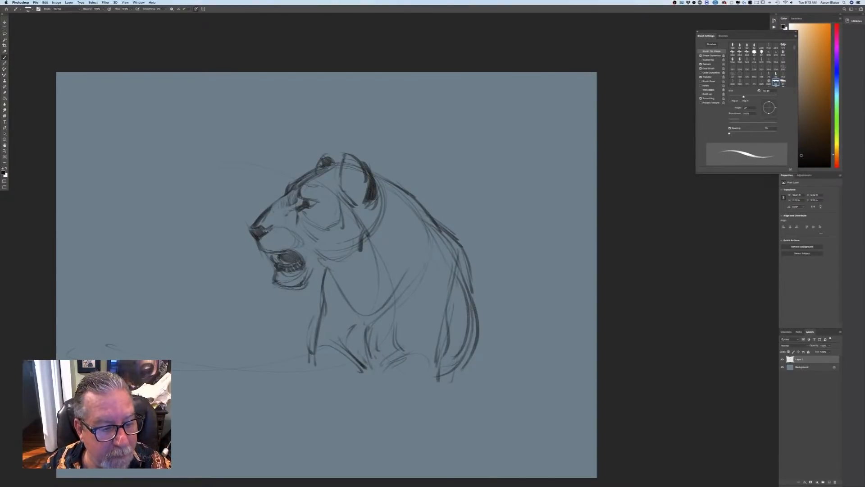
Darken the nose, add whisker lines on the muzzle and refine the nose bridge profile with a slightly smaller brush
{"action": "left_click_drag", "start_coordinate": [266, 231], "coordinate": [262, 237]}
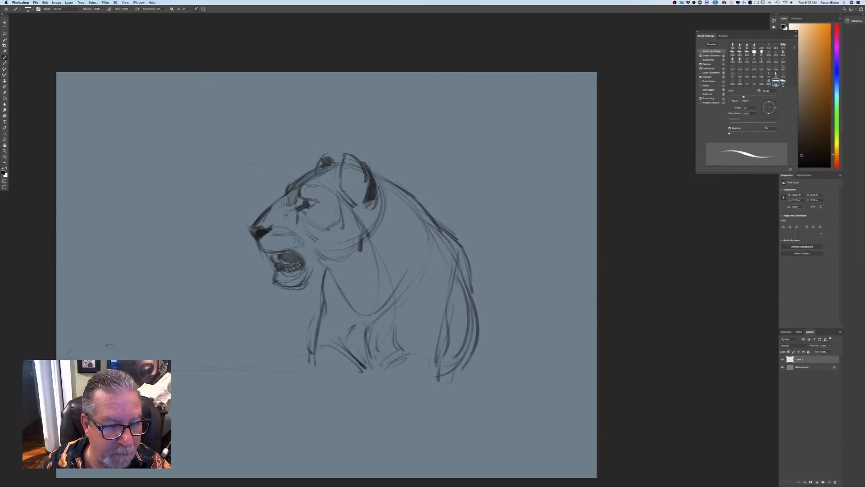
{"action": "mouse_move", "coordinate": [268, 236]}
{"action": "left_mouse_down"}
{"action": "mouse_move", "coordinate": [298, 235]}
{"action": "mouse_move", "coordinate": [280, 250]}
{"action": "left_mouse_up"}
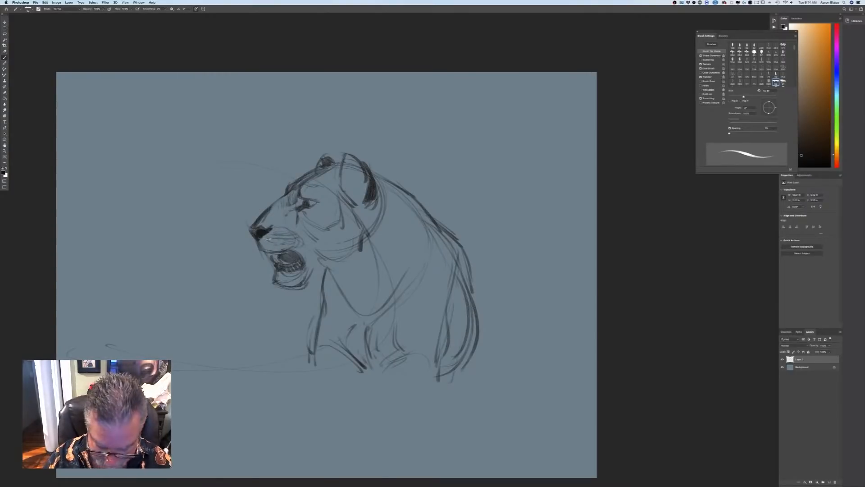
{"action": "key", "text": "["}
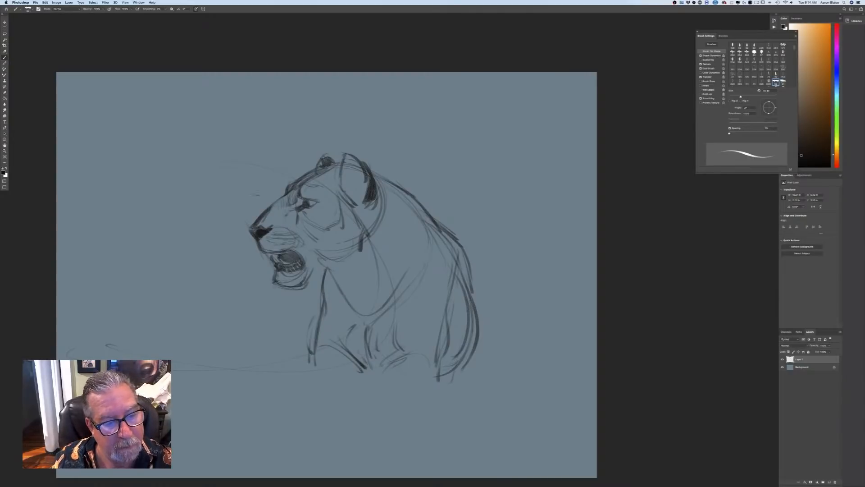
{"action": "left_click_drag", "start_coordinate": [267, 215], "coordinate": [250, 225]}
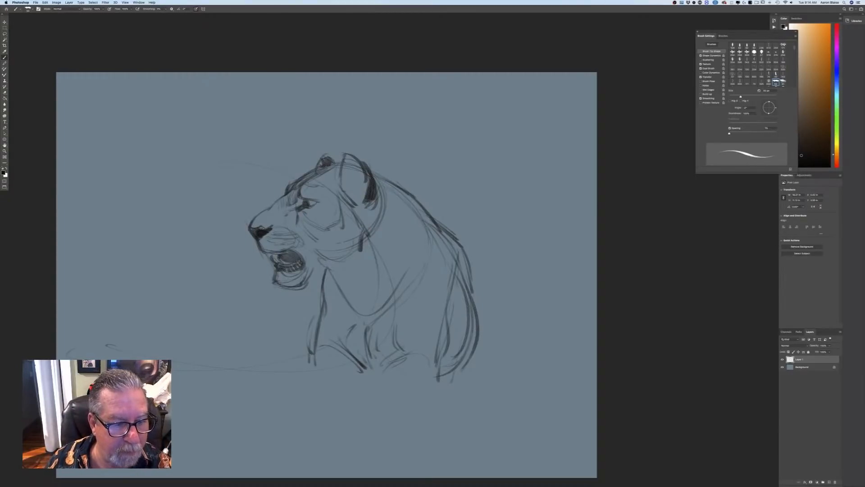
{"action": "left_click_drag", "start_coordinate": [269, 229], "coordinate": [258, 237]}
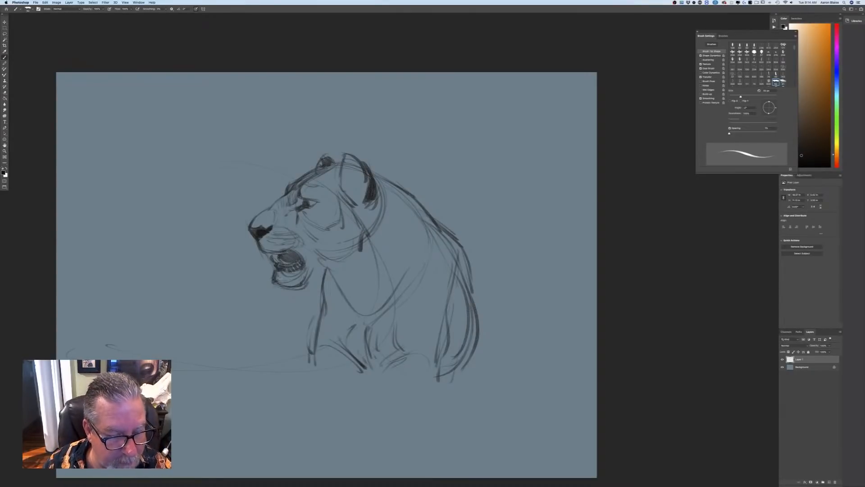
Darken the chin and add short fur strokes behind the mouth and along the throat below the jaw
{"action": "left_click_drag", "start_coordinate": [279, 279], "coordinate": [284, 282]}
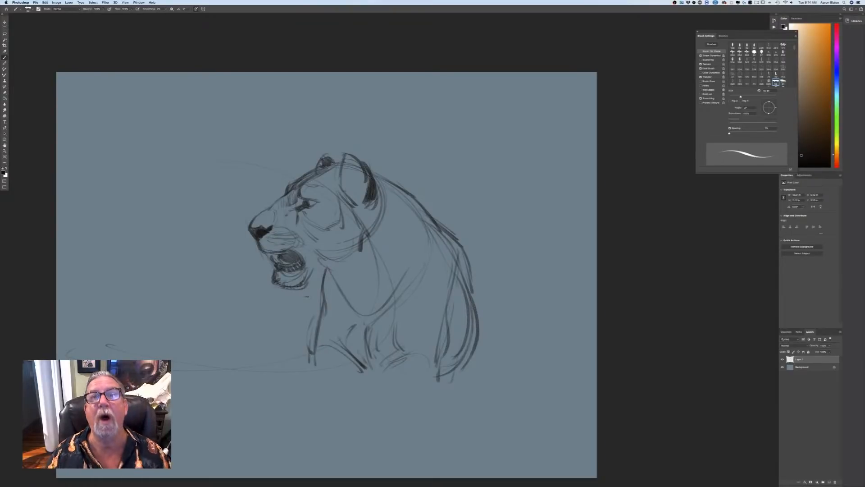
{"action": "left_click_drag", "start_coordinate": [308, 273], "coordinate": [319, 261]}
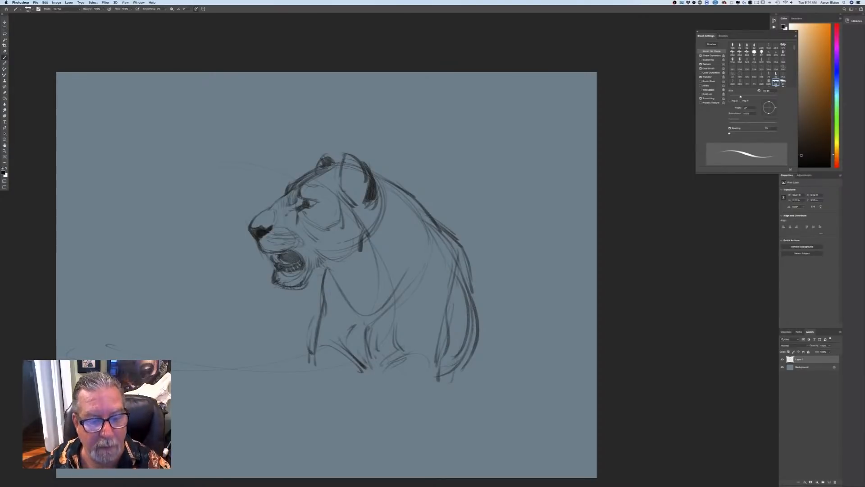
{"action": "mouse_move", "coordinate": [359, 295]}
{"action": "left_mouse_down"}
{"action": "mouse_move", "coordinate": [337, 274]}
{"action": "mouse_move", "coordinate": [362, 282]}
{"action": "mouse_move", "coordinate": [365, 294]}
{"action": "left_mouse_up"}
{"action": "left_click_drag", "start_coordinate": [368, 305], "coordinate": [370, 298]}
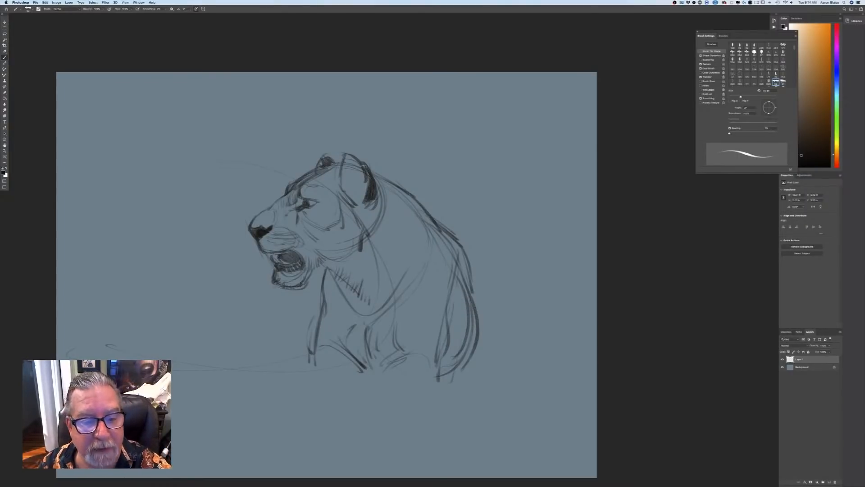
Define the rear base of the near ear, fill its inside with fur strokes and darken the far ear
{"action": "mouse_move", "coordinate": [369, 182]}
{"action": "left_mouse_down"}
{"action": "mouse_move", "coordinate": [365, 211]}
{"action": "mouse_move", "coordinate": [381, 213]}
{"action": "left_mouse_up"}
{"action": "left_click_drag", "start_coordinate": [383, 203], "coordinate": [369, 219]}
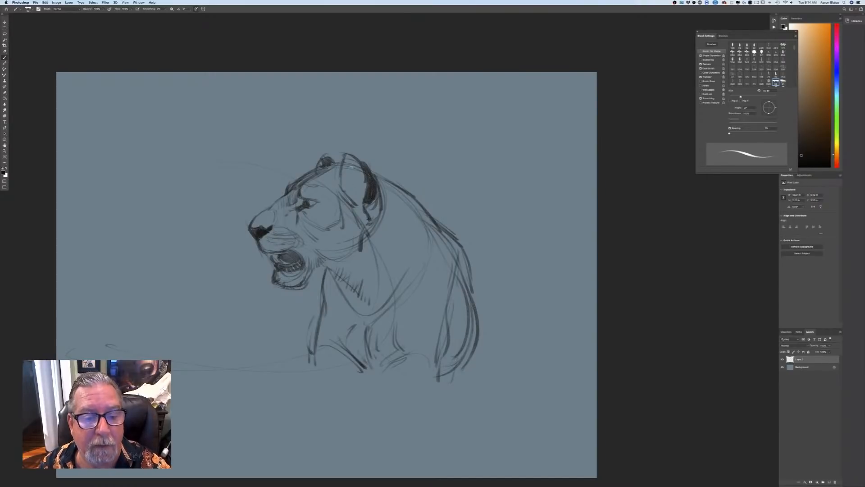
{"action": "left_click_drag", "start_coordinate": [340, 167], "coordinate": [358, 202]}
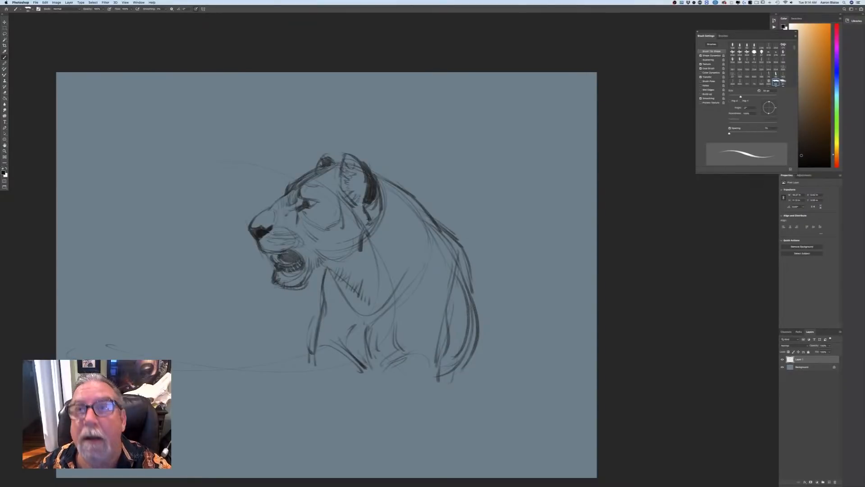
{"action": "left_click_drag", "start_coordinate": [356, 168], "coordinate": [356, 190]}
{"action": "mouse_move", "coordinate": [347, 168]}
{"action": "left_mouse_down"}
{"action": "mouse_move", "coordinate": [354, 182]}
{"action": "mouse_move", "coordinate": [356, 167]}
{"action": "left_mouse_up"}
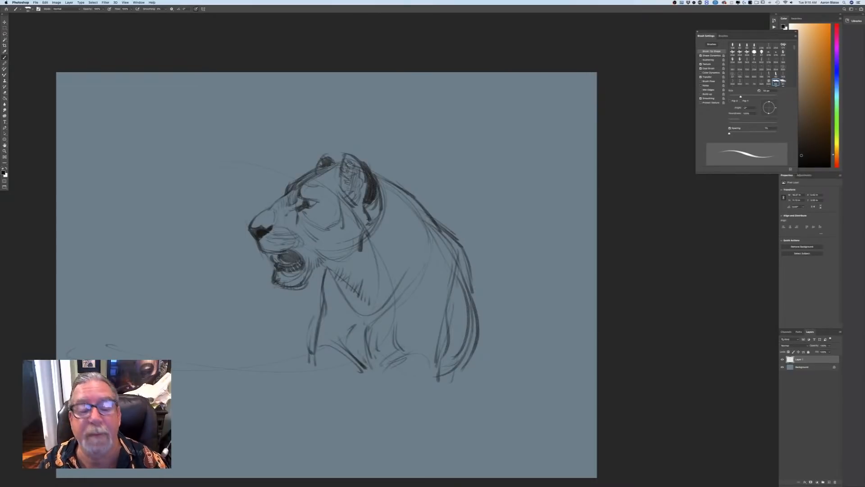
{"action": "mouse_move", "coordinate": [318, 172]}
{"action": "left_mouse_down"}
{"action": "mouse_move", "coordinate": [338, 166]}
{"action": "mouse_move", "coordinate": [320, 157]}
{"action": "mouse_move", "coordinate": [328, 160]}
{"action": "mouse_move", "coordinate": [315, 168]}
{"action": "left_mouse_up"}
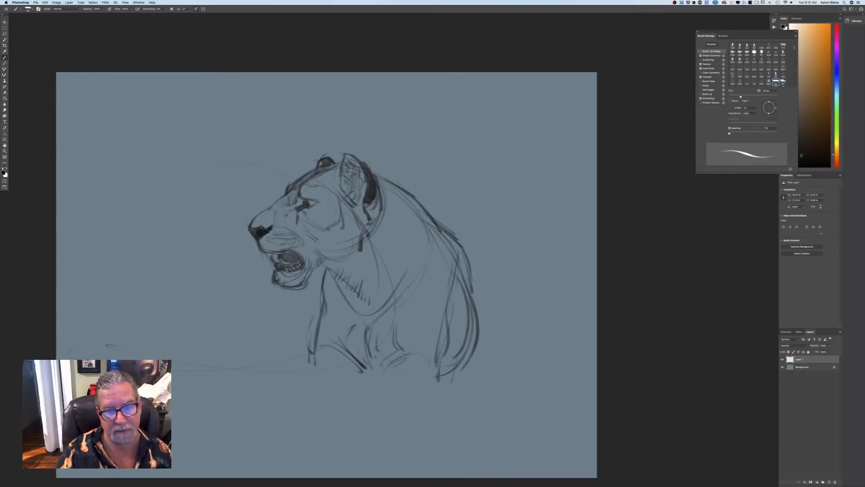
Reinforce the nape and shoulder blade lines, add the chest fold beside the foreleg and extend the upper foreleg down to a dark tip
{"action": "mouse_move", "coordinate": [376, 173]}
{"action": "left_mouse_down"}
{"action": "mouse_move", "coordinate": [470, 253]}
{"action": "mouse_move", "coordinate": [434, 247]}
{"action": "left_mouse_up"}
{"action": "left_click_drag", "start_coordinate": [415, 282], "coordinate": [404, 297]}
{"action": "mouse_move", "coordinate": [420, 266]}
{"action": "left_mouse_down"}
{"action": "mouse_move", "coordinate": [397, 309]}
{"action": "mouse_move", "coordinate": [364, 326]}
{"action": "left_mouse_up"}
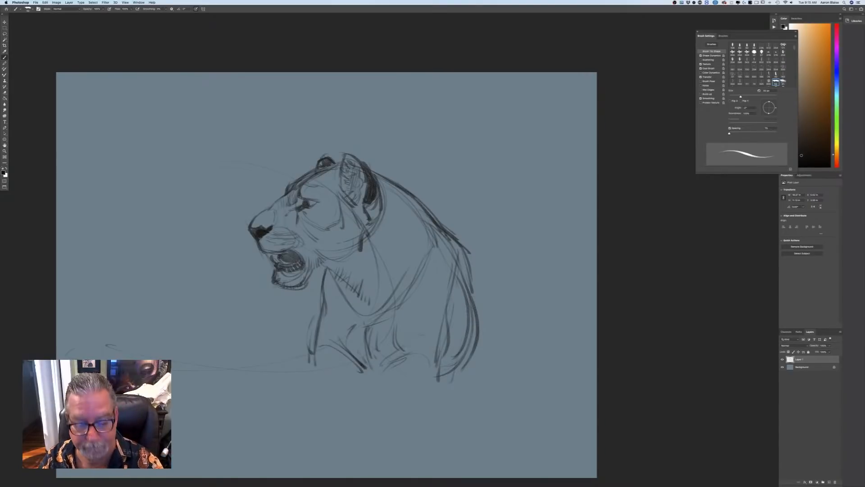
{"action": "mouse_move", "coordinate": [432, 346]}
{"action": "left_mouse_down"}
{"action": "mouse_move", "coordinate": [409, 353]}
{"action": "mouse_move", "coordinate": [435, 404]}
{"action": "mouse_move", "coordinate": [405, 356]}
{"action": "left_mouse_up"}
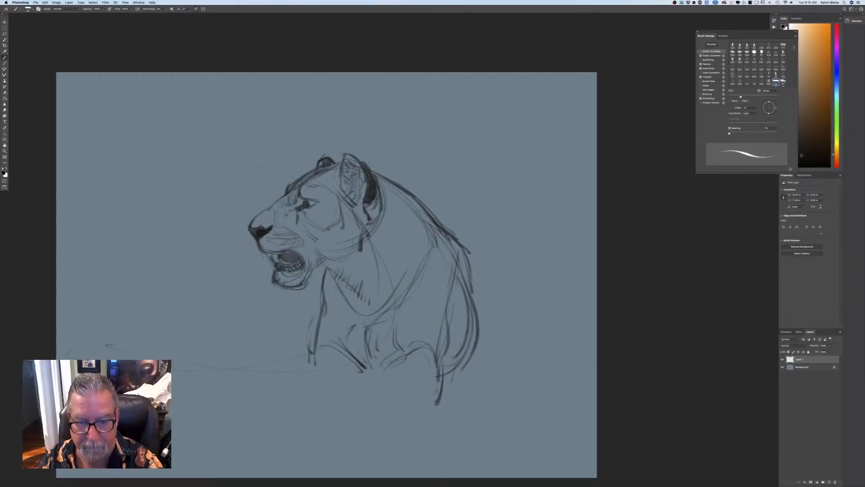
{"action": "mouse_move", "coordinate": [452, 371]}
{"action": "left_mouse_down"}
{"action": "mouse_move", "coordinate": [444, 401]}
{"action": "mouse_move", "coordinate": [456, 373]}
{"action": "mouse_move", "coordinate": [448, 393]}
{"action": "left_mouse_up"}
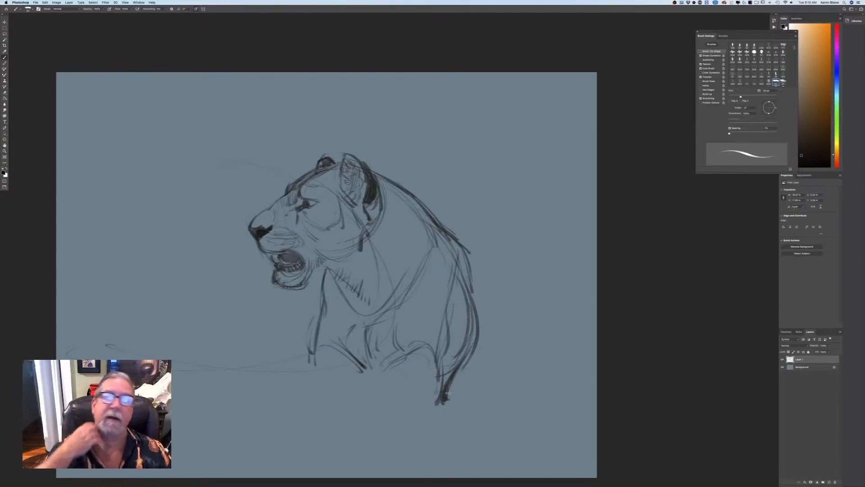
Move the whole lioness sketch up and toward the right side of the canvas
{"action": "key", "text": "v"}
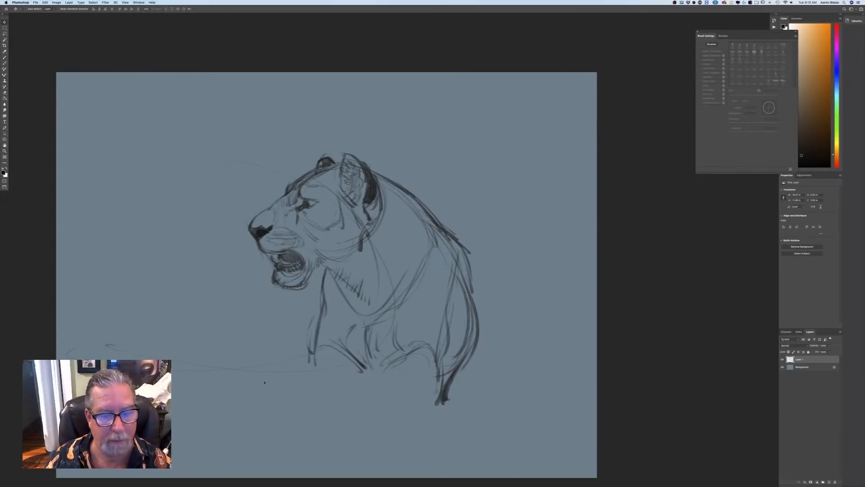
{"action": "mouse_move", "coordinate": [264, 382]}
{"action": "left_mouse_down"}
{"action": "mouse_move", "coordinate": [313, 347]}
{"action": "mouse_move", "coordinate": [328, 353]}
{"action": "mouse_move", "coordinate": [315, 363]}
{"action": "left_mouse_up"}
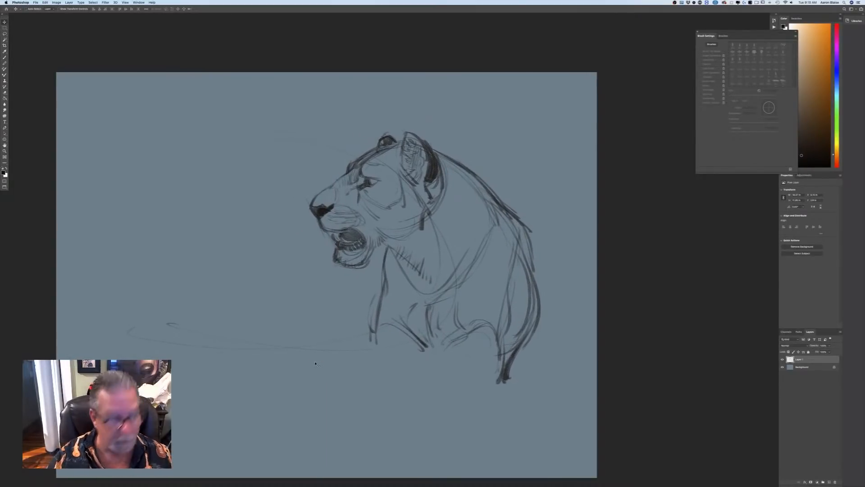
Brush in the body behind the head with an upper contour leading left from the muzzle, a lower contour and a form beside the chest
{"action": "left_click", "coordinate": [4, 57]}
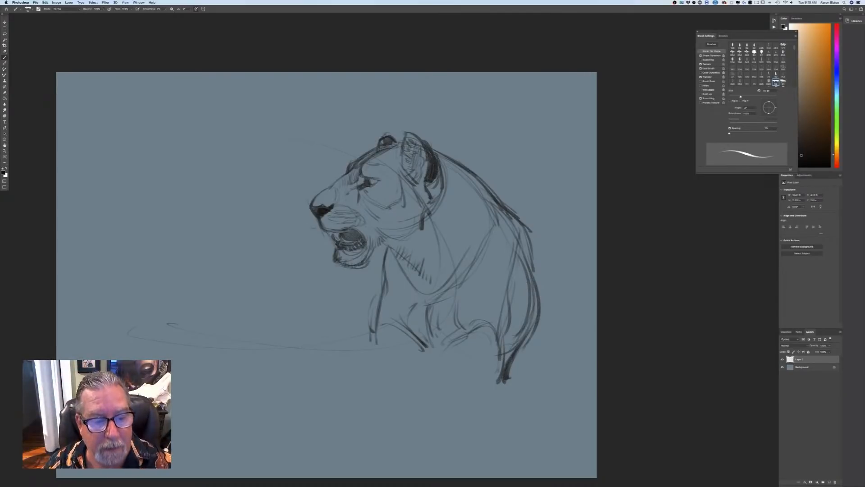
{"action": "left_click_drag", "start_coordinate": [312, 234], "coordinate": [290, 250]}
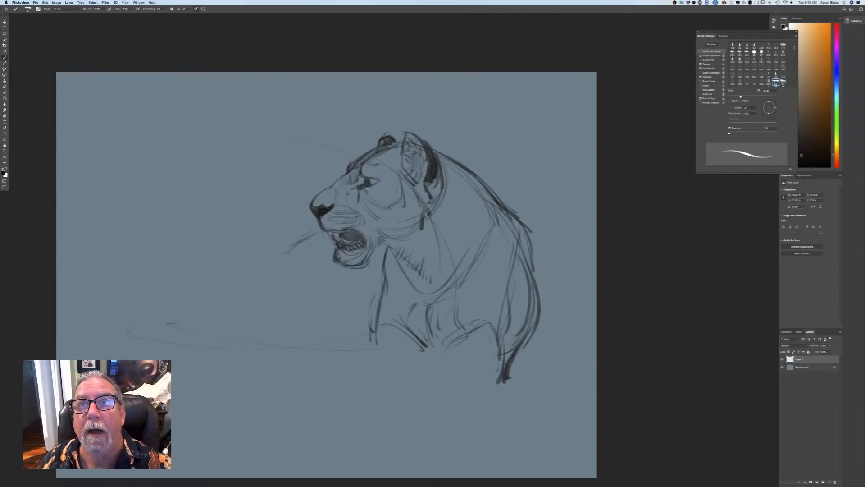
{"action": "mouse_move", "coordinate": [343, 274]}
{"action": "left_mouse_down"}
{"action": "mouse_move", "coordinate": [310, 285]}
{"action": "mouse_move", "coordinate": [341, 277]}
{"action": "mouse_move", "coordinate": [344, 290]}
{"action": "mouse_move", "coordinate": [347, 280]}
{"action": "mouse_move", "coordinate": [341, 330]}
{"action": "mouse_move", "coordinate": [376, 348]}
{"action": "mouse_move", "coordinate": [307, 331]}
{"action": "left_mouse_up"}
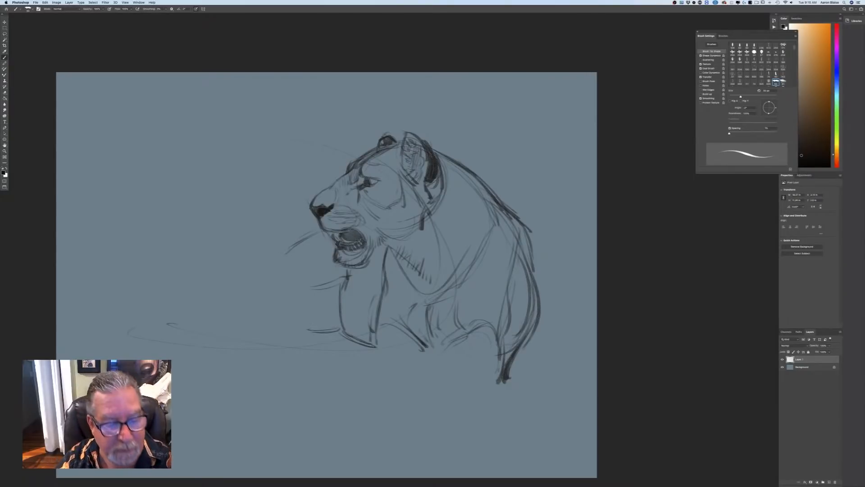
{"action": "left_click_drag", "start_coordinate": [275, 251], "coordinate": [237, 272]}
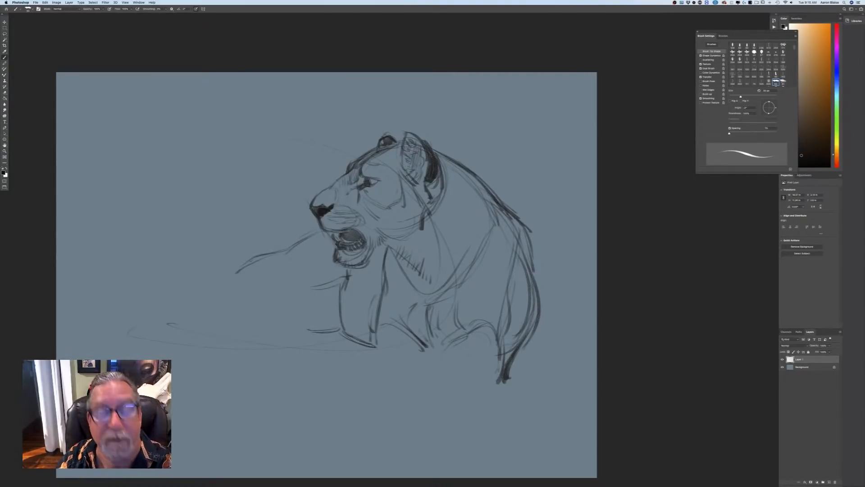
{"action": "left_click_drag", "start_coordinate": [318, 288], "coordinate": [275, 295]}
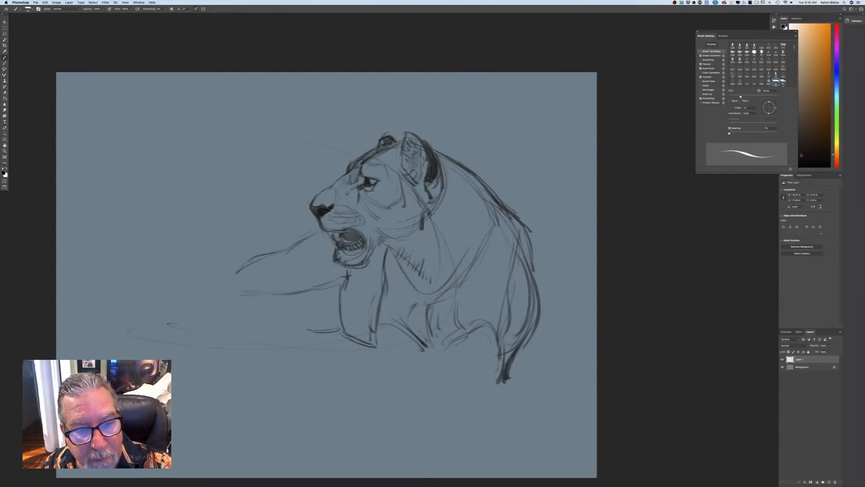
Darken the brow in front of the eye and deepen the shading inside the open mouth
{"action": "left_click_drag", "start_coordinate": [361, 157], "coordinate": [347, 172]}
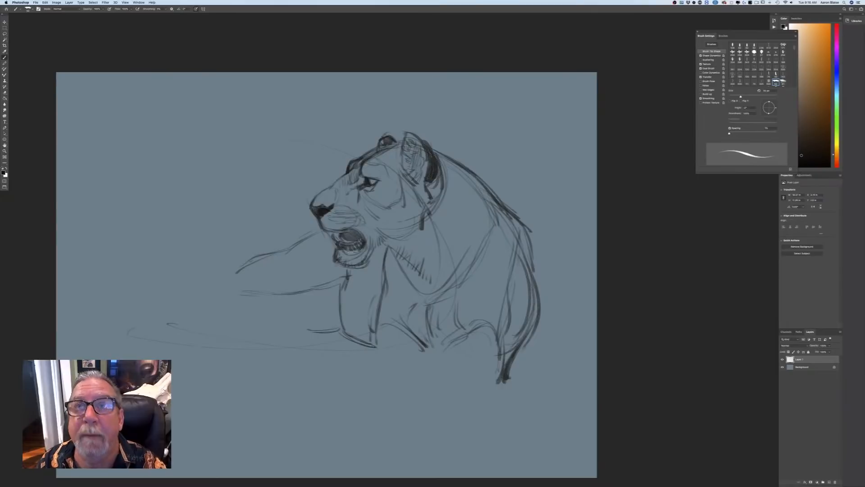
{"action": "mouse_move", "coordinate": [341, 247]}
{"action": "left_mouse_down"}
{"action": "mouse_move", "coordinate": [364, 242]}
{"action": "mouse_move", "coordinate": [355, 252]}
{"action": "mouse_move", "coordinate": [362, 243]}
{"action": "mouse_move", "coordinate": [340, 246]}
{"action": "left_mouse_up"}
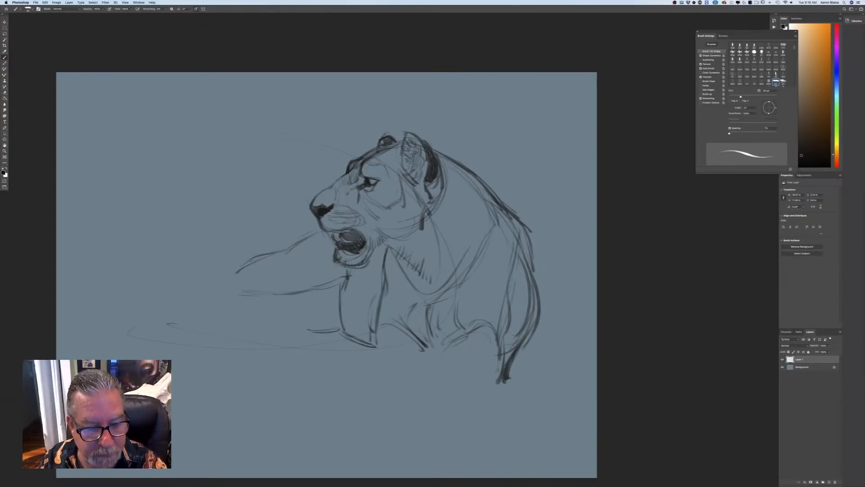
{"action": "mouse_move", "coordinate": [343, 231]}
{"action": "left_mouse_down"}
{"action": "mouse_move", "coordinate": [366, 238]}
{"action": "mouse_move", "coordinate": [360, 250]}
{"action": "left_mouse_up"}
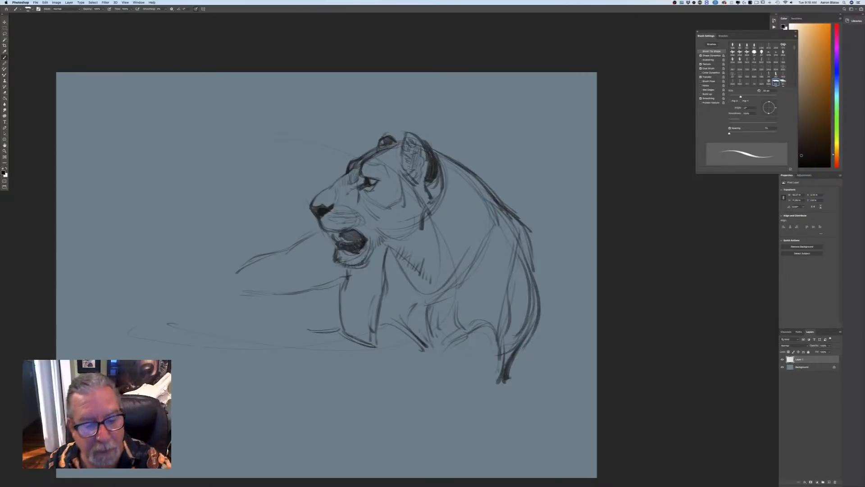
{"action": "mouse_move", "coordinate": [348, 240]}
{"action": "left_mouse_down"}
{"action": "mouse_move", "coordinate": [334, 236]}
{"action": "mouse_move", "coordinate": [343, 246]}
{"action": "left_mouse_up"}
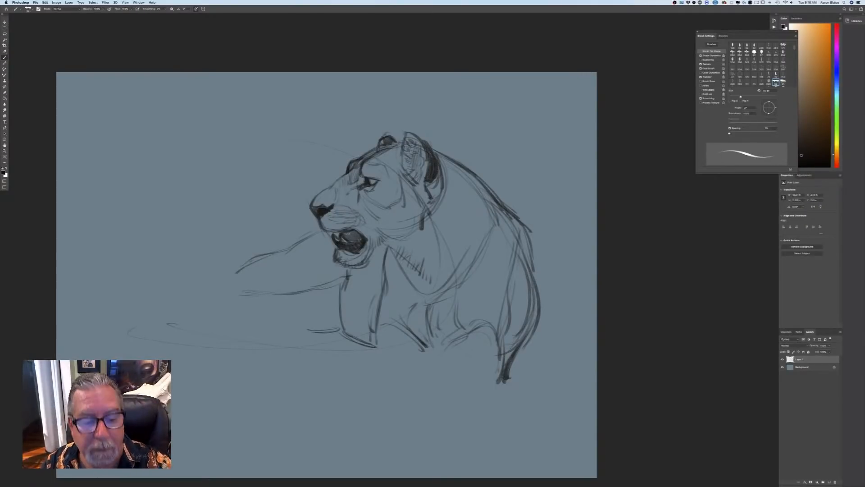
{"action": "mouse_move", "coordinate": [354, 235]}
{"action": "left_mouse_down"}
{"action": "mouse_move", "coordinate": [361, 239]}
{"action": "mouse_move", "coordinate": [345, 232]}
{"action": "left_mouse_up"}
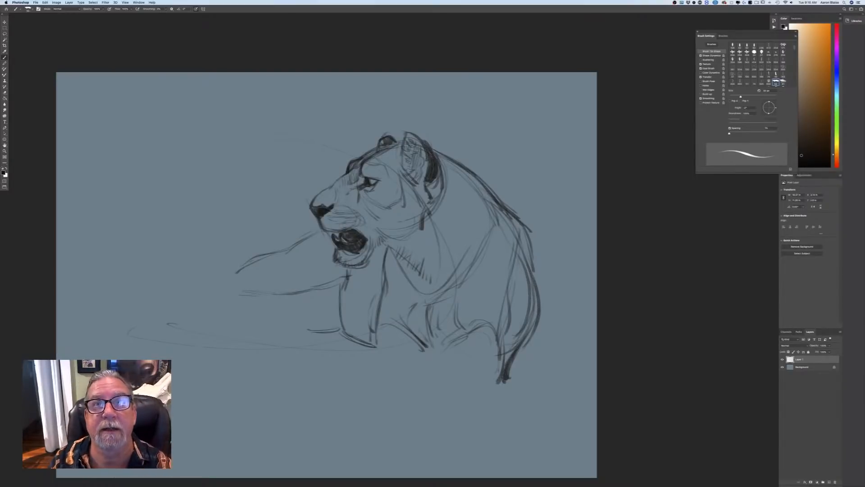
Extend the outstretched leg's upper contour out to a small far paw and rough in a rounded nearer paw beside it
{"action": "mouse_move", "coordinate": [178, 301]}
{"action": "left_mouse_down"}
{"action": "mouse_move", "coordinate": [170, 317]}
{"action": "mouse_move", "coordinate": [147, 299]}
{"action": "mouse_move", "coordinate": [237, 272]}
{"action": "left_mouse_up"}
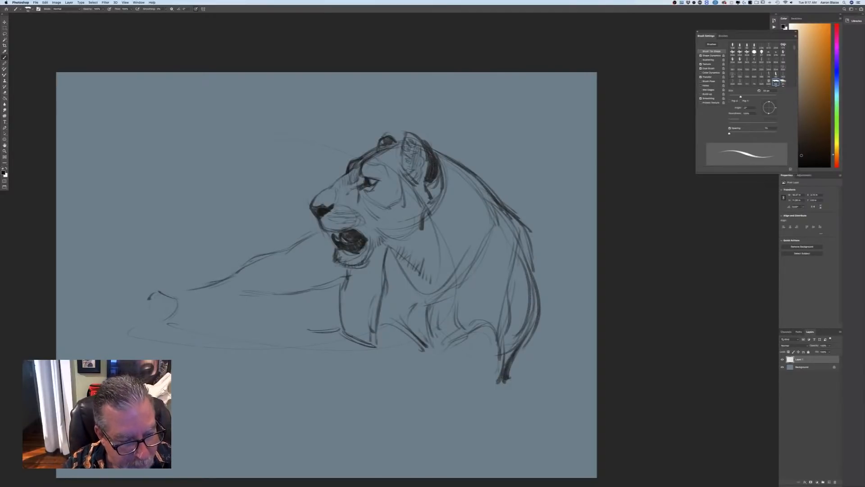
{"action": "mouse_move", "coordinate": [199, 288]}
{"action": "left_mouse_down"}
{"action": "mouse_move", "coordinate": [218, 277]}
{"action": "mouse_move", "coordinate": [172, 288]}
{"action": "mouse_move", "coordinate": [211, 330]}
{"action": "mouse_move", "coordinate": [208, 293]}
{"action": "mouse_move", "coordinate": [190, 318]}
{"action": "mouse_move", "coordinate": [209, 335]}
{"action": "left_mouse_up"}
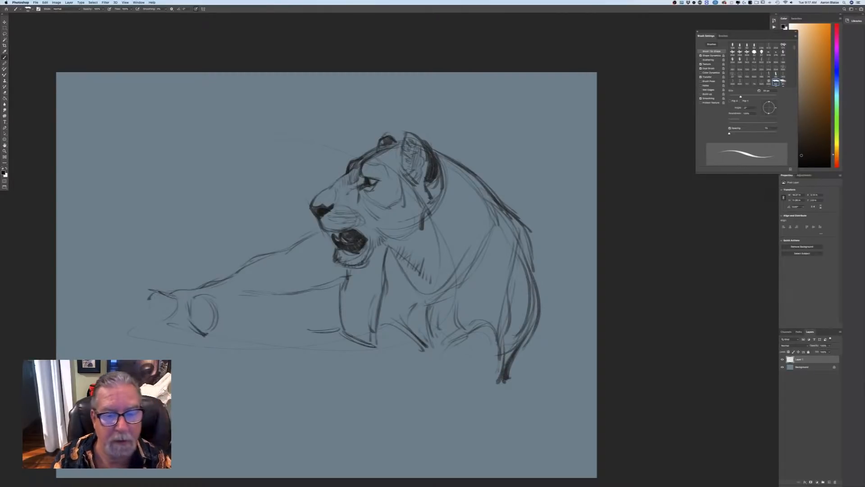
{"action": "left_click_drag", "start_coordinate": [219, 307], "coordinate": [207, 333]}
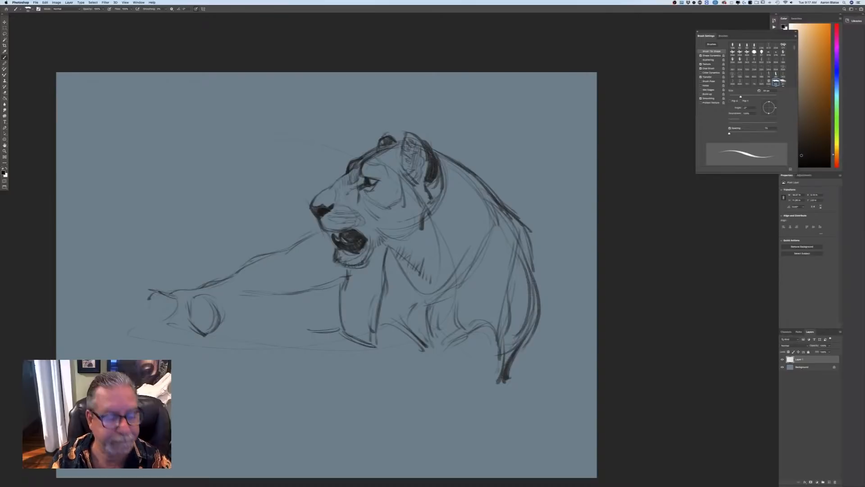
Firm up the nearer outstretched leg's upper and lower contours from the chest to the paw, and add toe lines inside the paw
{"action": "left_click_drag", "start_coordinate": [215, 295], "coordinate": [284, 294]}
{"action": "left_click_drag", "start_coordinate": [231, 292], "coordinate": [279, 294]}
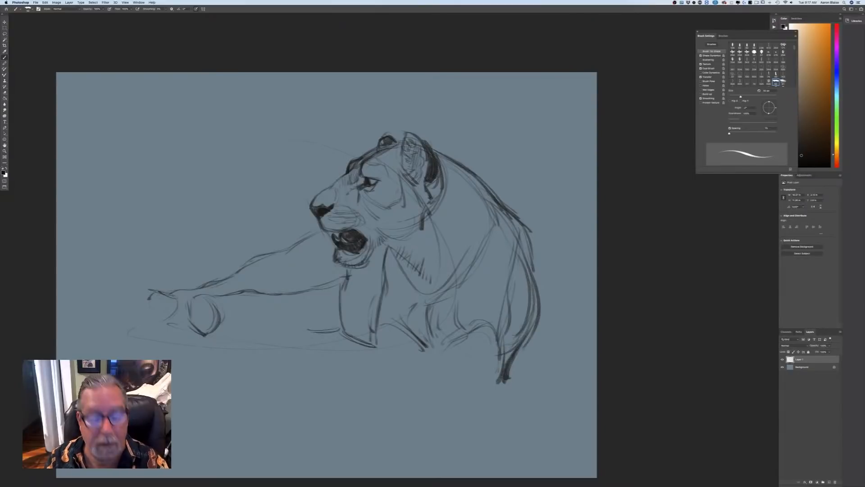
{"action": "left_click_drag", "start_coordinate": [335, 290], "coordinate": [355, 340]}
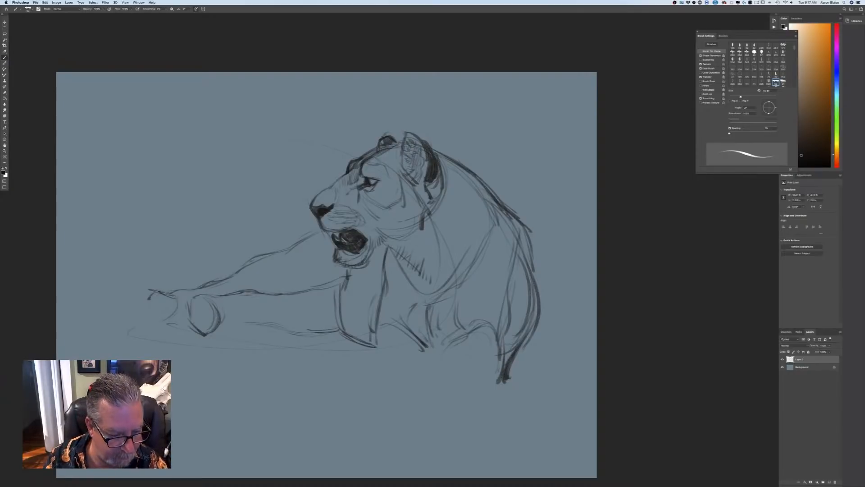
{"action": "left_click_drag", "start_coordinate": [270, 327], "coordinate": [312, 335]}
{"action": "mouse_move", "coordinate": [247, 324]}
{"action": "left_mouse_down"}
{"action": "mouse_move", "coordinate": [274, 322]}
{"action": "mouse_move", "coordinate": [226, 323]}
{"action": "mouse_move", "coordinate": [206, 336]}
{"action": "mouse_move", "coordinate": [191, 303]}
{"action": "mouse_move", "coordinate": [203, 333]}
{"action": "left_mouse_up"}
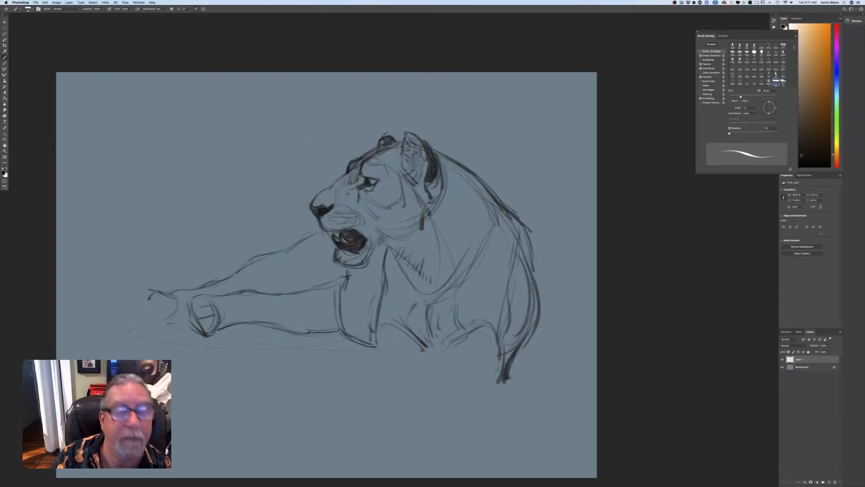
{"action": "mouse_move", "coordinate": [192, 305]}
{"action": "left_mouse_down"}
{"action": "mouse_move", "coordinate": [208, 303]}
{"action": "mouse_move", "coordinate": [207, 328]}
{"action": "mouse_move", "coordinate": [216, 322]}
{"action": "mouse_move", "coordinate": [207, 332]}
{"action": "left_mouse_up"}
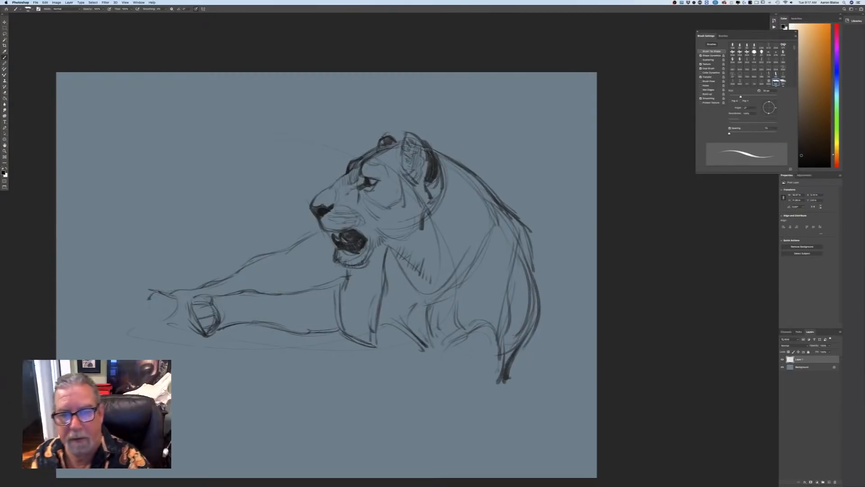
Darken the outer back and shoulder contour, add a short stroke under the elbow, and reinforce the throat and lower chest folds
{"action": "mouse_move", "coordinate": [442, 153]}
{"action": "left_mouse_down"}
{"action": "mouse_move", "coordinate": [525, 227]}
{"action": "mouse_move", "coordinate": [526, 349]}
{"action": "left_mouse_up"}
{"action": "mouse_move", "coordinate": [541, 303]}
{"action": "left_mouse_down"}
{"action": "mouse_move", "coordinate": [507, 380]}
{"action": "mouse_move", "coordinate": [480, 401]}
{"action": "left_mouse_up"}
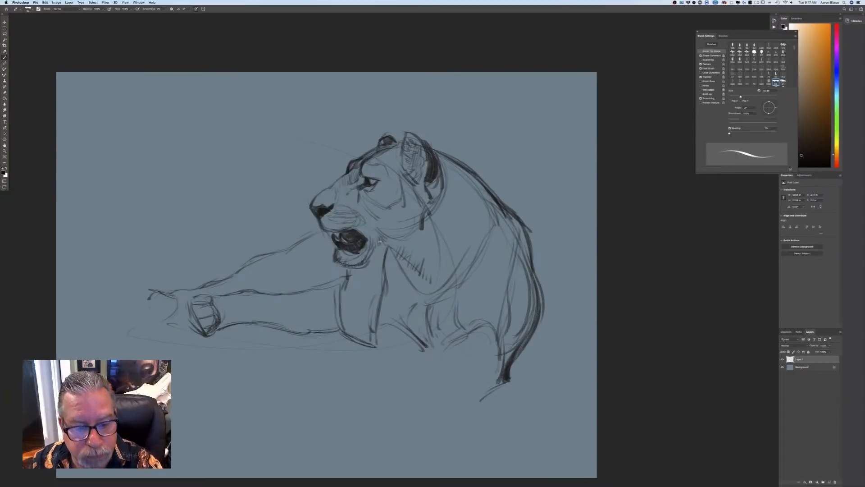
{"action": "mouse_move", "coordinate": [382, 243]}
{"action": "left_mouse_down"}
{"action": "mouse_move", "coordinate": [408, 254]}
{"action": "mouse_move", "coordinate": [408, 269]}
{"action": "left_mouse_up"}
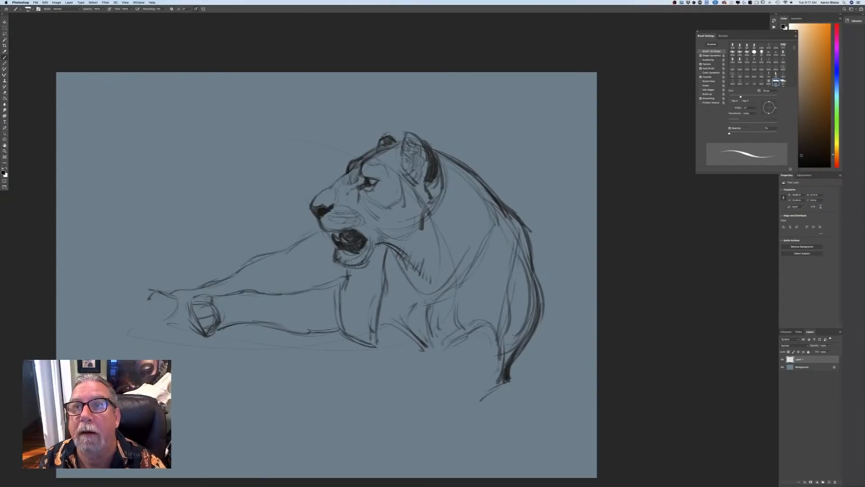
{"action": "left_click_drag", "start_coordinate": [408, 332], "coordinate": [427, 356]}
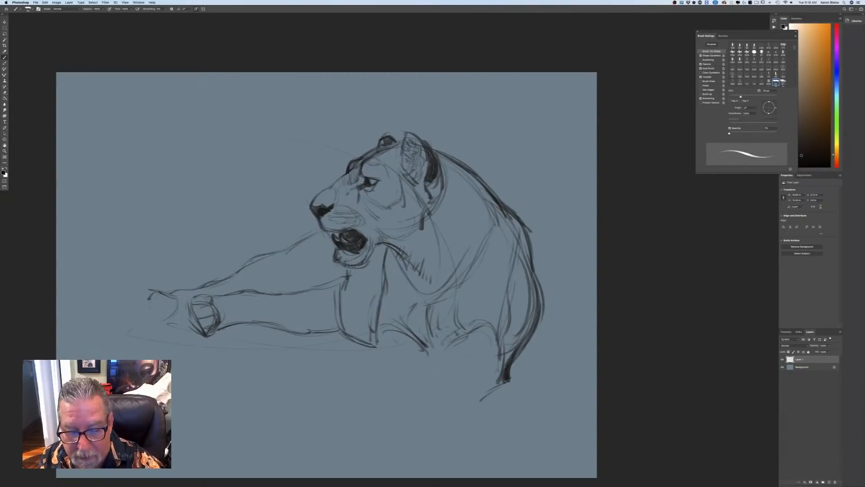
{"action": "left_click_drag", "start_coordinate": [471, 332], "coordinate": [453, 346]}
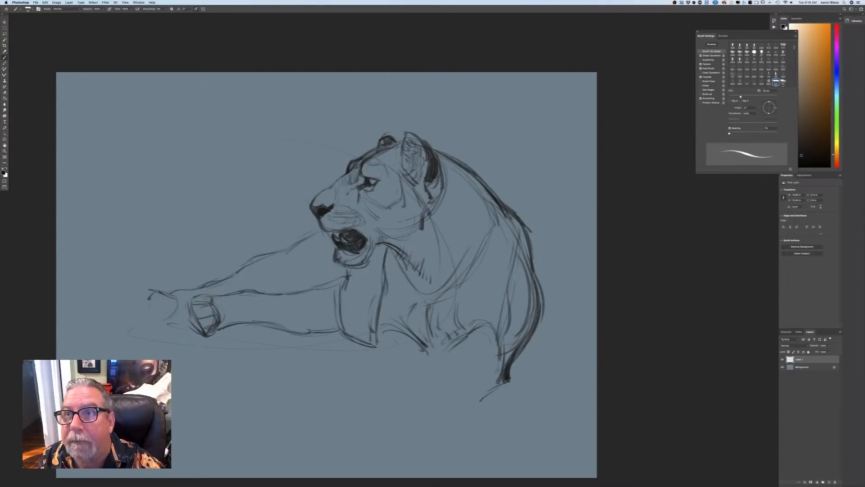
Sketch the near foreleg below the chest with an inner contour, a curved wrist form and an outer line toward the paw
{"action": "left_click_drag", "start_coordinate": [448, 337], "coordinate": [430, 368]}
{"action": "left_click_drag", "start_coordinate": [456, 348], "coordinate": [420, 381]}
{"action": "mouse_move", "coordinate": [463, 363]}
{"action": "left_mouse_down"}
{"action": "mouse_move", "coordinate": [473, 390]}
{"action": "mouse_move", "coordinate": [471, 374]}
{"action": "left_mouse_up"}
{"action": "left_click_drag", "start_coordinate": [438, 374], "coordinate": [464, 368]}
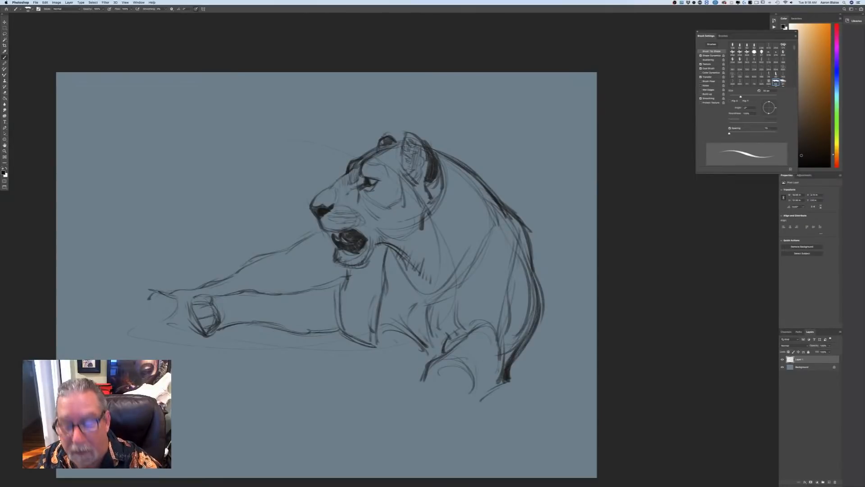
{"action": "left_click_drag", "start_coordinate": [480, 367], "coordinate": [465, 413]}
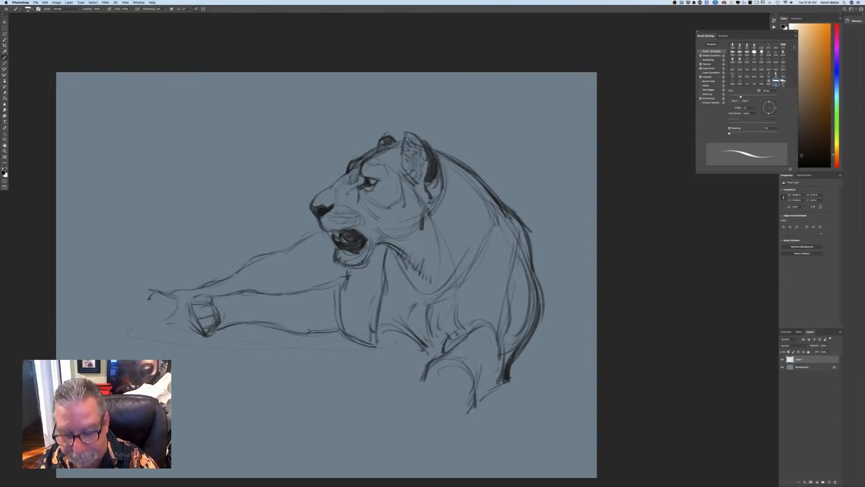
Draw the near front paw below the wrist with rounded toes, dividing lines and a dark outer edge on both sides
{"action": "mouse_move", "coordinate": [470, 411]}
{"action": "left_mouse_down"}
{"action": "mouse_move", "coordinate": [472, 434]}
{"action": "mouse_move", "coordinate": [444, 434]}
{"action": "mouse_move", "coordinate": [440, 399]}
{"action": "mouse_move", "coordinate": [439, 430]}
{"action": "mouse_move", "coordinate": [465, 431]}
{"action": "mouse_move", "coordinate": [456, 437]}
{"action": "left_mouse_up"}
{"action": "left_click_drag", "start_coordinate": [427, 400], "coordinate": [419, 425]}
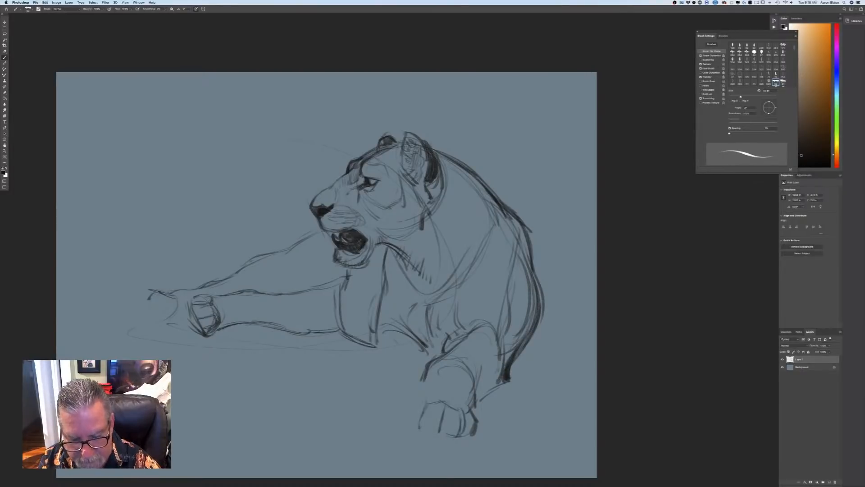
{"action": "left_click_drag", "start_coordinate": [422, 379], "coordinate": [403, 390]}
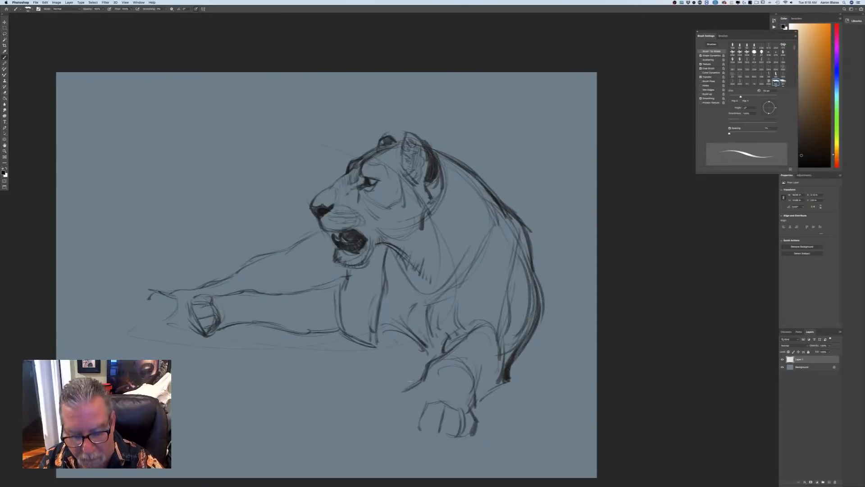
{"action": "left_click_drag", "start_coordinate": [407, 389], "coordinate": [399, 405]}
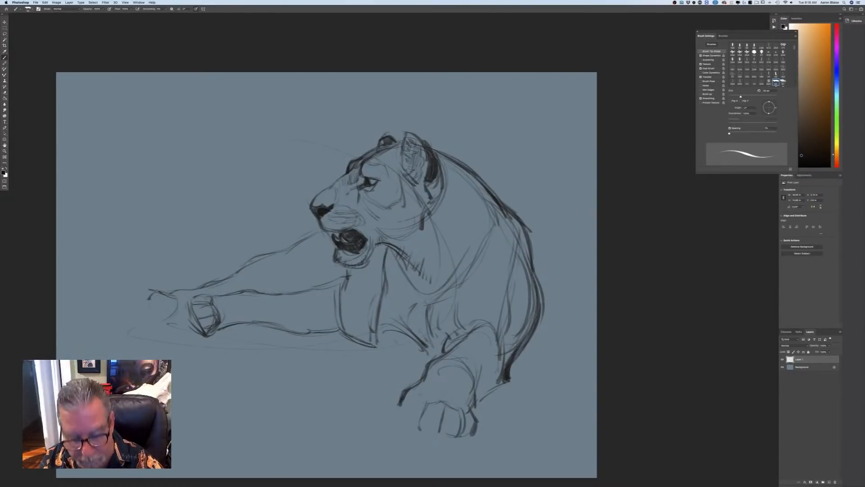
{"action": "mouse_move", "coordinate": [420, 393]}
{"action": "left_mouse_down"}
{"action": "mouse_move", "coordinate": [427, 402]}
{"action": "mouse_move", "coordinate": [407, 401]}
{"action": "mouse_move", "coordinate": [411, 426]}
{"action": "left_mouse_up"}
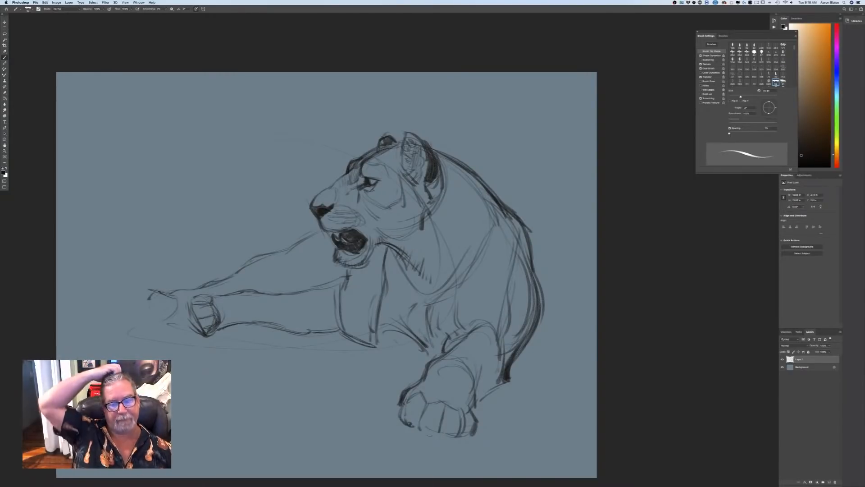
Lasso the near front paw, scale it down slightly and rotate it a little with Free Transform, and deselect it
{"action": "key", "text": "l"}
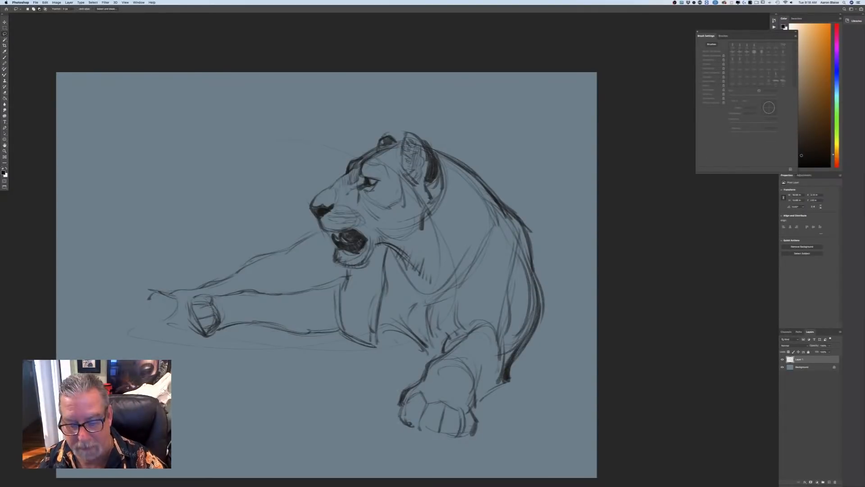
{"action": "left_click_drag", "start_coordinate": [426, 358], "coordinate": [457, 357]}
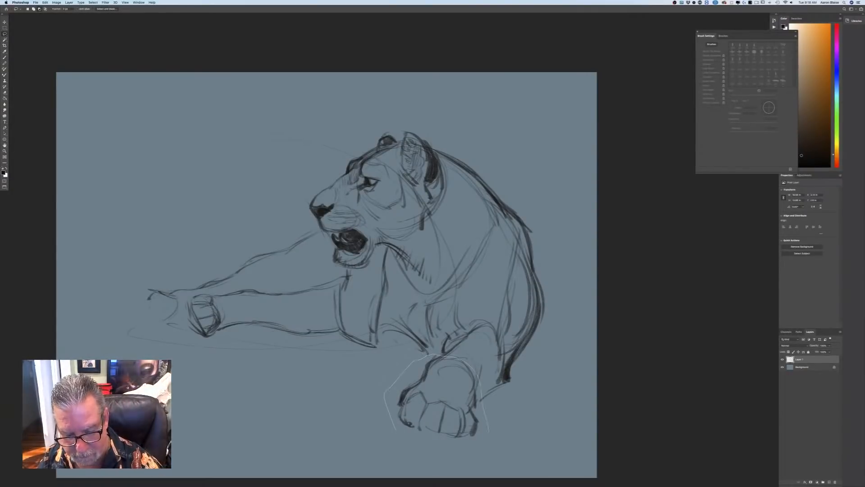
{"action": "left_click_drag", "start_coordinate": [489, 431], "coordinate": [433, 449]}
{"action": "left_click", "coordinate": [45, 3]}
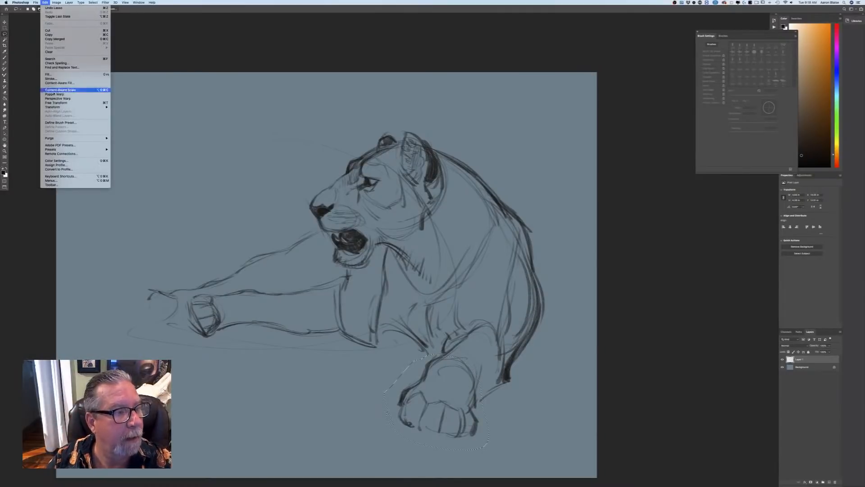
{"action": "left_click", "coordinate": [56, 102]}
{"action": "left_click_drag", "start_coordinate": [491, 448], "coordinate": [479, 440]}
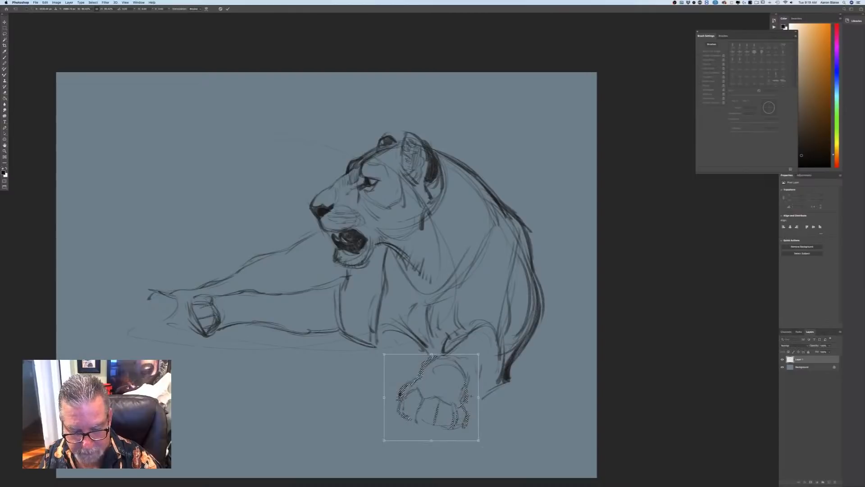
{"action": "left_click_drag", "start_coordinate": [377, 445], "coordinate": [410, 423]}
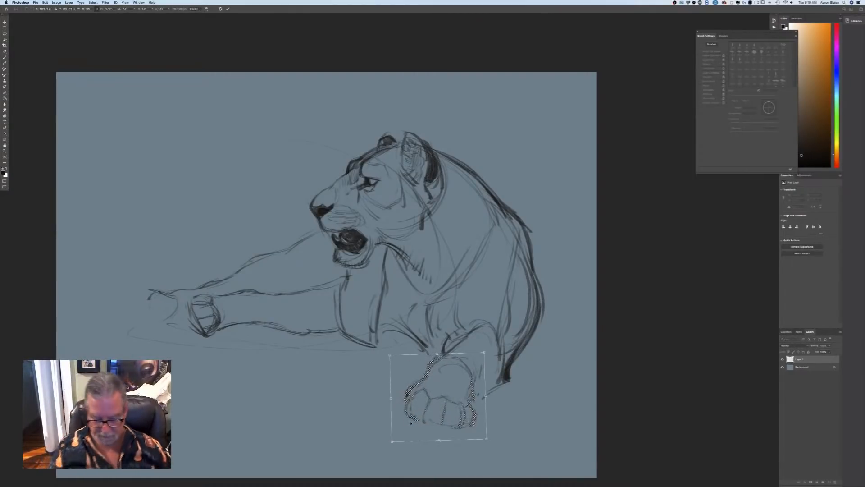
{"action": "key", "text": "Return"}
{"action": "left_click", "coordinate": [92, 3]}
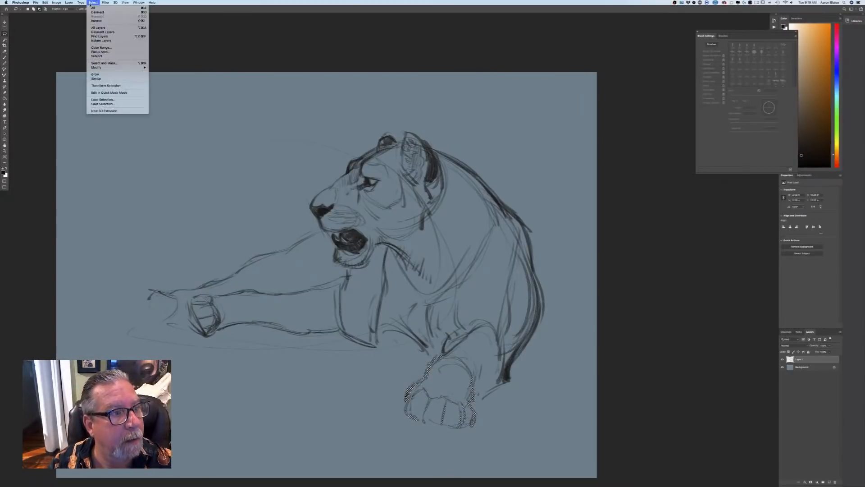
{"action": "left_click", "coordinate": [94, 12]}
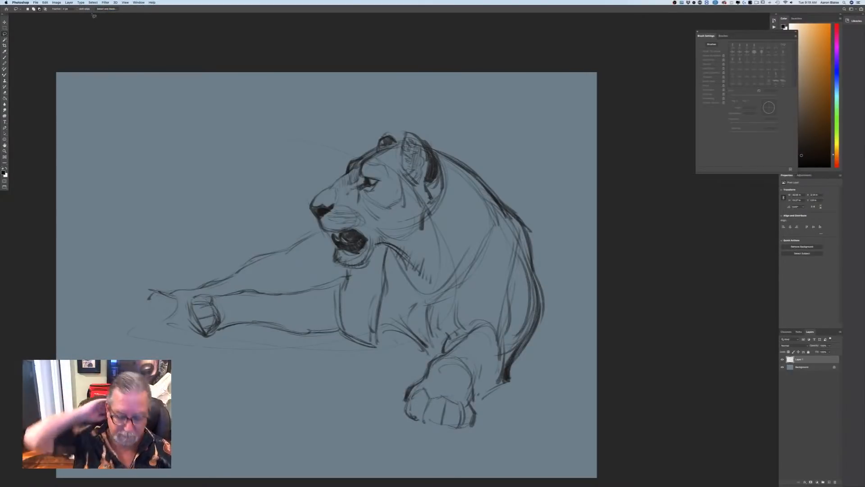
Save the sketch to the computer's Desktop as "Dappled Lioness" in Photoshop format with layers and maximized compatibility
{"action": "left_click", "coordinate": [36, 2]}
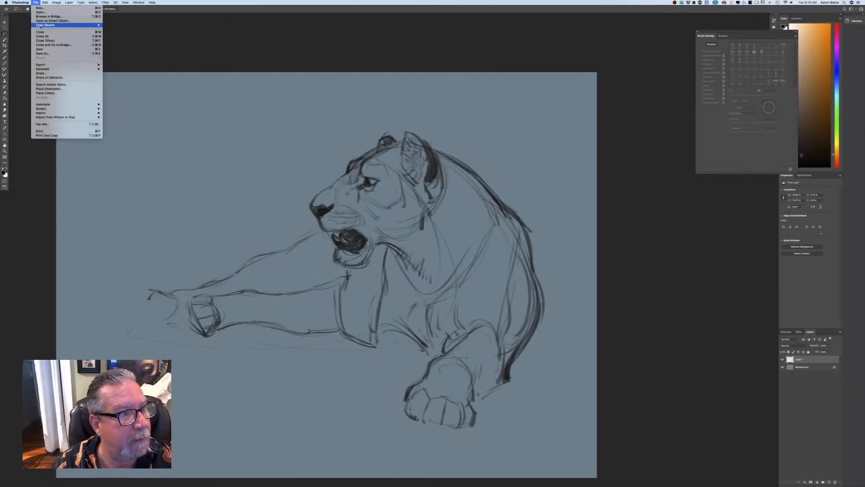
{"action": "left_click", "coordinate": [42, 54]}
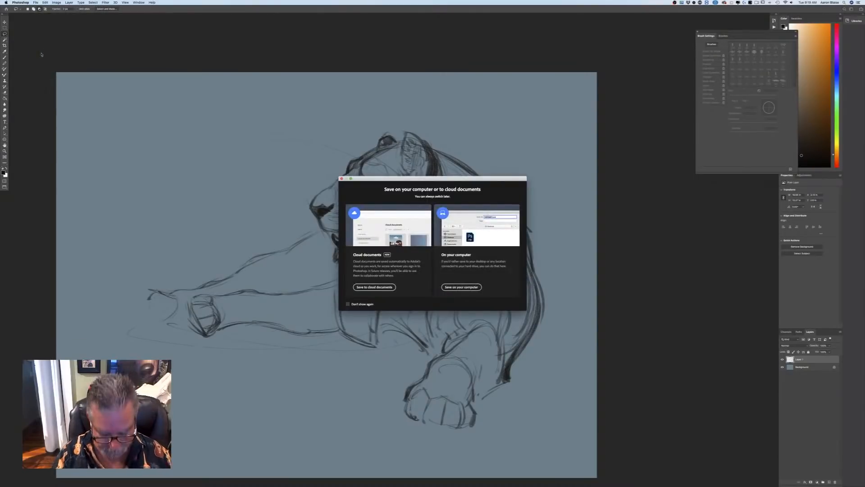
{"action": "left_click", "coordinate": [449, 287]}
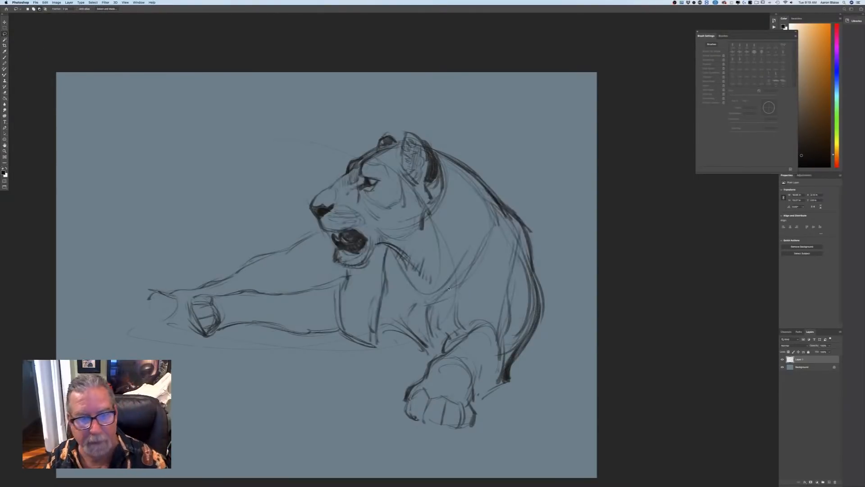
{"action": "type", "text": "Dappled Lioness"}
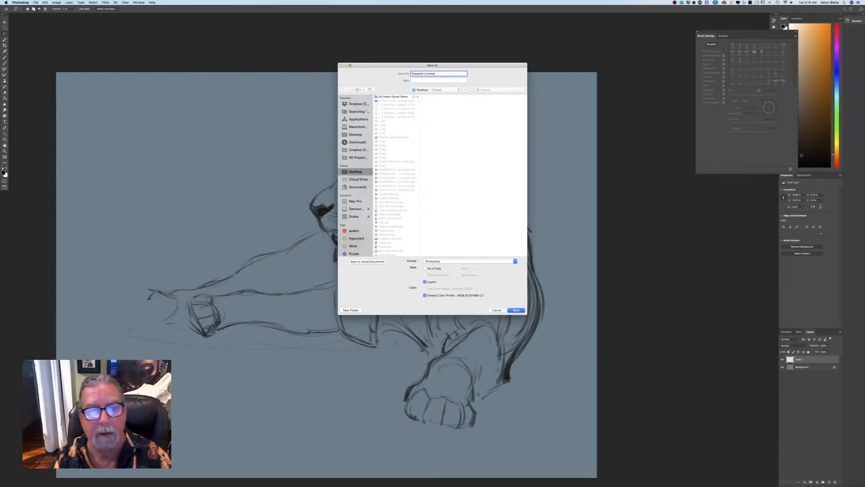
{"action": "left_click", "coordinate": [514, 310]}
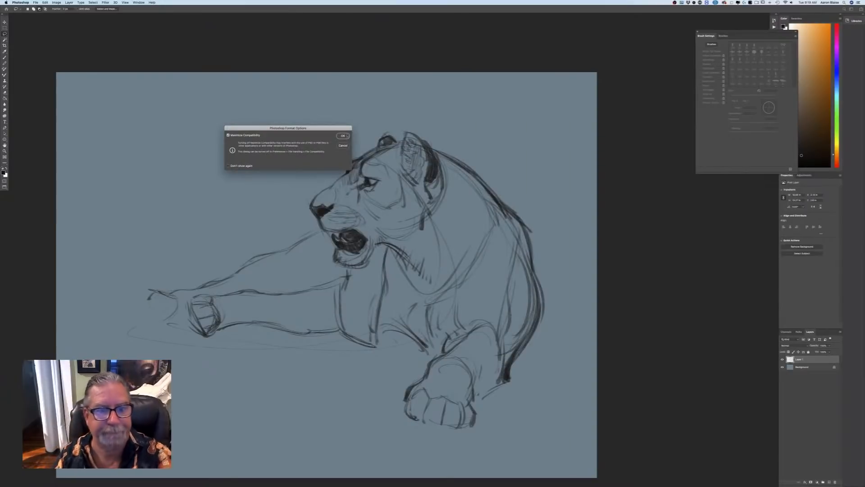
{"action": "left_click", "coordinate": [343, 135]}
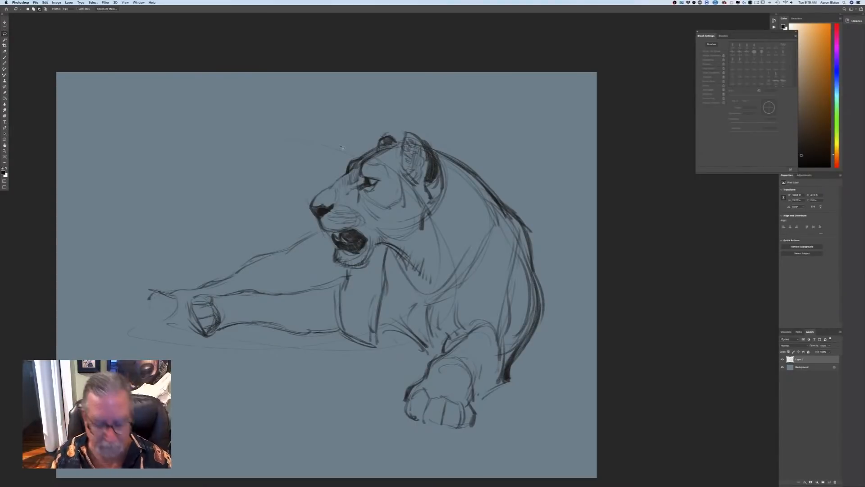
Leave full-screen view, create a blank white square document from a recent custom preset, and move its window over the lioness document
{"action": "key", "text": "f"}
{"action": "key", "text": "f"}
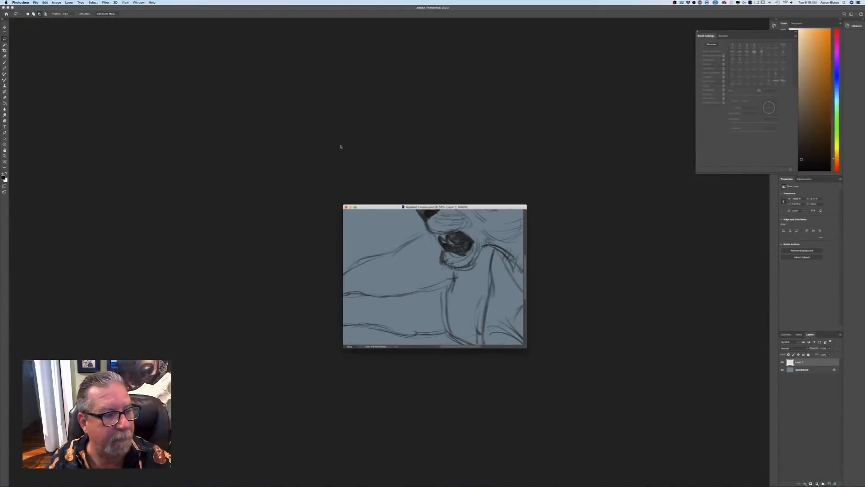
{"action": "left_click", "coordinate": [36, 3]}
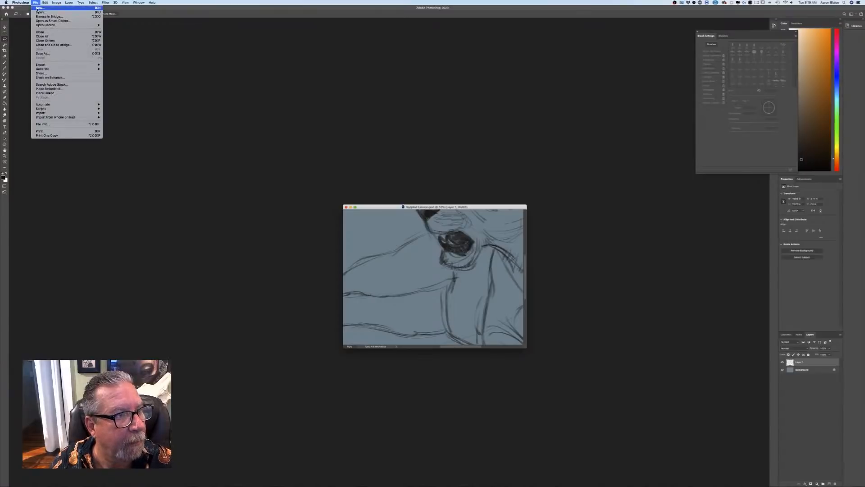
{"action": "left_click", "coordinate": [37, 10]}
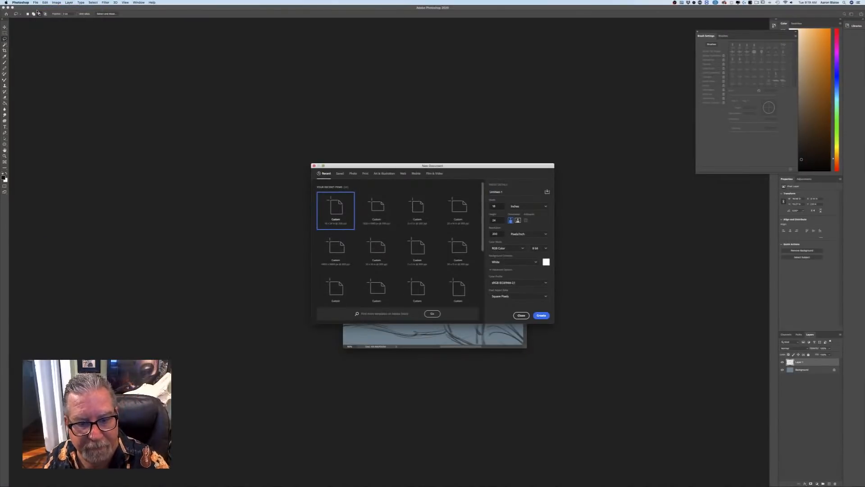
{"action": "left_click", "coordinate": [417, 210]}
{"action": "left_click", "coordinate": [540, 316]}
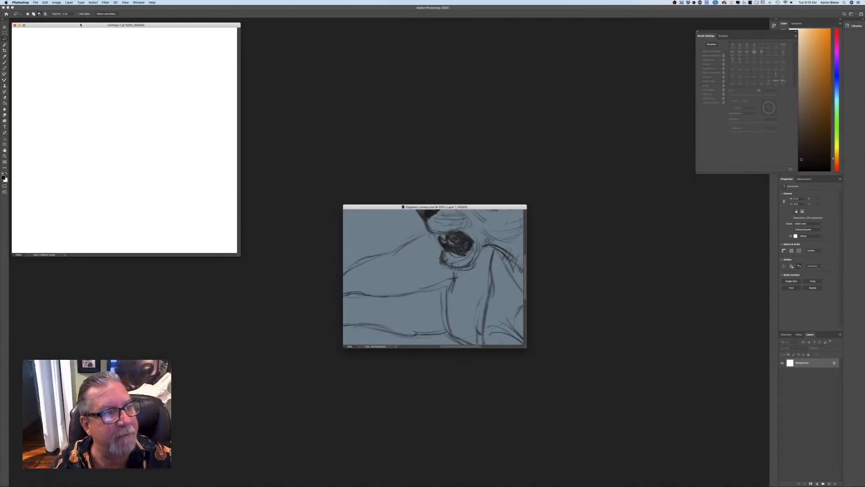
{"action": "left_click_drag", "start_coordinate": [80, 25], "coordinate": [360, 130]}
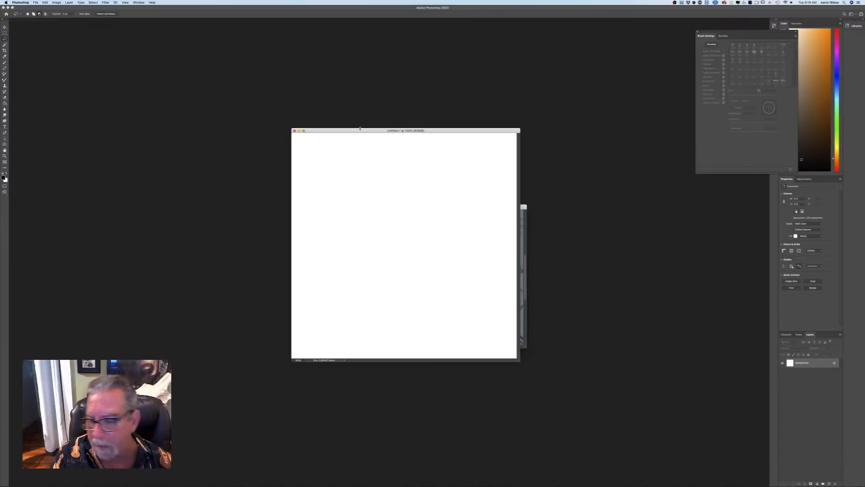
Reposition the blank document's window, add a new layer above the background, and confirm black as the foreground colour
{"action": "left_click_drag", "start_coordinate": [346, 132], "coordinate": [352, 156]}
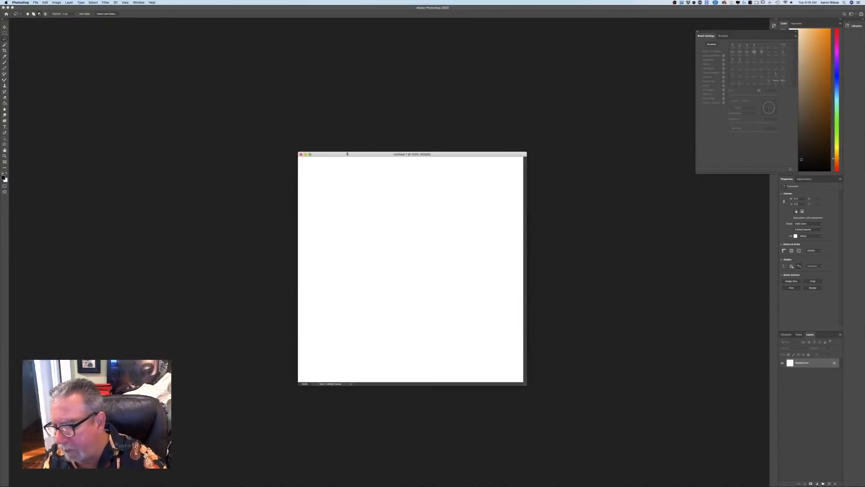
{"action": "left_click", "coordinate": [829, 484]}
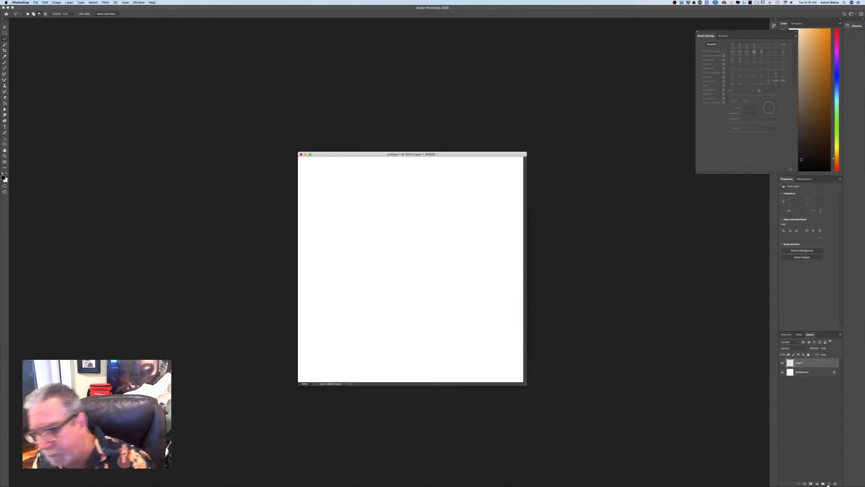
{"action": "left_click", "coordinate": [3, 178]}
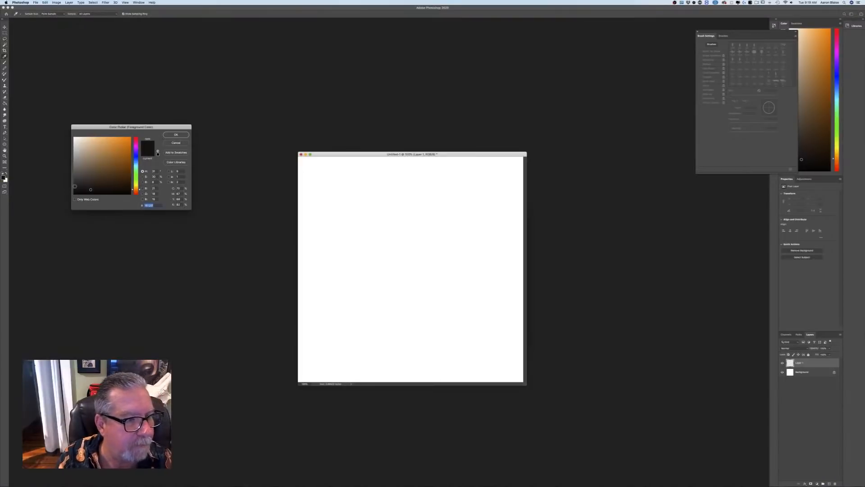
{"action": "left_click", "coordinate": [172, 136]}
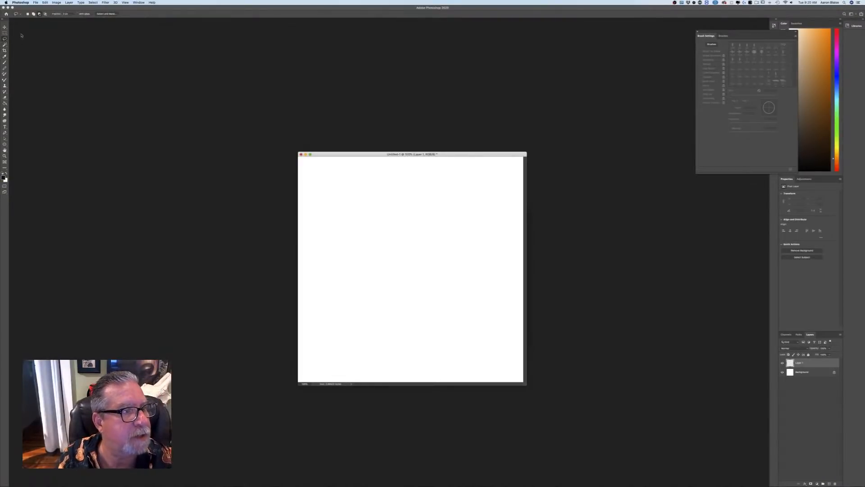
Choose the Hard Round brush preset for the Brush tool and reduce its size by several increments
{"action": "left_click", "coordinate": [5, 62]}
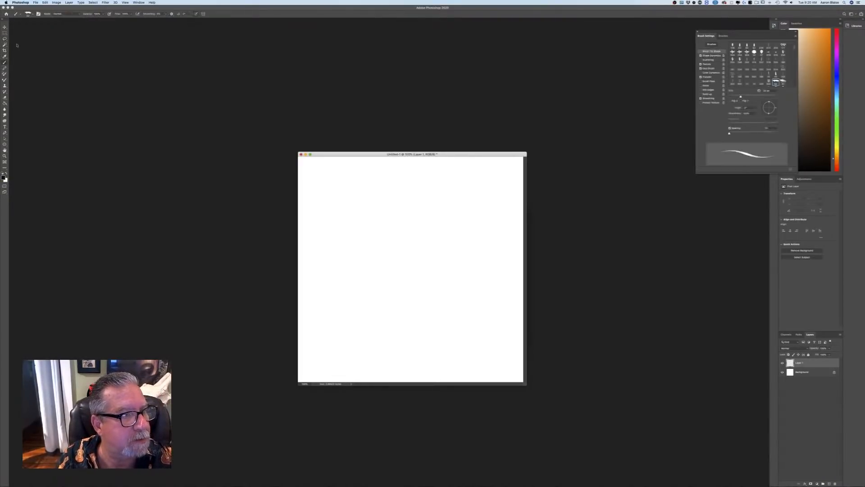
{"action": "left_click", "coordinate": [28, 14]}
{"action": "left_click", "coordinate": [67, 153]}
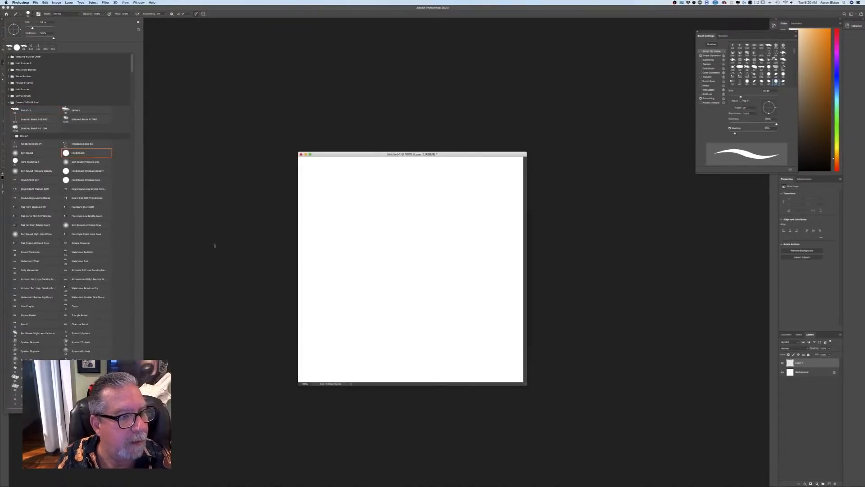
{"action": "left_click", "coordinate": [235, 252]}
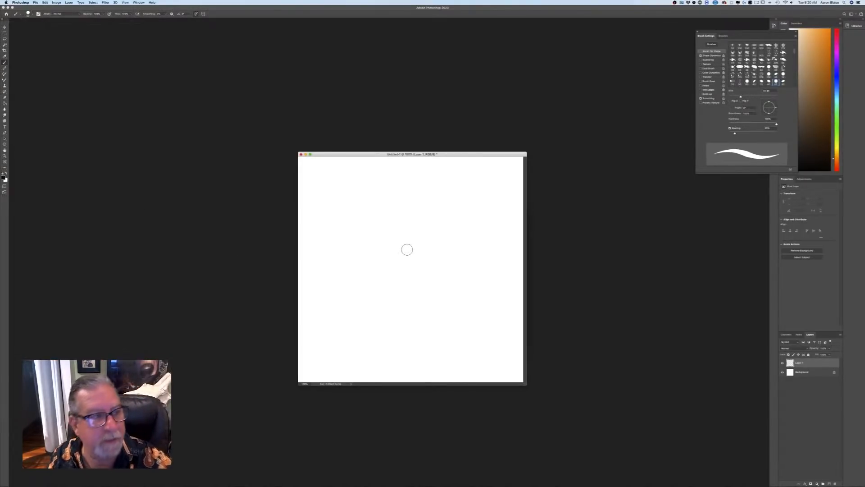
{"action": "key", "text": "["}
{"action": "key", "text": "["}
{"action": "key", "text": "["}
{"action": "key", "text": "["}
{"action": "key", "text": "["}
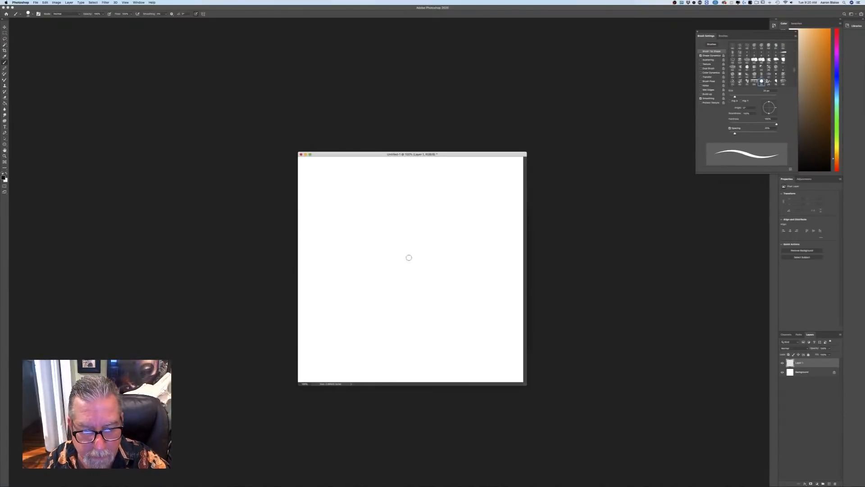
Paint a small black plant sprig at the canvas centre, with a vertical stem and pointed leaves of varied sizes on both sides
{"action": "left_click_drag", "start_coordinate": [404, 236], "coordinate": [406, 284]}
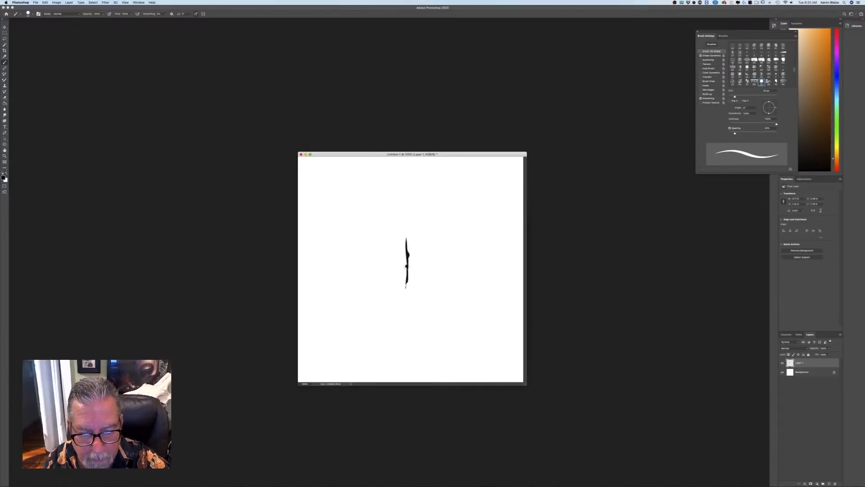
{"action": "mouse_move", "coordinate": [406, 267]}
{"action": "left_mouse_down"}
{"action": "mouse_move", "coordinate": [406, 240]}
{"action": "mouse_move", "coordinate": [406, 287]}
{"action": "left_mouse_up"}
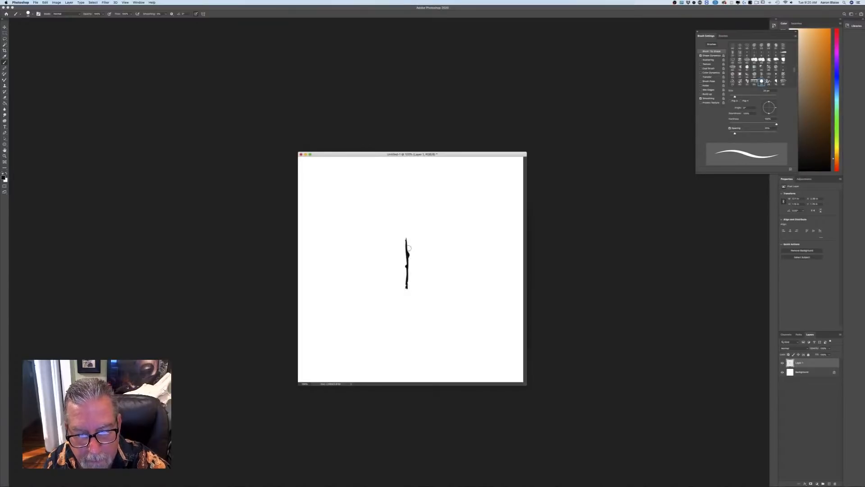
{"action": "mouse_move", "coordinate": [406, 251]}
{"action": "left_mouse_down"}
{"action": "mouse_move", "coordinate": [417, 242]}
{"action": "mouse_move", "coordinate": [377, 247]}
{"action": "mouse_move", "coordinate": [434, 256]}
{"action": "mouse_move", "coordinate": [412, 258]}
{"action": "left_mouse_up"}
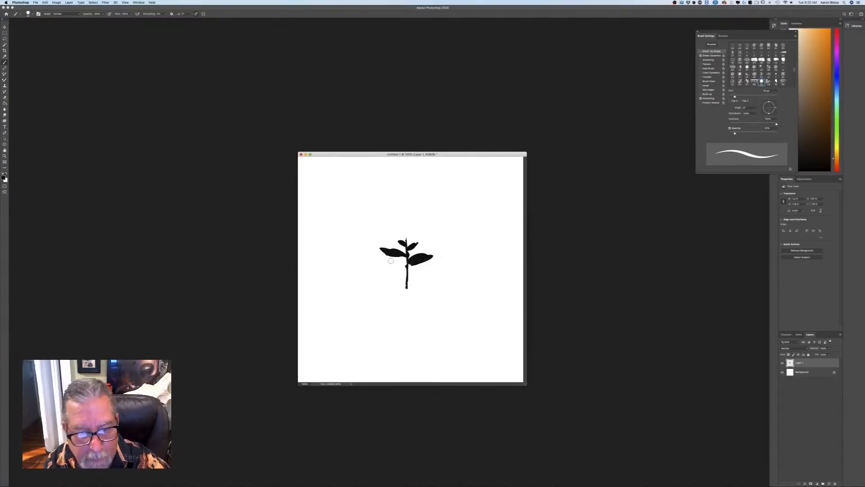
{"action": "mouse_move", "coordinate": [404, 267]}
{"action": "left_mouse_down"}
{"action": "mouse_move", "coordinate": [392, 271]}
{"action": "mouse_move", "coordinate": [427, 270]}
{"action": "mouse_move", "coordinate": [409, 271]}
{"action": "mouse_move", "coordinate": [405, 287]}
{"action": "mouse_move", "coordinate": [392, 282]}
{"action": "mouse_move", "coordinate": [425, 283]}
{"action": "mouse_move", "coordinate": [415, 284]}
{"action": "left_mouse_up"}
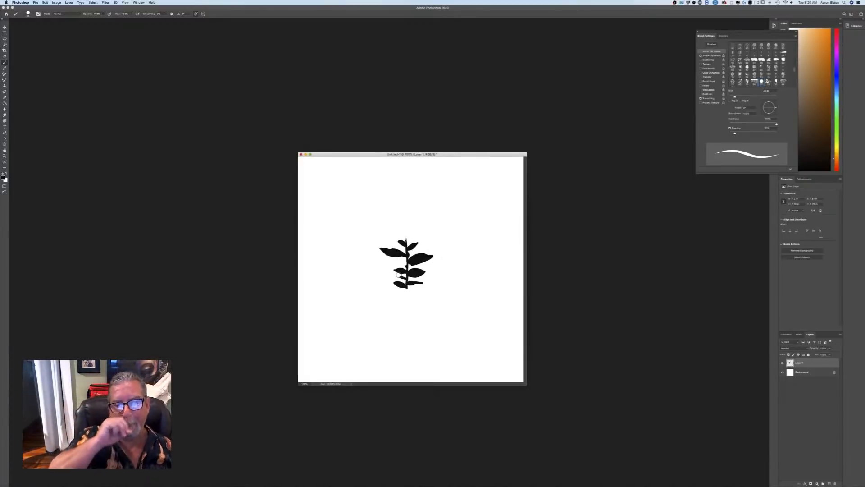
{"action": "left_click_drag", "start_coordinate": [406, 260], "coordinate": [399, 259]}
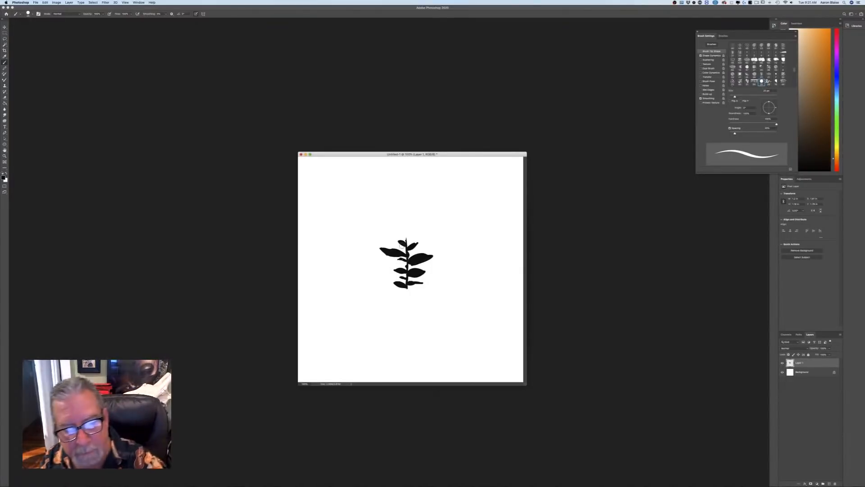
{"action": "left_click_drag", "start_coordinate": [405, 251], "coordinate": [400, 246]}
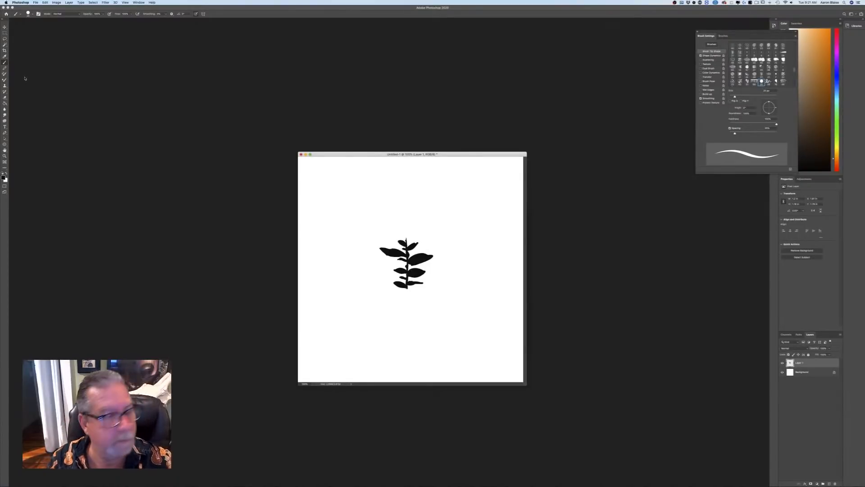
Lasso the sprig's large upper-left leaf, rotate it slightly with Free Transform so its tip drops, and deselect it
{"action": "left_click", "coordinate": [4, 39]}
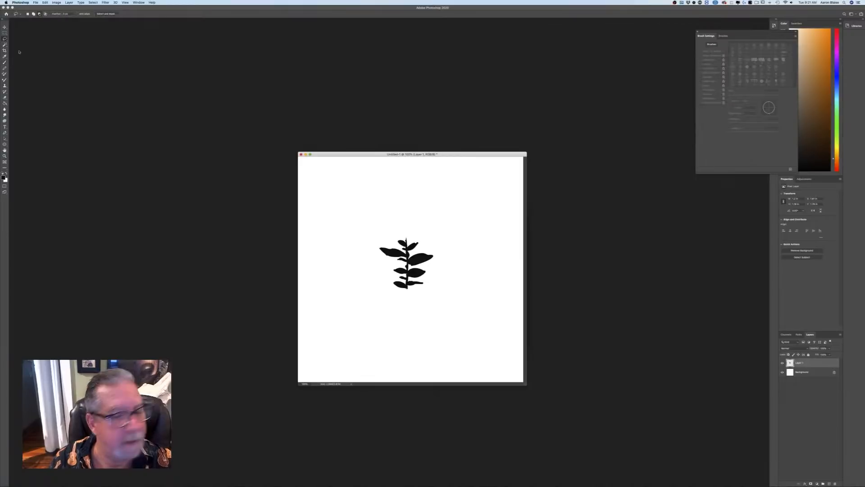
{"action": "mouse_move", "coordinate": [388, 262]}
{"action": "left_mouse_down"}
{"action": "mouse_move", "coordinate": [376, 247]}
{"action": "mouse_move", "coordinate": [409, 259]}
{"action": "mouse_move", "coordinate": [386, 260]}
{"action": "left_mouse_up"}
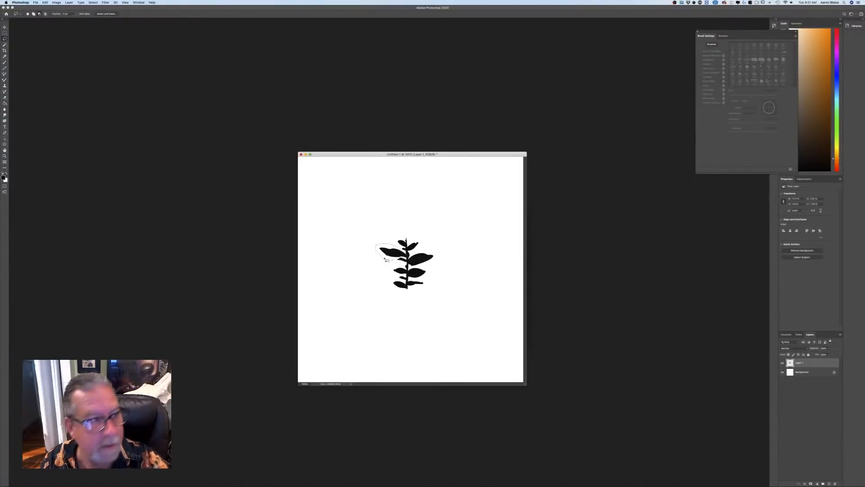
{"action": "left_click", "coordinate": [45, 3]}
{"action": "left_click", "coordinate": [53, 103]}
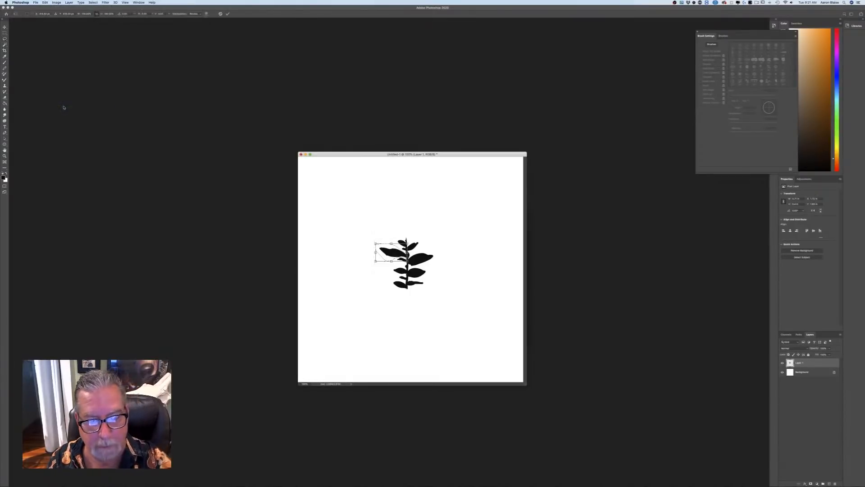
{"action": "mouse_move", "coordinate": [371, 264]}
{"action": "left_mouse_down"}
{"action": "mouse_move", "coordinate": [376, 253]}
{"action": "mouse_move", "coordinate": [381, 260]}
{"action": "left_mouse_up"}
{"action": "key", "text": "Return"}
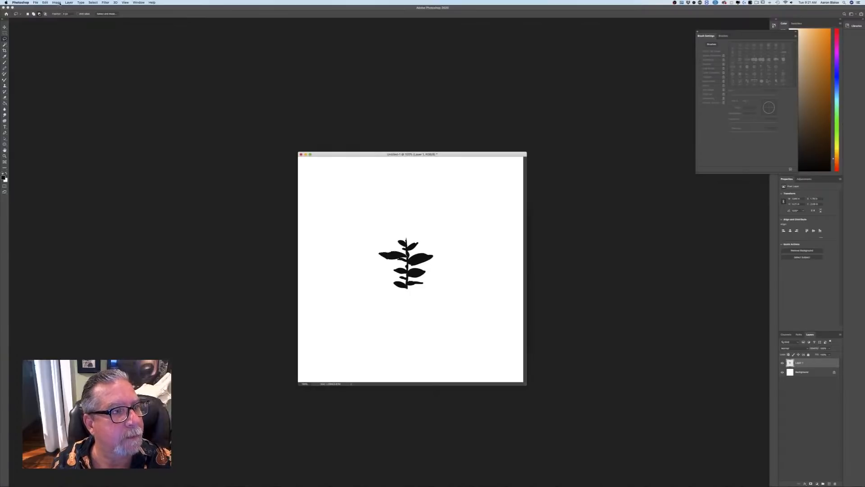
{"action": "left_click", "coordinate": [93, 3]}
{"action": "left_click", "coordinate": [91, 11]}
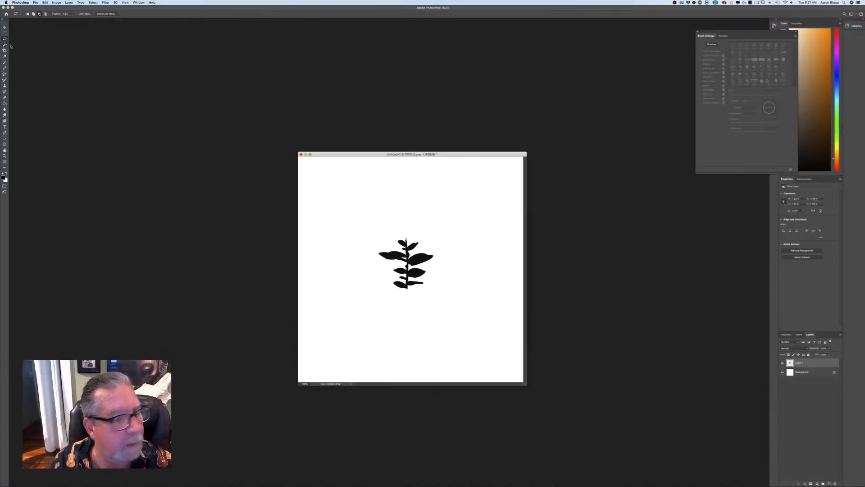
Lasso the sprig's large right leaf, rotate it clockwise with Free Transform until it lies nearly horizontal, and deselect it
{"action": "mouse_move", "coordinate": [409, 265]}
{"action": "left_mouse_down"}
{"action": "mouse_move", "coordinate": [420, 250]}
{"action": "mouse_move", "coordinate": [437, 255]}
{"action": "mouse_move", "coordinate": [409, 261]}
{"action": "left_mouse_up"}
{"action": "left_click", "coordinate": [45, 3]}
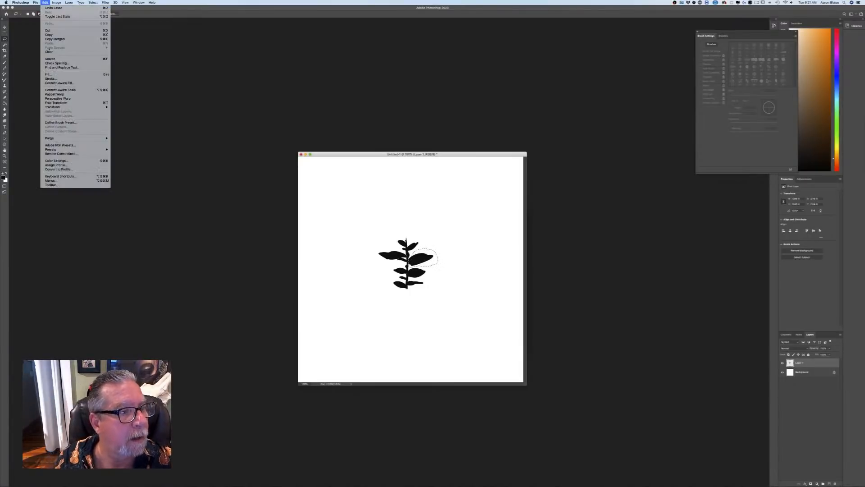
{"action": "left_click", "coordinate": [59, 103]}
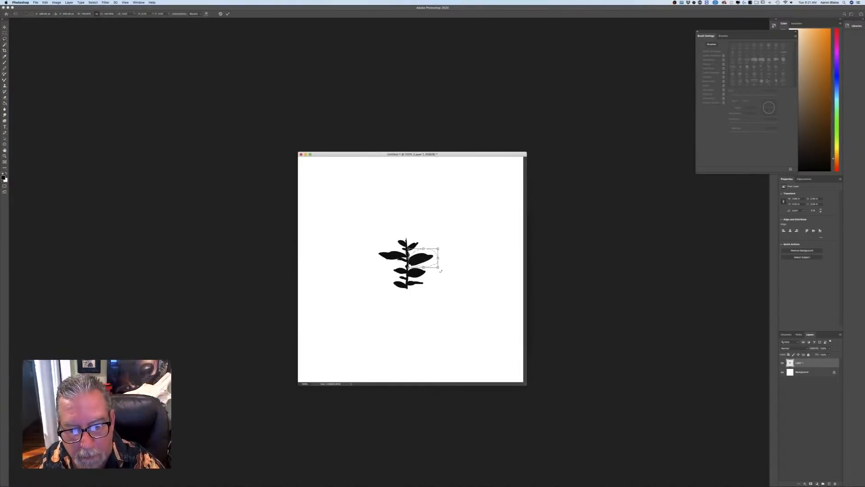
{"action": "left_click_drag", "start_coordinate": [441, 271], "coordinate": [421, 267]}
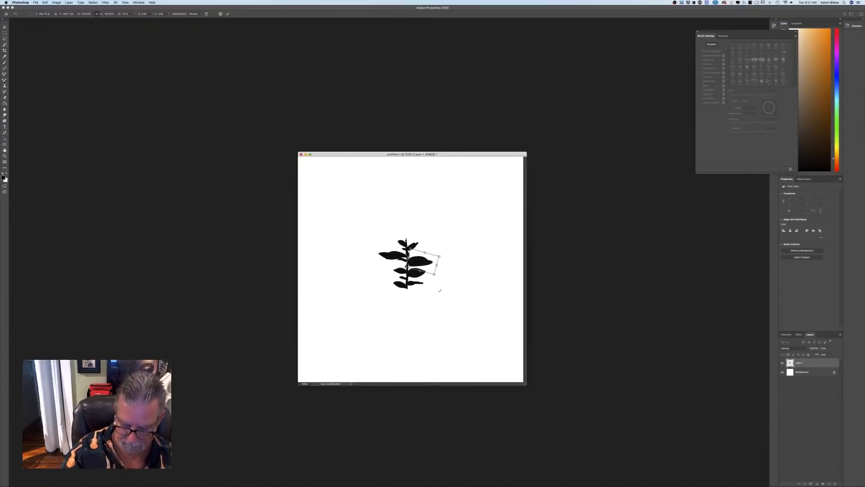
{"action": "key", "text": "Return"}
{"action": "key", "text": "l"}
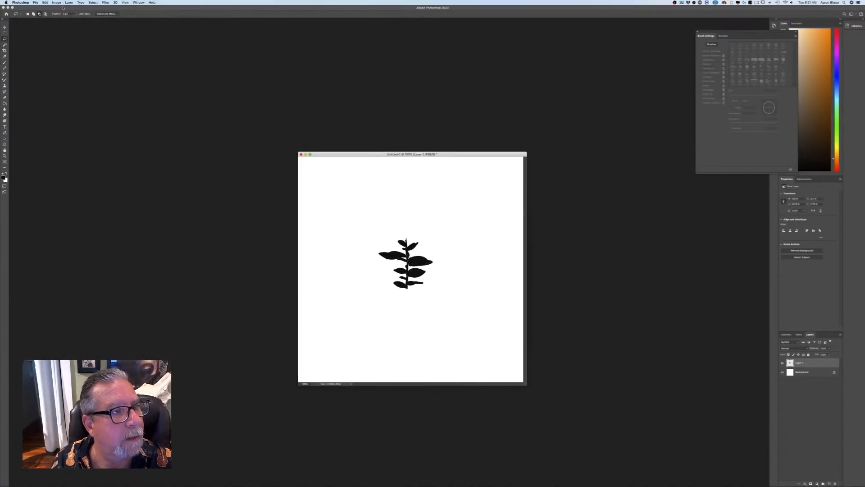
{"action": "left_click", "coordinate": [93, 2]}
{"action": "left_click", "coordinate": [91, 16]}
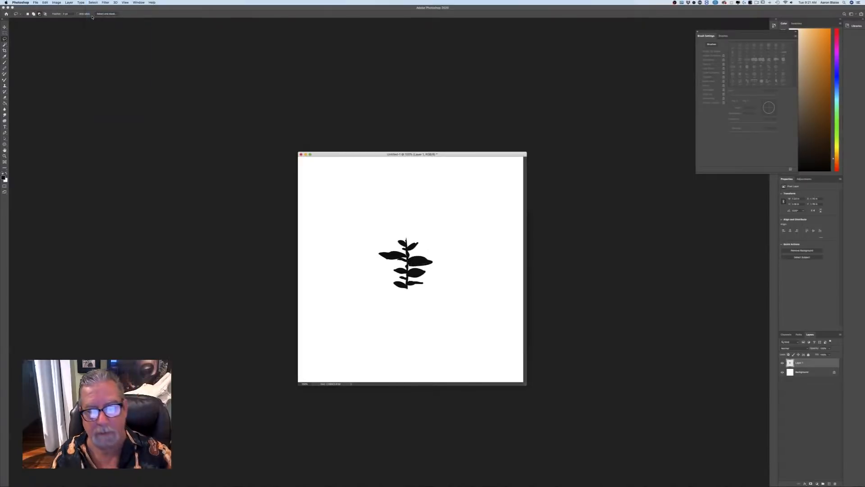
Touch up the sprig's stem with a smaller brush, and move the document window partly clear of the lioness document
{"action": "left_click", "coordinate": [5, 68]}
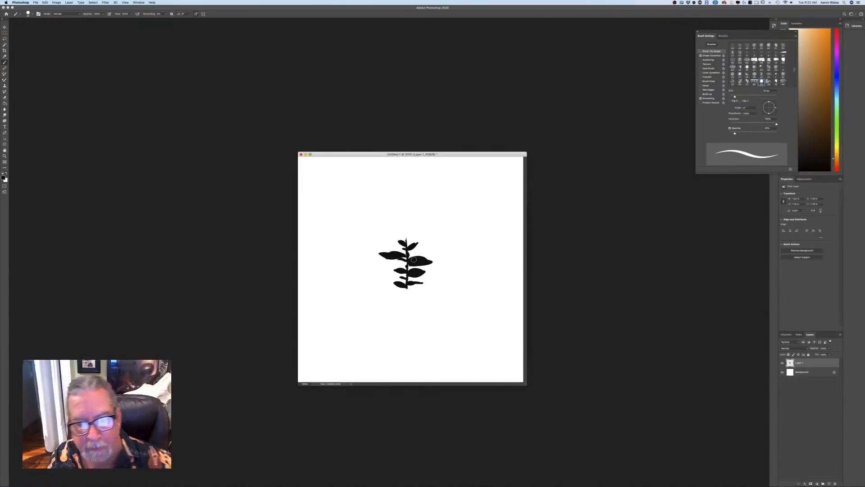
{"action": "key", "text": "bracketleft"}
{"action": "key", "text": "bracketleft"}
{"action": "key", "text": "bracketleft"}
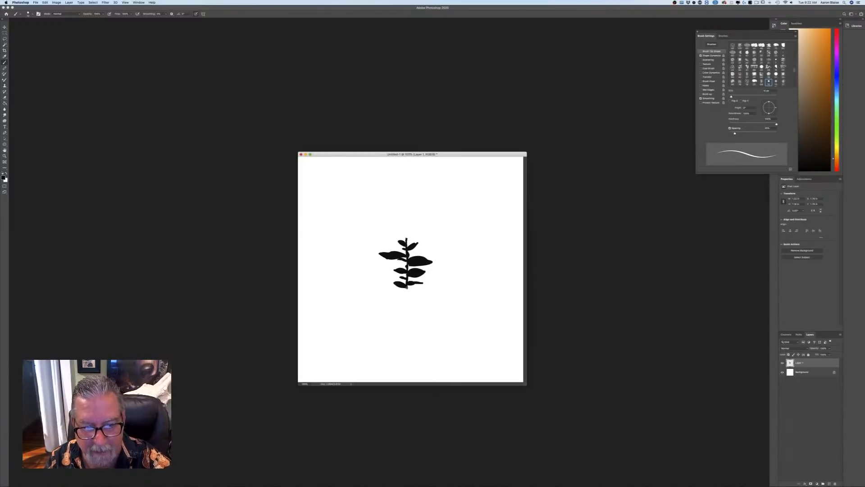
{"action": "key", "text": "super+plus"}
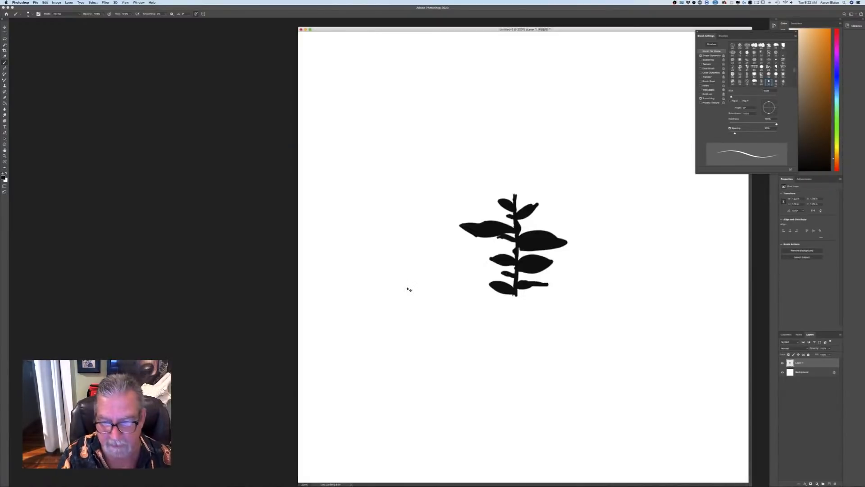
{"action": "key", "text": "super+minus"}
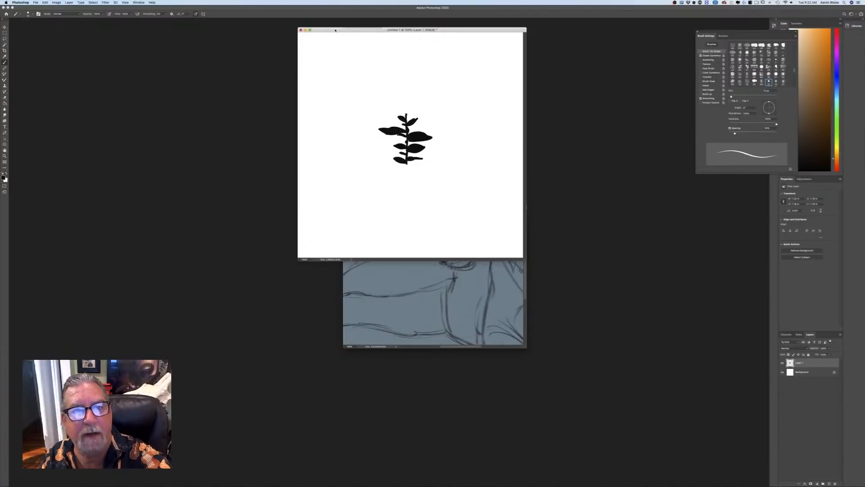
{"action": "mouse_move", "coordinate": [335, 29]}
{"action": "left_mouse_down"}
{"action": "mouse_move", "coordinate": [270, 143]}
{"action": "mouse_move", "coordinate": [276, 121]}
{"action": "left_mouse_up"}
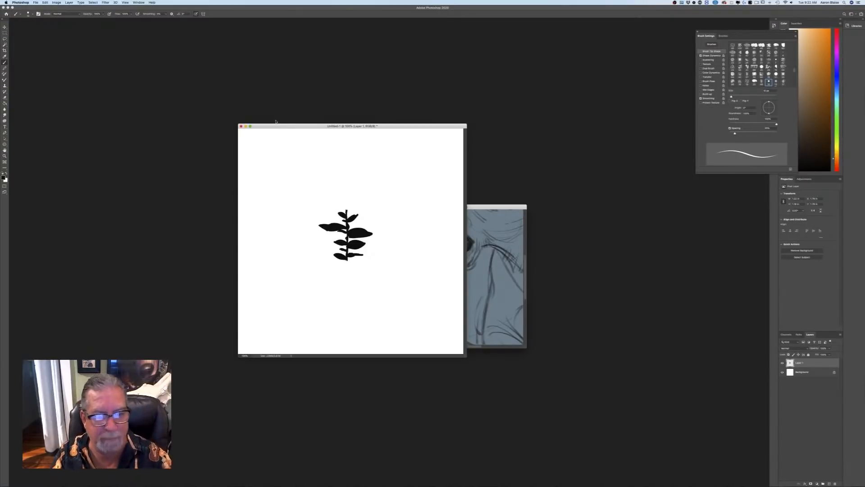
Hide the Background layer and define the black sprig as a brush preset named "Foliage vine"
{"action": "left_click", "coordinate": [782, 372]}
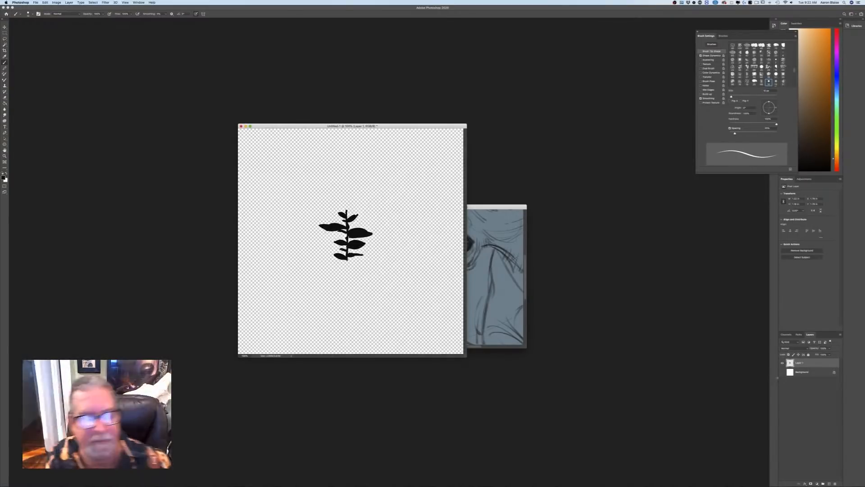
{"action": "left_click", "coordinate": [45, 3]}
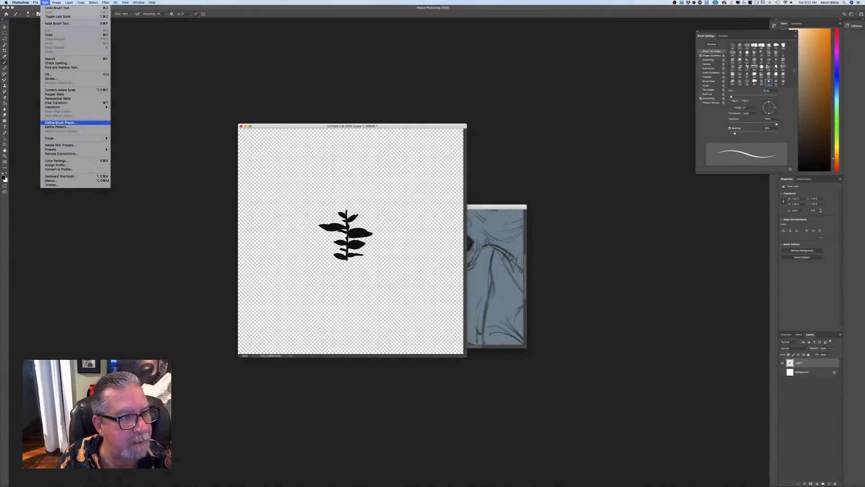
{"action": "left_click", "coordinate": [59, 123]}
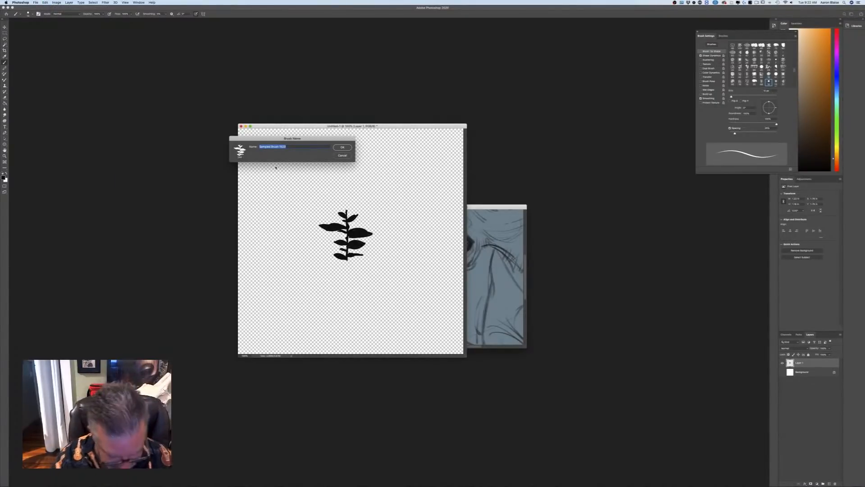
{"action": "type", "text": "Foliage vine"}
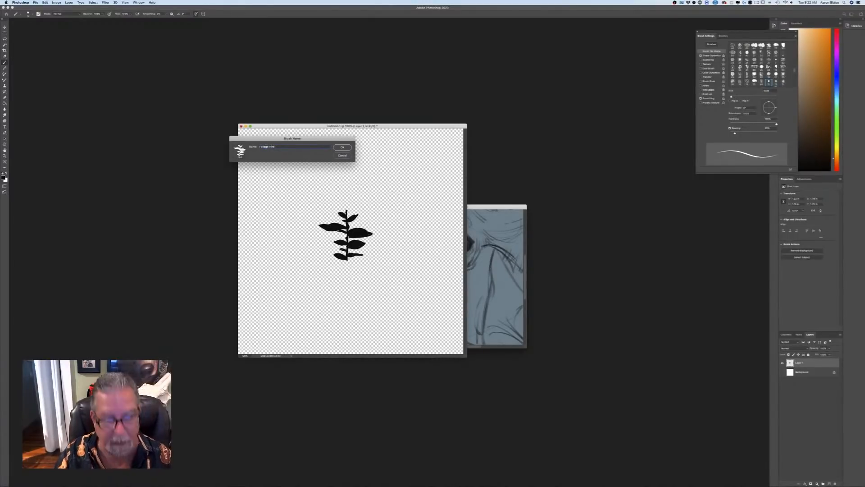
{"action": "left_click", "coordinate": [342, 147]}
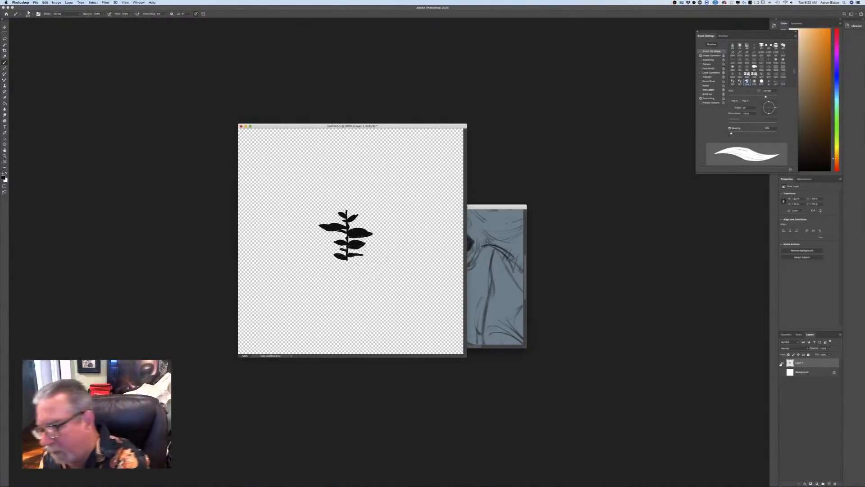
Hide the sprig's layer and show the white Background layer again
{"action": "left_click", "coordinate": [782, 363]}
{"action": "left_click", "coordinate": [782, 372]}
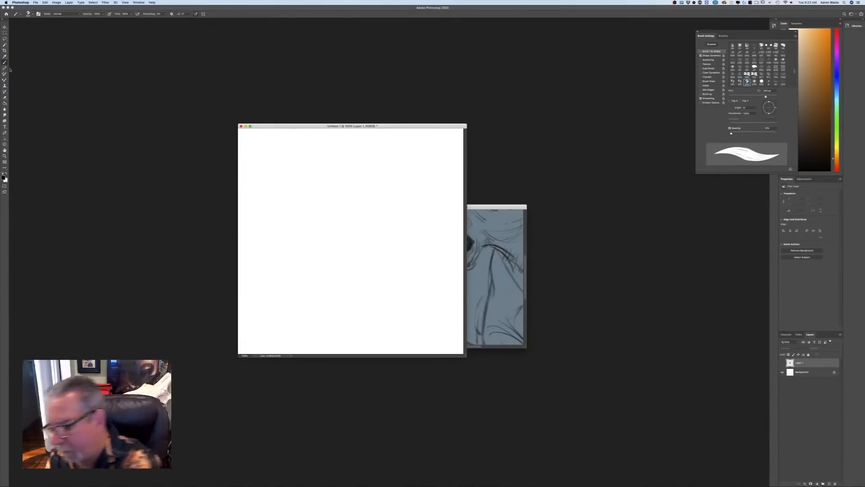
Test the foliage brush with several broad strokes on a new layer, and replace that layer with a fresh empty one
{"action": "key", "text": "super+alt+shift+n"}
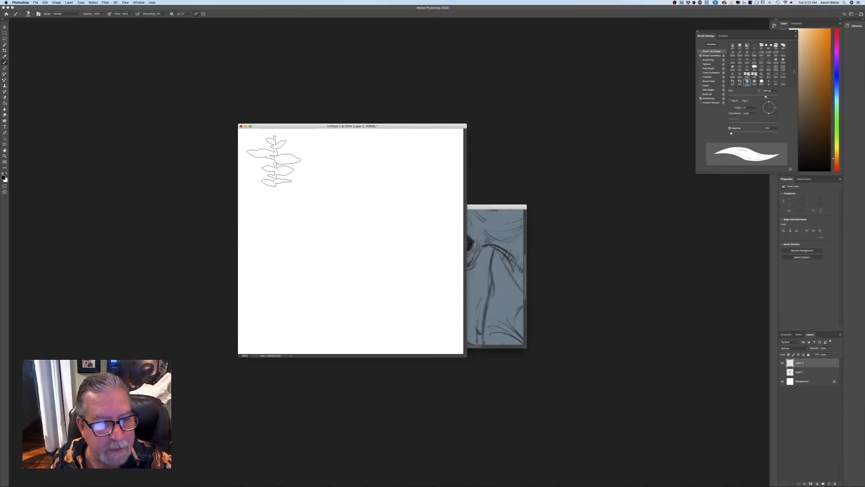
{"action": "left_click_drag", "start_coordinate": [273, 174], "coordinate": [273, 207]}
{"action": "mouse_move", "coordinate": [300, 159]}
{"action": "left_mouse_down"}
{"action": "mouse_move", "coordinate": [367, 207]}
{"action": "mouse_move", "coordinate": [312, 242]}
{"action": "mouse_move", "coordinate": [294, 291]}
{"action": "left_mouse_up"}
{"action": "left_click_drag", "start_coordinate": [392, 174], "coordinate": [411, 236]}
{"action": "mouse_move", "coordinate": [378, 255]}
{"action": "left_mouse_down"}
{"action": "mouse_move", "coordinate": [346, 278]}
{"action": "mouse_move", "coordinate": [344, 307]}
{"action": "mouse_move", "coordinate": [316, 235]}
{"action": "left_mouse_up"}
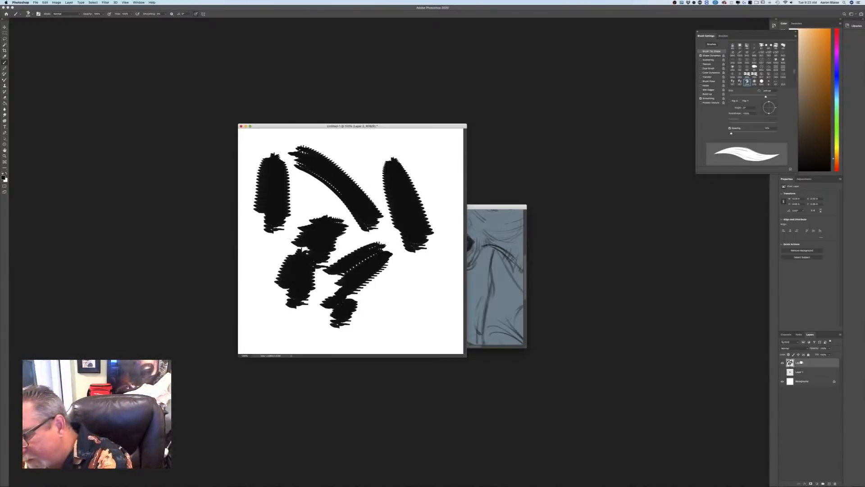
{"action": "mouse_move", "coordinate": [801, 362]}
{"action": "left_mouse_down"}
{"action": "mouse_move", "coordinate": [805, 474]}
{"action": "mouse_move", "coordinate": [834, 482]}
{"action": "left_mouse_up"}
{"action": "left_click", "coordinate": [828, 483]}
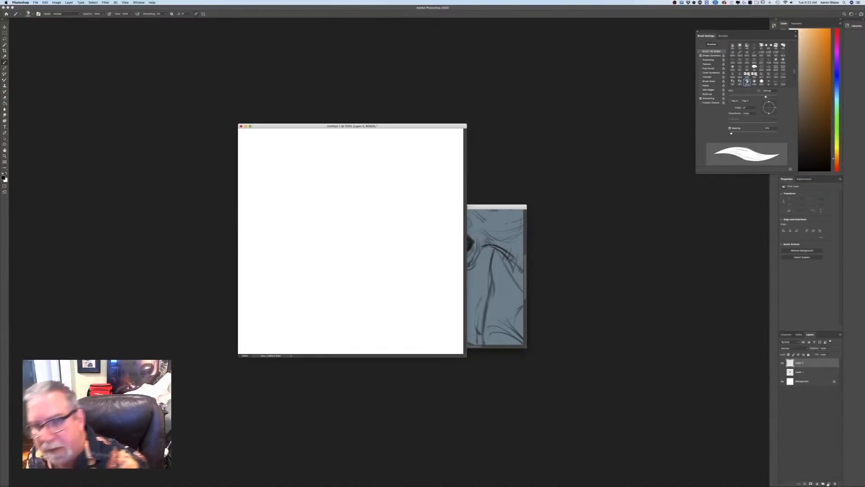
Move the brush settings beside the canvas, widen the foliage tip's spacing, and rotate the tip counterclockwise
{"action": "left_click", "coordinate": [38, 13]}
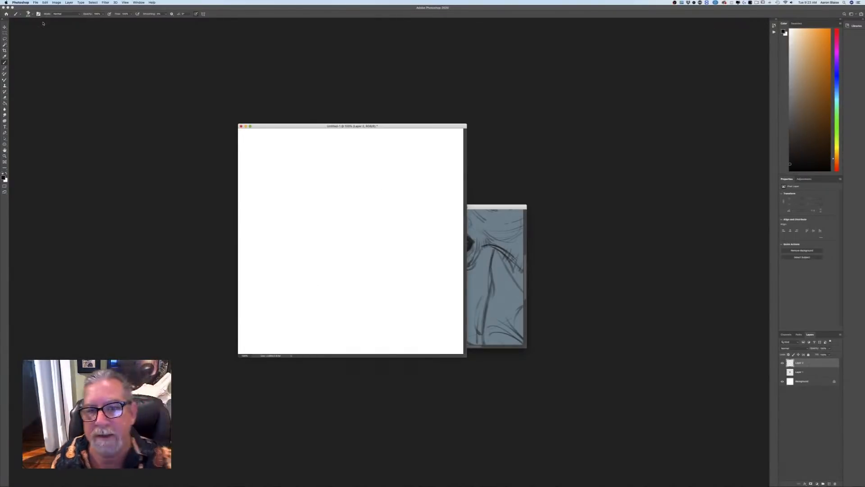
{"action": "left_click", "coordinate": [38, 14]}
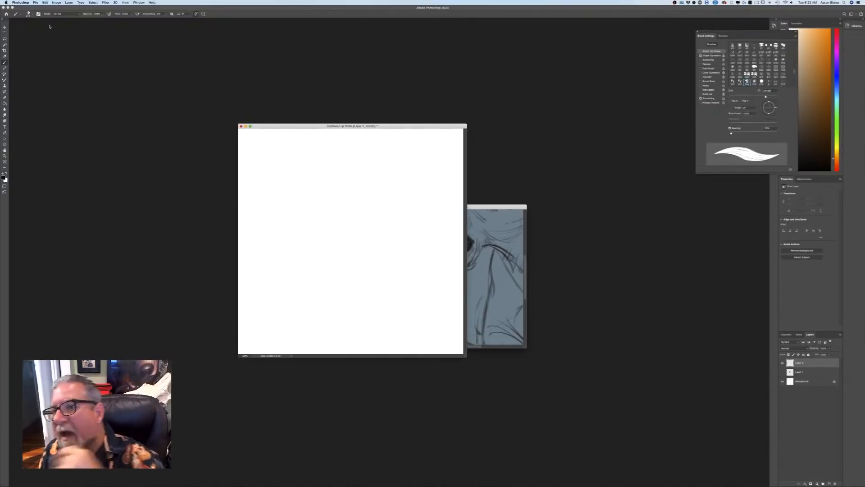
{"action": "mouse_move", "coordinate": [750, 36]}
{"action": "left_mouse_down"}
{"action": "mouse_move", "coordinate": [723, 39]}
{"action": "mouse_move", "coordinate": [619, 124]}
{"action": "left_mouse_up"}
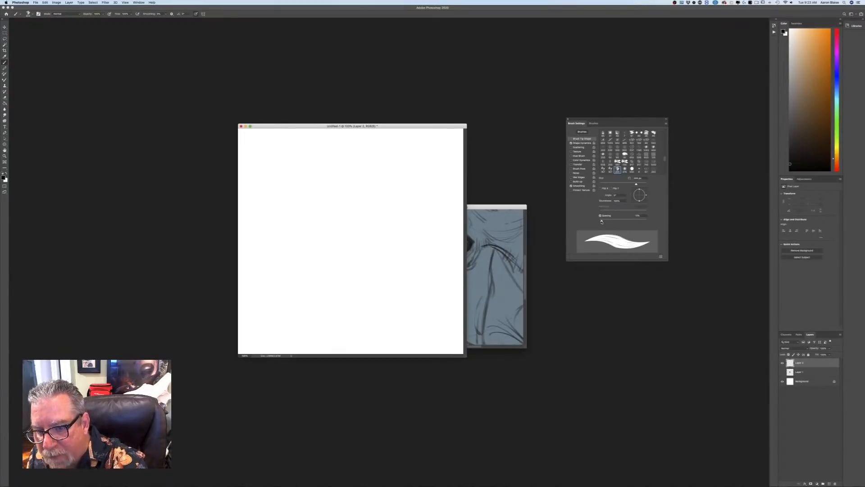
{"action": "left_click_drag", "start_coordinate": [601, 221], "coordinate": [616, 221]}
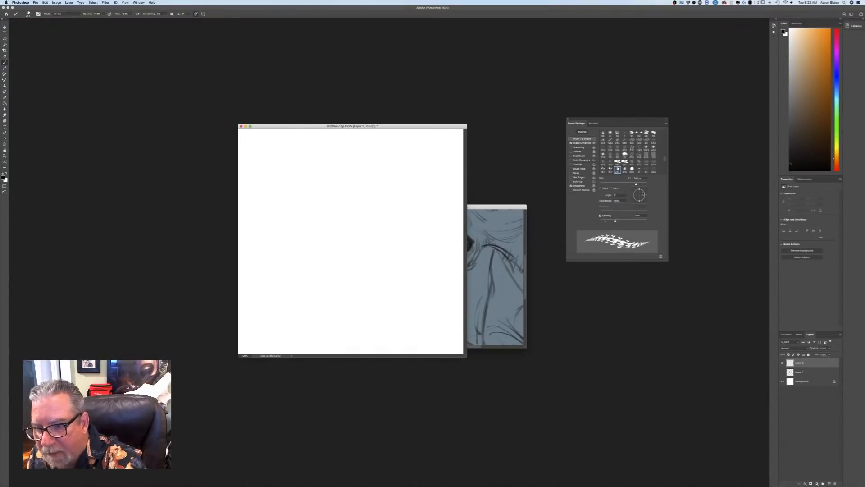
{"action": "left_click_drag", "start_coordinate": [645, 195], "coordinate": [641, 191]}
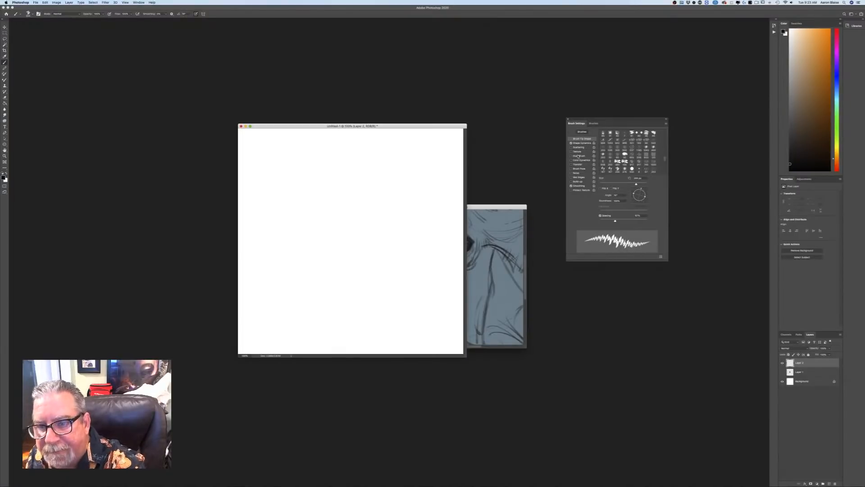
{"action": "left_click_drag", "start_coordinate": [615, 222], "coordinate": [620, 220]}
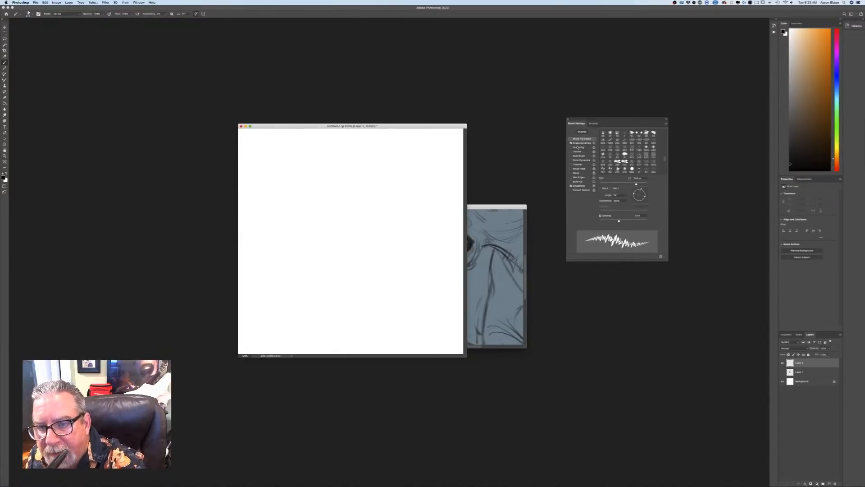
Set the foliage brush's angle jitter control to Direction in Shape Dynamics
{"action": "left_click", "coordinate": [579, 143]}
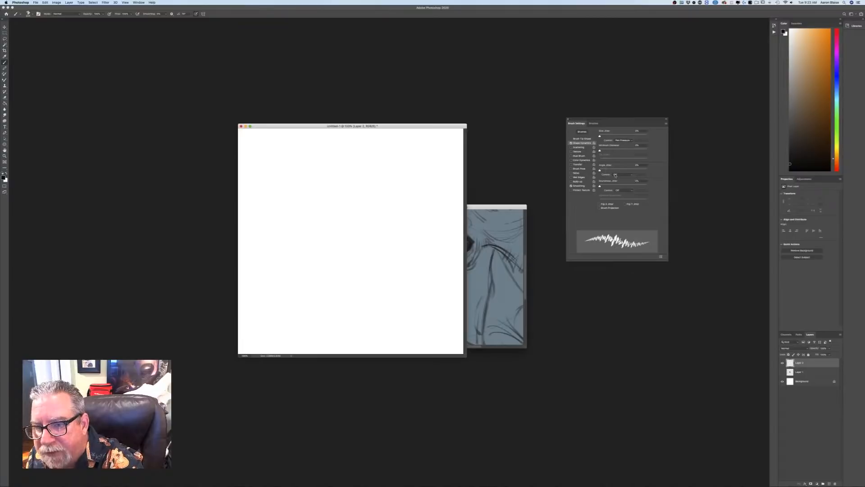
{"action": "left_click", "coordinate": [616, 175]}
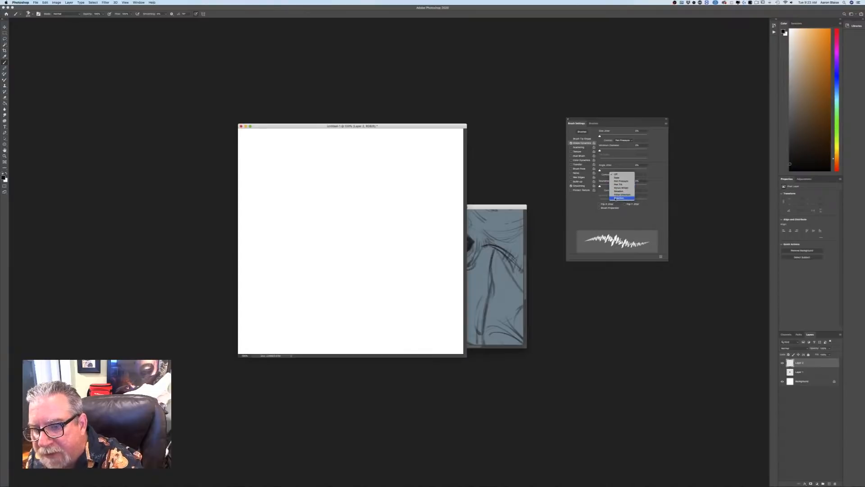
{"action": "left_click", "coordinate": [617, 198]}
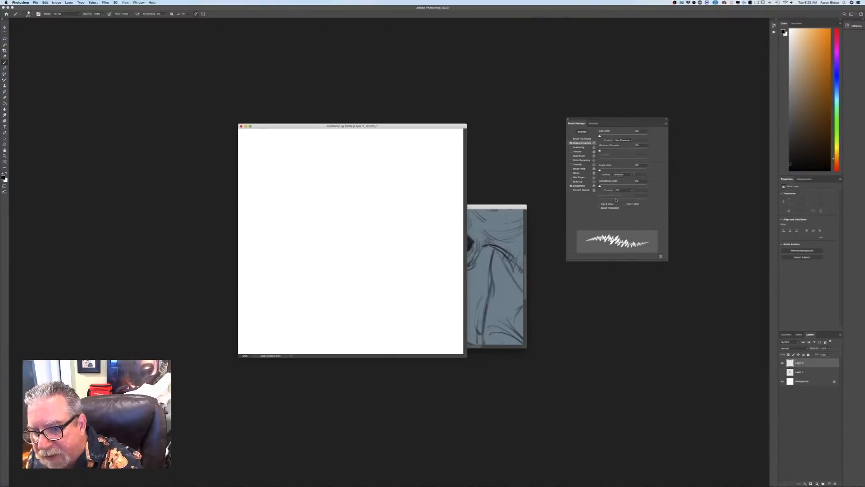
Turn the foliage brush tip's angle to 90° and tighten its spacing slightly
{"action": "left_click", "coordinate": [579, 139]}
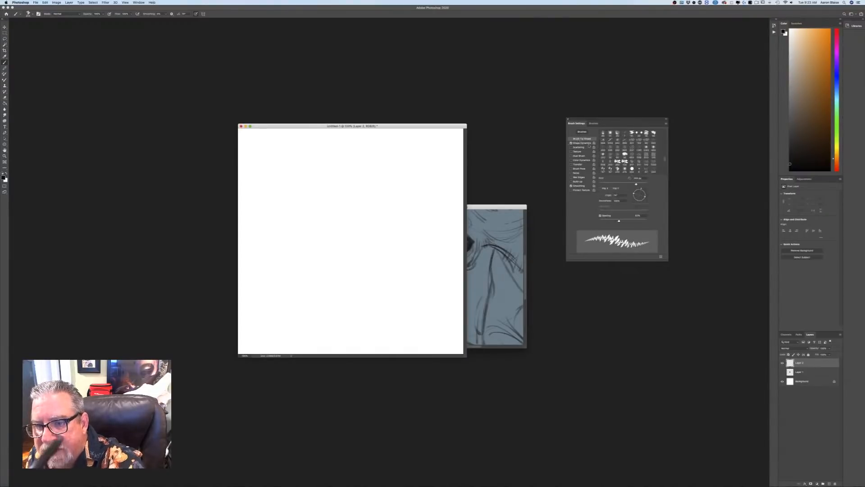
{"action": "left_click_drag", "start_coordinate": [641, 189], "coordinate": [639, 188]}
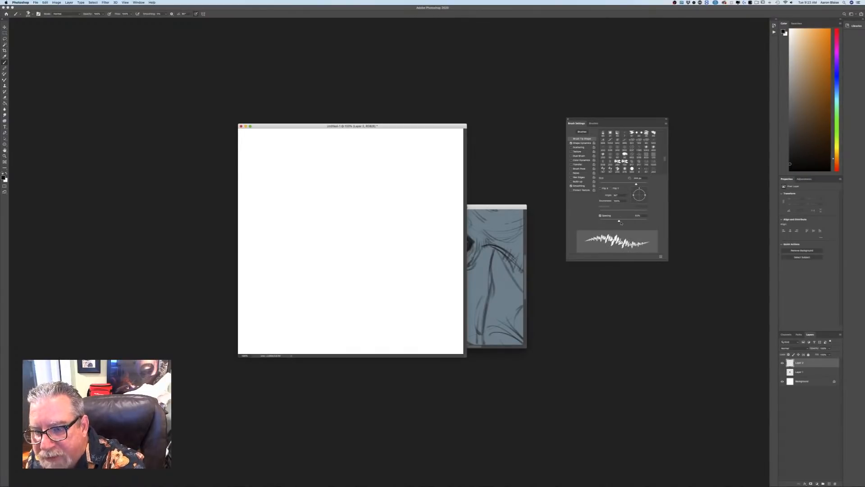
{"action": "left_click_drag", "start_coordinate": [619, 222], "coordinate": [617, 220]}
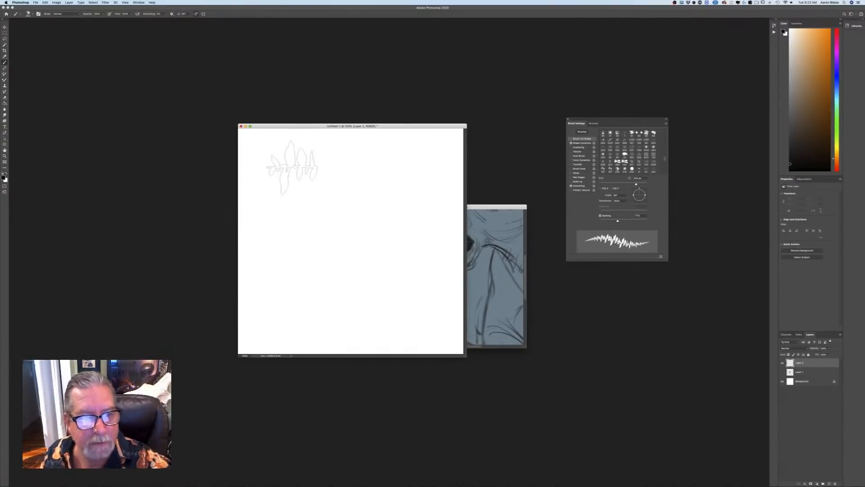
Shrink the foliage brush and paint several long, mostly vertical vine strokes across the white canvas
{"action": "key", "text": "bracketleft"}
{"action": "key", "text": "bracketleft"}
{"action": "key", "text": "bracketleft"}
{"action": "key", "text": "bracketleft"}
{"action": "key", "text": "bracketleft"}
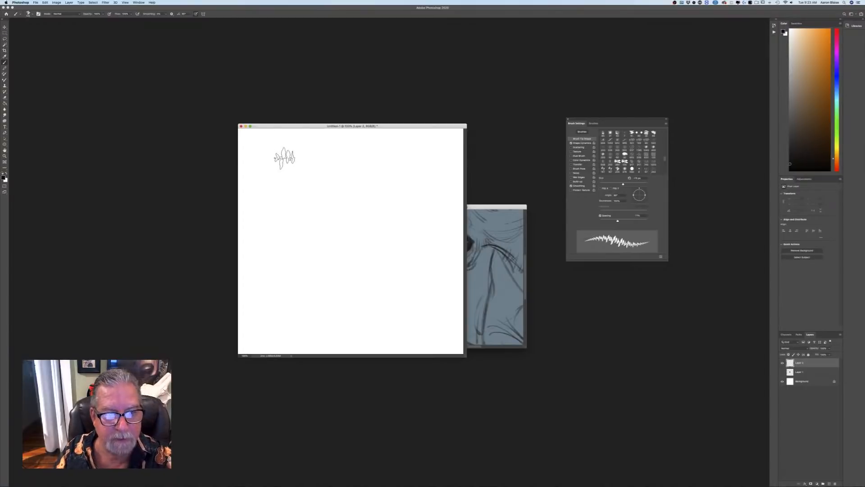
{"action": "left_click_drag", "start_coordinate": [283, 152], "coordinate": [293, 265]}
{"action": "mouse_move", "coordinate": [308, 157]}
{"action": "left_mouse_down"}
{"action": "mouse_move", "coordinate": [317, 273]}
{"action": "mouse_move", "coordinate": [332, 192]}
{"action": "mouse_move", "coordinate": [344, 311]}
{"action": "left_mouse_up"}
{"action": "mouse_move", "coordinate": [353, 173]}
{"action": "left_mouse_down"}
{"action": "mouse_move", "coordinate": [368, 219]}
{"action": "mouse_move", "coordinate": [368, 289]}
{"action": "left_mouse_up"}
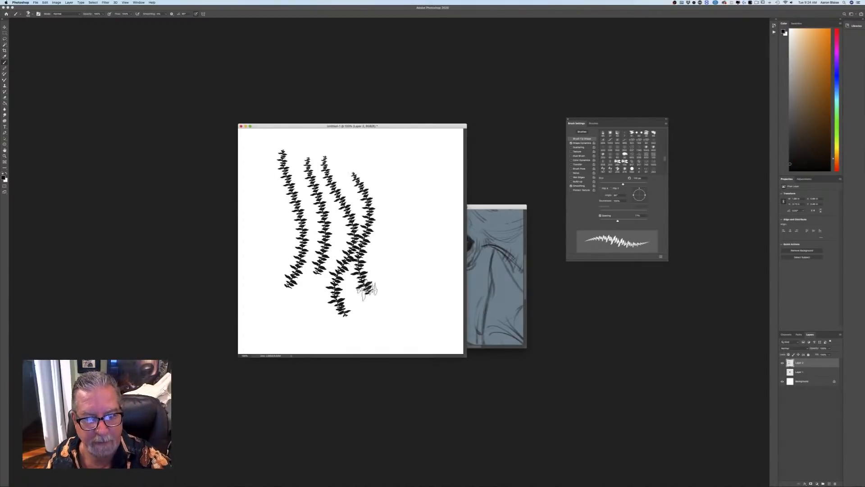
{"action": "left_click_drag", "start_coordinate": [387, 192], "coordinate": [382, 278]}
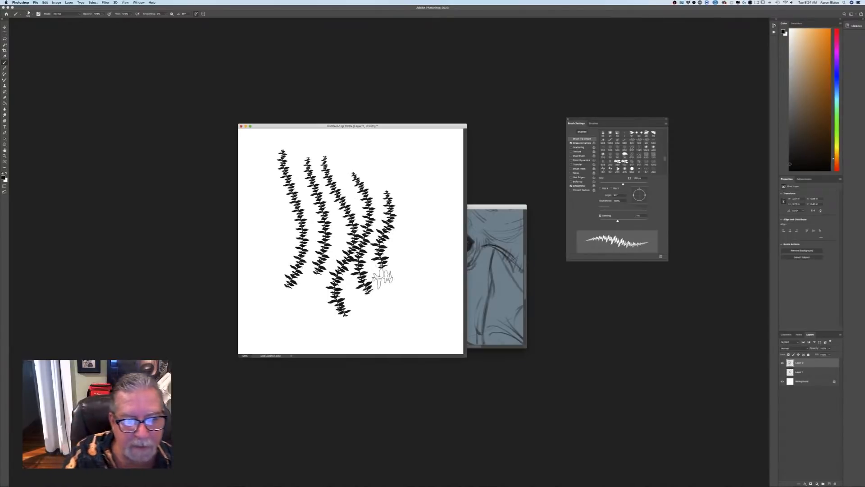
{"action": "left_click_drag", "start_coordinate": [264, 196], "coordinate": [263, 277]}
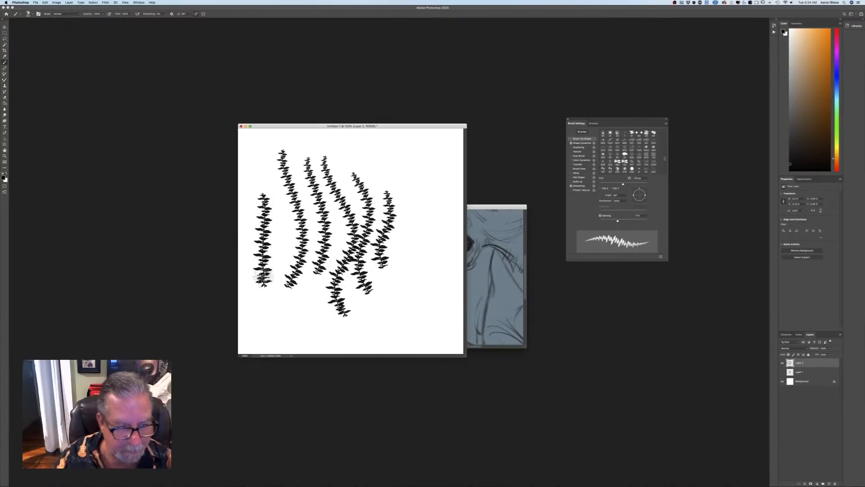
Flip the foliage brush tip on both X and Y, and raise its size jitter to about half
{"action": "left_click", "coordinate": [600, 188]}
{"action": "left_click", "coordinate": [611, 190]}
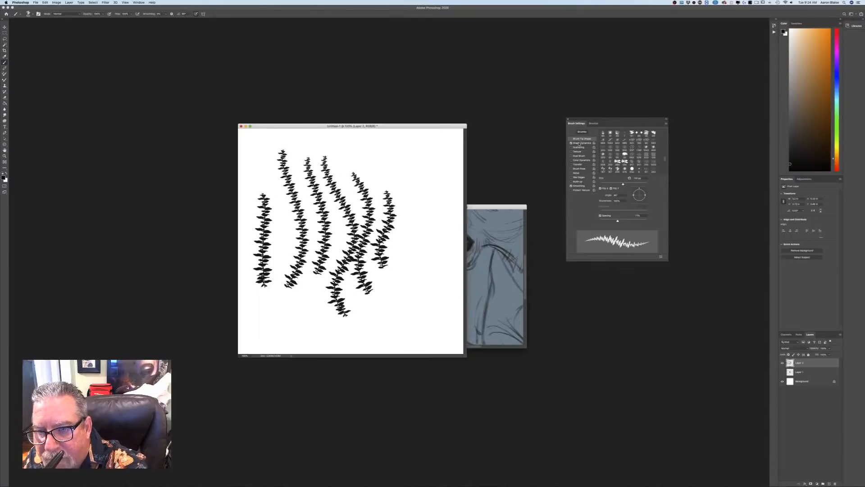
{"action": "left_click", "coordinate": [580, 143]}
{"action": "left_click_drag", "start_coordinate": [599, 136], "coordinate": [623, 135]}
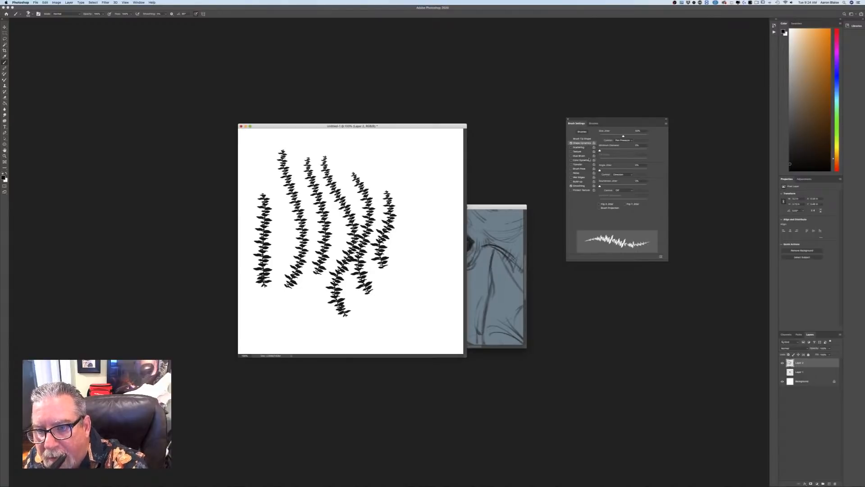
Reduce the brush spacing slightly and paint more upright vines and dense leafy clumps around the existing test strokes
{"action": "left_click", "coordinate": [580, 139]}
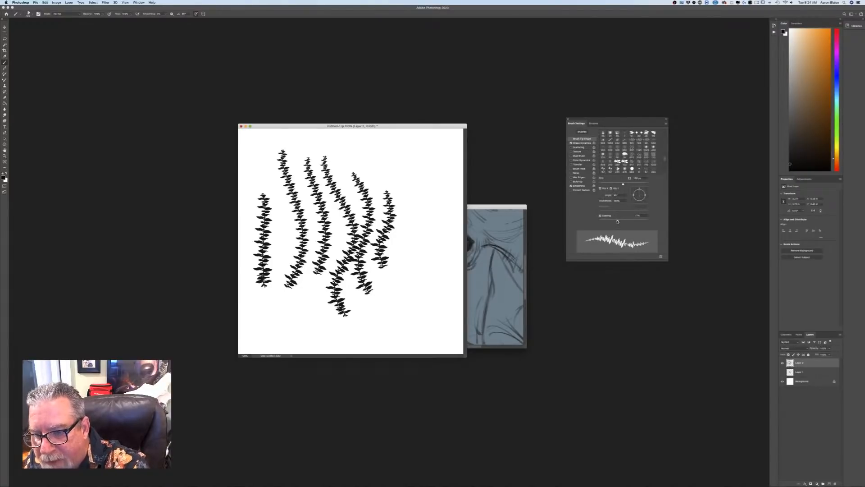
{"action": "left_click_drag", "start_coordinate": [618, 221], "coordinate": [616, 221]}
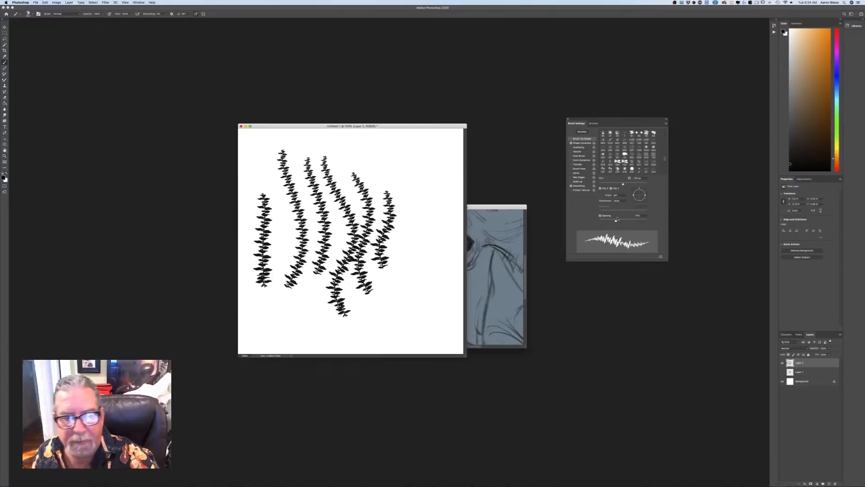
{"action": "left_click_drag", "start_coordinate": [428, 176], "coordinate": [430, 290]}
{"action": "left_click_drag", "start_coordinate": [413, 199], "coordinate": [411, 275]}
{"action": "mouse_move", "coordinate": [402, 155]}
{"action": "left_mouse_down"}
{"action": "mouse_move", "coordinate": [399, 280]}
{"action": "mouse_move", "coordinate": [388, 305]}
{"action": "mouse_move", "coordinate": [378, 299]}
{"action": "mouse_move", "coordinate": [358, 311]}
{"action": "mouse_move", "coordinate": [354, 290]}
{"action": "mouse_move", "coordinate": [341, 295]}
{"action": "mouse_move", "coordinate": [320, 278]}
{"action": "mouse_move", "coordinate": [314, 326]}
{"action": "mouse_move", "coordinate": [303, 294]}
{"action": "mouse_move", "coordinate": [299, 320]}
{"action": "mouse_move", "coordinate": [281, 296]}
{"action": "mouse_move", "coordinate": [273, 317]}
{"action": "mouse_move", "coordinate": [278, 224]}
{"action": "mouse_move", "coordinate": [276, 268]}
{"action": "mouse_move", "coordinate": [285, 229]}
{"action": "mouse_move", "coordinate": [270, 218]}
{"action": "mouse_move", "coordinate": [271, 281]}
{"action": "mouse_move", "coordinate": [262, 262]}
{"action": "left_mouse_up"}
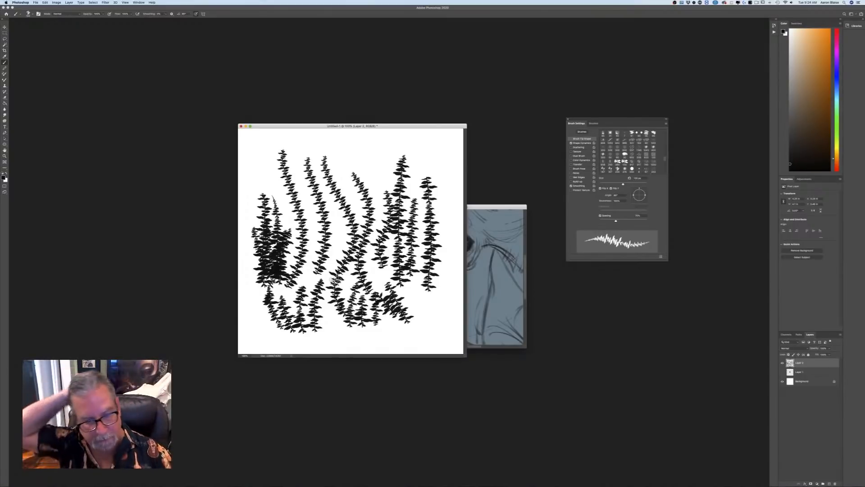
{"action": "mouse_move", "coordinate": [387, 158]}
{"action": "left_mouse_down"}
{"action": "mouse_move", "coordinate": [388, 144]}
{"action": "mouse_move", "coordinate": [363, 141]}
{"action": "mouse_move", "coordinate": [365, 181]}
{"action": "mouse_move", "coordinate": [385, 189]}
{"action": "mouse_move", "coordinate": [405, 169]}
{"action": "mouse_move", "coordinate": [376, 205]}
{"action": "mouse_move", "coordinate": [355, 176]}
{"action": "left_mouse_up"}
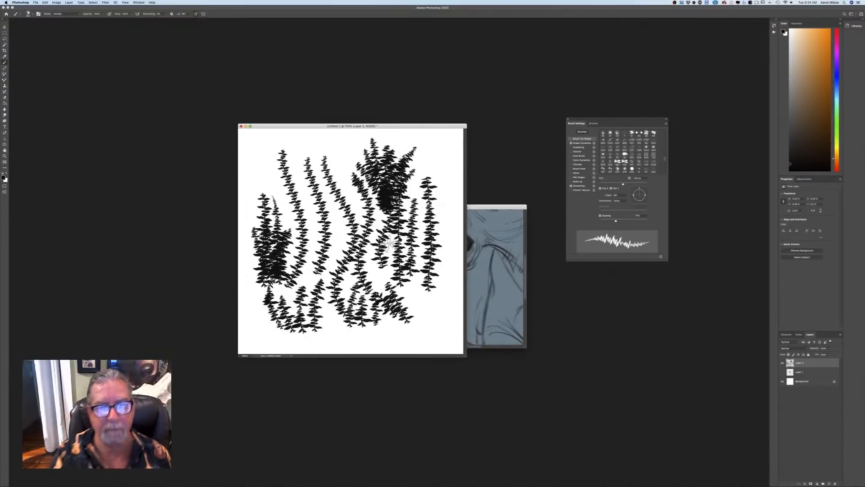
Hide the vine test layer and switch to the lioness document in full-screen view
{"action": "left_click", "coordinate": [782, 362]}
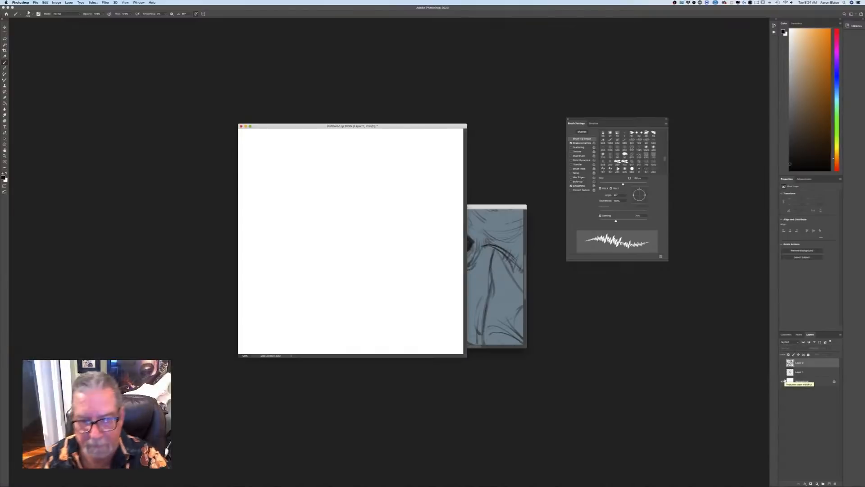
{"action": "left_click", "coordinate": [471, 208]}
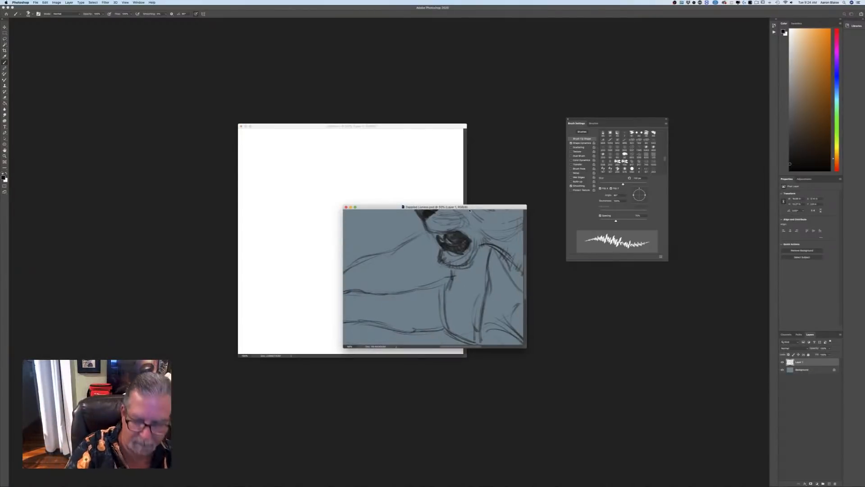
{"action": "key", "text": "f"}
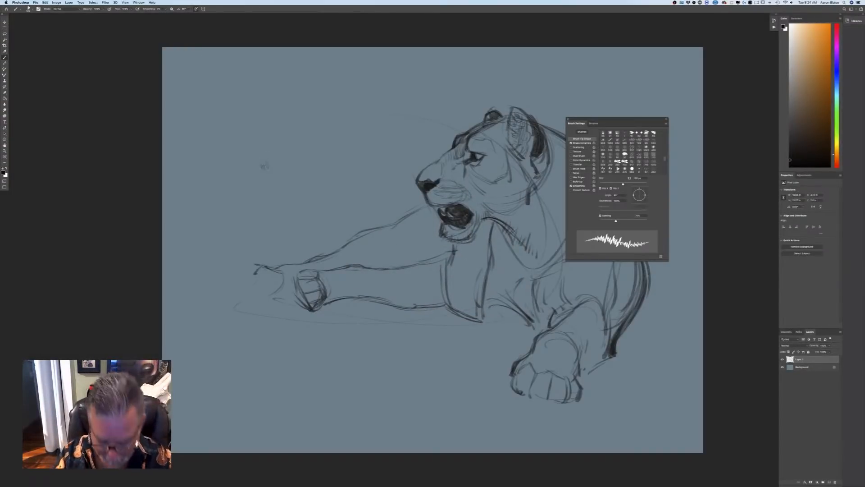
Add a new layer and, with an enlarged foliage brush, paint a dense cluster of vines in front of the lioness's face
{"action": "key", "text": "bracketright"}
{"action": "key", "text": "super+shift+alt+n"}
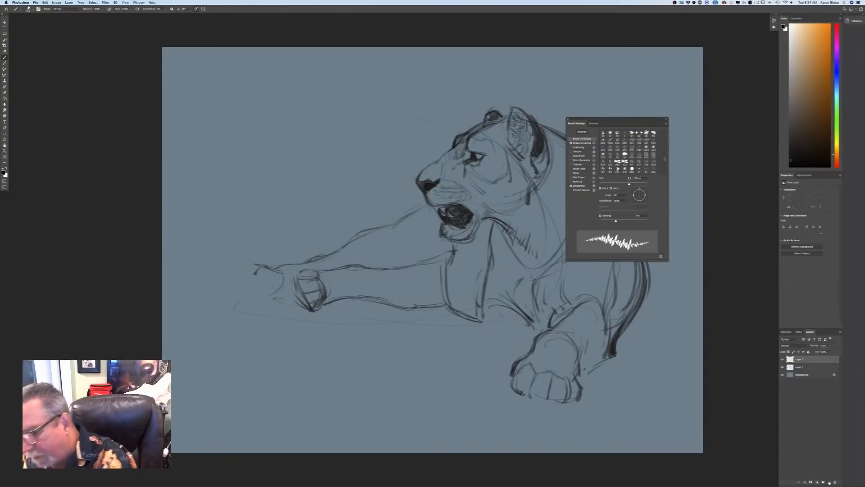
{"action": "left_click_drag", "start_coordinate": [298, 145], "coordinate": [293, 209]}
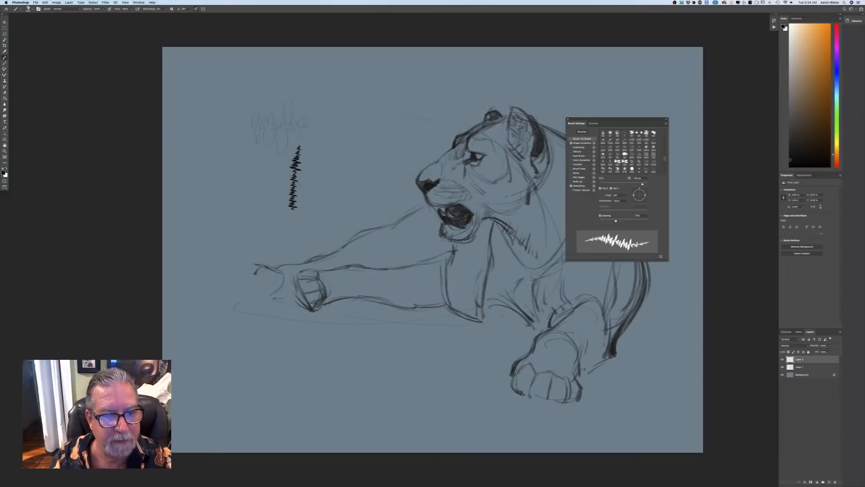
{"action": "left_click_drag", "start_coordinate": [281, 135], "coordinate": [294, 241]}
{"action": "left_click_drag", "start_coordinate": [251, 133], "coordinate": [287, 250]}
{"action": "mouse_move", "coordinate": [289, 110]}
{"action": "left_mouse_down"}
{"action": "mouse_move", "coordinate": [307, 124]}
{"action": "mouse_move", "coordinate": [315, 216]}
{"action": "left_mouse_up"}
{"action": "left_click_drag", "start_coordinate": [318, 149], "coordinate": [311, 208]}
{"action": "left_click_drag", "start_coordinate": [347, 101], "coordinate": [329, 185]}
{"action": "mouse_move", "coordinate": [354, 144]}
{"action": "left_mouse_down"}
{"action": "mouse_move", "coordinate": [334, 225]}
{"action": "mouse_move", "coordinate": [340, 228]}
{"action": "left_mouse_up"}
{"action": "left_click_drag", "start_coordinate": [363, 169], "coordinate": [338, 216]}
{"action": "left_click_drag", "start_coordinate": [260, 80], "coordinate": [266, 185]}
{"action": "left_click_drag", "start_coordinate": [214, 122], "coordinate": [245, 226]}
{"action": "left_click_drag", "start_coordinate": [203, 152], "coordinate": [252, 245]}
{"action": "mouse_move", "coordinate": [183, 178]}
{"action": "left_mouse_down"}
{"action": "mouse_move", "coordinate": [223, 237]}
{"action": "mouse_move", "coordinate": [252, 259]}
{"action": "left_mouse_up"}
{"action": "left_click_drag", "start_coordinate": [311, 178], "coordinate": [307, 203]}
{"action": "left_click_drag", "start_coordinate": [347, 106], "coordinate": [343, 151]}
{"action": "left_click_drag", "start_coordinate": [361, 140], "coordinate": [356, 209]}
{"action": "left_click_drag", "start_coordinate": [374, 153], "coordinate": [347, 232]}
{"action": "left_click_drag", "start_coordinate": [422, 119], "coordinate": [370, 225]}
{"action": "left_click_drag", "start_coordinate": [396, 180], "coordinate": [388, 212]}
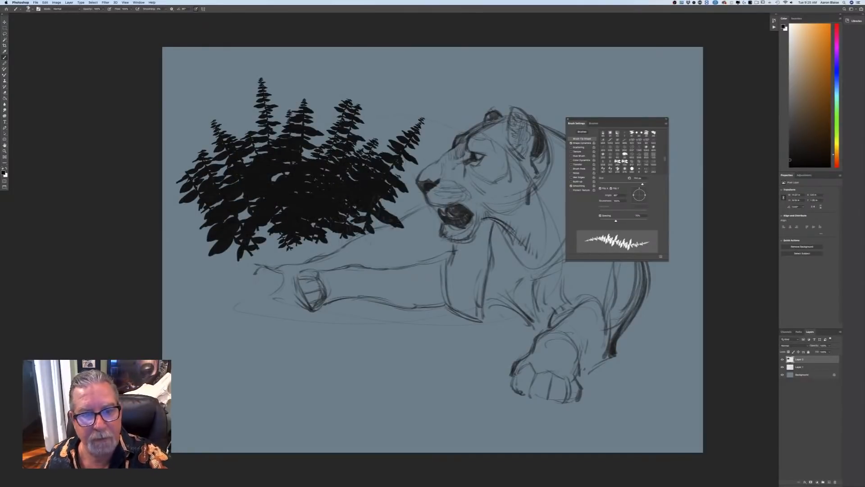
{"action": "left_click_drag", "start_coordinate": [234, 87], "coordinate": [250, 142]}
{"action": "left_click_drag", "start_coordinate": [259, 173], "coordinate": [253, 205]}
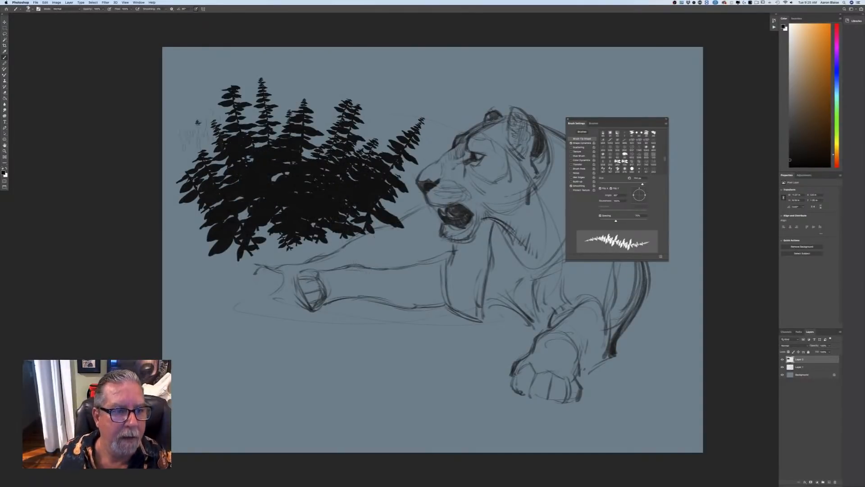
Extend the foliage down the canvas's left side and below the lioness's outstretched foreleg, and delete the foliage layer
{"action": "left_click_drag", "start_coordinate": [198, 120], "coordinate": [218, 175]}
{"action": "mouse_move", "coordinate": [221, 216]}
{"action": "left_mouse_down"}
{"action": "mouse_move", "coordinate": [245, 358]}
{"action": "mouse_move", "coordinate": [320, 410]}
{"action": "left_mouse_up"}
{"action": "left_click_drag", "start_coordinate": [293, 318], "coordinate": [360, 408]}
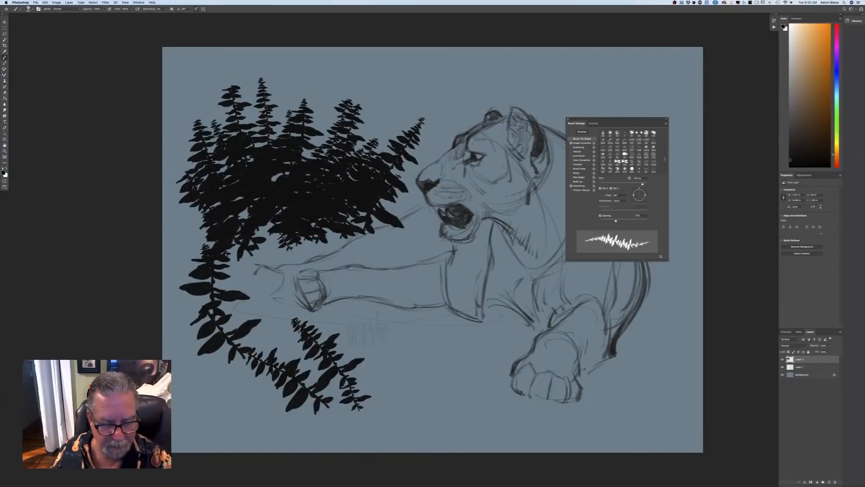
{"action": "left_click_drag", "start_coordinate": [383, 329], "coordinate": [401, 423]}
{"action": "left_click_drag", "start_coordinate": [414, 338], "coordinate": [379, 417]}
{"action": "left_click_drag", "start_coordinate": [432, 334], "coordinate": [397, 406]}
{"action": "left_click_drag", "start_coordinate": [458, 346], "coordinate": [419, 407]}
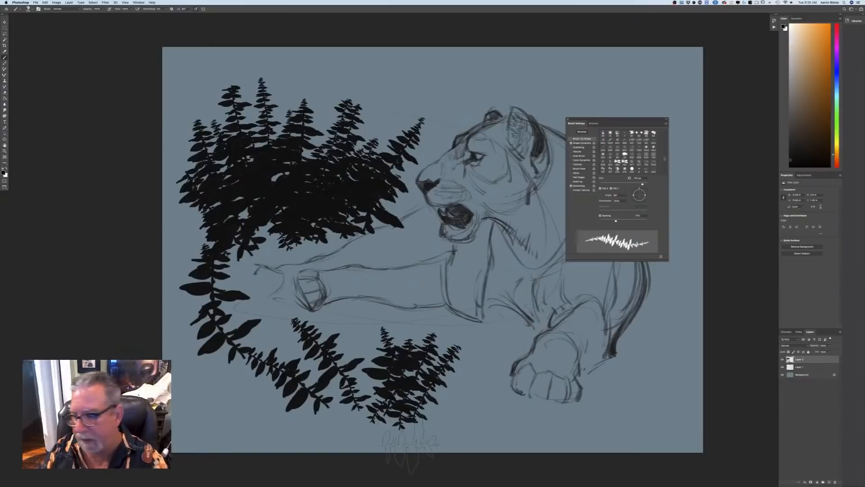
{"action": "left_click_drag", "start_coordinate": [800, 359], "coordinate": [834, 482]}
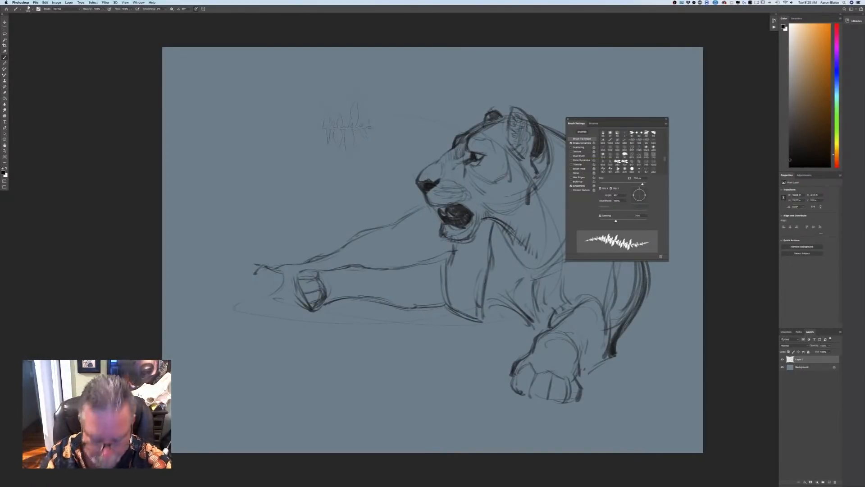
Paint a dense clump of dark foliage with the vine brush in the open area above the lioness's outstretched foreleg
{"action": "left_click_drag", "start_coordinate": [345, 104], "coordinate": [342, 177]}
{"action": "left_click_drag", "start_coordinate": [327, 89], "coordinate": [342, 191]}
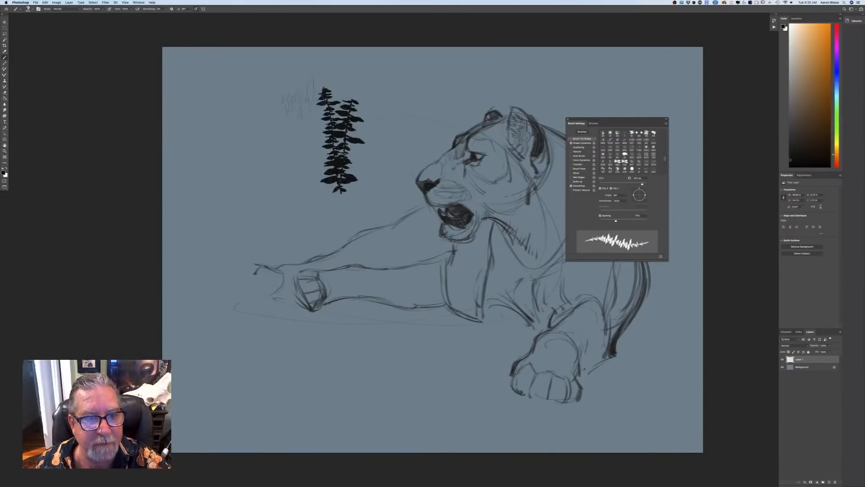
{"action": "left_click_drag", "start_coordinate": [307, 100], "coordinate": [318, 183]}
{"action": "left_click_drag", "start_coordinate": [358, 100], "coordinate": [353, 173]}
{"action": "mouse_move", "coordinate": [360, 140]}
{"action": "left_mouse_down"}
{"action": "mouse_move", "coordinate": [356, 191]}
{"action": "mouse_move", "coordinate": [365, 174]}
{"action": "mouse_move", "coordinate": [337, 183]}
{"action": "left_mouse_up"}
{"action": "mouse_move", "coordinate": [315, 131]}
{"action": "left_mouse_down"}
{"action": "mouse_move", "coordinate": [318, 173]}
{"action": "mouse_move", "coordinate": [297, 198]}
{"action": "left_mouse_up"}
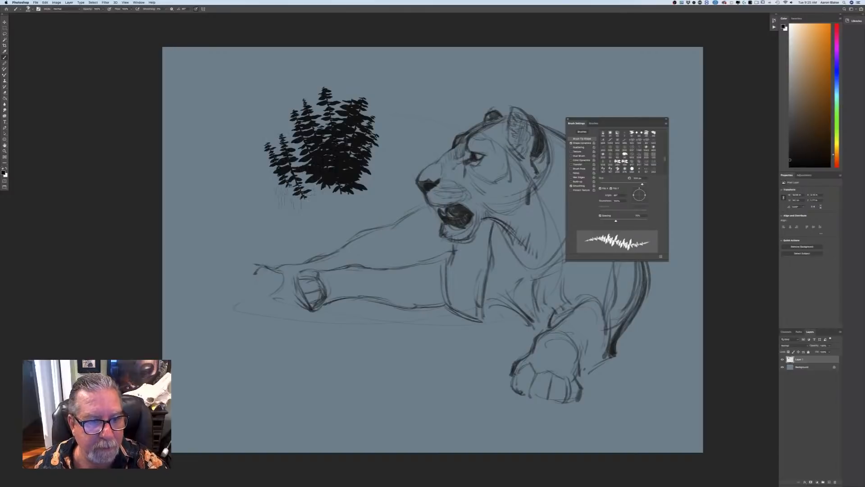
{"action": "left_click_drag", "start_coordinate": [270, 144], "coordinate": [299, 203]}
{"action": "left_click_drag", "start_coordinate": [275, 122], "coordinate": [291, 194]}
{"action": "left_click_drag", "start_coordinate": [293, 144], "coordinate": [295, 198]}
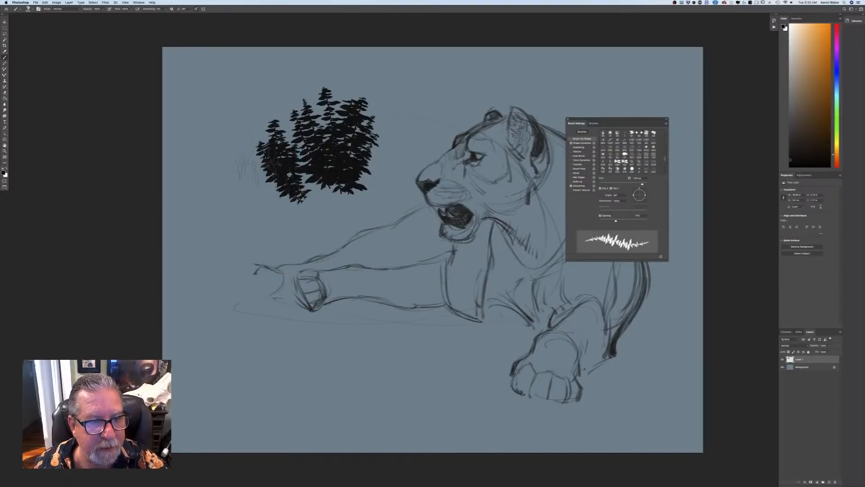
{"action": "left_click_drag", "start_coordinate": [255, 154], "coordinate": [289, 209]}
{"action": "left_click_drag", "start_coordinate": [245, 178], "coordinate": [282, 217]}
Add taller vines rising above the foliage clump and angled sprigs spreading from both of its sides
{"action": "left_click_drag", "start_coordinate": [248, 84], "coordinate": [261, 156]}
{"action": "left_click_drag", "start_coordinate": [346, 59], "coordinate": [342, 146]}
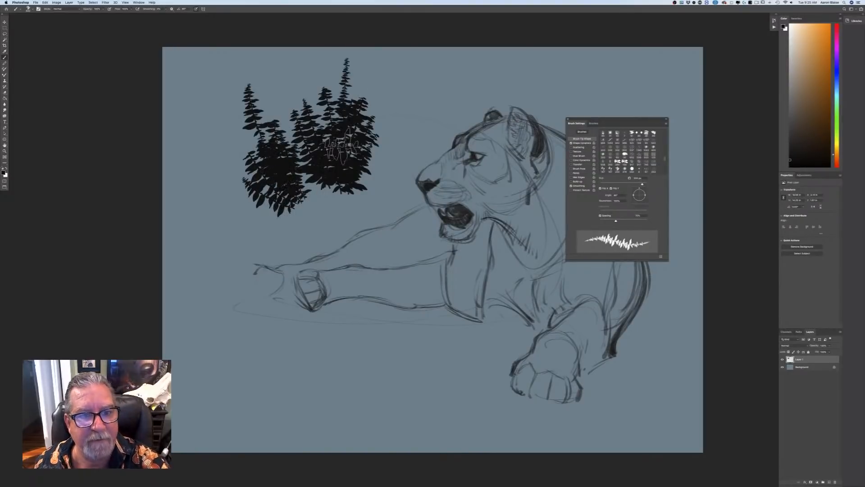
{"action": "left_click_drag", "start_coordinate": [374, 104], "coordinate": [353, 164]}
{"action": "left_click_drag", "start_coordinate": [370, 126], "coordinate": [369, 164]}
{"action": "left_click_drag", "start_coordinate": [403, 81], "coordinate": [367, 165]}
{"action": "left_click_drag", "start_coordinate": [301, 72], "coordinate": [311, 128]}
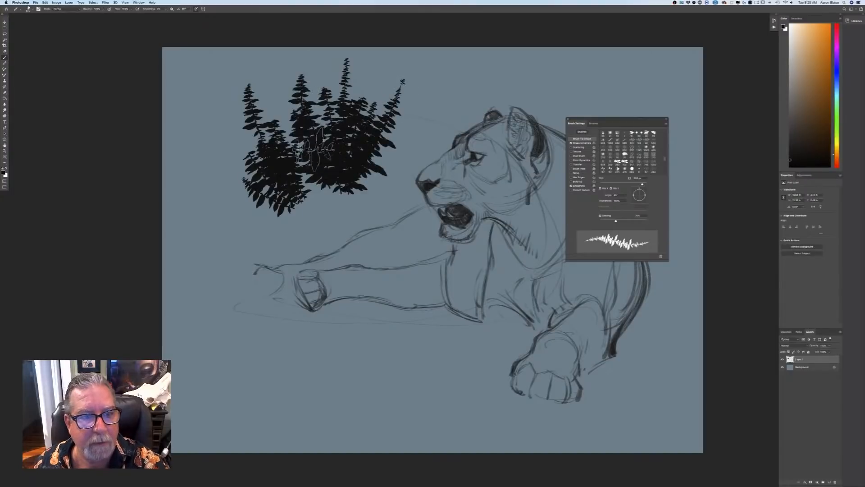
{"action": "left_click_drag", "start_coordinate": [281, 92], "coordinate": [295, 147]}
{"action": "left_click_drag", "start_coordinate": [216, 161], "coordinate": [259, 207]}
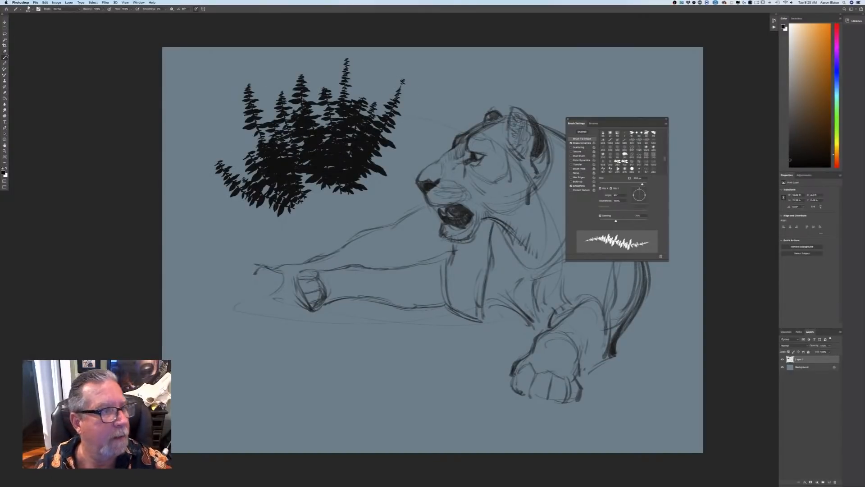
Lasso around the whole foliage clump and delete it from the sketch layer
{"action": "left_click", "coordinate": [4, 33]}
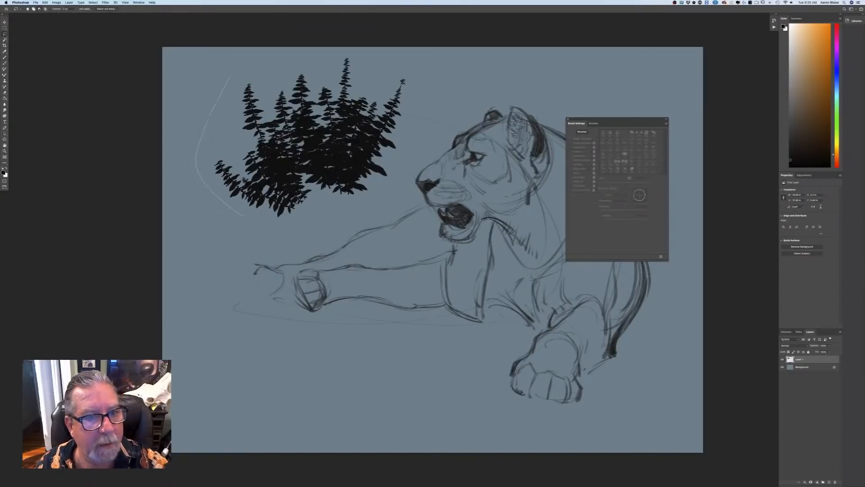
{"action": "mouse_move", "coordinate": [229, 76]}
{"action": "left_mouse_down"}
{"action": "mouse_move", "coordinate": [295, 52]}
{"action": "mouse_move", "coordinate": [405, 53]}
{"action": "left_mouse_up"}
{"action": "left_click_drag", "start_coordinate": [324, 227], "coordinate": [253, 230]}
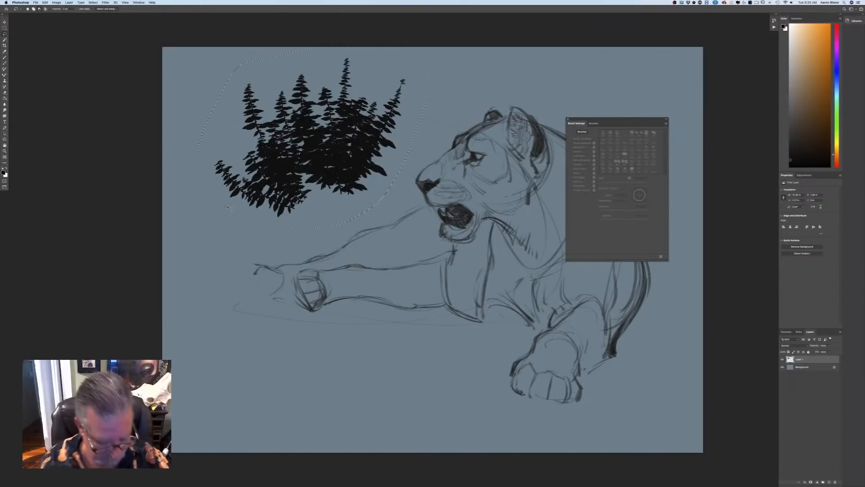
{"action": "key", "text": "Delete"}
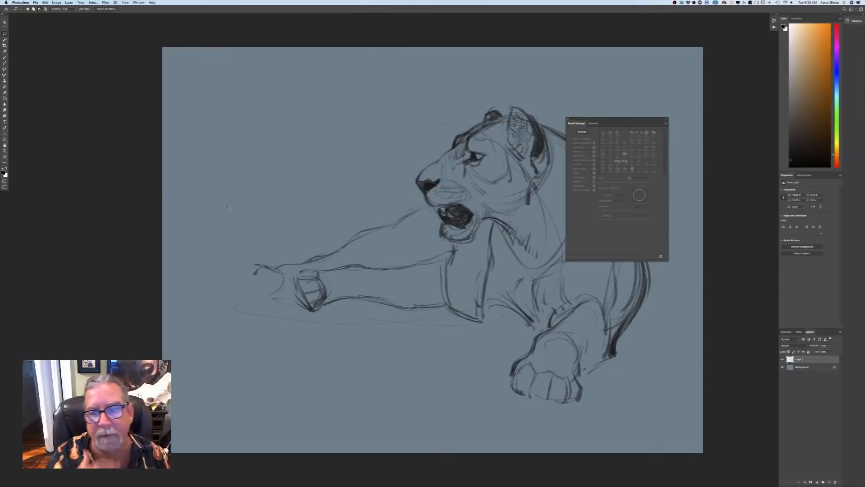
Move the brush settings clear of the lioness, lengthen the lassoed outstretched foreleg with Free Transform, and deselect it
{"action": "mouse_move", "coordinate": [615, 119]}
{"action": "left_mouse_down"}
{"action": "mouse_move", "coordinate": [717, 40]}
{"action": "mouse_move", "coordinate": [716, 18]}
{"action": "mouse_move", "coordinate": [724, 17]}
{"action": "left_mouse_up"}
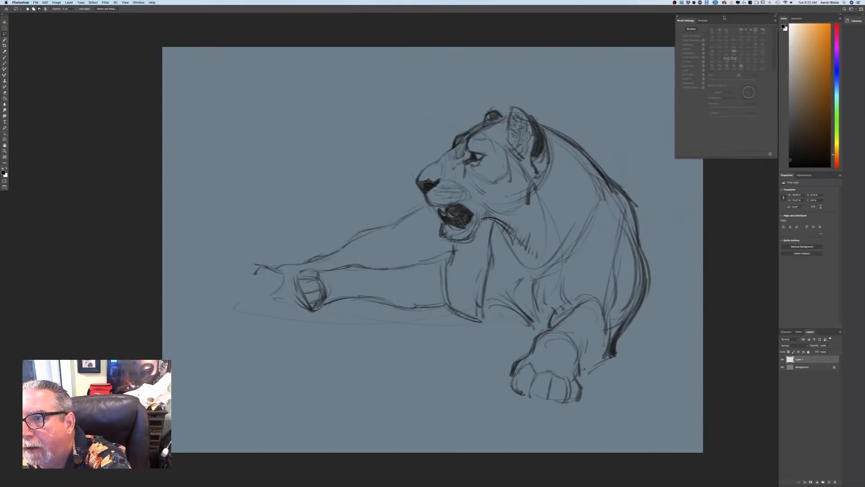
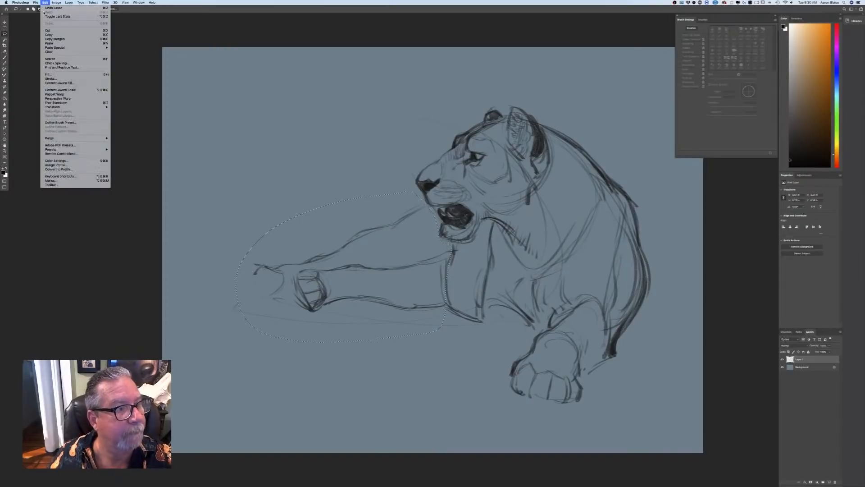
{"action": "left_click", "coordinate": [50, 103]}
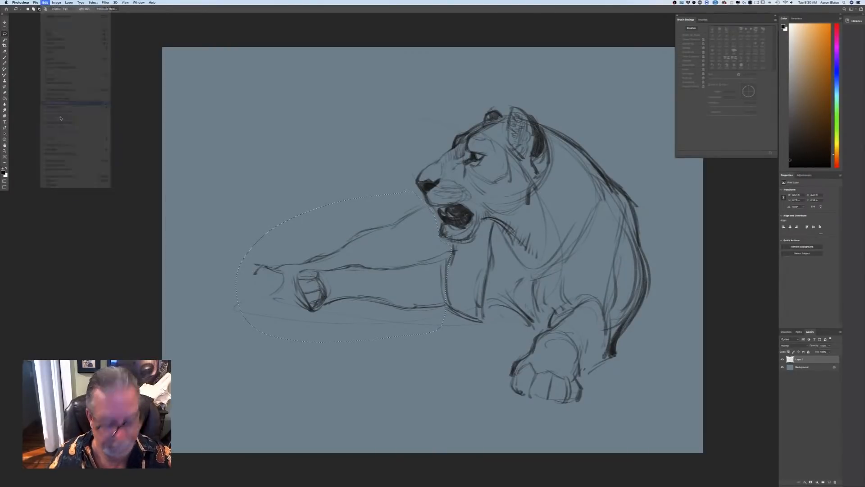
{"action": "left_click_drag", "start_coordinate": [235, 267], "coordinate": [199, 266]}
{"action": "key", "text": "Return"}
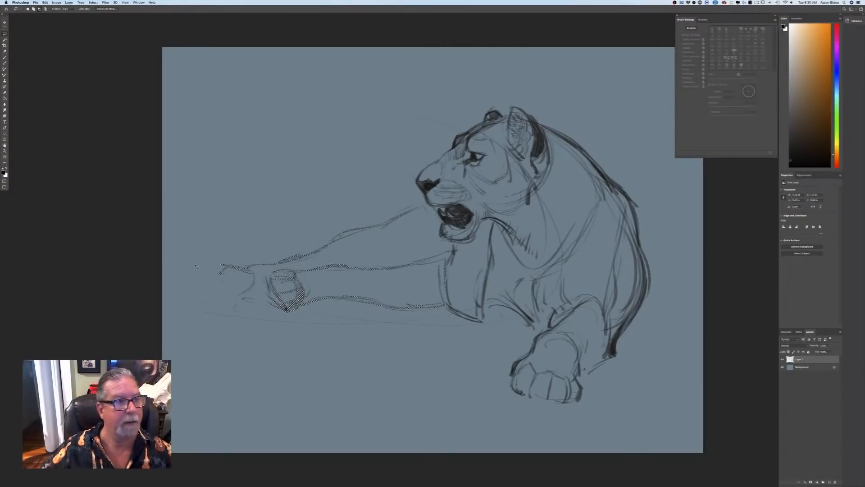
{"action": "left_click", "coordinate": [93, 2]}
{"action": "left_click", "coordinate": [94, 12]}
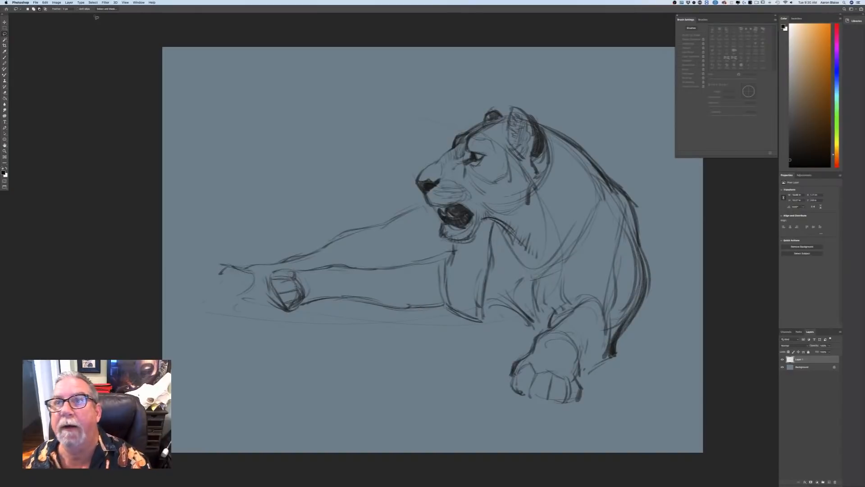
Replace the foliage brush with a smooth tapered sketching preset, undoing the test strokes made above the outstretched foreleg
{"action": "key", "text": "b"}
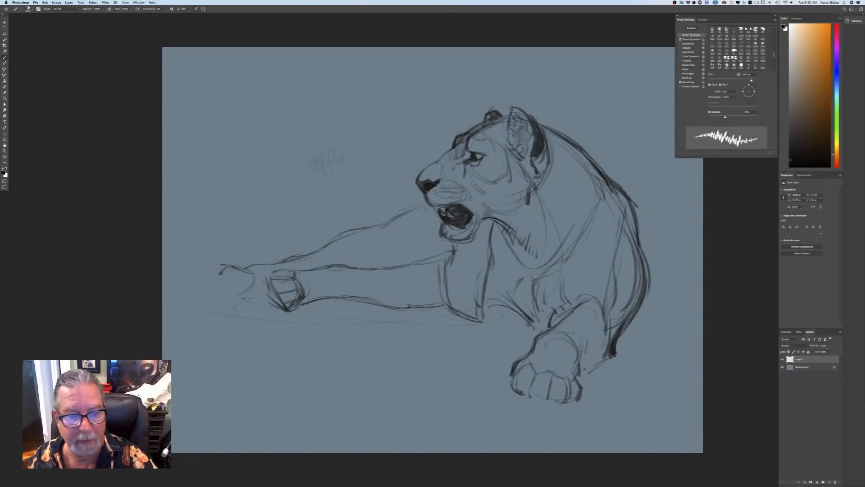
{"action": "left_click_drag", "start_coordinate": [326, 160], "coordinate": [333, 188]}
{"action": "key", "text": "super+z"}
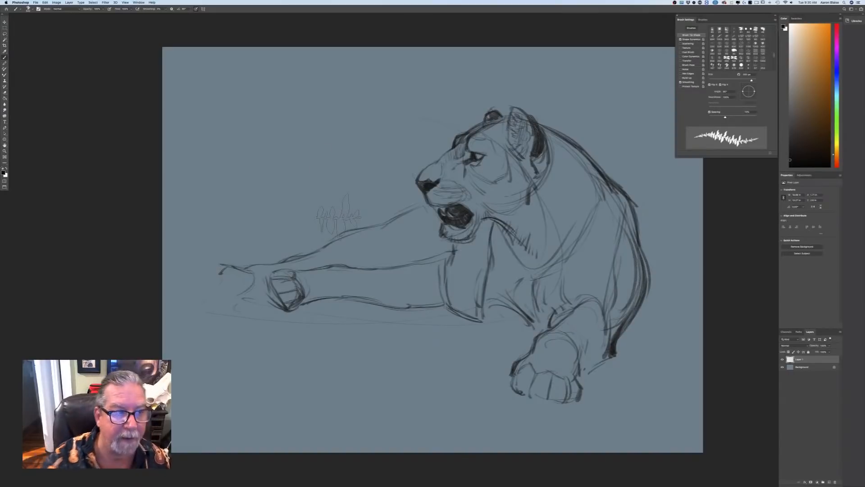
{"action": "left_click", "coordinate": [28, 9]}
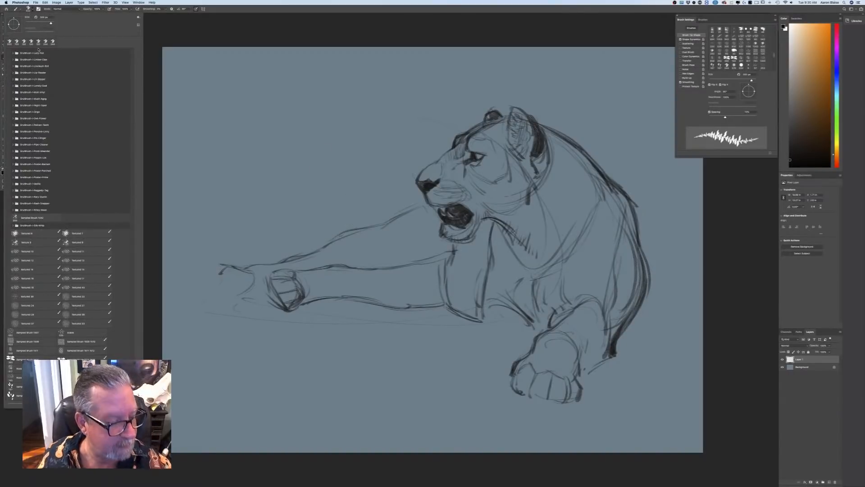
{"action": "left_click_drag", "start_coordinate": [132, 302], "coordinate": [132, 57]}
{"action": "left_click", "coordinate": [24, 106]}
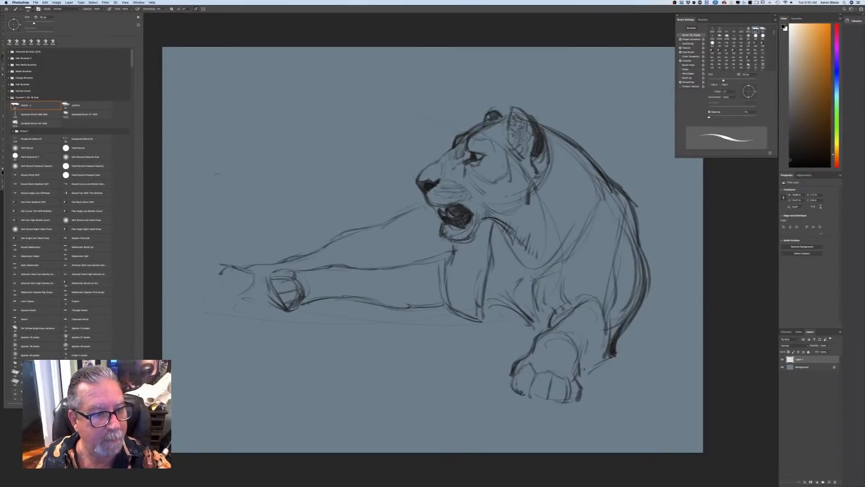
{"action": "left_click", "coordinate": [194, 170]}
{"action": "left_click_drag", "start_coordinate": [345, 125], "coordinate": [340, 171]}
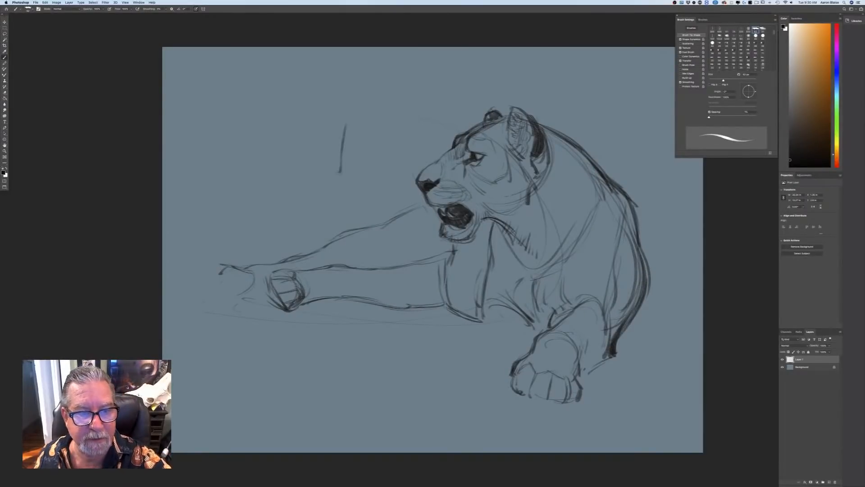
{"action": "key", "text": "super+z"}
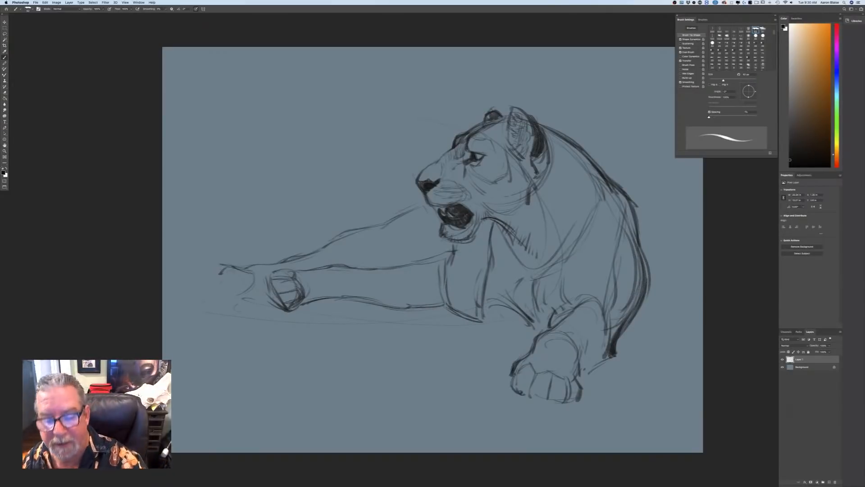
Rework the contours below the lioness's chest, redrawing the inner foreleg line and the upper edge of a leg between the existing paws
{"action": "left_click_drag", "start_coordinate": [477, 326], "coordinate": [481, 318]}
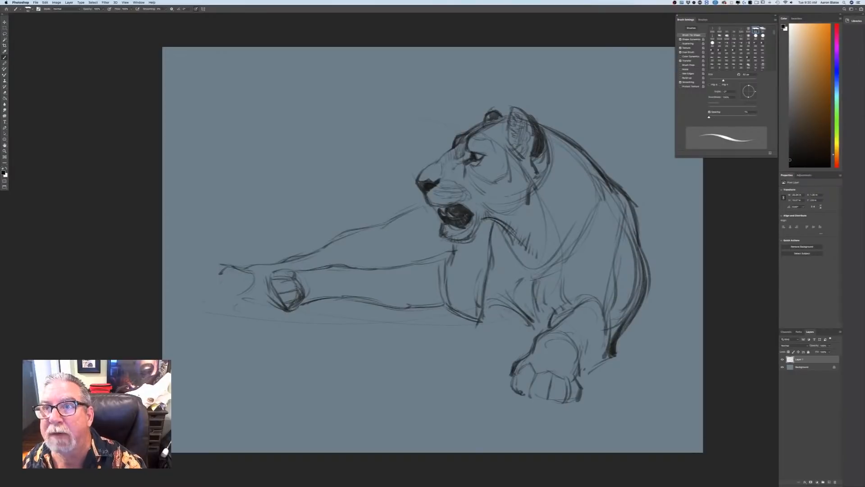
{"action": "left_click_drag", "start_coordinate": [528, 325], "coordinate": [520, 351]}
{"action": "mouse_move", "coordinate": [525, 321]}
{"action": "left_mouse_down"}
{"action": "mouse_move", "coordinate": [528, 333]}
{"action": "mouse_move", "coordinate": [519, 316]}
{"action": "left_mouse_up"}
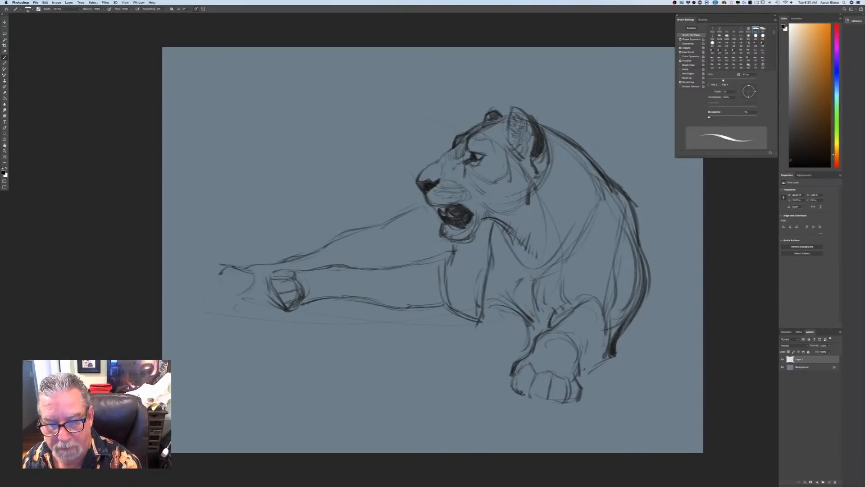
{"action": "mouse_move", "coordinate": [487, 271]}
{"action": "left_mouse_down"}
{"action": "mouse_move", "coordinate": [480, 320]}
{"action": "mouse_move", "coordinate": [476, 292]}
{"action": "left_mouse_up"}
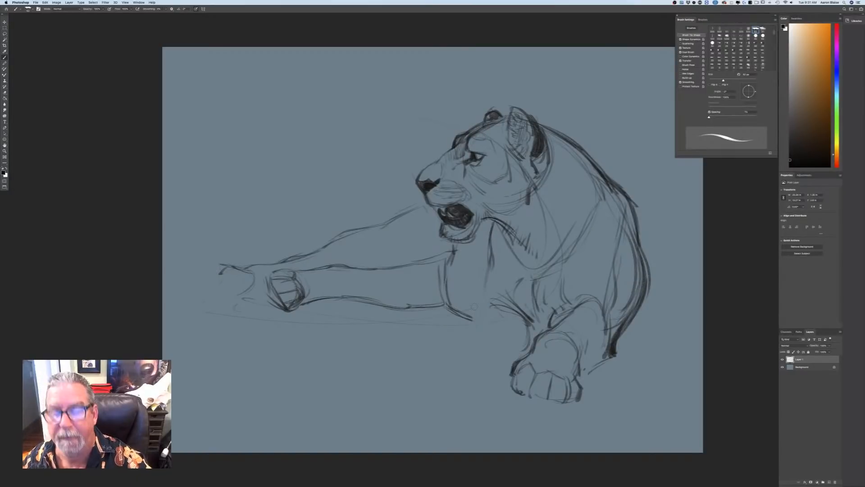
{"action": "mouse_move", "coordinate": [507, 310]}
{"action": "left_mouse_down"}
{"action": "mouse_move", "coordinate": [518, 315]}
{"action": "mouse_move", "coordinate": [473, 309]}
{"action": "left_mouse_up"}
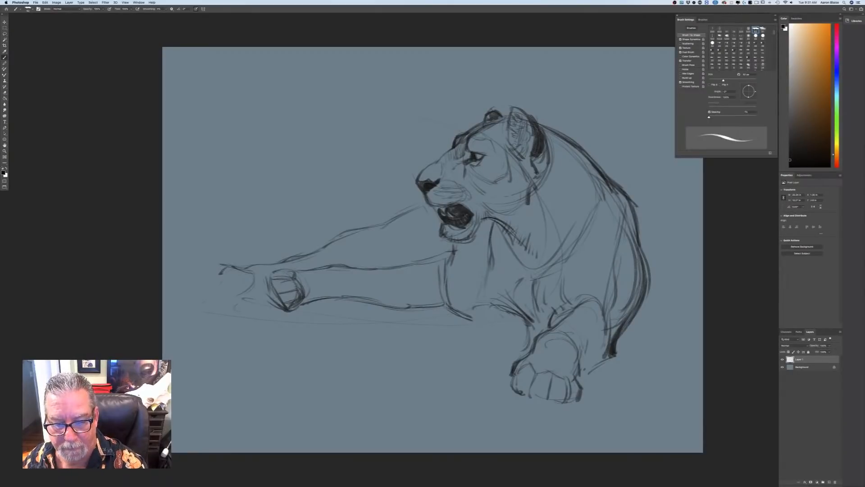
{"action": "left_click_drag", "start_coordinate": [485, 278], "coordinate": [472, 312]}
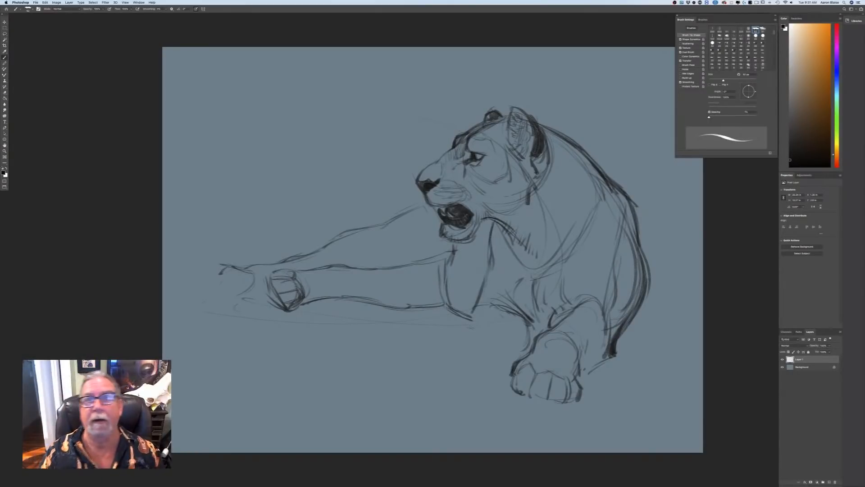
Sketch the middle leg extending down from the chest, with its outer and lower contours and a curved wrist line
{"action": "left_click_drag", "start_coordinate": [477, 295], "coordinate": [446, 345]}
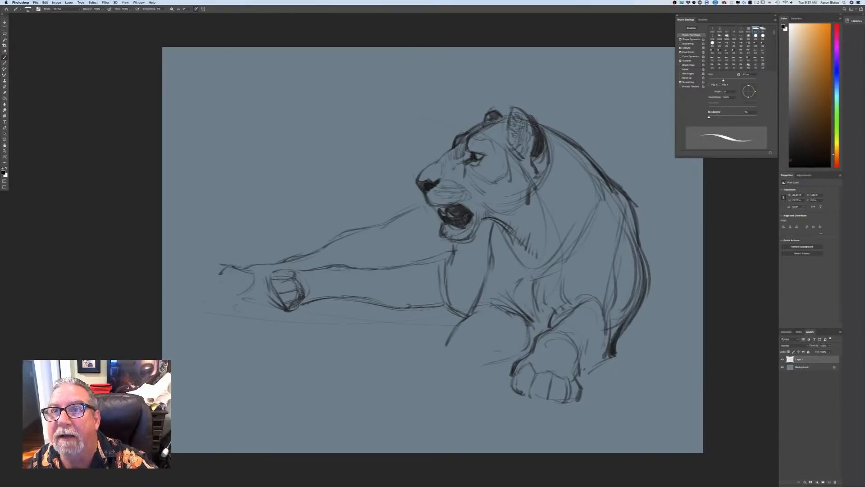
{"action": "left_click_drag", "start_coordinate": [488, 356], "coordinate": [500, 346]}
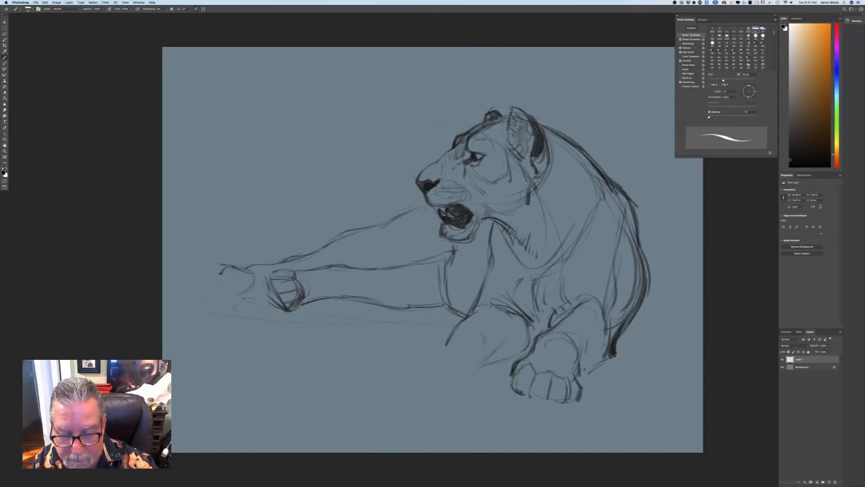
{"action": "mouse_move", "coordinate": [485, 344]}
{"action": "left_mouse_down"}
{"action": "mouse_move", "coordinate": [453, 328]}
{"action": "mouse_move", "coordinate": [480, 359]}
{"action": "left_mouse_up"}
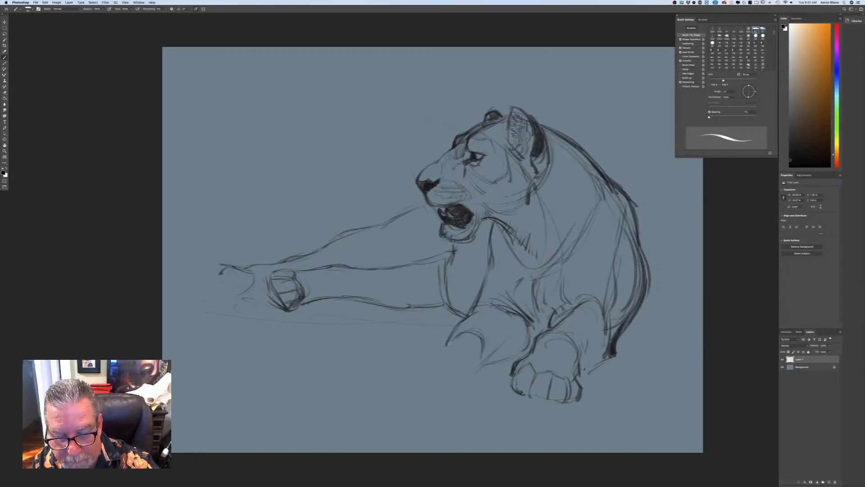
{"action": "left_click_drag", "start_coordinate": [446, 346], "coordinate": [432, 355]}
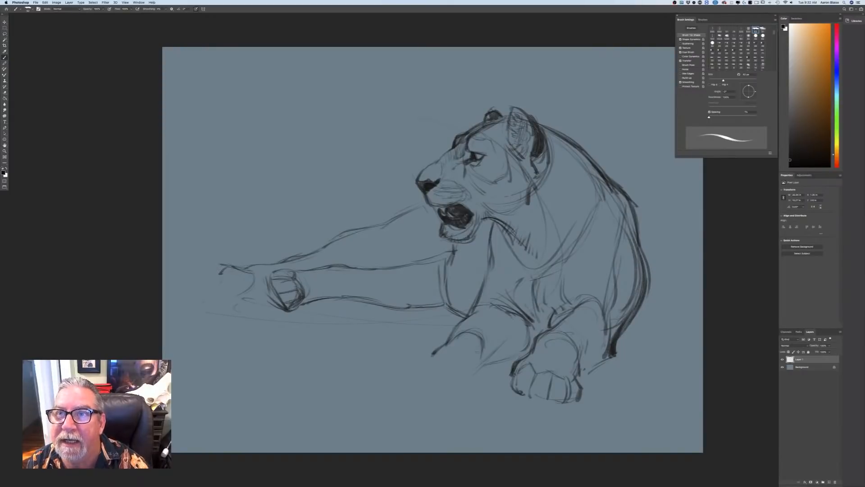
{"action": "left_click_drag", "start_coordinate": [482, 352], "coordinate": [482, 366]}
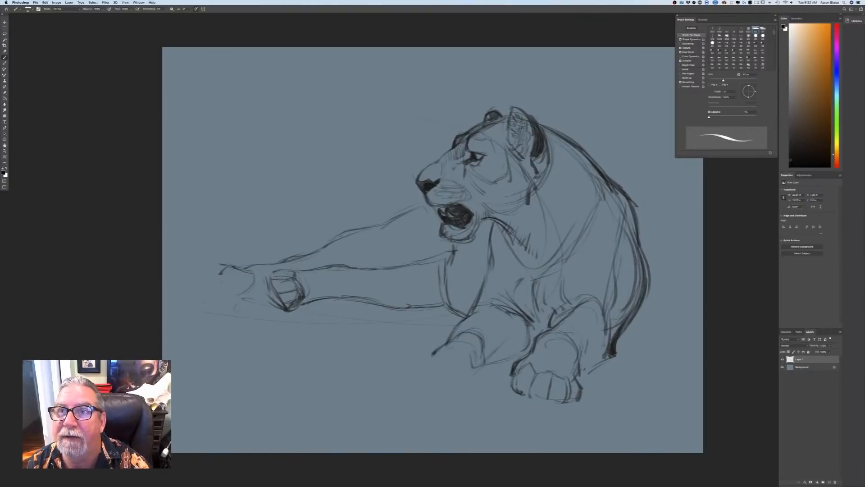
Draw the middle leg's paw with rounded, separated toes and strengthen the leg's underside back to the neighbouring paw
{"action": "left_click_drag", "start_coordinate": [436, 352], "coordinate": [409, 375]}
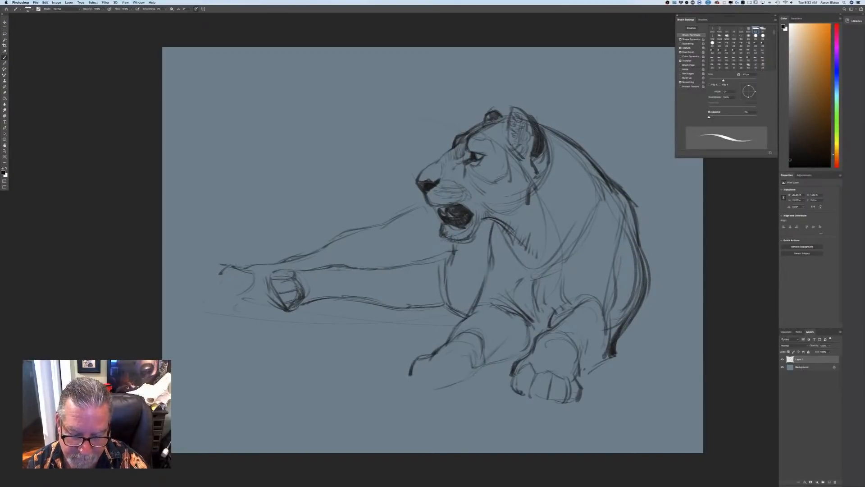
{"action": "mouse_move", "coordinate": [458, 351]}
{"action": "left_mouse_down"}
{"action": "mouse_move", "coordinate": [448, 367]}
{"action": "mouse_move", "coordinate": [458, 379]}
{"action": "mouse_move", "coordinate": [438, 356]}
{"action": "mouse_move", "coordinate": [431, 374]}
{"action": "mouse_move", "coordinate": [442, 387]}
{"action": "left_mouse_up"}
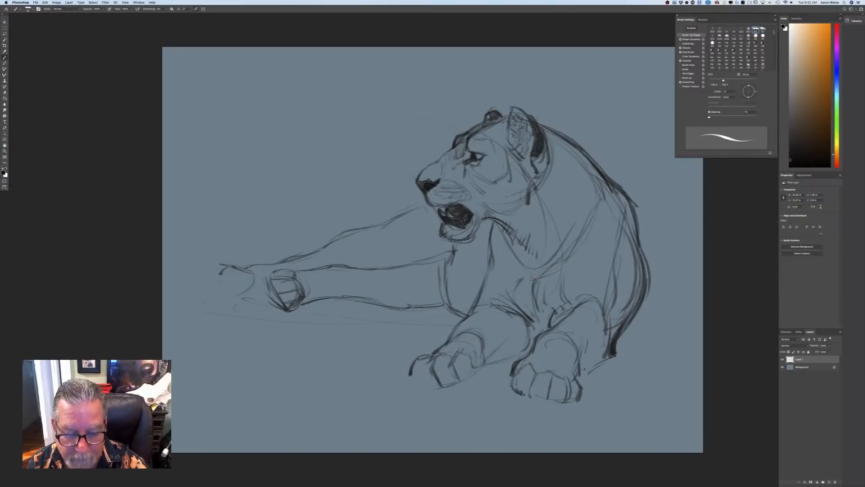
{"action": "mouse_move", "coordinate": [435, 353]}
{"action": "left_mouse_down"}
{"action": "mouse_move", "coordinate": [422, 363]}
{"action": "mouse_move", "coordinate": [423, 387]}
{"action": "mouse_move", "coordinate": [458, 383]}
{"action": "left_mouse_up"}
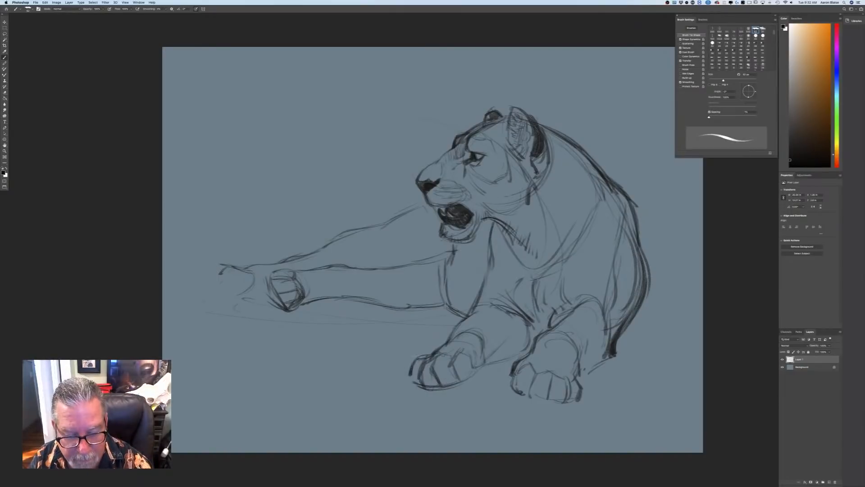
{"action": "mouse_move", "coordinate": [426, 356]}
{"action": "left_mouse_down"}
{"action": "mouse_move", "coordinate": [407, 374]}
{"action": "mouse_move", "coordinate": [425, 383]}
{"action": "left_mouse_up"}
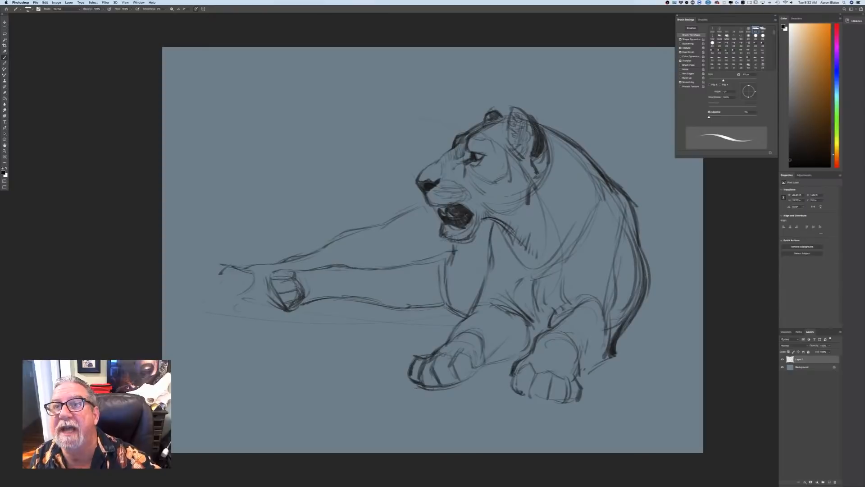
{"action": "left_click_drag", "start_coordinate": [513, 357], "coordinate": [471, 375]}
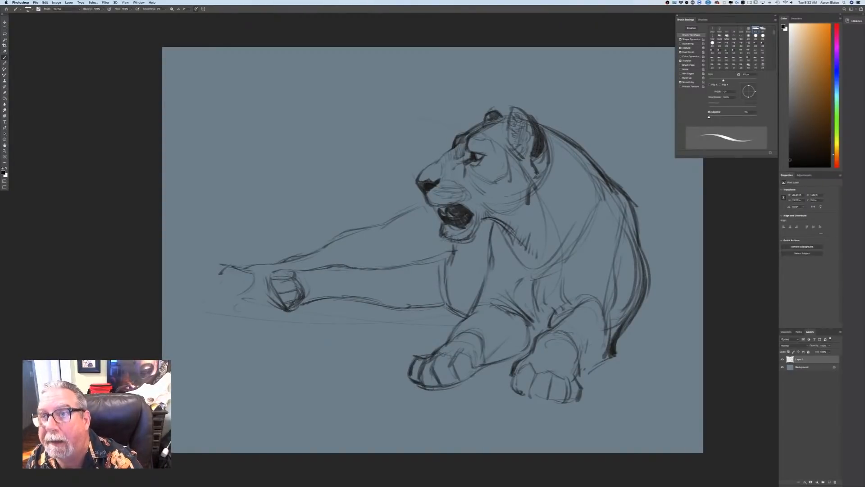
Close the gap behind the near foreleg and strengthen the lioness's back contour from the neck down to the elbow
{"action": "left_click_drag", "start_coordinate": [599, 363], "coordinate": [580, 377]}
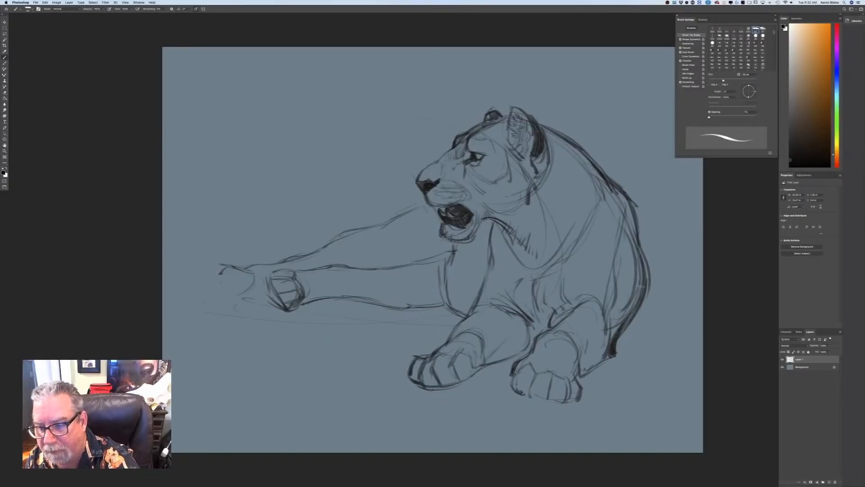
{"action": "left_click_drag", "start_coordinate": [644, 276], "coordinate": [616, 334]}
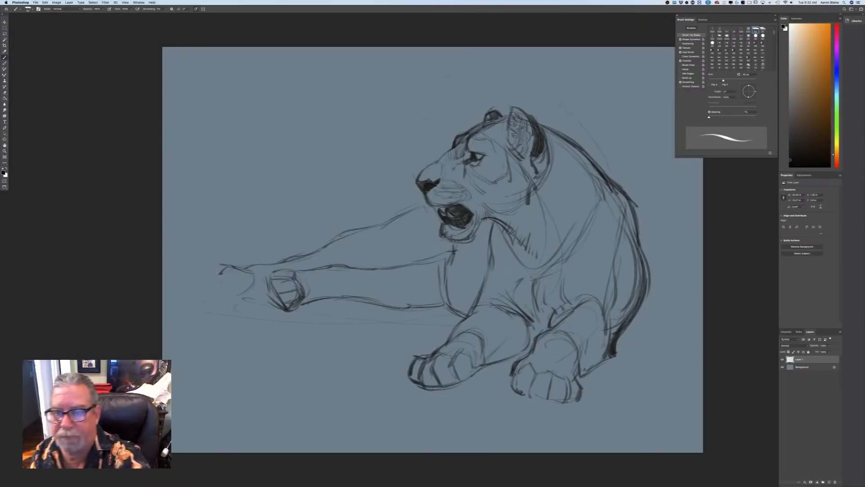
{"action": "left_click_drag", "start_coordinate": [451, 77], "coordinate": [563, 108]}
{"action": "mouse_move", "coordinate": [617, 188]}
{"action": "left_mouse_down"}
{"action": "mouse_move", "coordinate": [645, 252]}
{"action": "mouse_move", "coordinate": [621, 341]}
{"action": "mouse_move", "coordinate": [639, 299]}
{"action": "left_mouse_up"}
{"action": "mouse_move", "coordinate": [599, 168]}
{"action": "left_mouse_down"}
{"action": "mouse_move", "coordinate": [649, 276]}
{"action": "mouse_move", "coordinate": [613, 345]}
{"action": "left_mouse_up"}
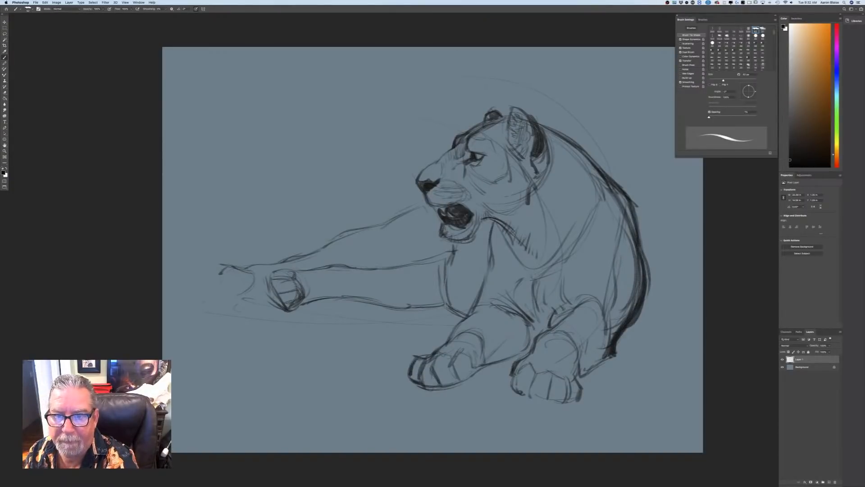
{"action": "left_click_drag", "start_coordinate": [541, 125], "coordinate": [601, 172]}
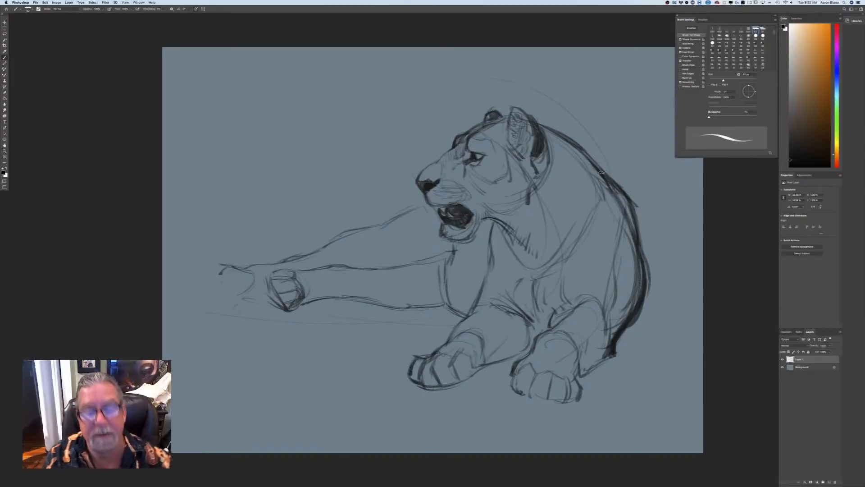
Darken the upper contour of the far outstretched leg and add light muscle lines inside it
{"action": "left_click_drag", "start_coordinate": [423, 206], "coordinate": [276, 266]}
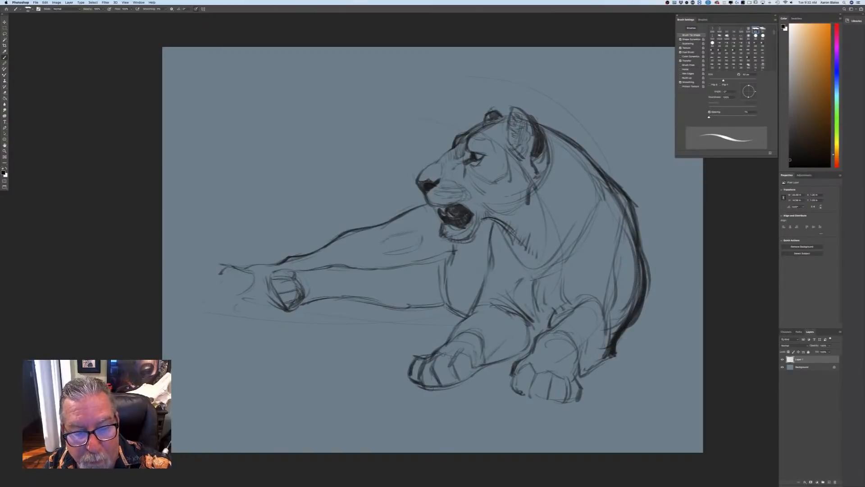
{"action": "left_click_drag", "start_coordinate": [390, 236], "coordinate": [382, 242]}
{"action": "left_click_drag", "start_coordinate": [387, 234], "coordinate": [379, 241]}
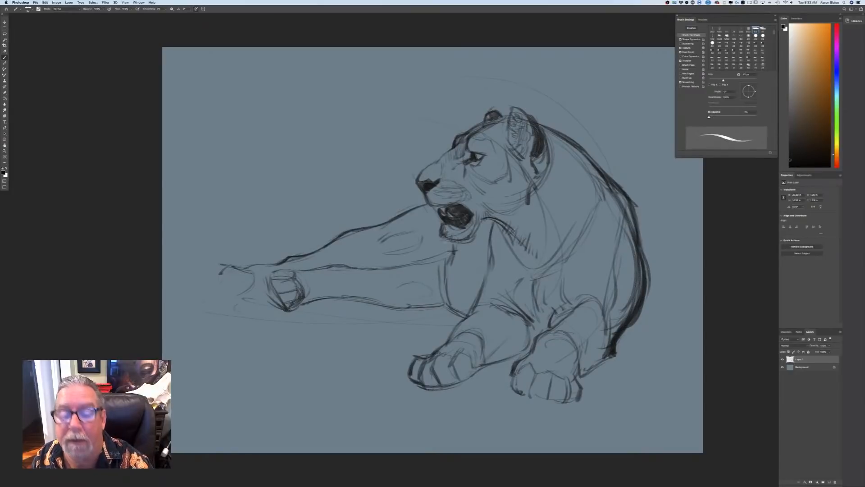
Strengthen the curved edge where the outstretched legs meet the body, and draw rounded toes on the far outstretched paw
{"action": "left_click_drag", "start_coordinate": [442, 274], "coordinate": [448, 307]}
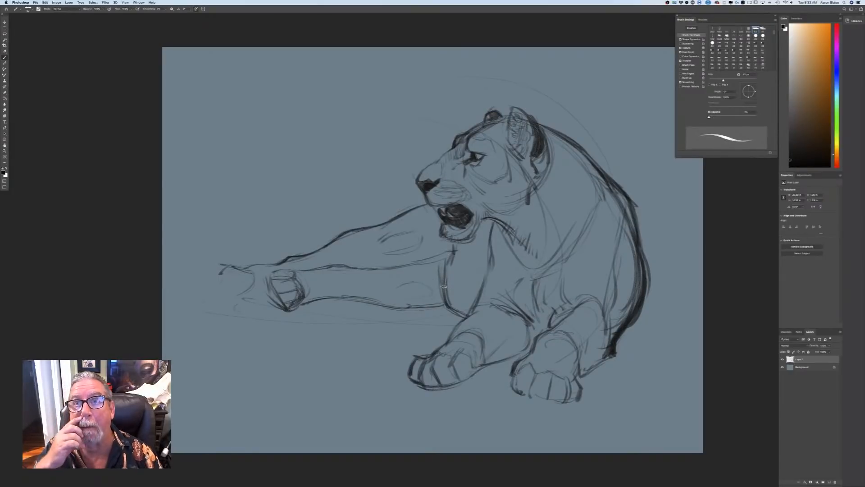
{"action": "mouse_move", "coordinate": [442, 273]}
{"action": "left_mouse_down"}
{"action": "mouse_move", "coordinate": [450, 307]}
{"action": "mouse_move", "coordinate": [471, 320]}
{"action": "mouse_move", "coordinate": [452, 308]}
{"action": "left_mouse_up"}
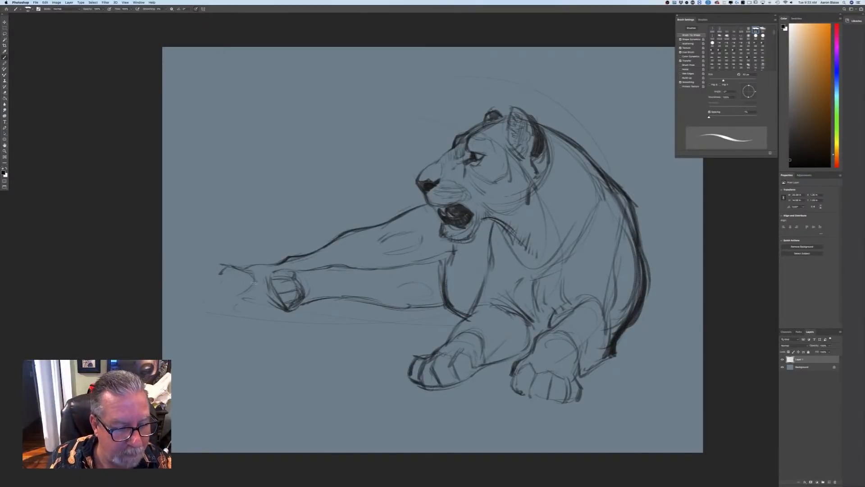
{"action": "mouse_move", "coordinate": [239, 265]}
{"action": "left_mouse_down"}
{"action": "mouse_move", "coordinate": [222, 270]}
{"action": "mouse_move", "coordinate": [240, 299]}
{"action": "mouse_move", "coordinate": [212, 282]}
{"action": "mouse_move", "coordinate": [261, 295]}
{"action": "left_mouse_up"}
{"action": "mouse_move", "coordinate": [243, 272]}
{"action": "left_mouse_down"}
{"action": "mouse_move", "coordinate": [221, 288]}
{"action": "mouse_move", "coordinate": [266, 295]}
{"action": "left_mouse_up"}
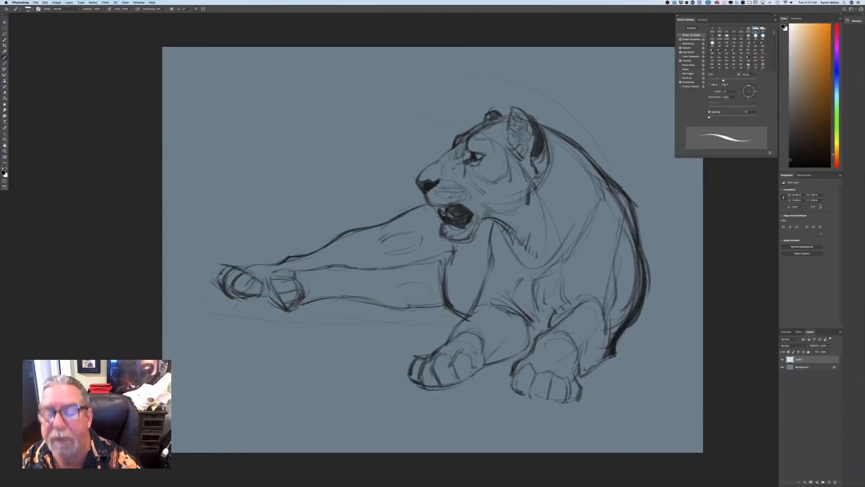
Reinforce the contours of both front legs around the wrists, forearms and elbow folds below the chest
{"action": "left_click_drag", "start_coordinate": [482, 357], "coordinate": [473, 371]}
{"action": "mouse_move", "coordinate": [468, 332]}
{"action": "left_mouse_down"}
{"action": "mouse_move", "coordinate": [478, 335]}
{"action": "mouse_move", "coordinate": [443, 345]}
{"action": "left_mouse_up"}
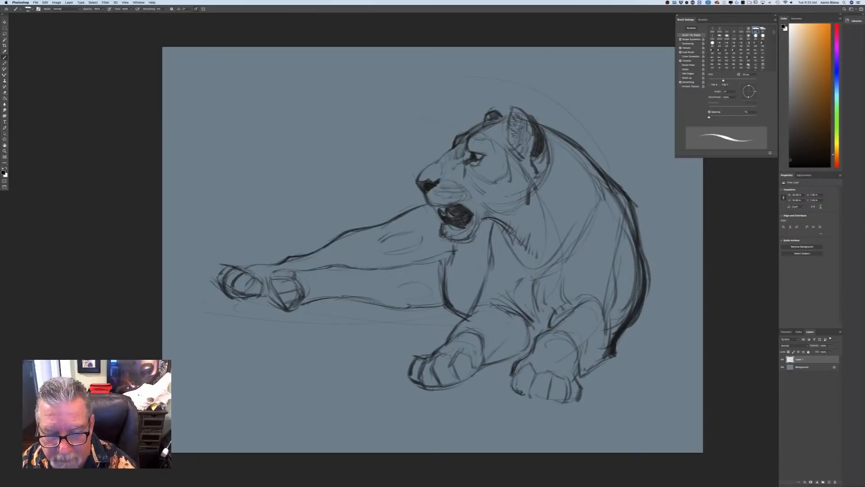
{"action": "mouse_move", "coordinate": [475, 312]}
{"action": "left_mouse_down"}
{"action": "mouse_move", "coordinate": [490, 309]}
{"action": "mouse_move", "coordinate": [528, 340]}
{"action": "mouse_move", "coordinate": [526, 350]}
{"action": "left_mouse_up"}
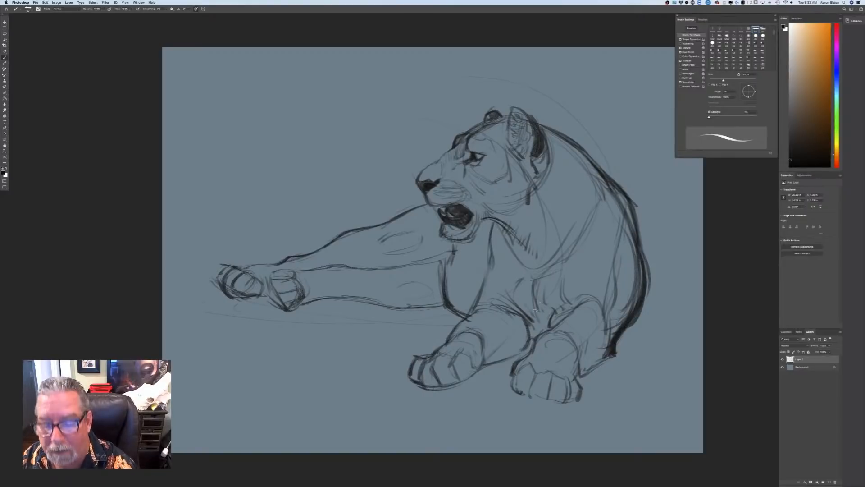
{"action": "mouse_move", "coordinate": [537, 312]}
{"action": "left_mouse_down"}
{"action": "mouse_move", "coordinate": [544, 322]}
{"action": "mouse_move", "coordinate": [567, 306]}
{"action": "left_mouse_up"}
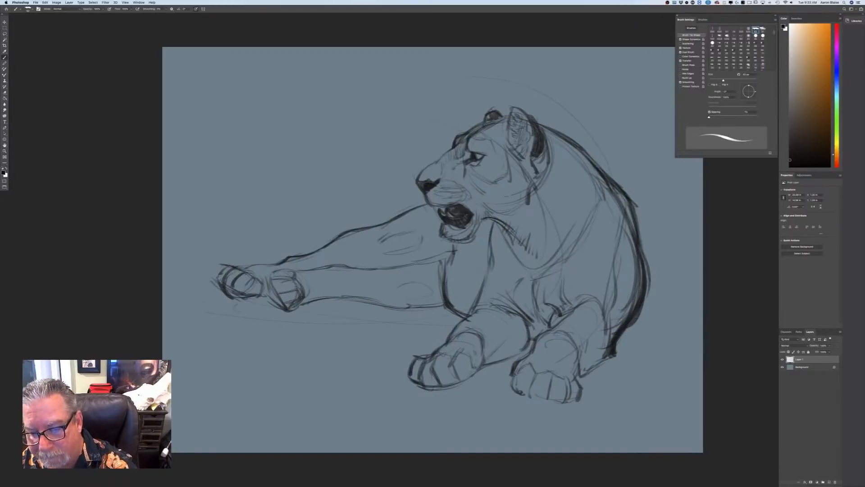
{"action": "mouse_move", "coordinate": [612, 326]}
{"action": "left_mouse_down"}
{"action": "mouse_move", "coordinate": [631, 265]}
{"action": "mouse_move", "coordinate": [613, 324]}
{"action": "mouse_move", "coordinate": [599, 301]}
{"action": "left_mouse_up"}
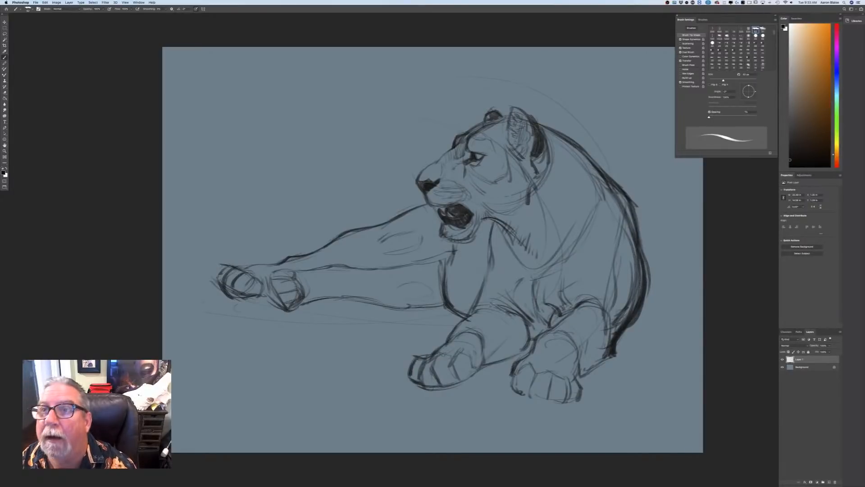
{"action": "mouse_move", "coordinate": [493, 304]}
{"action": "left_mouse_down"}
{"action": "mouse_move", "coordinate": [506, 312]}
{"action": "mouse_move", "coordinate": [481, 305]}
{"action": "left_mouse_up"}
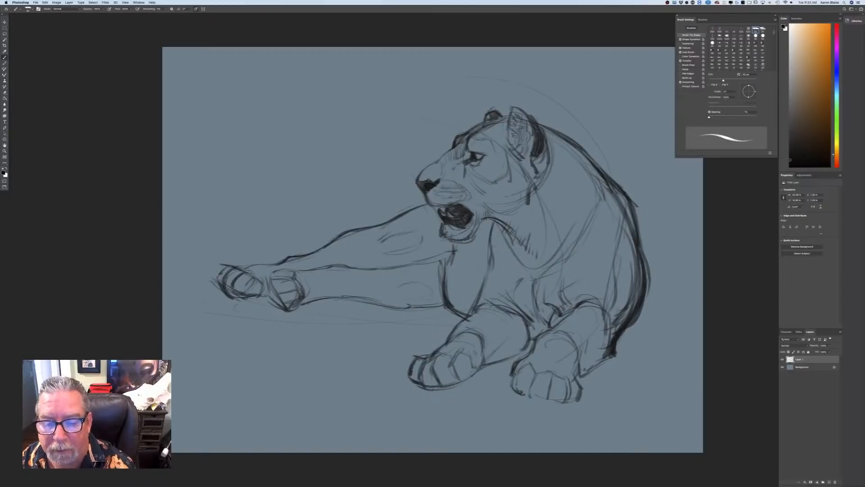
Add light muscle lines across the chest and the shoulder
{"action": "left_click_drag", "start_coordinate": [501, 259], "coordinate": [525, 274]}
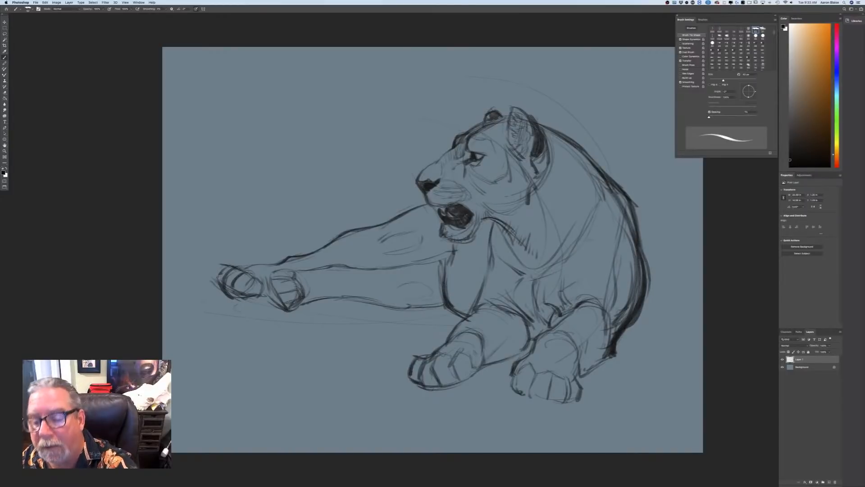
{"action": "left_click_drag", "start_coordinate": [602, 248], "coordinate": [565, 273]}
{"action": "left_click_drag", "start_coordinate": [610, 222], "coordinate": [601, 231]}
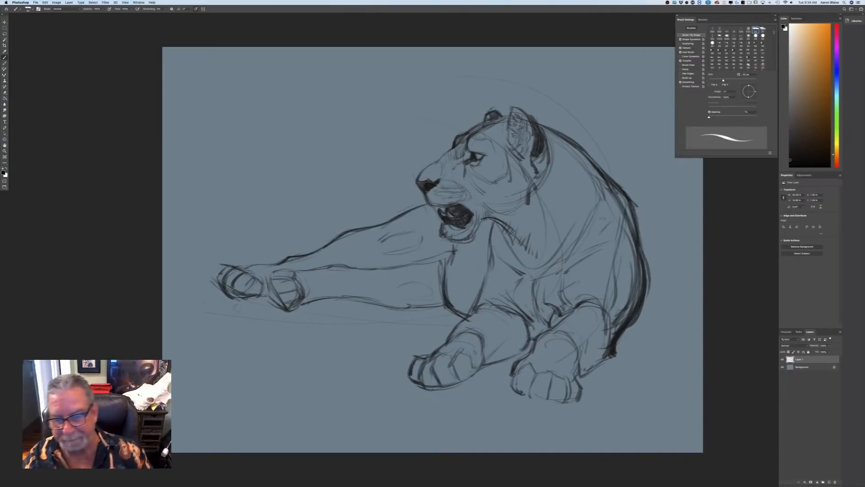
Sketch short grass strokes beneath the foreleg between the front paws and along the ground behind the near elbow
{"action": "left_click_drag", "start_coordinate": [498, 359], "coordinate": [488, 369]}
{"action": "left_click_drag", "start_coordinate": [503, 362], "coordinate": [505, 366]}
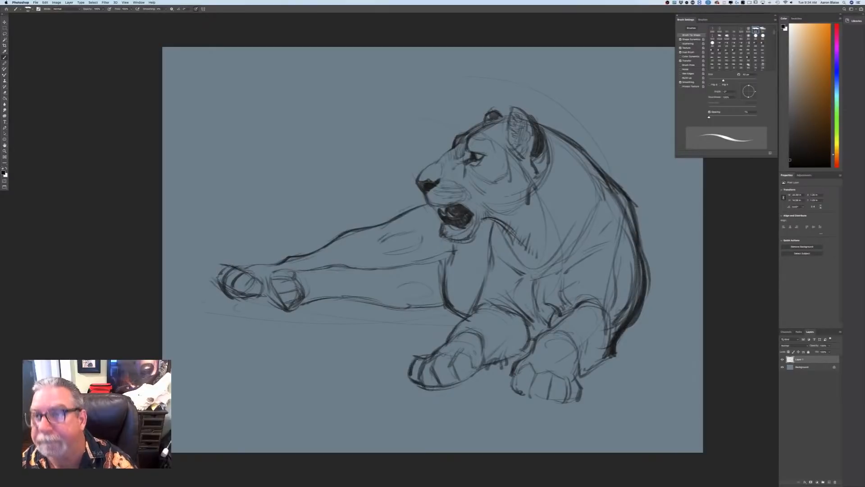
{"action": "mouse_move", "coordinate": [613, 362]}
{"action": "left_mouse_down"}
{"action": "mouse_move", "coordinate": [601, 377]}
{"action": "mouse_move", "coordinate": [618, 368]}
{"action": "left_mouse_up"}
{"action": "left_click_drag", "start_coordinate": [628, 337], "coordinate": [623, 345]}
{"action": "left_click_drag", "start_coordinate": [648, 302], "coordinate": [634, 335]}
{"action": "mouse_move", "coordinate": [635, 338]}
{"action": "left_mouse_down"}
{"action": "mouse_move", "coordinate": [647, 303]}
{"action": "mouse_move", "coordinate": [633, 351]}
{"action": "left_mouse_up"}
{"action": "left_click_drag", "start_coordinate": [645, 330], "coordinate": [638, 347]}
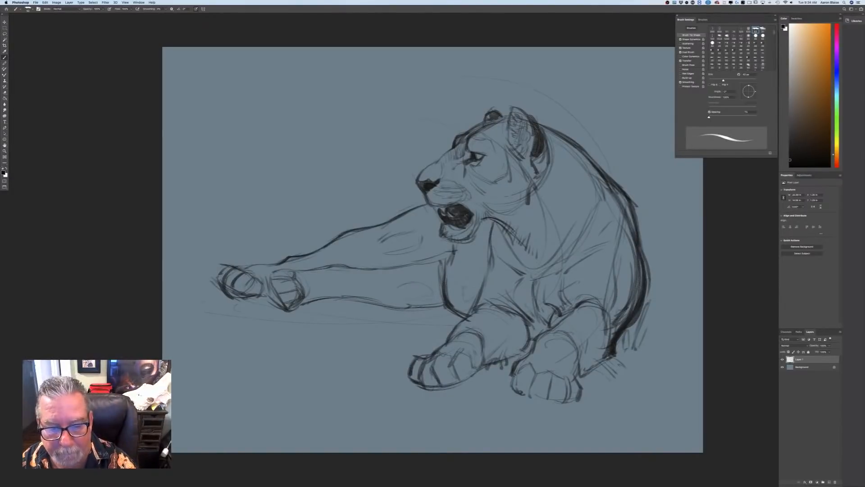
Add loose hatching at the base of the body and grass strokes along the underside of the outstretched leg
{"action": "left_click_drag", "start_coordinate": [466, 290], "coordinate": [463, 312]}
{"action": "mouse_move", "coordinate": [473, 291]}
{"action": "left_mouse_down"}
{"action": "mouse_move", "coordinate": [469, 312]}
{"action": "mouse_move", "coordinate": [431, 312]}
{"action": "left_mouse_up"}
{"action": "left_click_drag", "start_coordinate": [437, 311], "coordinate": [415, 317]}
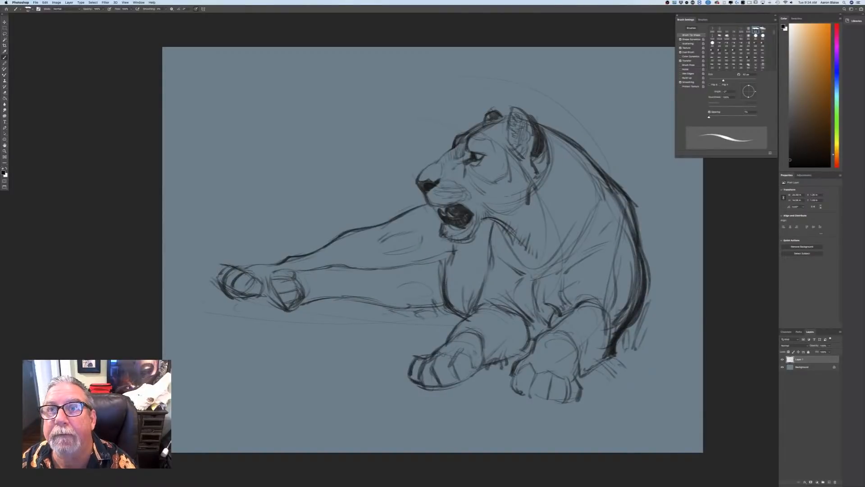
{"action": "left_click_drag", "start_coordinate": [371, 299], "coordinate": [374, 314]}
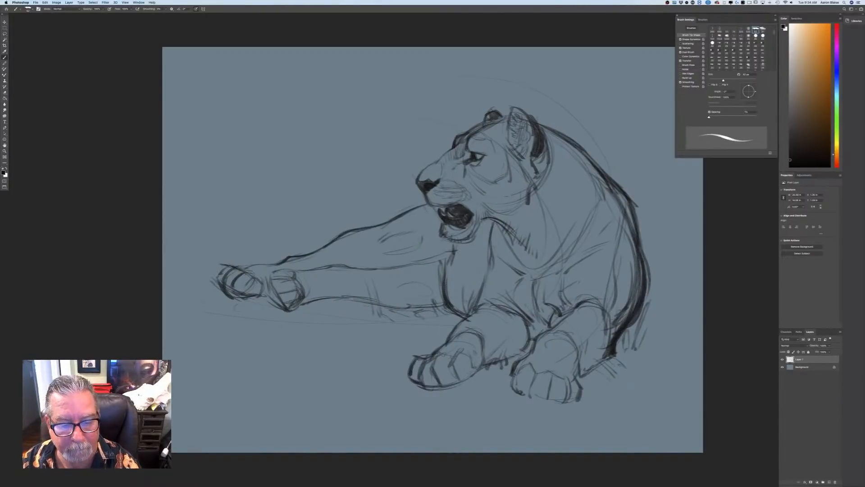
Sketch additional shading strokes down the throat and chest beneath the jaw
{"action": "key", "text": "super+minus"}
{"action": "key", "text": "super+minus"}
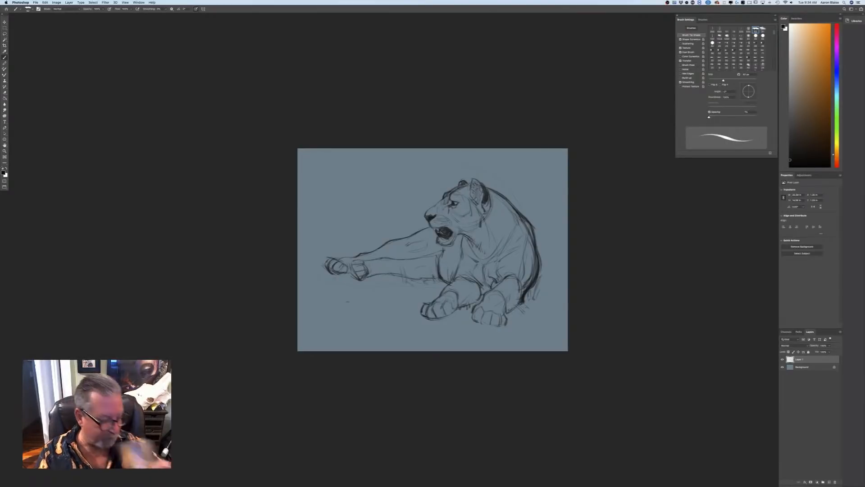
{"action": "key", "text": "super+plus"}
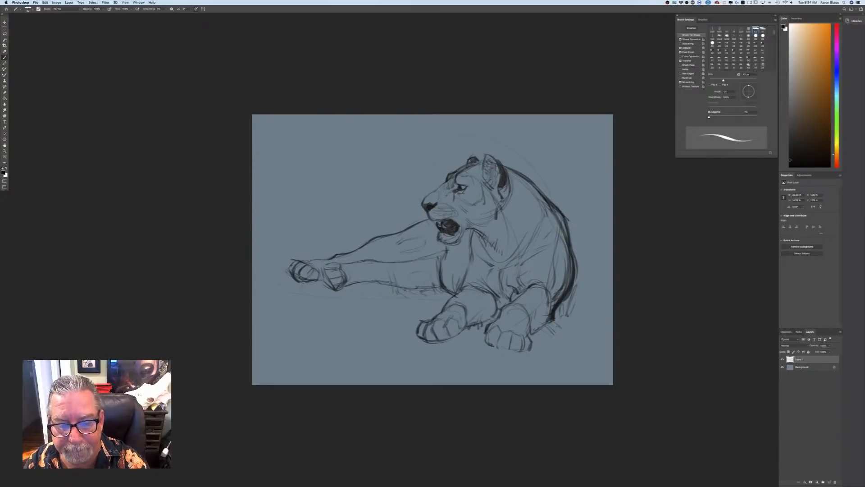
{"action": "mouse_move", "coordinate": [470, 231]}
{"action": "left_mouse_down"}
{"action": "mouse_move", "coordinate": [467, 265]}
{"action": "mouse_move", "coordinate": [507, 297]}
{"action": "left_mouse_up"}
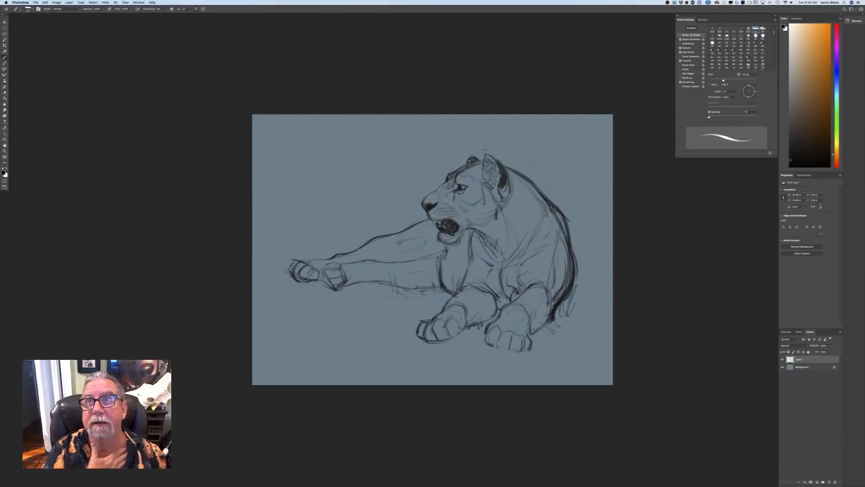
Use Free Transform to enlarge the lioness sketch and reposition it higher on the canvas
{"action": "left_click", "coordinate": [45, 3]}
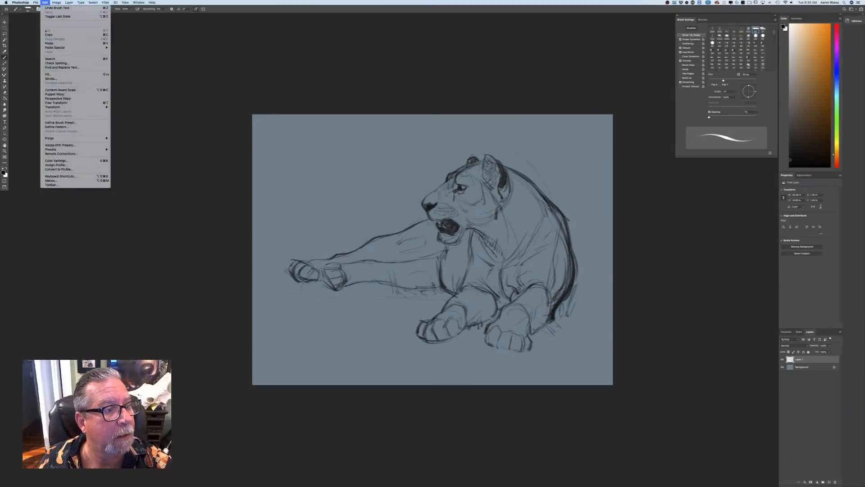
{"action": "left_click", "coordinate": [50, 103]}
{"action": "mouse_move", "coordinate": [408, 326]}
{"action": "left_mouse_down"}
{"action": "mouse_move", "coordinate": [440, 314]}
{"action": "mouse_move", "coordinate": [429, 305]}
{"action": "left_mouse_up"}
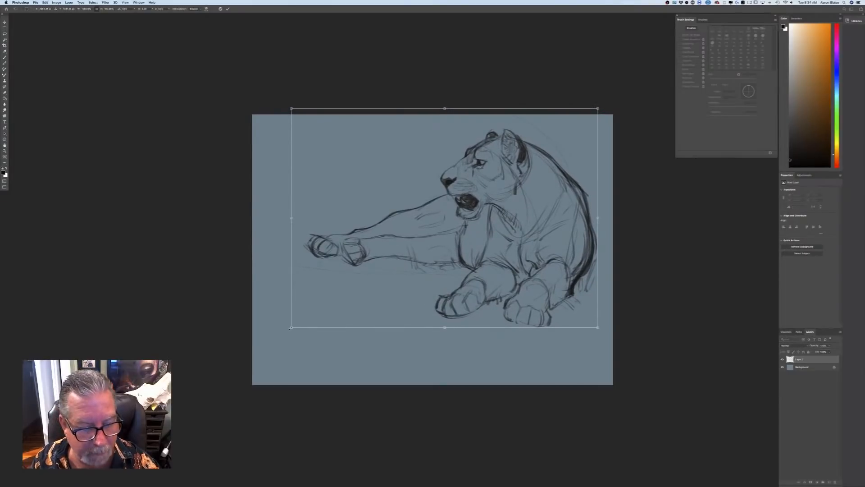
{"action": "mouse_move", "coordinate": [290, 327]}
{"action": "left_mouse_down"}
{"action": "mouse_move", "coordinate": [255, 353]}
{"action": "mouse_move", "coordinate": [262, 349]}
{"action": "left_mouse_up"}
{"action": "left_click_drag", "start_coordinate": [335, 311], "coordinate": [325, 321]}
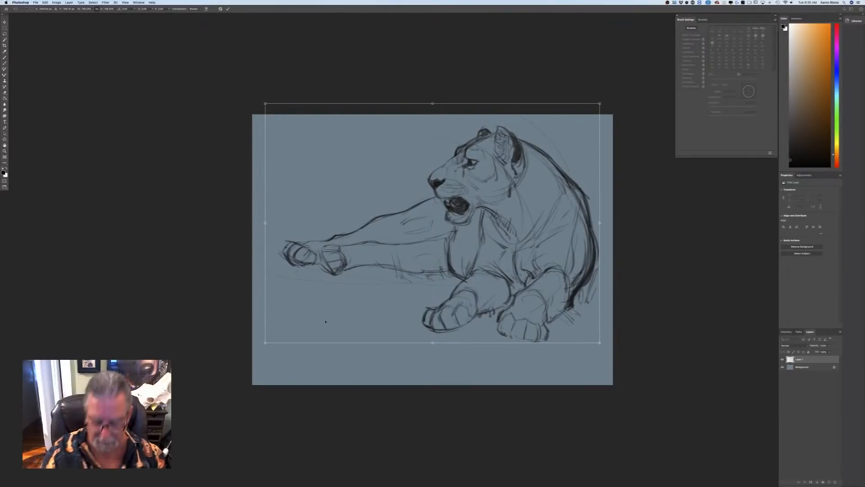
{"action": "key", "text": "Return"}
Lower the sketch layer's opacity to make a faint guide and add a new layer above it for brush drawing
{"action": "key", "text": "b"}
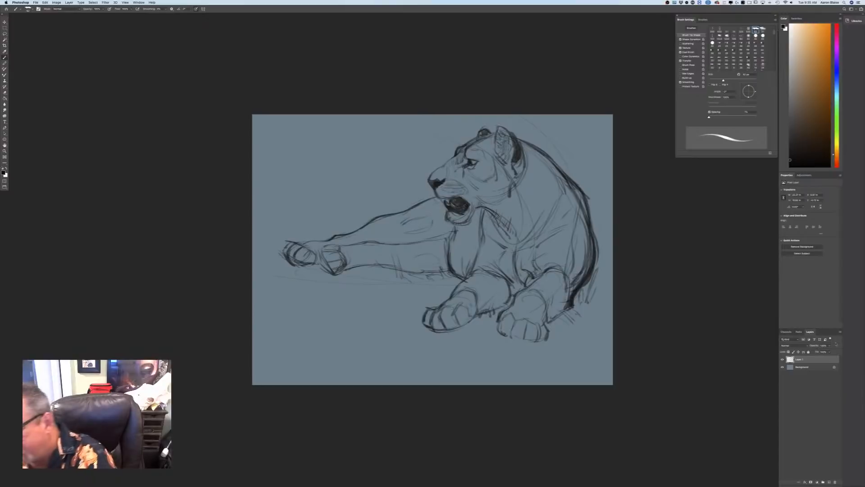
{"action": "left_click", "coordinate": [829, 345]}
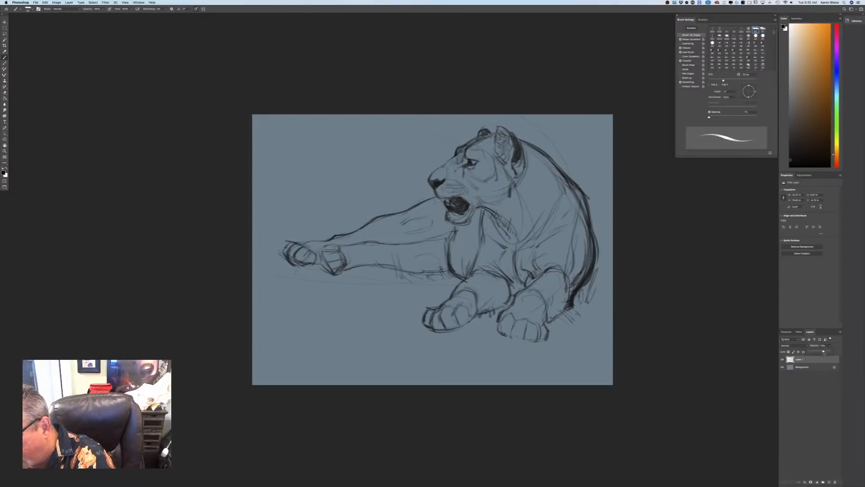
{"action": "left_click_drag", "start_coordinate": [824, 352], "coordinate": [816, 371]}
{"action": "left_click", "coordinate": [829, 482]}
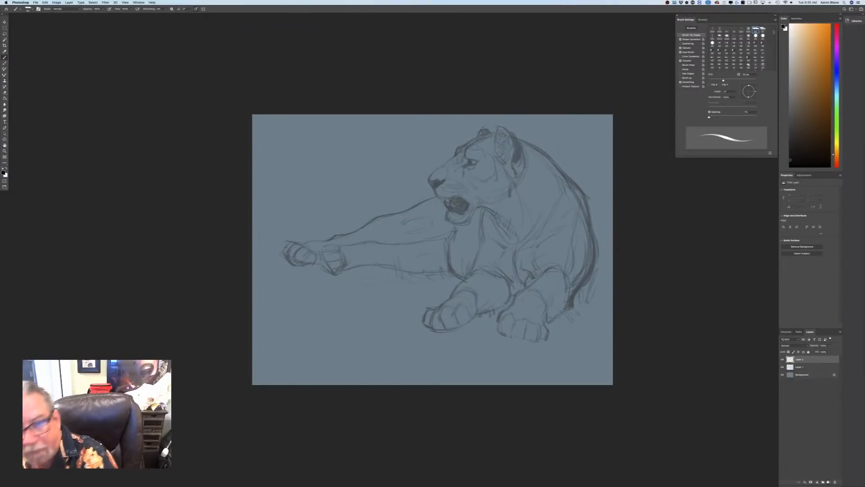
Reduce the brush size and draw the lioness's eye with dark lids, pupil and inner corner over the faint sketch
{"action": "key", "text": "super+plus"}
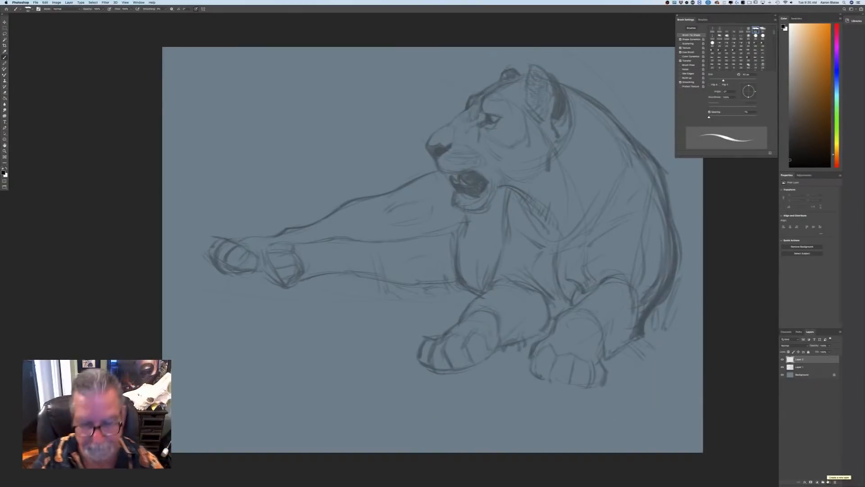
{"action": "left_click_drag", "start_coordinate": [440, 186], "coordinate": [324, 266]}
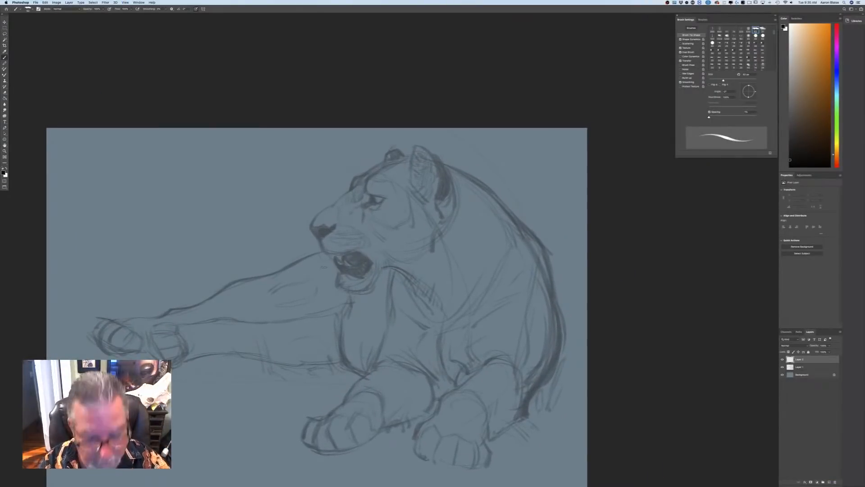
{"action": "key", "text": "bracketleft"}
{"action": "key", "text": "bracketleft"}
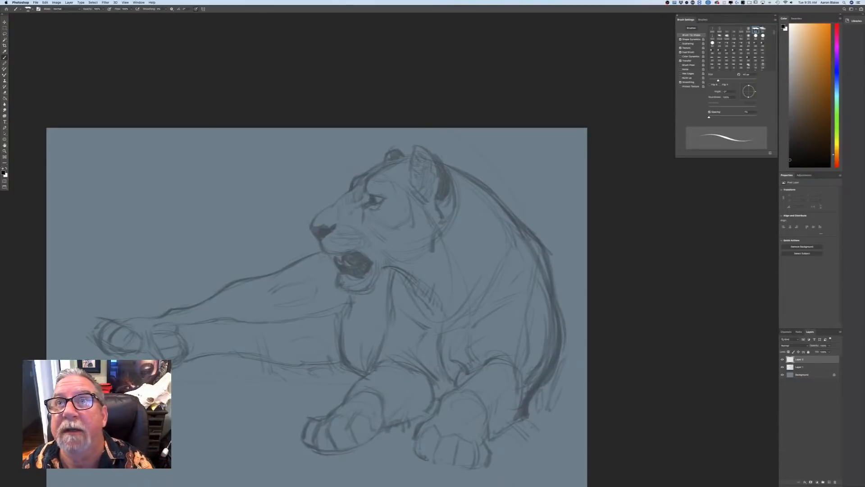
{"action": "left_click_drag", "start_coordinate": [384, 199], "coordinate": [377, 197]}
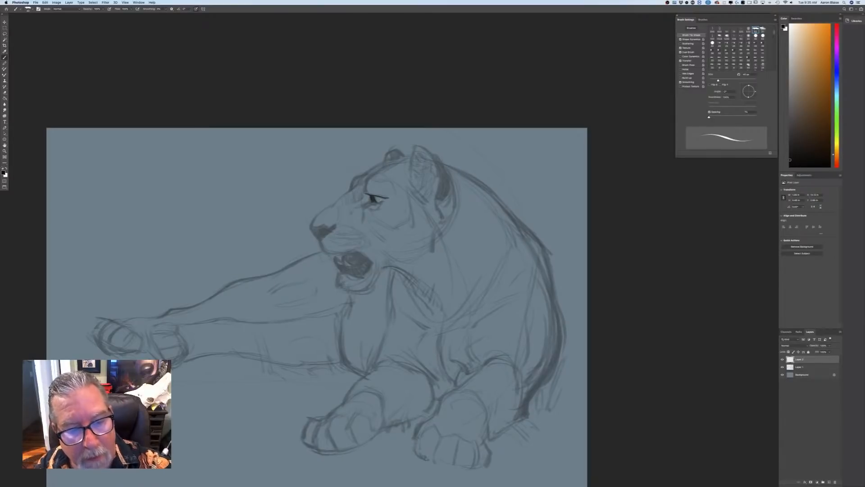
{"action": "left_click_drag", "start_coordinate": [379, 202], "coordinate": [381, 201]}
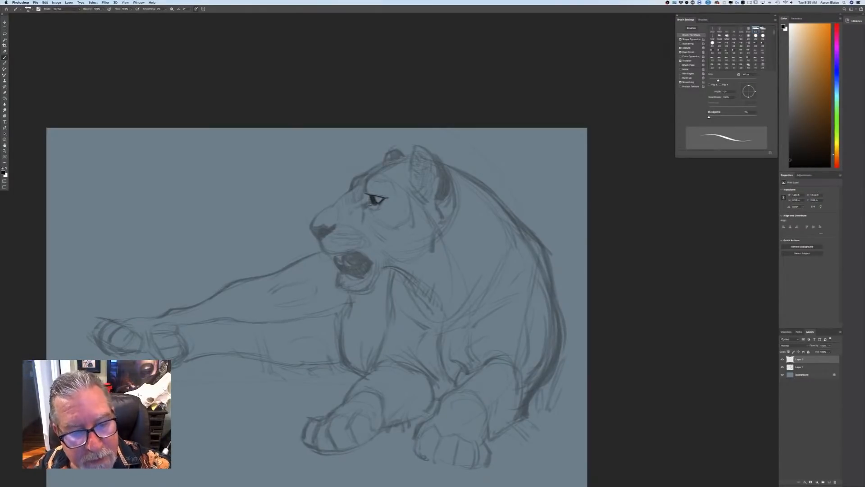
{"action": "left_click_drag", "start_coordinate": [371, 201], "coordinate": [366, 203]}
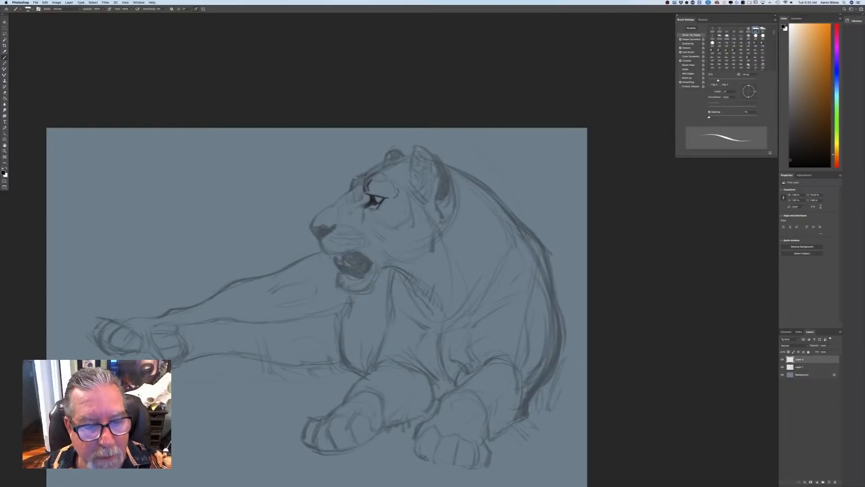
Draw the brow and muzzle profile, darken the nose, and line the upper lip back to the mouth corner
{"action": "left_click_drag", "start_coordinate": [356, 177], "coordinate": [350, 190]}
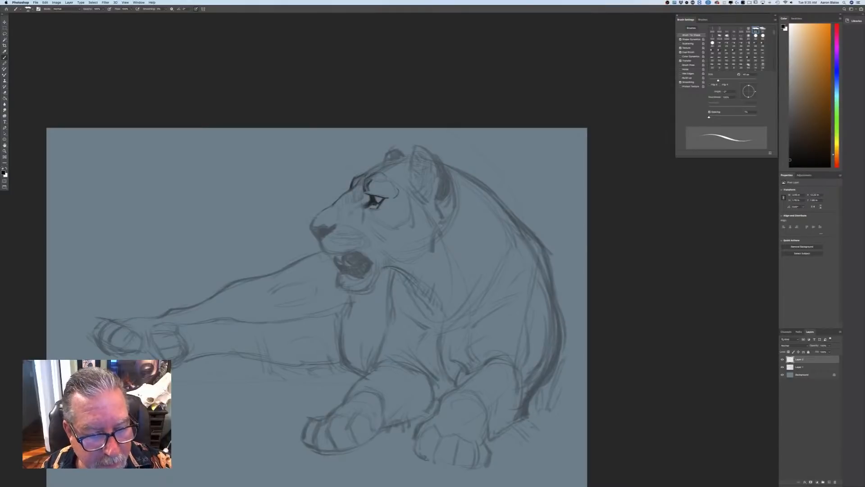
{"action": "mouse_move", "coordinate": [319, 213]}
{"action": "left_mouse_down"}
{"action": "mouse_move", "coordinate": [311, 225]}
{"action": "mouse_move", "coordinate": [318, 237]}
{"action": "mouse_move", "coordinate": [336, 232]}
{"action": "mouse_move", "coordinate": [319, 232]}
{"action": "left_mouse_up"}
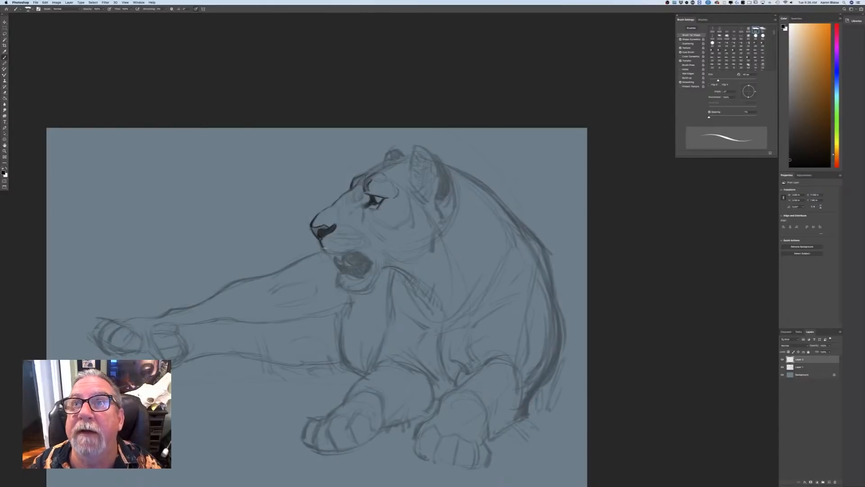
{"action": "left_click_drag", "start_coordinate": [321, 248], "coordinate": [345, 254]}
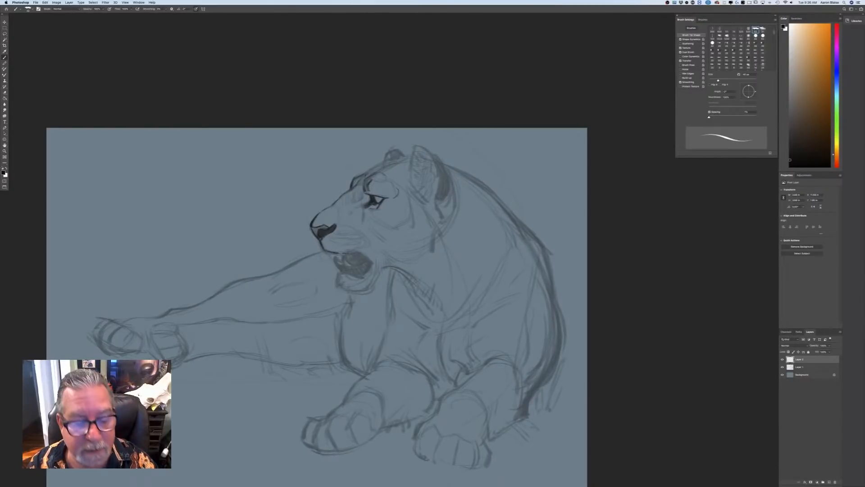
{"action": "left_click_drag", "start_coordinate": [354, 251], "coordinate": [373, 264]}
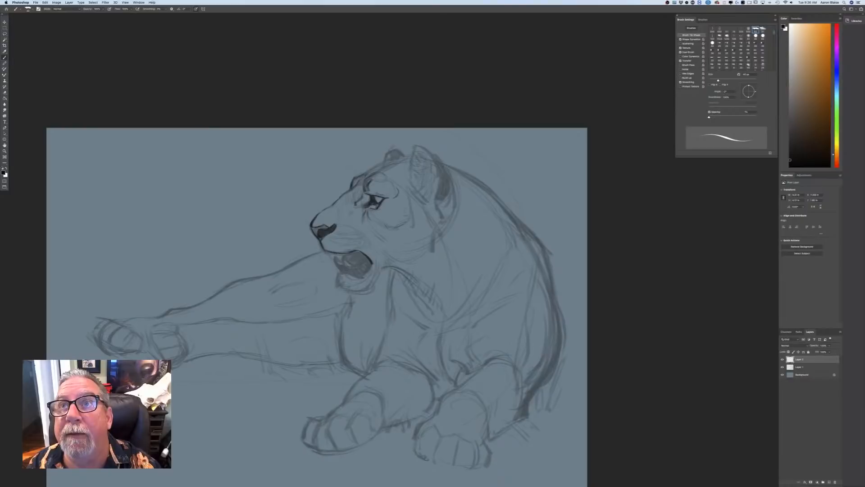
Draw the cheek contours below the ear and short fur strokes along the jaw behind the mouth
{"action": "left_click_drag", "start_coordinate": [415, 209], "coordinate": [411, 197]}
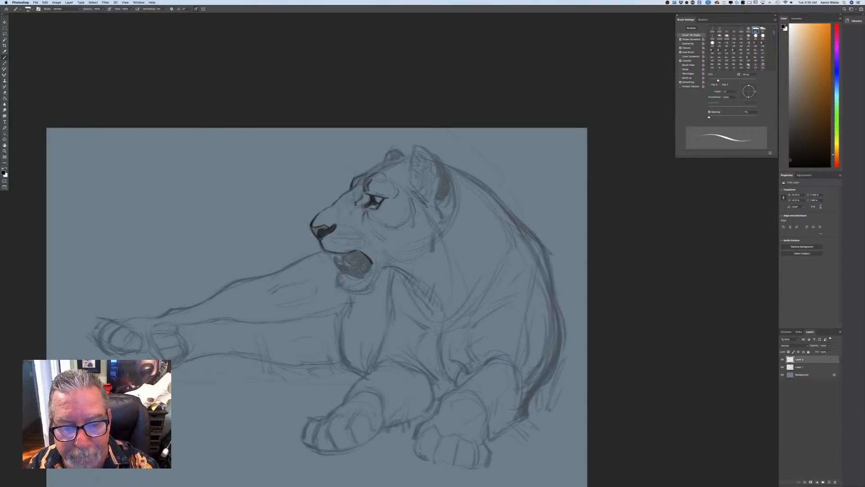
{"action": "left_click_drag", "start_coordinate": [437, 210], "coordinate": [428, 252]}
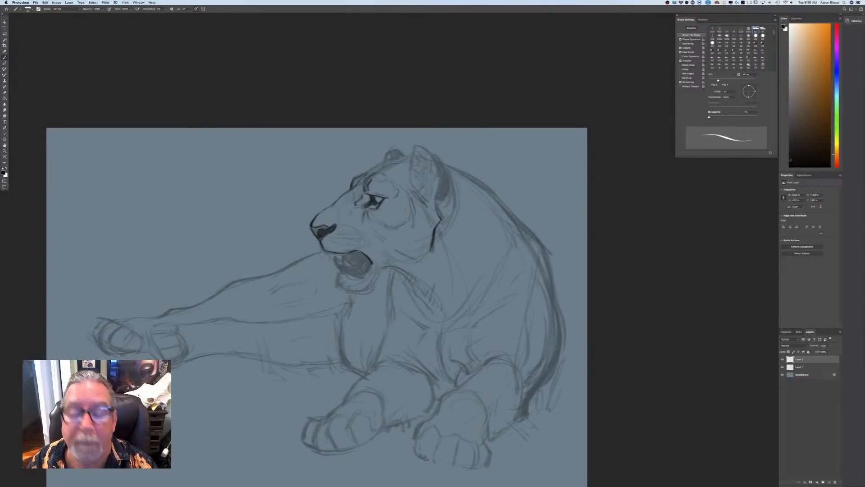
{"action": "left_click_drag", "start_coordinate": [376, 260], "coordinate": [379, 270]}
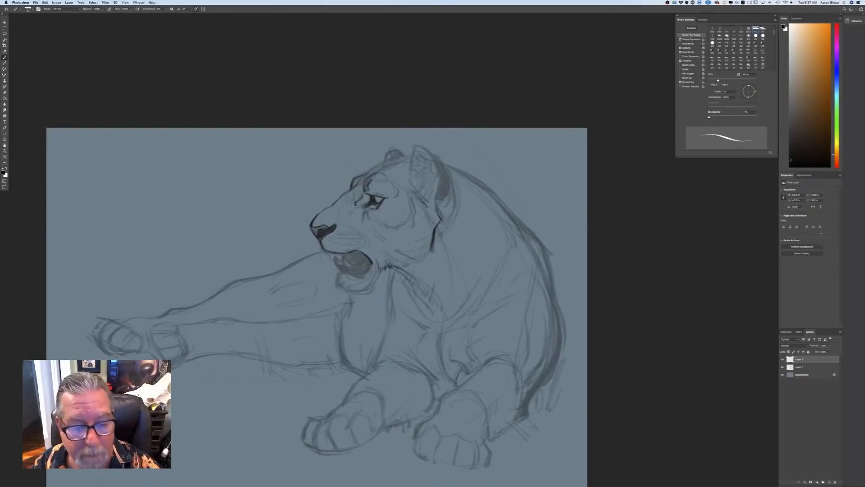
Shade the open mouth's interior, outline the teeth and tongue, and add short fur strokes around the chin
{"action": "mouse_move", "coordinate": [373, 263]}
{"action": "left_mouse_down"}
{"action": "mouse_move", "coordinate": [363, 278]}
{"action": "mouse_move", "coordinate": [347, 273]}
{"action": "left_mouse_up"}
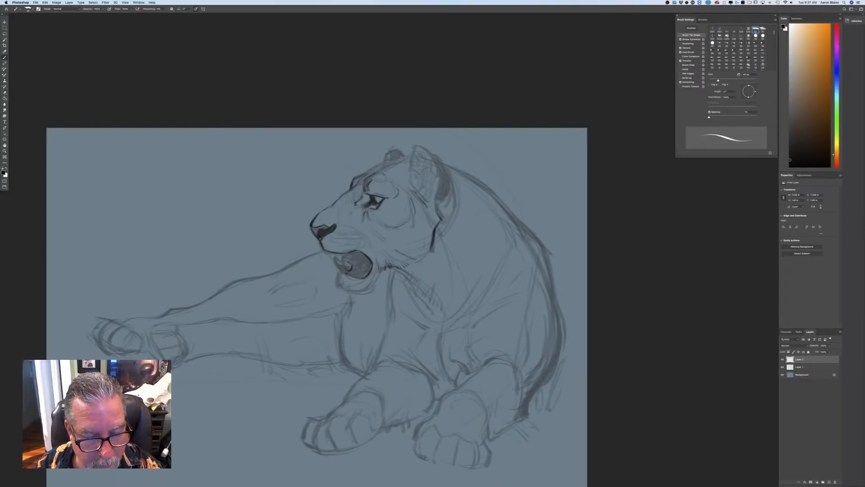
{"action": "left_click_drag", "start_coordinate": [345, 266], "coordinate": [349, 271]}
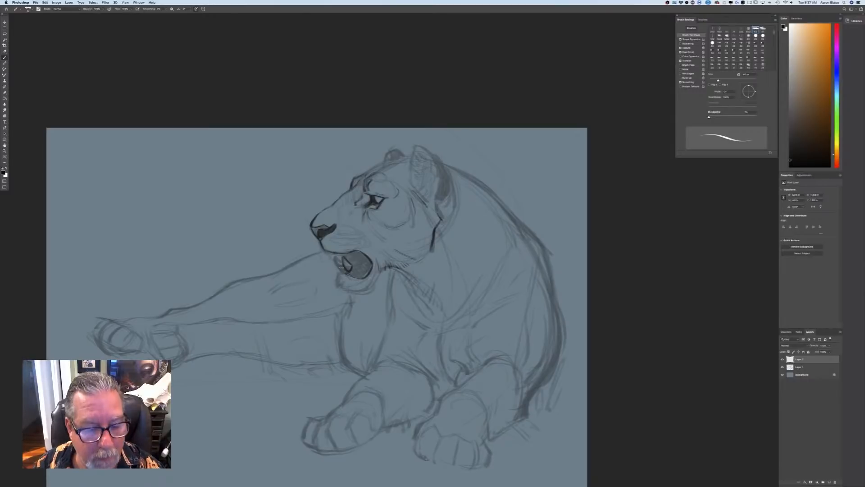
{"action": "left_click_drag", "start_coordinate": [341, 264], "coordinate": [339, 270]}
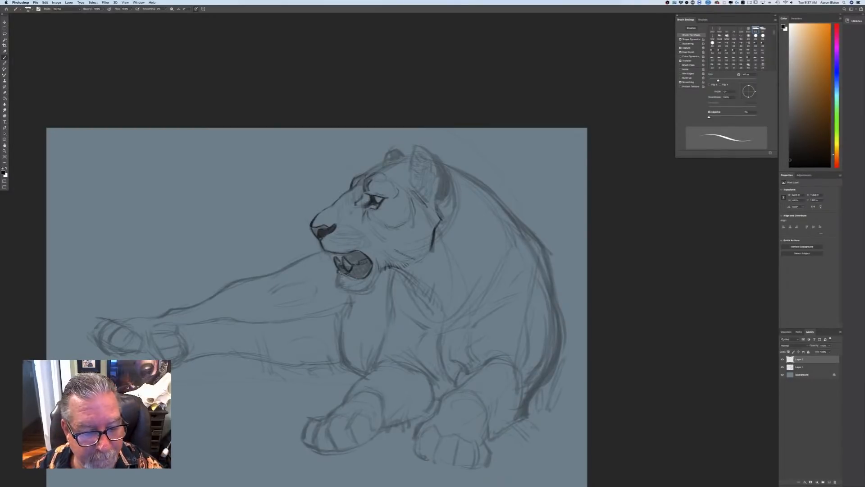
{"action": "mouse_move", "coordinate": [336, 284]}
{"action": "left_mouse_down"}
{"action": "mouse_move", "coordinate": [338, 277]}
{"action": "mouse_move", "coordinate": [343, 288]}
{"action": "left_mouse_up"}
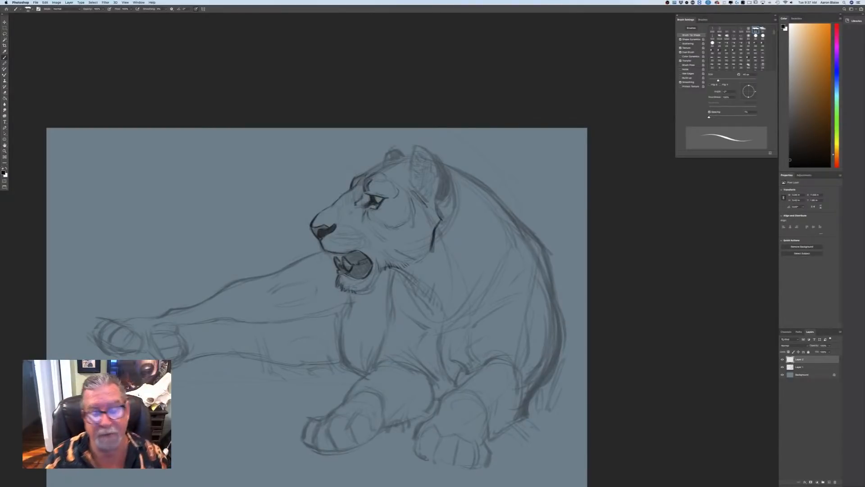
{"action": "left_click_drag", "start_coordinate": [371, 262], "coordinate": [370, 272]}
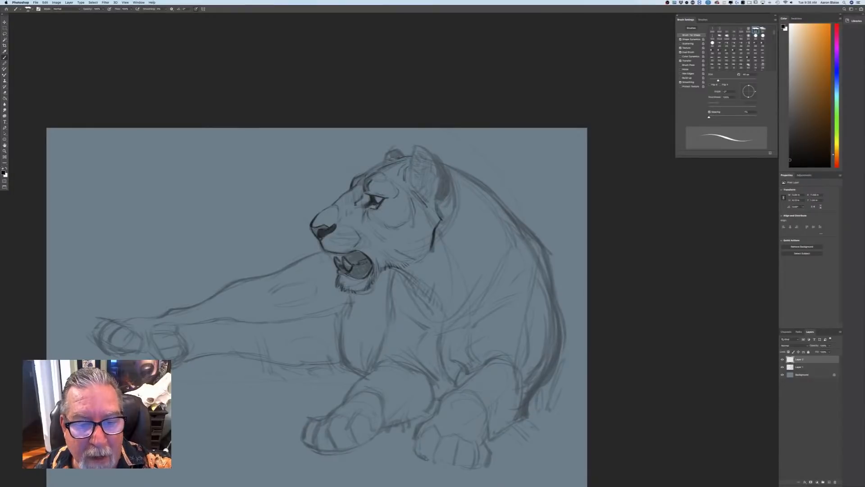
Refine the forehead line and far ear, and add fur strokes in front of and below the near ear
{"action": "left_click_drag", "start_coordinate": [376, 166], "coordinate": [367, 172]}
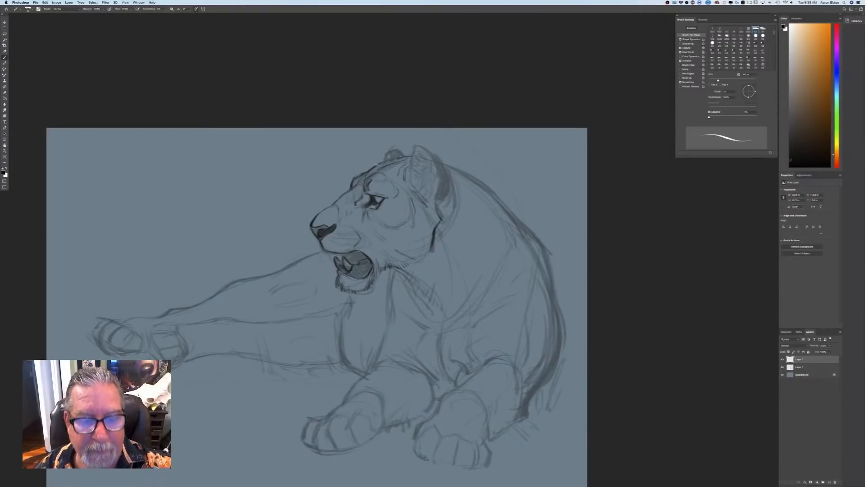
{"action": "mouse_move", "coordinate": [405, 157]}
{"action": "left_mouse_down"}
{"action": "mouse_move", "coordinate": [395, 149]}
{"action": "mouse_move", "coordinate": [386, 160]}
{"action": "left_mouse_up"}
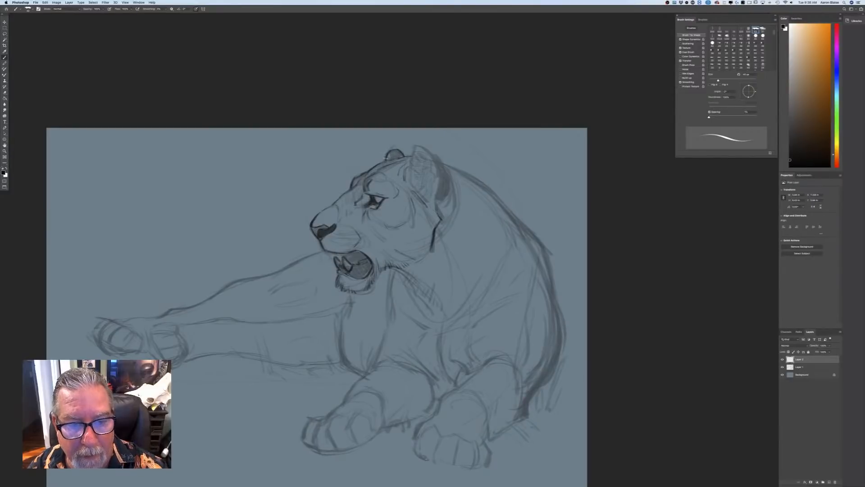
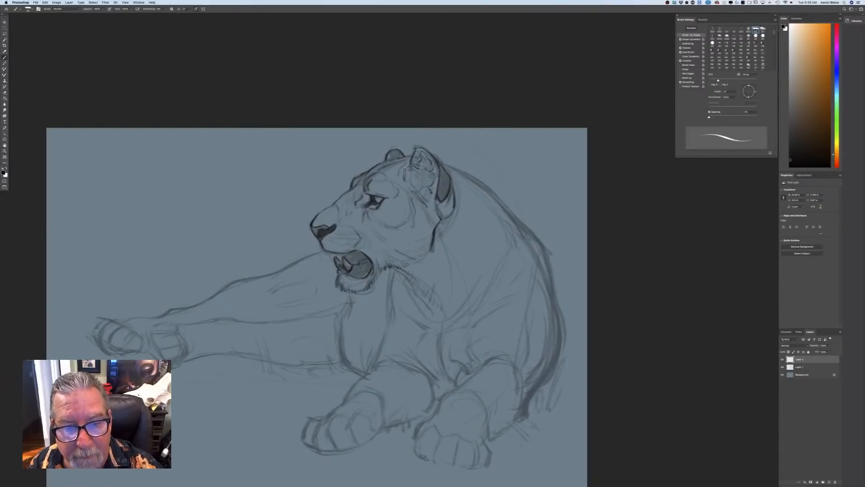
{"action": "mouse_move", "coordinate": [415, 174]}
{"action": "left_mouse_down"}
{"action": "mouse_move", "coordinate": [404, 172]}
{"action": "mouse_move", "coordinate": [405, 191]}
{"action": "left_mouse_up"}
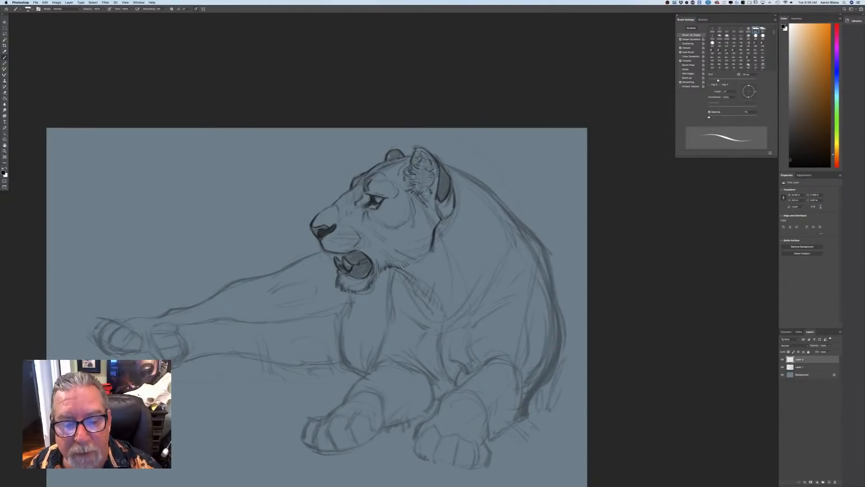
{"action": "mouse_move", "coordinate": [427, 197]}
{"action": "left_mouse_down"}
{"action": "mouse_move", "coordinate": [419, 201]}
{"action": "mouse_move", "coordinate": [428, 215]}
{"action": "left_mouse_up"}
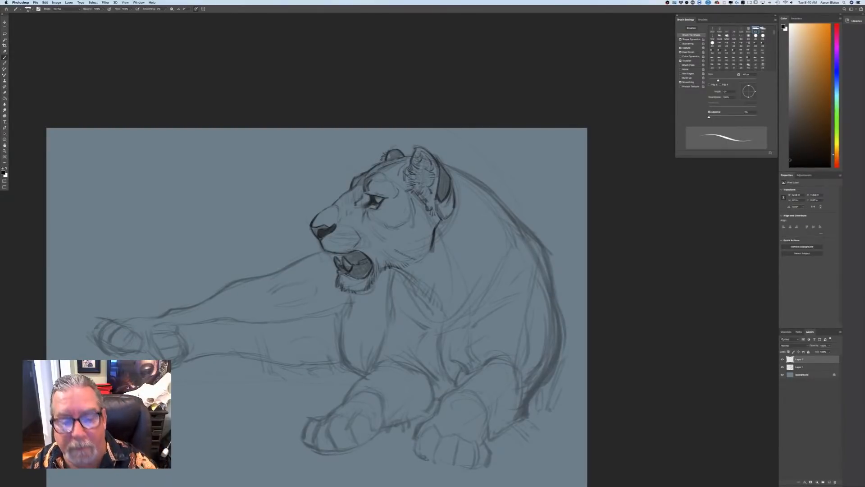
Add a neck stroke, remove the dark cheek edge, and redraw the cheek ruff as a longer line farther back
{"action": "left_click_drag", "start_coordinate": [450, 231], "coordinate": [454, 244]}
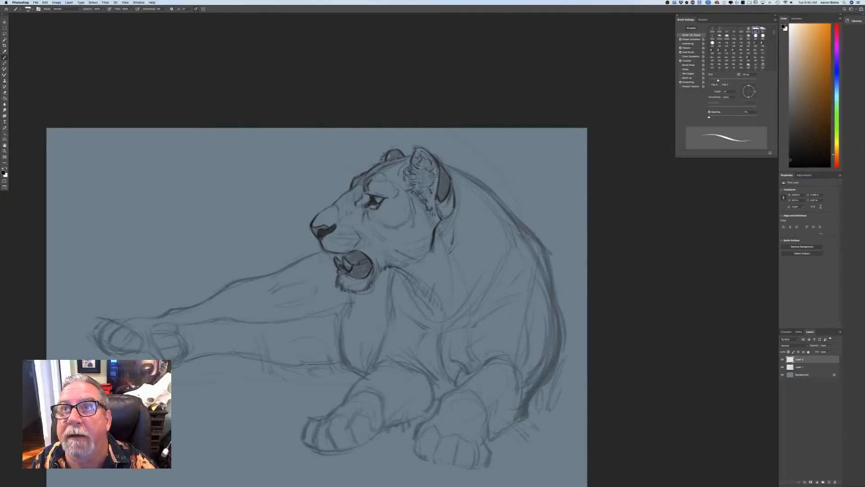
{"action": "key", "text": "super+z"}
{"action": "key", "text": "super+z"}
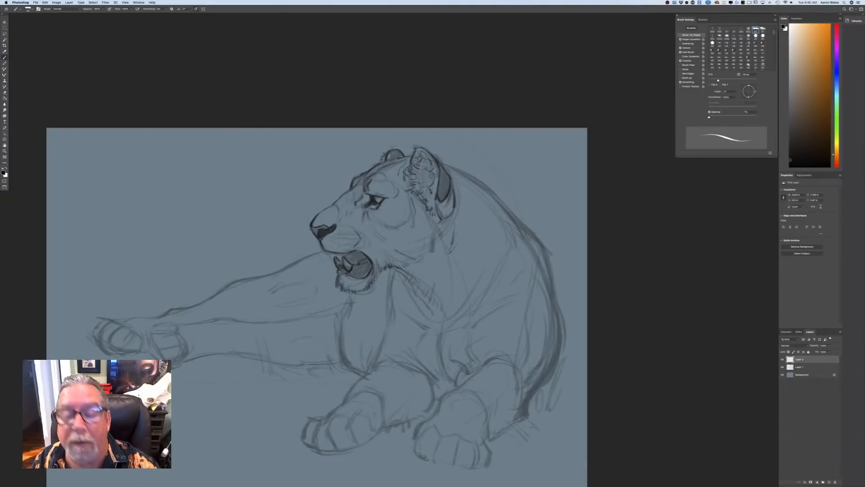
{"action": "mouse_move", "coordinate": [437, 228]}
{"action": "left_mouse_down"}
{"action": "mouse_move", "coordinate": [453, 247]}
{"action": "mouse_move", "coordinate": [439, 268]}
{"action": "left_mouse_up"}
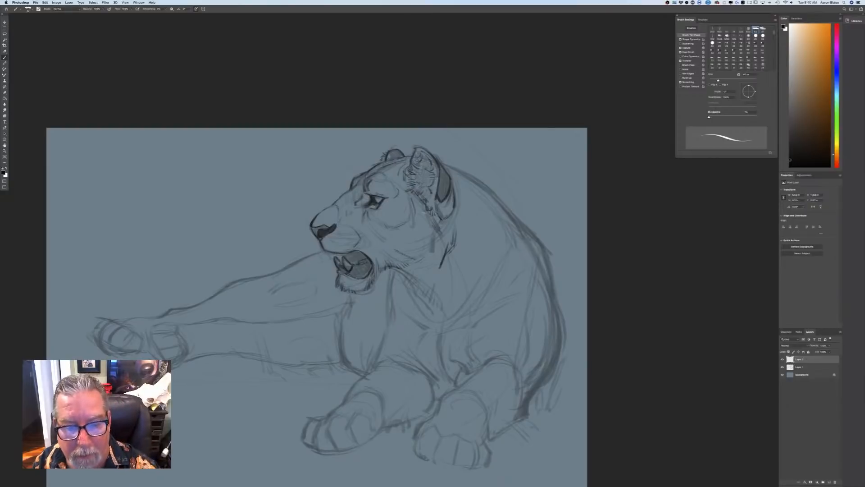
Erase the old cheek edge from the Layer 1 sketch, and extend the ruff beneath the jaw on the linework layer
{"action": "left_click", "coordinate": [800, 367]}
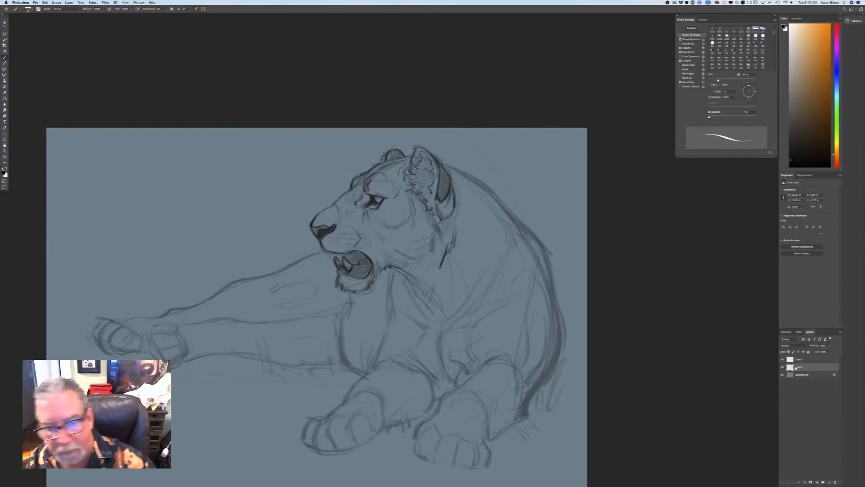
{"action": "left_click_drag", "start_coordinate": [431, 239], "coordinate": [431, 251]}
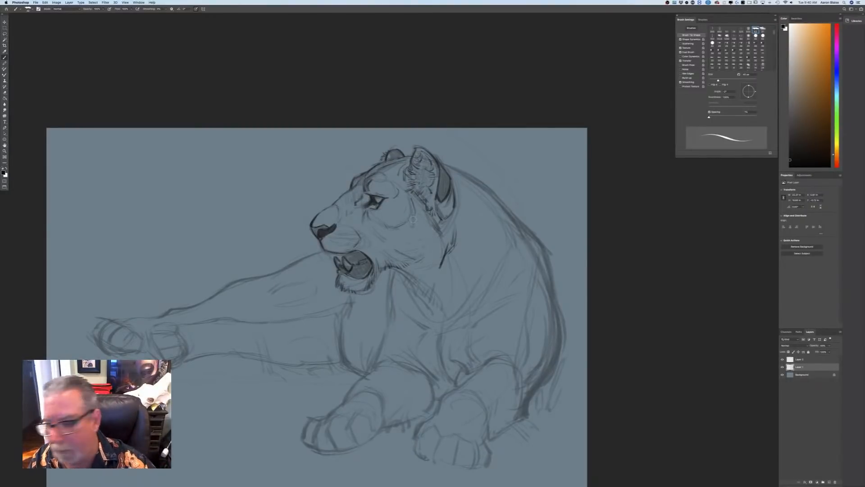
{"action": "left_click", "coordinate": [801, 359]}
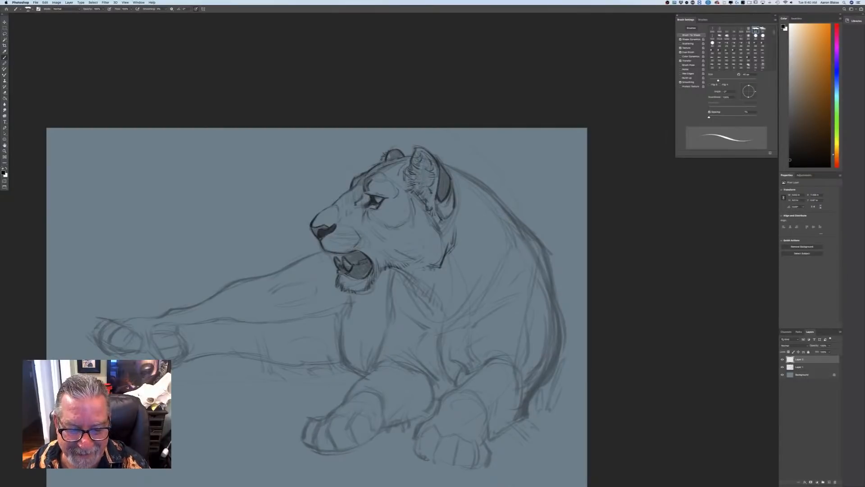
{"action": "left_click_drag", "start_coordinate": [432, 266], "coordinate": [421, 270]}
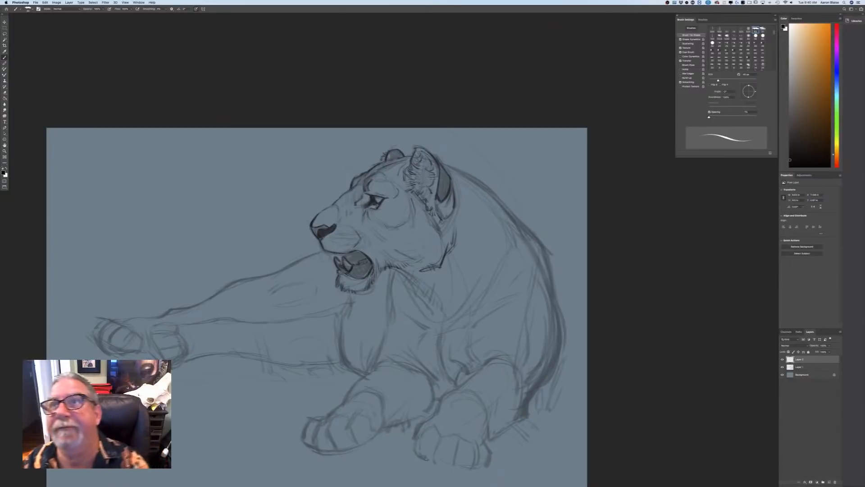
Draw the back contour from behind the ear over the shoulder and down to the base of the body
{"action": "left_click_drag", "start_coordinate": [446, 165], "coordinate": [503, 205]}
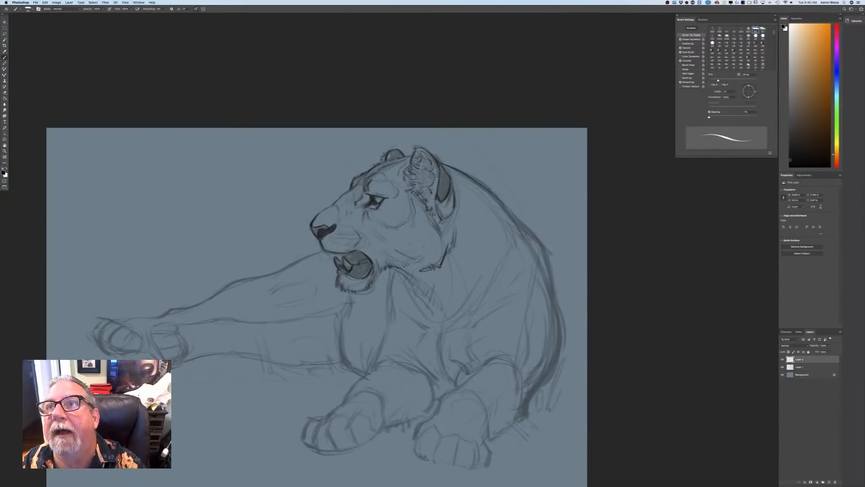
{"action": "mouse_move", "coordinate": [525, 231]}
{"action": "left_mouse_down"}
{"action": "mouse_move", "coordinate": [518, 222]}
{"action": "mouse_move", "coordinate": [542, 245]}
{"action": "mouse_move", "coordinate": [549, 275]}
{"action": "left_mouse_up"}
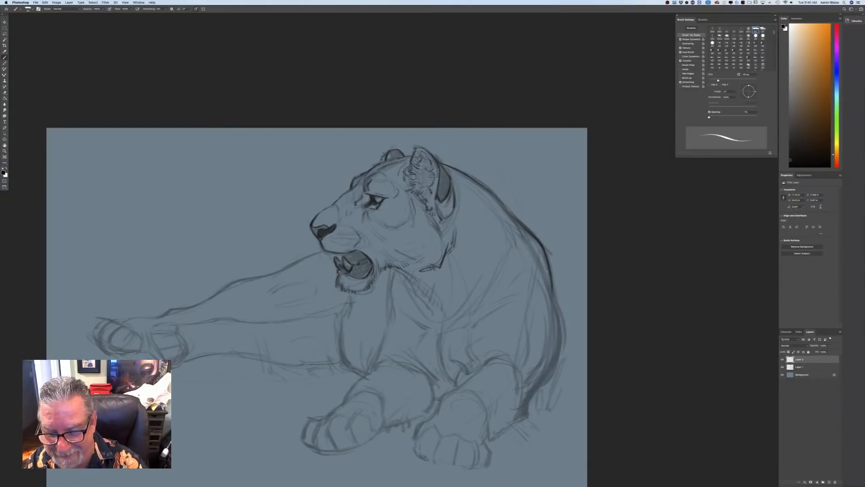
{"action": "mouse_move", "coordinate": [562, 342]}
{"action": "left_mouse_down"}
{"action": "mouse_move", "coordinate": [559, 323]}
{"action": "mouse_move", "coordinate": [554, 372]}
{"action": "left_mouse_up"}
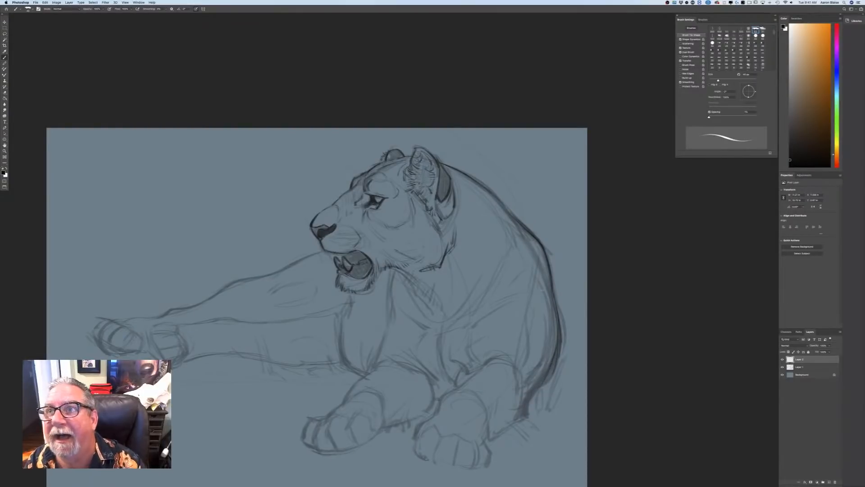
{"action": "mouse_move", "coordinate": [551, 289]}
{"action": "left_mouse_down"}
{"action": "mouse_move", "coordinate": [544, 372]}
{"action": "mouse_move", "coordinate": [525, 414]}
{"action": "mouse_move", "coordinate": [505, 426]}
{"action": "mouse_move", "coordinate": [515, 418]}
{"action": "left_mouse_up"}
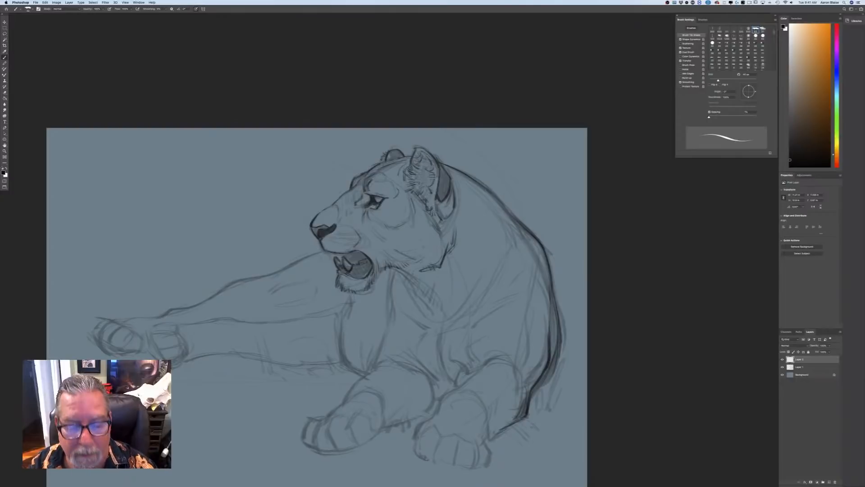
Add fur strokes beneath the jaw, draw the chest edge from the throat to the foreleg, and add chest strokes between the forelegs
{"action": "mouse_move", "coordinate": [415, 273]}
{"action": "left_mouse_down"}
{"action": "mouse_move", "coordinate": [433, 285]}
{"action": "mouse_move", "coordinate": [428, 305]}
{"action": "left_mouse_up"}
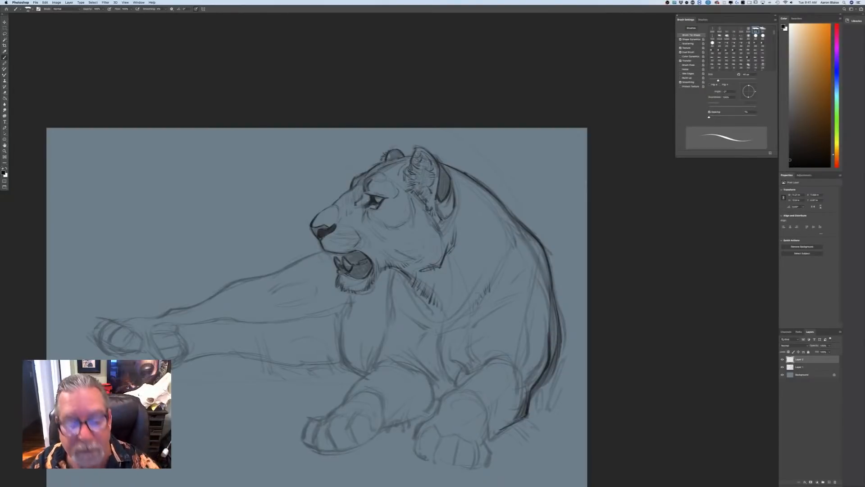
{"action": "left_click_drag", "start_coordinate": [393, 270], "coordinate": [380, 351]}
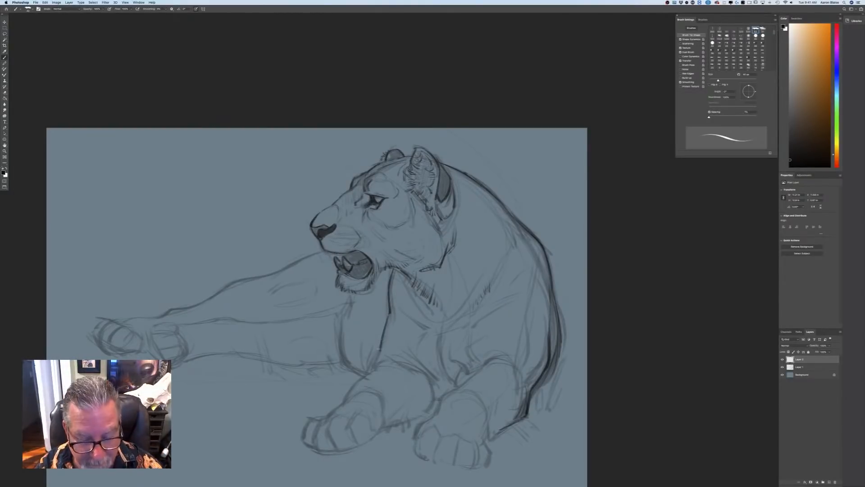
{"action": "left_click_drag", "start_coordinate": [379, 349], "coordinate": [368, 373]}
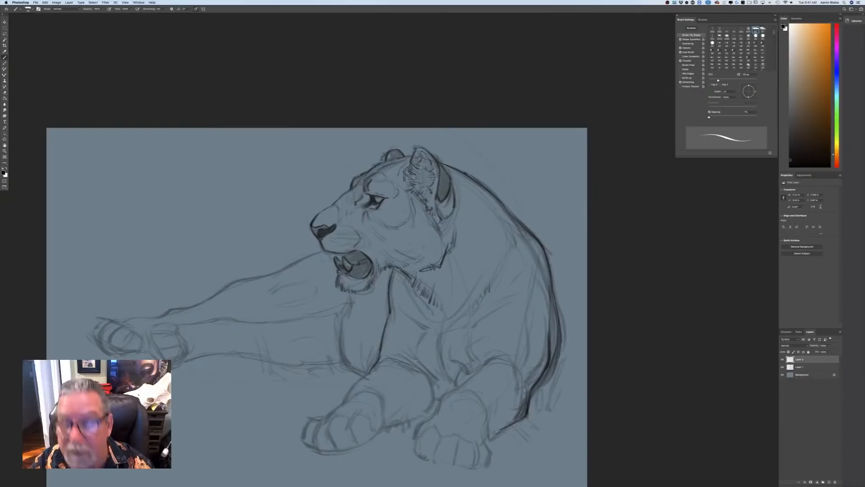
{"action": "left_click_drag", "start_coordinate": [419, 359], "coordinate": [434, 379]}
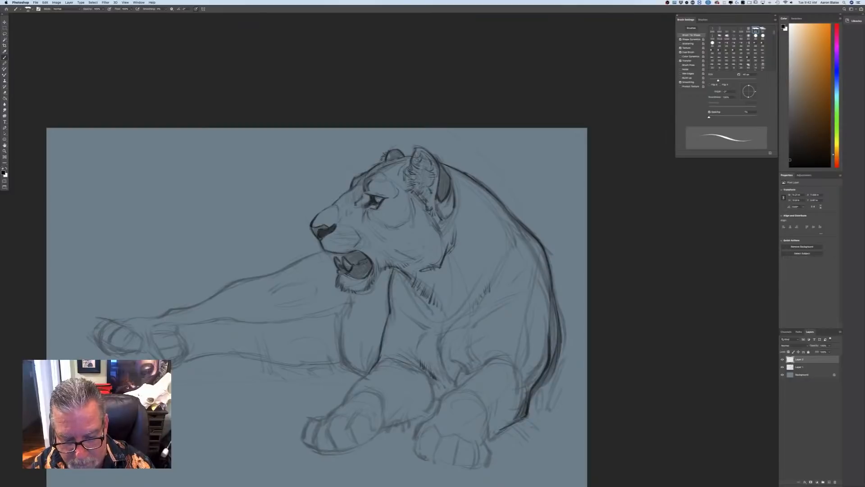
{"action": "left_click_drag", "start_coordinate": [444, 364], "coordinate": [453, 386]}
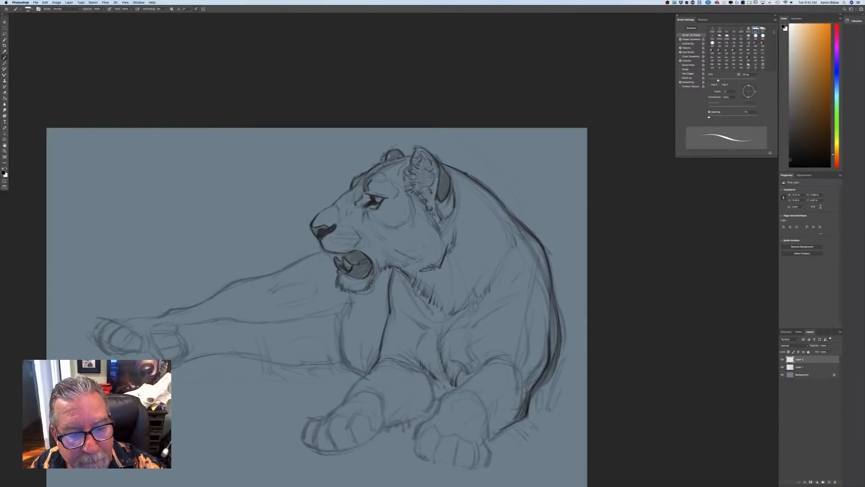
Darken the inner corner of the eye and draw the curved body contour from below the chin down to the far foreleg
{"action": "left_click_drag", "start_coordinate": [366, 206], "coordinate": [364, 204]}
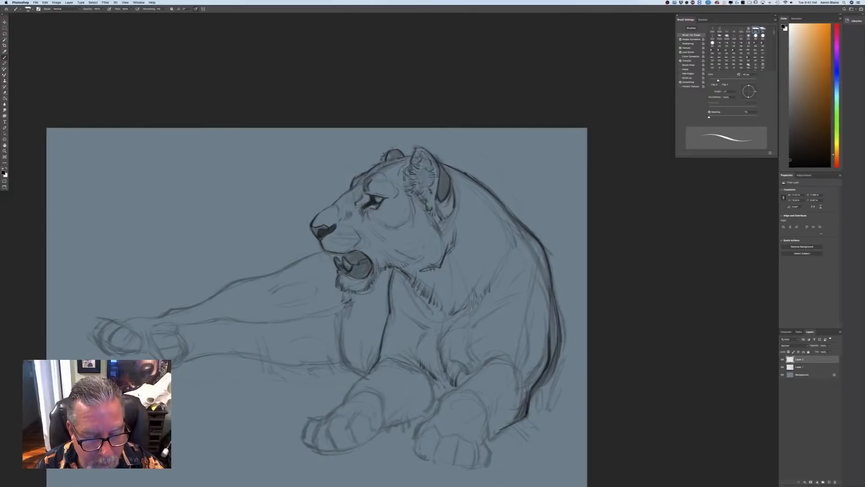
{"action": "left_click_drag", "start_coordinate": [338, 343], "coordinate": [339, 323]}
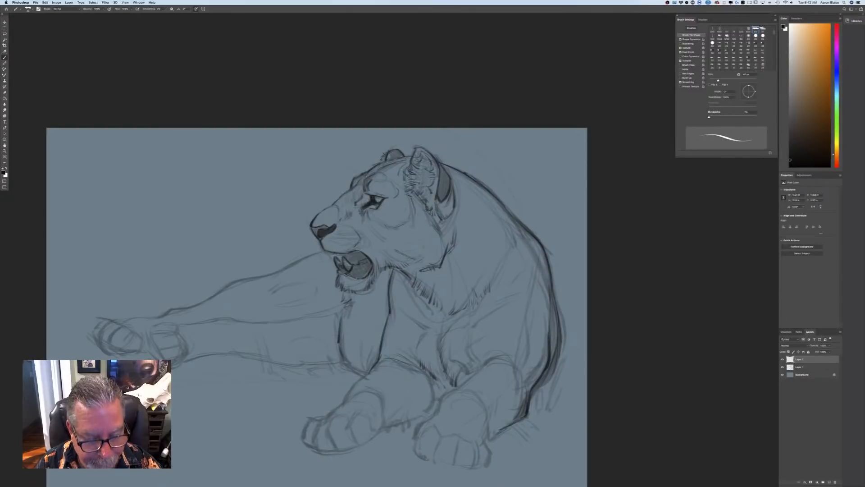
{"action": "left_click_drag", "start_coordinate": [343, 357], "coordinate": [354, 372]}
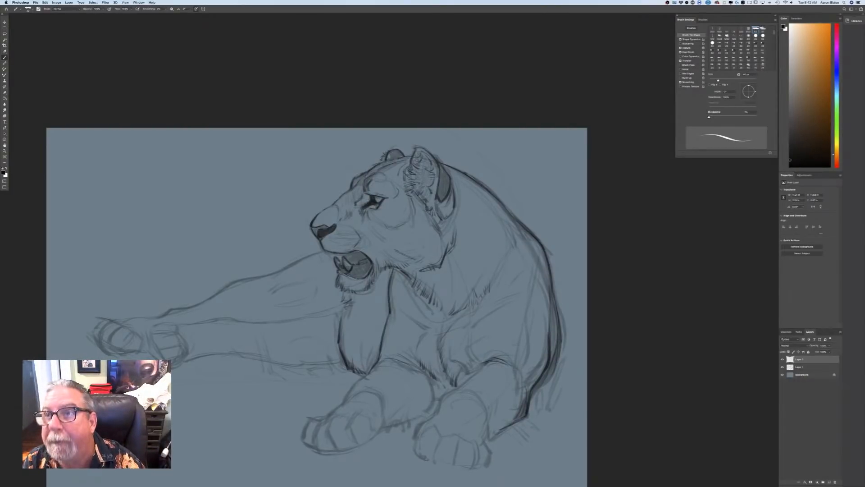
Darken the near elbow and chest creases, and outline the near foreleg's inner edge down to the paw
{"action": "left_click_drag", "start_coordinate": [521, 376], "coordinate": [526, 396]}
{"action": "left_click_drag", "start_coordinate": [538, 365], "coordinate": [526, 392]}
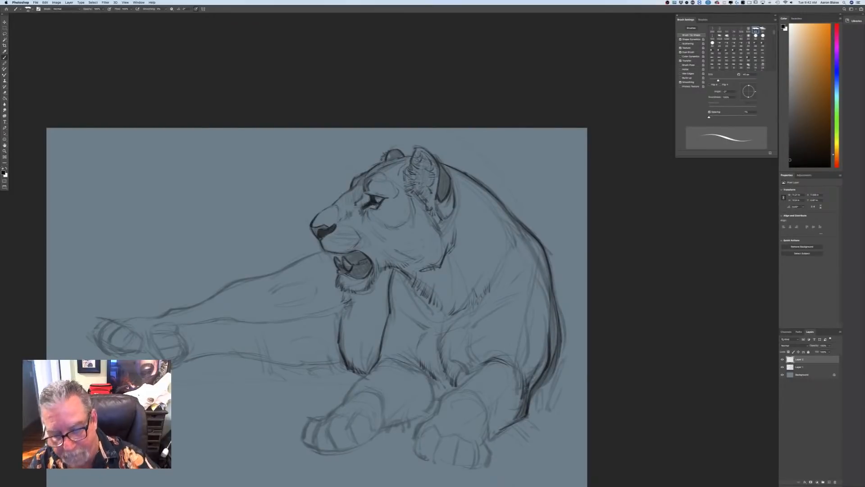
{"action": "left_click_drag", "start_coordinate": [457, 387], "coordinate": [467, 368]}
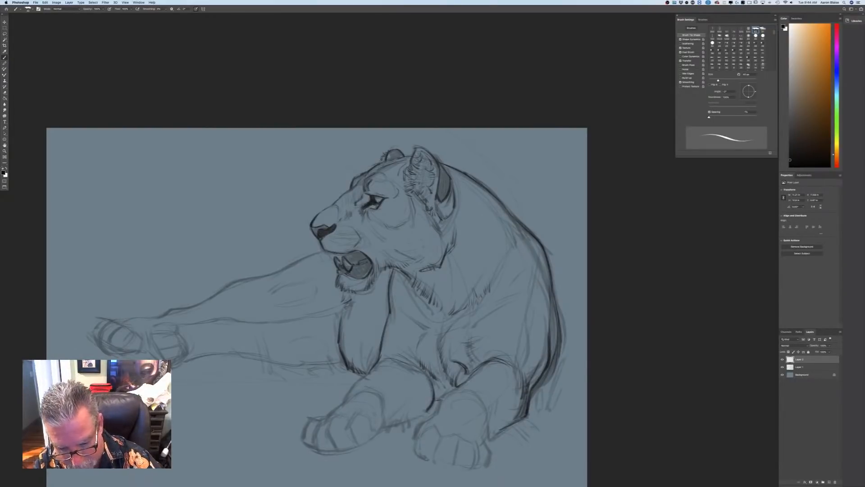
{"action": "mouse_move", "coordinate": [455, 389]}
{"action": "left_mouse_down"}
{"action": "mouse_move", "coordinate": [415, 433]}
{"action": "mouse_move", "coordinate": [433, 434]}
{"action": "left_mouse_up"}
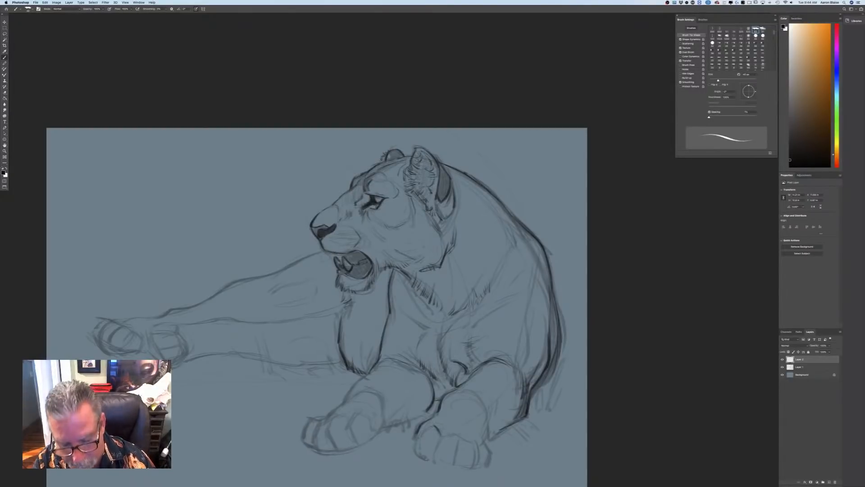
Draw the toes and lower outline of the near front paw, and define the wrist's outer edge
{"action": "mouse_move", "coordinate": [477, 444]}
{"action": "left_mouse_down"}
{"action": "mouse_move", "coordinate": [463, 470]}
{"action": "mouse_move", "coordinate": [455, 451]}
{"action": "mouse_move", "coordinate": [452, 466]}
{"action": "mouse_move", "coordinate": [461, 461]}
{"action": "mouse_move", "coordinate": [447, 455]}
{"action": "left_mouse_up"}
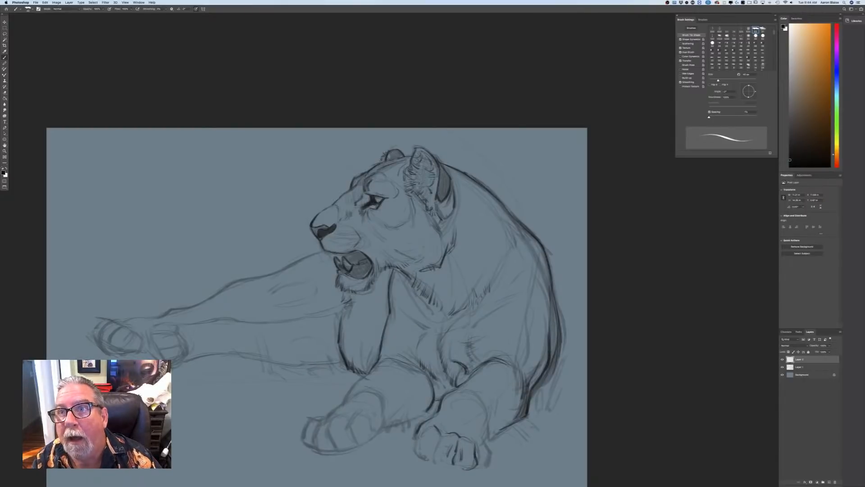
{"action": "left_click_drag", "start_coordinate": [433, 459], "coordinate": [445, 465]}
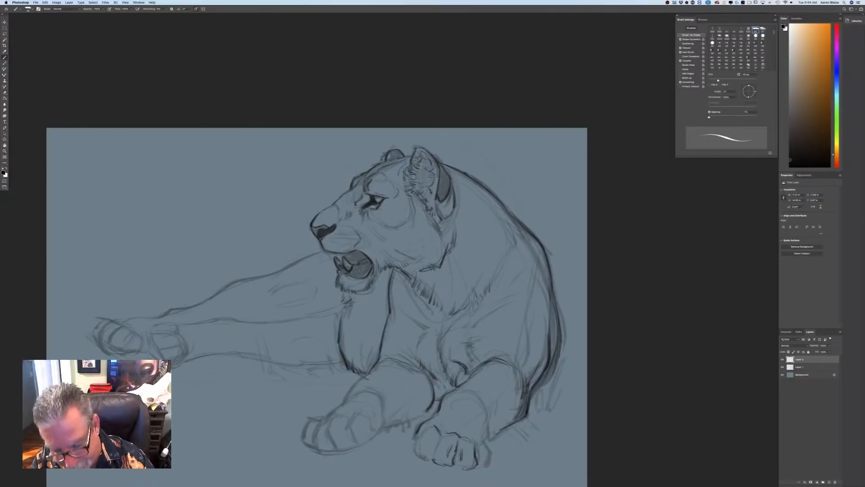
{"action": "mouse_move", "coordinate": [478, 459]}
{"action": "left_mouse_down"}
{"action": "mouse_move", "coordinate": [483, 448]}
{"action": "mouse_move", "coordinate": [492, 454]}
{"action": "mouse_move", "coordinate": [486, 466]}
{"action": "left_mouse_up"}
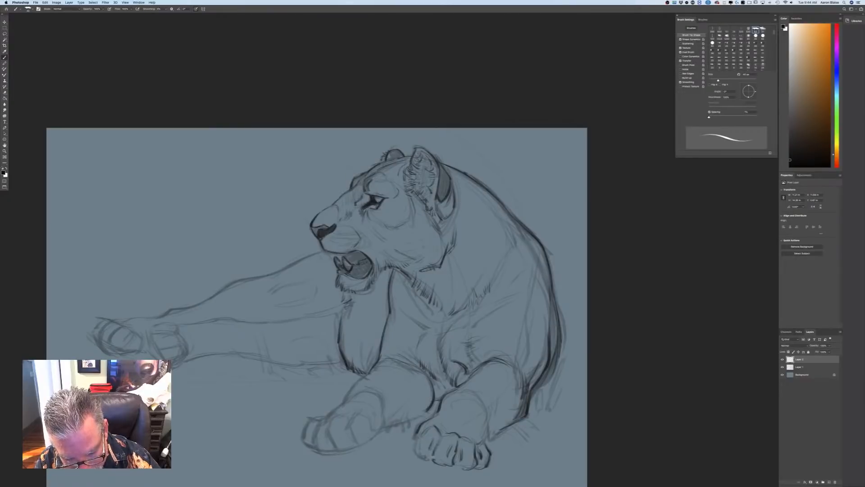
{"action": "mouse_move", "coordinate": [428, 459]}
{"action": "left_mouse_down"}
{"action": "mouse_move", "coordinate": [416, 452]}
{"action": "mouse_move", "coordinate": [423, 431]}
{"action": "mouse_move", "coordinate": [415, 452]}
{"action": "left_mouse_up"}
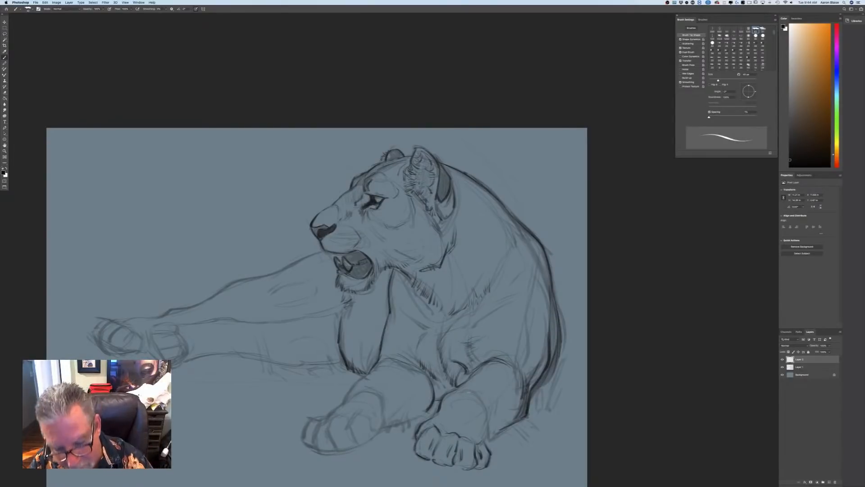
{"action": "left_click_drag", "start_coordinate": [481, 402], "coordinate": [488, 445]}
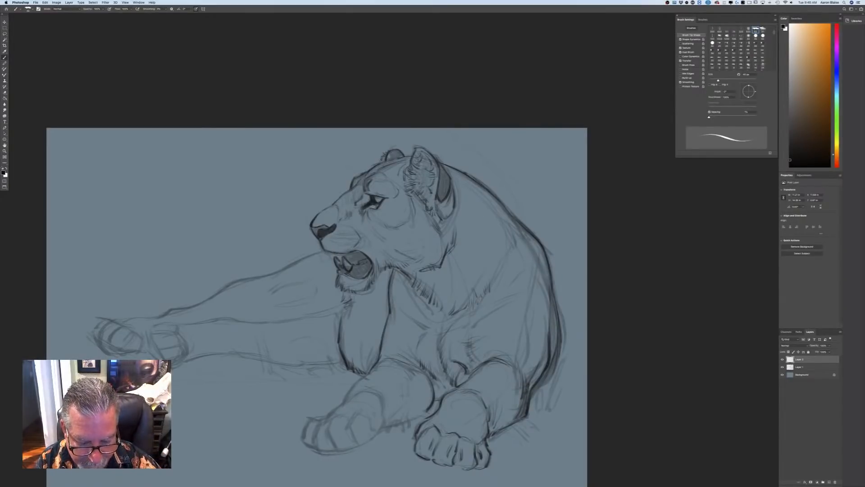
Draw the far foreleg's contours and wrist shading, outline its paw and toes, and reinforce the top of the forearm
{"action": "left_click_drag", "start_coordinate": [396, 397], "coordinate": [384, 418]}
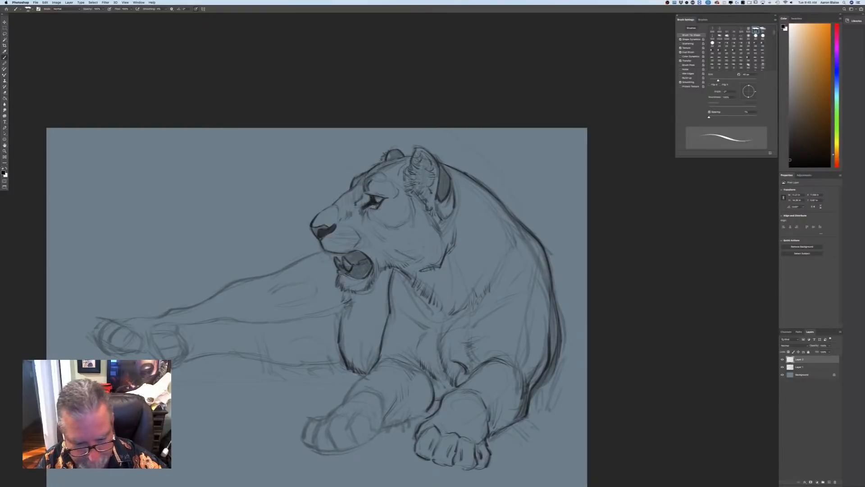
{"action": "mouse_move", "coordinate": [364, 376]}
{"action": "left_mouse_down"}
{"action": "mouse_move", "coordinate": [344, 399]}
{"action": "mouse_move", "coordinate": [378, 396]}
{"action": "mouse_move", "coordinate": [347, 400]}
{"action": "left_mouse_up"}
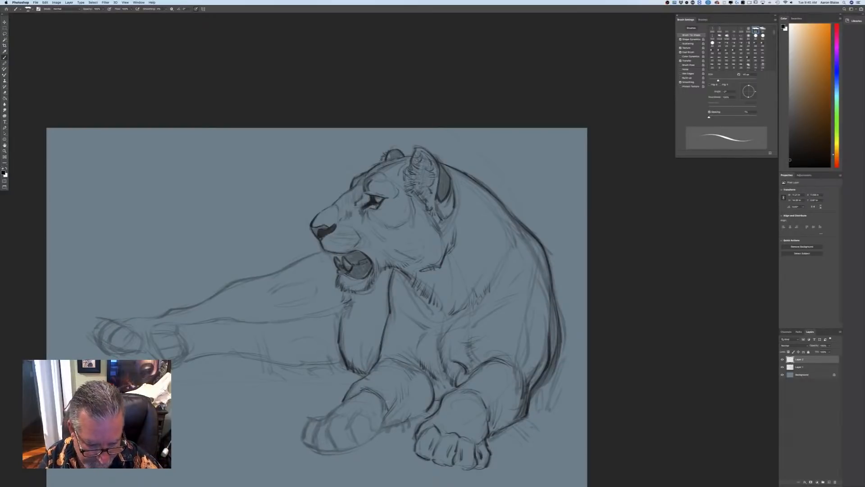
{"action": "left_click_drag", "start_coordinate": [390, 407], "coordinate": [377, 423]}
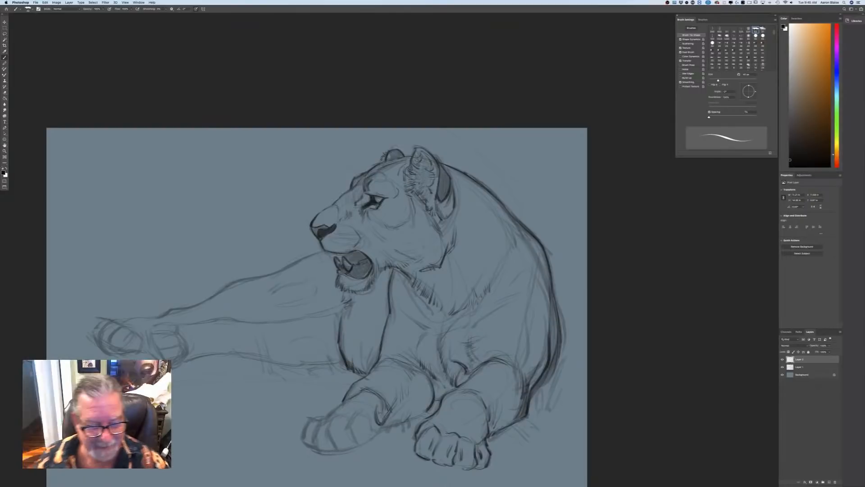
{"action": "left_click_drag", "start_coordinate": [375, 405], "coordinate": [380, 427]}
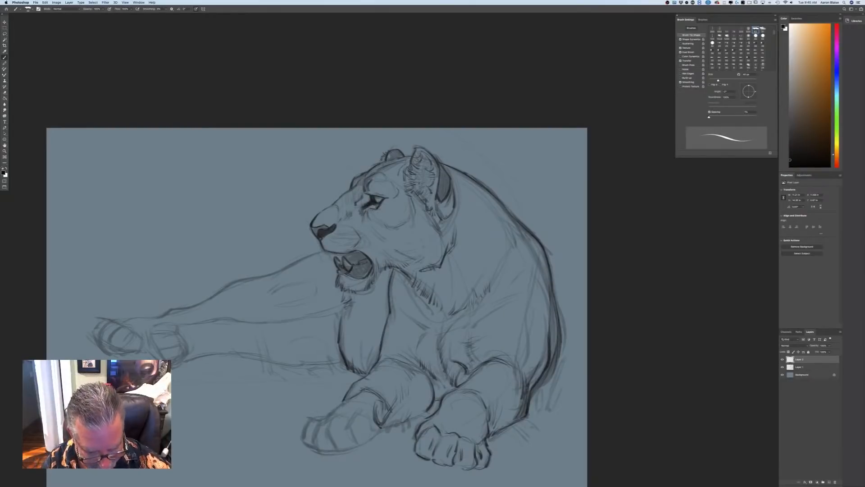
{"action": "mouse_move", "coordinate": [344, 401]}
{"action": "left_mouse_down"}
{"action": "mouse_move", "coordinate": [309, 417]}
{"action": "mouse_move", "coordinate": [302, 435]}
{"action": "mouse_move", "coordinate": [314, 441]}
{"action": "mouse_move", "coordinate": [328, 423]}
{"action": "mouse_move", "coordinate": [320, 418]}
{"action": "mouse_move", "coordinate": [342, 416]}
{"action": "mouse_move", "coordinate": [327, 418]}
{"action": "mouse_move", "coordinate": [332, 452]}
{"action": "left_mouse_up"}
{"action": "mouse_move", "coordinate": [359, 414]}
{"action": "left_mouse_down"}
{"action": "mouse_move", "coordinate": [350, 422]}
{"action": "mouse_move", "coordinate": [368, 416]}
{"action": "mouse_move", "coordinate": [355, 442]}
{"action": "mouse_move", "coordinate": [369, 438]}
{"action": "left_mouse_up"}
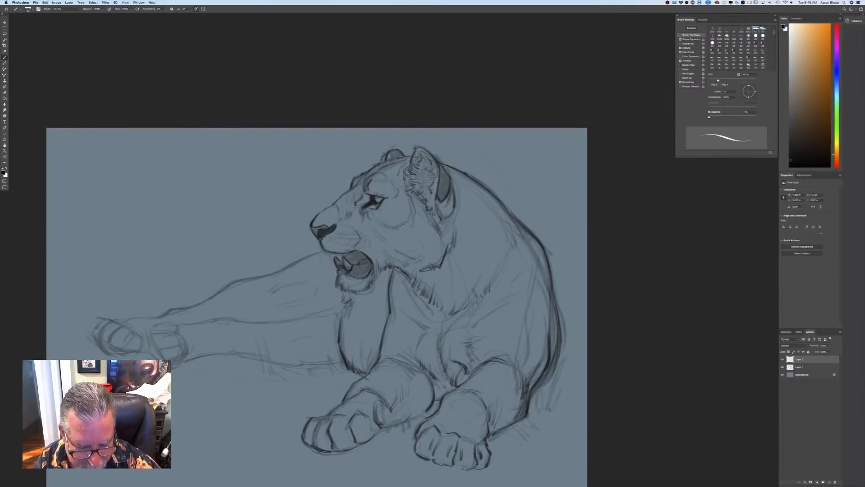
{"action": "left_click_drag", "start_coordinate": [394, 414], "coordinate": [384, 425]}
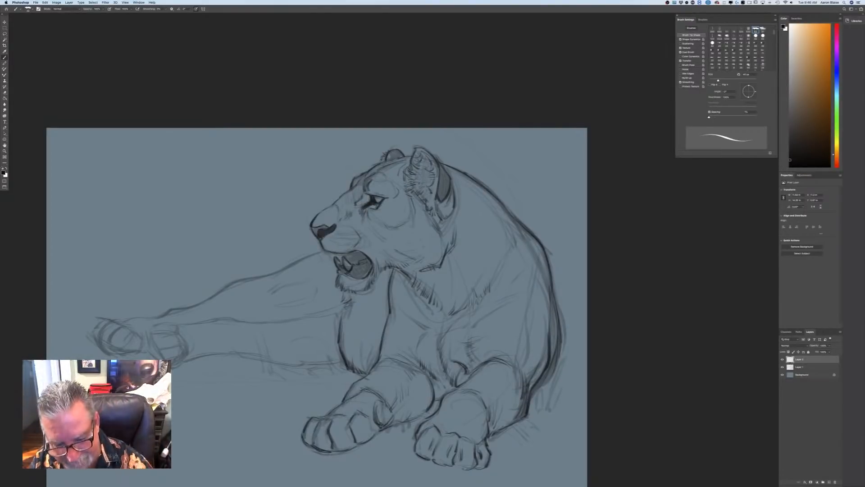
{"action": "left_click_drag", "start_coordinate": [388, 359], "coordinate": [403, 356]}
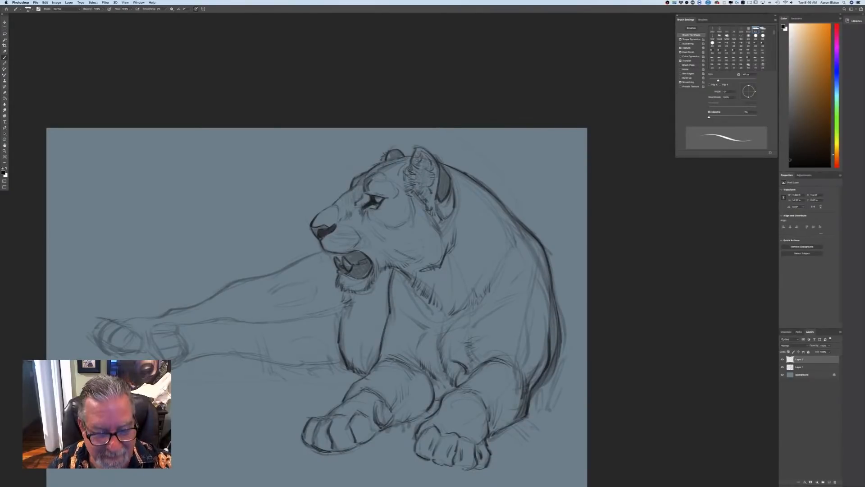
Draw the far hind leg's upper and lower contours from behind the chin toward the hind paws
{"action": "left_click_drag", "start_coordinate": [300, 317], "coordinate": [337, 309]}
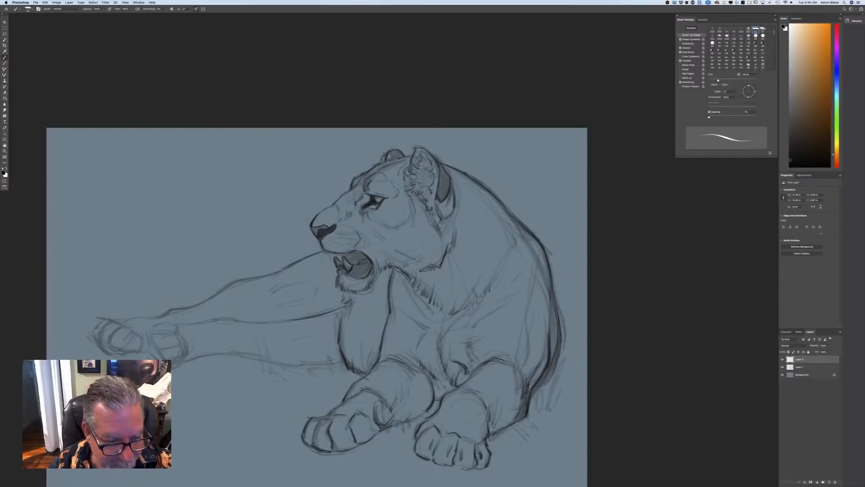
{"action": "left_click_drag", "start_coordinate": [267, 275], "coordinate": [288, 267]}
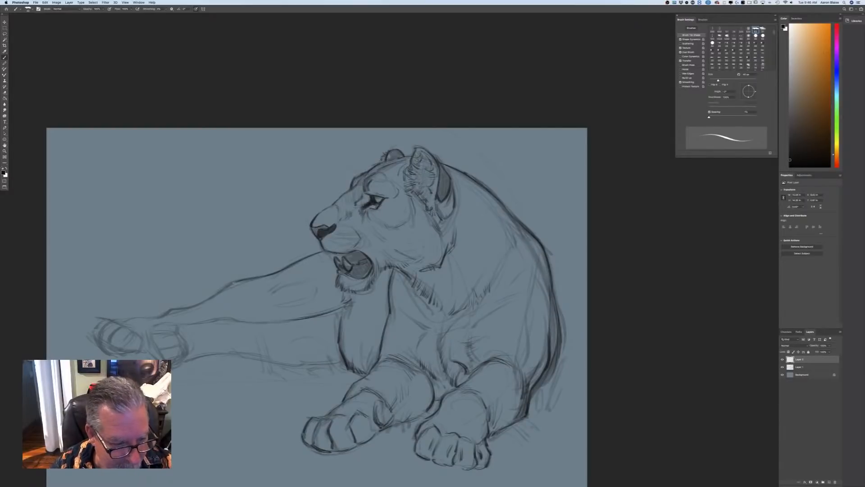
{"action": "left_click_drag", "start_coordinate": [231, 283], "coordinate": [175, 308]}
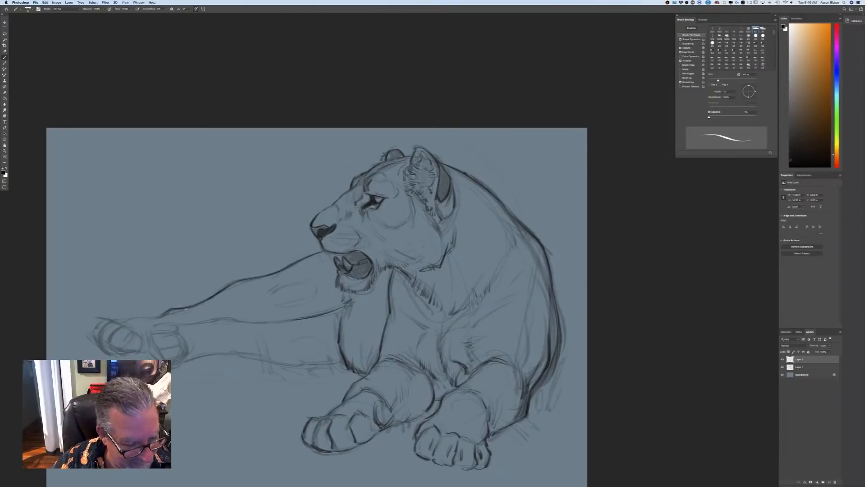
{"action": "left_click_drag", "start_coordinate": [183, 311], "coordinate": [170, 314]}
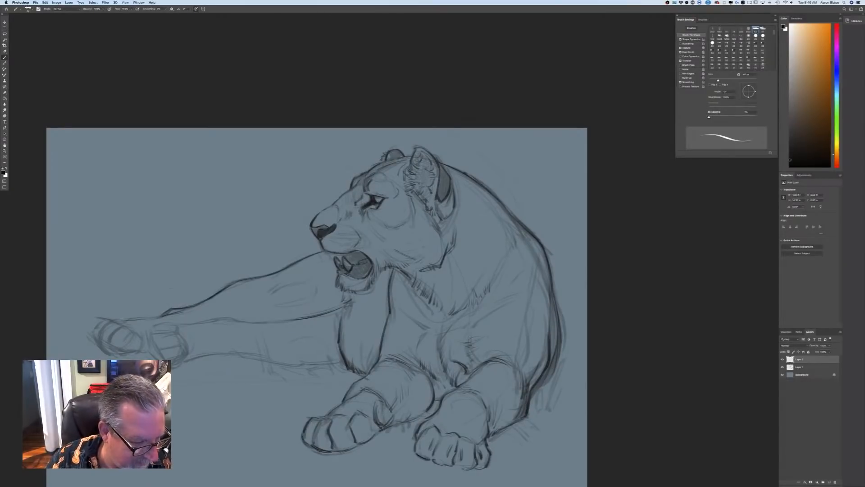
Outline both hind paws and define their toes
{"action": "mouse_move", "coordinate": [109, 318]}
{"action": "left_mouse_down"}
{"action": "mouse_move", "coordinate": [132, 330]}
{"action": "mouse_move", "coordinate": [102, 322]}
{"action": "mouse_move", "coordinate": [93, 330]}
{"action": "mouse_move", "coordinate": [100, 346]}
{"action": "mouse_move", "coordinate": [112, 336]}
{"action": "mouse_move", "coordinate": [102, 329]}
{"action": "mouse_move", "coordinate": [111, 344]}
{"action": "left_mouse_up"}
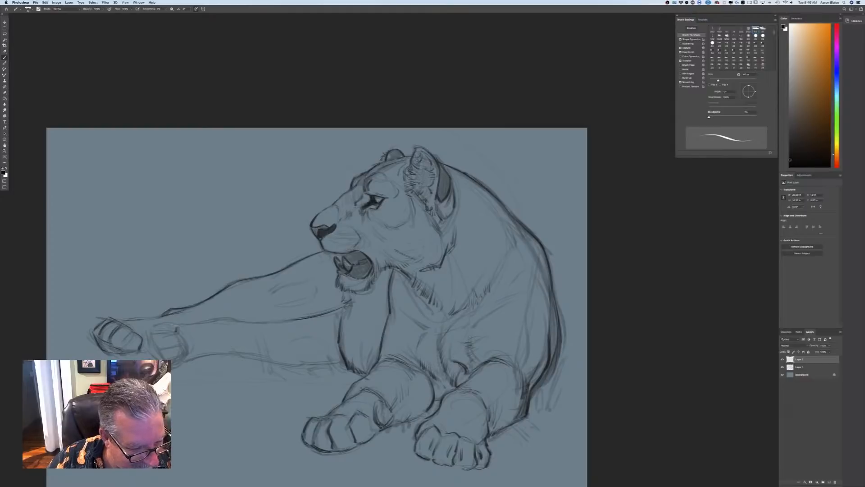
{"action": "mouse_move", "coordinate": [153, 327]}
{"action": "left_mouse_down"}
{"action": "mouse_move", "coordinate": [174, 323]}
{"action": "mouse_move", "coordinate": [180, 344]}
{"action": "left_mouse_up"}
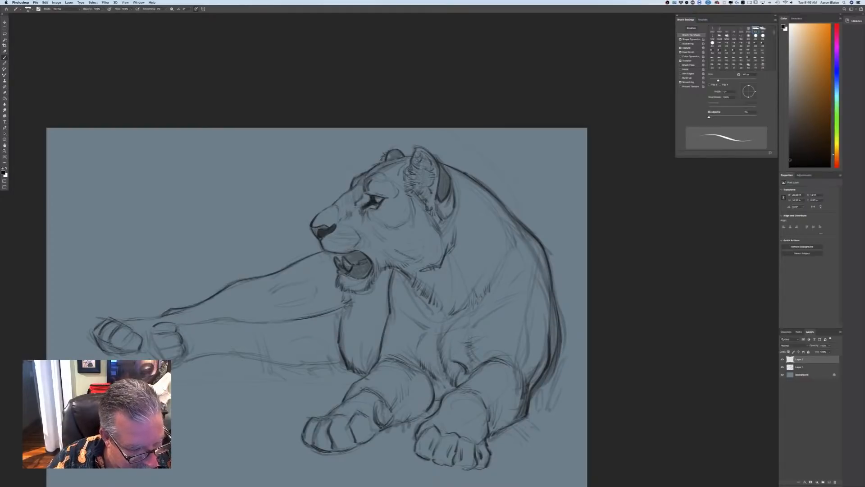
{"action": "left_click_drag", "start_coordinate": [152, 332], "coordinate": [155, 345]}
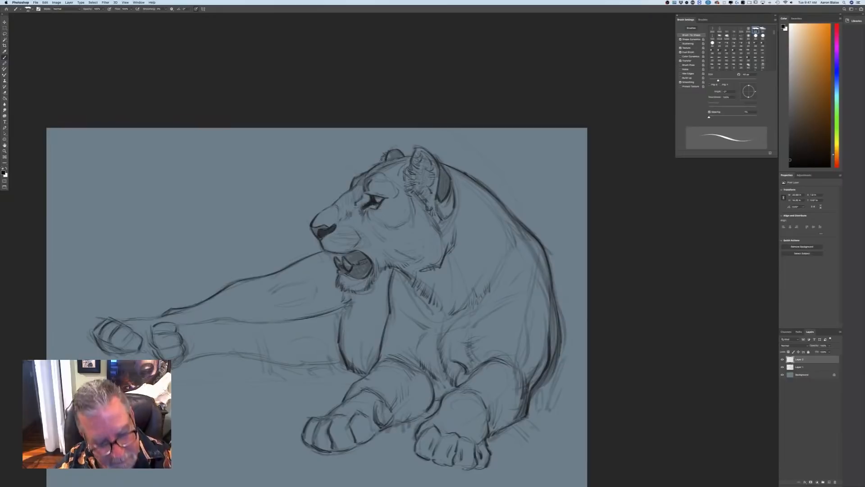
Draw the near hind leg's upper and lower edges, with a hock stroke and belly fur beside the foreleg
{"action": "mouse_move", "coordinate": [242, 321]}
{"action": "left_mouse_down"}
{"action": "mouse_move", "coordinate": [270, 323]}
{"action": "mouse_move", "coordinate": [182, 325]}
{"action": "mouse_move", "coordinate": [221, 347]}
{"action": "left_mouse_up"}
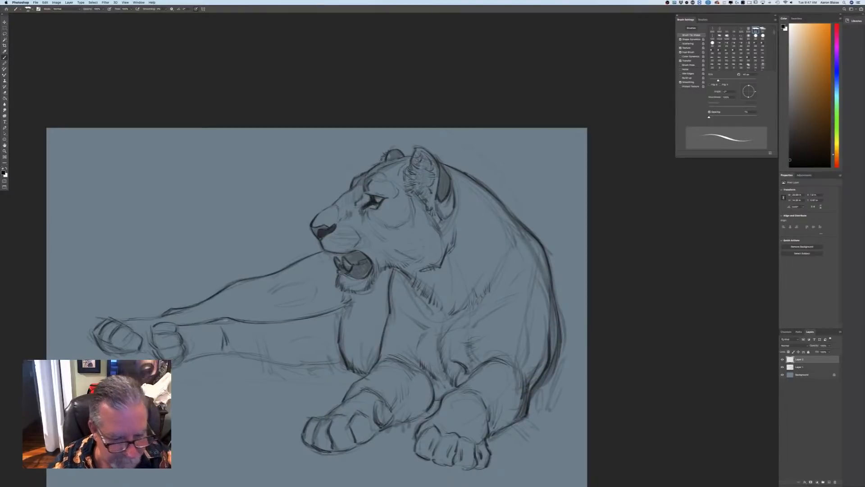
{"action": "mouse_move", "coordinate": [341, 357]}
{"action": "left_mouse_down"}
{"action": "mouse_move", "coordinate": [298, 371]}
{"action": "mouse_move", "coordinate": [270, 360]}
{"action": "left_mouse_up"}
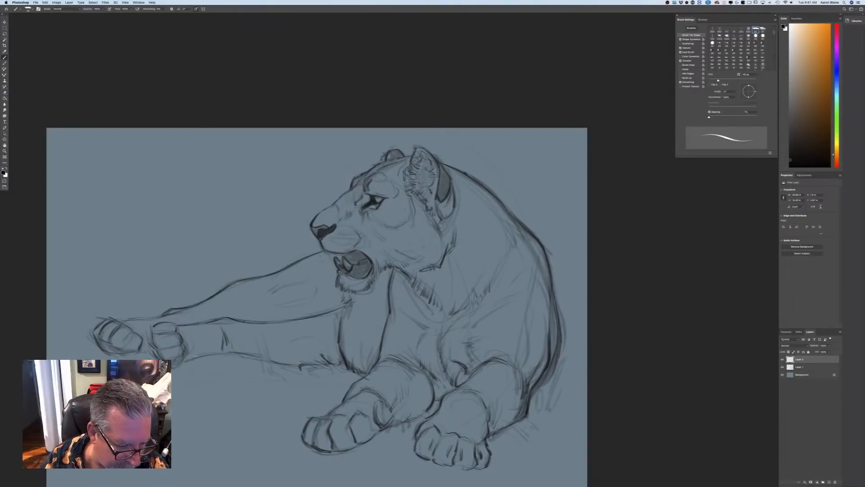
{"action": "left_click_drag", "start_coordinate": [185, 362], "coordinate": [233, 352]}
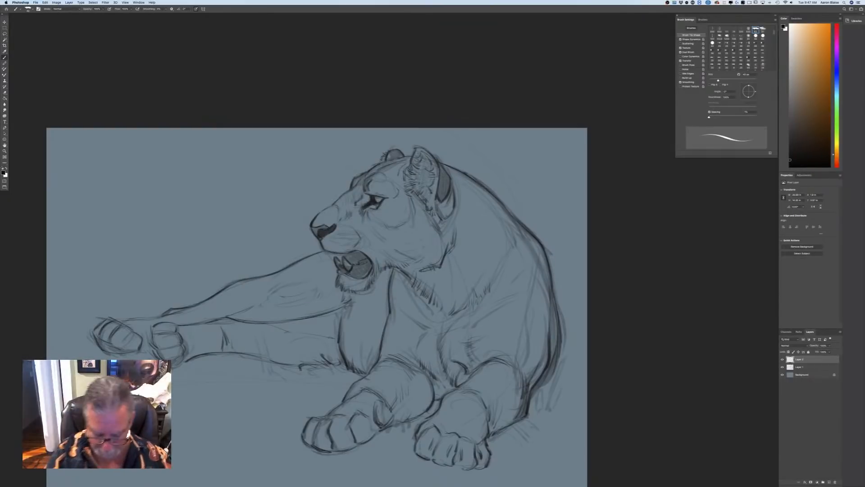
Create a new layer directly above the Background layer, beneath the sketch layers
{"action": "scroll", "coordinate": [434, 399], "scroll_direction": "down", "scroll_amount": 2}
{"action": "scroll", "coordinate": [432, 252], "scroll_direction": "up", "scroll_amount": 2}
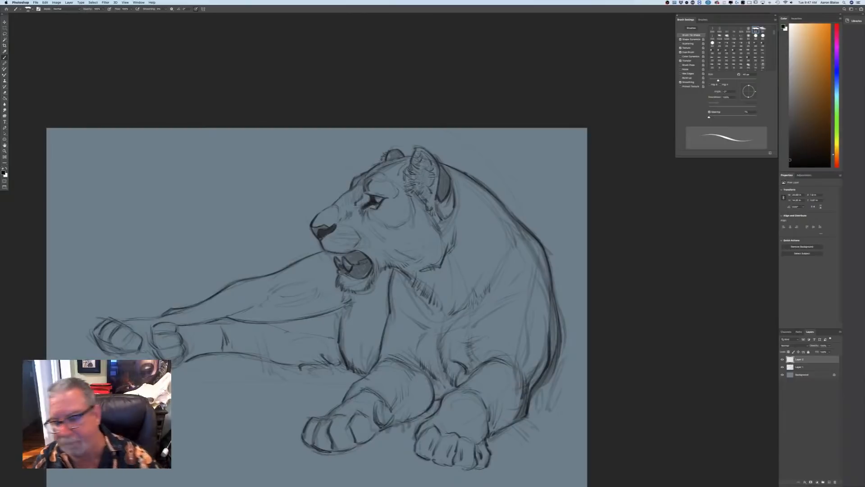
{"action": "left_click", "coordinate": [801, 377]}
{"action": "left_click", "coordinate": [824, 482]}
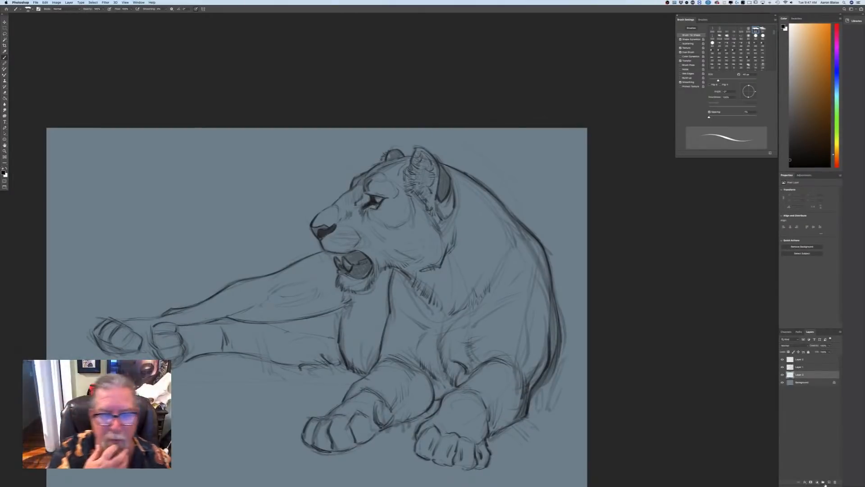
Set the foreground colour to a muted sandy tan for the lioness's fur
{"action": "left_click", "coordinate": [5, 173]}
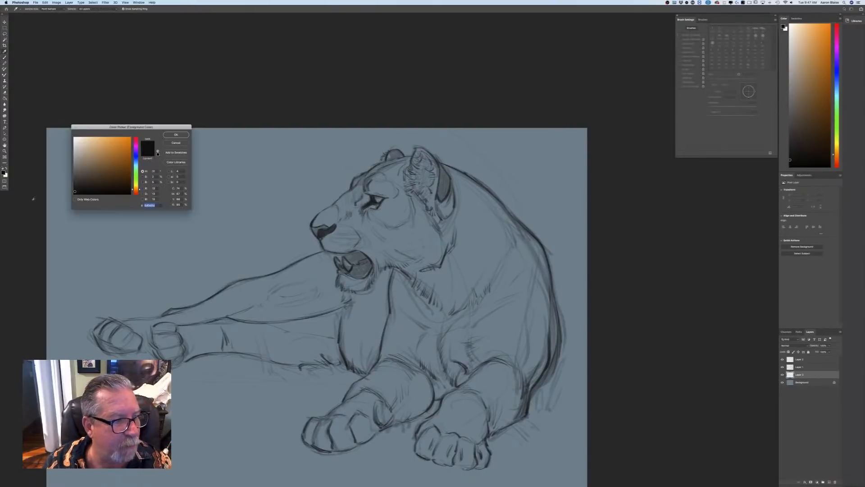
{"action": "left_click_drag", "start_coordinate": [138, 188], "coordinate": [137, 188]}
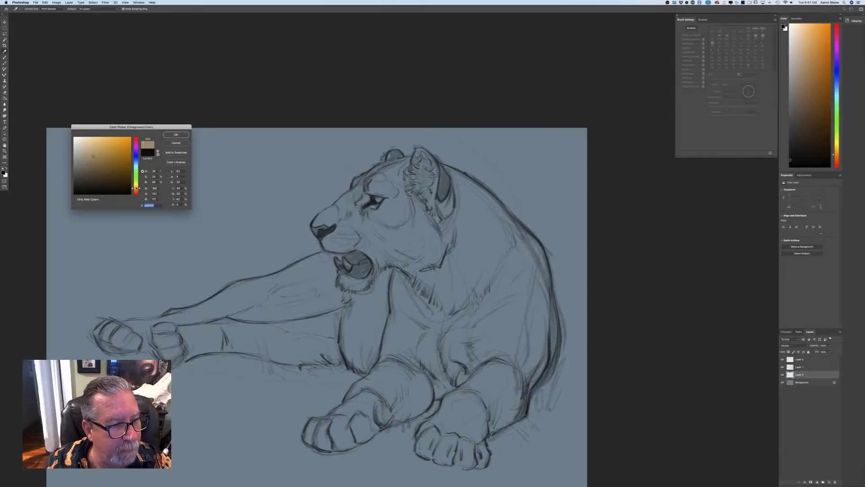
{"action": "left_click_drag", "start_coordinate": [136, 188], "coordinate": [135, 189]}
{"action": "left_click", "coordinate": [97, 150]}
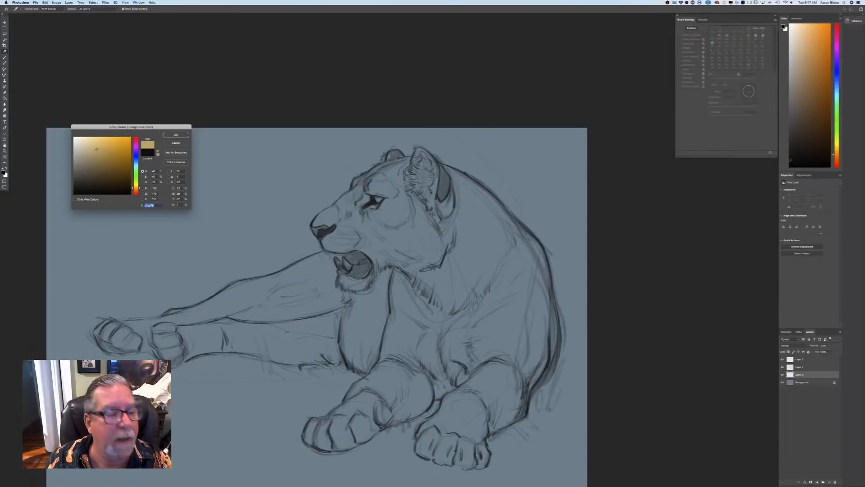
{"action": "left_click", "coordinate": [176, 134]}
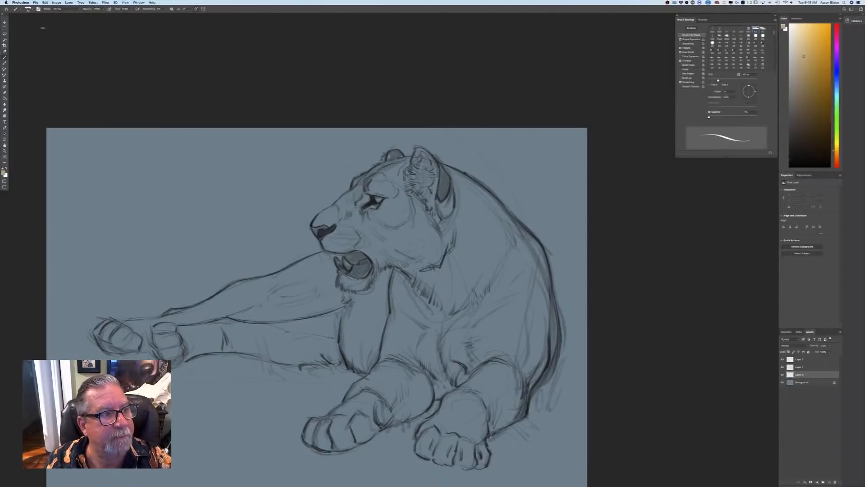
Turn off the brush's Transfer dynamics and paint a vertical tan stroke down the lioness's shoulder on the new layer
{"action": "left_click", "coordinate": [27, 10]}
{"action": "left_click", "coordinate": [181, 77]}
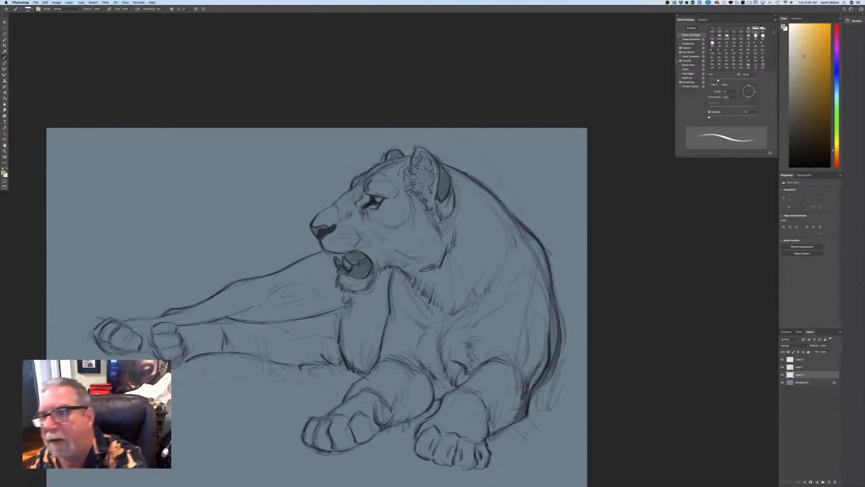
{"action": "left_click", "coordinate": [681, 60]}
{"action": "left_click_drag", "start_coordinate": [479, 236], "coordinate": [483, 307]}
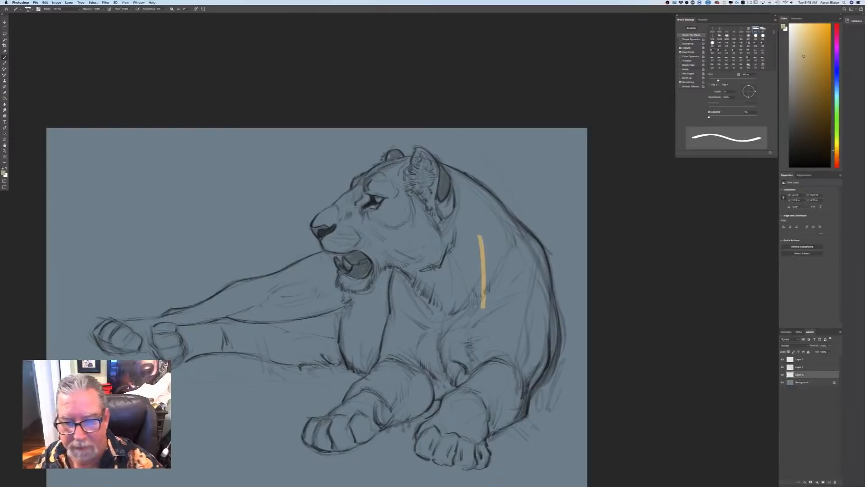
Enlarge the brush considerably for filling in the lioness's body with the tan colour
{"action": "key", "text": "bracketright"}
{"action": "key", "text": "bracketright"}
{"action": "key", "text": "bracketright"}
{"action": "key", "text": "bracketright"}
{"action": "key", "text": "bracketright"}
{"action": "key", "text": "bracketright"}
{"action": "key", "text": "bracketright"}
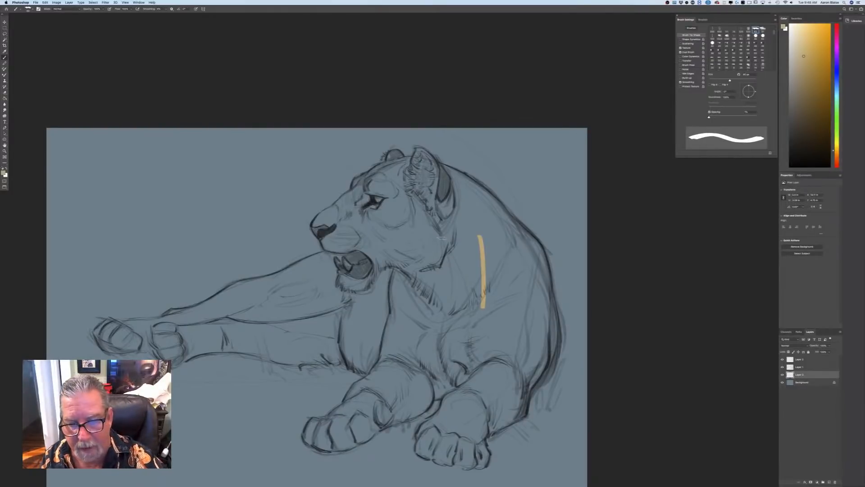
Block in the lioness's neck, back, shoulder, chest and both front legs with an opaque flat tan base colour
{"action": "mouse_move", "coordinate": [460, 212]}
{"action": "left_mouse_down"}
{"action": "mouse_move", "coordinate": [458, 256]}
{"action": "mouse_move", "coordinate": [438, 280]}
{"action": "mouse_move", "coordinate": [490, 298]}
{"action": "mouse_move", "coordinate": [511, 270]}
{"action": "mouse_move", "coordinate": [513, 233]}
{"action": "mouse_move", "coordinate": [467, 183]}
{"action": "mouse_move", "coordinate": [427, 163]}
{"action": "mouse_move", "coordinate": [463, 188]}
{"action": "mouse_move", "coordinate": [438, 220]}
{"action": "left_mouse_up"}
{"action": "left_click_drag", "start_coordinate": [436, 183], "coordinate": [430, 250]}
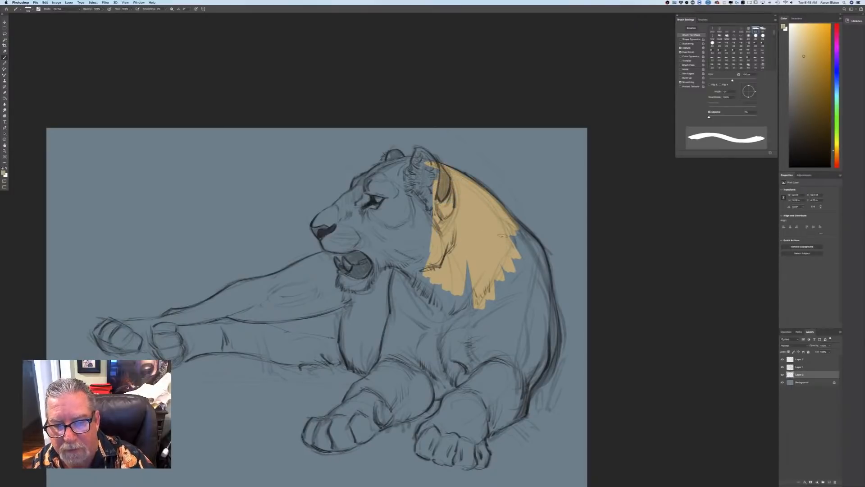
{"action": "mouse_move", "coordinate": [504, 236]}
{"action": "left_mouse_down"}
{"action": "mouse_move", "coordinate": [528, 261]}
{"action": "mouse_move", "coordinate": [530, 243]}
{"action": "mouse_move", "coordinate": [536, 248]}
{"action": "mouse_move", "coordinate": [551, 346]}
{"action": "mouse_move", "coordinate": [514, 413]}
{"action": "mouse_move", "coordinate": [480, 432]}
{"action": "mouse_move", "coordinate": [490, 433]}
{"action": "mouse_move", "coordinate": [511, 403]}
{"action": "mouse_move", "coordinate": [500, 376]}
{"action": "mouse_move", "coordinate": [473, 417]}
{"action": "left_mouse_up"}
{"action": "mouse_move", "coordinate": [499, 380]}
{"action": "left_mouse_down"}
{"action": "mouse_move", "coordinate": [469, 403]}
{"action": "mouse_move", "coordinate": [479, 365]}
{"action": "mouse_move", "coordinate": [462, 353]}
{"action": "mouse_move", "coordinate": [444, 383]}
{"action": "mouse_move", "coordinate": [426, 392]}
{"action": "mouse_move", "coordinate": [444, 396]}
{"action": "mouse_move", "coordinate": [441, 421]}
{"action": "mouse_move", "coordinate": [428, 428]}
{"action": "mouse_move", "coordinate": [434, 412]}
{"action": "mouse_move", "coordinate": [421, 436]}
{"action": "mouse_move", "coordinate": [462, 423]}
{"action": "mouse_move", "coordinate": [478, 444]}
{"action": "mouse_move", "coordinate": [481, 434]}
{"action": "mouse_move", "coordinate": [482, 464]}
{"action": "mouse_move", "coordinate": [462, 465]}
{"action": "mouse_move", "coordinate": [471, 453]}
{"action": "mouse_move", "coordinate": [442, 461]}
{"action": "mouse_move", "coordinate": [422, 443]}
{"action": "mouse_move", "coordinate": [423, 452]}
{"action": "left_mouse_up"}
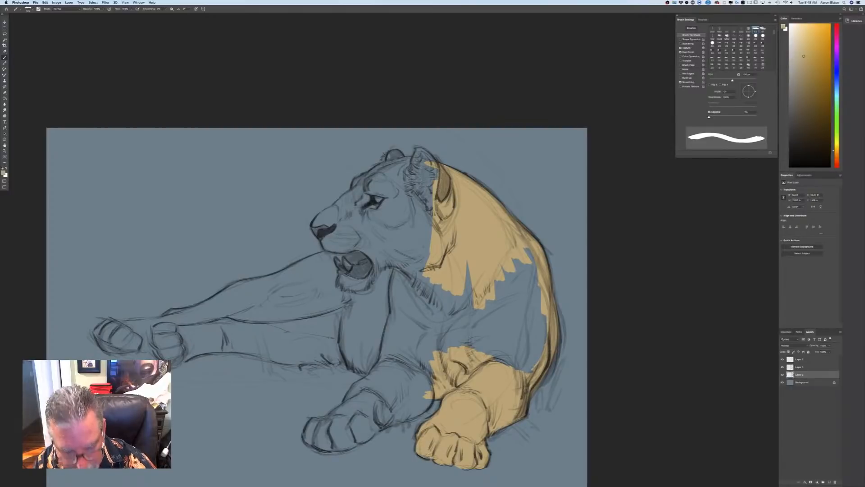
{"action": "mouse_move", "coordinate": [481, 301]}
{"action": "left_mouse_down"}
{"action": "mouse_move", "coordinate": [473, 349]}
{"action": "mouse_move", "coordinate": [493, 289]}
{"action": "mouse_move", "coordinate": [505, 356]}
{"action": "mouse_move", "coordinate": [513, 270]}
{"action": "mouse_move", "coordinate": [523, 351]}
{"action": "mouse_move", "coordinate": [534, 250]}
{"action": "mouse_move", "coordinate": [466, 343]}
{"action": "mouse_move", "coordinate": [453, 295]}
{"action": "mouse_move", "coordinate": [435, 358]}
{"action": "mouse_move", "coordinate": [408, 268]}
{"action": "mouse_move", "coordinate": [394, 336]}
{"action": "mouse_move", "coordinate": [383, 261]}
{"action": "mouse_move", "coordinate": [365, 322]}
{"action": "mouse_move", "coordinate": [352, 284]}
{"action": "mouse_move", "coordinate": [340, 324]}
{"action": "mouse_move", "coordinate": [387, 351]}
{"action": "mouse_move", "coordinate": [396, 331]}
{"action": "mouse_move", "coordinate": [399, 368]}
{"action": "mouse_move", "coordinate": [359, 368]}
{"action": "mouse_move", "coordinate": [337, 326]}
{"action": "left_mouse_up"}
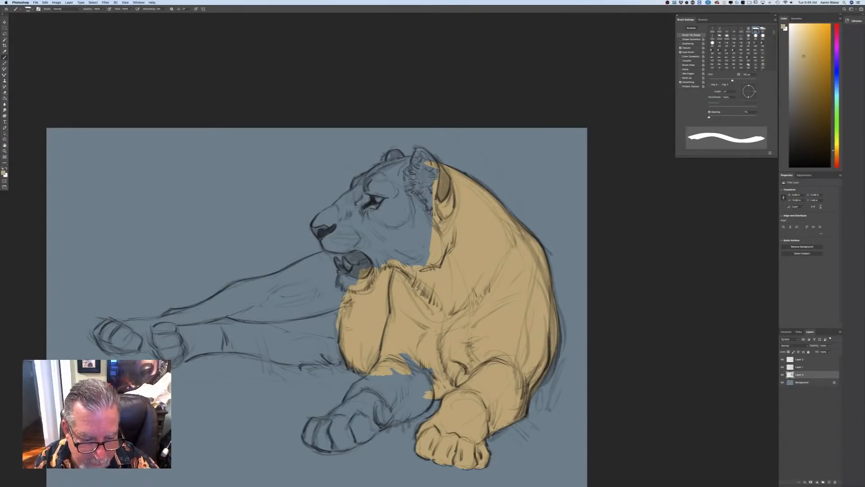
{"action": "mouse_move", "coordinate": [396, 370]}
{"action": "left_mouse_down"}
{"action": "mouse_move", "coordinate": [419, 396]}
{"action": "mouse_move", "coordinate": [428, 377]}
{"action": "mouse_move", "coordinate": [399, 416]}
{"action": "mouse_move", "coordinate": [419, 404]}
{"action": "mouse_move", "coordinate": [397, 405]}
{"action": "mouse_move", "coordinate": [387, 383]}
{"action": "mouse_move", "coordinate": [360, 392]}
{"action": "mouse_move", "coordinate": [362, 378]}
{"action": "mouse_move", "coordinate": [345, 410]}
{"action": "mouse_move", "coordinate": [380, 423]}
{"action": "mouse_move", "coordinate": [400, 408]}
{"action": "mouse_move", "coordinate": [388, 421]}
{"action": "mouse_move", "coordinate": [408, 413]}
{"action": "mouse_move", "coordinate": [344, 440]}
{"action": "mouse_move", "coordinate": [334, 421]}
{"action": "mouse_move", "coordinate": [345, 411]}
{"action": "mouse_move", "coordinate": [327, 419]}
{"action": "mouse_move", "coordinate": [335, 407]}
{"action": "mouse_move", "coordinate": [306, 434]}
{"action": "mouse_move", "coordinate": [343, 449]}
{"action": "mouse_move", "coordinate": [320, 430]}
{"action": "mouse_move", "coordinate": [323, 438]}
{"action": "left_mouse_up"}
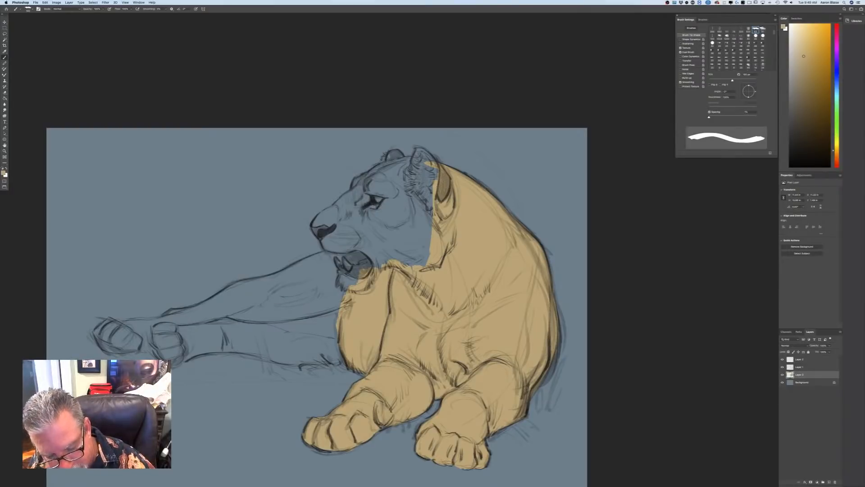
Extend the flat tan base over the lioness's head, muzzle and the two legs stretched out behind her
{"action": "mouse_move", "coordinate": [351, 252]}
{"action": "left_mouse_down"}
{"action": "mouse_move", "coordinate": [347, 293]}
{"action": "mouse_move", "coordinate": [360, 246]}
{"action": "mouse_move", "coordinate": [419, 220]}
{"action": "mouse_move", "coordinate": [427, 160]}
{"action": "mouse_move", "coordinate": [421, 153]}
{"action": "mouse_move", "coordinate": [408, 182]}
{"action": "mouse_move", "coordinate": [394, 153]}
{"action": "mouse_move", "coordinate": [401, 157]}
{"action": "mouse_move", "coordinate": [384, 164]}
{"action": "mouse_move", "coordinate": [386, 156]}
{"action": "mouse_move", "coordinate": [399, 168]}
{"action": "left_mouse_up"}
{"action": "mouse_move", "coordinate": [407, 188]}
{"action": "left_mouse_down"}
{"action": "mouse_move", "coordinate": [392, 199]}
{"action": "mouse_move", "coordinate": [382, 192]}
{"action": "mouse_move", "coordinate": [373, 179]}
{"action": "mouse_move", "coordinate": [379, 165]}
{"action": "mouse_move", "coordinate": [354, 180]}
{"action": "mouse_move", "coordinate": [369, 197]}
{"action": "left_mouse_up"}
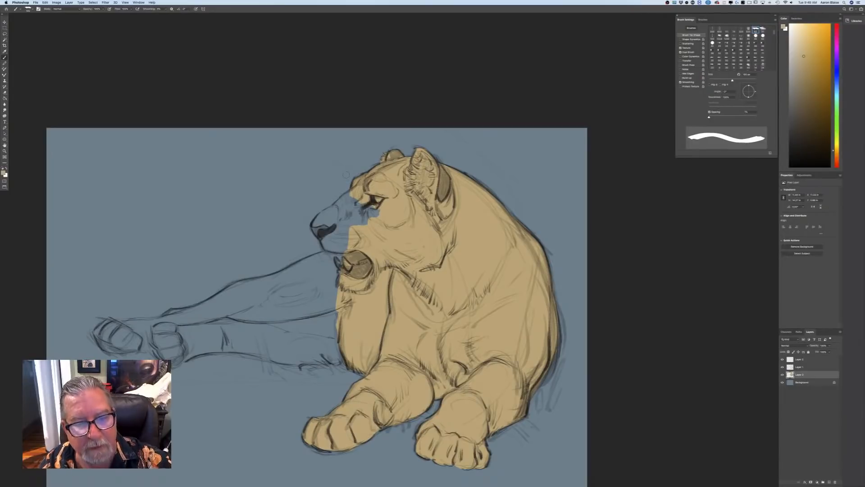
{"action": "mouse_move", "coordinate": [378, 201]}
{"action": "left_mouse_down"}
{"action": "mouse_move", "coordinate": [367, 216]}
{"action": "mouse_move", "coordinate": [347, 214]}
{"action": "mouse_move", "coordinate": [345, 198]}
{"action": "mouse_move", "coordinate": [323, 215]}
{"action": "mouse_move", "coordinate": [318, 229]}
{"action": "mouse_move", "coordinate": [334, 222]}
{"action": "mouse_move", "coordinate": [343, 243]}
{"action": "mouse_move", "coordinate": [333, 265]}
{"action": "left_mouse_up"}
{"action": "left_click_drag", "start_coordinate": [329, 219], "coordinate": [332, 248]}
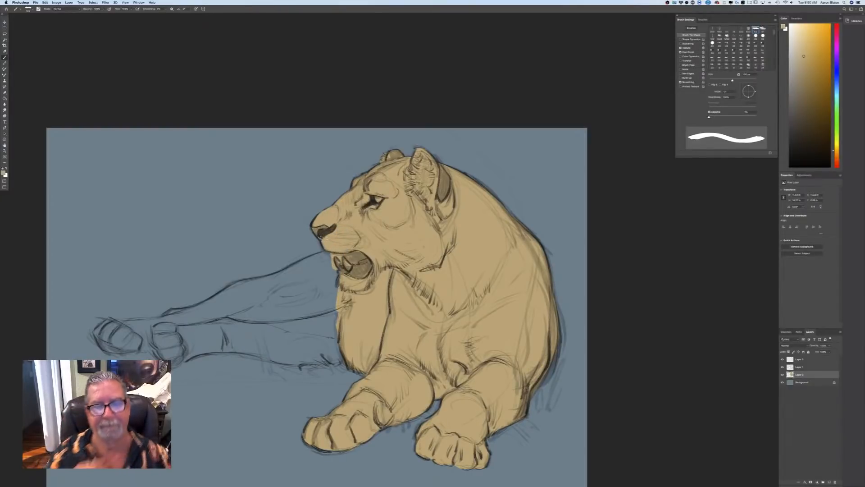
{"action": "mouse_move", "coordinate": [331, 275]}
{"action": "left_mouse_down"}
{"action": "mouse_move", "coordinate": [317, 288]}
{"action": "mouse_move", "coordinate": [307, 270]}
{"action": "mouse_move", "coordinate": [313, 261]}
{"action": "mouse_move", "coordinate": [275, 279]}
{"action": "mouse_move", "coordinate": [289, 268]}
{"action": "mouse_move", "coordinate": [280, 283]}
{"action": "mouse_move", "coordinate": [329, 336]}
{"action": "mouse_move", "coordinate": [322, 318]}
{"action": "mouse_move", "coordinate": [329, 356]}
{"action": "mouse_move", "coordinate": [302, 347]}
{"action": "mouse_move", "coordinate": [298, 360]}
{"action": "mouse_move", "coordinate": [259, 354]}
{"action": "mouse_move", "coordinate": [246, 337]}
{"action": "mouse_move", "coordinate": [288, 327]}
{"action": "mouse_move", "coordinate": [275, 293]}
{"action": "mouse_move", "coordinate": [257, 333]}
{"action": "mouse_move", "coordinate": [227, 316]}
{"action": "mouse_move", "coordinate": [220, 334]}
{"action": "mouse_move", "coordinate": [271, 283]}
{"action": "mouse_move", "coordinate": [248, 288]}
{"action": "mouse_move", "coordinate": [275, 279]}
{"action": "mouse_move", "coordinate": [239, 283]}
{"action": "mouse_move", "coordinate": [266, 279]}
{"action": "mouse_move", "coordinate": [216, 300]}
{"action": "mouse_move", "coordinate": [225, 317]}
{"action": "mouse_move", "coordinate": [203, 327]}
{"action": "mouse_move", "coordinate": [185, 320]}
{"action": "mouse_move", "coordinate": [180, 306]}
{"action": "mouse_move", "coordinate": [187, 337]}
{"action": "mouse_move", "coordinate": [178, 321]}
{"action": "mouse_move", "coordinate": [166, 342]}
{"action": "mouse_move", "coordinate": [187, 315]}
{"action": "mouse_move", "coordinate": [179, 311]}
{"action": "mouse_move", "coordinate": [120, 323]}
{"action": "mouse_move", "coordinate": [155, 330]}
{"action": "left_mouse_up"}
{"action": "mouse_move", "coordinate": [247, 336]}
{"action": "left_mouse_down"}
{"action": "mouse_move", "coordinate": [229, 350]}
{"action": "mouse_move", "coordinate": [193, 347]}
{"action": "mouse_move", "coordinate": [221, 338]}
{"action": "mouse_move", "coordinate": [182, 359]}
{"action": "mouse_move", "coordinate": [148, 334]}
{"action": "mouse_move", "coordinate": [128, 337]}
{"action": "mouse_move", "coordinate": [111, 328]}
{"action": "mouse_move", "coordinate": [133, 339]}
{"action": "mouse_move", "coordinate": [108, 332]}
{"action": "mouse_move", "coordinate": [101, 343]}
{"action": "mouse_move", "coordinate": [97, 327]}
{"action": "left_mouse_up"}
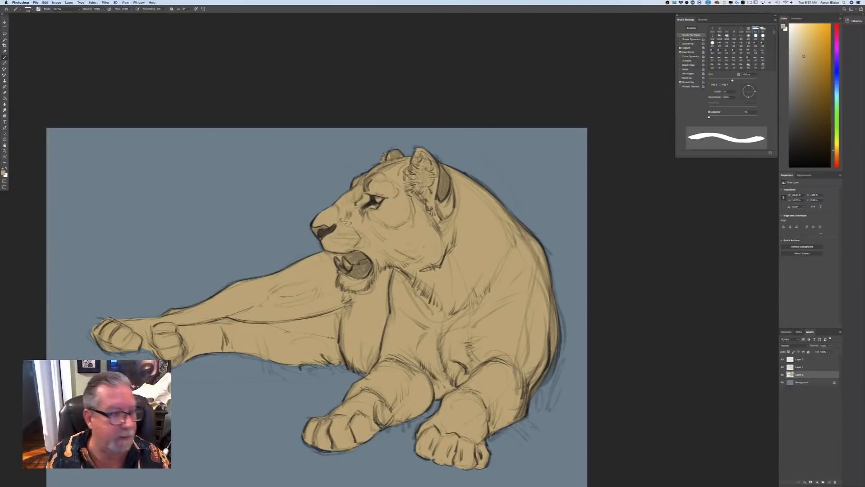
Pick a warmer, more saturated orange-tan and paint the neck behind the ear with pressure-controlled opacity
{"action": "left_click", "coordinate": [4, 172]}
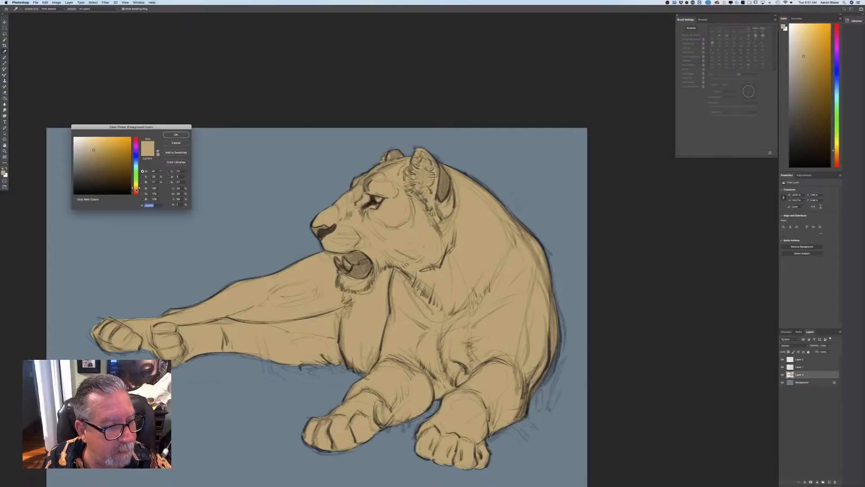
{"action": "left_click_drag", "start_coordinate": [137, 190], "coordinate": [137, 191]}
{"action": "left_click", "coordinate": [107, 147]}
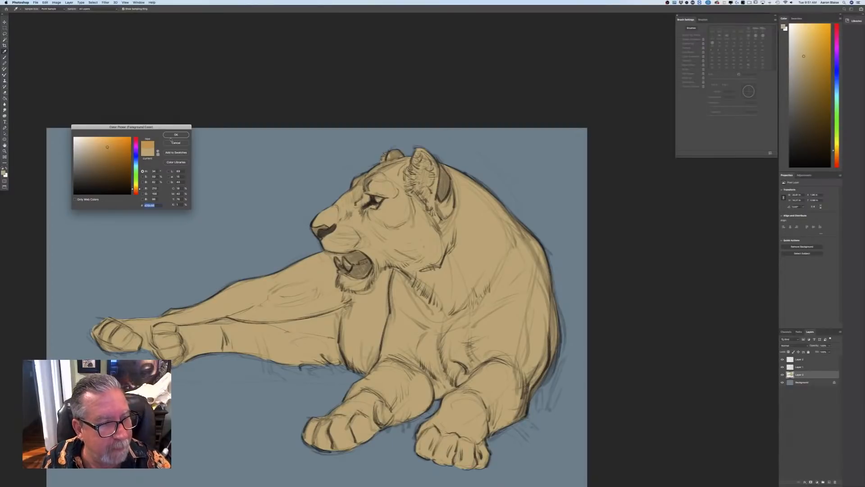
{"action": "left_click", "coordinate": [176, 134]}
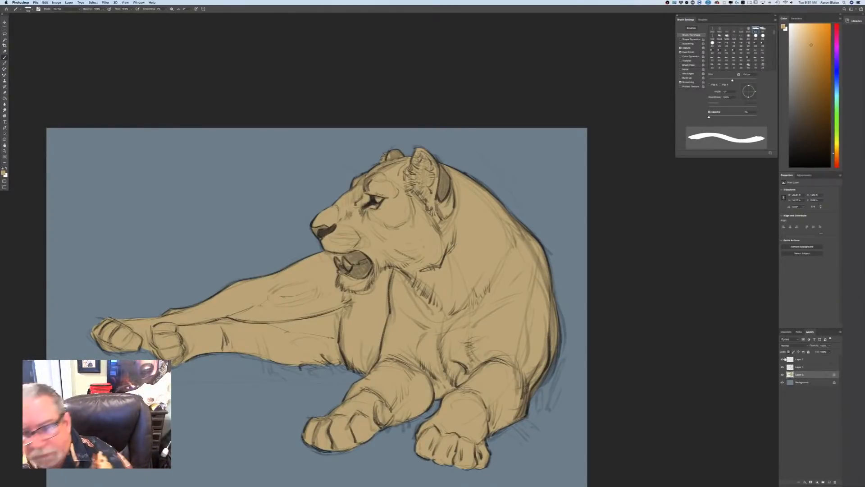
{"action": "left_click_drag", "start_coordinate": [455, 173], "coordinate": [457, 218]}
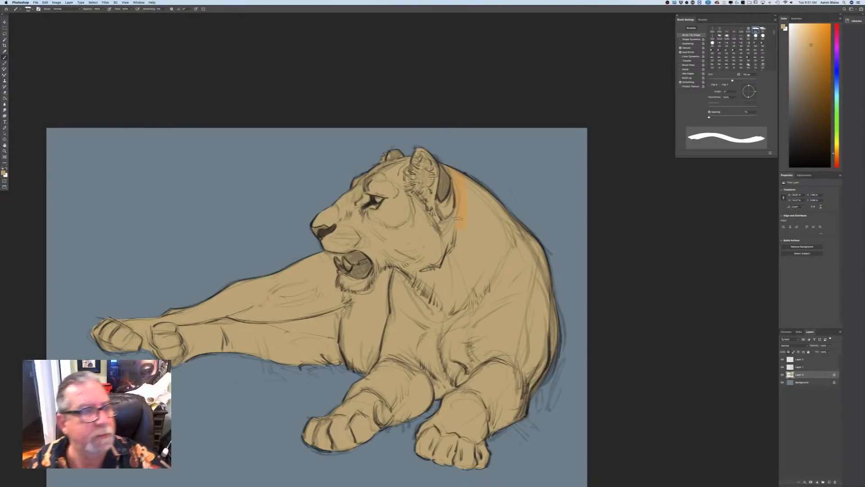
{"action": "left_click", "coordinate": [109, 9]}
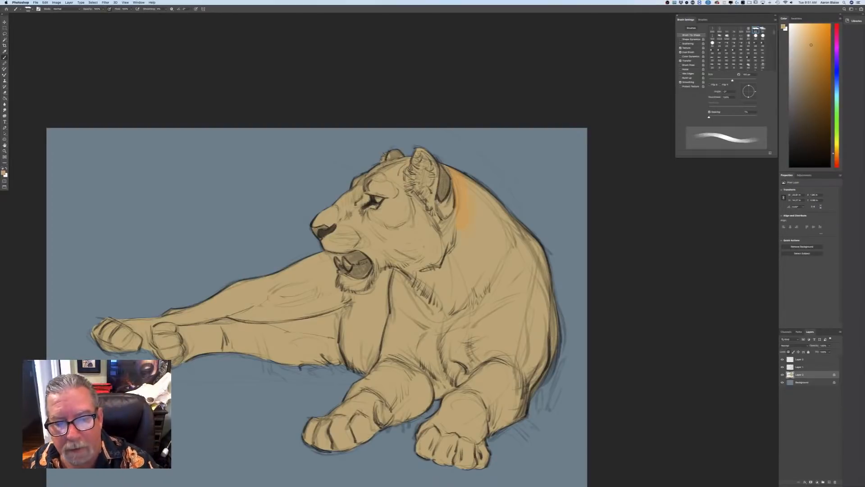
{"action": "mouse_move", "coordinate": [466, 193]}
{"action": "left_mouse_down"}
{"action": "mouse_move", "coordinate": [488, 215]}
{"action": "mouse_move", "coordinate": [484, 255]}
{"action": "mouse_move", "coordinate": [463, 260]}
{"action": "mouse_move", "coordinate": [503, 230]}
{"action": "left_mouse_up"}
Choose a slightly darker ochre as the foreground colour and paint strokes over the back of the neck
{"action": "left_click", "coordinate": [3, 172]}
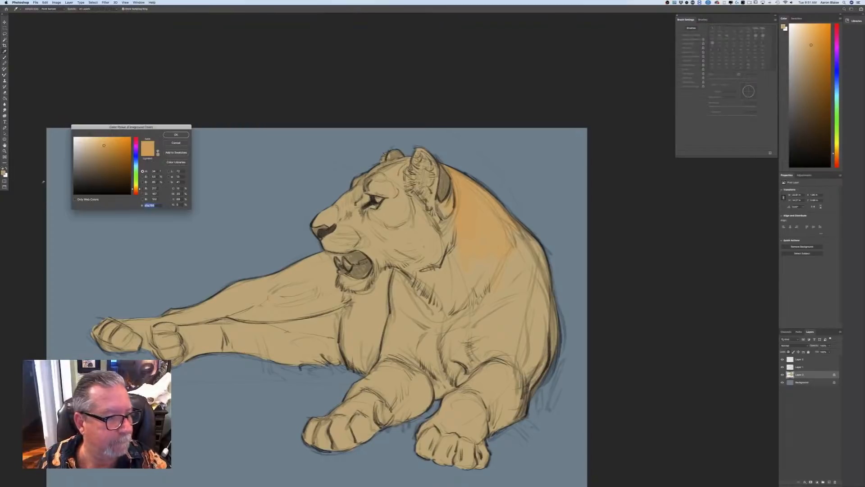
{"action": "left_click", "coordinate": [105, 148]}
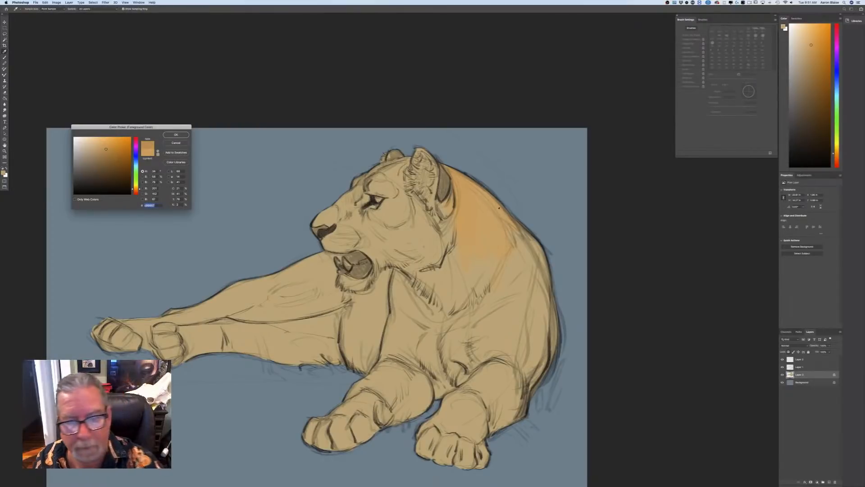
{"action": "left_click", "coordinate": [483, 218]}
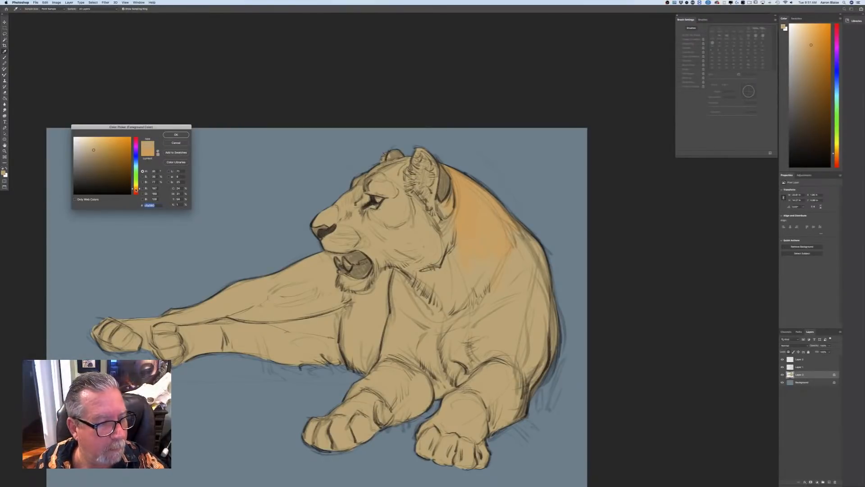
{"action": "left_click", "coordinate": [175, 134]}
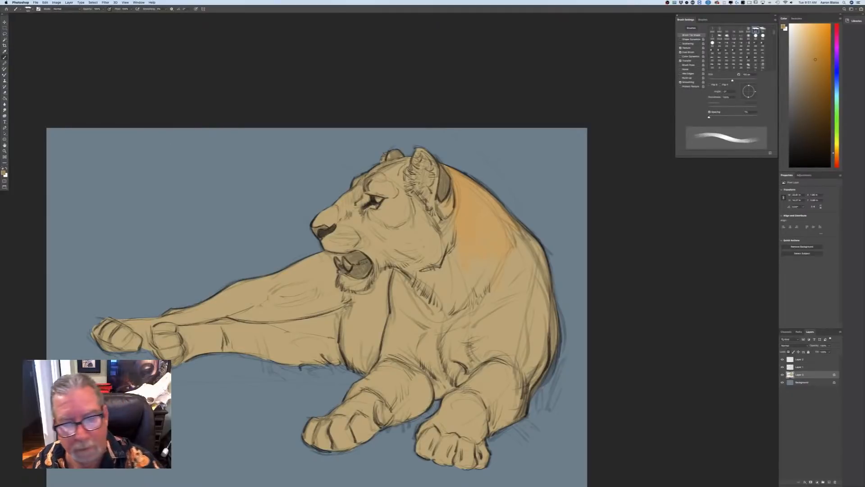
{"action": "left_click_drag", "start_coordinate": [487, 204], "coordinate": [483, 251]}
{"action": "left_click_drag", "start_coordinate": [496, 214], "coordinate": [494, 255]}
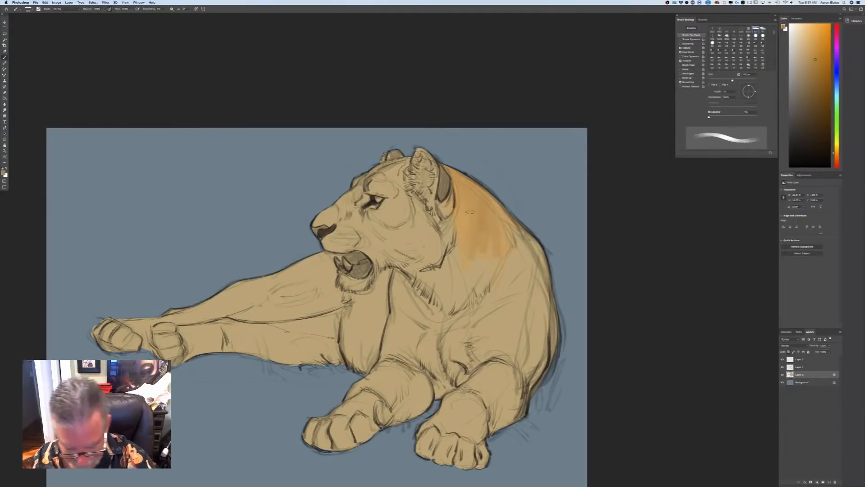
Switch to a speckled, textured sampled brush from the brush presets
{"action": "key", "text": "bracketright"}
{"action": "key", "text": "bracketright"}
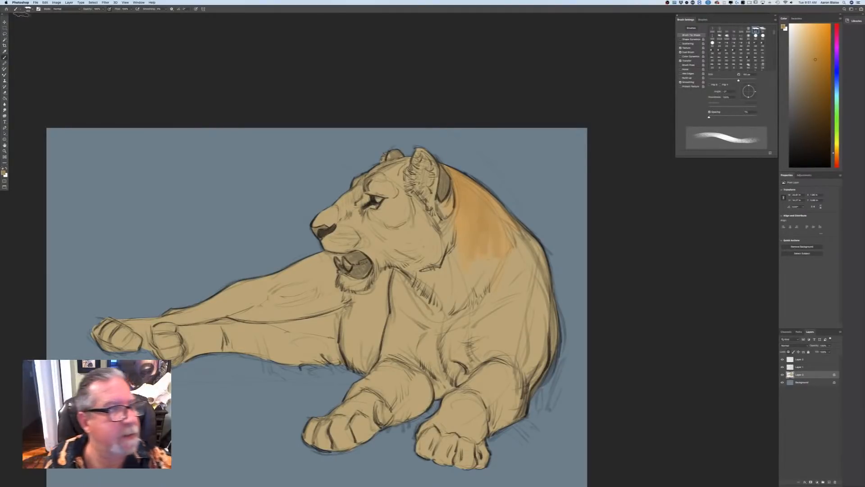
{"action": "left_click", "coordinate": [29, 9]}
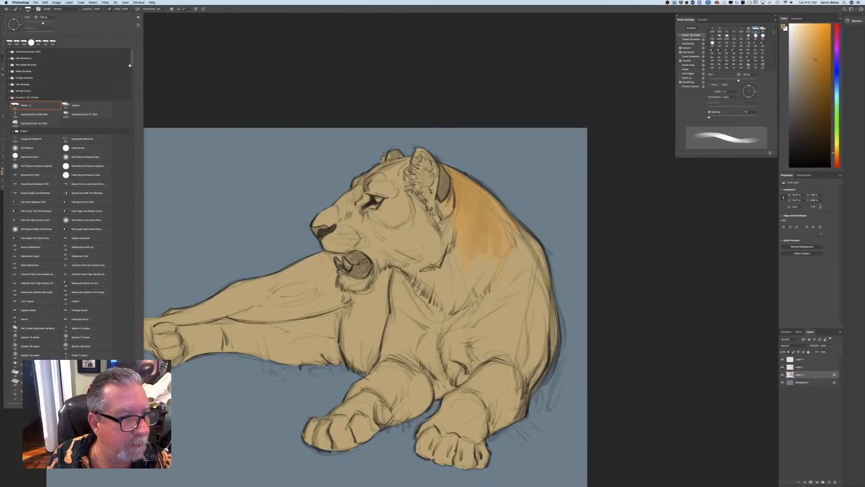
{"action": "left_click_drag", "start_coordinate": [131, 64], "coordinate": [132, 149]}
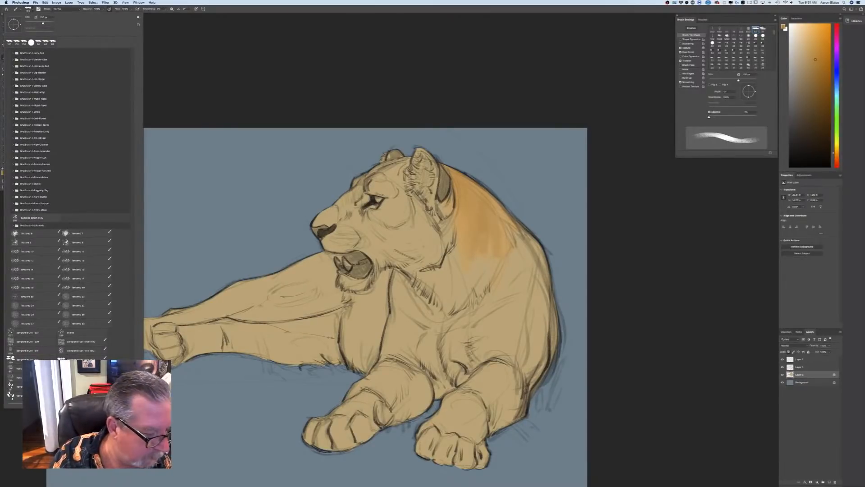
{"action": "left_click", "coordinate": [82, 377]}
{"action": "left_click", "coordinate": [498, 236]}
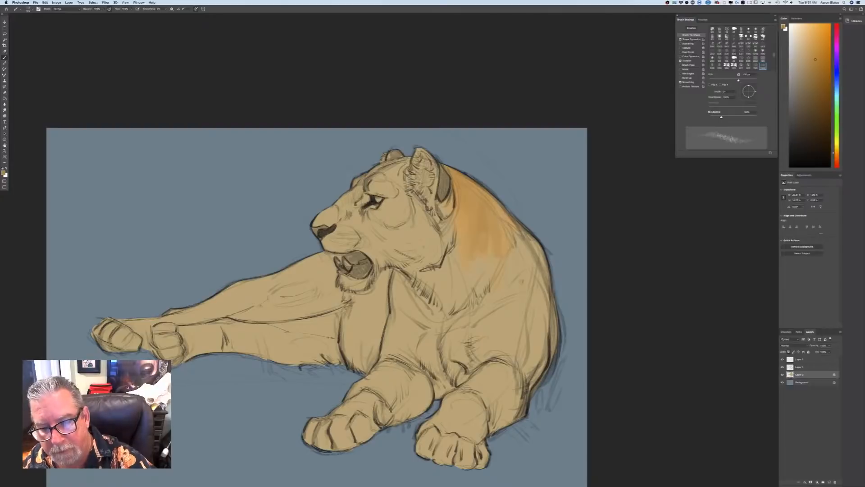
{"action": "key", "text": "comma"}
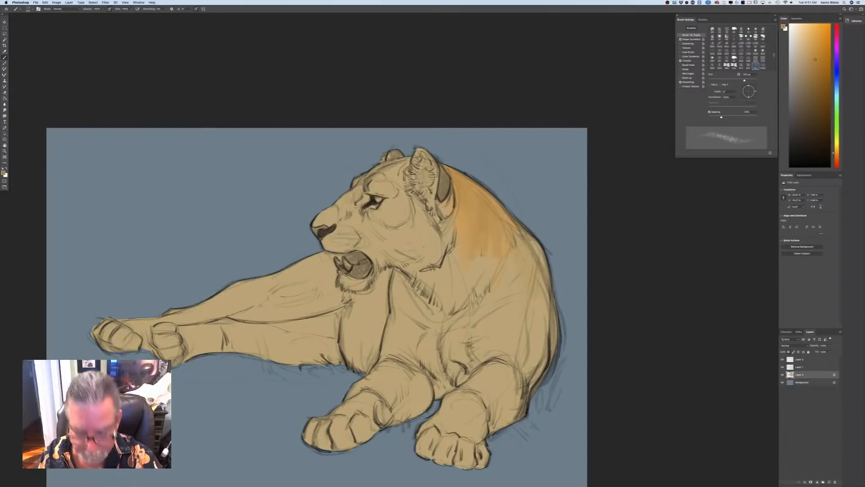
Shade the lioness's neck, shoulder, back and upper front leg with textured ochre strokes
{"action": "mouse_move", "coordinate": [481, 251]}
{"action": "left_mouse_down"}
{"action": "mouse_move", "coordinate": [488, 305]}
{"action": "mouse_move", "coordinate": [498, 247]}
{"action": "mouse_move", "coordinate": [497, 275]}
{"action": "mouse_move", "coordinate": [521, 301]}
{"action": "left_mouse_up"}
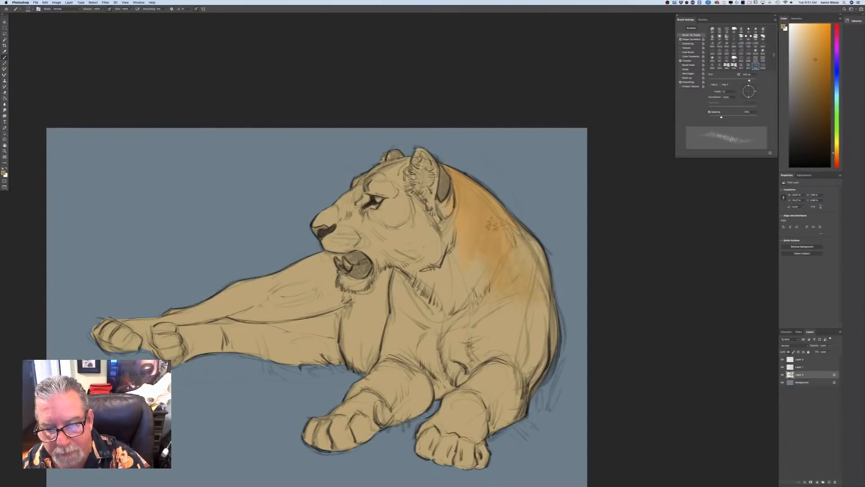
{"action": "mouse_move", "coordinate": [456, 178]}
{"action": "left_mouse_down"}
{"action": "mouse_move", "coordinate": [493, 204]}
{"action": "mouse_move", "coordinate": [543, 359]}
{"action": "left_mouse_up"}
{"action": "mouse_move", "coordinate": [514, 322]}
{"action": "left_mouse_down"}
{"action": "mouse_move", "coordinate": [491, 321]}
{"action": "mouse_move", "coordinate": [534, 342]}
{"action": "mouse_move", "coordinate": [517, 332]}
{"action": "mouse_move", "coordinate": [493, 343]}
{"action": "left_mouse_up"}
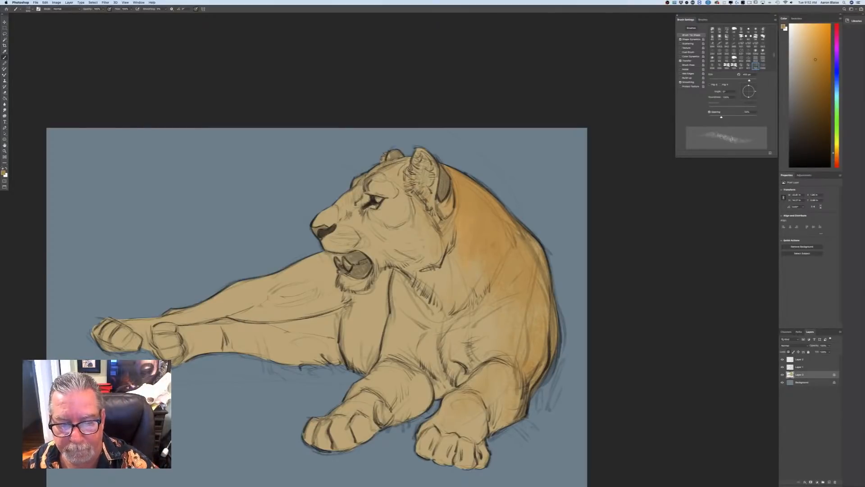
Keep the ochre foreground colour and switch to the second brush preset in the current brush group
{"action": "left_click", "coordinate": [4, 172]}
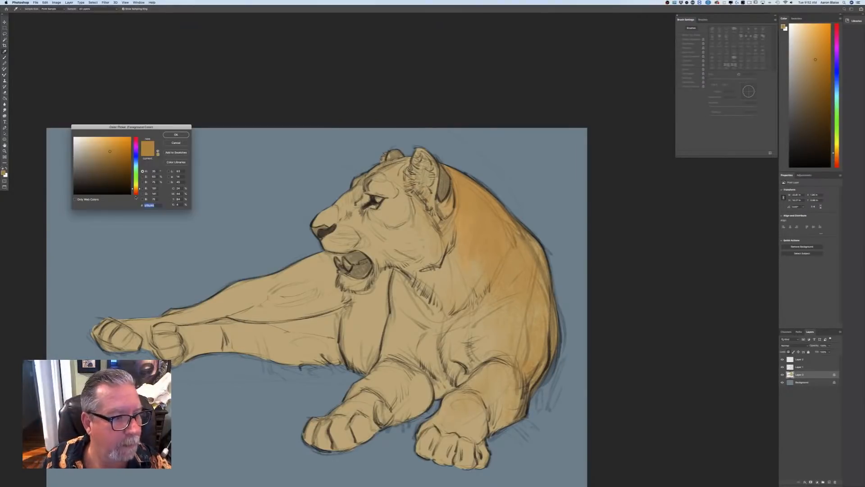
{"action": "left_click", "coordinate": [171, 143]}
{"action": "left_click", "coordinate": [27, 9]}
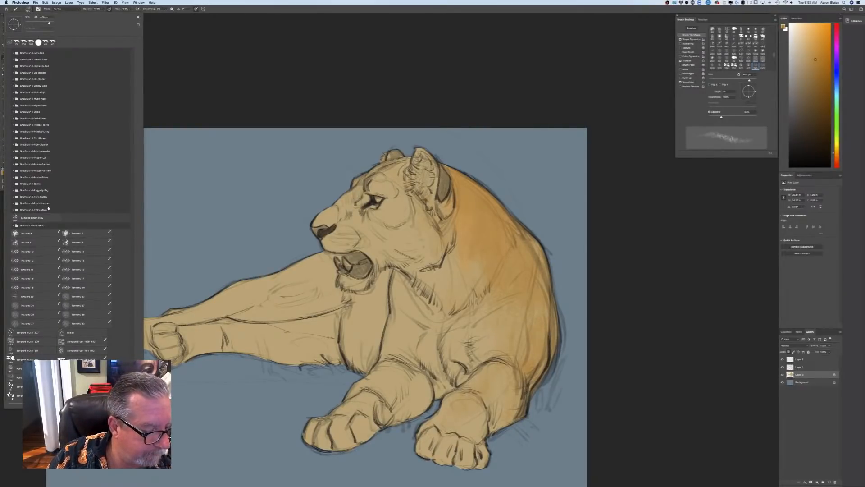
{"action": "left_click_drag", "start_coordinate": [132, 369], "coordinate": [123, 41]}
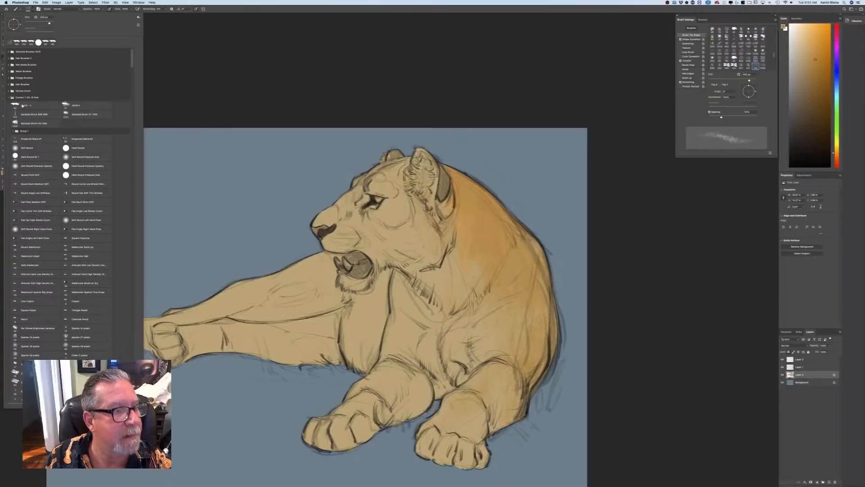
{"action": "left_click", "coordinate": [22, 105]}
{"action": "left_click", "coordinate": [72, 105]}
{"action": "left_click", "coordinate": [218, 108]}
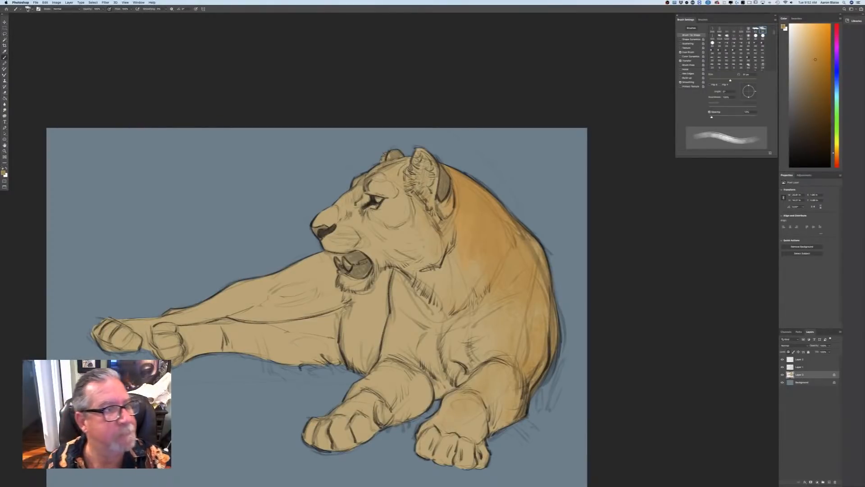
{"action": "left_click", "coordinate": [27, 9]}
{"action": "scroll", "coordinate": [132, 68], "scroll_direction": "down", "scroll_amount": 10}
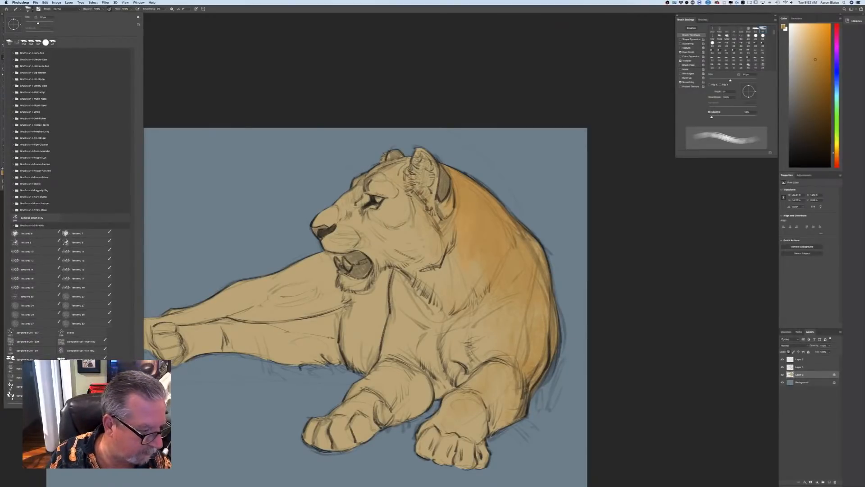
{"action": "scroll", "coordinate": [130, 46], "scroll_direction": "up", "scroll_amount": 10}
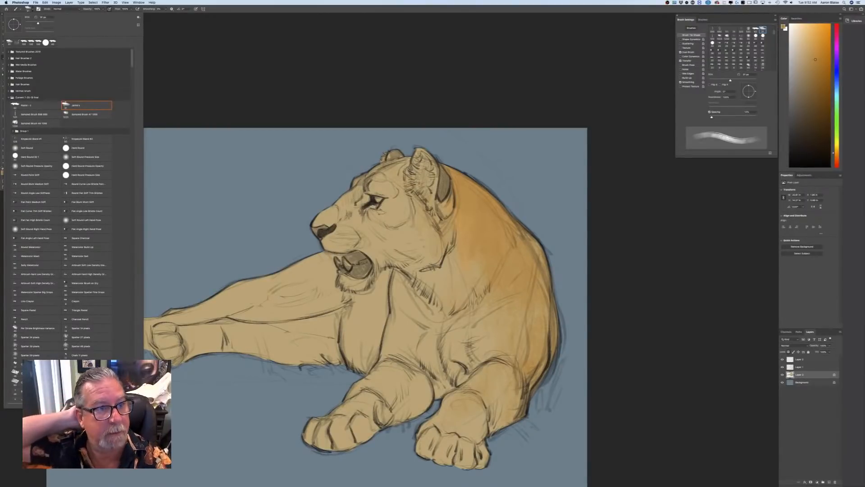
{"action": "left_click", "coordinate": [375, 208]}
Paint ochre fur colour over the lioness's forehead, cheek, nose bridge and muzzle
{"action": "mouse_move", "coordinate": [396, 188]}
{"action": "left_mouse_down"}
{"action": "mouse_move", "coordinate": [398, 166]}
{"action": "mouse_move", "coordinate": [385, 164]}
{"action": "mouse_move", "coordinate": [405, 184]}
{"action": "mouse_move", "coordinate": [400, 217]}
{"action": "mouse_move", "coordinate": [380, 217]}
{"action": "mouse_move", "coordinate": [387, 223]}
{"action": "mouse_move", "coordinate": [423, 216]}
{"action": "mouse_move", "coordinate": [433, 178]}
{"action": "mouse_move", "coordinate": [426, 184]}
{"action": "left_mouse_up"}
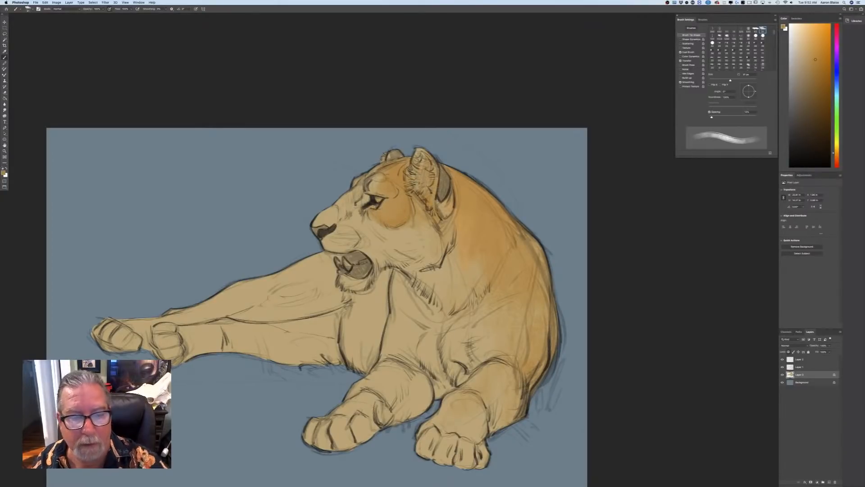
{"action": "mouse_move", "coordinate": [352, 198]}
{"action": "left_mouse_down"}
{"action": "mouse_move", "coordinate": [315, 226]}
{"action": "mouse_move", "coordinate": [354, 194]}
{"action": "left_mouse_up"}
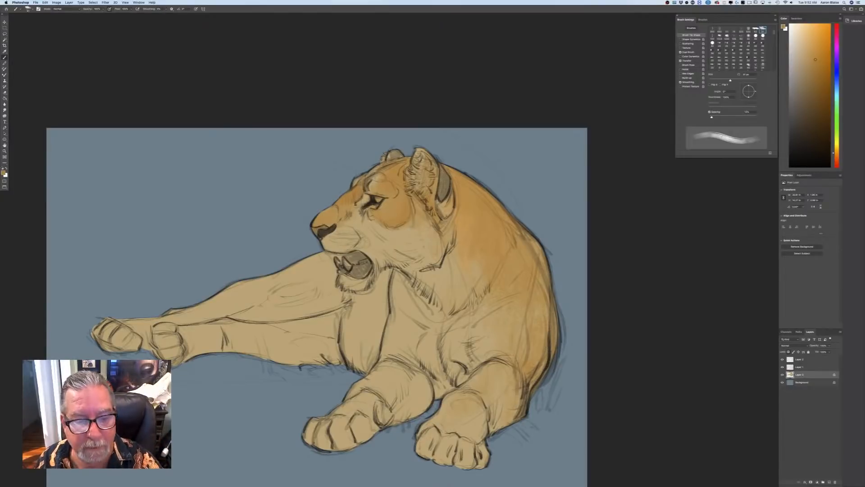
{"action": "left_click_drag", "start_coordinate": [372, 218], "coordinate": [335, 246]}
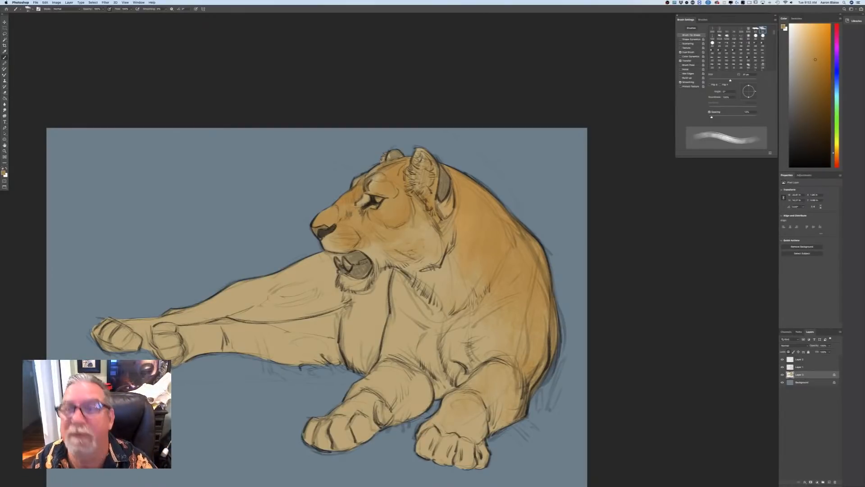
Paint ochre fur colour over the chest's shadowed side, the front legs and the top of the outstretched hind leg
{"action": "left_click_drag", "start_coordinate": [390, 284], "coordinate": [405, 309]}
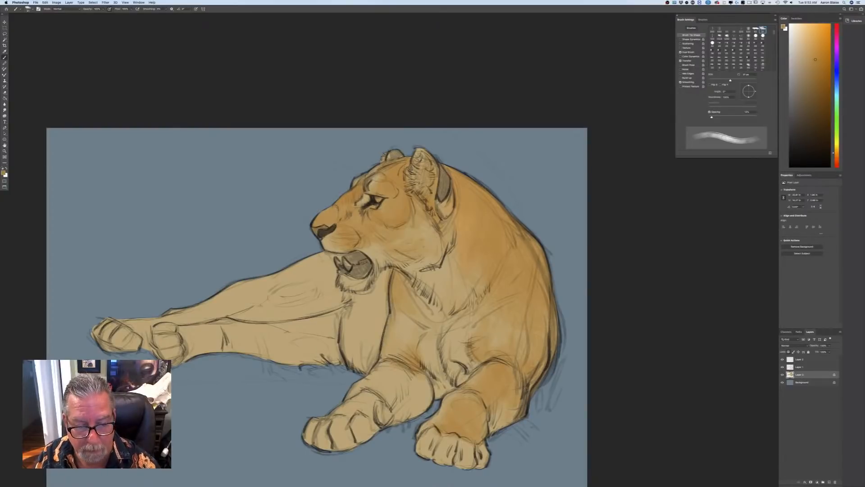
{"action": "left_click_drag", "start_coordinate": [381, 363], "coordinate": [359, 386]}
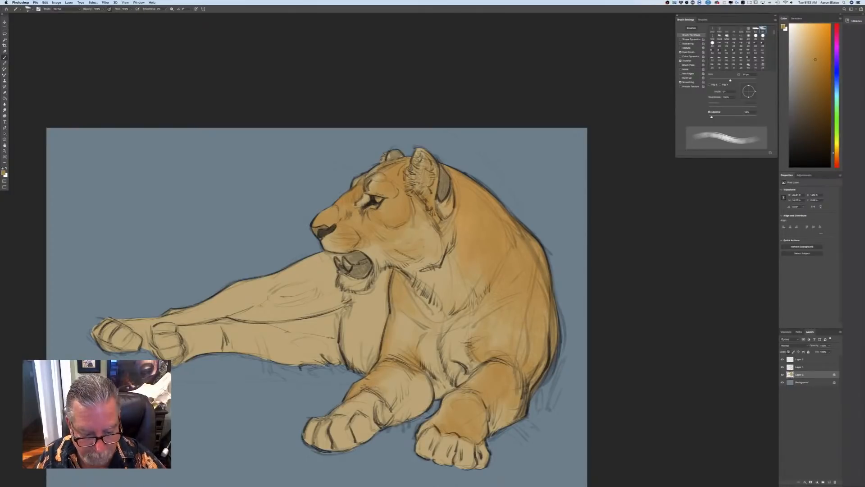
{"action": "left_click_drag", "start_coordinate": [376, 399], "coordinate": [331, 420]}
{"action": "left_click_drag", "start_coordinate": [320, 427], "coordinate": [311, 432]}
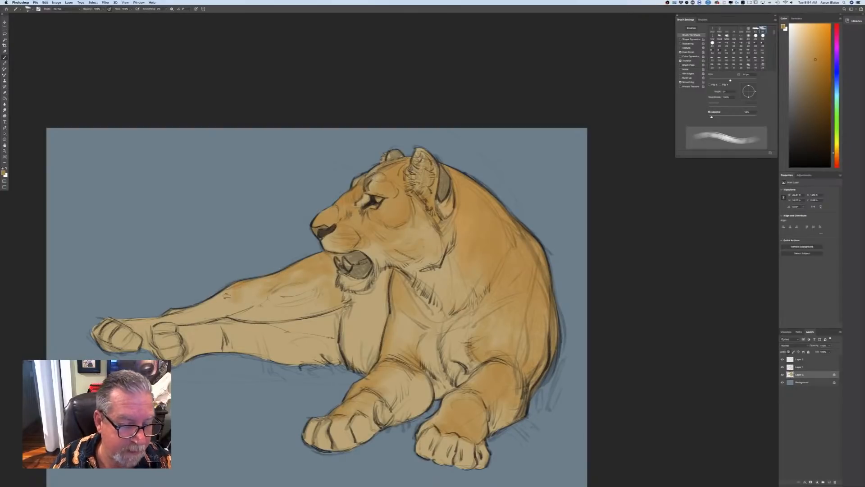
{"action": "mouse_move", "coordinate": [229, 296]}
{"action": "left_mouse_down"}
{"action": "mouse_move", "coordinate": [248, 296]}
{"action": "mouse_move", "coordinate": [189, 313]}
{"action": "left_mouse_up"}
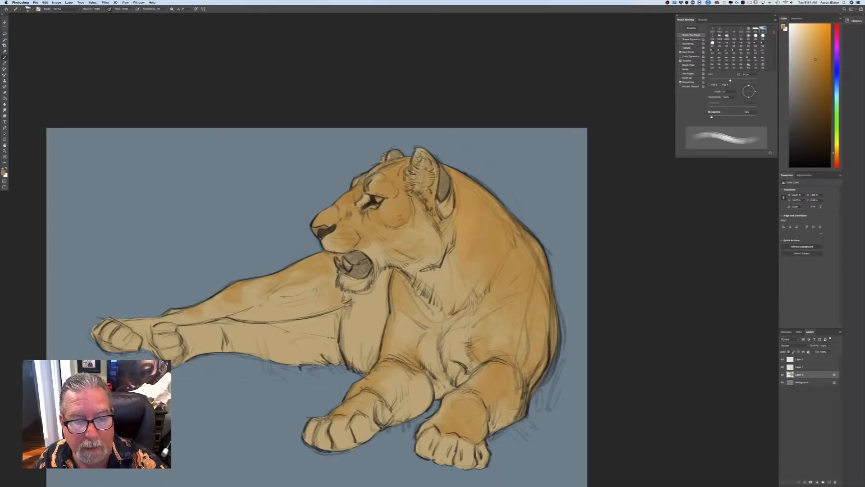
Choose a darker brown-ochre foreground colour and shade along the back edge and nape of the neck, enlarging the brush
{"action": "left_click", "coordinate": [5, 172]}
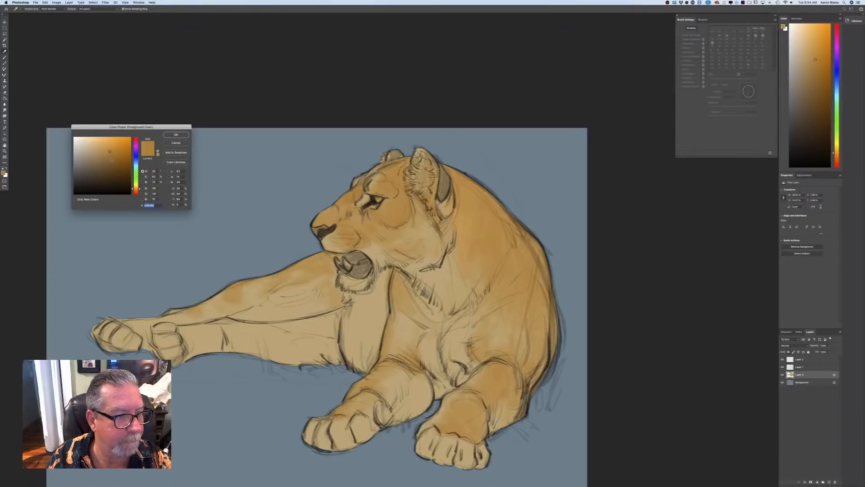
{"action": "left_click", "coordinate": [111, 159]}
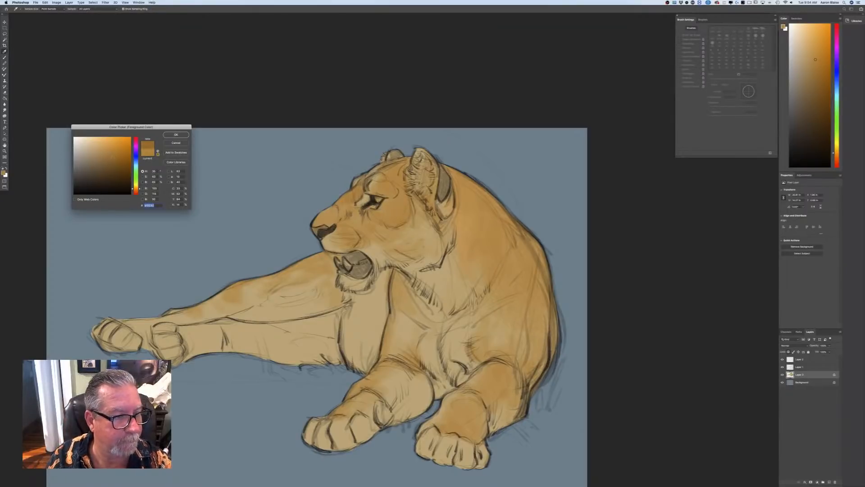
{"action": "left_click", "coordinate": [175, 135]}
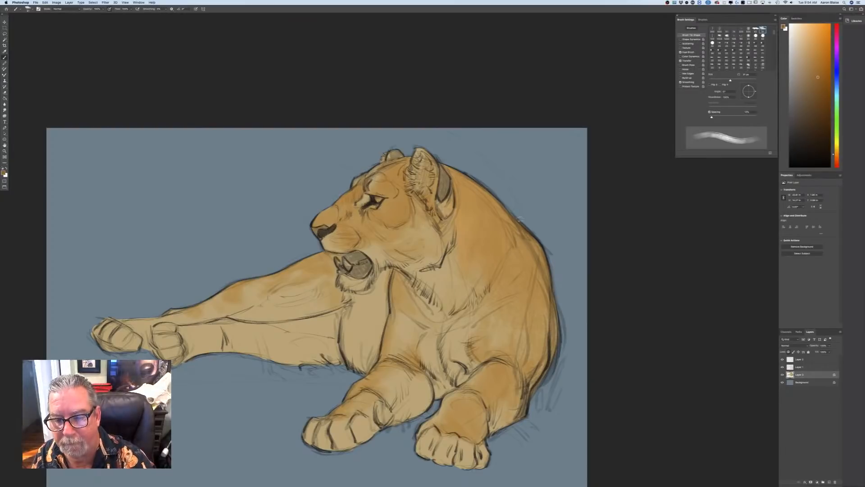
{"action": "mouse_move", "coordinate": [554, 338]}
{"action": "left_mouse_down"}
{"action": "mouse_move", "coordinate": [552, 356]}
{"action": "mouse_move", "coordinate": [549, 275]}
{"action": "mouse_move", "coordinate": [541, 307]}
{"action": "left_mouse_up"}
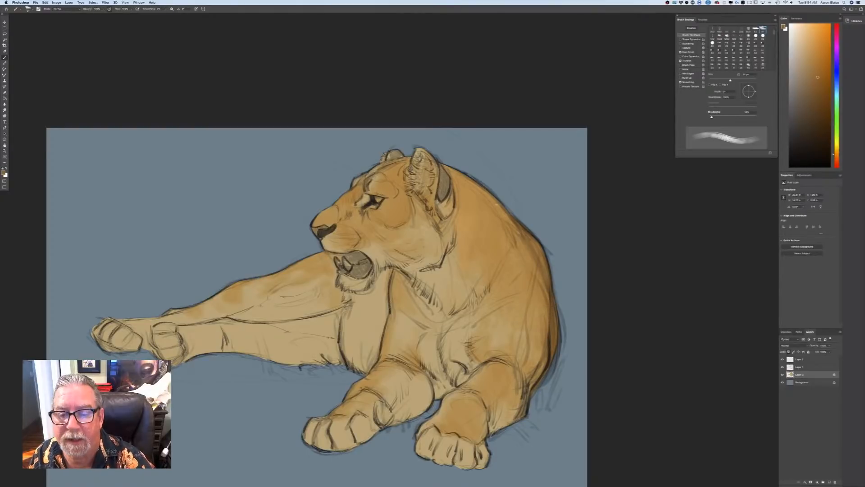
{"action": "mouse_move", "coordinate": [442, 161]}
{"action": "left_mouse_down"}
{"action": "mouse_move", "coordinate": [459, 190]}
{"action": "mouse_move", "coordinate": [469, 176]}
{"action": "left_mouse_up"}
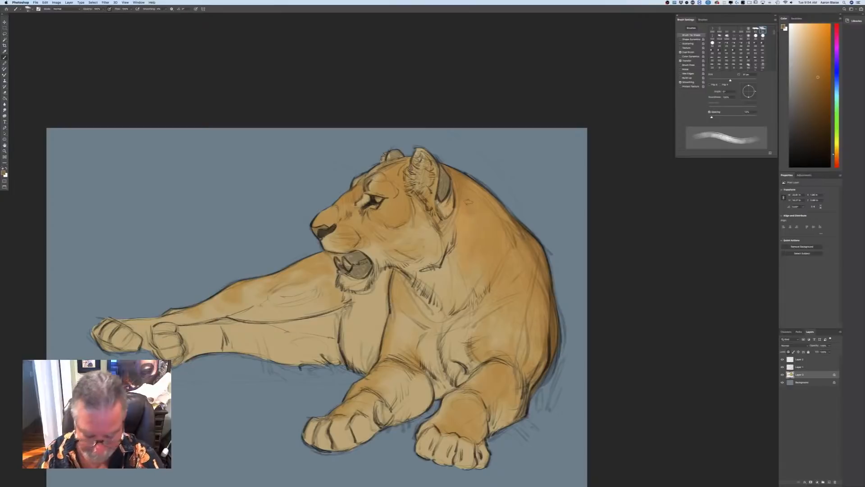
{"action": "key", "text": "bracketright"}
{"action": "key", "text": "bracketright"}
{"action": "key", "text": "bracketright"}
{"action": "key", "text": "bracketright"}
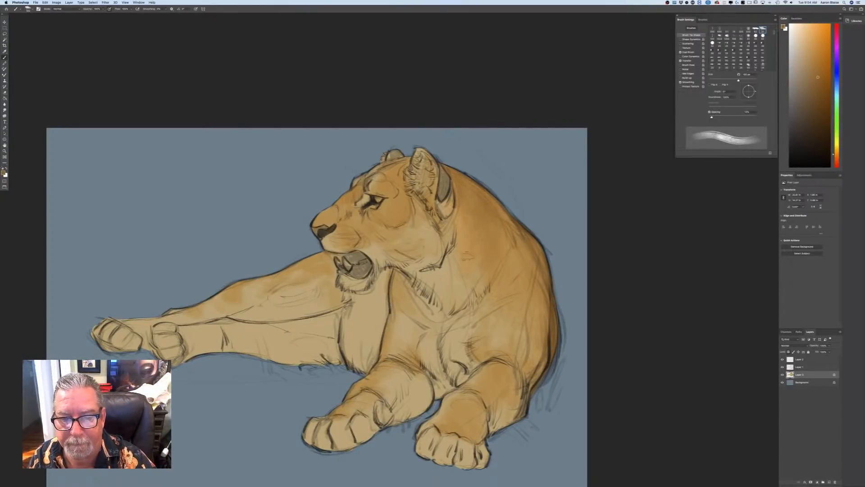
Try broad darker brown shading from the neck down over the chest, and undo those strokes
{"action": "mouse_move", "coordinate": [467, 256]}
{"action": "left_mouse_down"}
{"action": "mouse_move", "coordinate": [467, 325]}
{"action": "mouse_move", "coordinate": [458, 345]}
{"action": "left_mouse_up"}
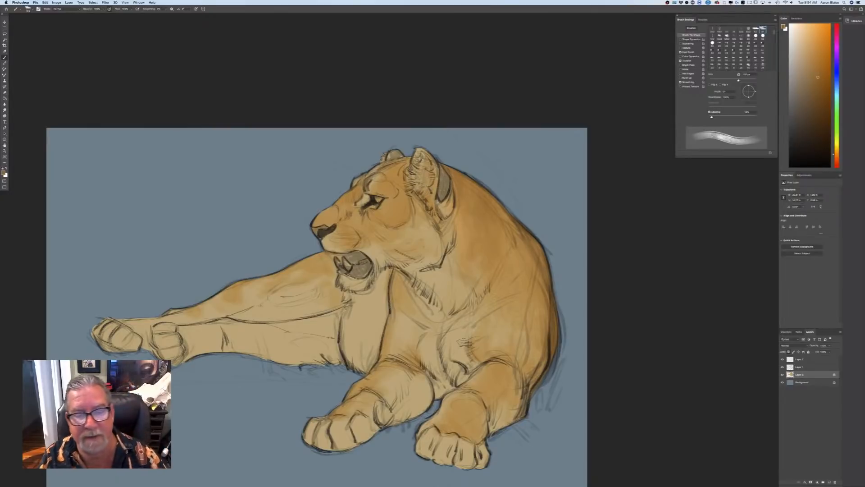
{"action": "key", "text": "super+z"}
{"action": "key", "text": "super+z"}
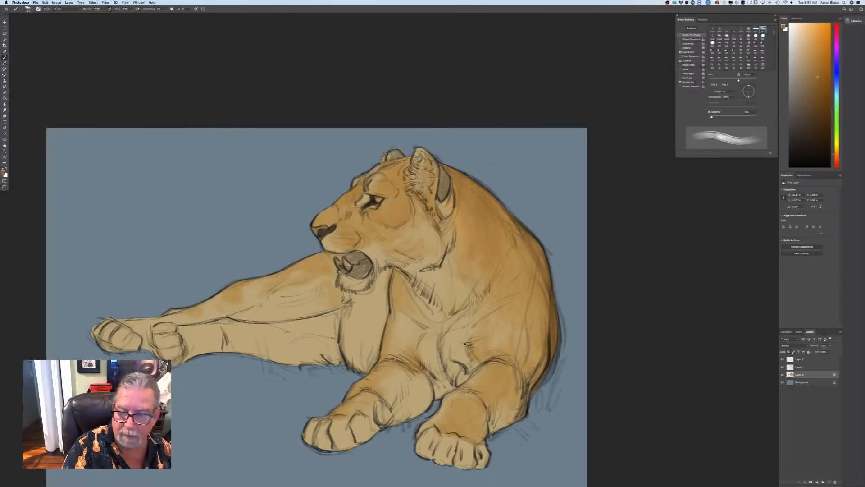
{"action": "key", "text": "super+z"}
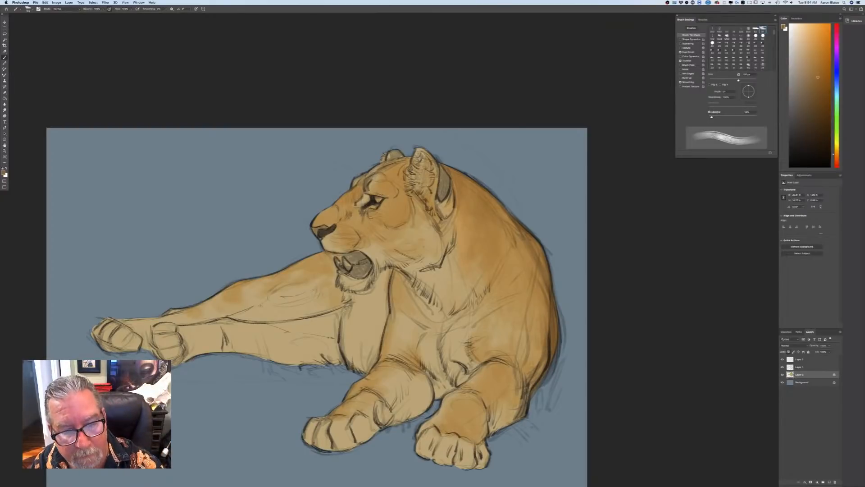
Shade the lioness's cheek, forehead and the backs of both ears with the darker brown
{"action": "mouse_move", "coordinate": [369, 214]}
{"action": "left_mouse_down"}
{"action": "mouse_move", "coordinate": [386, 210]}
{"action": "mouse_move", "coordinate": [403, 227]}
{"action": "left_mouse_up"}
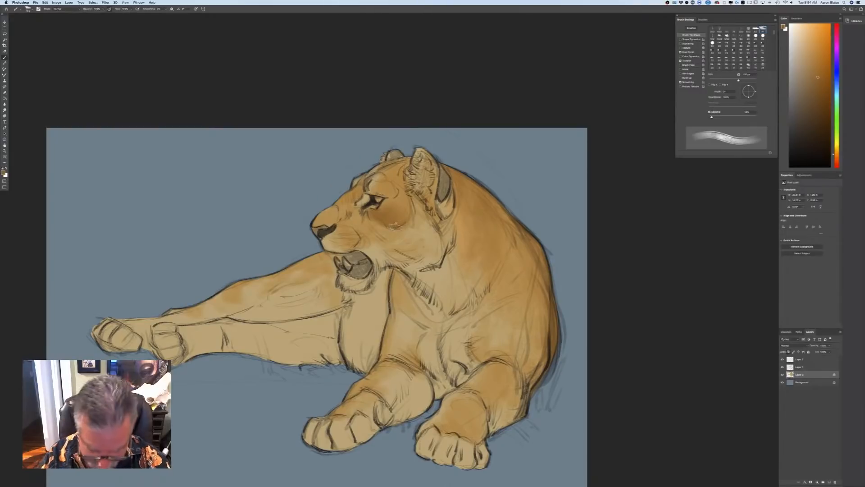
{"action": "key", "text": "bracketleft"}
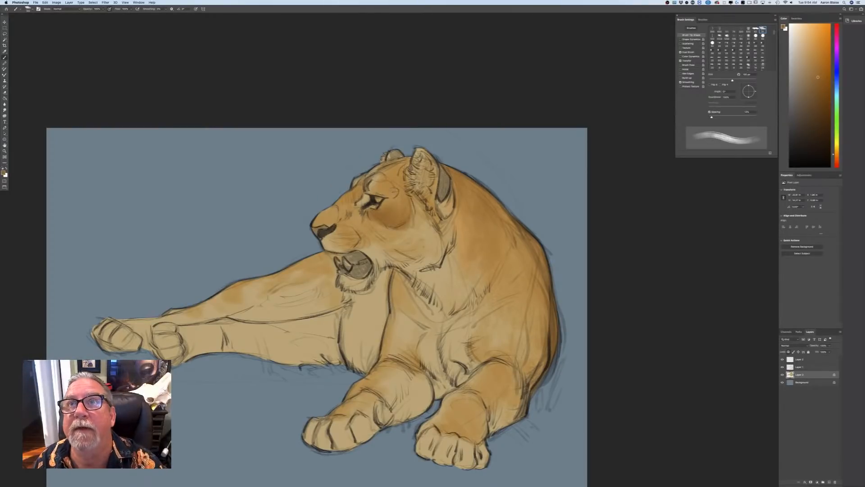
{"action": "mouse_move", "coordinate": [414, 201]}
{"action": "left_mouse_down"}
{"action": "mouse_move", "coordinate": [403, 177]}
{"action": "mouse_move", "coordinate": [393, 192]}
{"action": "mouse_move", "coordinate": [384, 189]}
{"action": "mouse_move", "coordinate": [393, 172]}
{"action": "mouse_move", "coordinate": [374, 170]}
{"action": "mouse_move", "coordinate": [395, 154]}
{"action": "mouse_move", "coordinate": [388, 155]}
{"action": "left_mouse_up"}
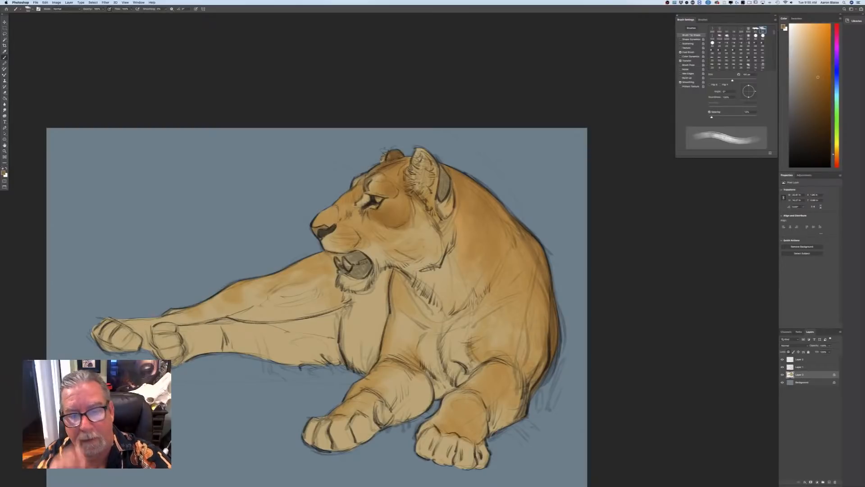
{"action": "mouse_move", "coordinate": [443, 176]}
{"action": "left_mouse_down"}
{"action": "mouse_move", "coordinate": [440, 200]}
{"action": "mouse_move", "coordinate": [437, 162]}
{"action": "left_mouse_up"}
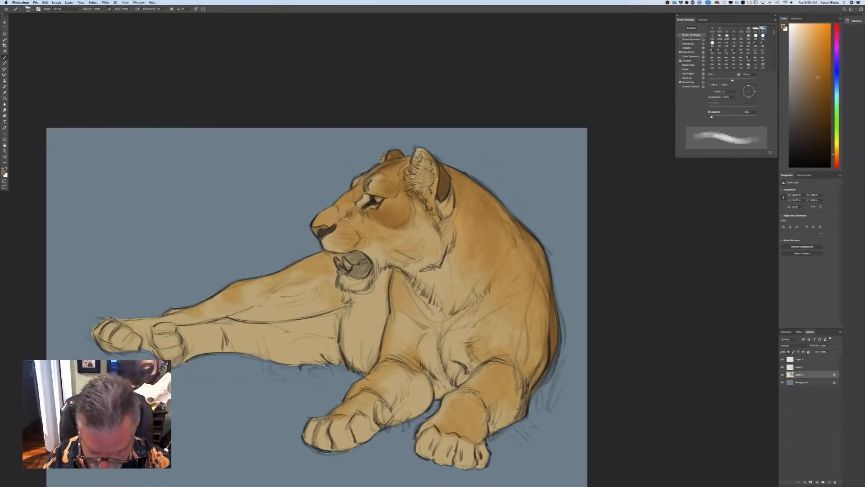
Shrink the brush and shade the muzzle, mouth corner, inner brow and nose bridge with the darker brown
{"action": "key", "text": "bracketleft"}
{"action": "key", "text": "bracketleft"}
{"action": "key", "text": "bracketleft"}
{"action": "mouse_move", "coordinate": [347, 217]}
{"action": "left_mouse_down"}
{"action": "mouse_move", "coordinate": [351, 211]}
{"action": "mouse_move", "coordinate": [339, 210]}
{"action": "mouse_move", "coordinate": [362, 234]}
{"action": "left_mouse_up"}
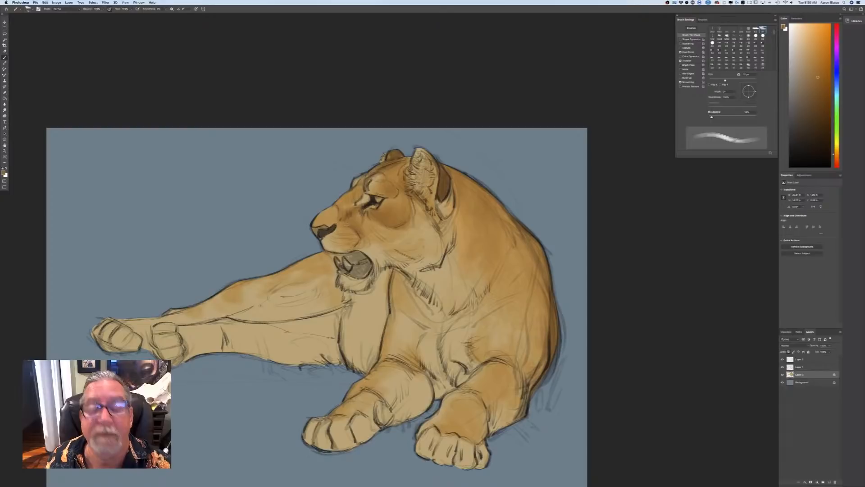
{"action": "left_click_drag", "start_coordinate": [335, 228], "coordinate": [343, 239]}
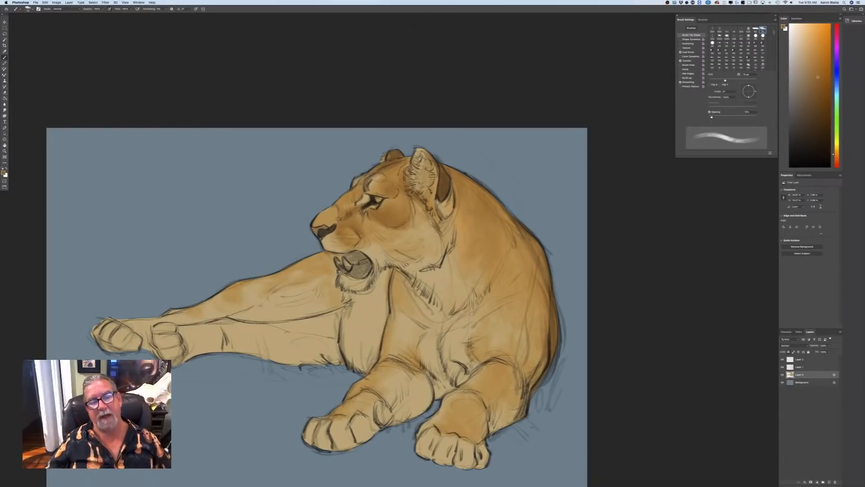
{"action": "left_click_drag", "start_coordinate": [330, 236], "coordinate": [336, 240]}
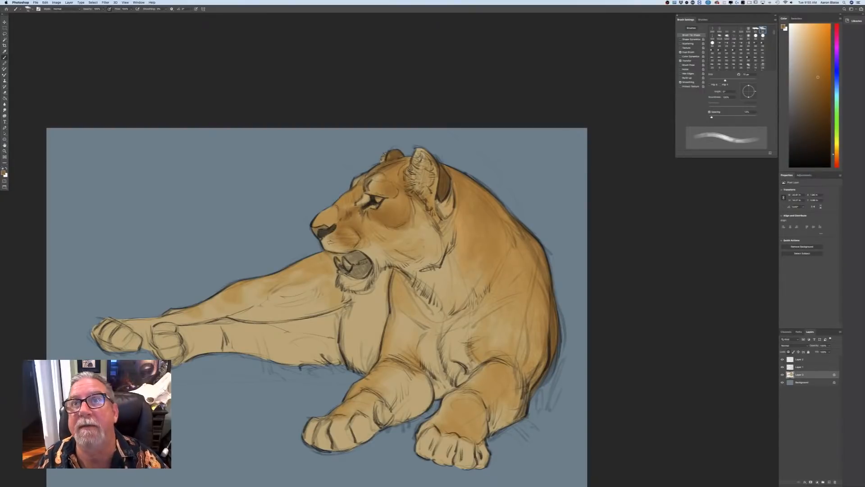
{"action": "left_click_drag", "start_coordinate": [357, 248], "coordinate": [370, 254]}
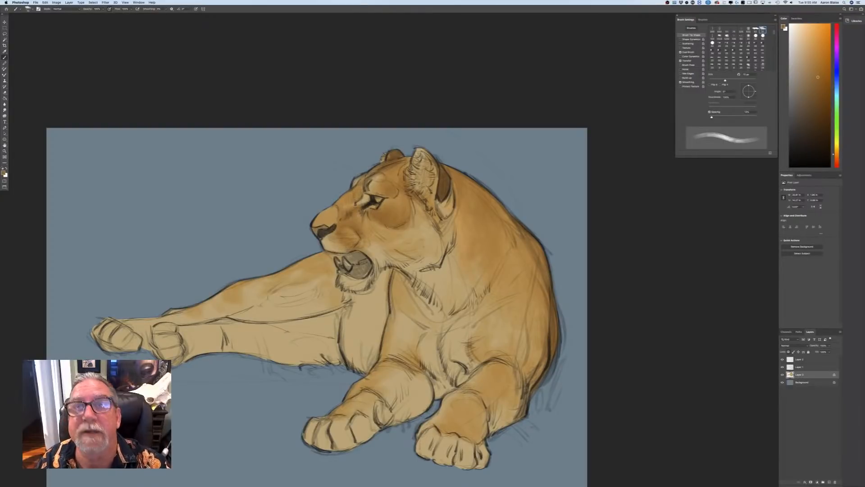
{"action": "left_click_drag", "start_coordinate": [358, 196], "coordinate": [350, 207]}
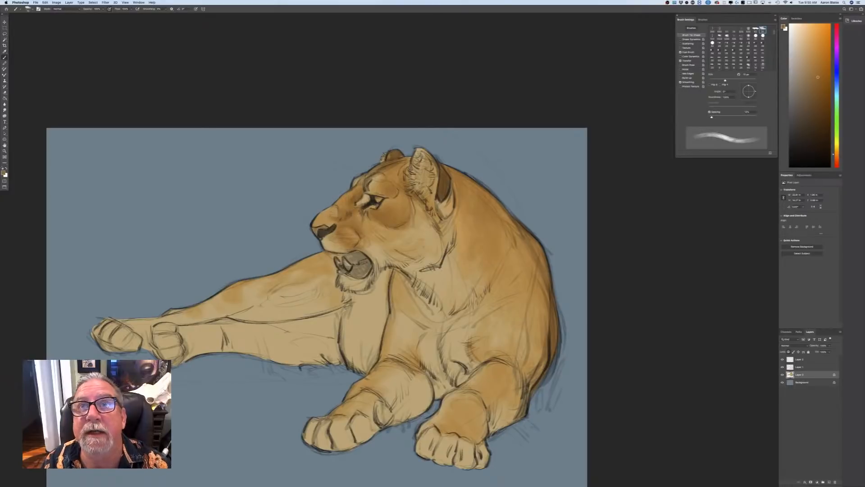
{"action": "left_click_drag", "start_coordinate": [326, 216], "coordinate": [322, 221]}
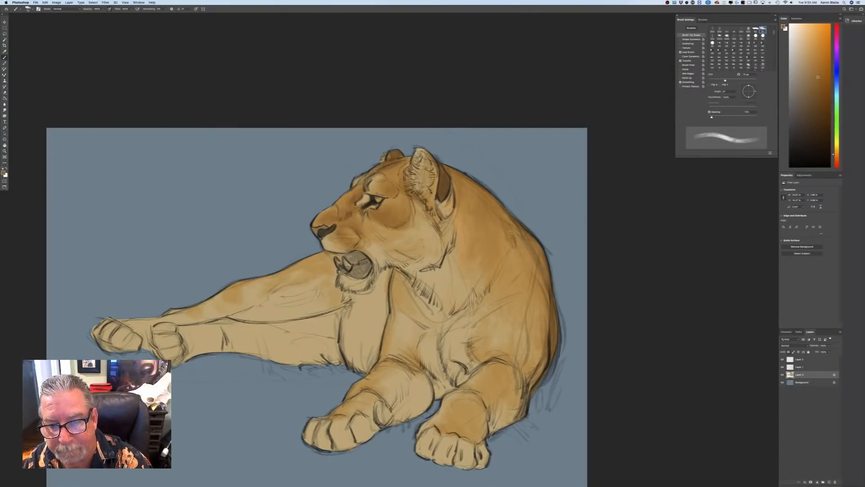
Enlarge the brush and shade along the underside of the outstretched hind leg with the darker brown
{"action": "key", "text": "bracketright"}
{"action": "key", "text": "bracketright"}
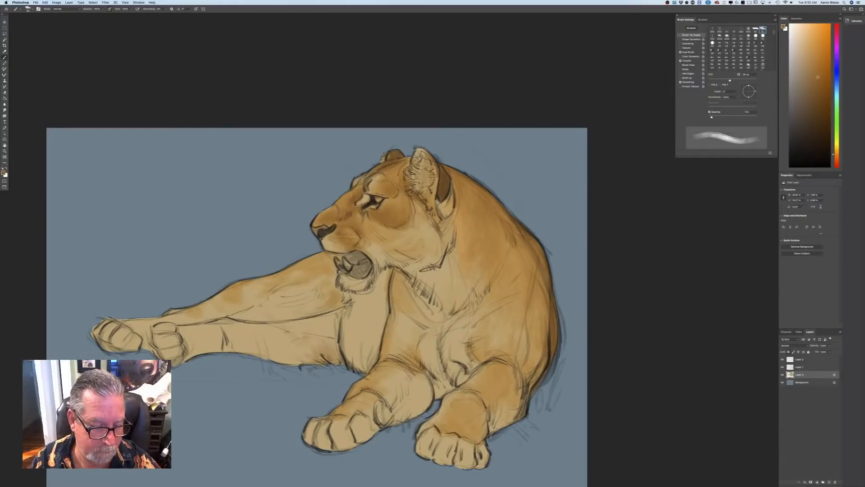
{"action": "key", "text": "bracketright"}
{"action": "key", "text": "bracketright"}
{"action": "key", "text": "bracketright"}
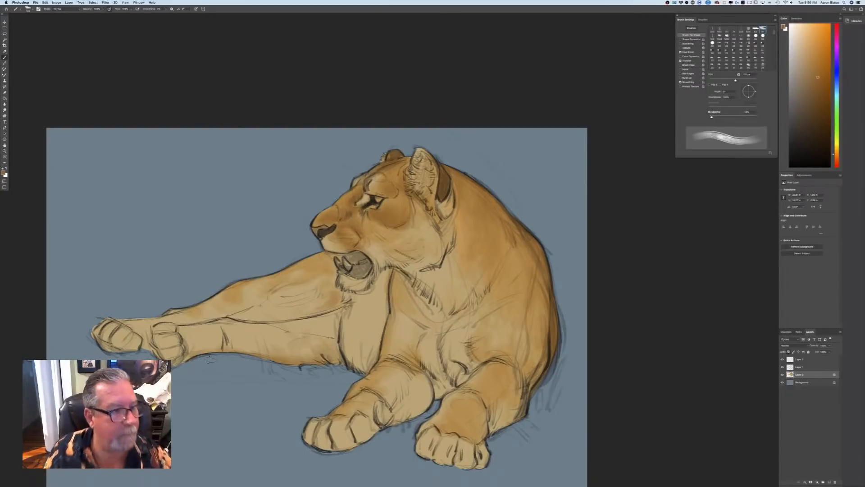
Choose a pale cream foreground colour and paint the lioness's chin with it
{"action": "key", "text": "n"}
{"action": "left_click", "coordinate": [268, 327]}
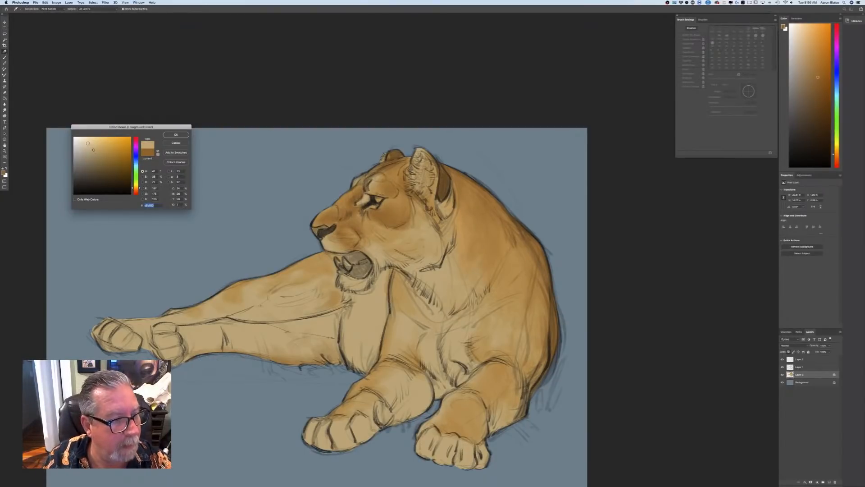
{"action": "left_click", "coordinate": [176, 134]}
{"action": "mouse_move", "coordinate": [355, 286]}
{"action": "left_mouse_down"}
{"action": "mouse_move", "coordinate": [345, 281]}
{"action": "mouse_move", "coordinate": [370, 274]}
{"action": "left_mouse_up"}
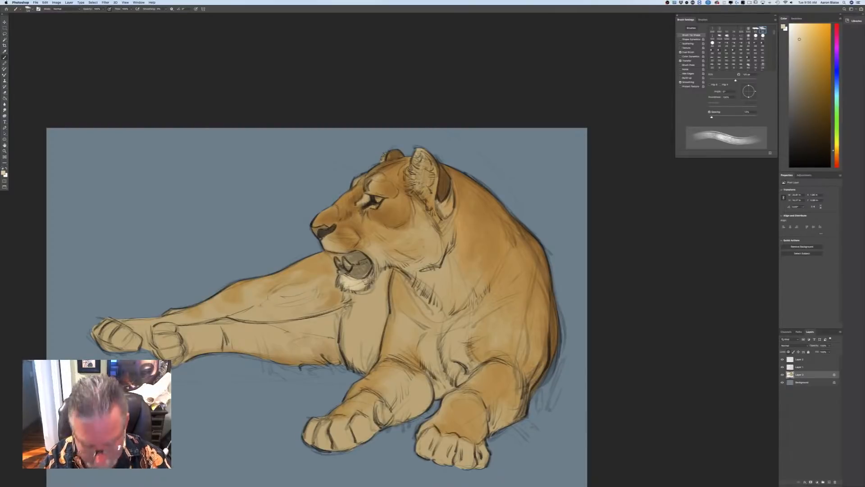
Paint cream highlights on the lower cheek, jaw, throat and around the eye with progressively smaller brushes
{"action": "key", "text": "bracketleft"}
{"action": "key", "text": "bracketleft"}
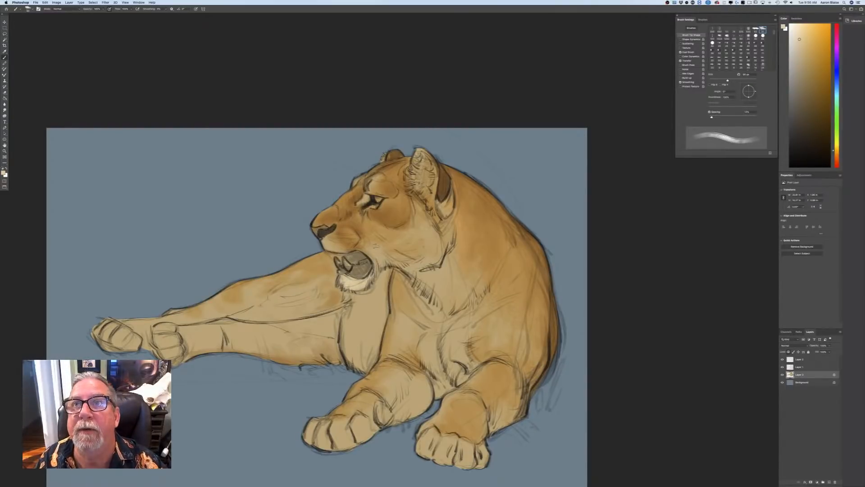
{"action": "mouse_move", "coordinate": [369, 250]}
{"action": "left_mouse_down"}
{"action": "mouse_move", "coordinate": [410, 266]}
{"action": "mouse_move", "coordinate": [441, 246]}
{"action": "mouse_move", "coordinate": [438, 227]}
{"action": "left_mouse_up"}
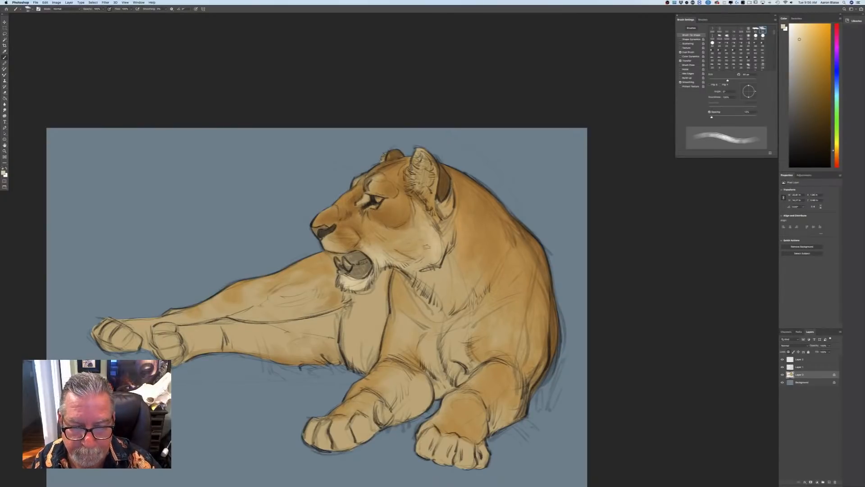
{"action": "mouse_move", "coordinate": [427, 284]}
{"action": "left_mouse_down"}
{"action": "mouse_move", "coordinate": [460, 301]}
{"action": "mouse_move", "coordinate": [478, 292]}
{"action": "left_mouse_up"}
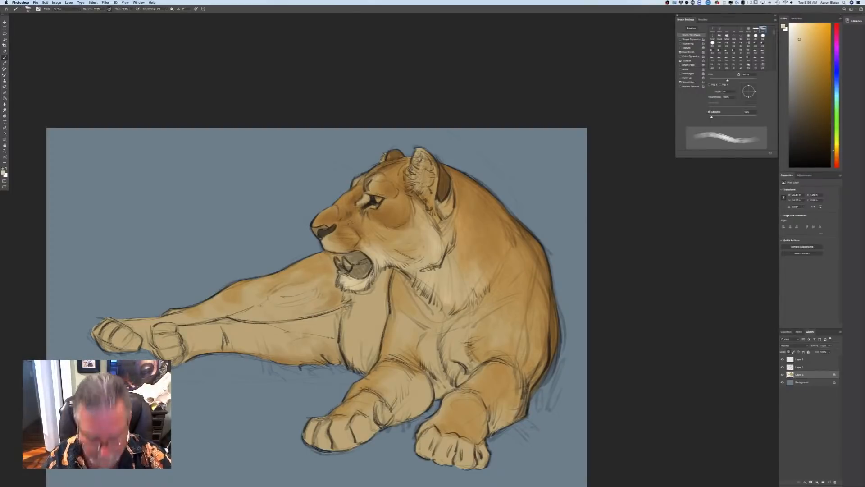
{"action": "key", "text": "["}
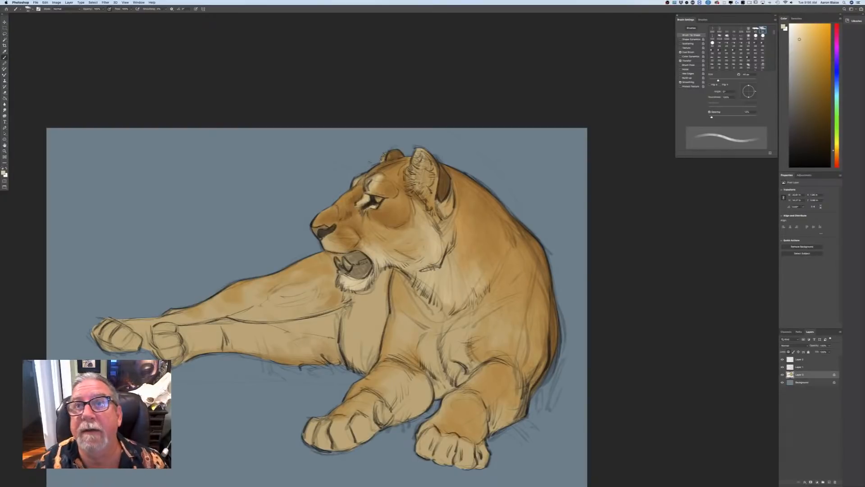
Choose a dark reddish-brown foreground colour and paint the lioness's nose with it
{"action": "left_click", "coordinate": [4, 173]}
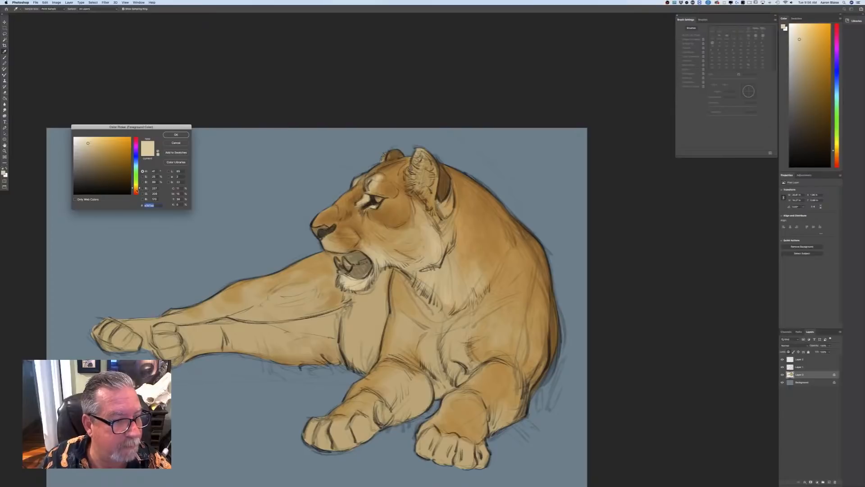
{"action": "left_click_drag", "start_coordinate": [136, 188], "coordinate": [136, 191]}
{"action": "left_click", "coordinate": [101, 167]}
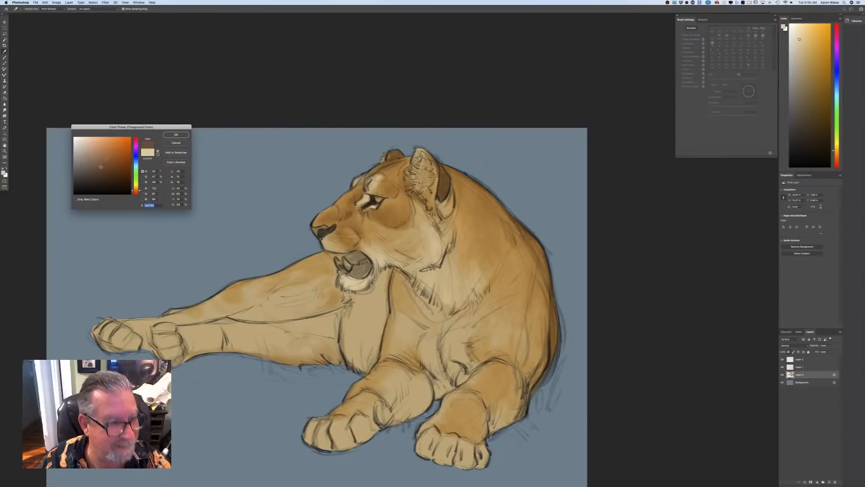
{"action": "left_click", "coordinate": [176, 135]}
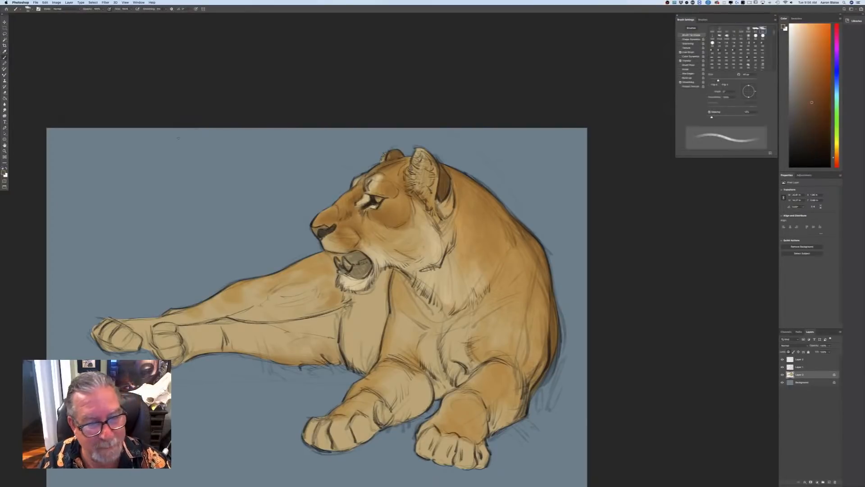
{"action": "mouse_move", "coordinate": [328, 228]}
{"action": "left_mouse_down"}
{"action": "mouse_move", "coordinate": [313, 236]}
{"action": "mouse_move", "coordinate": [329, 230]}
{"action": "left_mouse_up"}
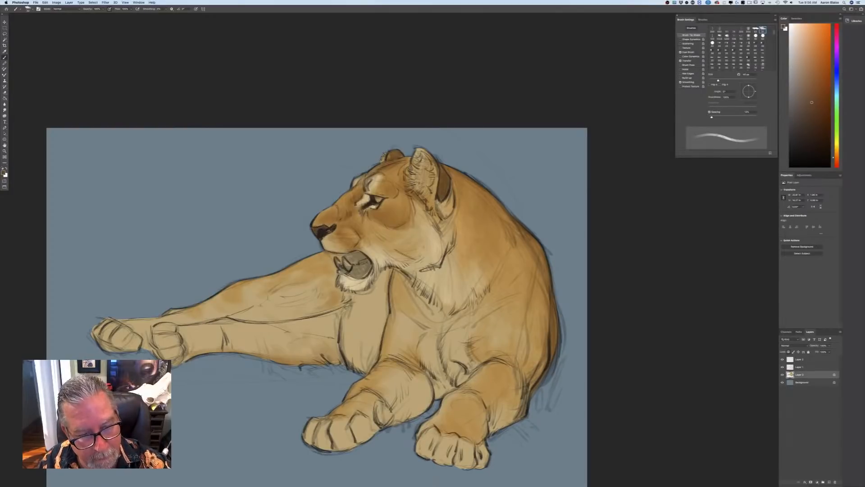
Choose a medium brown foreground colour, enlarge the brush and shade the lioness's cheek, muzzle and the area between eye and ear
{"action": "left_click", "coordinate": [4, 172]}
{"action": "left_click", "coordinate": [175, 134]}
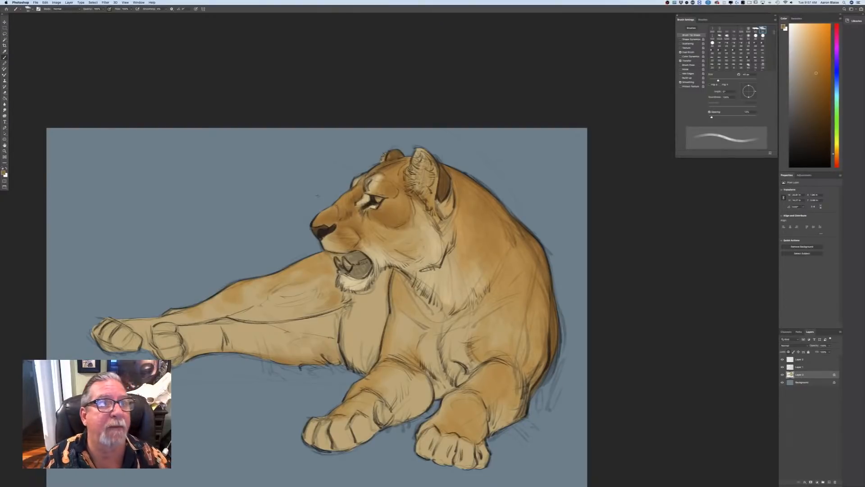
{"action": "left_click", "coordinate": [4, 173]}
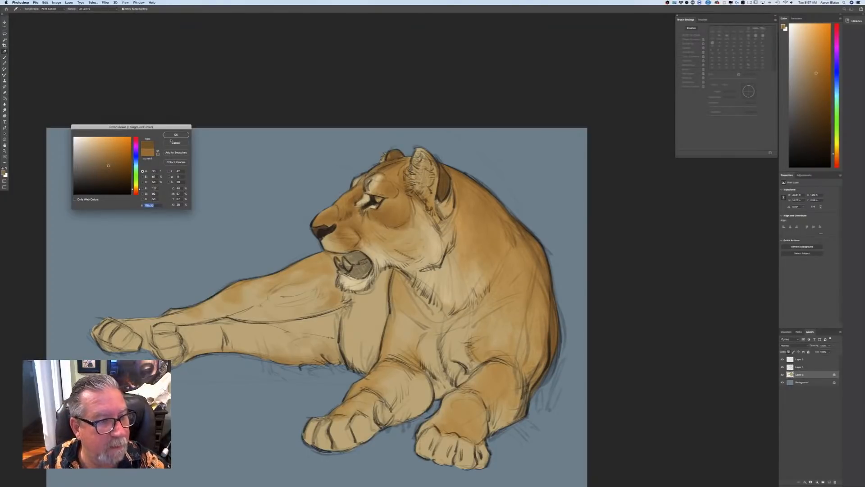
{"action": "key", "text": "Return"}
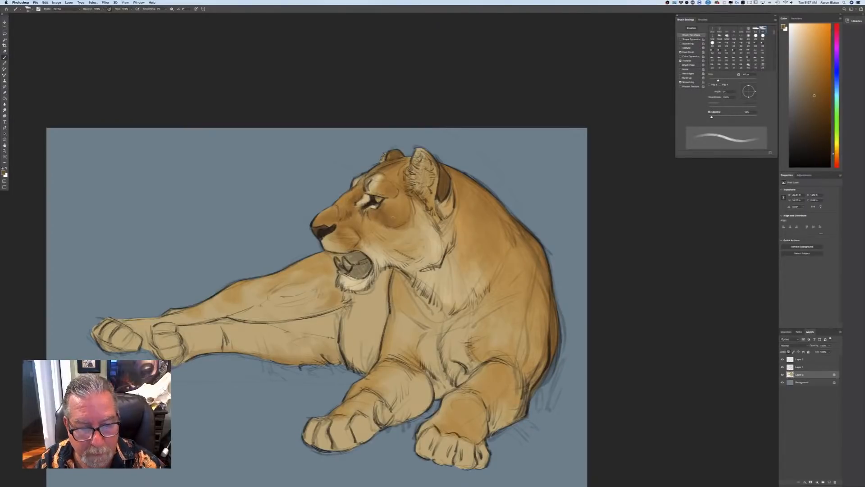
{"action": "key", "text": "]"}
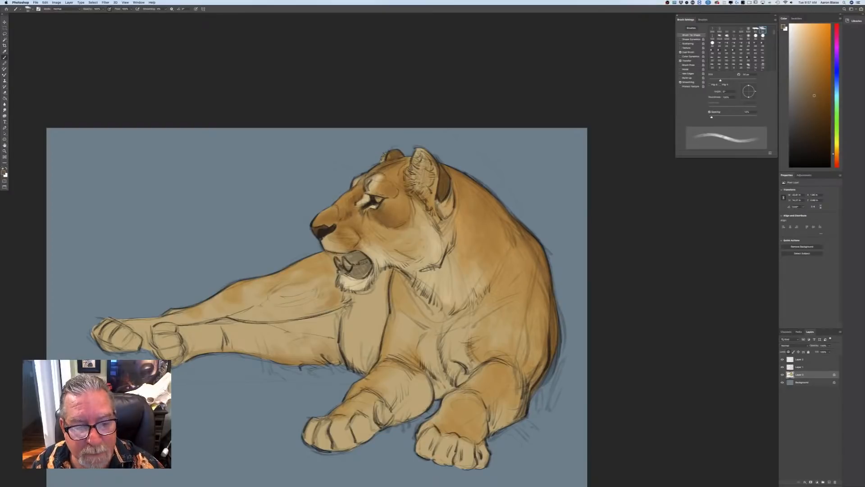
{"action": "mouse_move", "coordinate": [369, 213]}
{"action": "left_mouse_down"}
{"action": "mouse_move", "coordinate": [370, 233]}
{"action": "mouse_move", "coordinate": [398, 248]}
{"action": "left_mouse_up"}
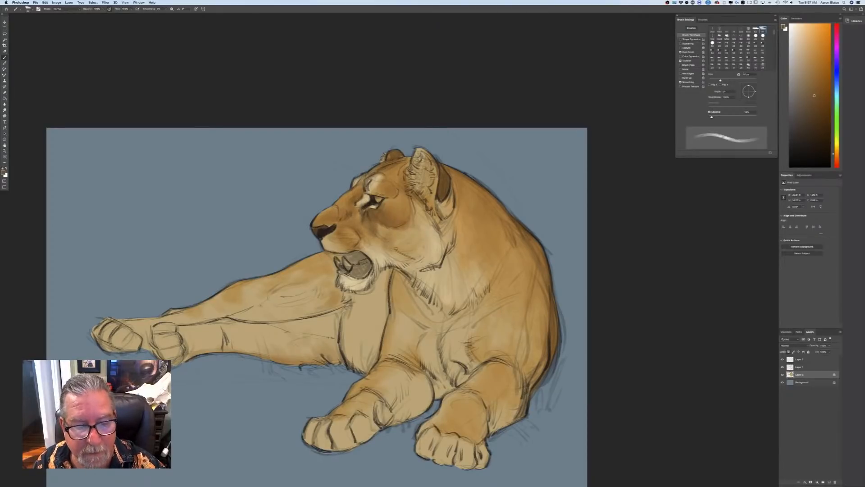
{"action": "mouse_move", "coordinate": [359, 210]}
{"action": "left_mouse_down"}
{"action": "mouse_move", "coordinate": [360, 222]}
{"action": "mouse_move", "coordinate": [338, 222]}
{"action": "left_mouse_up"}
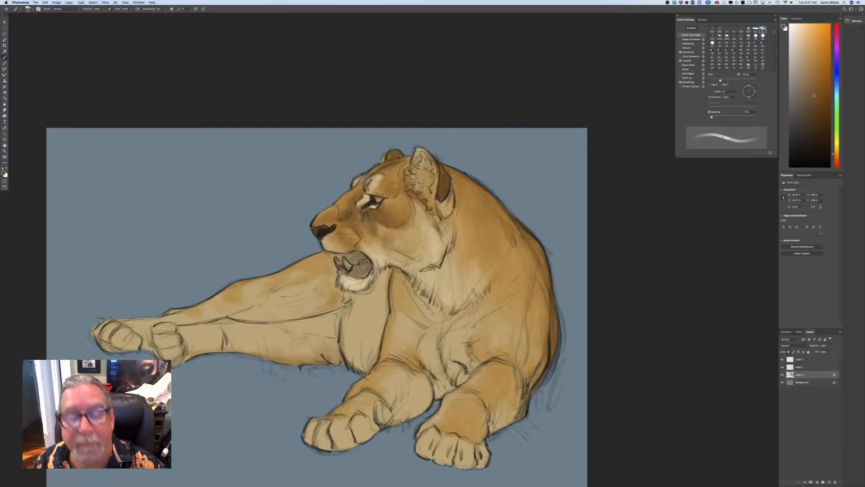
{"action": "left_click_drag", "start_coordinate": [386, 197], "coordinate": [391, 207]}
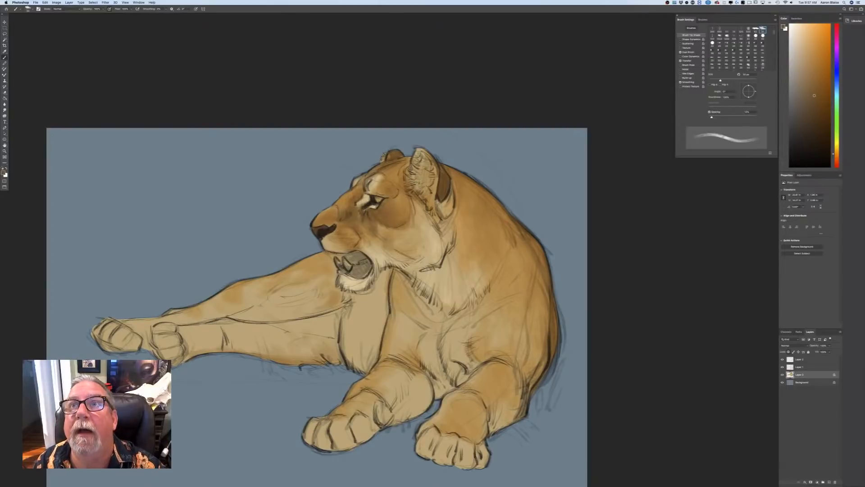
{"action": "mouse_move", "coordinate": [405, 185]}
{"action": "left_mouse_down"}
{"action": "mouse_move", "coordinate": [398, 174]}
{"action": "mouse_move", "coordinate": [405, 166]}
{"action": "left_mouse_up"}
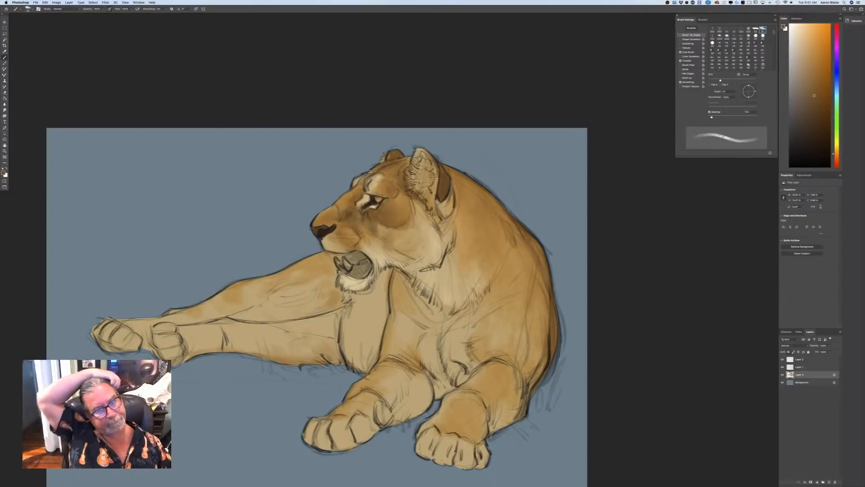
Switch to a textured bristle brush and shade the shoulder, the chest below the throat and the rear edge of the body brown
{"action": "left_click", "coordinate": [28, 9]}
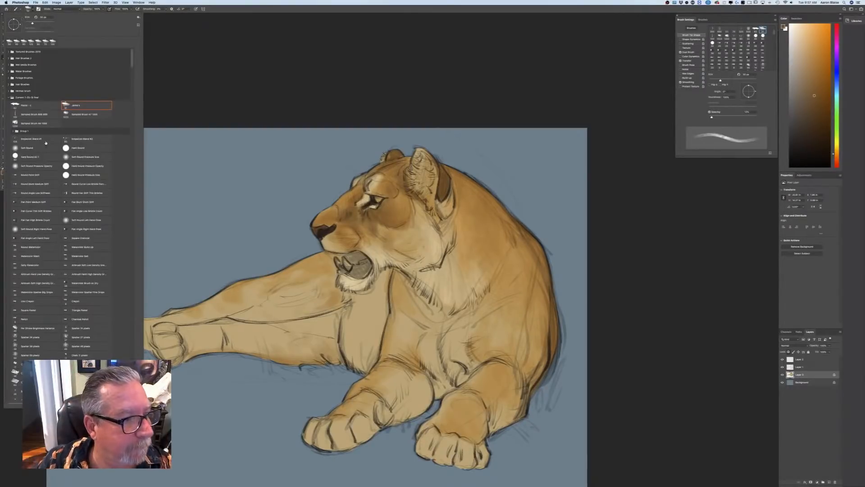
{"action": "left_click", "coordinate": [22, 112]}
{"action": "left_click", "coordinate": [227, 102]}
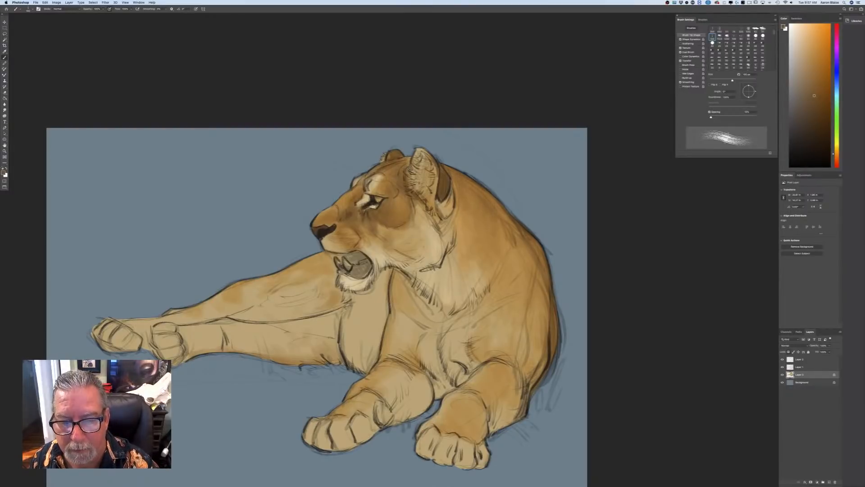
{"action": "left_click_drag", "start_coordinate": [494, 263], "coordinate": [483, 291]}
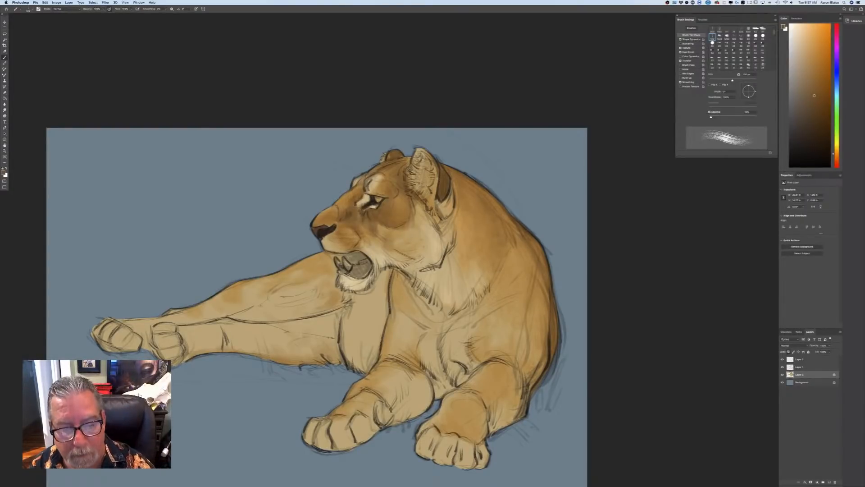
{"action": "left_click_drag", "start_coordinate": [397, 269], "coordinate": [393, 322]}
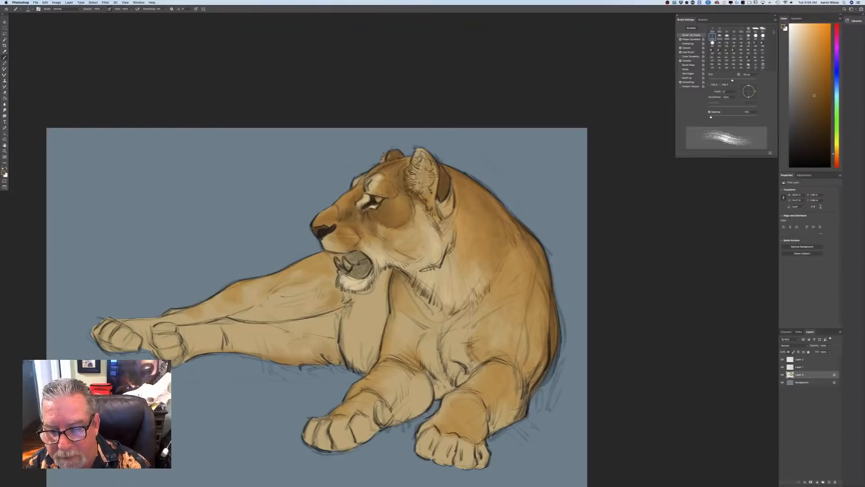
{"action": "mouse_move", "coordinate": [534, 347]}
{"action": "left_mouse_down"}
{"action": "mouse_move", "coordinate": [539, 361]}
{"action": "mouse_move", "coordinate": [528, 391]}
{"action": "mouse_move", "coordinate": [521, 362]}
{"action": "left_mouse_up"}
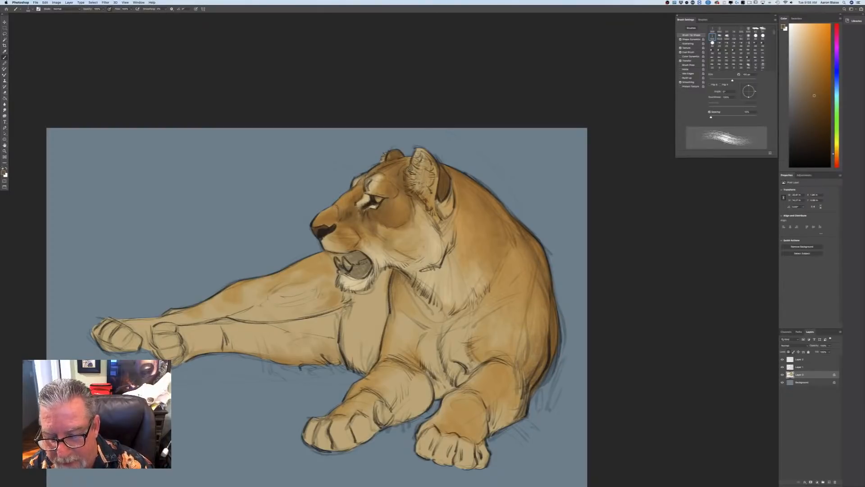
{"action": "left_click_drag", "start_coordinate": [530, 328], "coordinate": [526, 345]}
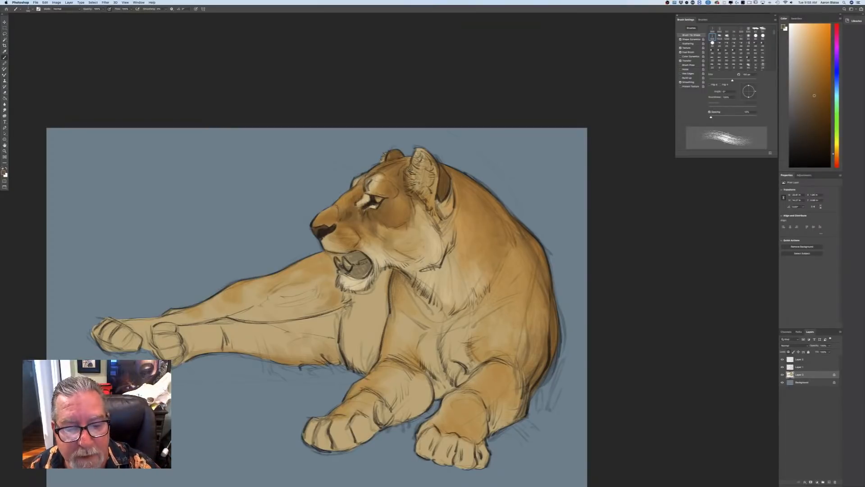
Reduce the brush size, choose a more saturated ochre foreground colour and paint the inside of the near ear
{"action": "key", "text": "bracketleft"}
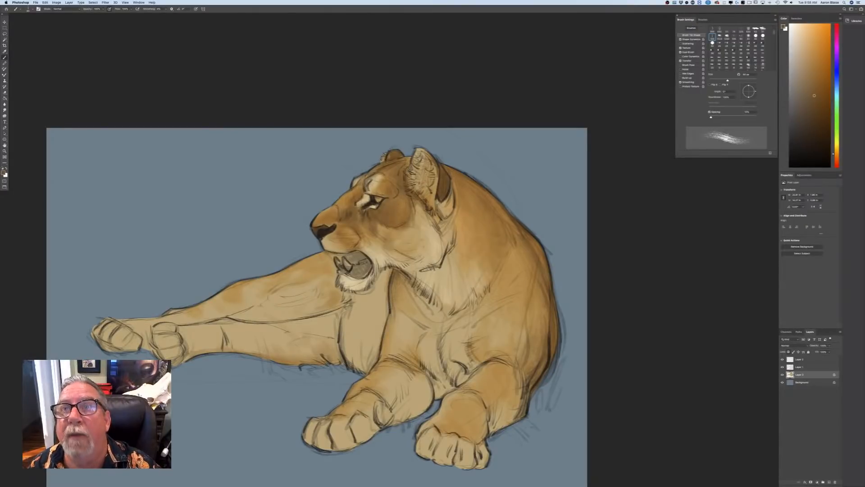
{"action": "left_click", "coordinate": [4, 173]}
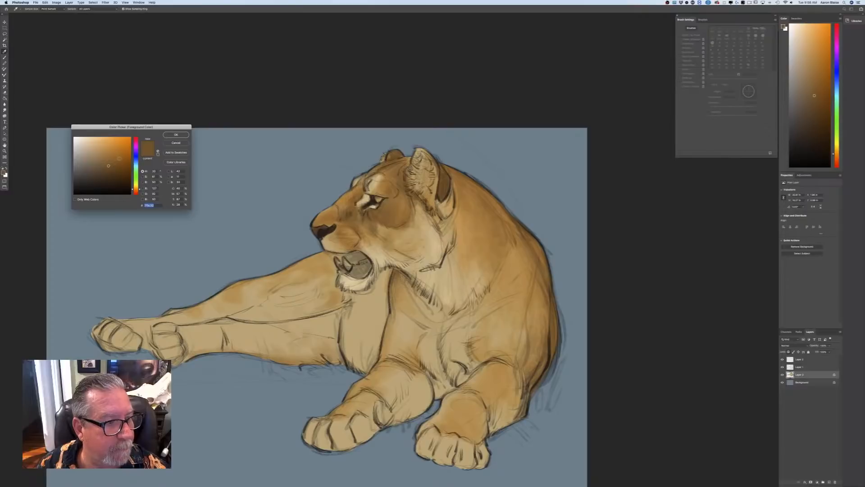
{"action": "left_click", "coordinate": [120, 159]}
{"action": "left_click", "coordinate": [176, 134]}
{"action": "mouse_move", "coordinate": [435, 165]}
{"action": "left_mouse_down"}
{"action": "mouse_move", "coordinate": [430, 198]}
{"action": "mouse_move", "coordinate": [426, 165]}
{"action": "mouse_move", "coordinate": [411, 183]}
{"action": "mouse_move", "coordinate": [425, 151]}
{"action": "mouse_move", "coordinate": [414, 158]}
{"action": "mouse_move", "coordinate": [408, 189]}
{"action": "mouse_move", "coordinate": [414, 157]}
{"action": "mouse_move", "coordinate": [424, 167]}
{"action": "left_mouse_up"}
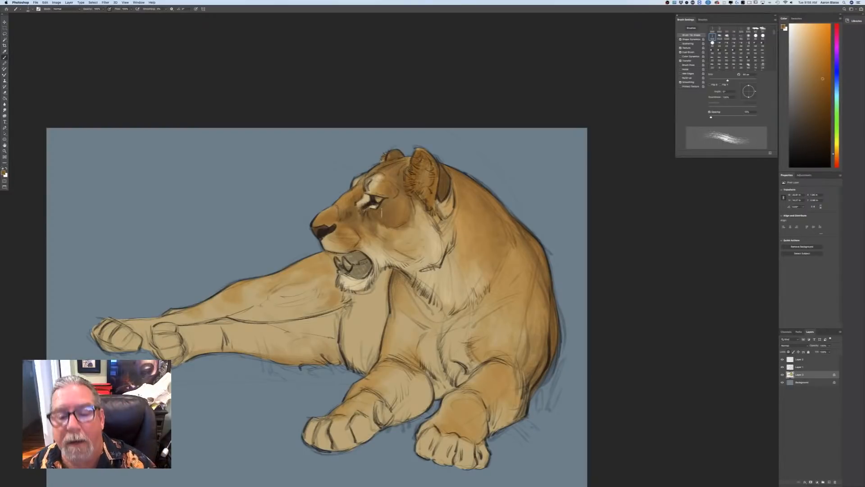
Enlarge the textured brush and paint ochre fur strokes from the shoulder down to the chest and top of the foreleg
{"action": "key", "text": "bracketright"}
{"action": "key", "text": "bracketright"}
{"action": "key", "text": "bracketright"}
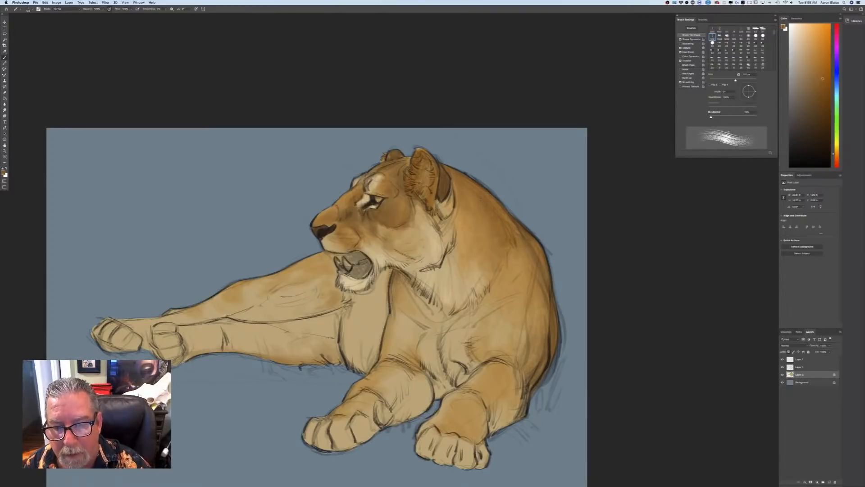
{"action": "key", "text": "super+plus"}
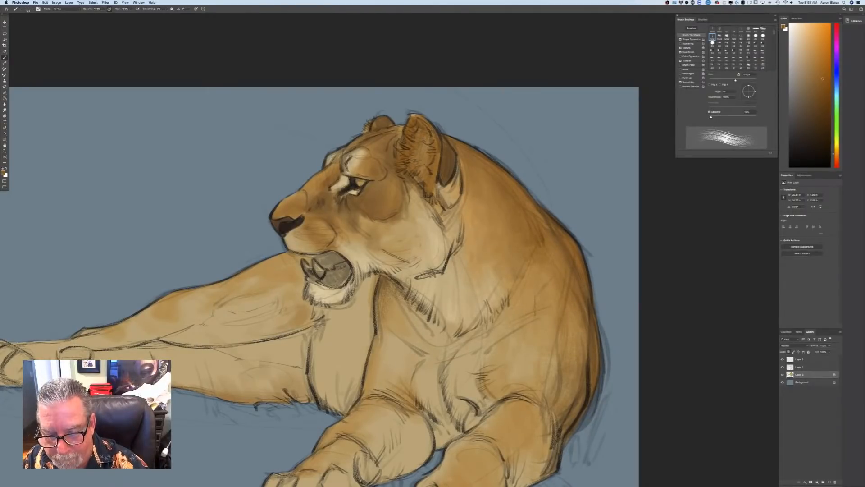
{"action": "mouse_move", "coordinate": [544, 306]}
{"action": "left_mouse_down"}
{"action": "mouse_move", "coordinate": [487, 352]}
{"action": "mouse_move", "coordinate": [477, 384]}
{"action": "left_mouse_up"}
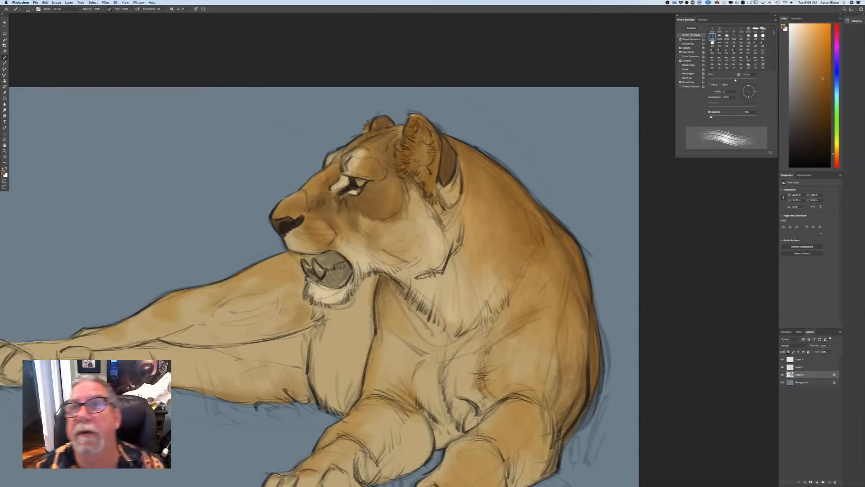
Sample the pale cream from the chin and paint it over the belly, the centre of the chest and the inner foreleg
{"action": "left_click", "coordinate": [3, 172]}
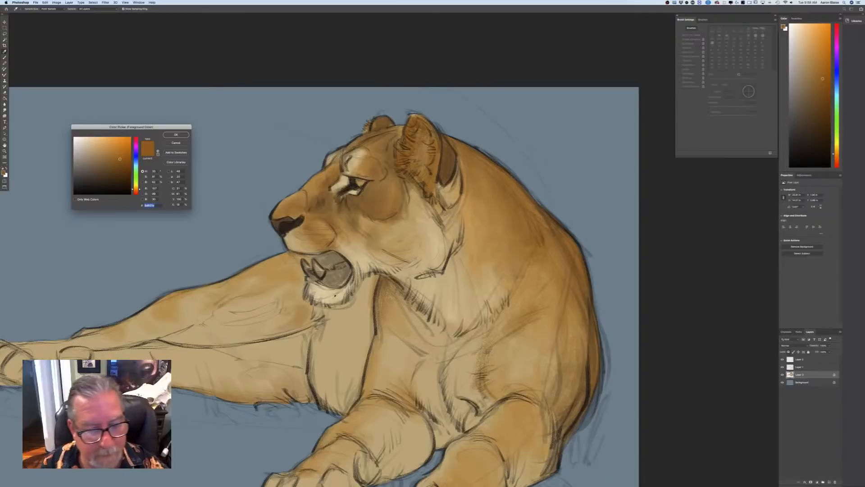
{"action": "left_click", "coordinate": [315, 288]}
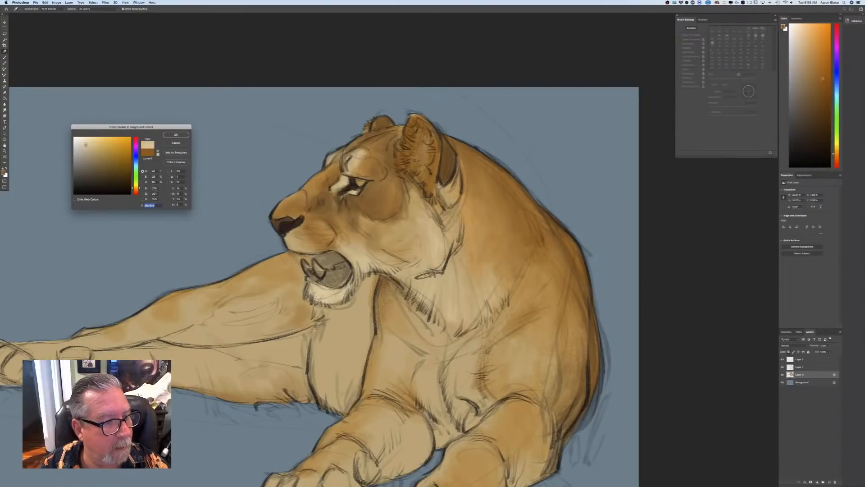
{"action": "left_click", "coordinate": [175, 134]}
{"action": "mouse_move", "coordinate": [350, 393]}
{"action": "left_mouse_down"}
{"action": "mouse_move", "coordinate": [333, 398]}
{"action": "mouse_move", "coordinate": [354, 350]}
{"action": "mouse_move", "coordinate": [320, 379]}
{"action": "mouse_move", "coordinate": [343, 344]}
{"action": "mouse_move", "coordinate": [338, 323]}
{"action": "mouse_move", "coordinate": [322, 331]}
{"action": "mouse_move", "coordinate": [353, 326]}
{"action": "mouse_move", "coordinate": [358, 363]}
{"action": "mouse_move", "coordinate": [369, 311]}
{"action": "mouse_move", "coordinate": [342, 310]}
{"action": "mouse_move", "coordinate": [326, 378]}
{"action": "mouse_move", "coordinate": [348, 373]}
{"action": "left_mouse_up"}
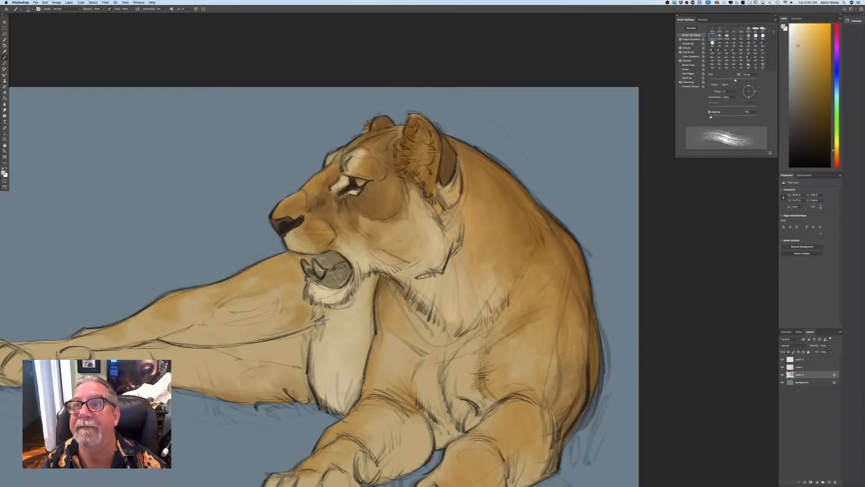
{"action": "mouse_move", "coordinate": [447, 370]}
{"action": "left_mouse_down"}
{"action": "mouse_move", "coordinate": [464, 414]}
{"action": "mouse_move", "coordinate": [480, 392]}
{"action": "mouse_move", "coordinate": [473, 367]}
{"action": "mouse_move", "coordinate": [447, 355]}
{"action": "mouse_move", "coordinate": [443, 373]}
{"action": "mouse_move", "coordinate": [433, 341]}
{"action": "mouse_move", "coordinate": [427, 368]}
{"action": "mouse_move", "coordinate": [449, 428]}
{"action": "mouse_move", "coordinate": [438, 440]}
{"action": "left_mouse_up"}
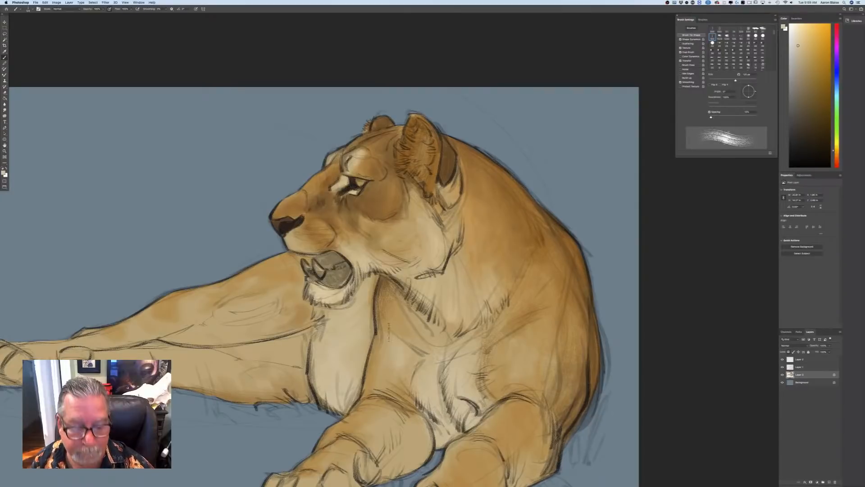
{"action": "left_click_drag", "start_coordinate": [388, 333], "coordinate": [369, 373]}
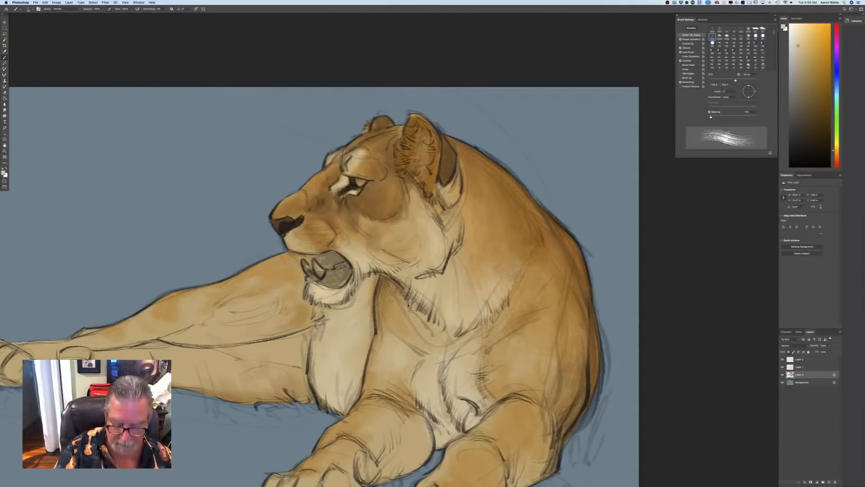
Add cream highlights along the outstretched hind legs and the lower part of the near foreleg
{"action": "scroll", "coordinate": [408, 309], "scroll_direction": "down", "scroll_amount": 2}
{"action": "scroll", "coordinate": [408, 306], "scroll_direction": "up", "scroll_amount": 2}
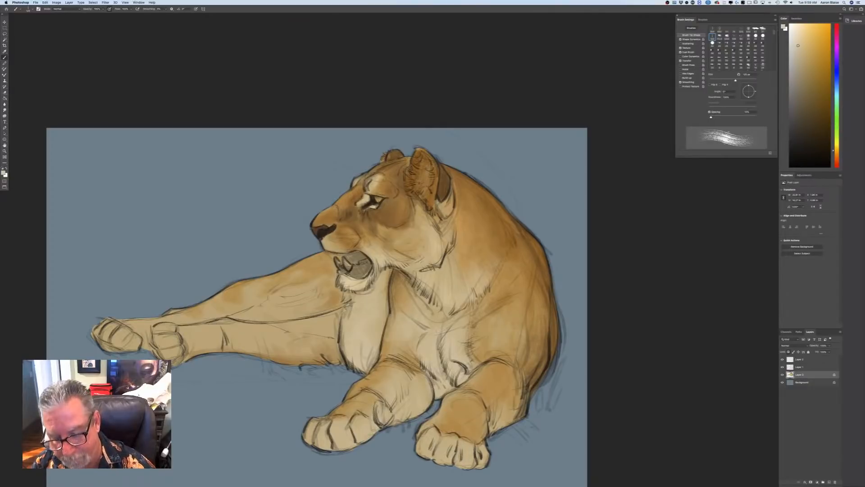
{"action": "left_click_drag", "start_coordinate": [499, 402], "coordinate": [480, 422]}
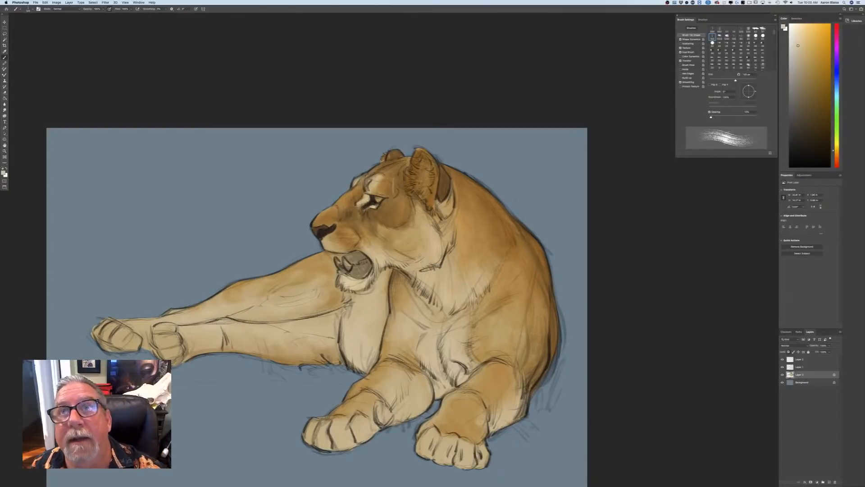
Choose a warmer light tan foreground colour, reduce the brush size and add a highlight on the side of the muzzle
{"action": "left_click", "coordinate": [4, 172]}
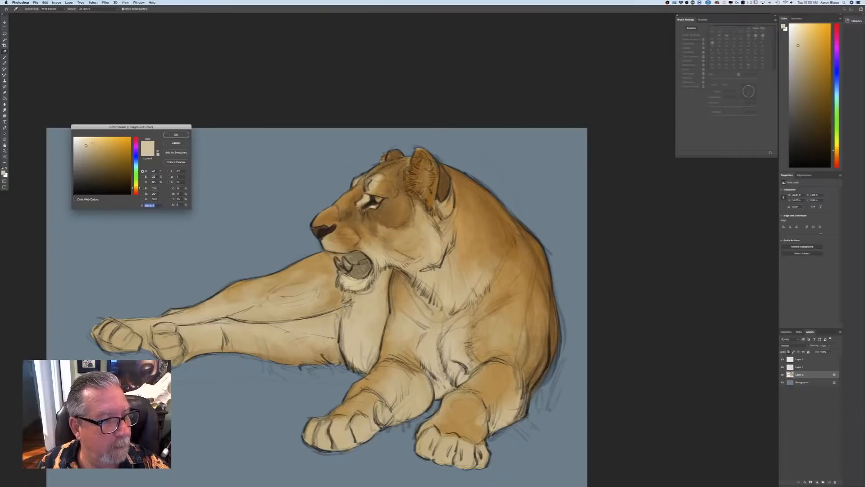
{"action": "left_click_drag", "start_coordinate": [136, 189], "coordinate": [135, 189]}
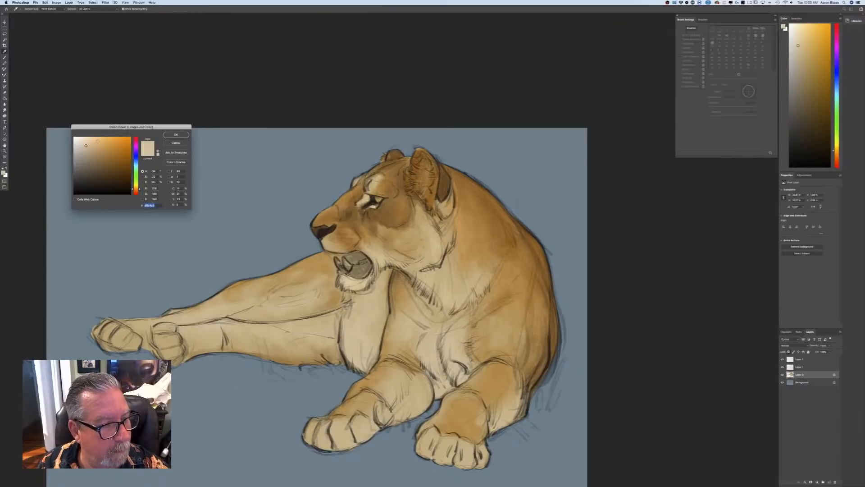
{"action": "left_click", "coordinate": [175, 134]}
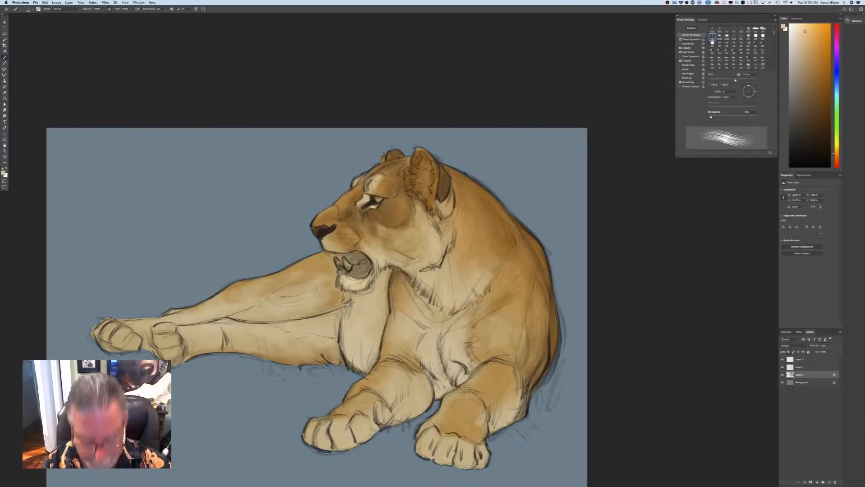
{"action": "key", "text": "bracketleft"}
{"action": "key", "text": "bracketleft"}
{"action": "key", "text": "bracketleft"}
{"action": "key", "text": "bracketleft"}
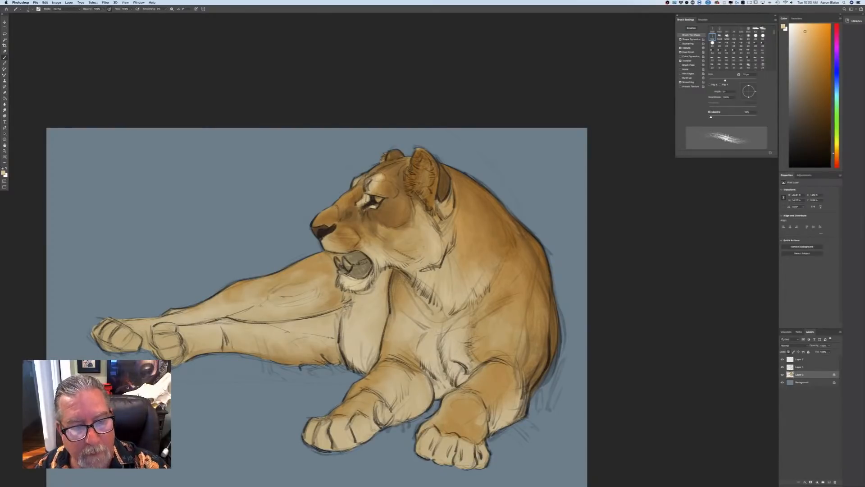
{"action": "left_click_drag", "start_coordinate": [349, 216], "coordinate": [347, 226]}
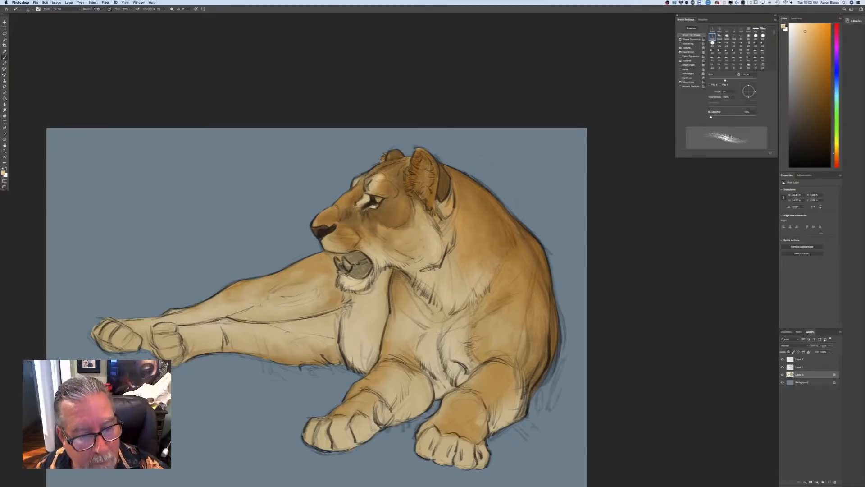
Sample a brown from the muzzle, darken it and paint fur strokes on the bridge of the nose
{"action": "left_click", "coordinate": [6, 173]}
{"action": "left_click", "coordinate": [329, 220]}
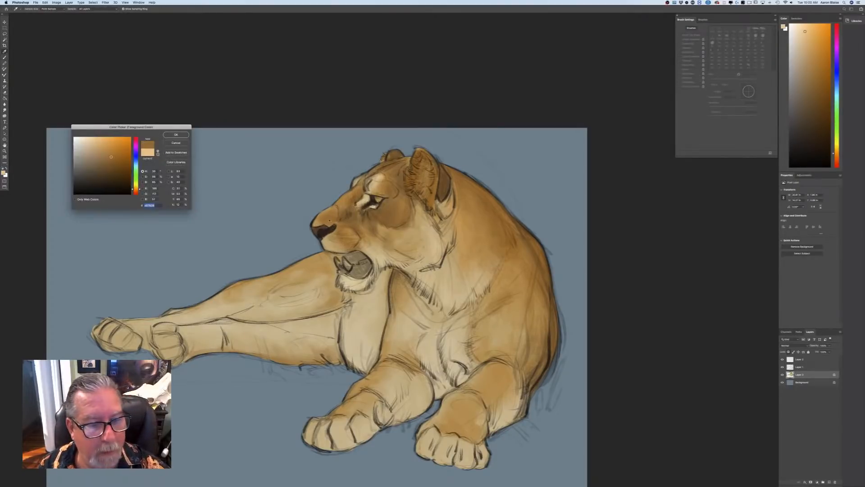
{"action": "left_click", "coordinate": [176, 134]}
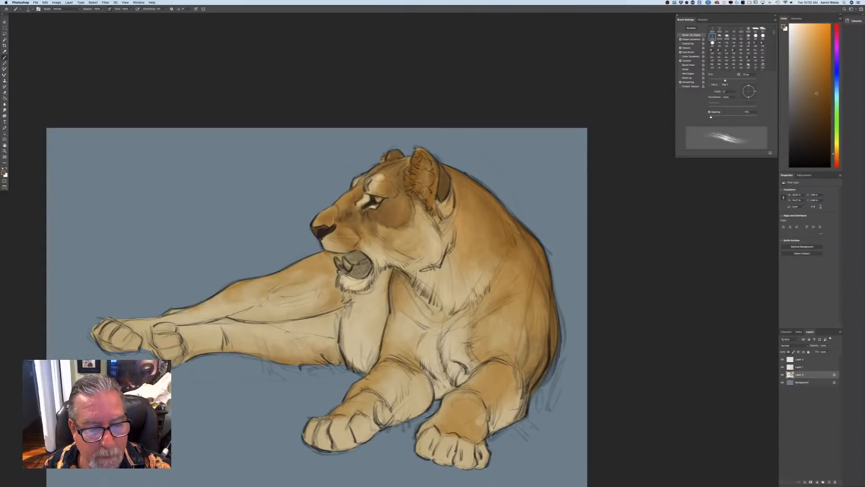
{"action": "left_click_drag", "start_coordinate": [324, 214], "coordinate": [317, 219]}
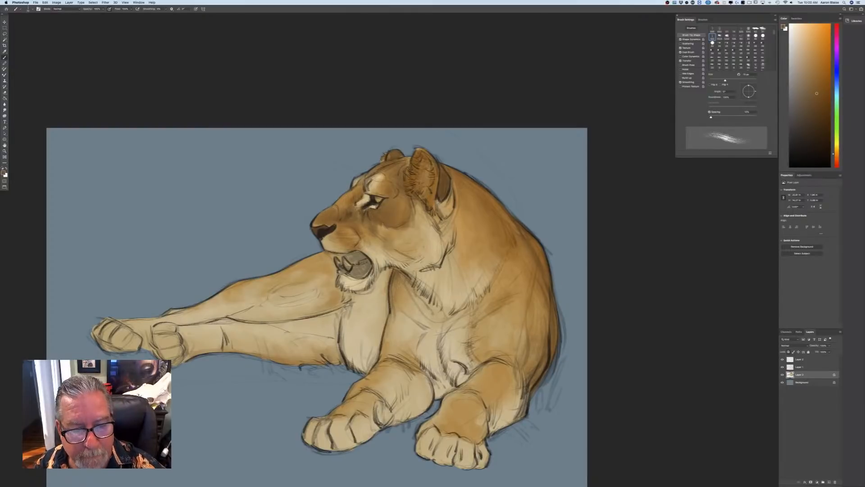
Choose a darker brown foreground colour and shade the inside of the open mouth and the back of the near ear
{"action": "left_click", "coordinate": [3, 173]}
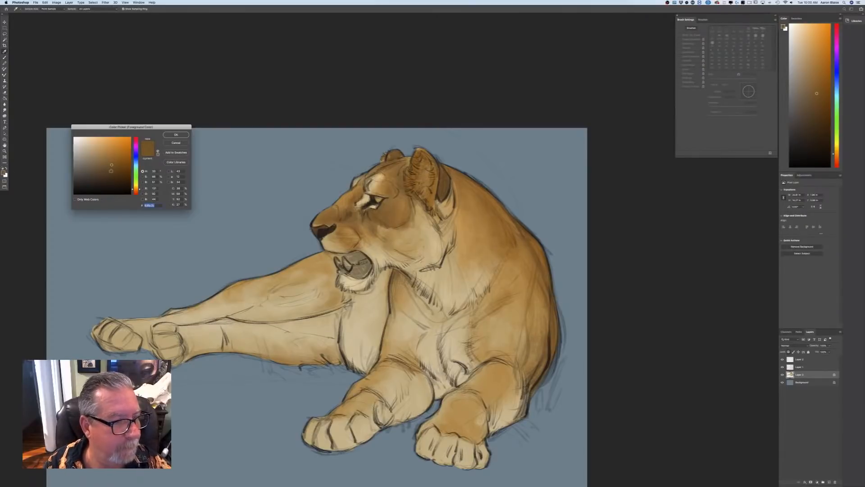
{"action": "left_click", "coordinate": [110, 170]}
{"action": "left_click", "coordinate": [182, 137]}
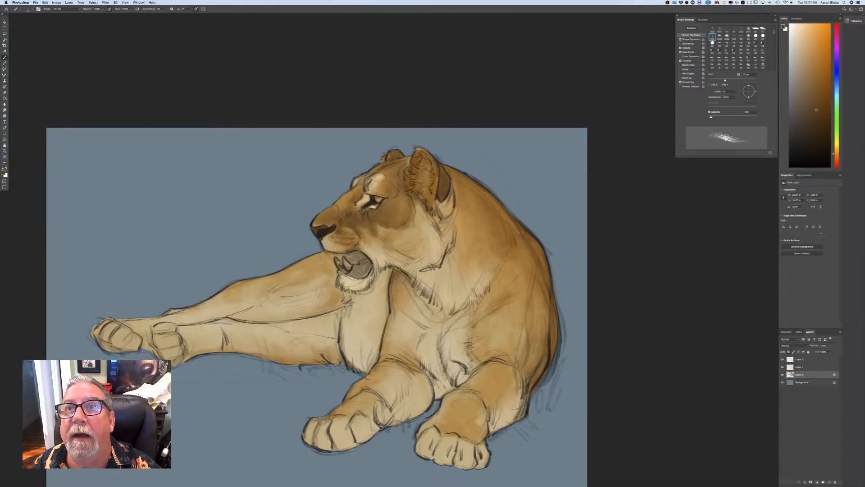
{"action": "left_click_drag", "start_coordinate": [369, 263], "coordinate": [343, 272]}
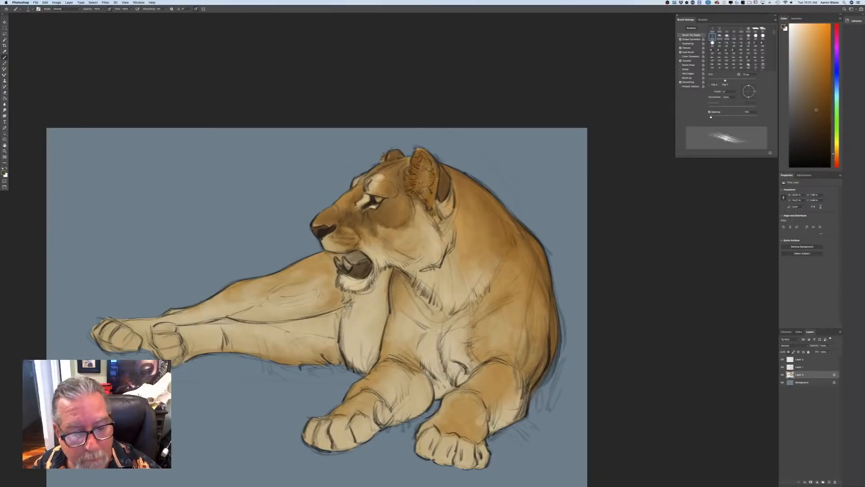
{"action": "left_click_drag", "start_coordinate": [364, 257], "coordinate": [351, 259]}
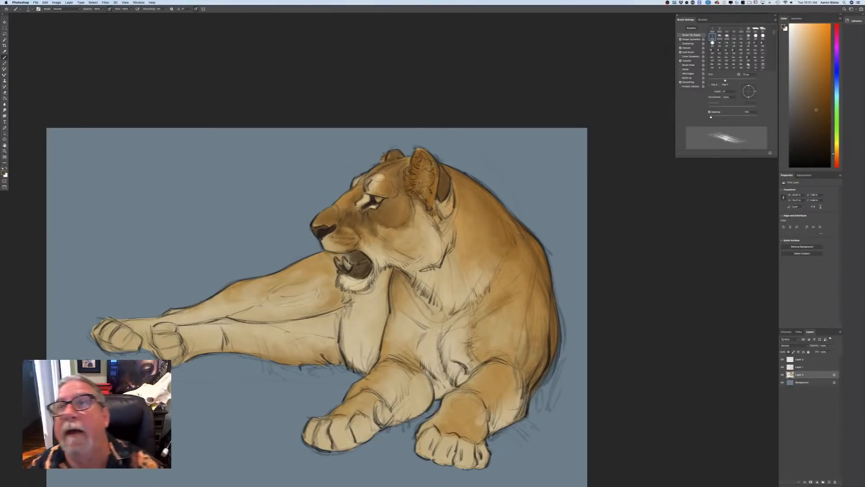
{"action": "mouse_move", "coordinate": [445, 177]}
{"action": "left_mouse_down"}
{"action": "mouse_move", "coordinate": [444, 197]}
{"action": "mouse_move", "coordinate": [440, 166]}
{"action": "mouse_move", "coordinate": [442, 197]}
{"action": "left_mouse_up"}
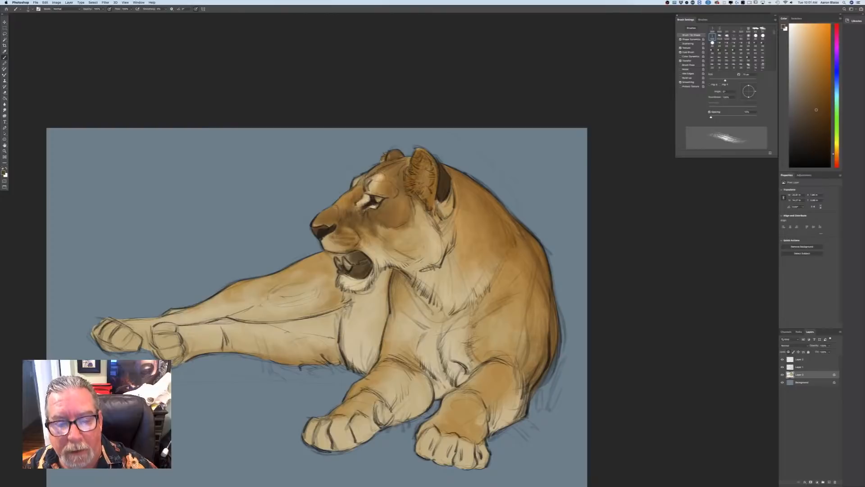
Choose a pale tan foreground colour for light fur detail and enlarge the textured brush
{"action": "left_click", "coordinate": [4, 172]}
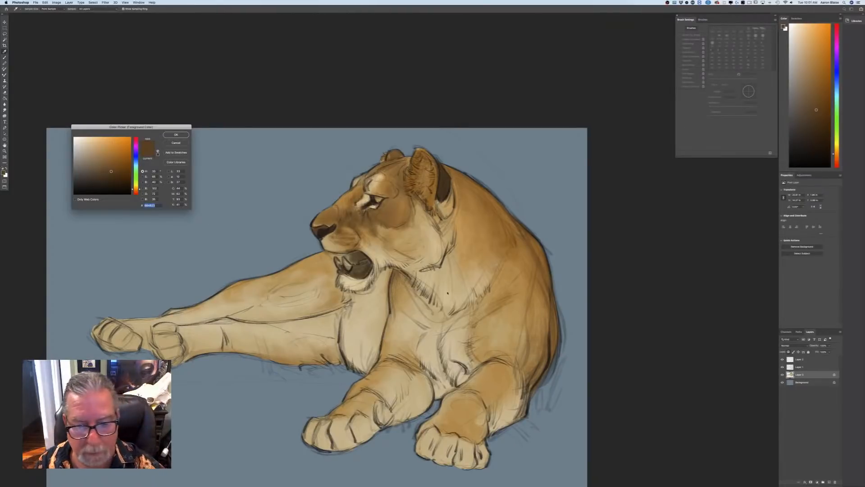
{"action": "left_click", "coordinate": [99, 145]}
{"action": "left_click", "coordinate": [176, 134]}
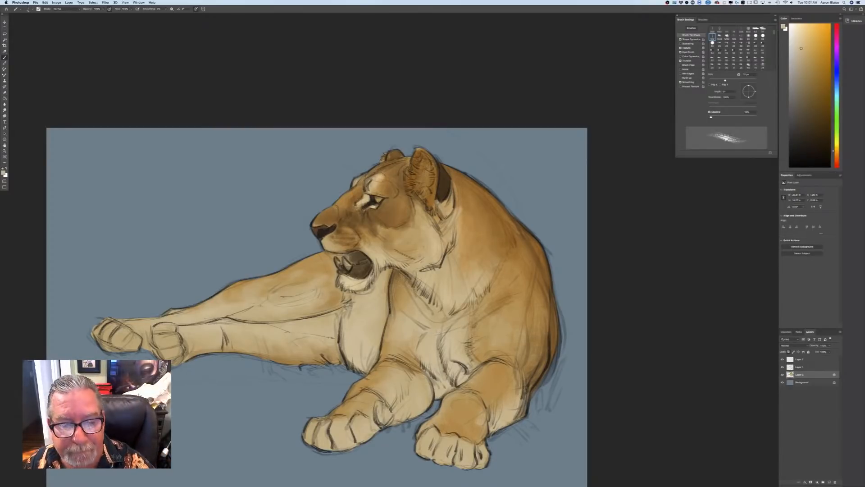
{"action": "left_click", "coordinate": [4, 173]}
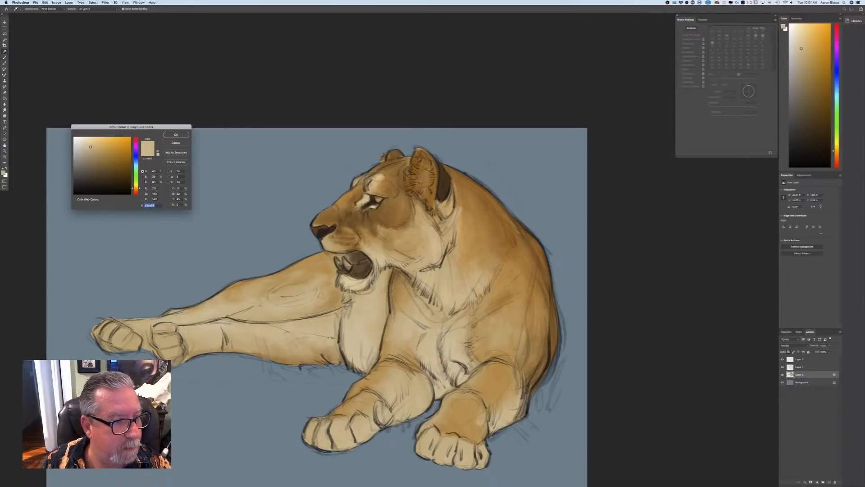
{"action": "left_click", "coordinate": [175, 134]}
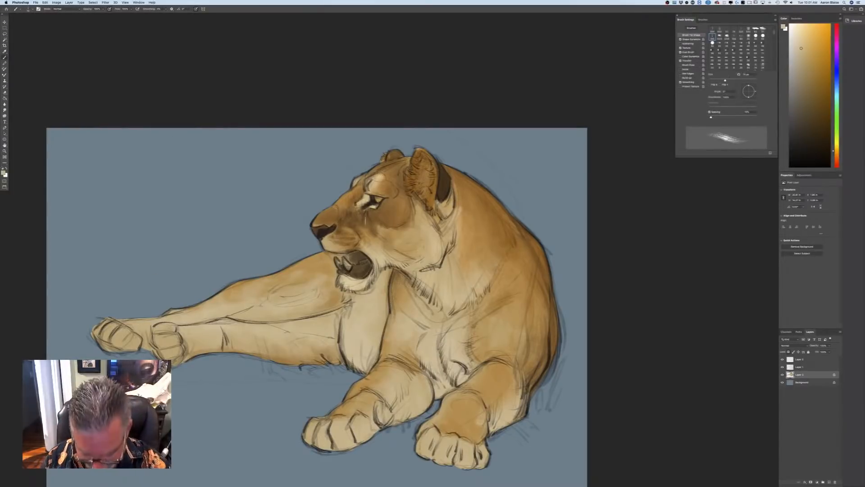
{"action": "left_click", "coordinate": [195, 9]}
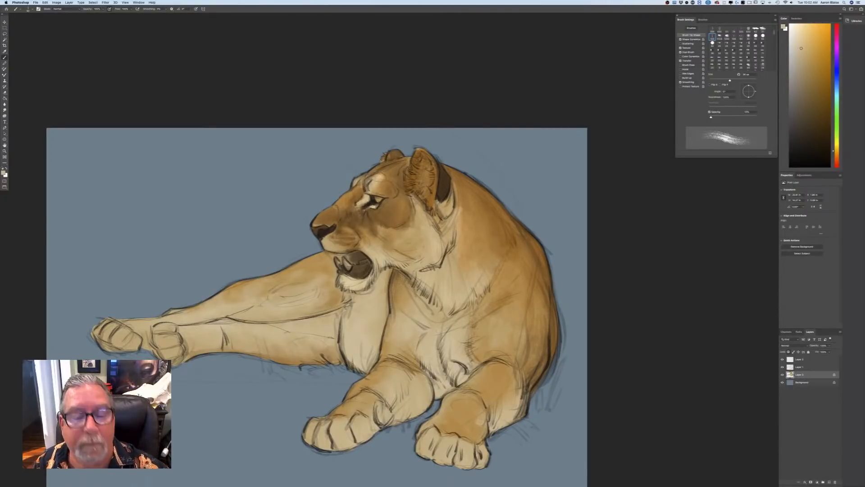
Switch the foreground colour to a warmer golden tan and reduce the brush size
{"action": "left_click", "coordinate": [3, 173]}
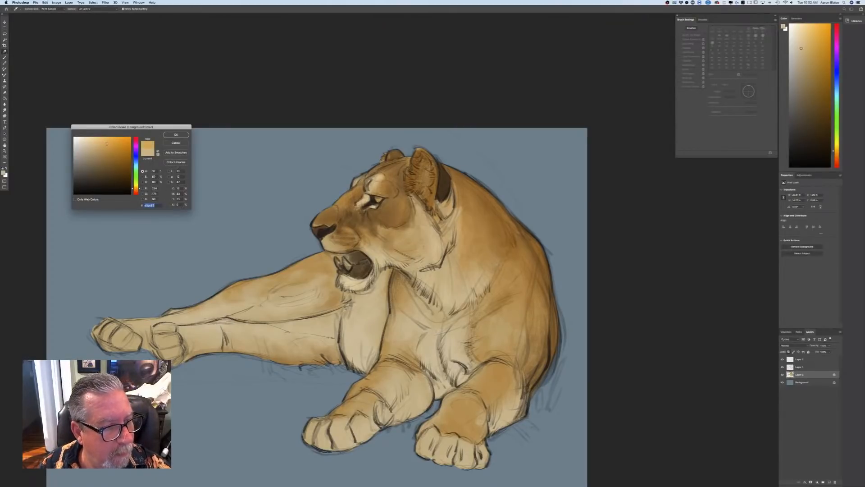
{"action": "left_click", "coordinate": [175, 134]}
{"action": "key", "text": "bracketleft"}
{"action": "key", "text": "bracketleft"}
{"action": "key", "text": "bracketleft"}
{"action": "key", "text": "bracketleft"}
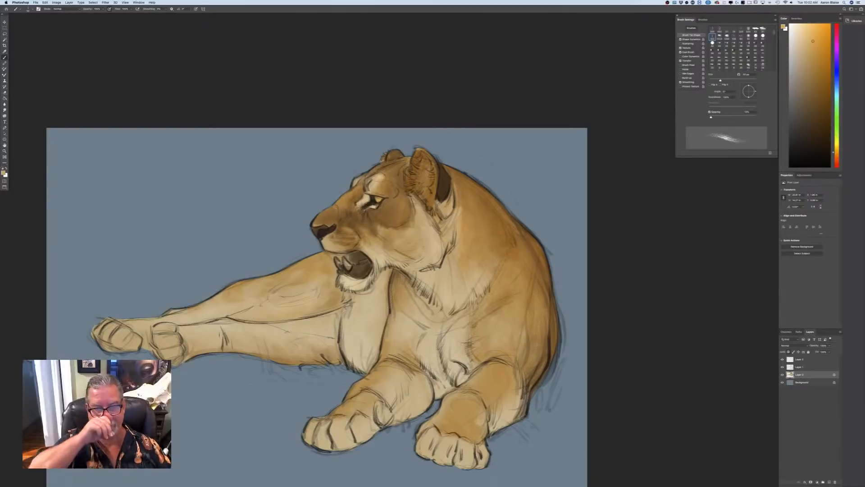
Enlarge the brush, choose a more saturated ochre and paint warm fur patches on the belly, the folded foreleg and the hind leg
{"action": "key", "text": "super+minus"}
{"action": "key", "text": "super+minus"}
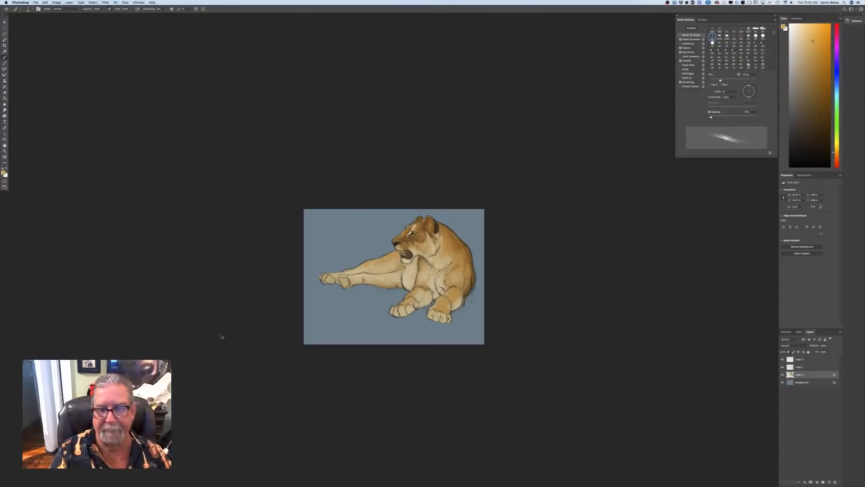
{"action": "key", "text": "super+plus"}
{"action": "key", "text": "super+plus"}
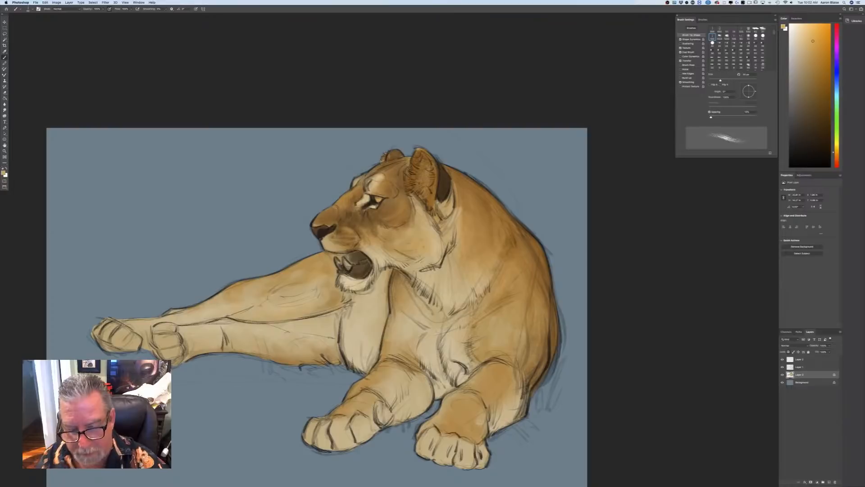
{"action": "key", "text": "bracketright"}
{"action": "key", "text": "bracketright"}
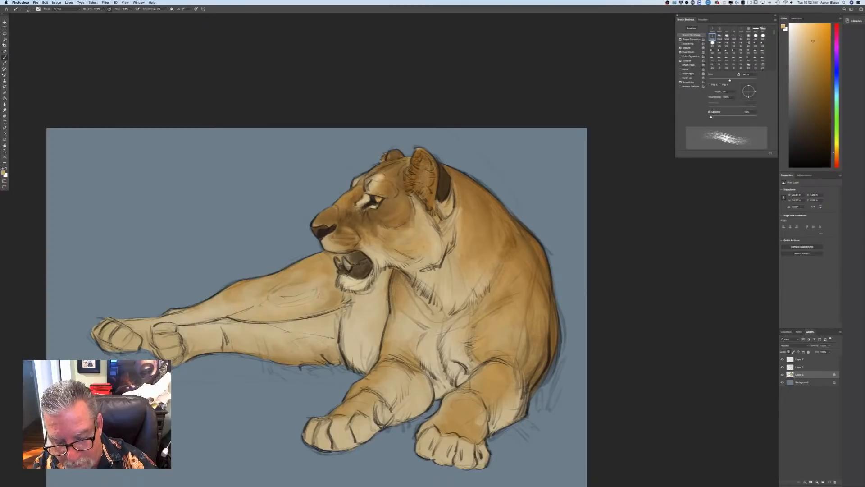
{"action": "left_click", "coordinate": [4, 173]}
{"action": "left_click", "coordinate": [114, 145]}
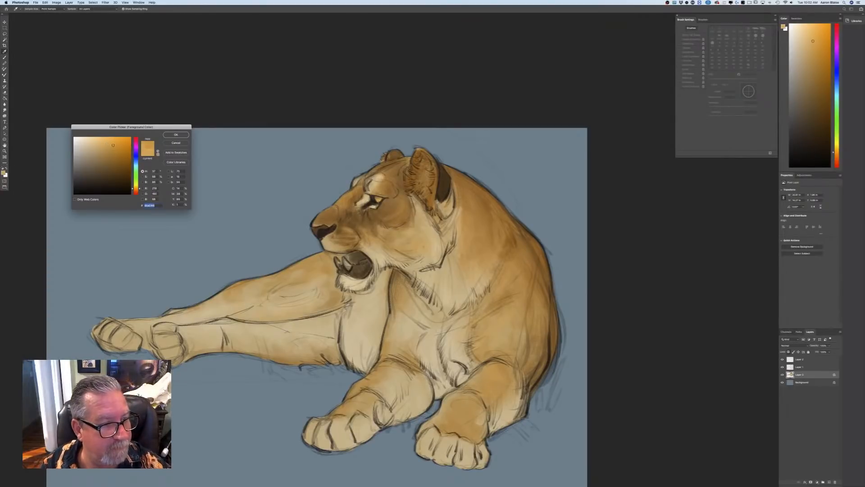
{"action": "left_click", "coordinate": [173, 135]}
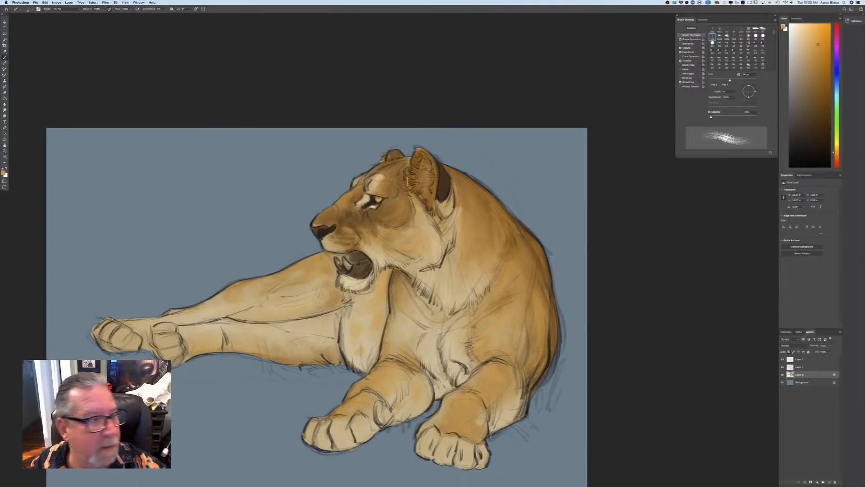
Choose a deeper golden brown for the fur, and sample a pale tan from the lower chest as the foreground colour
{"action": "left_click", "coordinate": [4, 172]}
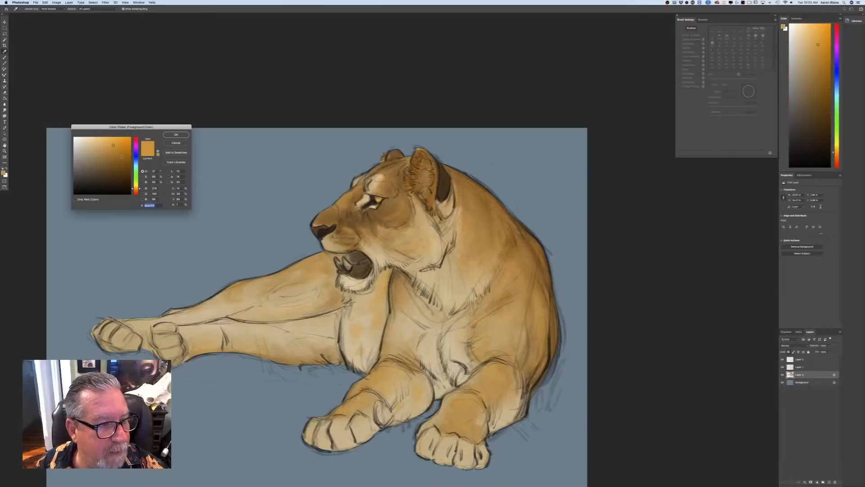
{"action": "left_click", "coordinate": [176, 134]}
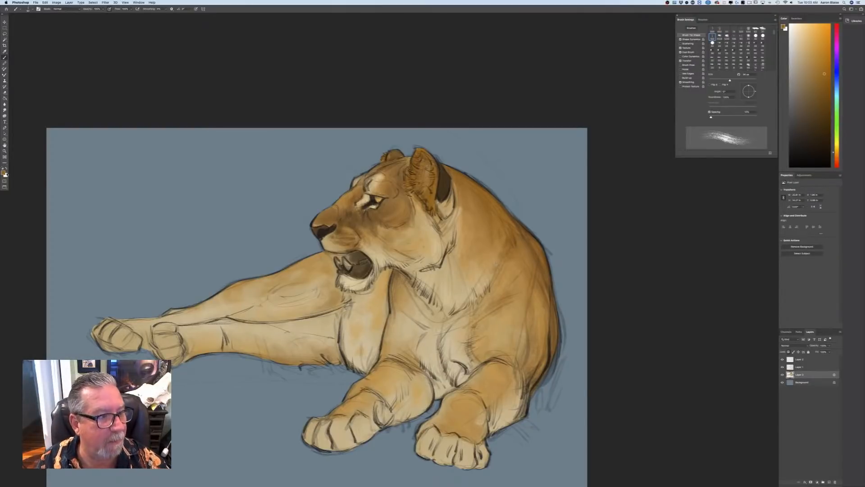
{"action": "left_click", "coordinate": [4, 173]}
{"action": "left_click", "coordinate": [390, 324]}
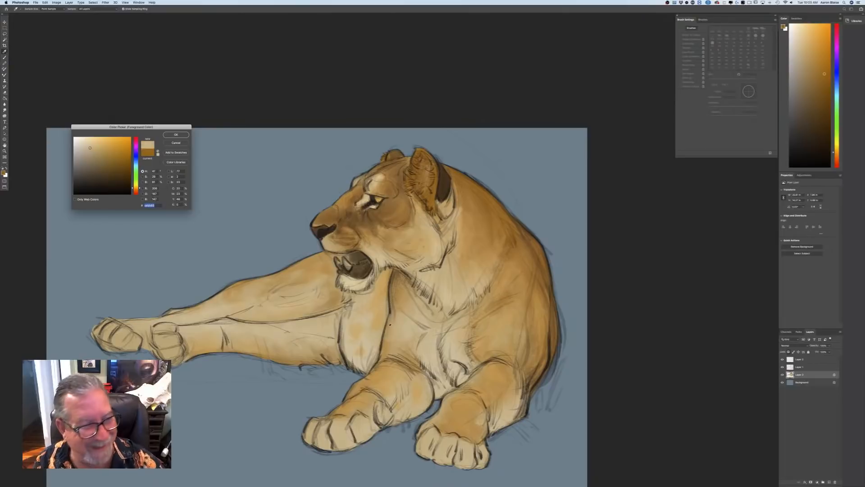
{"action": "left_click", "coordinate": [176, 135]}
{"action": "key", "text": "b"}
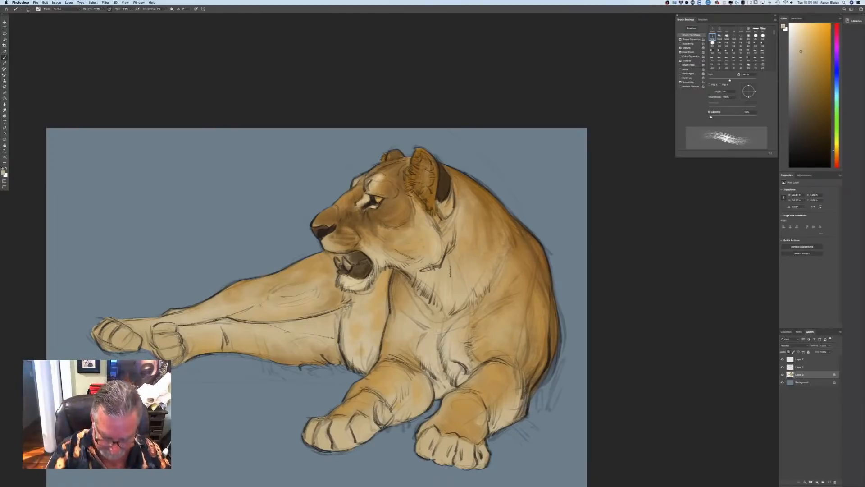
Add a new layer beneath the coloured lioness layer and choose a muted olive green foreground colour
{"action": "key", "text": "super+minus"}
{"action": "key", "text": "super+minus"}
{"action": "key", "text": "super+plus"}
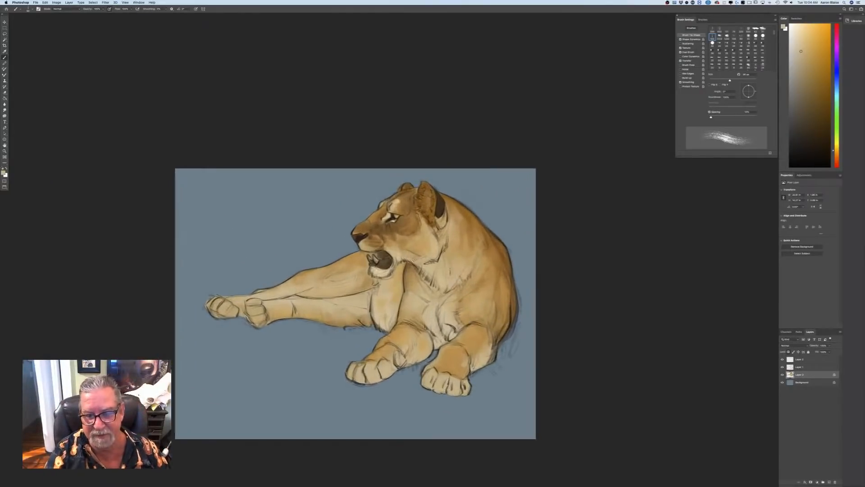
{"action": "left_click", "coordinate": [828, 482], "text": "super"}
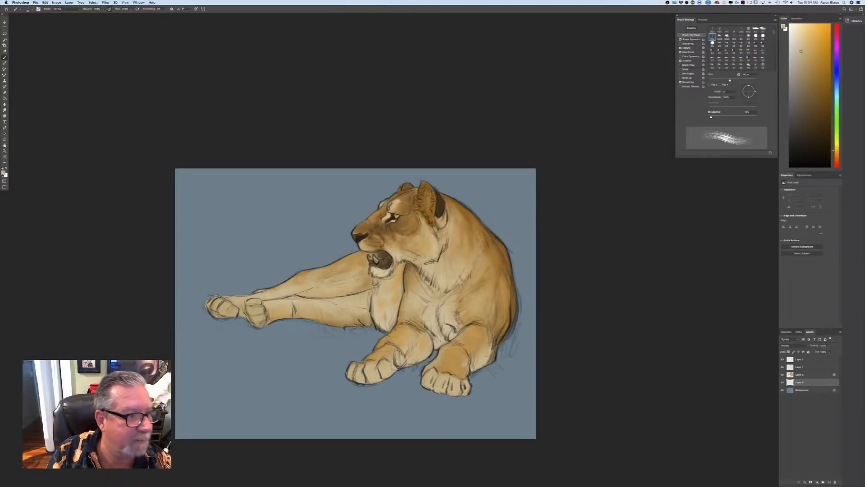
{"action": "left_click", "coordinate": [3, 173]}
{"action": "left_click", "coordinate": [136, 182]}
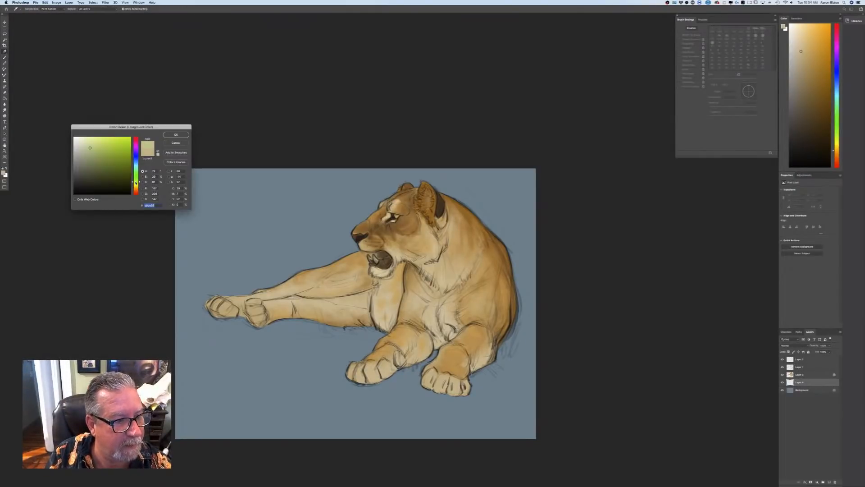
{"action": "left_click", "coordinate": [104, 169]}
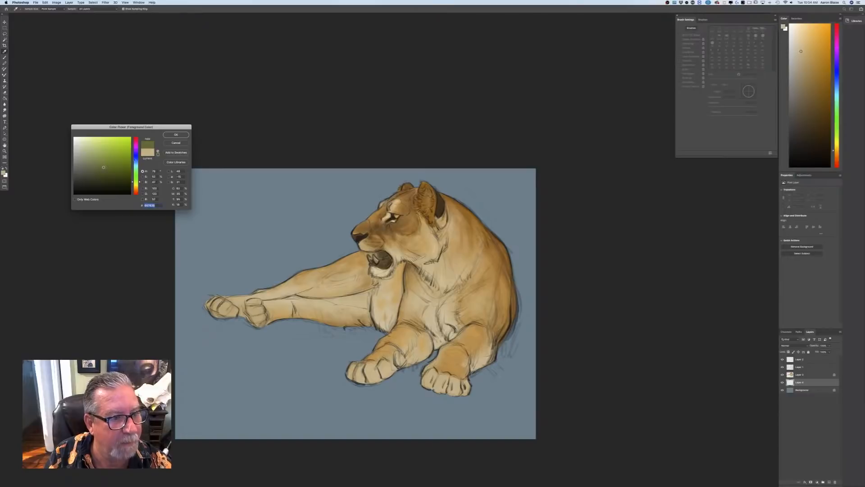
{"action": "left_click", "coordinate": [176, 134]}
Paint olive green foliage behind the lioness's back and up to the top edge of the canvas with an enlarged brush
{"action": "mouse_move", "coordinate": [521, 328]}
{"action": "left_mouse_down"}
{"action": "mouse_move", "coordinate": [518, 280]}
{"action": "mouse_move", "coordinate": [531, 309]}
{"action": "mouse_move", "coordinate": [522, 261]}
{"action": "mouse_move", "coordinate": [532, 247]}
{"action": "mouse_move", "coordinate": [508, 232]}
{"action": "mouse_move", "coordinate": [507, 259]}
{"action": "mouse_move", "coordinate": [489, 221]}
{"action": "left_mouse_up"}
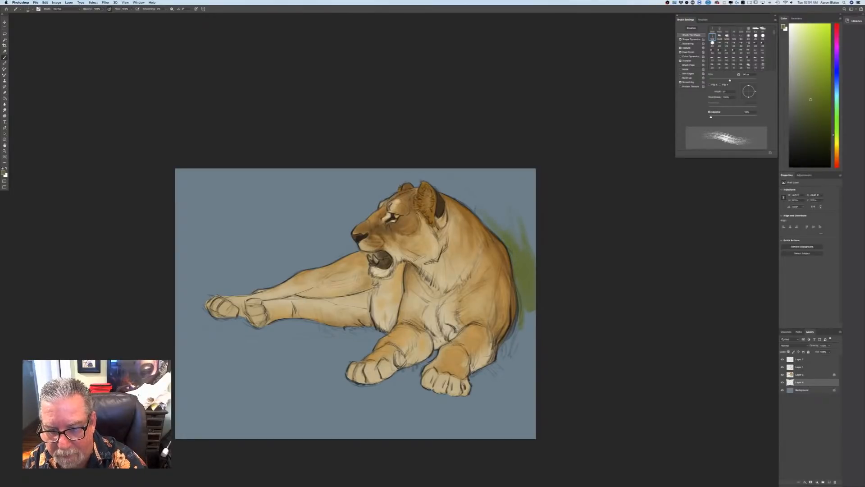
{"action": "key", "text": "bracketright"}
{"action": "key", "text": "bracketright"}
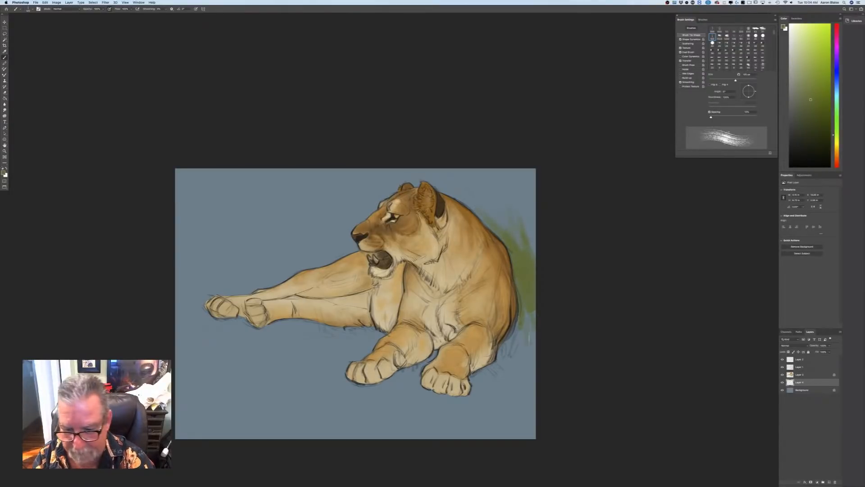
{"action": "mouse_move", "coordinate": [531, 343]}
{"action": "left_mouse_down"}
{"action": "mouse_move", "coordinate": [528, 297]}
{"action": "mouse_move", "coordinate": [524, 326]}
{"action": "mouse_move", "coordinate": [518, 335]}
{"action": "mouse_move", "coordinate": [518, 310]}
{"action": "mouse_move", "coordinate": [499, 351]}
{"action": "mouse_move", "coordinate": [531, 349]}
{"action": "left_mouse_up"}
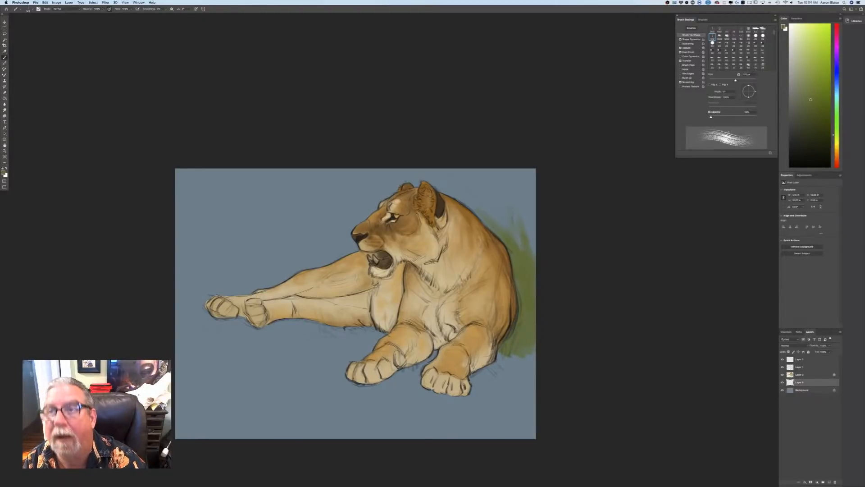
{"action": "left_click_drag", "start_coordinate": [533, 233], "coordinate": [522, 170]}
{"action": "mouse_move", "coordinate": [494, 212]}
{"action": "left_mouse_down"}
{"action": "mouse_move", "coordinate": [467, 181]}
{"action": "mouse_move", "coordinate": [475, 209]}
{"action": "mouse_move", "coordinate": [456, 175]}
{"action": "mouse_move", "coordinate": [476, 214]}
{"action": "mouse_move", "coordinate": [482, 198]}
{"action": "mouse_move", "coordinate": [510, 210]}
{"action": "mouse_move", "coordinate": [525, 246]}
{"action": "left_mouse_up"}
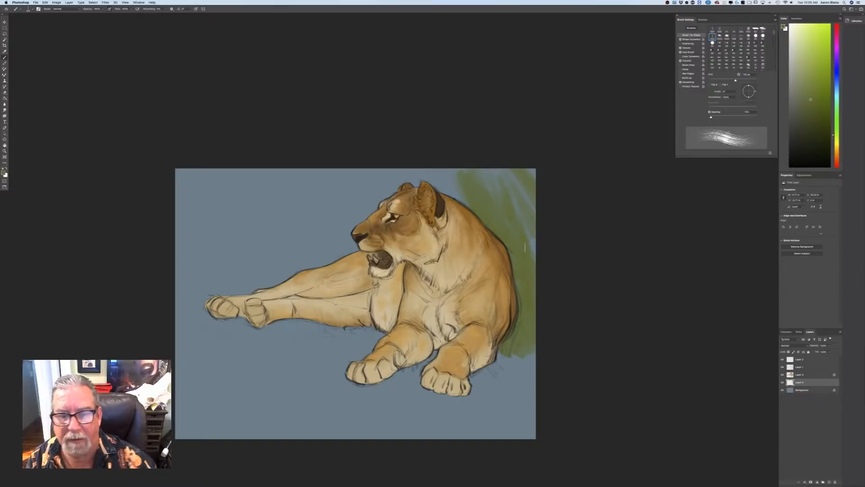
Extend the olive green background behind the head and across the area above the outstretched hind legs, enlarging the brush
{"action": "mouse_move", "coordinate": [453, 189]}
{"action": "left_mouse_down"}
{"action": "mouse_move", "coordinate": [435, 174]}
{"action": "mouse_move", "coordinate": [367, 179]}
{"action": "mouse_move", "coordinate": [342, 171]}
{"action": "left_mouse_up"}
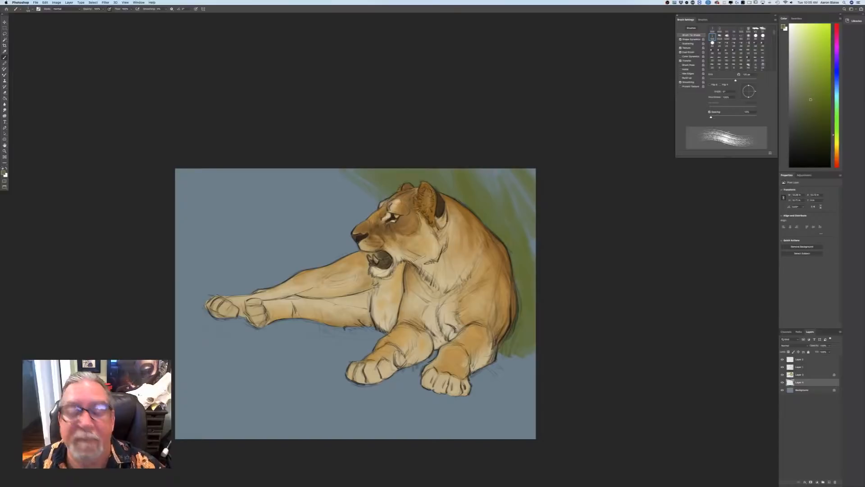
{"action": "mouse_move", "coordinate": [371, 198]}
{"action": "left_mouse_down"}
{"action": "mouse_move", "coordinate": [365, 181]}
{"action": "mouse_move", "coordinate": [373, 183]}
{"action": "mouse_move", "coordinate": [375, 195]}
{"action": "mouse_move", "coordinate": [339, 169]}
{"action": "mouse_move", "coordinate": [326, 187]}
{"action": "mouse_move", "coordinate": [350, 226]}
{"action": "mouse_move", "coordinate": [343, 185]}
{"action": "mouse_move", "coordinate": [327, 245]}
{"action": "mouse_move", "coordinate": [327, 200]}
{"action": "mouse_move", "coordinate": [317, 202]}
{"action": "mouse_move", "coordinate": [305, 250]}
{"action": "mouse_move", "coordinate": [327, 248]}
{"action": "mouse_move", "coordinate": [319, 231]}
{"action": "mouse_move", "coordinate": [309, 245]}
{"action": "mouse_move", "coordinate": [297, 224]}
{"action": "mouse_move", "coordinate": [344, 262]}
{"action": "mouse_move", "coordinate": [310, 218]}
{"action": "mouse_move", "coordinate": [277, 208]}
{"action": "mouse_move", "coordinate": [280, 230]}
{"action": "mouse_move", "coordinate": [246, 237]}
{"action": "mouse_move", "coordinate": [254, 230]}
{"action": "mouse_move", "coordinate": [264, 263]}
{"action": "mouse_move", "coordinate": [235, 226]}
{"action": "mouse_move", "coordinate": [227, 227]}
{"action": "mouse_move", "coordinate": [221, 270]}
{"action": "left_mouse_up"}
{"action": "key", "text": "]"}
{"action": "key", "text": "]"}
{"action": "mouse_move", "coordinate": [239, 189]}
{"action": "left_mouse_down"}
{"action": "mouse_move", "coordinate": [272, 178]}
{"action": "mouse_move", "coordinate": [276, 190]}
{"action": "mouse_move", "coordinate": [213, 208]}
{"action": "mouse_move", "coordinate": [228, 210]}
{"action": "mouse_move", "coordinate": [203, 250]}
{"action": "mouse_move", "coordinate": [197, 223]}
{"action": "mouse_move", "coordinate": [177, 214]}
{"action": "mouse_move", "coordinate": [172, 246]}
{"action": "mouse_move", "coordinate": [186, 265]}
{"action": "mouse_move", "coordinate": [169, 266]}
{"action": "mouse_move", "coordinate": [169, 212]}
{"action": "mouse_move", "coordinate": [203, 262]}
{"action": "mouse_move", "coordinate": [254, 268]}
{"action": "mouse_move", "coordinate": [269, 257]}
{"action": "mouse_move", "coordinate": [301, 265]}
{"action": "mouse_move", "coordinate": [256, 259]}
{"action": "left_mouse_up"}
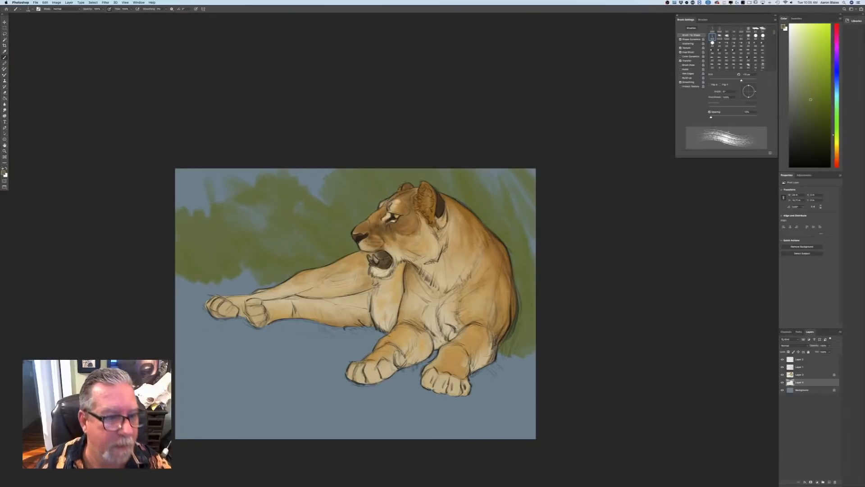
Paint green strokes on the ground below the hind legs while trying larger and smaller brush sizes
{"action": "left_click_drag", "start_coordinate": [219, 325], "coordinate": [235, 383]}
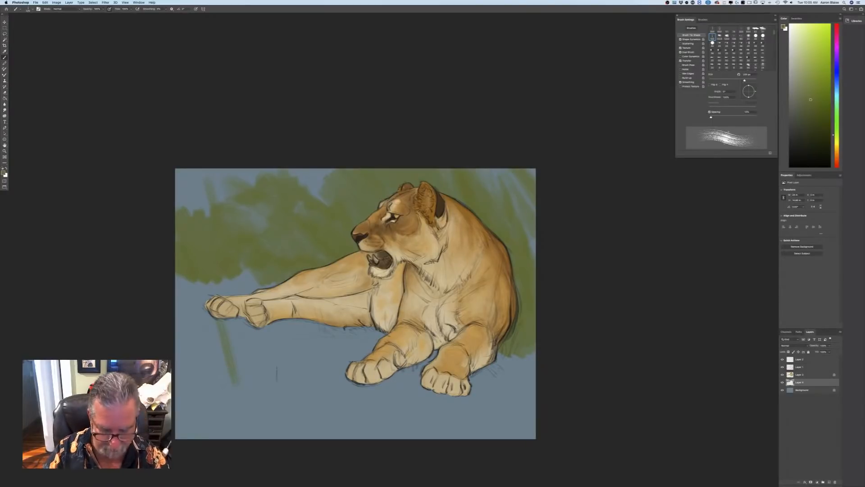
{"action": "key", "text": "bracketright"}
{"action": "key", "text": "bracketright"}
{"action": "key", "text": "bracketright"}
{"action": "key", "text": "bracketright"}
{"action": "left_click_drag", "start_coordinate": [255, 350], "coordinate": [335, 407]}
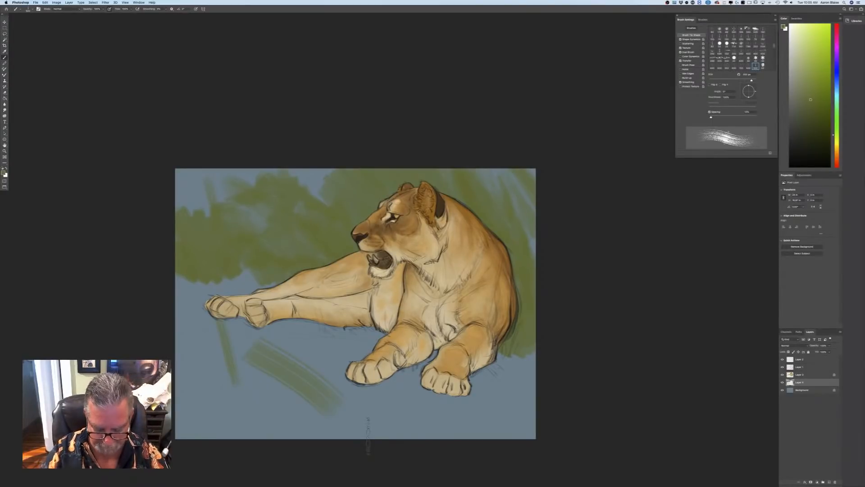
{"action": "key", "text": "bracketleft"}
{"action": "key", "text": "bracketleft"}
{"action": "key", "text": "bracketleft"}
{"action": "key", "text": "bracketleft"}
{"action": "left_click_drag", "start_coordinate": [247, 346], "coordinate": [256, 376]}
Fill the blue gaps in the foliage above the hind legs with olive green down to the hind paws
{"action": "mouse_move", "coordinate": [205, 198]}
{"action": "left_mouse_down"}
{"action": "mouse_move", "coordinate": [209, 237]}
{"action": "mouse_move", "coordinate": [198, 233]}
{"action": "mouse_move", "coordinate": [191, 188]}
{"action": "left_mouse_up"}
{"action": "mouse_move", "coordinate": [262, 229]}
{"action": "left_mouse_down"}
{"action": "mouse_move", "coordinate": [307, 240]}
{"action": "mouse_move", "coordinate": [317, 202]}
{"action": "left_mouse_up"}
{"action": "key", "text": "bracketleft"}
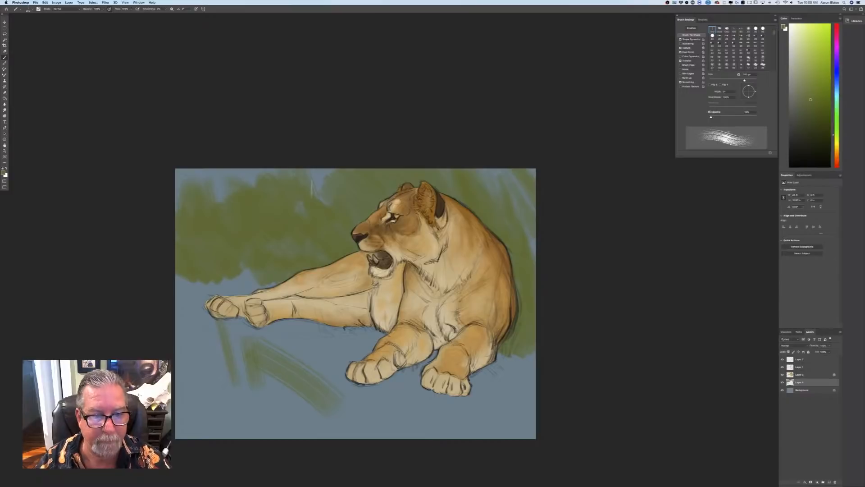
{"action": "mouse_move", "coordinate": [236, 272]}
{"action": "left_mouse_down"}
{"action": "mouse_move", "coordinate": [208, 271]}
{"action": "mouse_move", "coordinate": [232, 289]}
{"action": "mouse_move", "coordinate": [199, 288]}
{"action": "mouse_move", "coordinate": [172, 282]}
{"action": "mouse_move", "coordinate": [172, 258]}
{"action": "mouse_move", "coordinate": [213, 296]}
{"action": "left_mouse_up"}
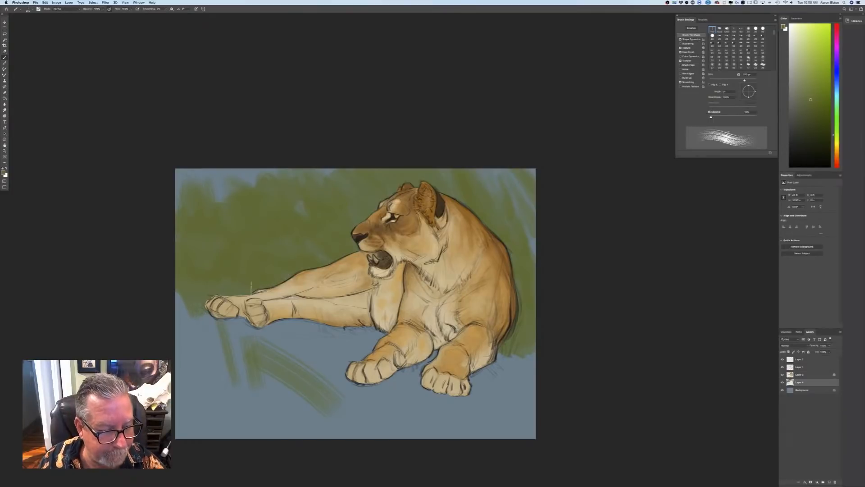
Cover the blue ground below the hind legs and across under the front paws with broad olive green strokes
{"action": "left_click_drag", "start_coordinate": [185, 280], "coordinate": [202, 305]}
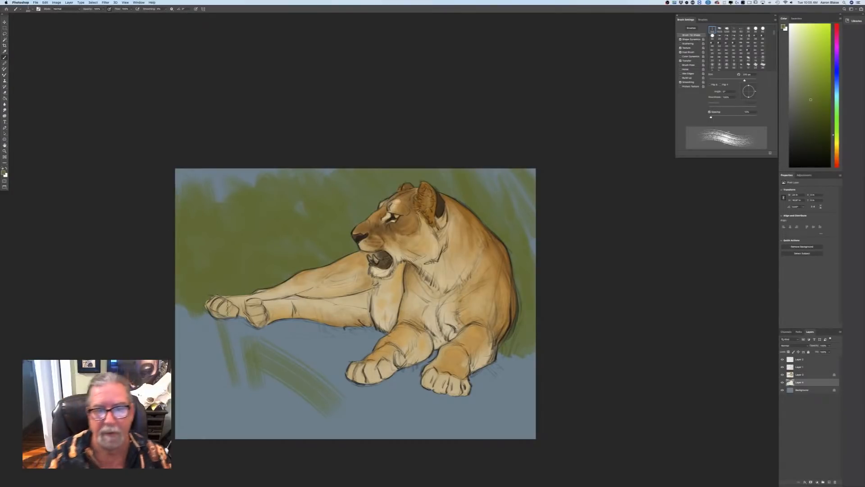
{"action": "mouse_move", "coordinate": [383, 327]}
{"action": "left_mouse_down"}
{"action": "mouse_move", "coordinate": [329, 354]}
{"action": "mouse_move", "coordinate": [286, 334]}
{"action": "mouse_move", "coordinate": [203, 322]}
{"action": "mouse_move", "coordinate": [185, 333]}
{"action": "mouse_move", "coordinate": [190, 352]}
{"action": "left_mouse_up"}
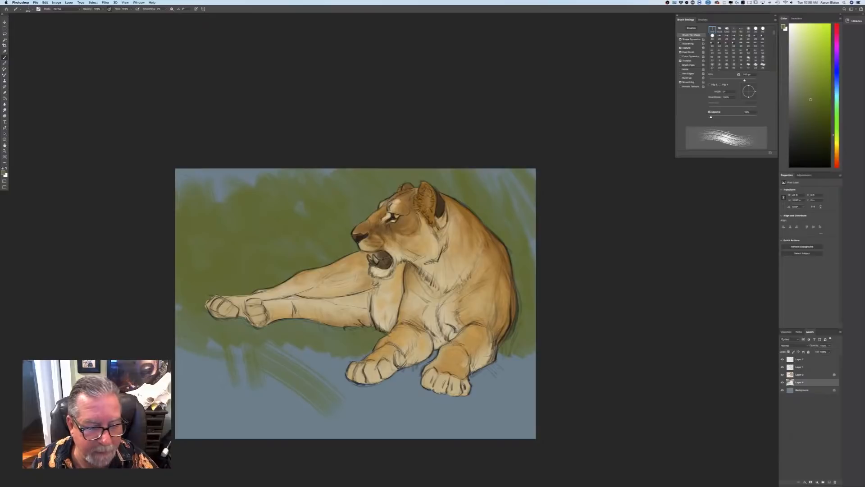
{"action": "mouse_move", "coordinate": [356, 363]}
{"action": "left_mouse_down"}
{"action": "mouse_move", "coordinate": [211, 343]}
{"action": "mouse_move", "coordinate": [179, 307]}
{"action": "left_mouse_up"}
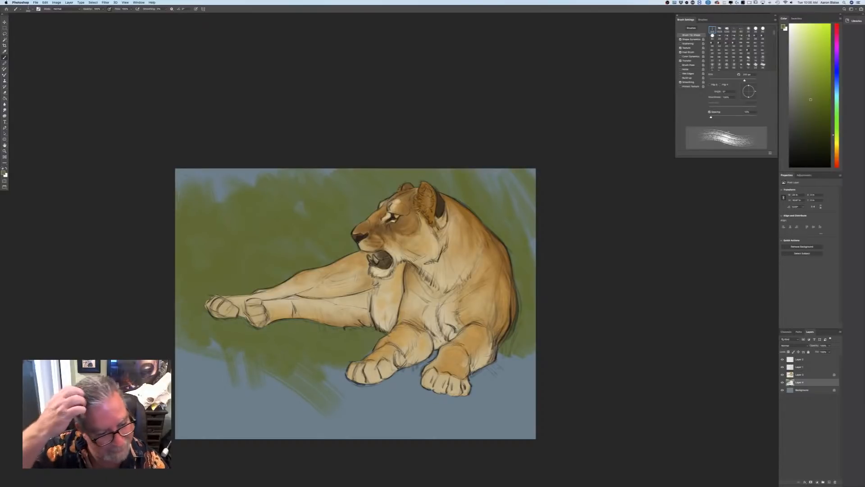
{"action": "mouse_move", "coordinate": [221, 353]}
{"action": "left_mouse_down"}
{"action": "mouse_move", "coordinate": [208, 340]}
{"action": "mouse_move", "coordinate": [178, 372]}
{"action": "mouse_move", "coordinate": [273, 395]}
{"action": "mouse_move", "coordinate": [311, 421]}
{"action": "mouse_move", "coordinate": [349, 412]}
{"action": "mouse_move", "coordinate": [226, 367]}
{"action": "mouse_move", "coordinate": [230, 403]}
{"action": "left_mouse_up"}
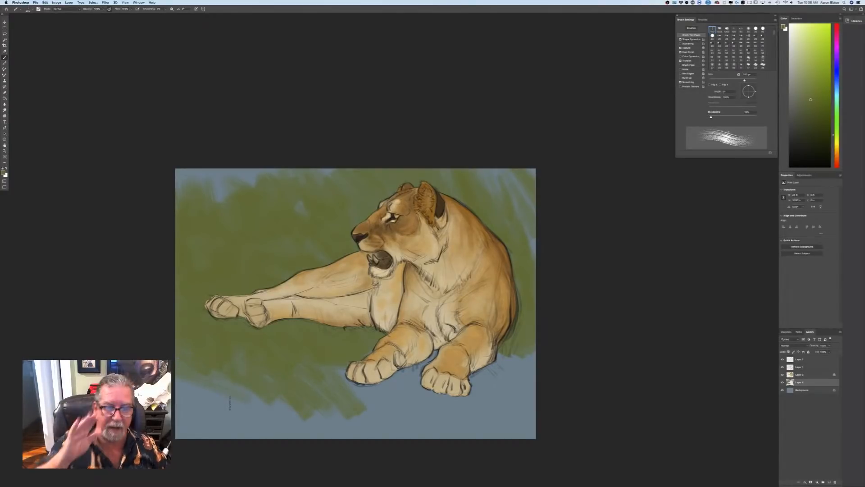
{"action": "mouse_move", "coordinate": [522, 360]}
{"action": "left_mouse_down"}
{"action": "mouse_move", "coordinate": [501, 390]}
{"action": "mouse_move", "coordinate": [482, 385]}
{"action": "mouse_move", "coordinate": [434, 400]}
{"action": "mouse_move", "coordinate": [403, 374]}
{"action": "mouse_move", "coordinate": [335, 353]}
{"action": "mouse_move", "coordinate": [387, 402]}
{"action": "mouse_move", "coordinate": [356, 398]}
{"action": "left_mouse_up"}
{"action": "mouse_move", "coordinate": [274, 381]}
{"action": "left_mouse_down"}
{"action": "mouse_move", "coordinate": [304, 414]}
{"action": "mouse_move", "coordinate": [274, 444]}
{"action": "mouse_move", "coordinate": [202, 419]}
{"action": "mouse_move", "coordinate": [235, 408]}
{"action": "mouse_move", "coordinate": [180, 426]}
{"action": "left_mouse_up"}
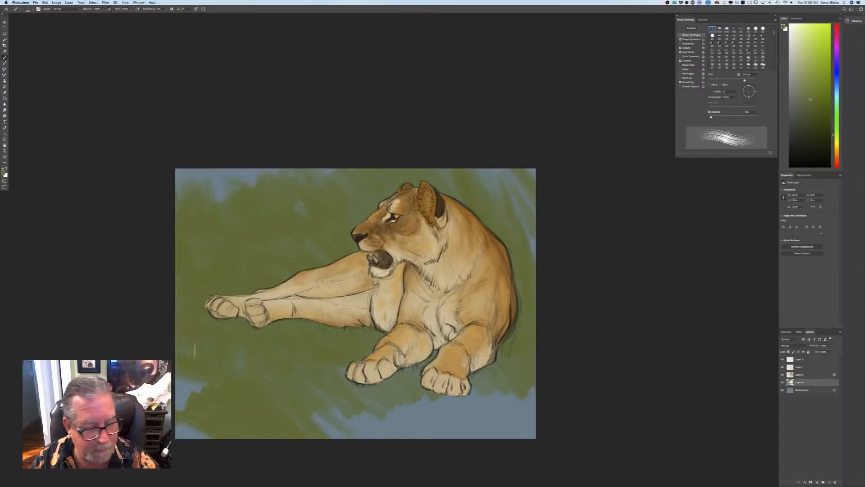
Fill the remaining blue along the canvas's lower edge and corners, and brush green over the gaps above the hind legs
{"action": "left_click_drag", "start_coordinate": [402, 390], "coordinate": [374, 428]}
{"action": "mouse_move", "coordinate": [471, 430]}
{"action": "left_mouse_down"}
{"action": "mouse_move", "coordinate": [483, 383]}
{"action": "mouse_move", "coordinate": [522, 421]}
{"action": "mouse_move", "coordinate": [550, 427]}
{"action": "left_mouse_up"}
{"action": "mouse_move", "coordinate": [485, 446]}
{"action": "left_mouse_down"}
{"action": "mouse_move", "coordinate": [442, 435]}
{"action": "mouse_move", "coordinate": [386, 405]}
{"action": "mouse_move", "coordinate": [387, 425]}
{"action": "mouse_move", "coordinate": [359, 422]}
{"action": "mouse_move", "coordinate": [325, 381]}
{"action": "mouse_move", "coordinate": [250, 348]}
{"action": "mouse_move", "coordinate": [290, 379]}
{"action": "mouse_move", "coordinate": [272, 403]}
{"action": "mouse_move", "coordinate": [203, 447]}
{"action": "left_mouse_up"}
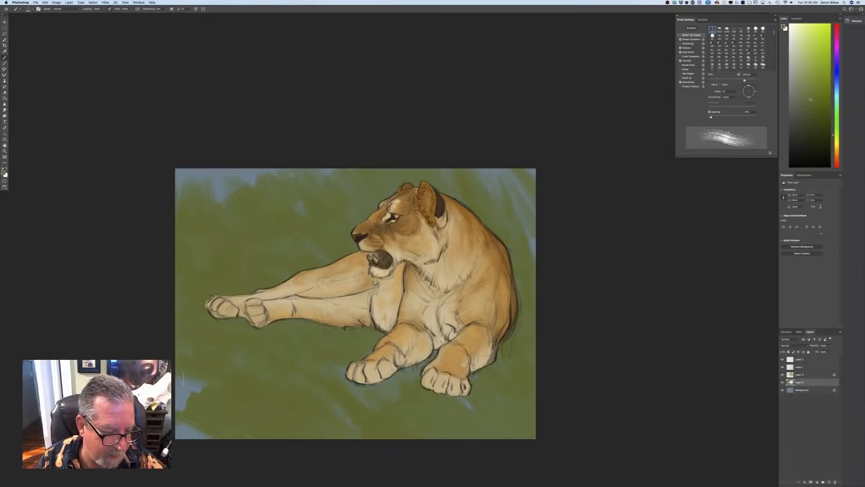
{"action": "mouse_move", "coordinate": [183, 377]}
{"action": "left_mouse_down"}
{"action": "mouse_move", "coordinate": [201, 439]}
{"action": "mouse_move", "coordinate": [177, 434]}
{"action": "left_mouse_up"}
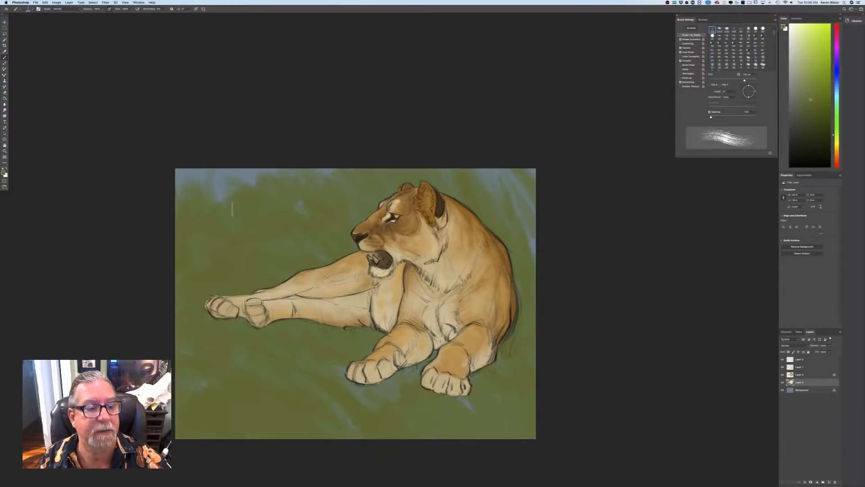
{"action": "mouse_move", "coordinate": [232, 209]}
{"action": "left_mouse_down"}
{"action": "mouse_move", "coordinate": [220, 175]}
{"action": "mouse_move", "coordinate": [244, 174]}
{"action": "left_mouse_up"}
Choose a lighter yellowish olive foreground colour and brush it loosely over the green foliage and the blue upper corner
{"action": "left_click", "coordinate": [4, 173]}
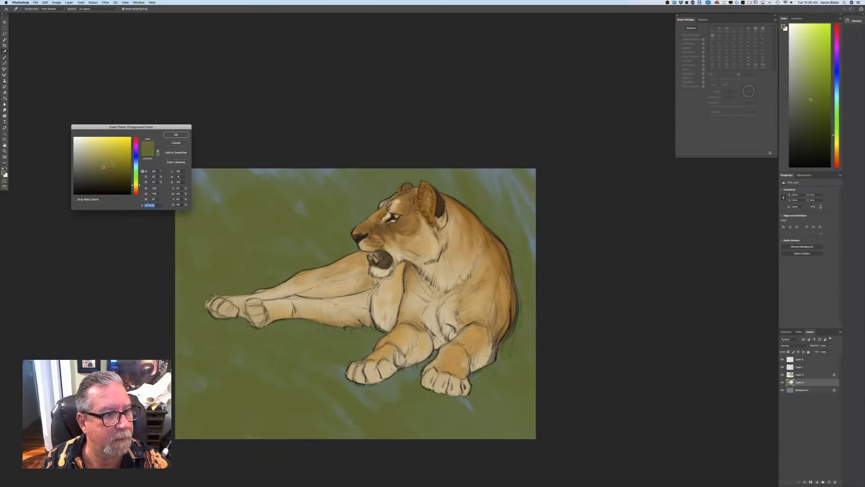
{"action": "left_click", "coordinate": [101, 158]}
{"action": "left_click", "coordinate": [168, 135]}
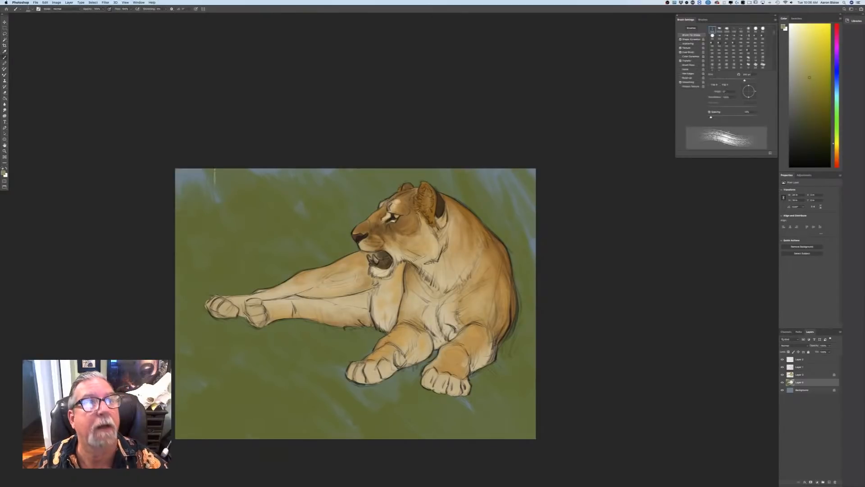
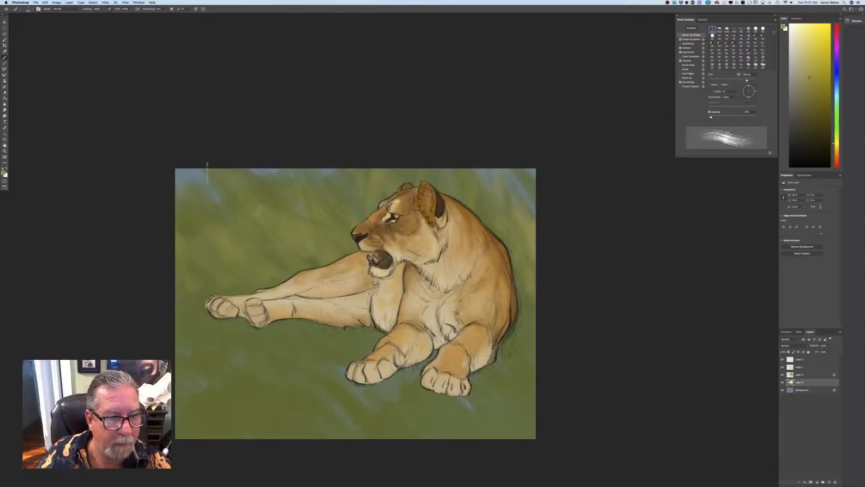
{"action": "mouse_move", "coordinate": [207, 178]}
{"action": "left_mouse_down"}
{"action": "mouse_move", "coordinate": [192, 190]}
{"action": "mouse_move", "coordinate": [174, 178]}
{"action": "left_mouse_up"}
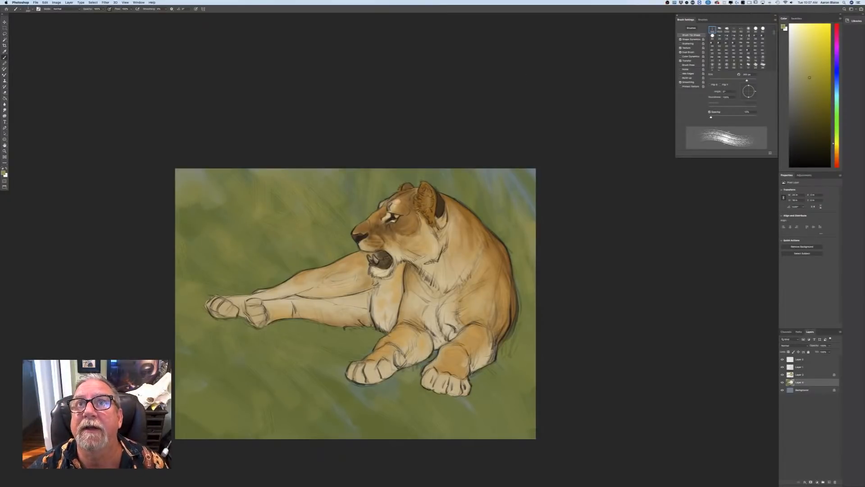
Examine the grass and foliage around the lioness in the reference photo at close and overall zoom
{"action": "key", "text": "ctrl+Tab"}
{"action": "left_click_drag", "start_coordinate": [356, 171], "coordinate": [349, 195]}
{"action": "key", "text": "f"}
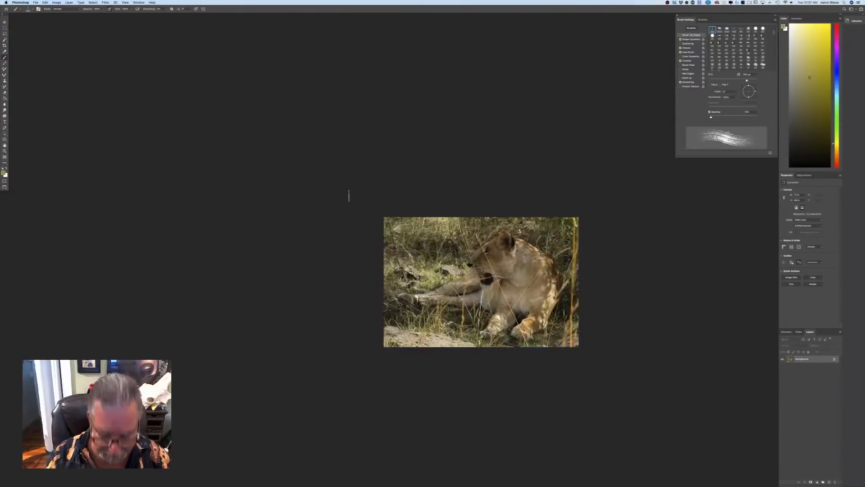
{"action": "key", "text": "super+plus"}
{"action": "key", "text": "super+plus"}
{"action": "key", "text": "super+plus"}
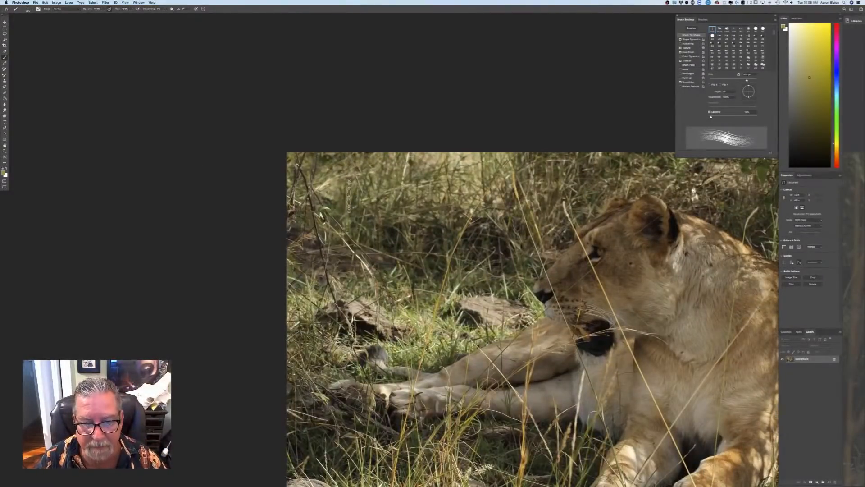
{"action": "key", "text": "super+minus"}
{"action": "key", "text": "super+minus"}
{"action": "key", "text": "super+minus"}
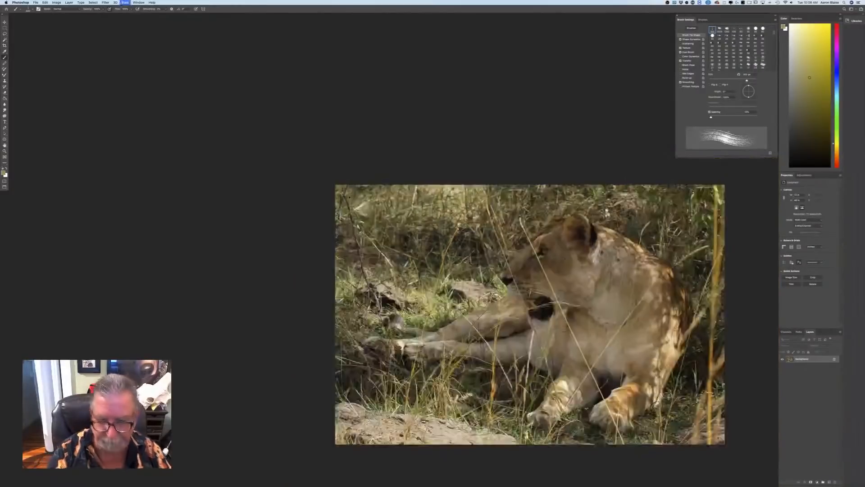
{"action": "key", "text": "super+minus"}
{"action": "key", "text": "super+minus"}
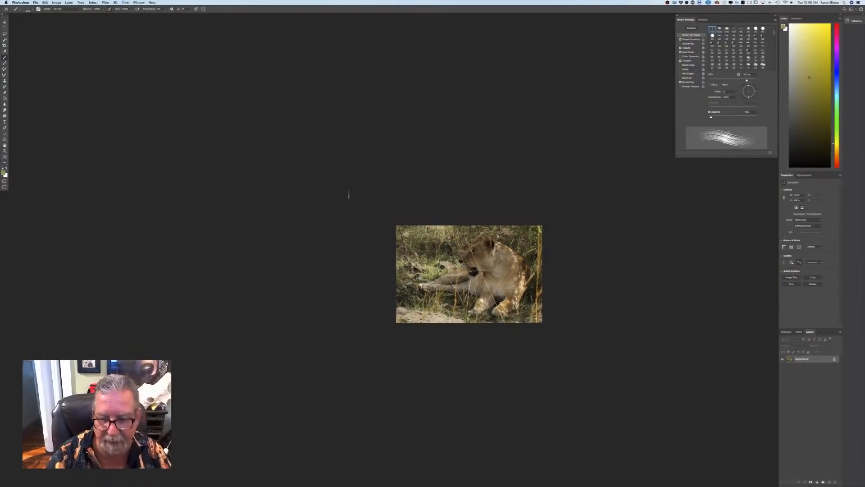
Show the documents as floating windows, move the reference photo out of the way and bring the blank white document forward
{"action": "key", "text": "f"}
{"action": "key", "text": "f"}
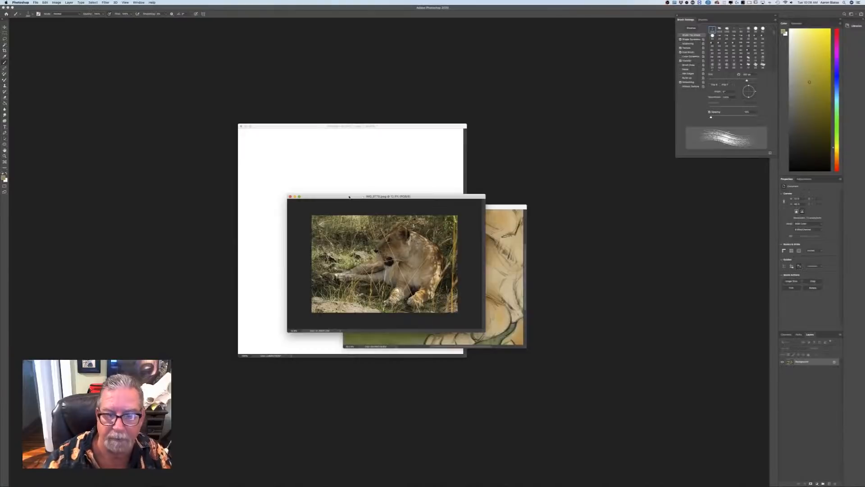
{"action": "left_click_drag", "start_coordinate": [352, 198], "coordinate": [515, 1]}
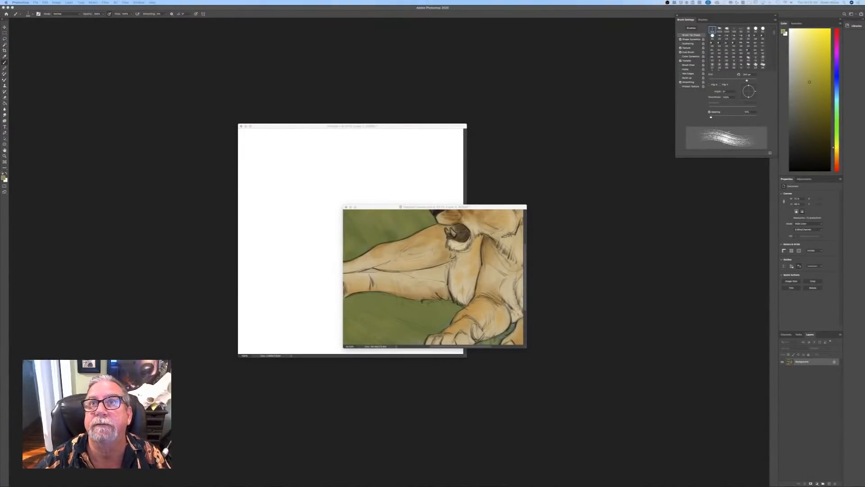
{"action": "left_click", "coordinate": [289, 126]}
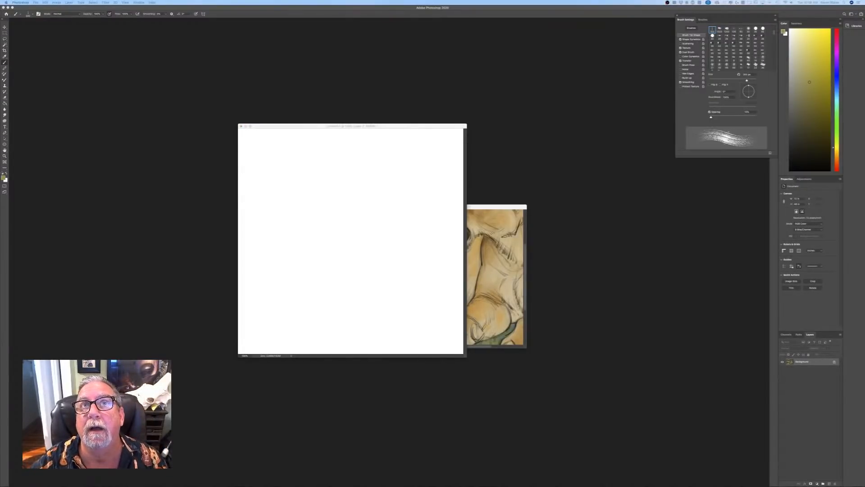
{"action": "left_click", "coordinate": [399, 128]}
Set a near-black foreground colour and choose the Hard Round brush at a reduced size
{"action": "left_click", "coordinate": [4, 177]}
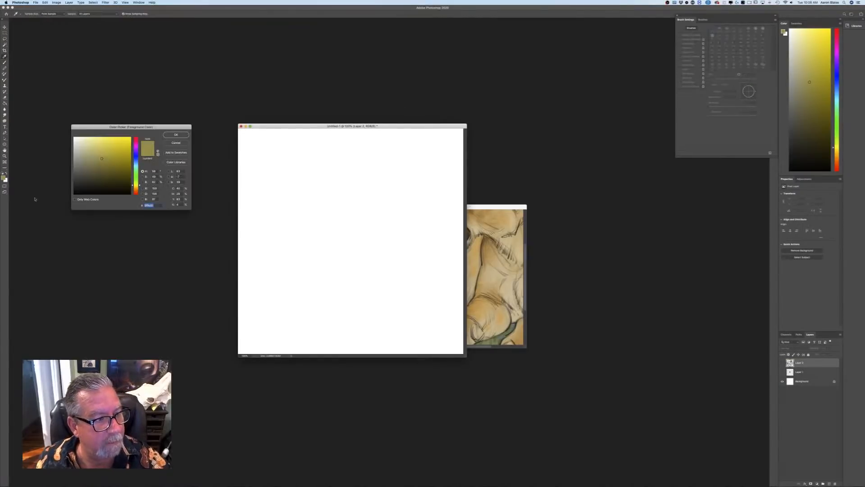
{"action": "left_click", "coordinate": [84, 188]}
{"action": "left_click", "coordinate": [176, 134]}
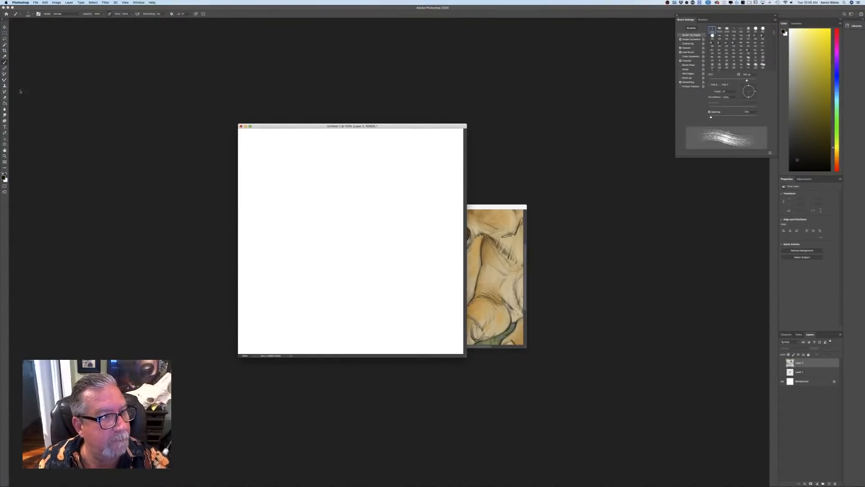
{"action": "left_click", "coordinate": [15, 14]}
{"action": "left_click", "coordinate": [34, 107]}
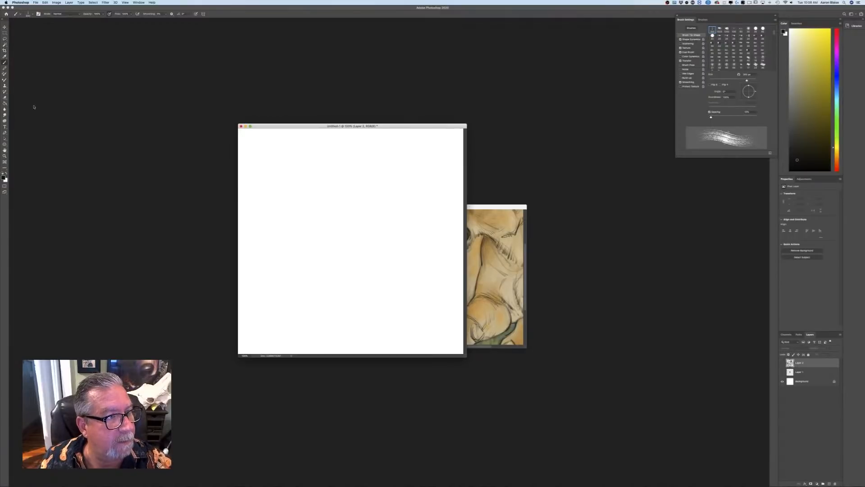
{"action": "left_click", "coordinate": [28, 14]}
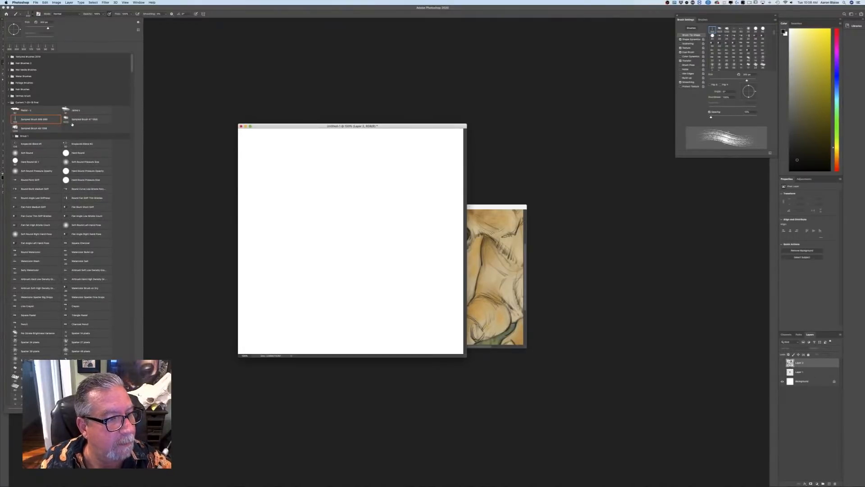
{"action": "left_click", "coordinate": [66, 153]}
{"action": "left_click", "coordinate": [178, 208]}
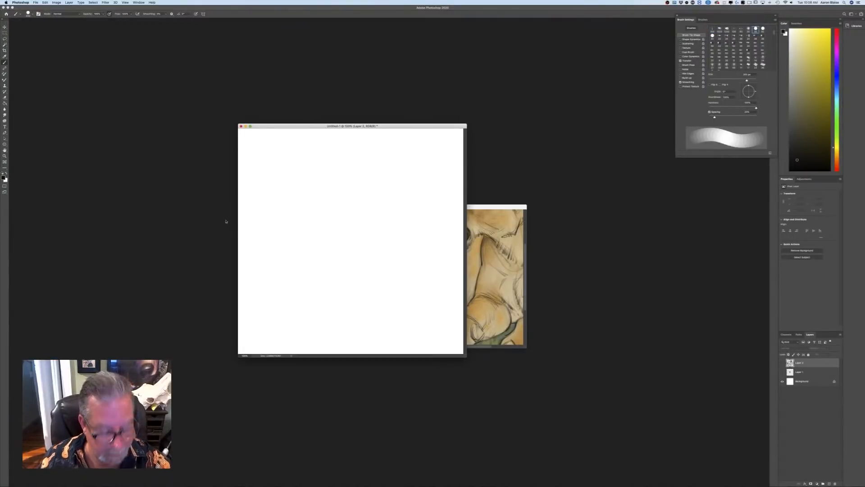
{"action": "key", "text": "bracketleft"}
{"action": "key", "text": "bracketleft"}
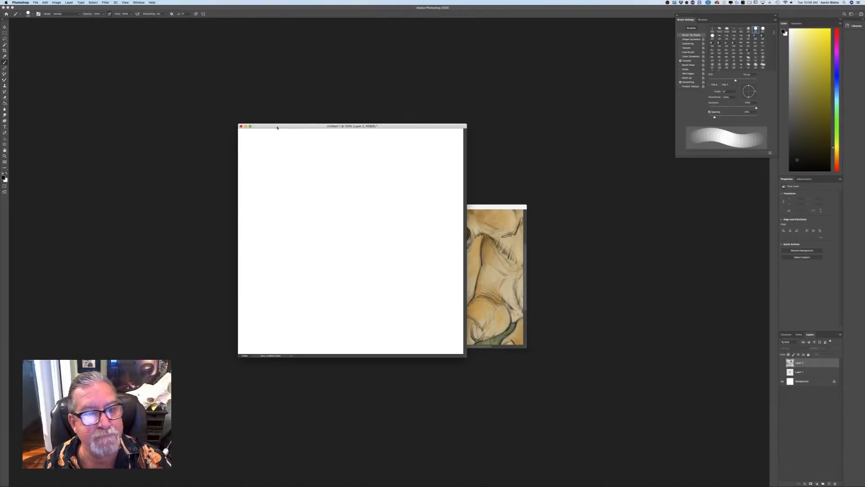
Add a new layer to the blank document and set up a small brush with pen pressure controlling size but not opacity
{"action": "left_click_drag", "start_coordinate": [277, 128], "coordinate": [329, 157]}
{"action": "left_click", "coordinate": [829, 483]}
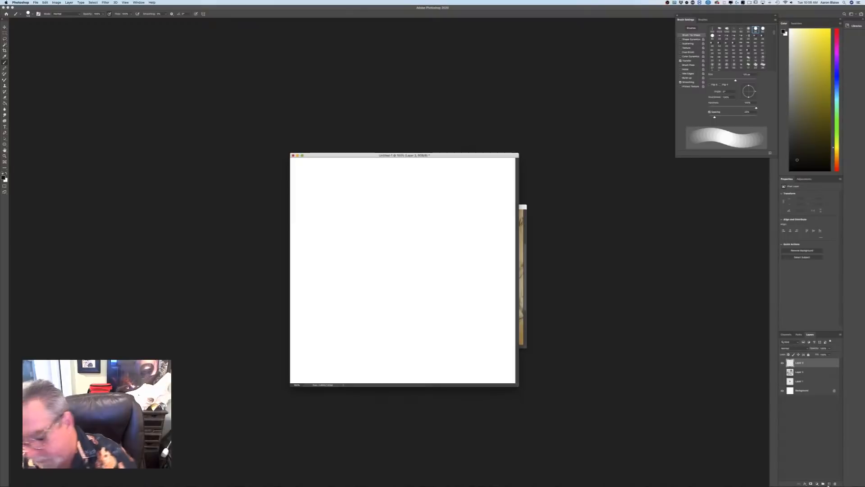
{"action": "key", "text": "bracketleft"}
{"action": "key", "text": "bracketleft"}
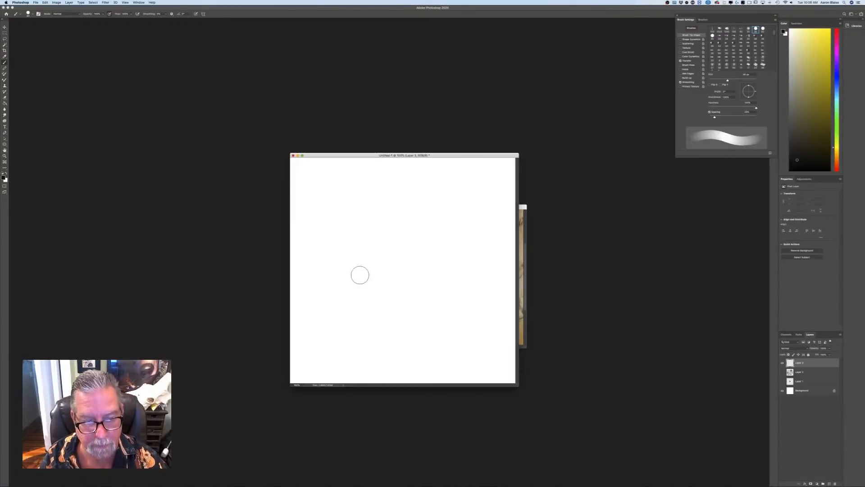
{"action": "key", "text": "bracketleft"}
{"action": "key", "text": "bracketleft"}
{"action": "key", "text": "bracketleft"}
{"action": "key", "text": "bracketleft"}
{"action": "key", "text": "bracketleft"}
{"action": "key", "text": "bracketleft"}
{"action": "left_click", "coordinate": [196, 13]}
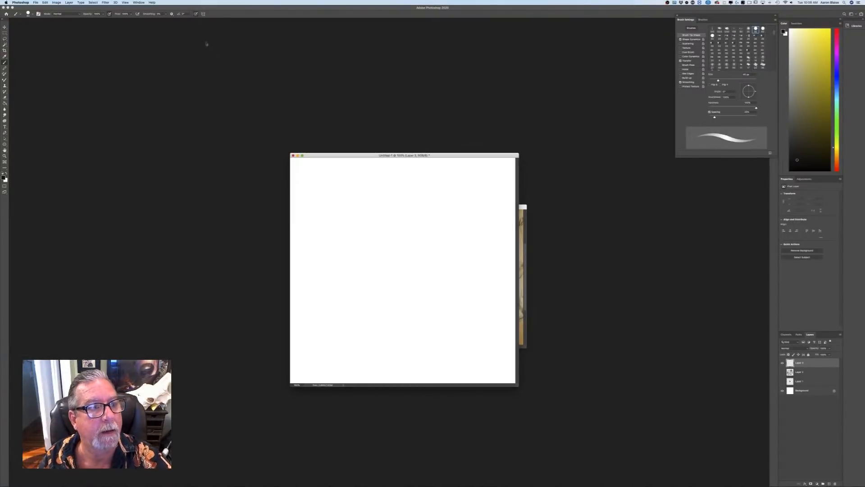
{"action": "left_click", "coordinate": [109, 13]}
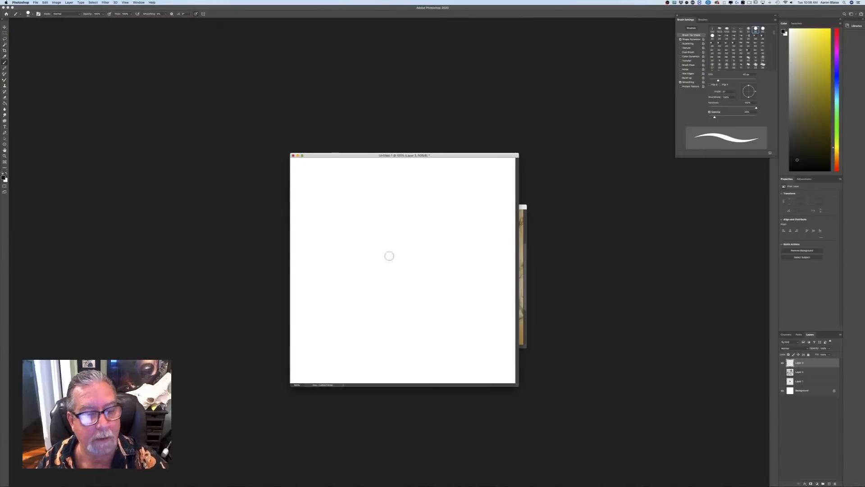
Draw a loose clump of tapered black grass blades with a few seed-like dots in the middle of the blank canvas
{"action": "mouse_move", "coordinate": [379, 249]}
{"action": "left_mouse_down"}
{"action": "mouse_move", "coordinate": [406, 274]}
{"action": "mouse_move", "coordinate": [413, 266]}
{"action": "mouse_move", "coordinate": [431, 270]}
{"action": "left_mouse_up"}
{"action": "left_click_drag", "start_coordinate": [440, 249], "coordinate": [445, 221]}
{"action": "left_click_drag", "start_coordinate": [440, 231], "coordinate": [421, 297]}
{"action": "left_click_drag", "start_coordinate": [416, 253], "coordinate": [413, 275]}
{"action": "mouse_move", "coordinate": [441, 229]}
{"action": "left_mouse_down"}
{"action": "mouse_move", "coordinate": [444, 252]}
{"action": "mouse_move", "coordinate": [435, 235]}
{"action": "left_mouse_up"}
{"action": "left_click_drag", "start_coordinate": [431, 254], "coordinate": [431, 272]}
{"action": "left_click_drag", "start_coordinate": [427, 238], "coordinate": [432, 266]}
{"action": "left_click_drag", "start_coordinate": [429, 291], "coordinate": [432, 290]}
{"action": "mouse_move", "coordinate": [389, 224]}
{"action": "left_mouse_down"}
{"action": "mouse_move", "coordinate": [396, 262]}
{"action": "mouse_move", "coordinate": [382, 284]}
{"action": "mouse_move", "coordinate": [411, 299]}
{"action": "left_mouse_up"}
{"action": "left_click_drag", "start_coordinate": [387, 278], "coordinate": [358, 253]}
{"action": "mouse_move", "coordinate": [359, 250]}
{"action": "left_mouse_down"}
{"action": "mouse_move", "coordinate": [373, 287]}
{"action": "mouse_move", "coordinate": [356, 233]}
{"action": "left_mouse_up"}
{"action": "left_click_drag", "start_coordinate": [381, 310], "coordinate": [387, 293]}
{"action": "left_click_drag", "start_coordinate": [405, 259], "coordinate": [401, 276]}
{"action": "left_click_drag", "start_coordinate": [407, 231], "coordinate": [396, 292]}
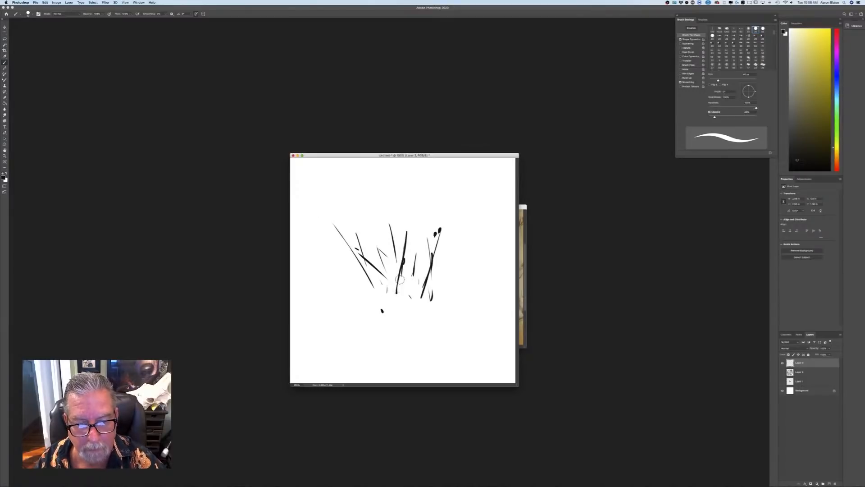
Scatter short black flecks and dots around the base and outer blades of the grass clump
{"action": "mouse_move", "coordinate": [410, 252]}
{"action": "left_mouse_down"}
{"action": "mouse_move", "coordinate": [404, 307]}
{"action": "mouse_move", "coordinate": [409, 246]}
{"action": "left_mouse_up"}
{"action": "mouse_move", "coordinate": [403, 298]}
{"action": "left_mouse_down"}
{"action": "mouse_move", "coordinate": [394, 307]}
{"action": "mouse_move", "coordinate": [391, 293]}
{"action": "mouse_move", "coordinate": [389, 325]}
{"action": "mouse_move", "coordinate": [344, 279]}
{"action": "mouse_move", "coordinate": [353, 310]}
{"action": "mouse_move", "coordinate": [390, 284]}
{"action": "mouse_move", "coordinate": [365, 295]}
{"action": "left_mouse_up"}
{"action": "left_click", "coordinate": [389, 326]}
{"action": "left_click", "coordinate": [344, 280]}
{"action": "left_click", "coordinate": [365, 280]}
{"action": "left_click_drag", "start_coordinate": [355, 263], "coordinate": [358, 275]}
{"action": "left_click_drag", "start_coordinate": [365, 310], "coordinate": [367, 317]}
{"action": "left_click_drag", "start_coordinate": [361, 267], "coordinate": [366, 290]}
{"action": "left_click", "coordinate": [369, 299]}
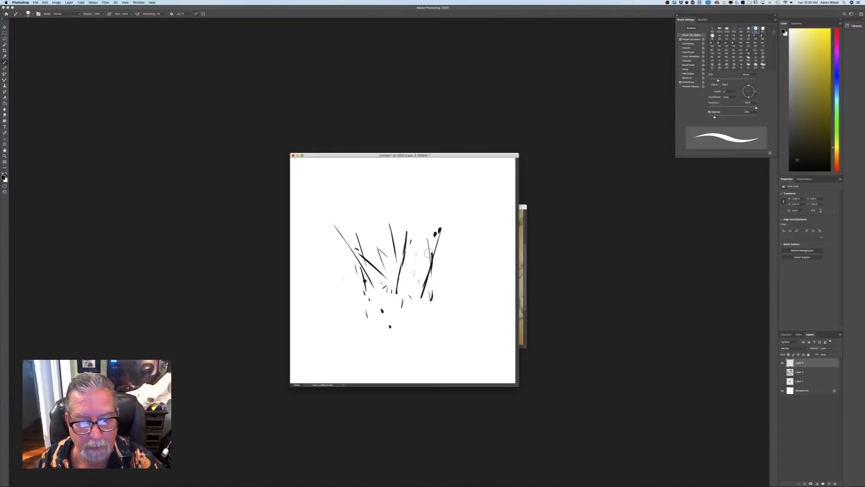
Add fine specks on both sides of the grass clump and extend its central blade upward with a dotted tip
{"action": "left_click_drag", "start_coordinate": [445, 261], "coordinate": [443, 281]}
{"action": "left_click", "coordinate": [447, 261]}
{"action": "left_click", "coordinate": [448, 254]}
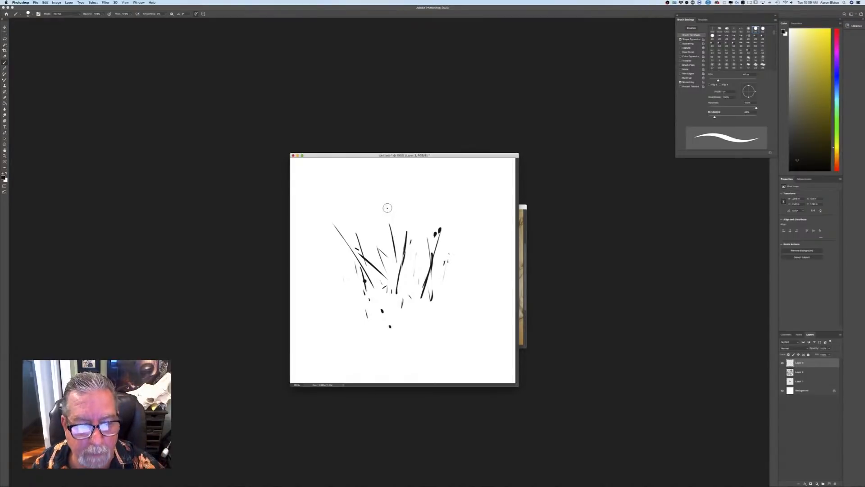
{"action": "left_click_drag", "start_coordinate": [388, 209], "coordinate": [391, 224]}
{"action": "left_click", "coordinate": [384, 235]}
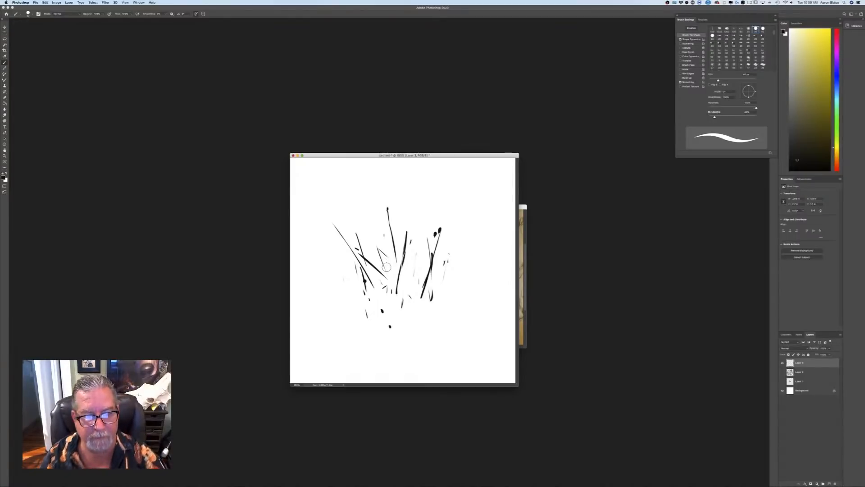
{"action": "left_click", "coordinate": [346, 276]}
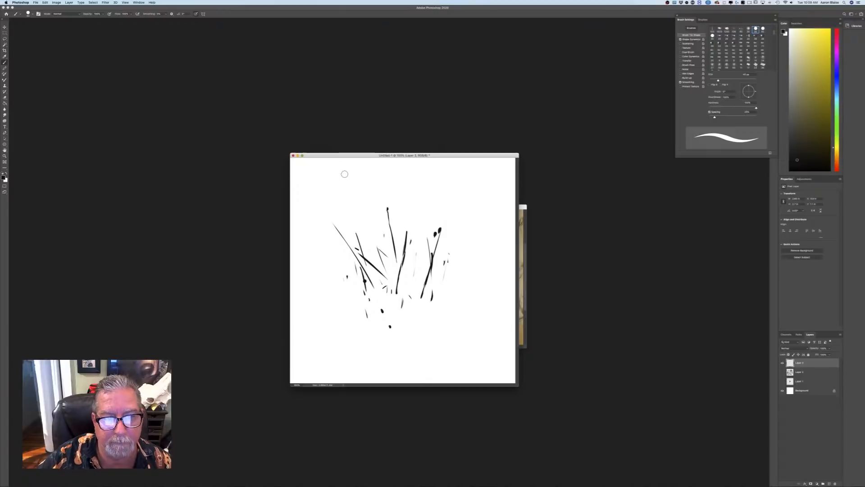
Reposition the grass document's window and hide its white background layer
{"action": "left_click_drag", "start_coordinate": [343, 156], "coordinate": [309, 149]}
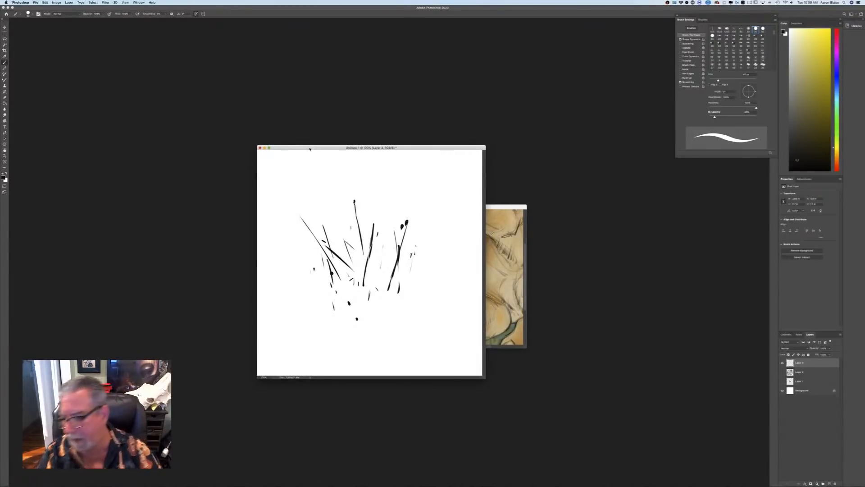
{"action": "left_click", "coordinate": [782, 390]}
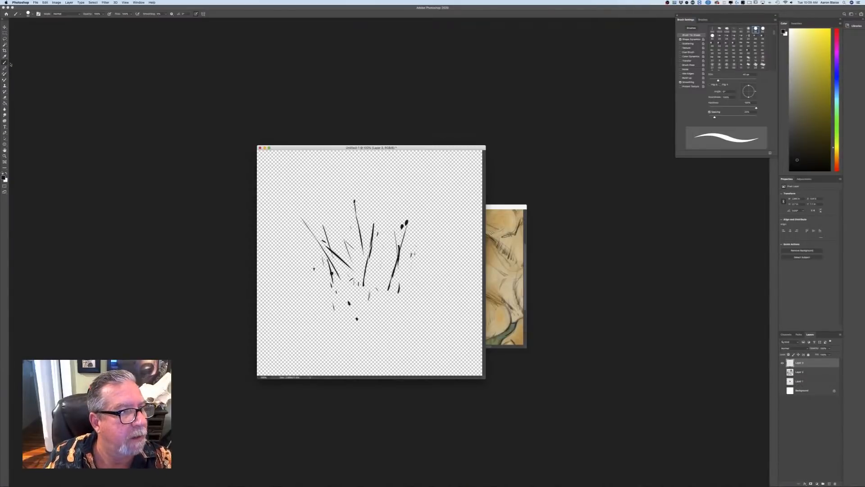
Define the drawn grass clump as a new brush preset and keep the grass document open
{"action": "left_click", "coordinate": [45, 2]}
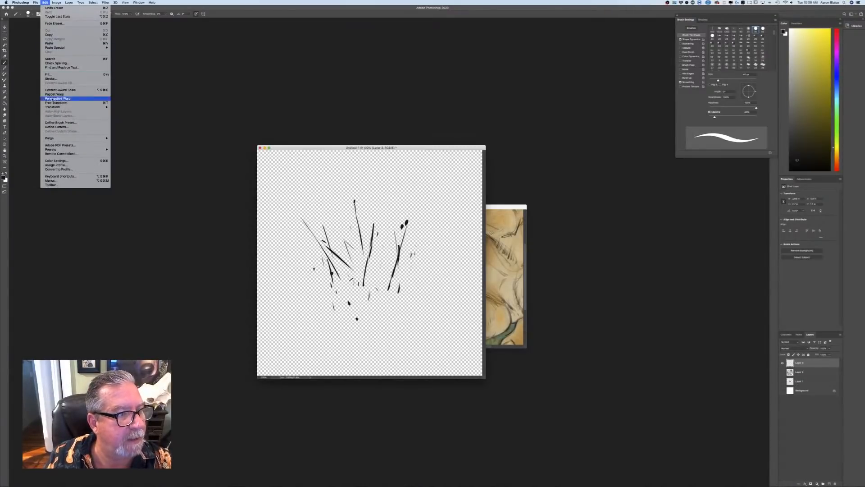
{"action": "left_click", "coordinate": [65, 123]}
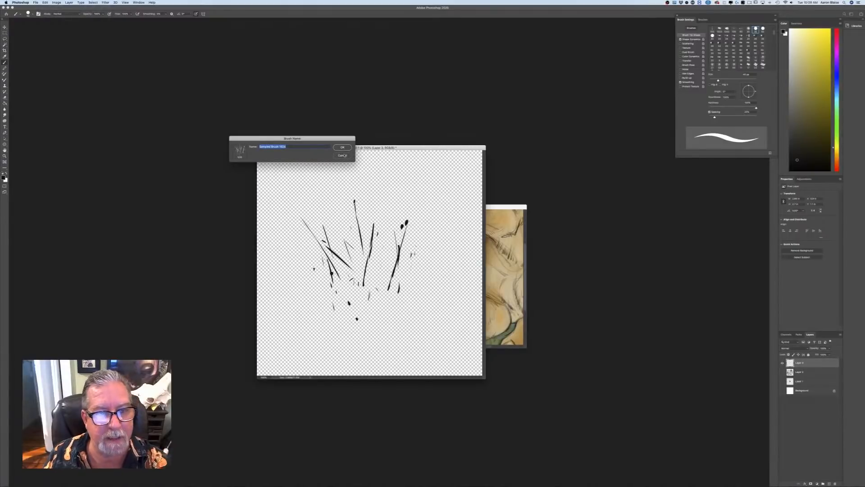
{"action": "left_click", "coordinate": [341, 148]}
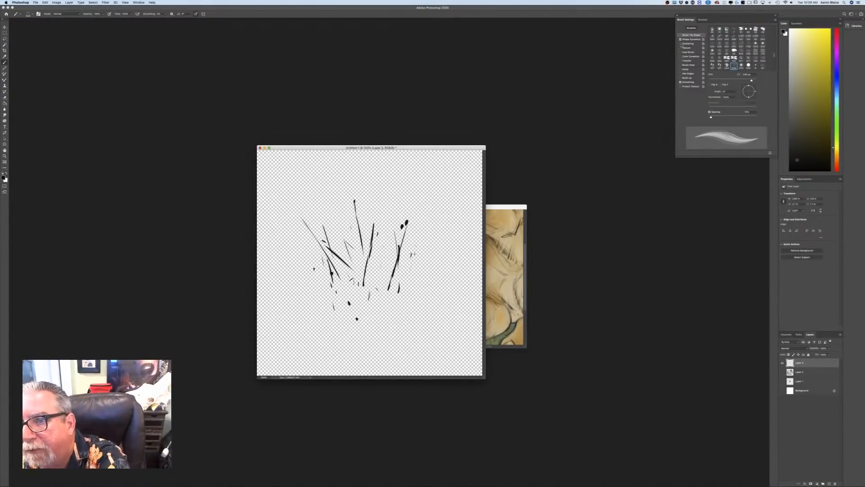
{"action": "left_click", "coordinate": [259, 148]}
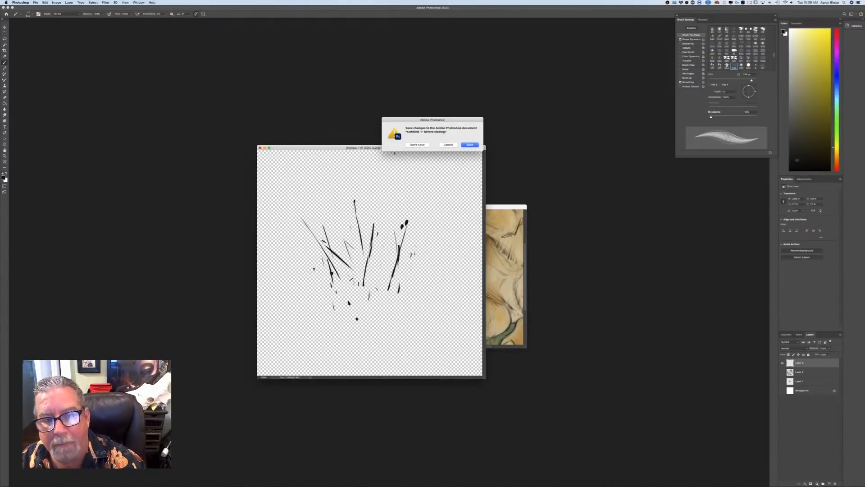
{"action": "left_click", "coordinate": [448, 144]}
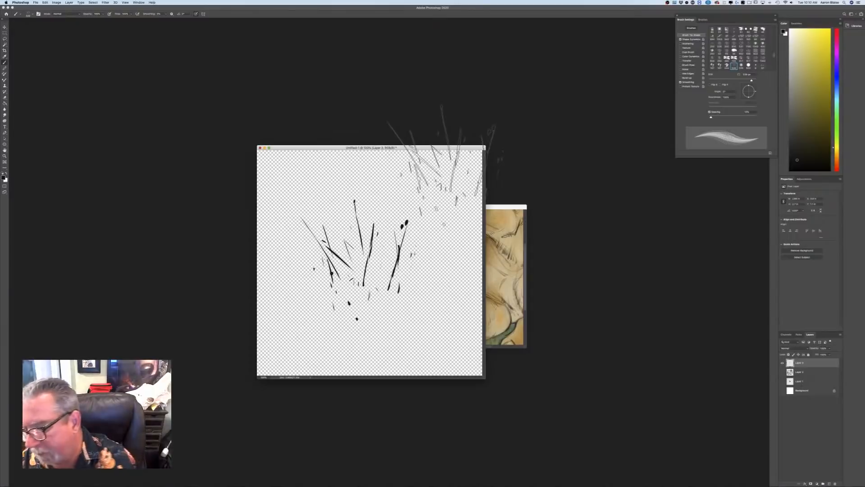
Hide the grass clump layer, show the white background and add a new empty layer for testing
{"action": "left_click", "coordinate": [782, 362]}
{"action": "left_click", "coordinate": [782, 390]}
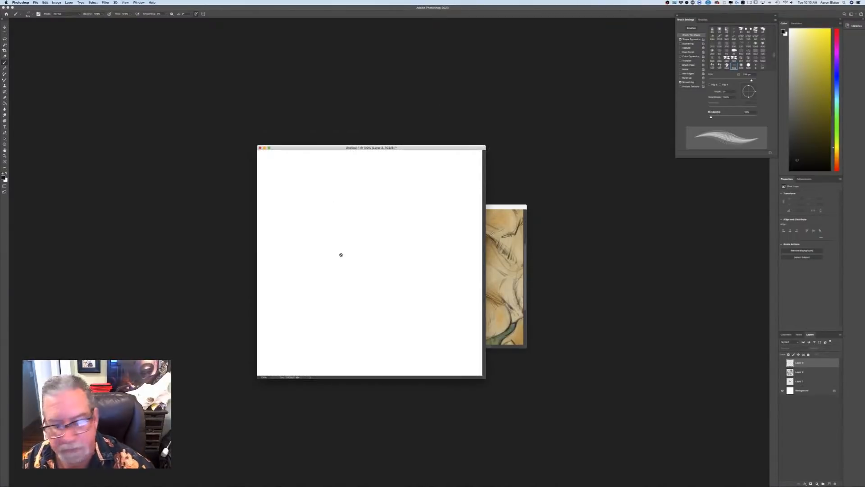
{"action": "left_click", "coordinate": [829, 483]}
Test the new grass brush with a large diagonal stroke, then reduce its size and paint smaller strokes across the layer
{"action": "left_click_drag", "start_coordinate": [306, 222], "coordinate": [350, 298]}
{"action": "key", "text": "bracketleft"}
{"action": "key", "text": "bracketleft"}
{"action": "key", "text": "bracketleft"}
{"action": "key", "text": "bracketleft"}
{"action": "key", "text": "bracketleft"}
{"action": "key", "text": "bracketleft"}
{"action": "key", "text": "bracketleft"}
{"action": "key", "text": "bracketleft"}
{"action": "key", "text": "bracketleft"}
{"action": "key", "text": "bracketleft"}
{"action": "key", "text": "bracketleft"}
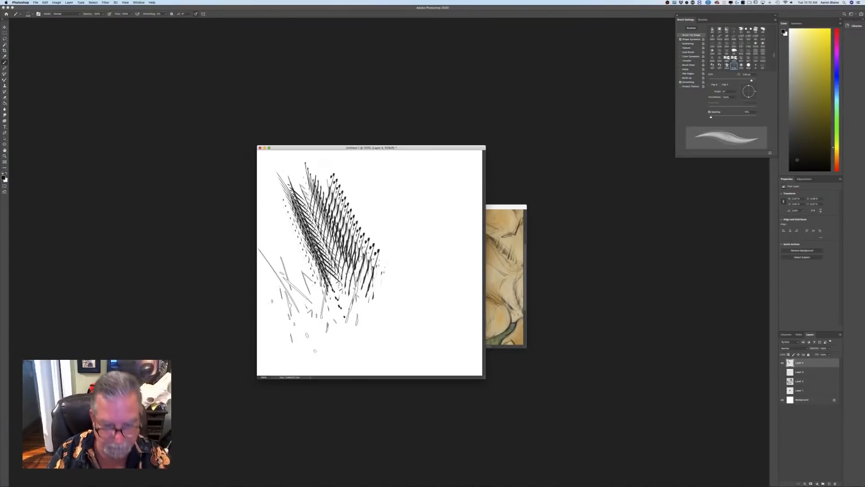
{"action": "left_click_drag", "start_coordinate": [400, 215], "coordinate": [407, 256]}
{"action": "mouse_move", "coordinate": [373, 194]}
{"action": "left_mouse_down"}
{"action": "mouse_move", "coordinate": [414, 281]}
{"action": "mouse_move", "coordinate": [448, 259]}
{"action": "left_mouse_up"}
{"action": "left_click_drag", "start_coordinate": [408, 178], "coordinate": [414, 288]}
{"action": "left_click_drag", "start_coordinate": [419, 315], "coordinate": [343, 315]}
{"action": "mouse_move", "coordinate": [302, 297]}
{"action": "left_mouse_down"}
{"action": "mouse_move", "coordinate": [321, 315]}
{"action": "mouse_move", "coordinate": [291, 253]}
{"action": "left_mouse_up"}
Replace the test layer with a blank one, raise the brush's size jitter and try it in two short diagonal strokes
{"action": "left_click_drag", "start_coordinate": [812, 362], "coordinate": [834, 483]}
{"action": "left_click", "coordinate": [829, 483]}
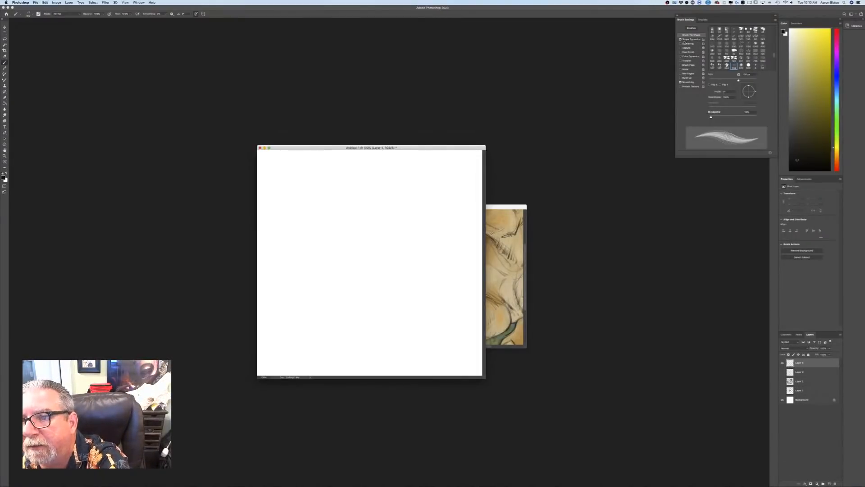
{"action": "left_click", "coordinate": [686, 40]}
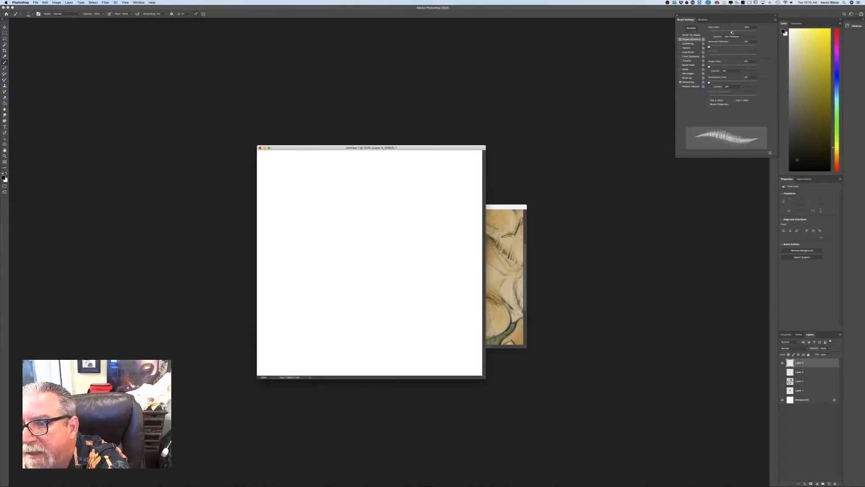
{"action": "left_click_drag", "start_coordinate": [302, 172], "coordinate": [350, 245]}
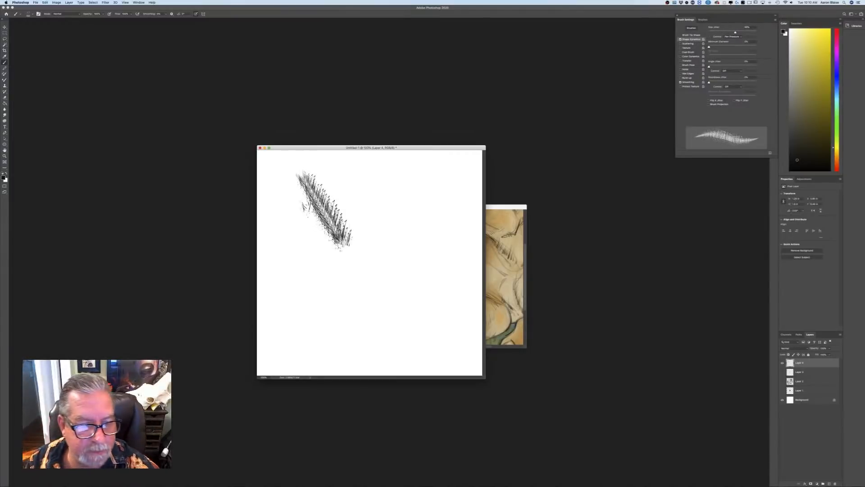
{"action": "left_click_drag", "start_coordinate": [292, 189], "coordinate": [331, 263]}
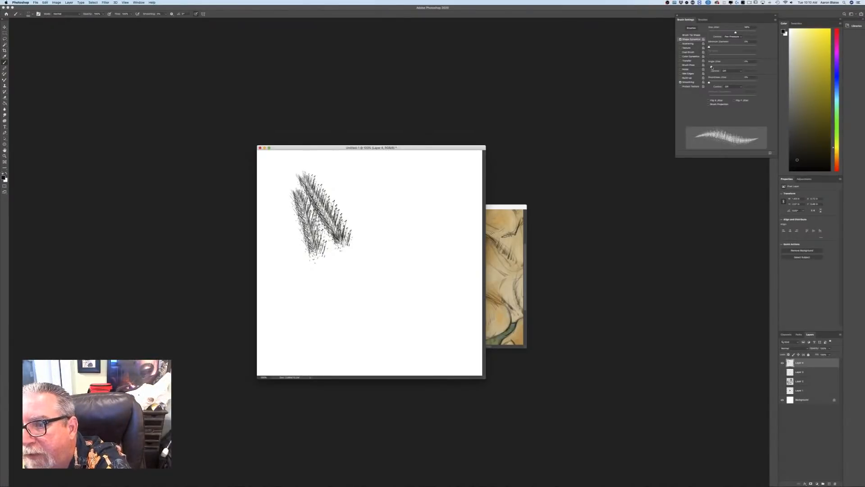
Raise the grass brush's angle jitter to a high value and test it with winding strokes around the canvas
{"action": "left_click_drag", "start_coordinate": [711, 67], "coordinate": [746, 66]}
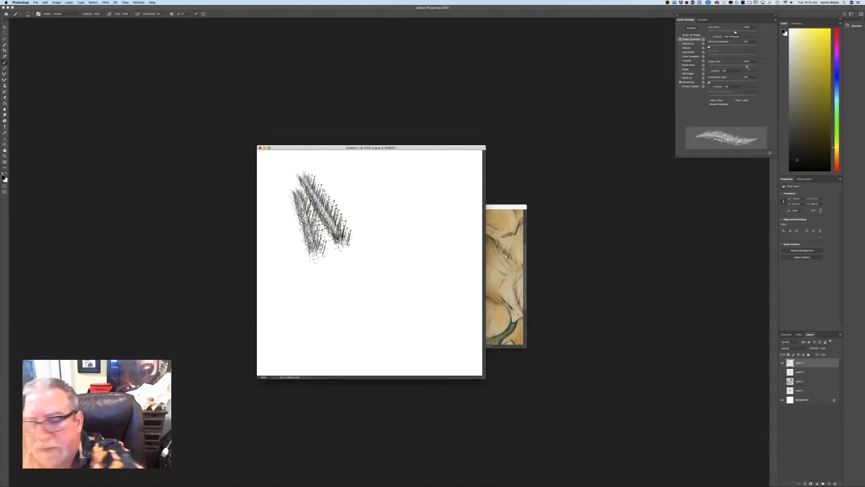
{"action": "mouse_move", "coordinate": [395, 191]}
{"action": "left_mouse_down"}
{"action": "mouse_move", "coordinate": [395, 277]}
{"action": "mouse_move", "coordinate": [371, 192]}
{"action": "mouse_move", "coordinate": [387, 254]}
{"action": "left_mouse_up"}
{"action": "mouse_move", "coordinate": [345, 184]}
{"action": "left_mouse_down"}
{"action": "mouse_move", "coordinate": [365, 275]}
{"action": "mouse_move", "coordinate": [354, 322]}
{"action": "left_mouse_up"}
{"action": "left_click_drag", "start_coordinate": [326, 273], "coordinate": [334, 322]}
{"action": "left_click_drag", "start_coordinate": [290, 272], "coordinate": [329, 315]}
{"action": "left_click_drag", "start_coordinate": [333, 268], "coordinate": [403, 315]}
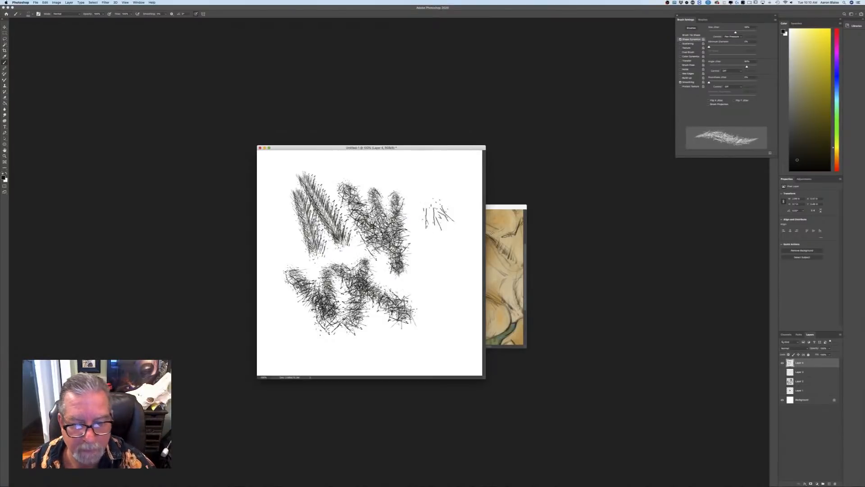
{"action": "left_click_drag", "start_coordinate": [432, 203], "coordinate": [439, 300]}
{"action": "left_click_drag", "start_coordinate": [430, 178], "coordinate": [406, 270]}
{"action": "mouse_move", "coordinate": [458, 235]}
{"action": "left_mouse_down"}
{"action": "mouse_move", "coordinate": [360, 356]}
{"action": "mouse_move", "coordinate": [289, 315]}
{"action": "mouse_move", "coordinate": [293, 252]}
{"action": "mouse_move", "coordinate": [324, 193]}
{"action": "left_mouse_up"}
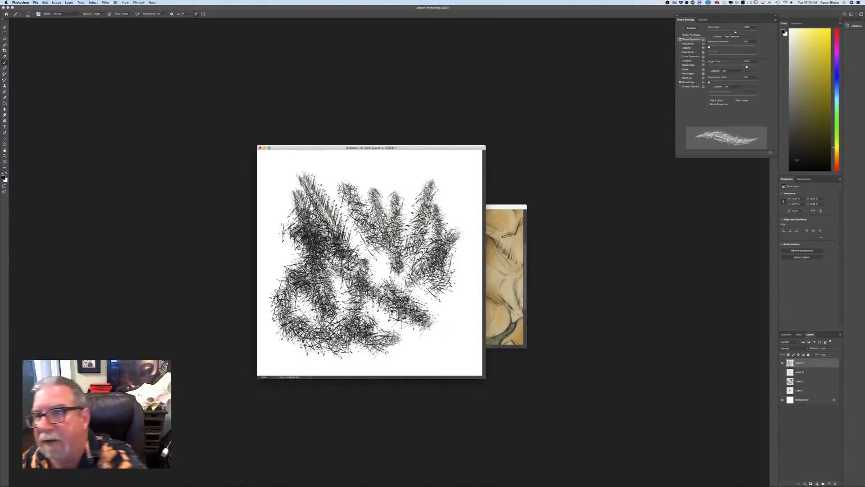
Widen the spacing of the grass brush tip and test it over the existing strokes
{"action": "left_click", "coordinate": [694, 35]}
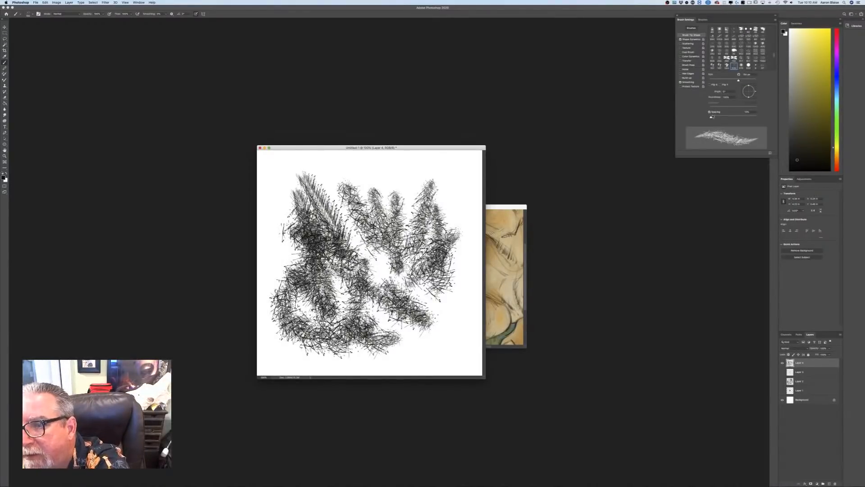
{"action": "left_click_drag", "start_coordinate": [712, 116], "coordinate": [723, 119]}
{"action": "mouse_move", "coordinate": [458, 202]}
{"action": "left_mouse_down"}
{"action": "mouse_move", "coordinate": [399, 171]}
{"action": "mouse_move", "coordinate": [369, 180]}
{"action": "mouse_move", "coordinate": [324, 173]}
{"action": "mouse_move", "coordinate": [277, 198]}
{"action": "mouse_move", "coordinate": [272, 225]}
{"action": "mouse_move", "coordinate": [289, 256]}
{"action": "left_mouse_up"}
{"action": "mouse_move", "coordinate": [356, 234]}
{"action": "left_mouse_down"}
{"action": "mouse_move", "coordinate": [396, 289]}
{"action": "mouse_move", "coordinate": [365, 221]}
{"action": "left_mouse_up"}
Replace the test layer with a blank one and fill its middle with overlapping strokes of an enlarged grass brush
{"action": "left_click_drag", "start_coordinate": [803, 364], "coordinate": [835, 483]}
{"action": "left_click", "coordinate": [828, 483]}
{"action": "mouse_move", "coordinate": [324, 229]}
{"action": "left_mouse_down"}
{"action": "mouse_move", "coordinate": [347, 255]}
{"action": "mouse_move", "coordinate": [396, 226]}
{"action": "mouse_move", "coordinate": [383, 325]}
{"action": "left_mouse_up"}
{"action": "mouse_move", "coordinate": [383, 279]}
{"action": "left_mouse_down"}
{"action": "mouse_move", "coordinate": [338, 225]}
{"action": "mouse_move", "coordinate": [325, 266]}
{"action": "mouse_move", "coordinate": [302, 253]}
{"action": "mouse_move", "coordinate": [298, 211]}
{"action": "mouse_move", "coordinate": [311, 189]}
{"action": "mouse_move", "coordinate": [347, 176]}
{"action": "mouse_move", "coordinate": [402, 257]}
{"action": "mouse_move", "coordinate": [406, 199]}
{"action": "mouse_move", "coordinate": [437, 252]}
{"action": "mouse_move", "coordinate": [433, 178]}
{"action": "mouse_move", "coordinate": [453, 189]}
{"action": "mouse_move", "coordinate": [419, 320]}
{"action": "mouse_move", "coordinate": [376, 183]}
{"action": "mouse_move", "coordinate": [305, 176]}
{"action": "mouse_move", "coordinate": [270, 212]}
{"action": "mouse_move", "coordinate": [266, 280]}
{"action": "mouse_move", "coordinate": [324, 329]}
{"action": "mouse_move", "coordinate": [253, 272]}
{"action": "left_mouse_up"}
{"action": "mouse_move", "coordinate": [374, 311]}
{"action": "left_mouse_down"}
{"action": "mouse_move", "coordinate": [358, 325]}
{"action": "mouse_move", "coordinate": [322, 273]}
{"action": "left_mouse_up"}
Save the jittered grass brush as a new preset including tool settings, and try it in more strokes over the test patch
{"action": "left_click", "coordinate": [770, 152]}
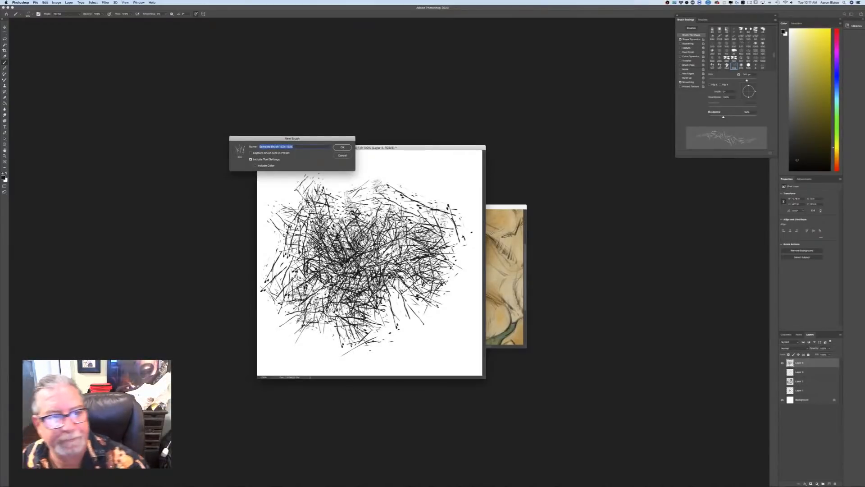
{"action": "left_click", "coordinate": [343, 148]}
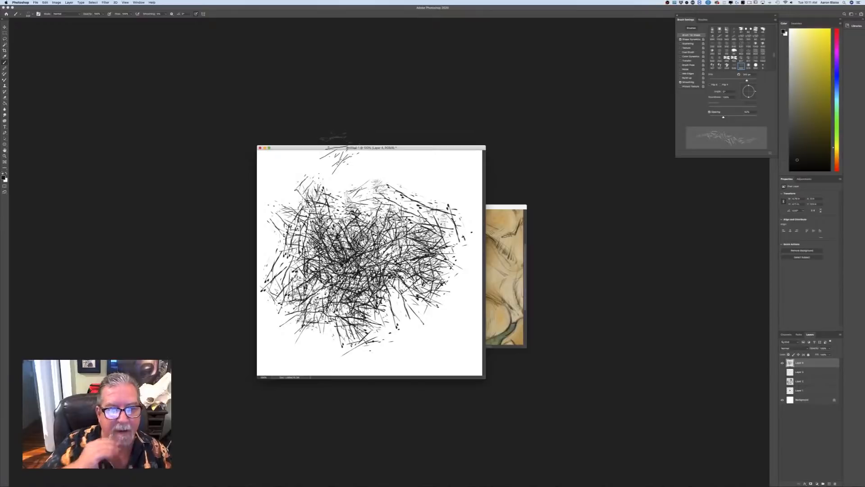
{"action": "mouse_move", "coordinate": [352, 201]}
{"action": "left_mouse_down"}
{"action": "mouse_move", "coordinate": [396, 202]}
{"action": "mouse_move", "coordinate": [423, 189]}
{"action": "mouse_move", "coordinate": [428, 174]}
{"action": "mouse_move", "coordinate": [397, 275]}
{"action": "mouse_move", "coordinate": [419, 347]}
{"action": "mouse_move", "coordinate": [298, 207]}
{"action": "mouse_move", "coordinate": [315, 171]}
{"action": "mouse_move", "coordinate": [365, 202]}
{"action": "mouse_move", "coordinate": [320, 325]}
{"action": "left_mouse_up"}
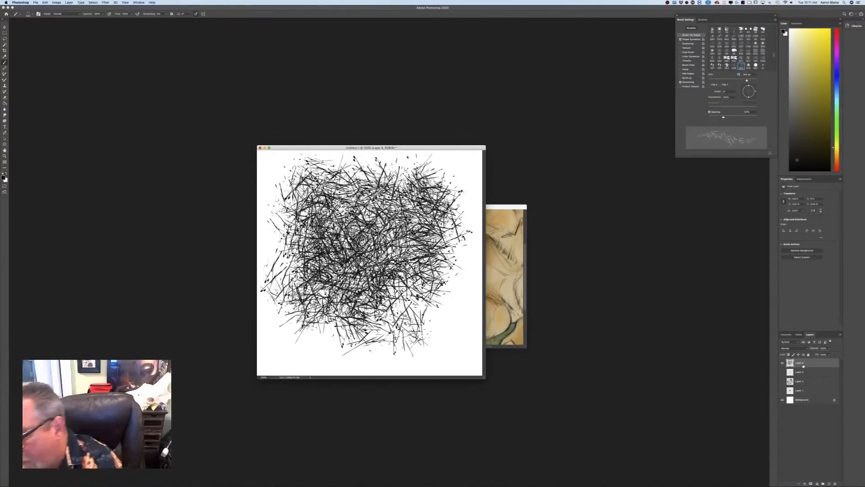
Delete the test layer, set the brush's angle control to Direction with minimal angle jitter, and rotate the tip a quarter turn
{"action": "left_click_drag", "start_coordinate": [809, 363], "coordinate": [834, 483]}
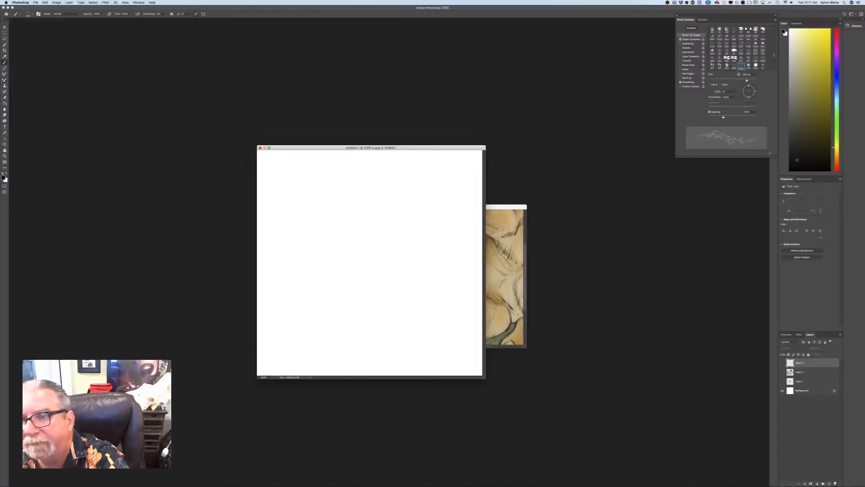
{"action": "left_click", "coordinate": [688, 40]}
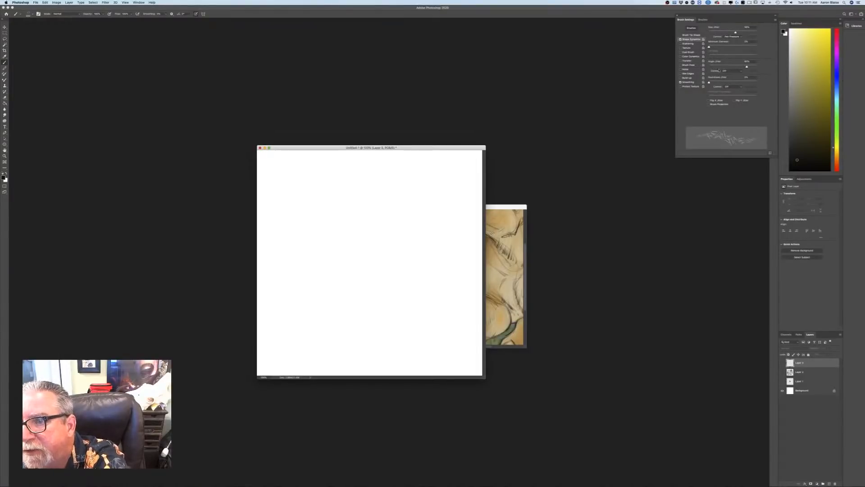
{"action": "left_click", "coordinate": [719, 71]}
{"action": "left_click", "coordinate": [730, 95]}
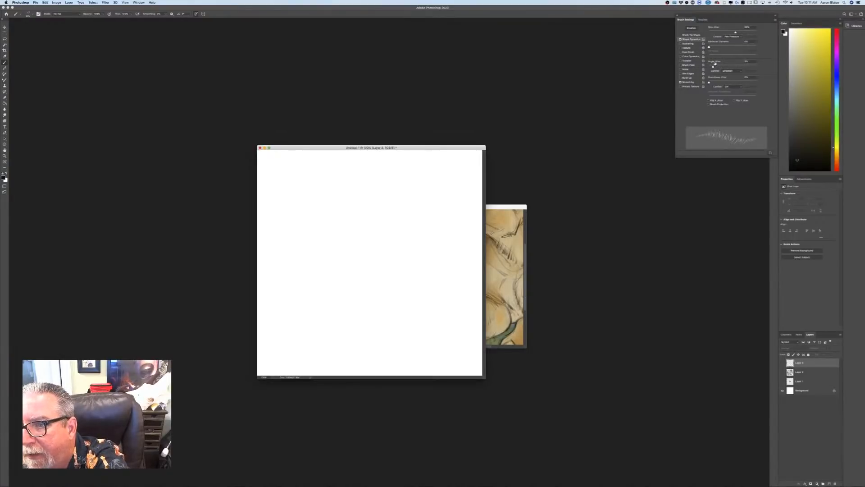
{"action": "left_click", "coordinate": [691, 36]}
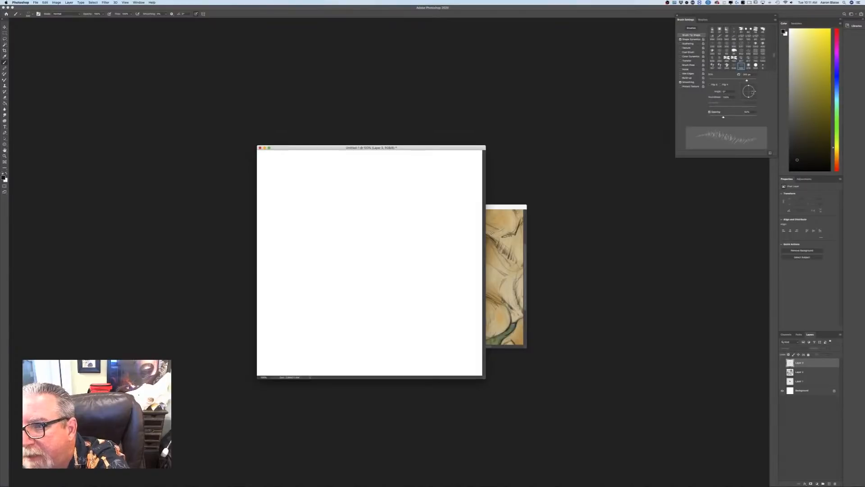
{"action": "left_click_drag", "start_coordinate": [755, 92], "coordinate": [752, 86]}
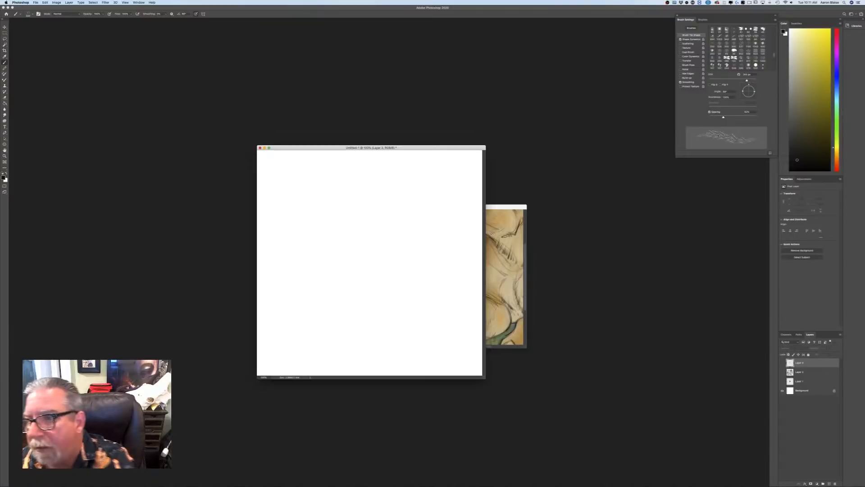
Add a new layer and paint rows of downward test strokes with the direction-following grass brush
{"action": "left_click", "coordinate": [828, 483]}
{"action": "mouse_move", "coordinate": [315, 194]}
{"action": "left_mouse_down"}
{"action": "mouse_move", "coordinate": [315, 252]}
{"action": "mouse_move", "coordinate": [324, 230]}
{"action": "mouse_move", "coordinate": [328, 281]}
{"action": "left_mouse_up"}
{"action": "mouse_move", "coordinate": [343, 205]}
{"action": "left_mouse_down"}
{"action": "mouse_move", "coordinate": [338, 300]}
{"action": "mouse_move", "coordinate": [364, 194]}
{"action": "mouse_move", "coordinate": [354, 272]}
{"action": "left_mouse_up"}
{"action": "mouse_move", "coordinate": [373, 205]}
{"action": "left_mouse_down"}
{"action": "mouse_move", "coordinate": [361, 282]}
{"action": "mouse_move", "coordinate": [378, 273]}
{"action": "left_mouse_up"}
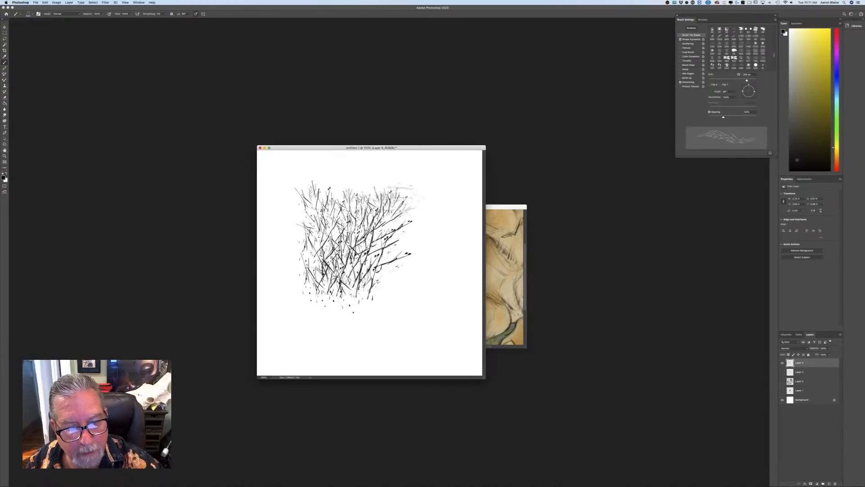
{"action": "mouse_move", "coordinate": [401, 205]}
{"action": "left_mouse_down"}
{"action": "mouse_move", "coordinate": [378, 275]}
{"action": "mouse_move", "coordinate": [385, 282]}
{"action": "left_mouse_up"}
{"action": "left_click_drag", "start_coordinate": [306, 205], "coordinate": [307, 271]}
{"action": "mouse_move", "coordinate": [297, 211]}
{"action": "left_mouse_down"}
{"action": "mouse_move", "coordinate": [301, 295]}
{"action": "mouse_move", "coordinate": [328, 295]}
{"action": "left_mouse_up"}
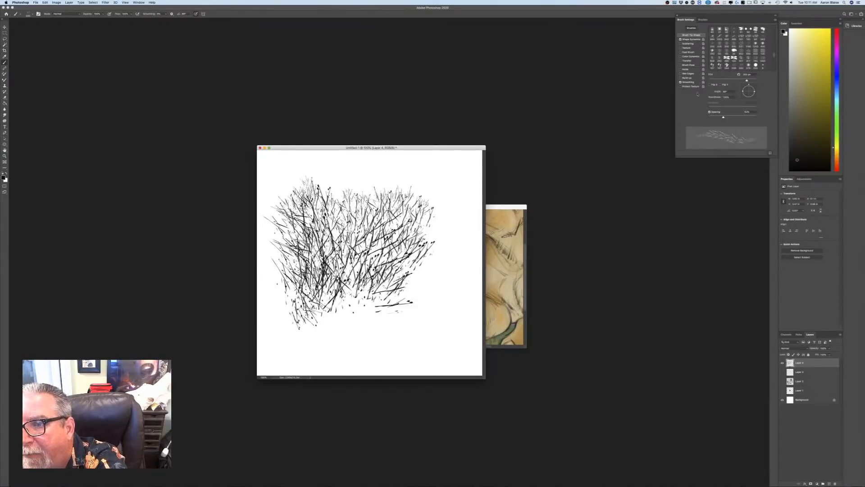
Turn on Flip X for the brush tip and test it with dense grass strokes across the canvas
{"action": "left_click", "coordinate": [710, 84]}
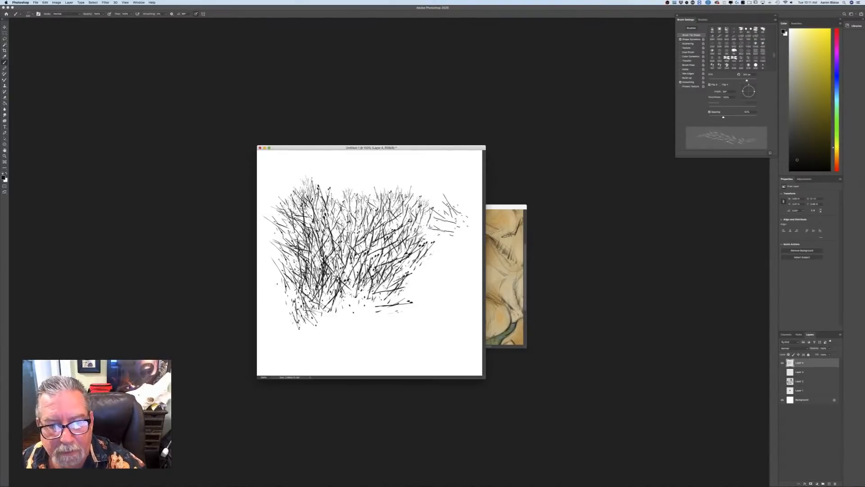
{"action": "mouse_move", "coordinate": [447, 217]}
{"action": "left_mouse_down"}
{"action": "mouse_move", "coordinate": [448, 311]}
{"action": "mouse_move", "coordinate": [422, 216]}
{"action": "mouse_move", "coordinate": [412, 216]}
{"action": "mouse_move", "coordinate": [389, 225]}
{"action": "mouse_move", "coordinate": [376, 289]}
{"action": "mouse_move", "coordinate": [349, 322]}
{"action": "mouse_move", "coordinate": [324, 320]}
{"action": "mouse_move", "coordinate": [341, 198]}
{"action": "mouse_move", "coordinate": [374, 200]}
{"action": "mouse_move", "coordinate": [369, 338]}
{"action": "left_mouse_up"}
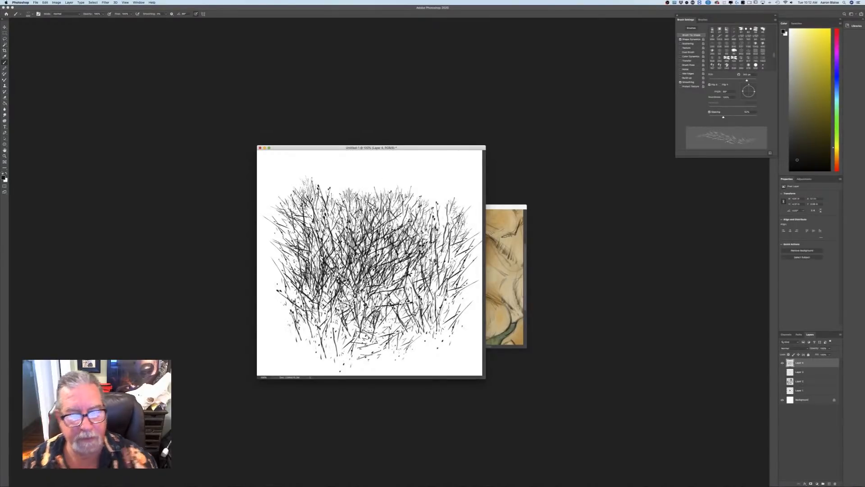
{"action": "mouse_move", "coordinate": [360, 180]}
{"action": "left_mouse_down"}
{"action": "mouse_move", "coordinate": [361, 193]}
{"action": "mouse_move", "coordinate": [380, 191]}
{"action": "mouse_move", "coordinate": [396, 212]}
{"action": "mouse_move", "coordinate": [415, 216]}
{"action": "mouse_move", "coordinate": [464, 203]}
{"action": "mouse_move", "coordinate": [342, 171]}
{"action": "mouse_move", "coordinate": [289, 216]}
{"action": "mouse_move", "coordinate": [271, 256]}
{"action": "mouse_move", "coordinate": [319, 315]}
{"action": "left_mouse_up"}
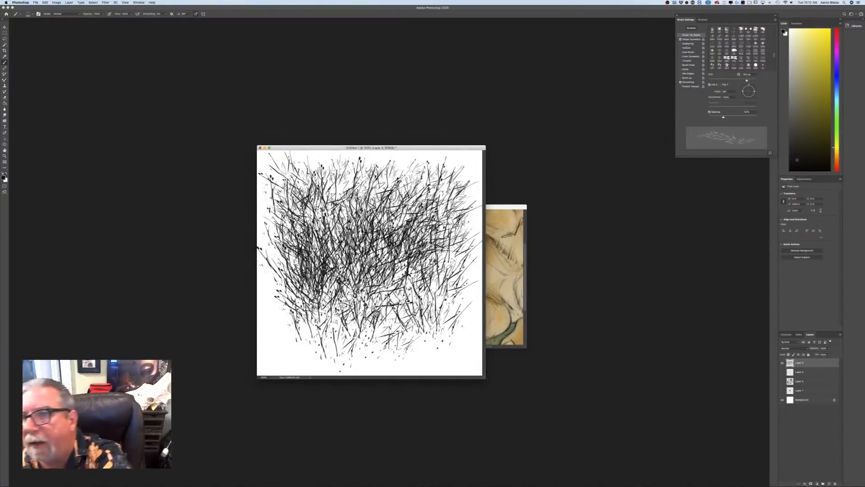
Enable Flip X Jitter for the grass brush and paint a rounded grass clump on a fresh layer replacing the test layer
{"action": "left_click", "coordinate": [687, 39]}
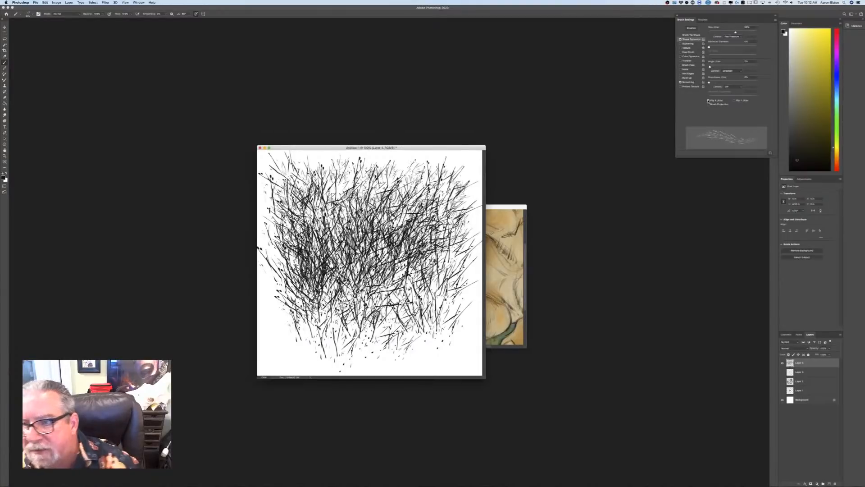
{"action": "left_click", "coordinate": [708, 101]}
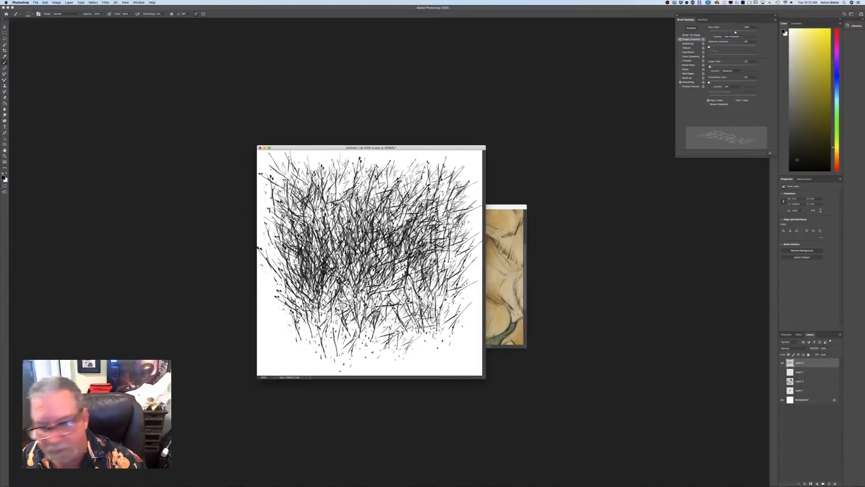
{"action": "left_click_drag", "start_coordinate": [799, 363], "coordinate": [835, 484]}
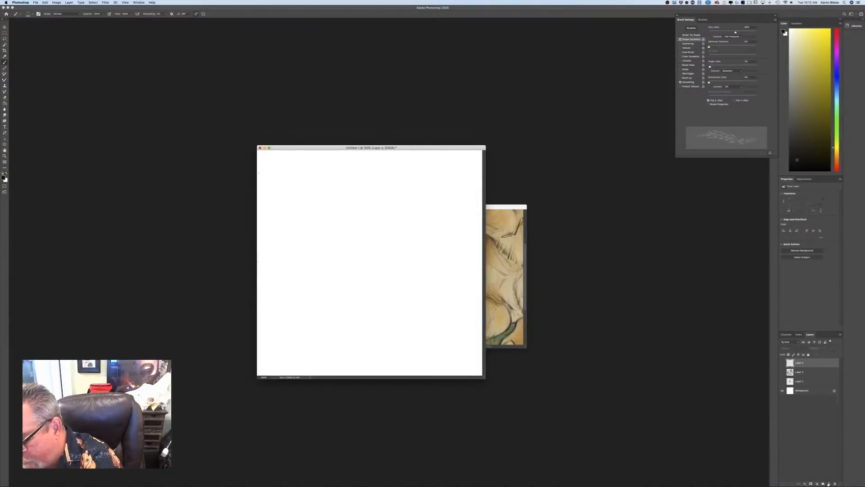
{"action": "left_click", "coordinate": [829, 483]}
{"action": "mouse_move", "coordinate": [400, 200]}
{"action": "left_mouse_down"}
{"action": "mouse_move", "coordinate": [381, 273]}
{"action": "mouse_move", "coordinate": [382, 189]}
{"action": "mouse_move", "coordinate": [371, 298]}
{"action": "mouse_move", "coordinate": [362, 219]}
{"action": "mouse_move", "coordinate": [336, 198]}
{"action": "mouse_move", "coordinate": [311, 288]}
{"action": "mouse_move", "coordinate": [293, 216]}
{"action": "mouse_move", "coordinate": [323, 254]}
{"action": "mouse_move", "coordinate": [275, 266]}
{"action": "mouse_move", "coordinate": [374, 194]}
{"action": "mouse_move", "coordinate": [405, 271]}
{"action": "mouse_move", "coordinate": [445, 251]}
{"action": "mouse_move", "coordinate": [421, 298]}
{"action": "mouse_move", "coordinate": [360, 316]}
{"action": "mouse_move", "coordinate": [351, 373]}
{"action": "left_mouse_up"}
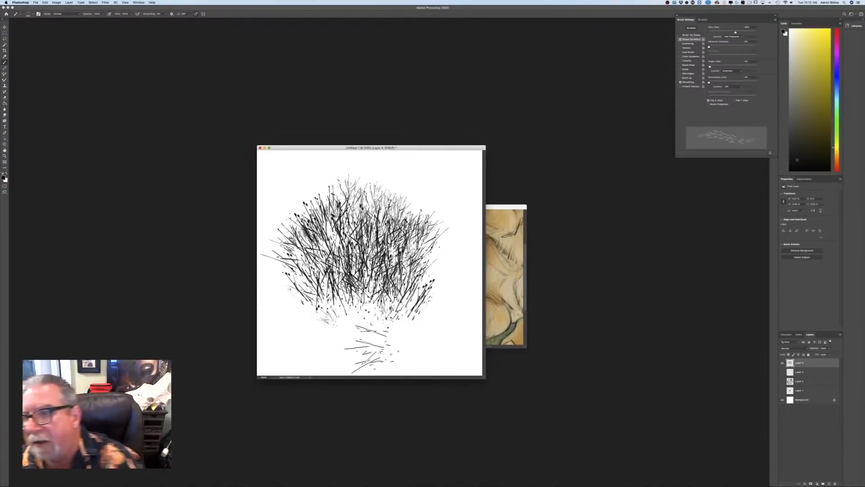
Save the adjusted brush as a new preset named "Random grass" with tool settings included
{"action": "left_click", "coordinate": [770, 153]}
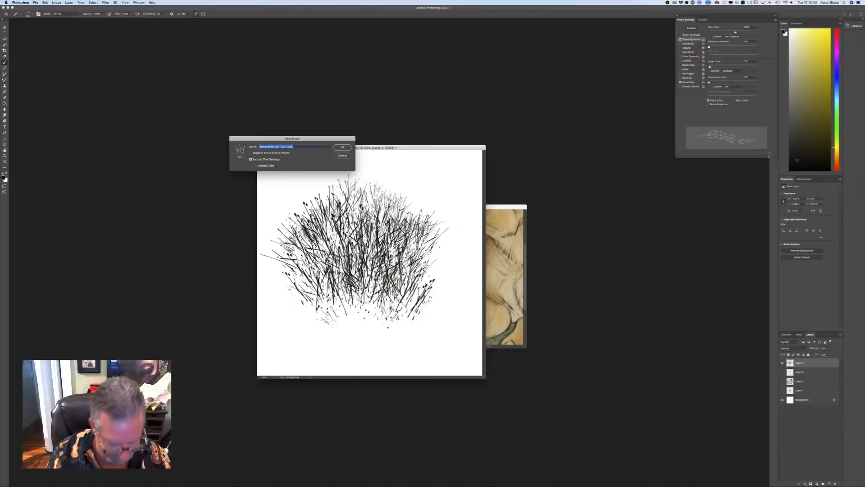
{"action": "type", "text": "Random grass"}
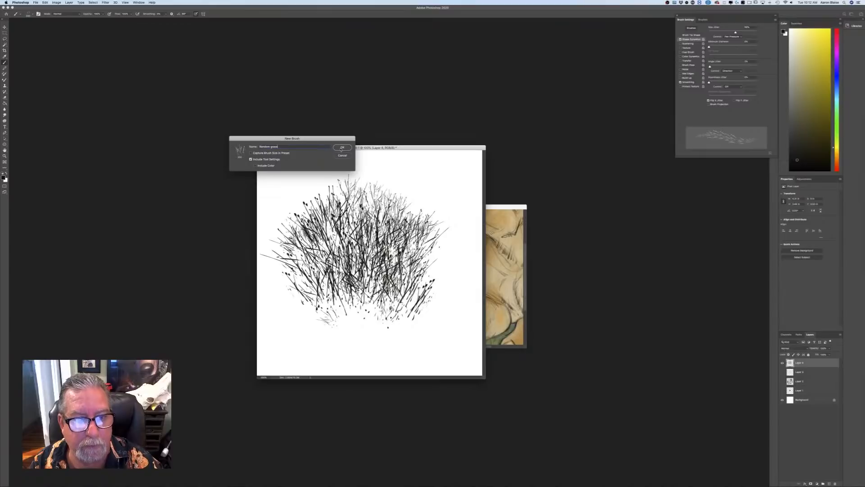
{"action": "left_click", "coordinate": [342, 147]}
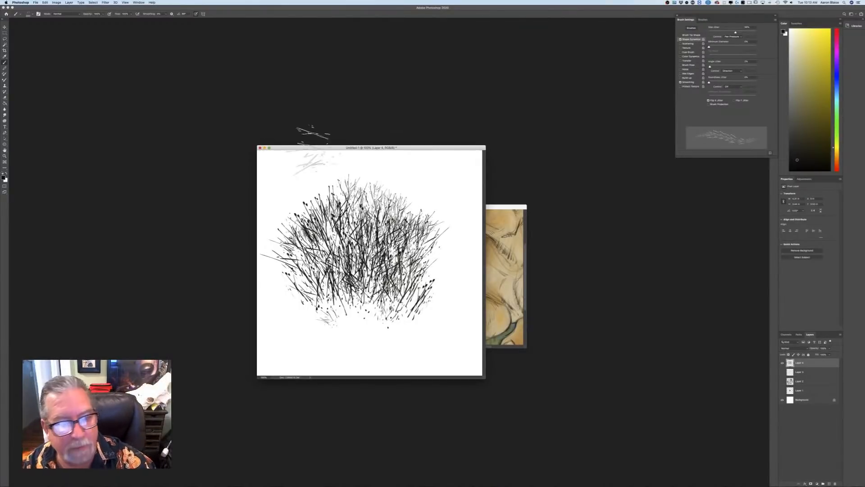
Switch to the lioness painting in full-screen view and set a dark olive green as the brush colour
{"action": "left_click", "coordinate": [490, 207]}
{"action": "left_click_drag", "start_coordinate": [457, 207], "coordinate": [457, 208]}
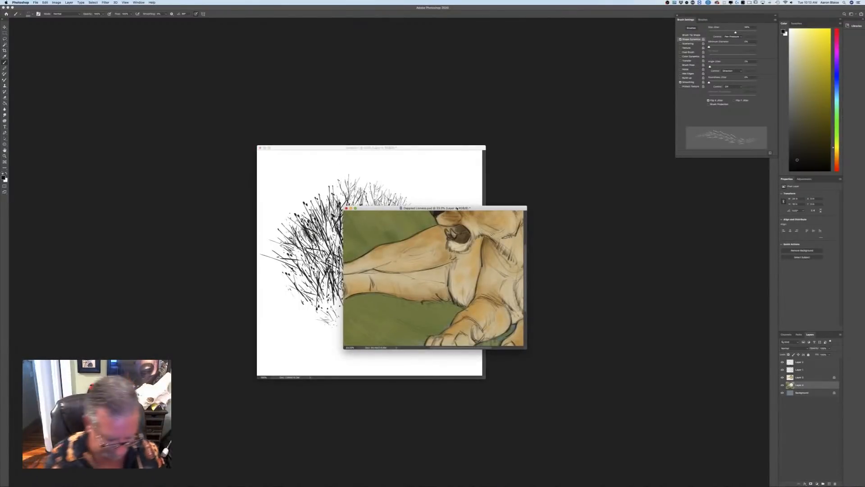
{"action": "key", "text": "f"}
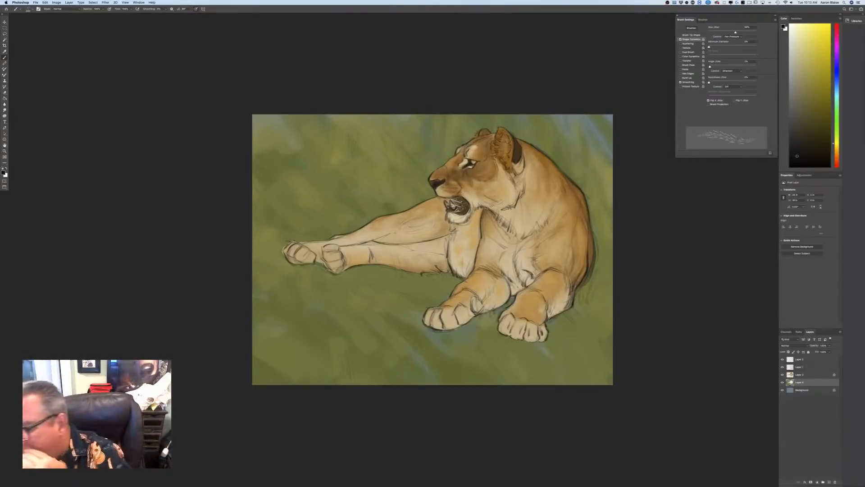
{"action": "left_click", "coordinate": [4, 172]}
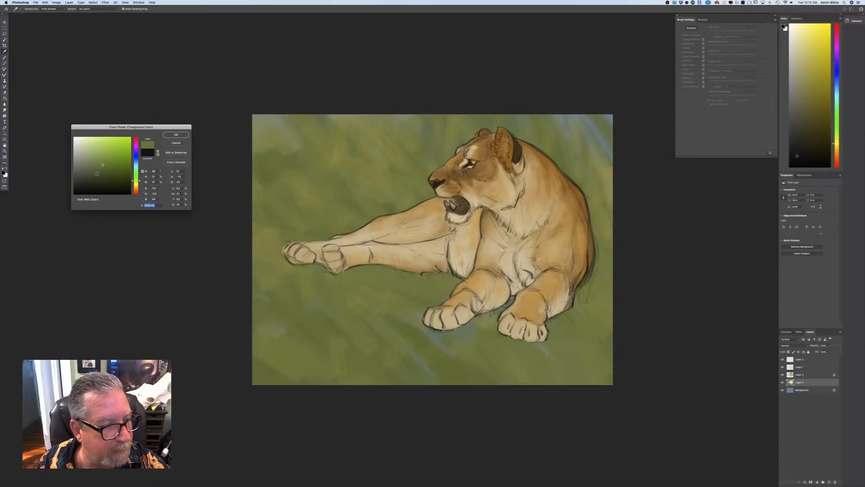
{"action": "left_click", "coordinate": [168, 136]}
{"action": "key", "text": "b"}
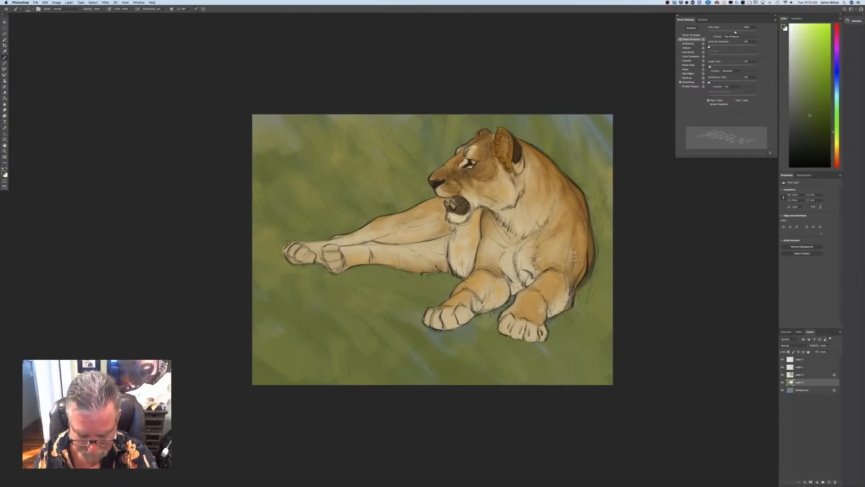
Enlarge the grass brush and paint dark green grass across the background behind the lioness's back, head and hind legs
{"action": "key", "text": "bracketright"}
{"action": "key", "text": "bracketright"}
{"action": "key", "text": "bracketright"}
{"action": "key", "text": "bracketright"}
{"action": "key", "text": "bracketright"}
{"action": "key", "text": "bracketright"}
{"action": "key", "text": "bracketright"}
{"action": "key", "text": "bracketright"}
{"action": "key", "text": "bracketright"}
{"action": "key", "text": "bracketright"}
{"action": "key", "text": "bracketright"}
{"action": "mouse_move", "coordinate": [603, 176]}
{"action": "left_mouse_down"}
{"action": "mouse_move", "coordinate": [592, 239]}
{"action": "mouse_move", "coordinate": [611, 203]}
{"action": "mouse_move", "coordinate": [586, 180]}
{"action": "mouse_move", "coordinate": [564, 106]}
{"action": "mouse_move", "coordinate": [568, 145]}
{"action": "mouse_move", "coordinate": [532, 131]}
{"action": "left_mouse_up"}
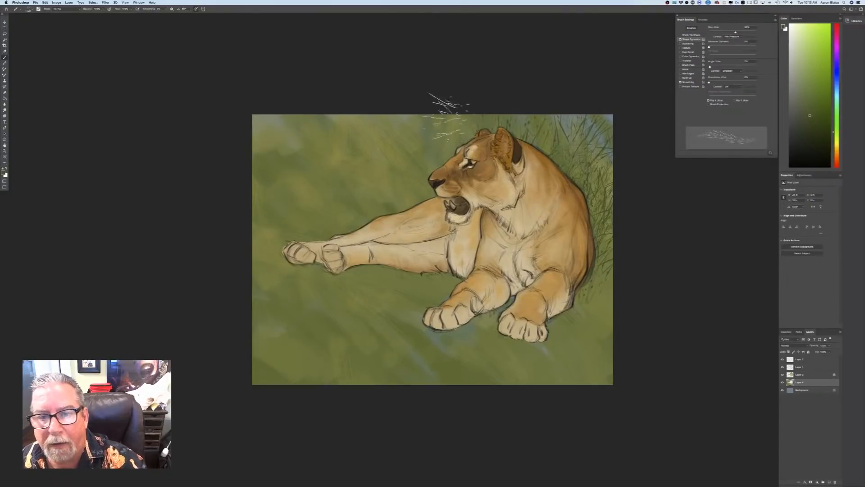
{"action": "mouse_move", "coordinate": [446, 116]}
{"action": "left_mouse_down"}
{"action": "mouse_move", "coordinate": [420, 139]}
{"action": "mouse_move", "coordinate": [392, 116]}
{"action": "mouse_move", "coordinate": [395, 152]}
{"action": "mouse_move", "coordinate": [429, 174]}
{"action": "mouse_move", "coordinate": [404, 168]}
{"action": "mouse_move", "coordinate": [384, 193]}
{"action": "mouse_move", "coordinate": [314, 147]}
{"action": "mouse_move", "coordinate": [335, 202]}
{"action": "mouse_move", "coordinate": [354, 207]}
{"action": "mouse_move", "coordinate": [350, 101]}
{"action": "mouse_move", "coordinate": [348, 215]}
{"action": "mouse_move", "coordinate": [244, 151]}
{"action": "left_mouse_up"}
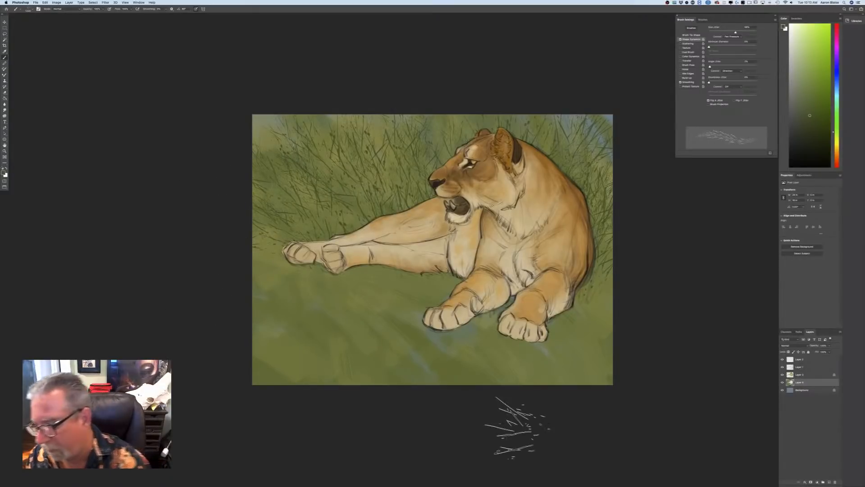
Add a new layer above the background paint and brush light yellow grass highlights beside the lioness's head and above her hind legs
{"action": "left_click", "coordinate": [828, 482]}
{"action": "left_click", "coordinate": [3, 173]}
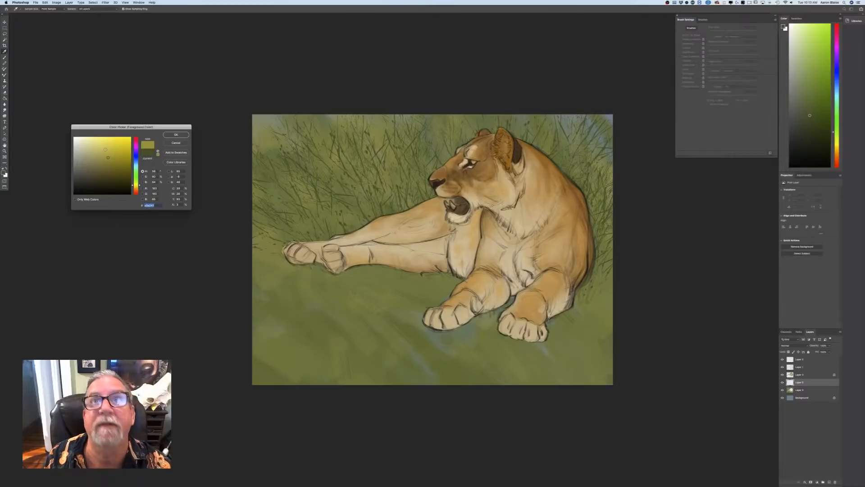
{"action": "left_click", "coordinate": [179, 135]}
{"action": "mouse_move", "coordinate": [342, 192]}
{"action": "left_mouse_down"}
{"action": "mouse_move", "coordinate": [302, 109]}
{"action": "mouse_move", "coordinate": [269, 109]}
{"action": "left_mouse_up"}
{"action": "left_click_drag", "start_coordinate": [321, 244], "coordinate": [324, 123]}
{"action": "left_click_drag", "start_coordinate": [375, 195], "coordinate": [369, 91]}
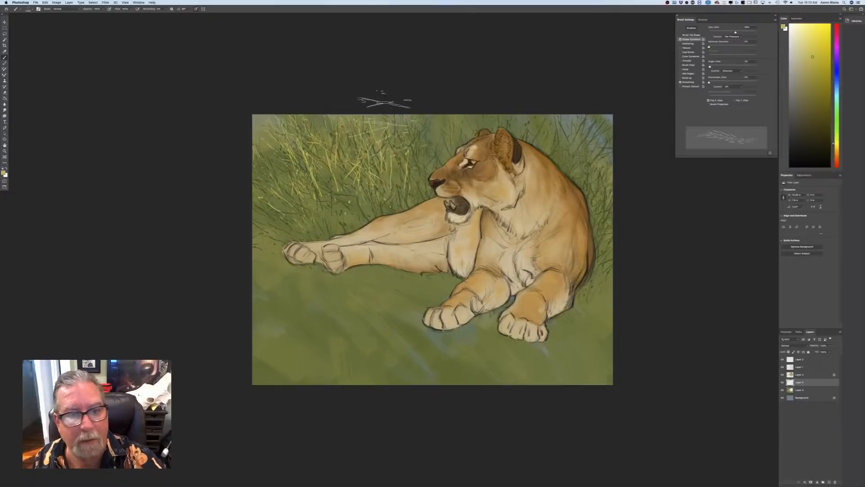
Turn on pen-pressure opacity for the grass brush and paint softer grass in muted and darker olive greens over the background and foreground
{"action": "left_click", "coordinate": [109, 9]}
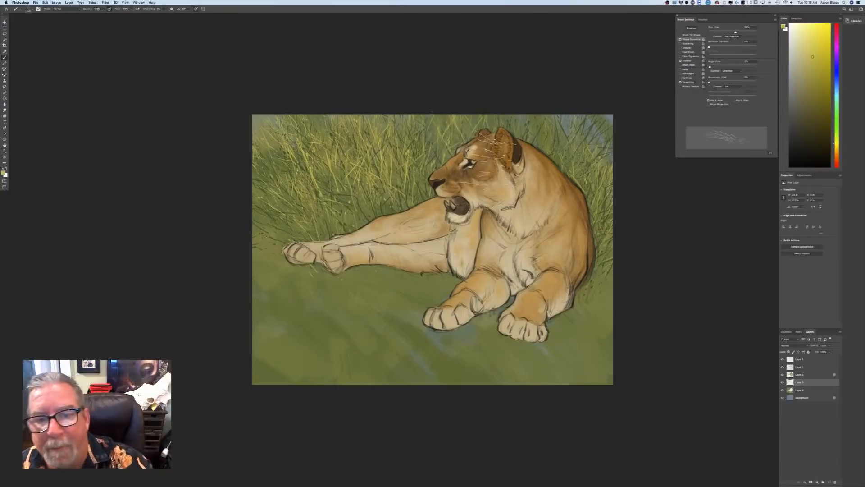
{"action": "left_click_drag", "start_coordinate": [522, 311], "coordinate": [540, 322]}
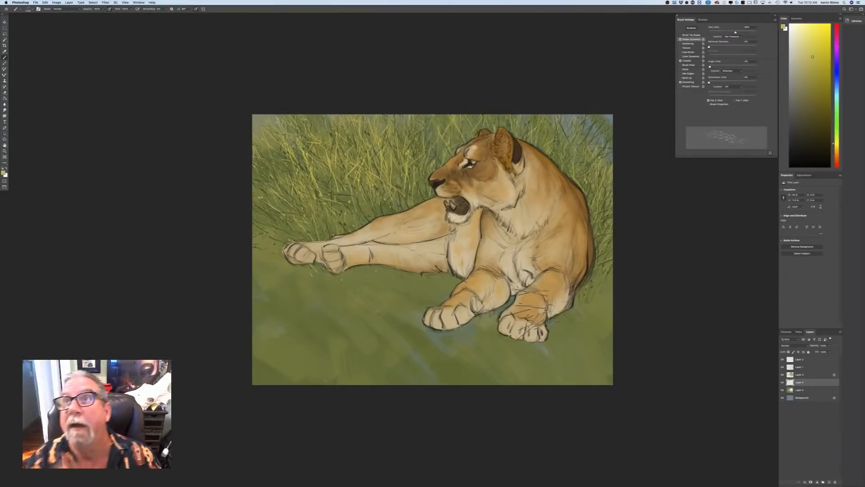
{"action": "left_click", "coordinate": [3, 173]}
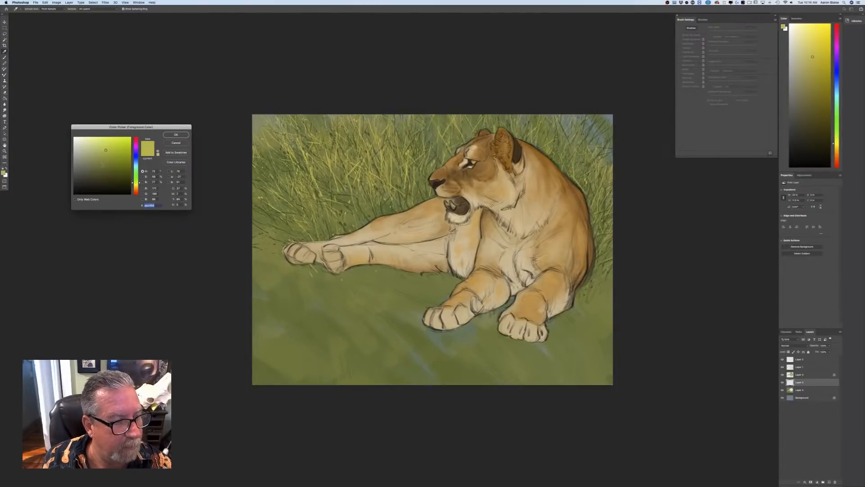
{"action": "key", "text": "Return"}
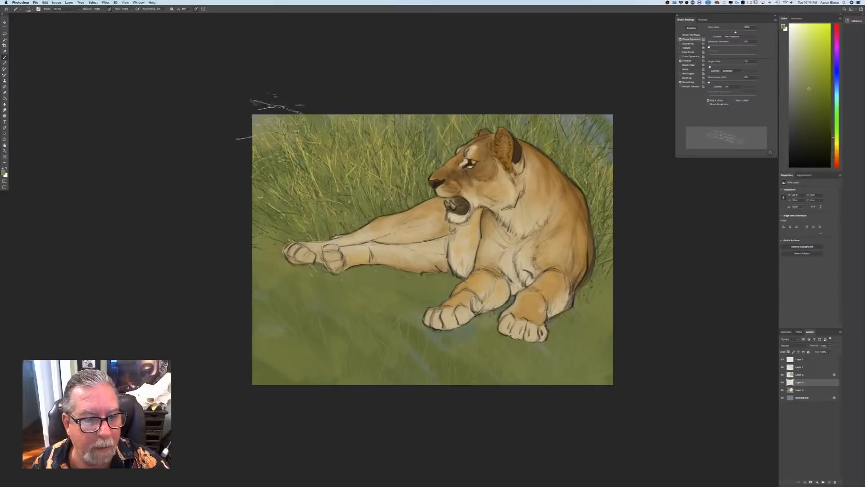
{"action": "left_click", "coordinate": [4, 173]}
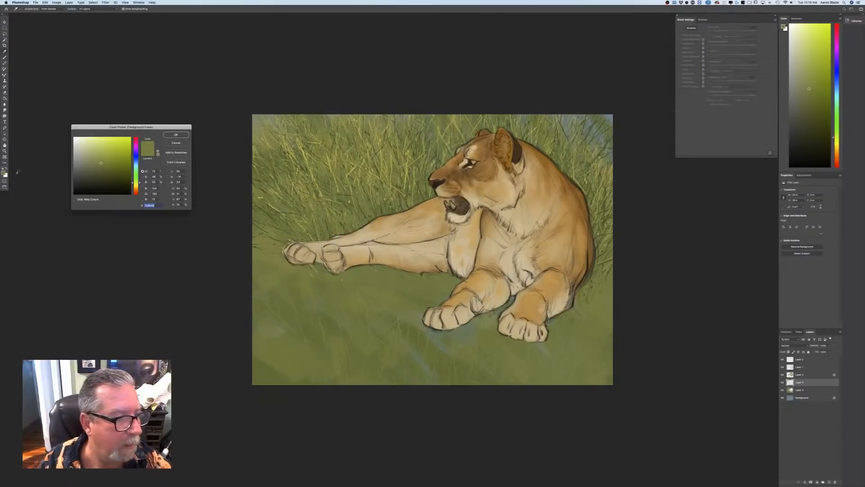
{"action": "left_click", "coordinate": [175, 135]}
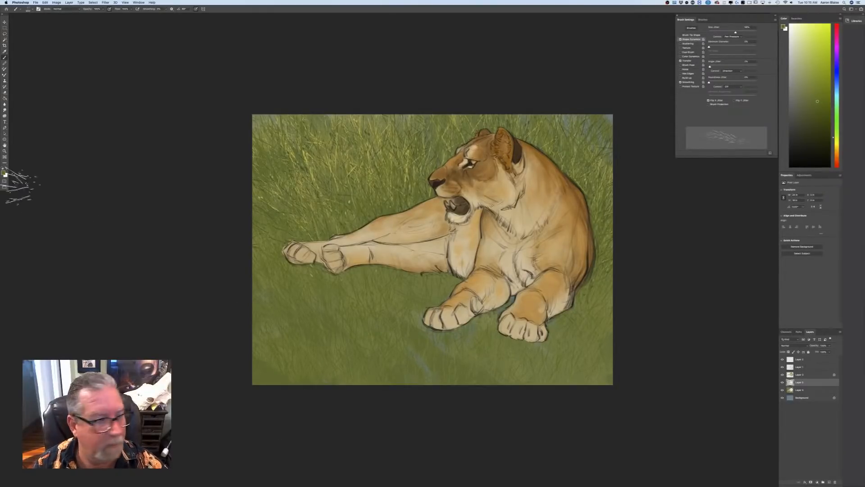
Paint scattered ochre and reddish-brown grass blades throughout the background and foreground
{"action": "left_click", "coordinate": [4, 172]}
{"action": "left_click_drag", "start_coordinate": [136, 182], "coordinate": [136, 188]}
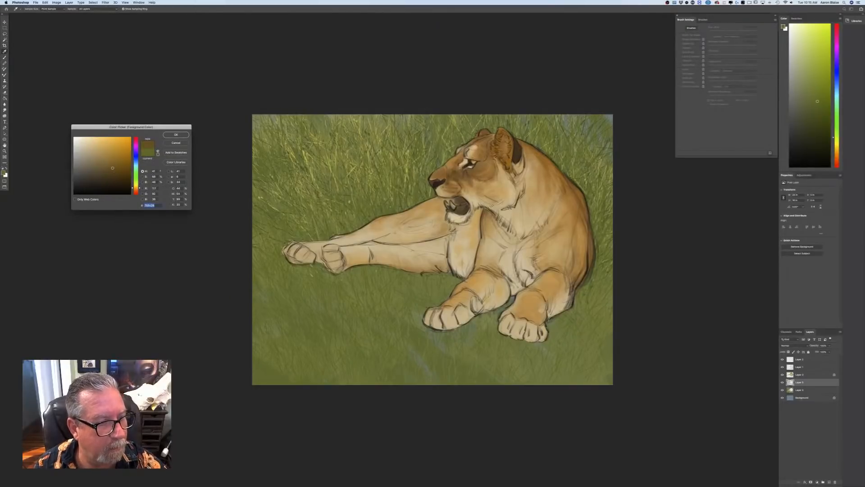
{"action": "left_click", "coordinate": [176, 135]}
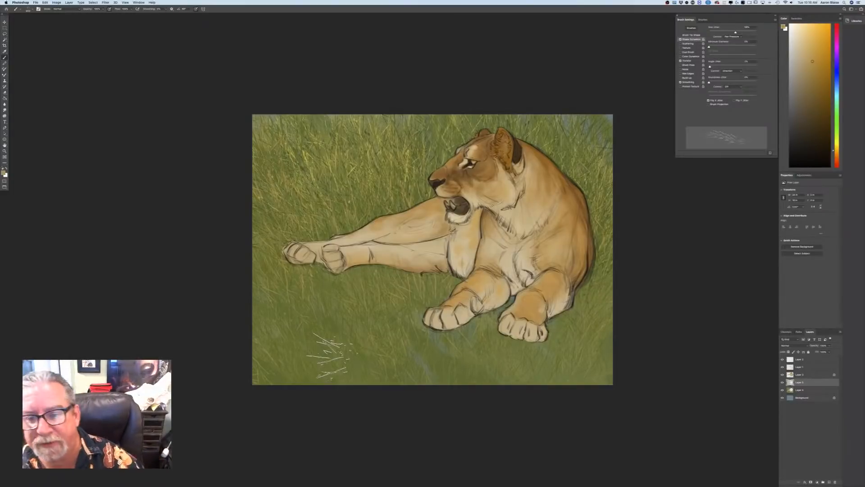
{"action": "left_click", "coordinate": [3, 171]}
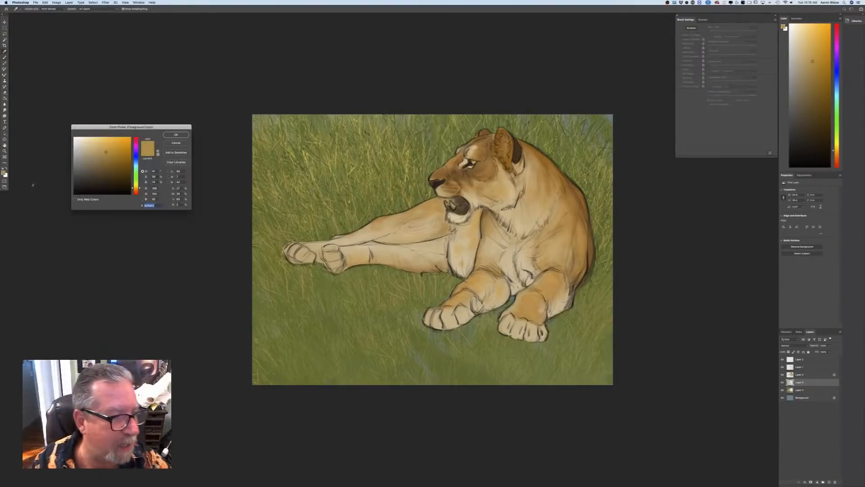
{"action": "left_click_drag", "start_coordinate": [136, 188], "coordinate": [136, 190]}
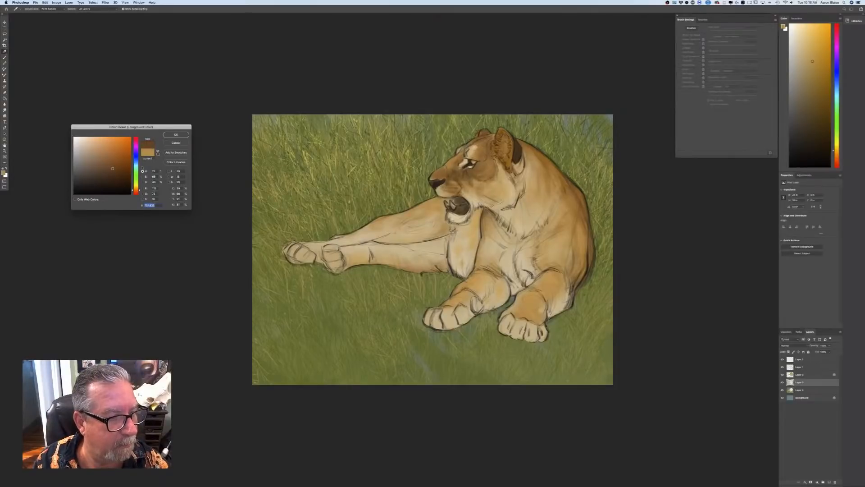
{"action": "left_click", "coordinate": [176, 134]}
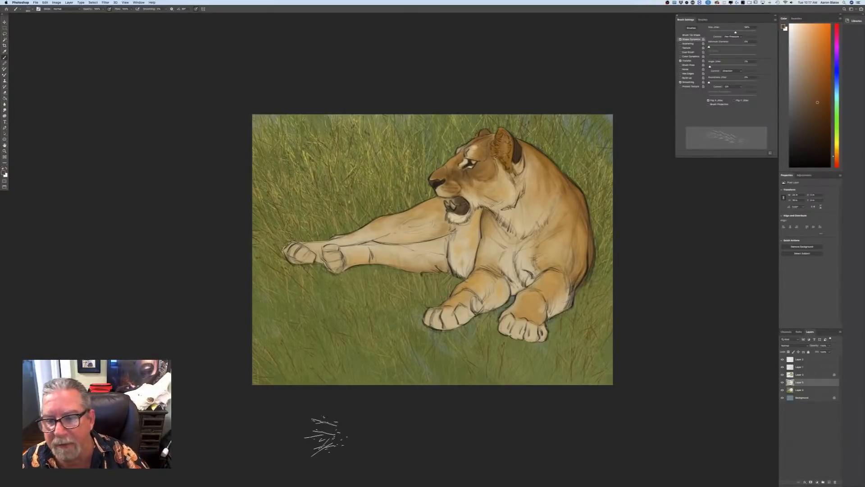
Reduce the opacity of the lioness's line-art layer, comparing the painting with the lines hidden and shown
{"action": "left_click", "coordinate": [800, 366]}
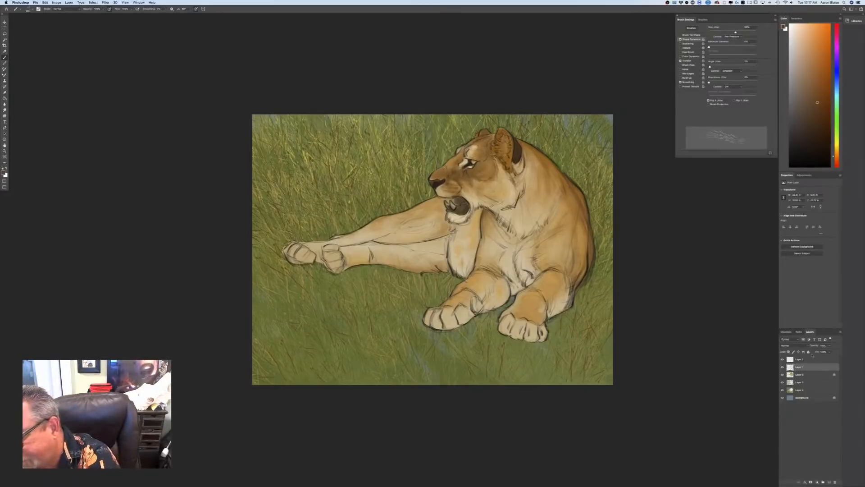
{"action": "left_click", "coordinate": [829, 346]}
{"action": "left_click_drag", "start_coordinate": [829, 347], "coordinate": [821, 351]}
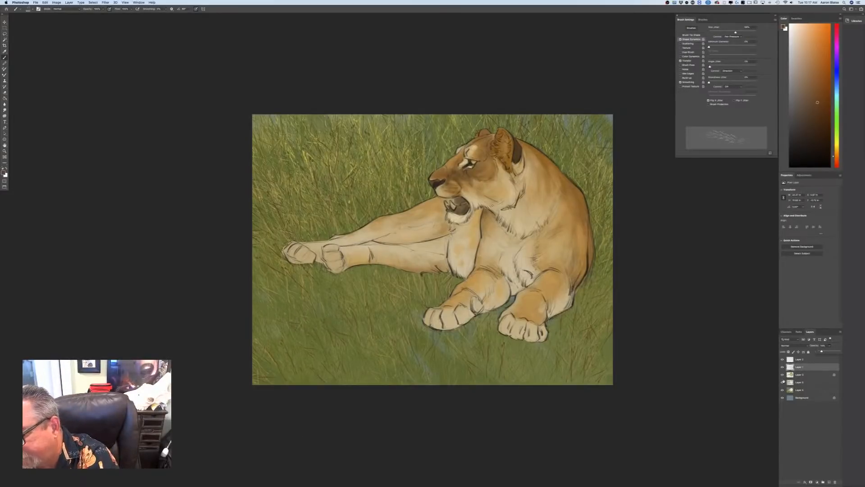
{"action": "left_click", "coordinate": [782, 366]}
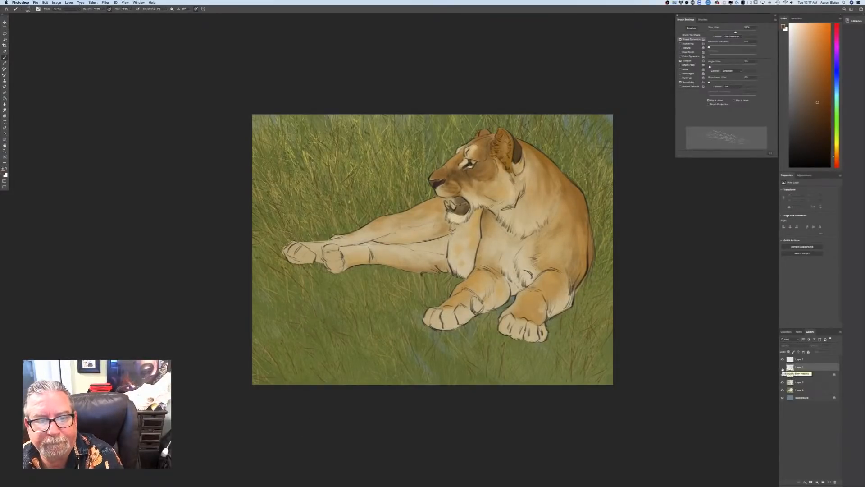
{"action": "left_click", "coordinate": [782, 367]}
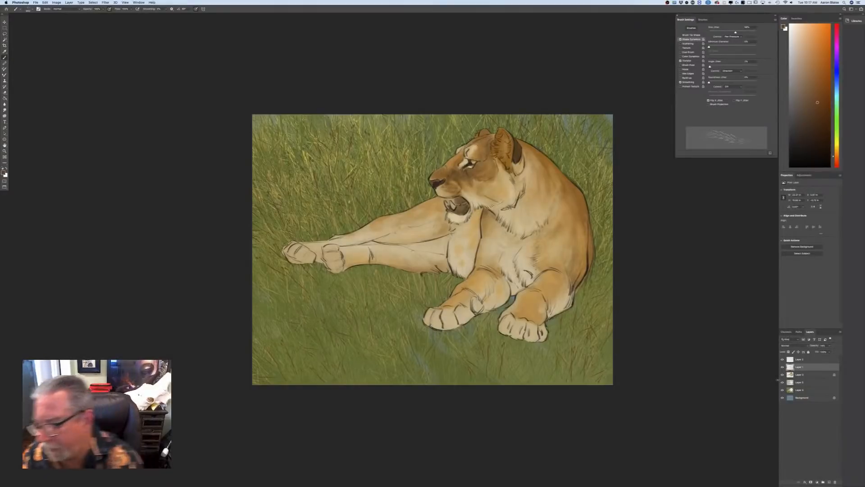
{"action": "left_click", "coordinate": [829, 345]}
{"action": "left_click_drag", "start_coordinate": [822, 351], "coordinate": [824, 352]}
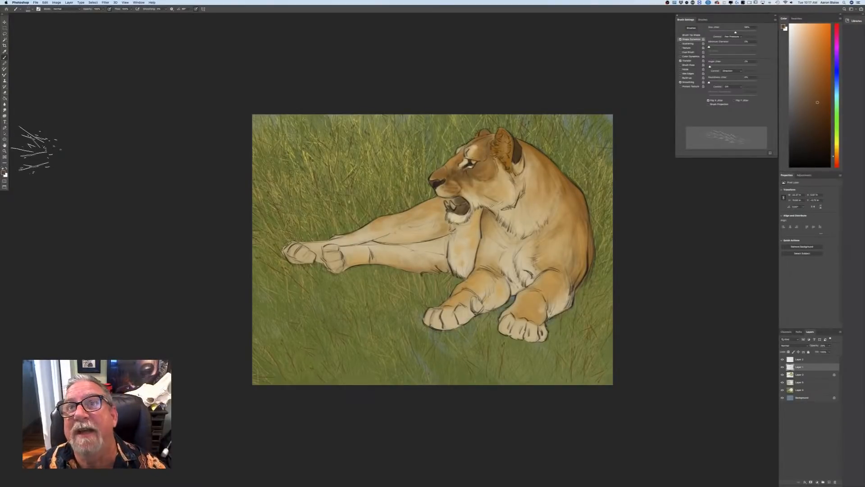
Replace the grass brush with the first tapered-stroke brush in the current brushes folder, keeping the brown colour
{"action": "left_click", "coordinate": [4, 172]}
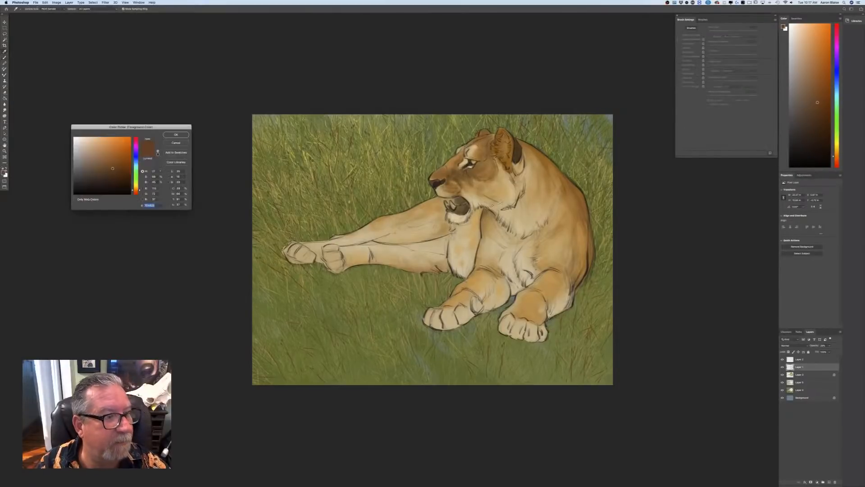
{"action": "left_click", "coordinate": [176, 134]}
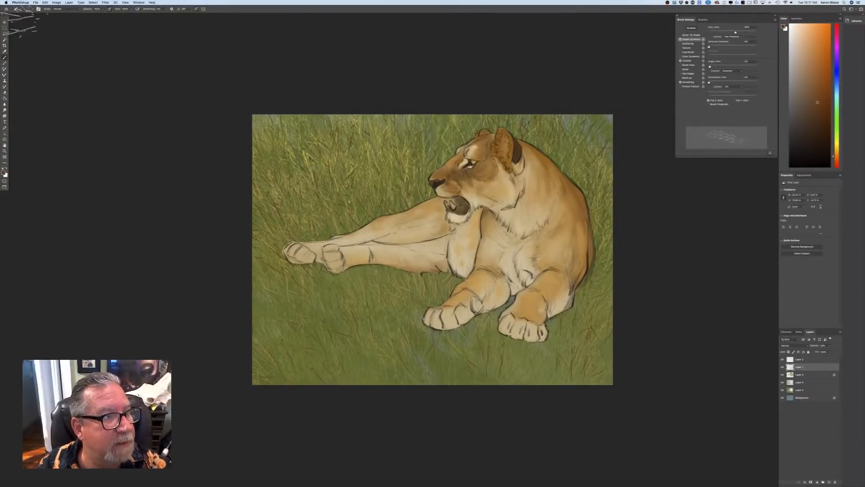
{"action": "left_click", "coordinate": [28, 10]}
{"action": "scroll", "coordinate": [120, 49], "scroll_direction": "up", "scroll_amount": 15}
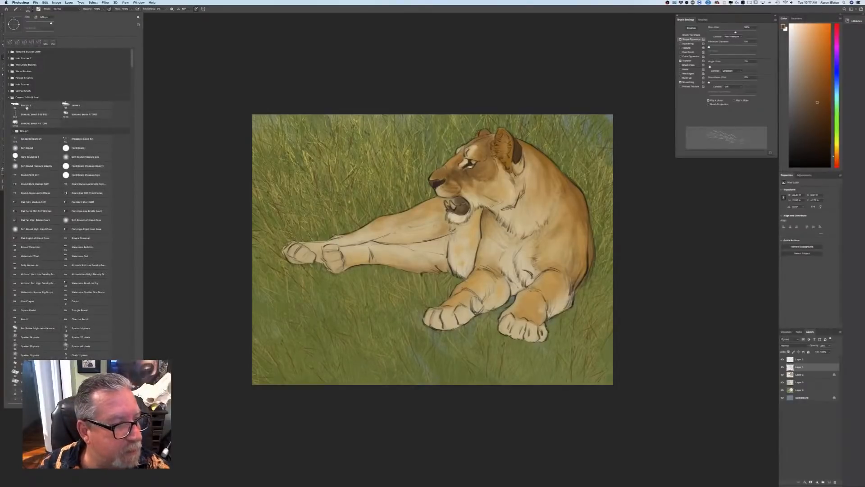
{"action": "left_click", "coordinate": [27, 106]}
{"action": "left_click", "coordinate": [242, 195]}
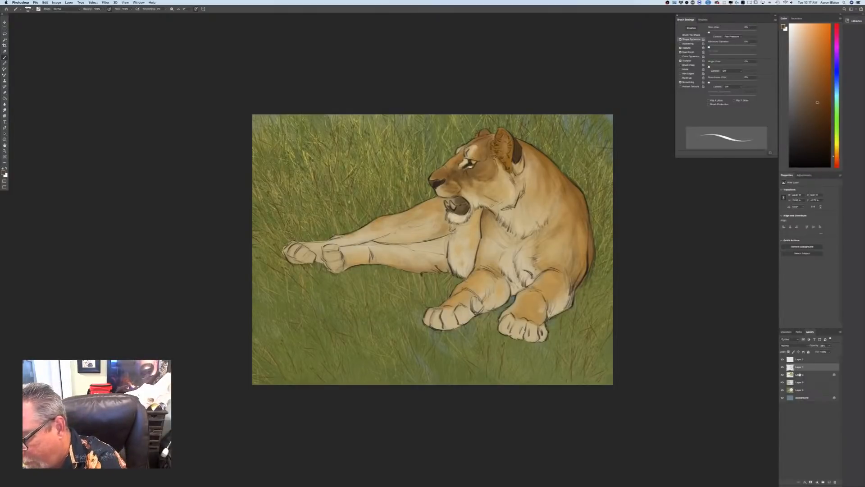
Add a new layer above the grass layer and hand-paint individual blades in two shades of green among the grass
{"action": "left_click", "coordinate": [800, 360]}
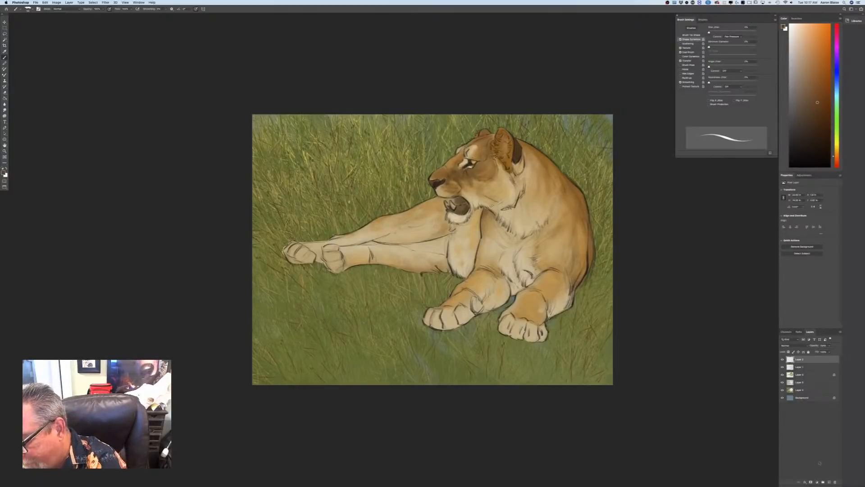
{"action": "left_click", "coordinate": [802, 382]}
{"action": "left_click", "coordinate": [828, 482]}
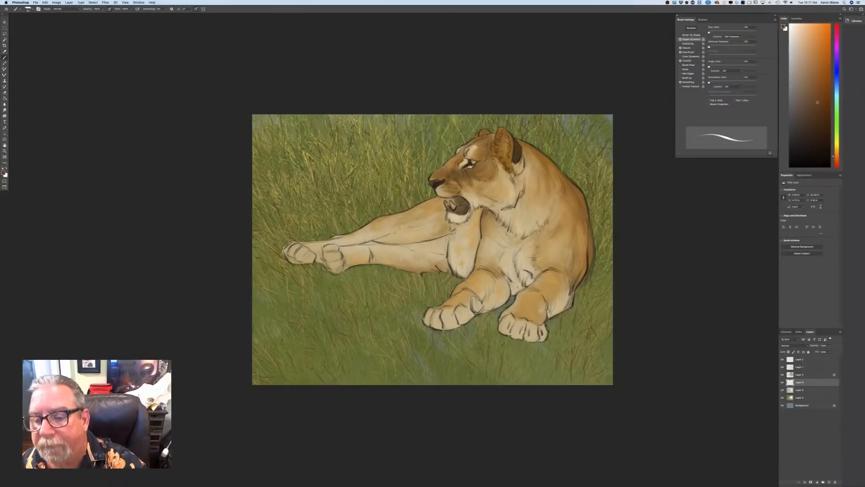
{"action": "left_click", "coordinate": [3, 172]}
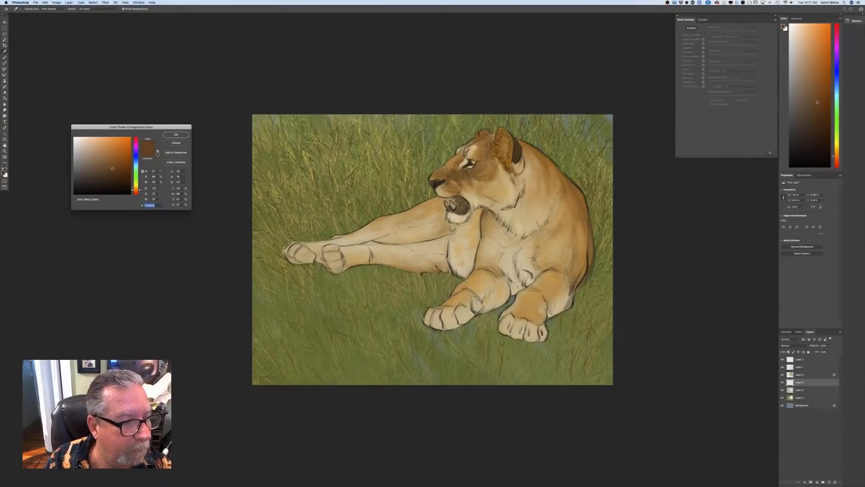
{"action": "left_click_drag", "start_coordinate": [134, 190], "coordinate": [135, 188]}
{"action": "left_click", "coordinate": [135, 182]}
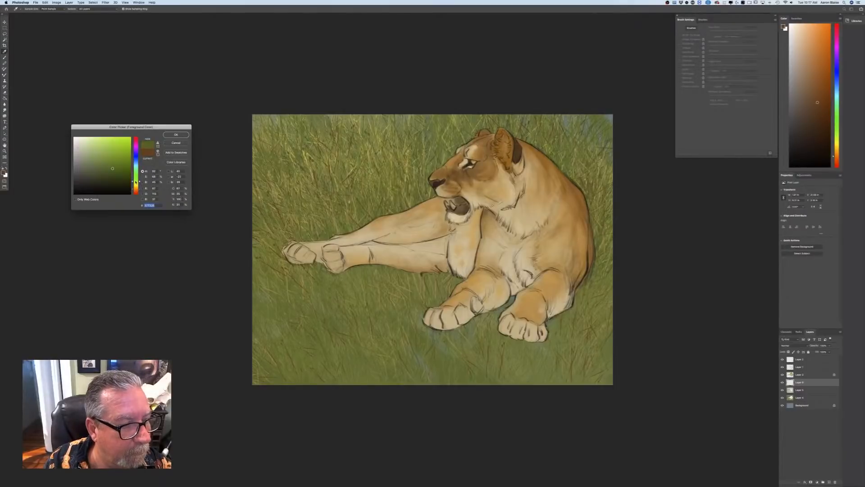
{"action": "key", "text": "Return"}
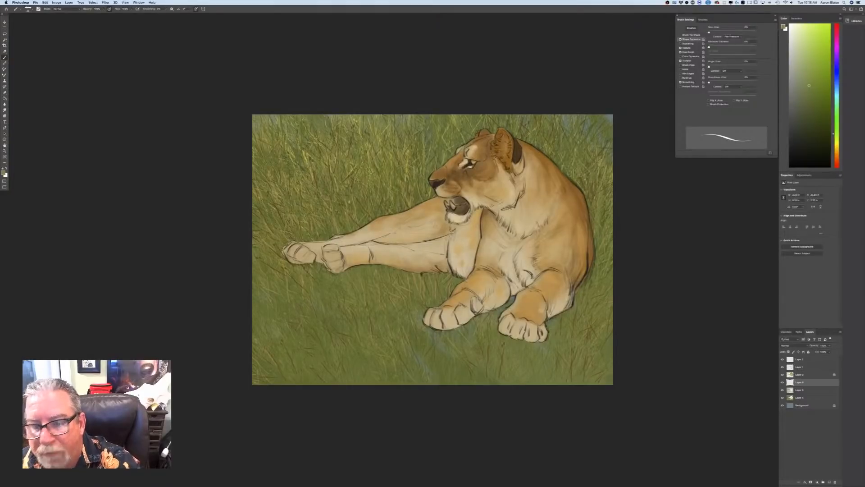
{"action": "left_click", "coordinate": [3, 173]}
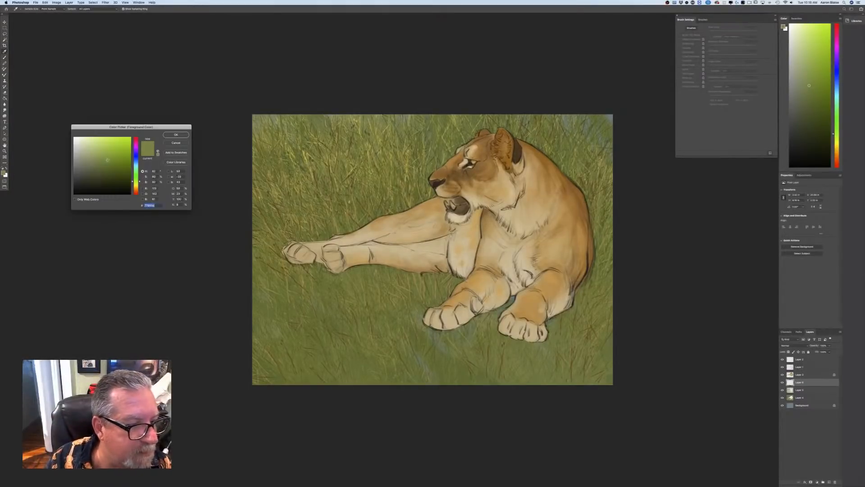
{"action": "key", "text": "Return"}
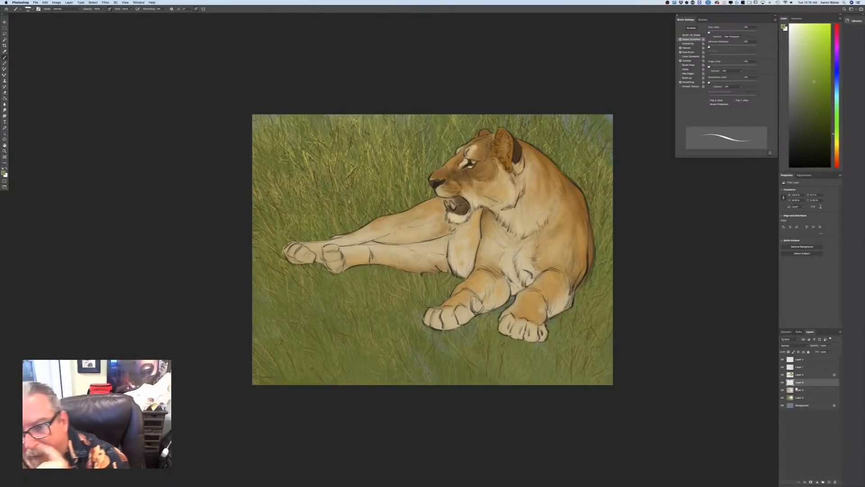
Add a new layer at the top of the layer stack and set its blend mode to Multiply
{"action": "left_click", "coordinate": [801, 359]}
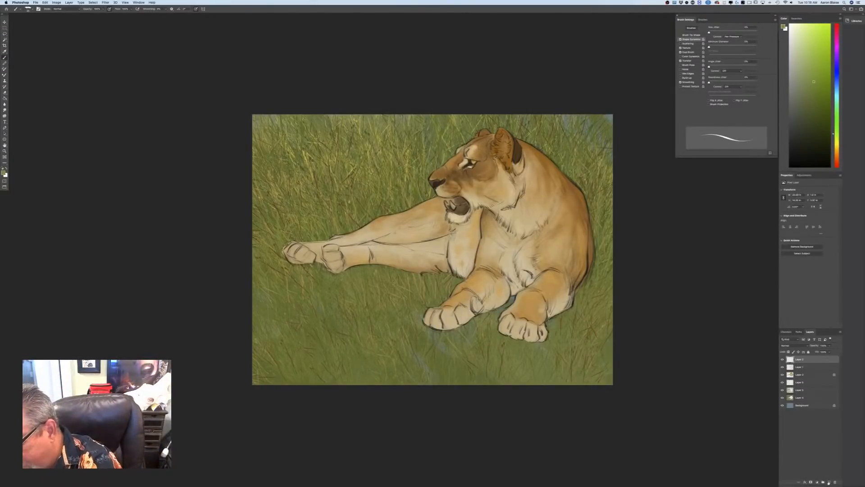
{"action": "left_click", "coordinate": [790, 345]}
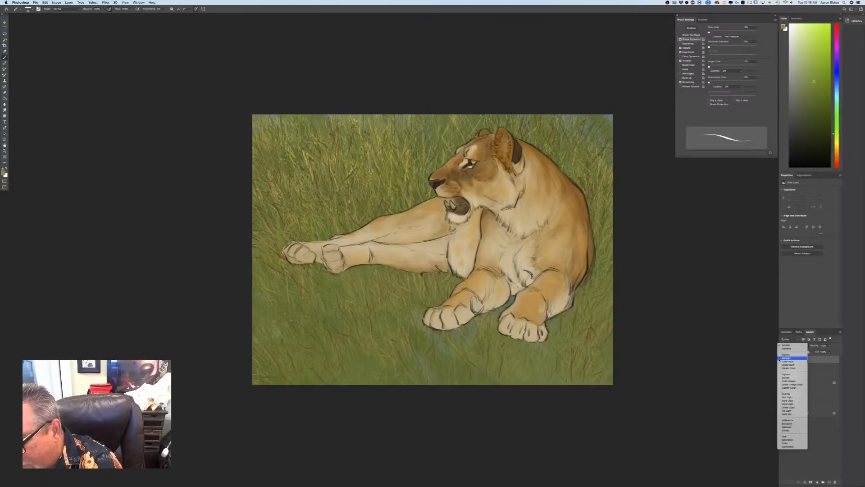
{"action": "left_click", "coordinate": [779, 359]}
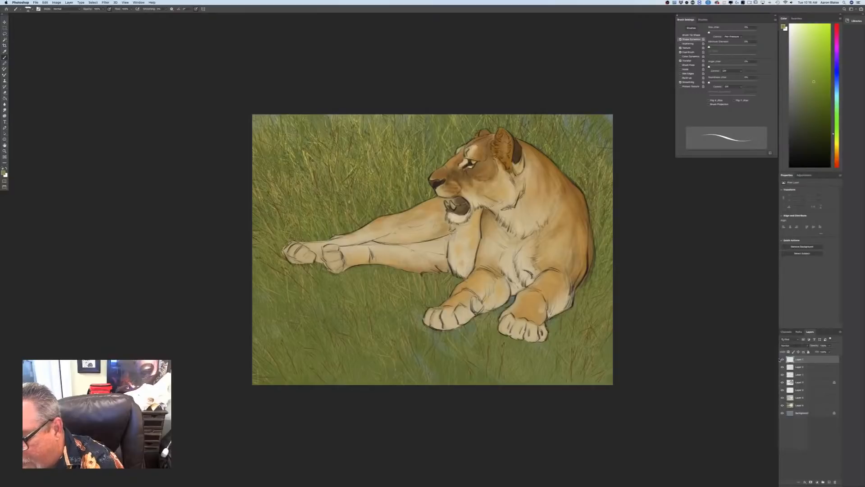
Set the background colour to a muted, desaturated grey-blue
{"action": "left_click", "coordinate": [6, 175]}
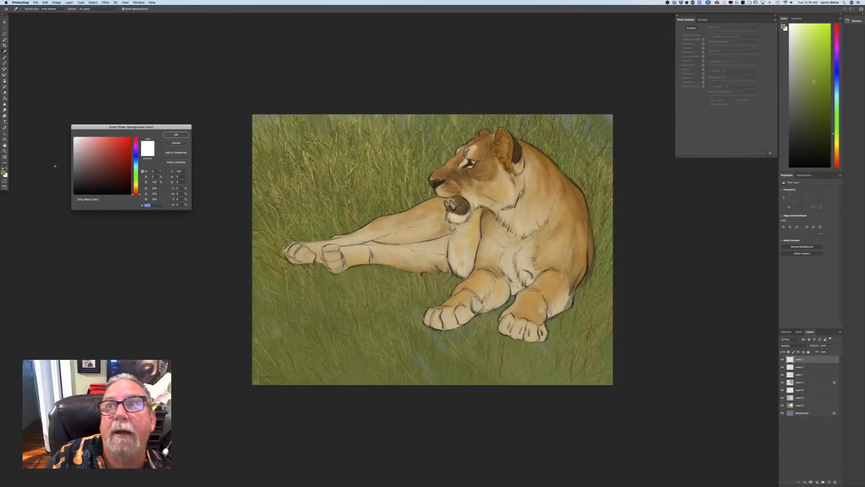
{"action": "left_click", "coordinate": [136, 189]}
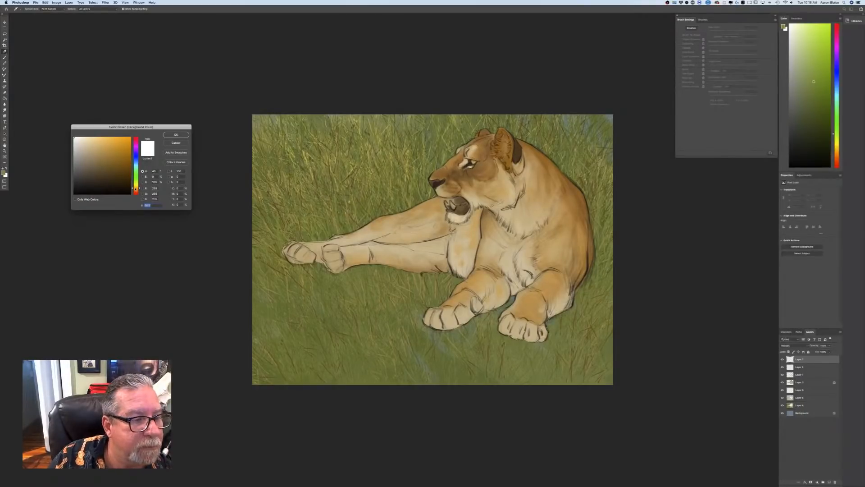
{"action": "left_click", "coordinate": [80, 163]}
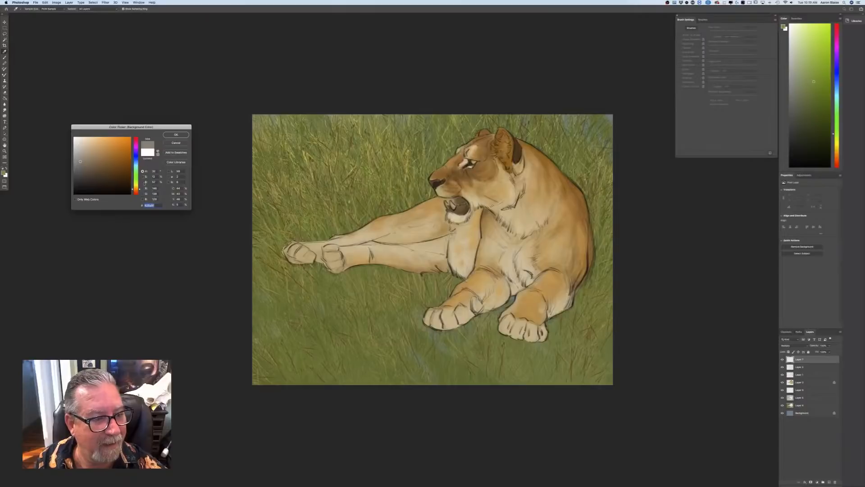
{"action": "left_click_drag", "start_coordinate": [136, 161], "coordinate": [135, 165]}
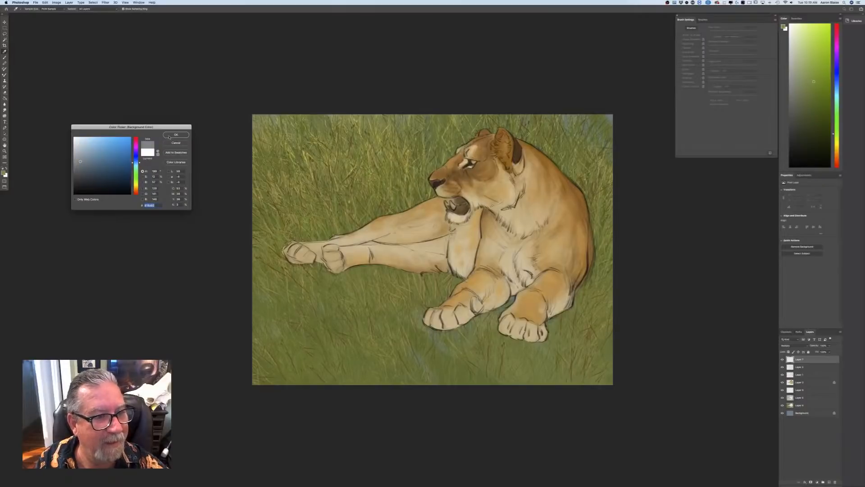
{"action": "left_click", "coordinate": [176, 134]}
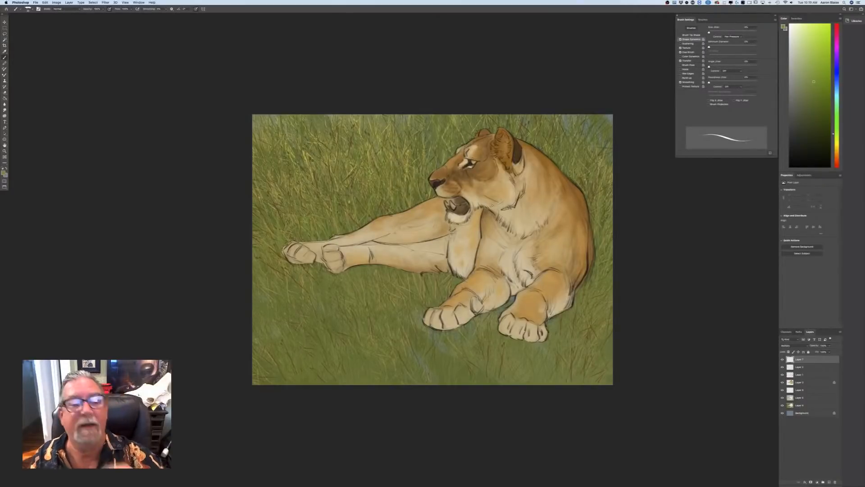
Set the foreground colour to a muted mid-tone grey-blue for painting shadows
{"action": "left_click", "coordinate": [2, 174]}
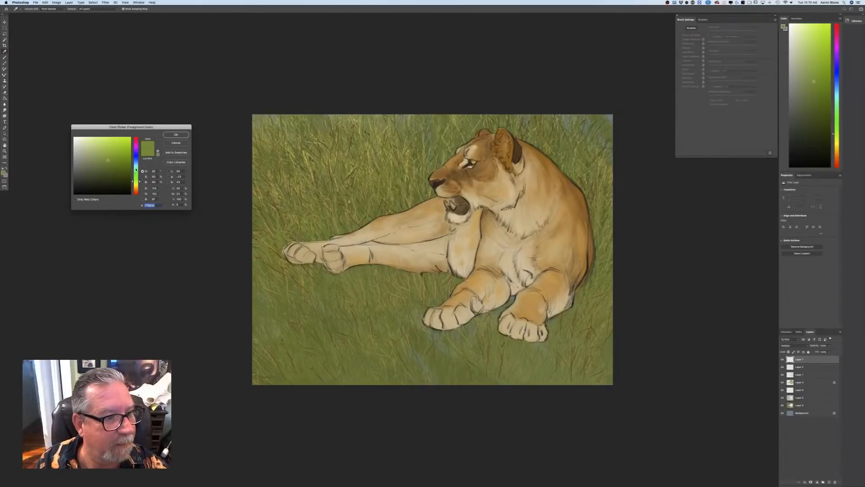
{"action": "left_click_drag", "start_coordinate": [135, 169], "coordinate": [136, 163]}
{"action": "left_click", "coordinate": [86, 159]}
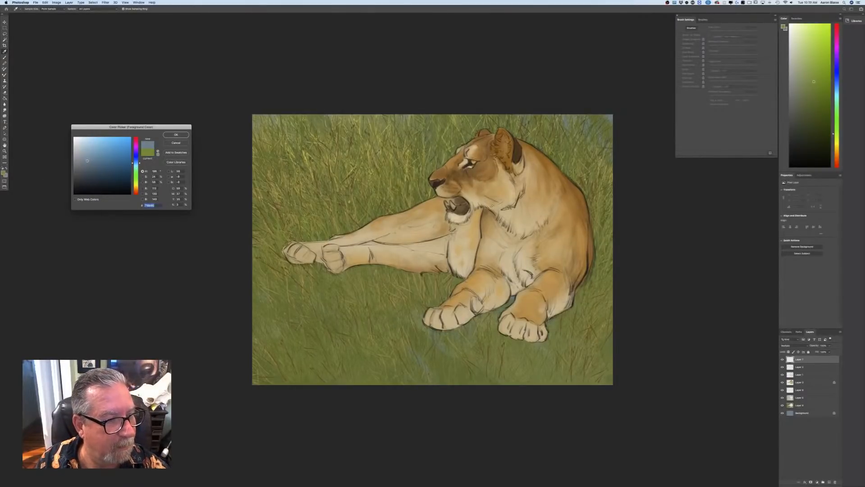
{"action": "left_click", "coordinate": [176, 135]}
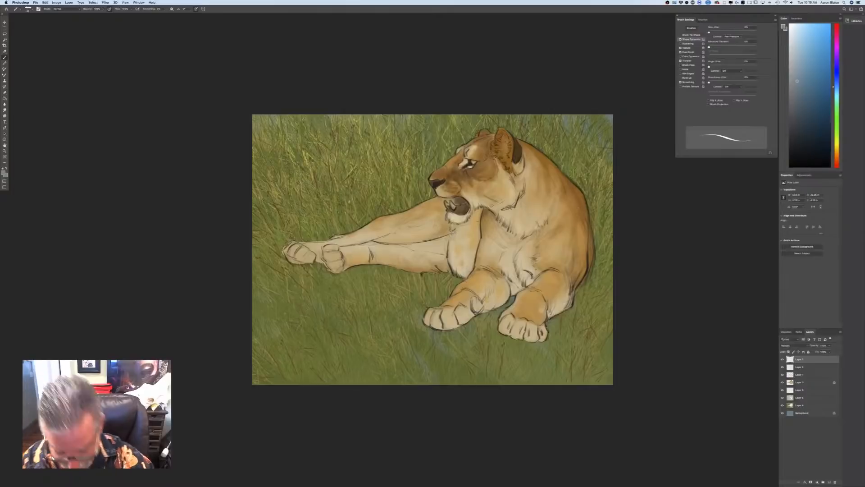
Enlarge the brush, turn off pressure-controlled size, and paint grey-blue shadow over the lioness's near ear and the neck behind it
{"action": "key", "text": "]"}
{"action": "key", "text": "]"}
{"action": "key", "text": "]"}
{"action": "key", "text": "]"}
{"action": "key", "text": "]"}
{"action": "key", "text": "]"}
{"action": "key", "text": "]"}
{"action": "key", "text": "]"}
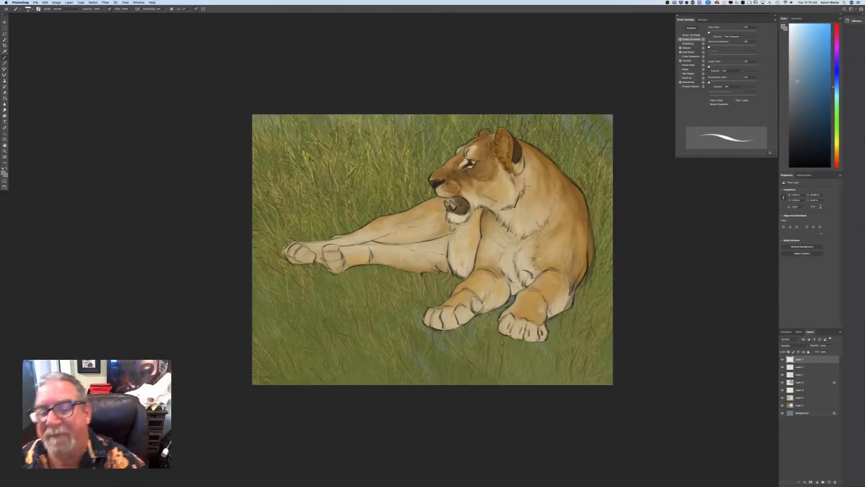
{"action": "left_click_drag", "start_coordinate": [560, 175], "coordinate": [580, 194]}
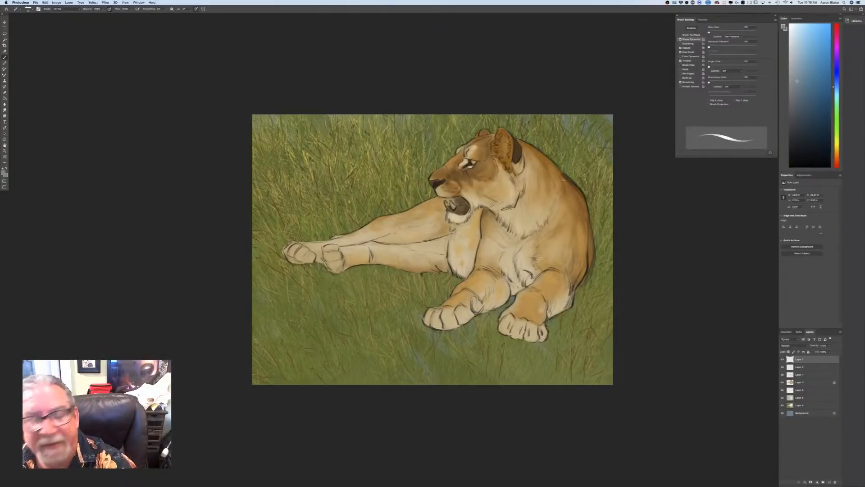
{"action": "left_click", "coordinate": [196, 9]}
{"action": "mouse_move", "coordinate": [520, 145]}
{"action": "left_mouse_down"}
{"action": "mouse_move", "coordinate": [527, 151]}
{"action": "mouse_move", "coordinate": [515, 166]}
{"action": "mouse_move", "coordinate": [501, 134]}
{"action": "mouse_move", "coordinate": [497, 157]}
{"action": "mouse_move", "coordinate": [533, 165]}
{"action": "mouse_move", "coordinate": [530, 174]}
{"action": "left_mouse_up"}
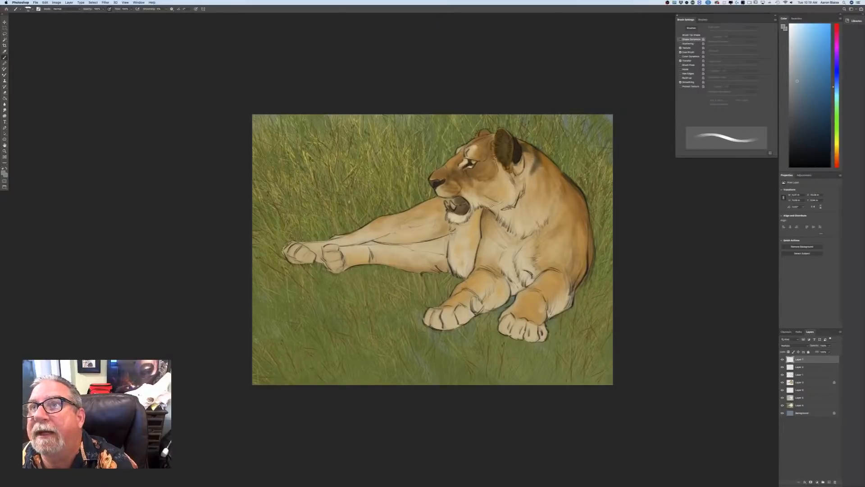
Turn pressure-controlled size on and paint tapered, dappled shadow bands along the lioness's upper back and flank
{"action": "left_click", "coordinate": [196, 9]}
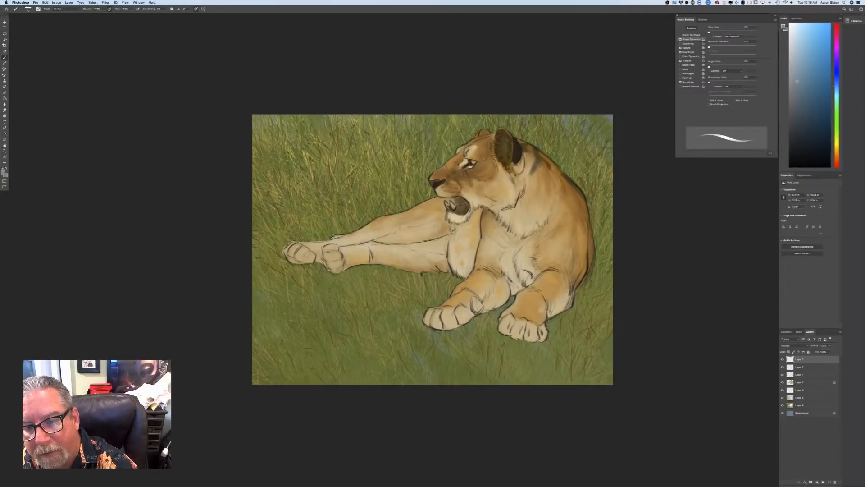
{"action": "left_click_drag", "start_coordinate": [542, 164], "coordinate": [548, 170]}
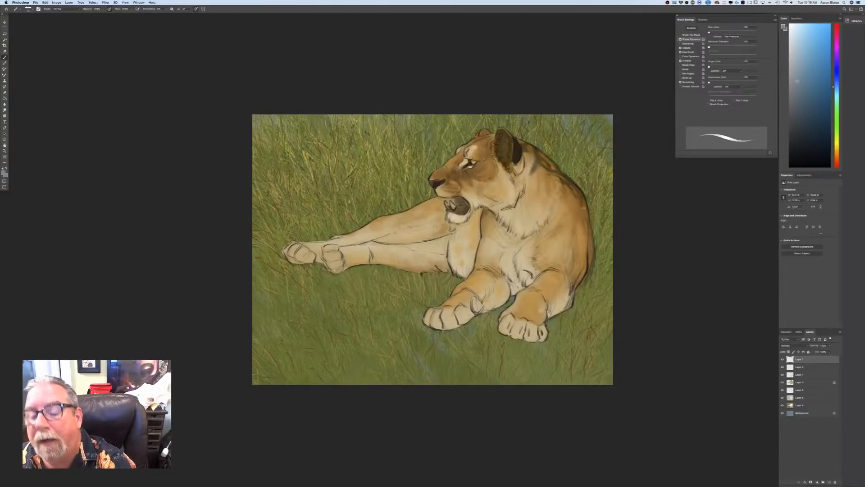
{"action": "mouse_move", "coordinate": [580, 193]}
{"action": "left_mouse_down"}
{"action": "mouse_move", "coordinate": [587, 223]}
{"action": "mouse_move", "coordinate": [580, 210]}
{"action": "mouse_move", "coordinate": [566, 210]}
{"action": "mouse_move", "coordinate": [575, 216]}
{"action": "mouse_move", "coordinate": [560, 268]}
{"action": "left_mouse_up"}
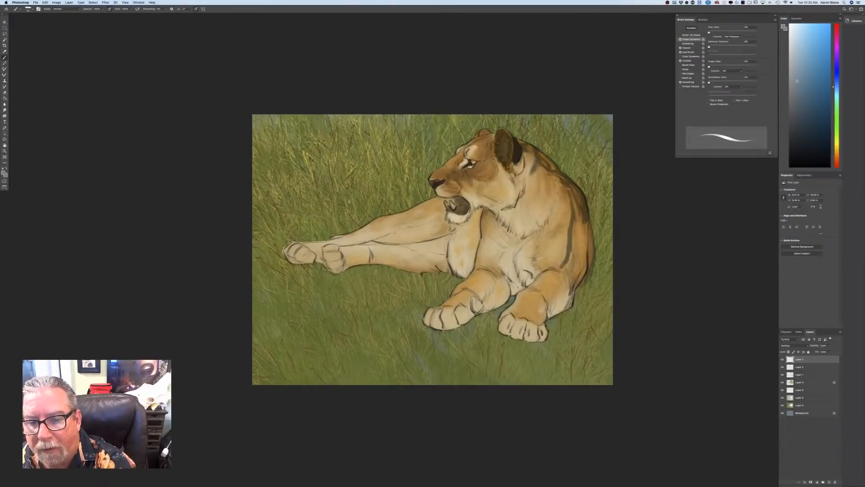
{"action": "mouse_move", "coordinate": [568, 188]}
{"action": "left_mouse_down"}
{"action": "mouse_move", "coordinate": [572, 218]}
{"action": "mouse_move", "coordinate": [564, 181]}
{"action": "mouse_move", "coordinate": [564, 255]}
{"action": "left_mouse_up"}
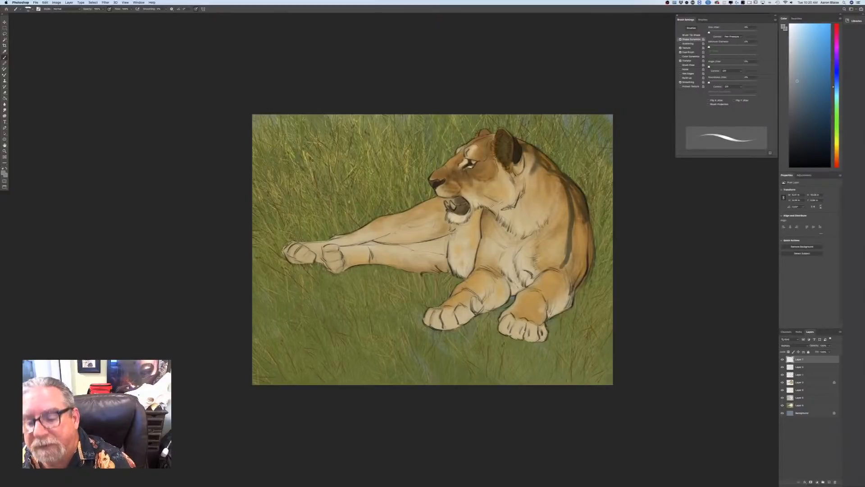
{"action": "mouse_move", "coordinate": [579, 214]}
{"action": "left_mouse_down"}
{"action": "mouse_move", "coordinate": [591, 259]}
{"action": "mouse_move", "coordinate": [575, 287]}
{"action": "left_mouse_up"}
{"action": "left_click_drag", "start_coordinate": [590, 250], "coordinate": [569, 279]}
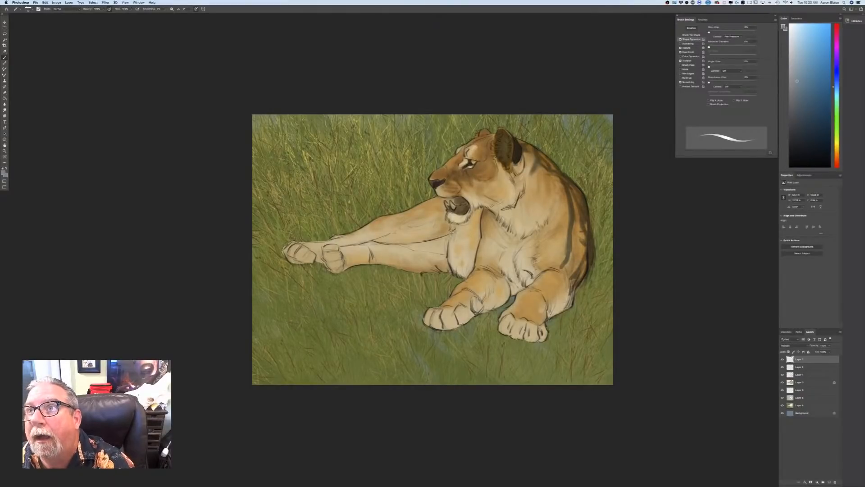
{"action": "mouse_move", "coordinate": [582, 217]}
{"action": "left_mouse_down"}
{"action": "mouse_move", "coordinate": [579, 227]}
{"action": "mouse_move", "coordinate": [570, 214]}
{"action": "left_mouse_up"}
{"action": "mouse_move", "coordinate": [577, 201]}
{"action": "left_mouse_down"}
{"action": "mouse_move", "coordinate": [569, 209]}
{"action": "mouse_move", "coordinate": [579, 203]}
{"action": "left_mouse_up"}
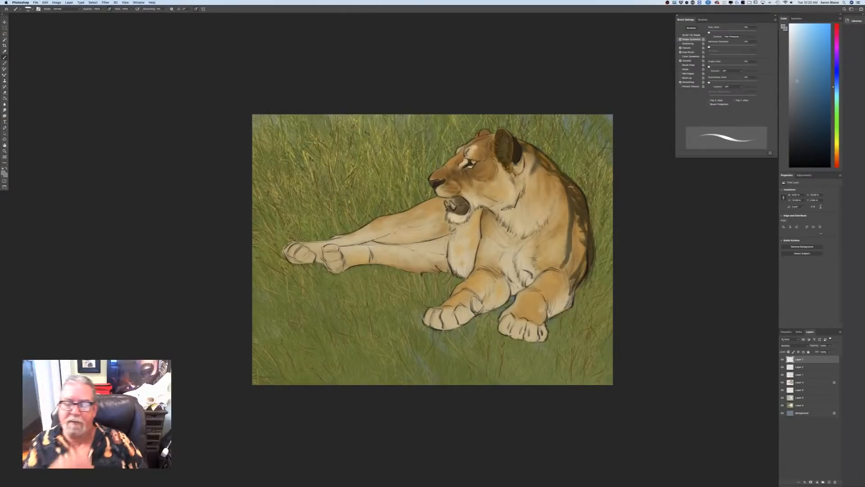
{"action": "mouse_move", "coordinate": [578, 227]}
{"action": "left_mouse_down"}
{"action": "mouse_move", "coordinate": [586, 235]}
{"action": "mouse_move", "coordinate": [566, 217]}
{"action": "mouse_move", "coordinate": [570, 207]}
{"action": "mouse_move", "coordinate": [555, 203]}
{"action": "mouse_move", "coordinate": [548, 178]}
{"action": "mouse_move", "coordinate": [553, 192]}
{"action": "left_mouse_up"}
Turn off pressure-controlled size and fill the side of the neck and shoulder with broad grey-blue shadow, undoing a stray stroke
{"action": "left_click", "coordinate": [196, 9]}
{"action": "left_click_drag", "start_coordinate": [551, 193], "coordinate": [531, 175]}
{"action": "mouse_move", "coordinate": [528, 205]}
{"action": "left_mouse_down"}
{"action": "mouse_move", "coordinate": [526, 173]}
{"action": "mouse_move", "coordinate": [554, 206]}
{"action": "mouse_move", "coordinate": [543, 221]}
{"action": "mouse_move", "coordinate": [529, 218]}
{"action": "left_mouse_up"}
{"action": "mouse_move", "coordinate": [531, 181]}
{"action": "left_mouse_down"}
{"action": "mouse_move", "coordinate": [524, 155]}
{"action": "mouse_move", "coordinate": [522, 207]}
{"action": "mouse_move", "coordinate": [512, 189]}
{"action": "mouse_move", "coordinate": [517, 212]}
{"action": "mouse_move", "coordinate": [518, 187]}
{"action": "left_mouse_up"}
{"action": "key", "text": "super+z"}
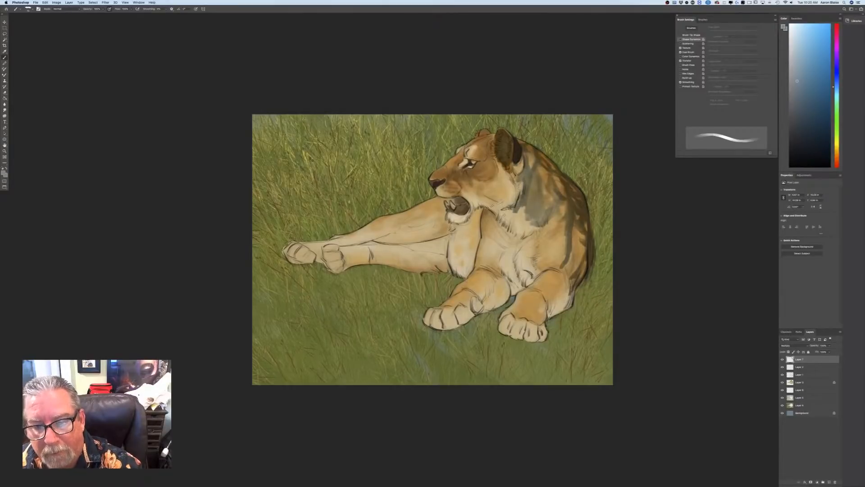
{"action": "mouse_move", "coordinate": [545, 195]}
{"action": "left_mouse_down"}
{"action": "mouse_move", "coordinate": [530, 225]}
{"action": "mouse_move", "coordinate": [511, 207]}
{"action": "mouse_move", "coordinate": [518, 234]}
{"action": "mouse_move", "coordinate": [546, 230]}
{"action": "mouse_move", "coordinate": [536, 259]}
{"action": "mouse_move", "coordinate": [512, 246]}
{"action": "mouse_move", "coordinate": [517, 233]}
{"action": "mouse_move", "coordinate": [509, 226]}
{"action": "mouse_move", "coordinate": [545, 268]}
{"action": "mouse_move", "coordinate": [563, 235]}
{"action": "mouse_move", "coordinate": [558, 227]}
{"action": "mouse_move", "coordinate": [551, 236]}
{"action": "mouse_move", "coordinate": [552, 227]}
{"action": "left_mouse_up"}
Enlarge the brush and extend the shadow down the chest into the area between the forelegs
{"action": "key", "text": "bracketright"}
{"action": "key", "text": "bracketright"}
{"action": "key", "text": "bracketright"}
{"action": "key", "text": "bracketright"}
{"action": "key", "text": "bracketright"}
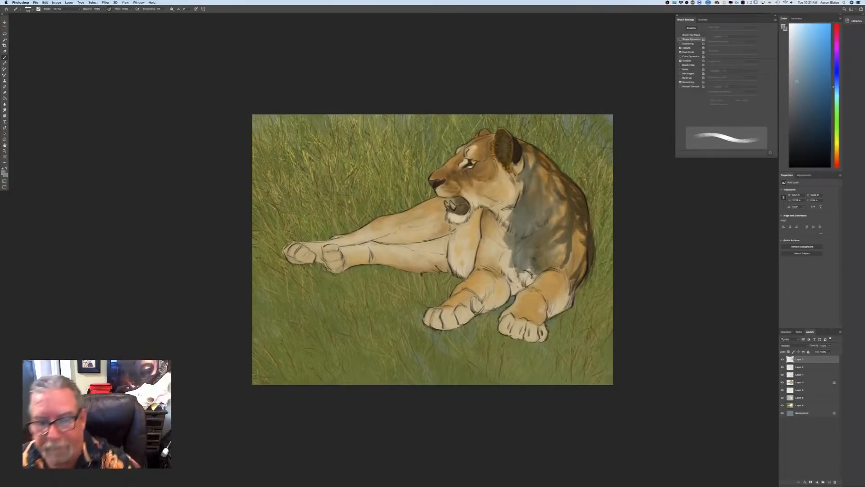
{"action": "left_click_drag", "start_coordinate": [532, 262], "coordinate": [522, 287]}
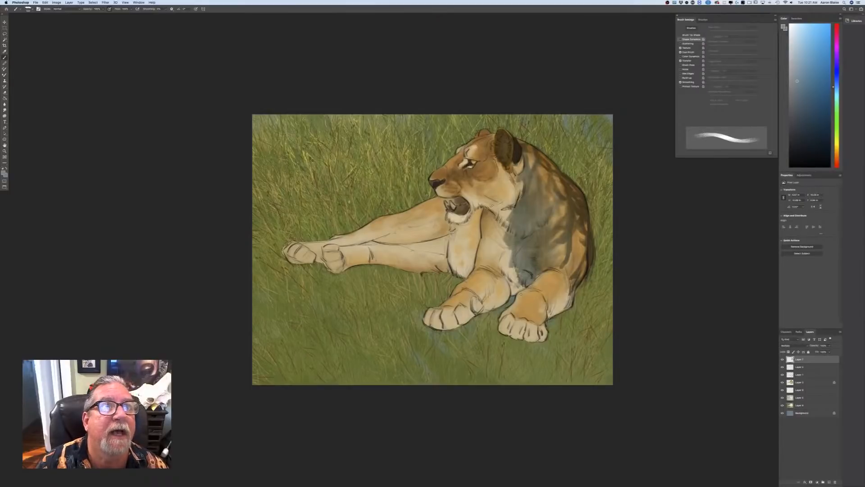
{"action": "mouse_move", "coordinate": [526, 284]}
{"action": "left_mouse_down"}
{"action": "mouse_move", "coordinate": [512, 289]}
{"action": "mouse_move", "coordinate": [510, 252]}
{"action": "mouse_move", "coordinate": [501, 270]}
{"action": "left_mouse_up"}
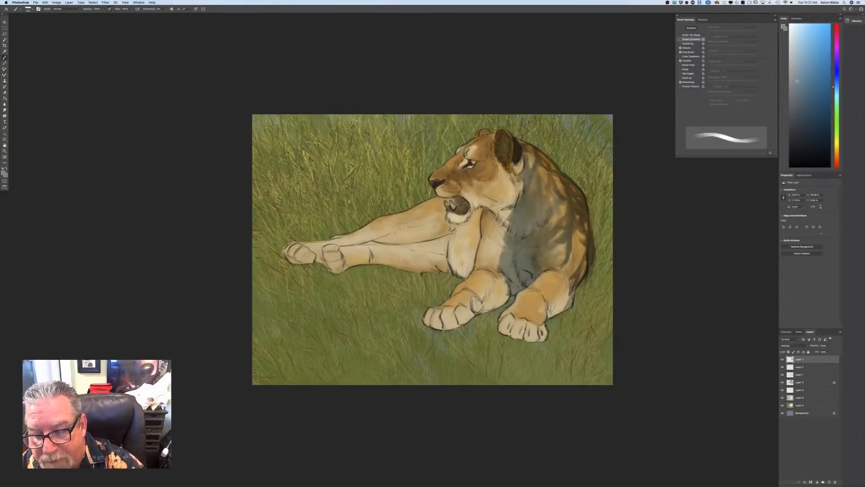
Add shadow patches to the lower flank and restore pressure-controlled brush size, undoing the last stroke
{"action": "mouse_move", "coordinate": [562, 264]}
{"action": "left_mouse_down"}
{"action": "mouse_move", "coordinate": [566, 273]}
{"action": "mouse_move", "coordinate": [579, 249]}
{"action": "left_mouse_up"}
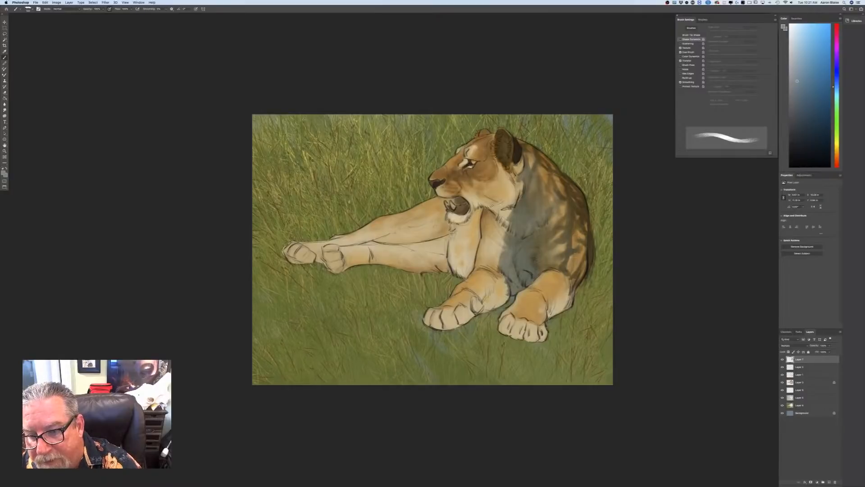
{"action": "left_click", "coordinate": [196, 9]}
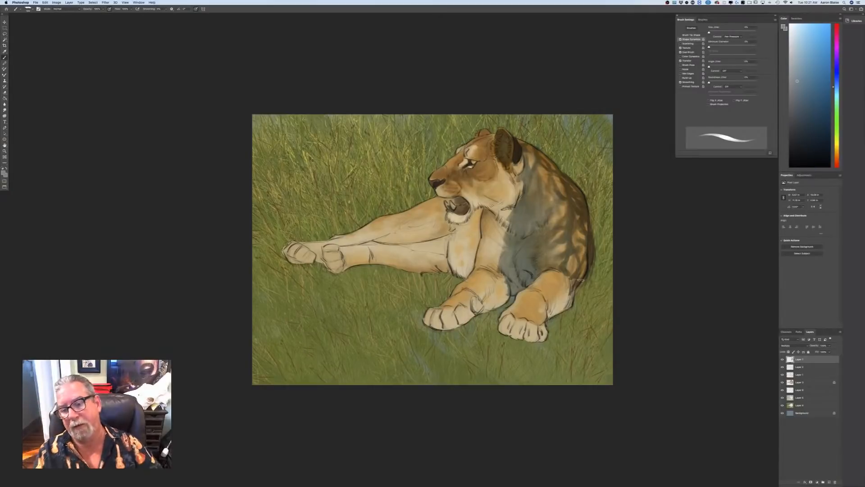
{"action": "key", "text": "super+z"}
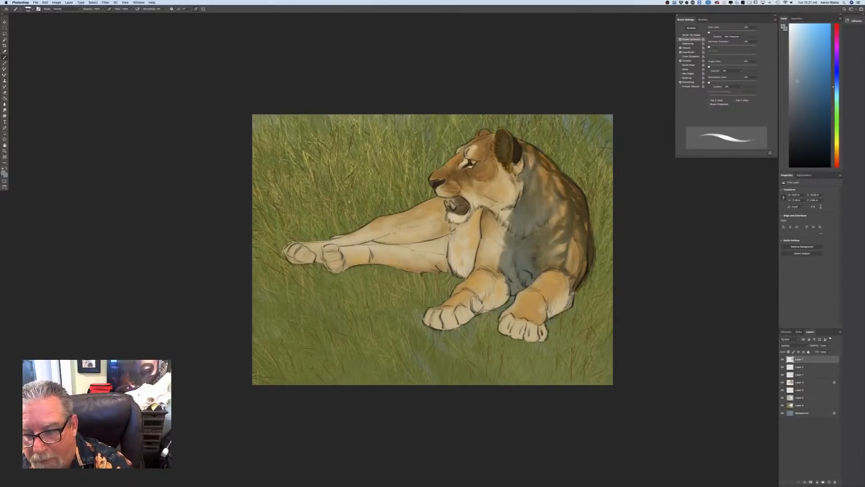
Paint dark cast shadows in the grass behind the lioness, from beside her front paw up past her back to above her head
{"action": "mouse_move", "coordinate": [584, 283]}
{"action": "left_mouse_down"}
{"action": "mouse_move", "coordinate": [602, 264]}
{"action": "mouse_move", "coordinate": [607, 284]}
{"action": "mouse_move", "coordinate": [610, 264]}
{"action": "mouse_move", "coordinate": [606, 300]}
{"action": "left_mouse_up"}
{"action": "mouse_move", "coordinate": [604, 271]}
{"action": "left_mouse_down"}
{"action": "mouse_move", "coordinate": [596, 245]}
{"action": "mouse_move", "coordinate": [595, 259]}
{"action": "mouse_move", "coordinate": [608, 238]}
{"action": "mouse_move", "coordinate": [612, 266]}
{"action": "mouse_move", "coordinate": [594, 224]}
{"action": "mouse_move", "coordinate": [608, 225]}
{"action": "mouse_move", "coordinate": [609, 251]}
{"action": "left_mouse_up"}
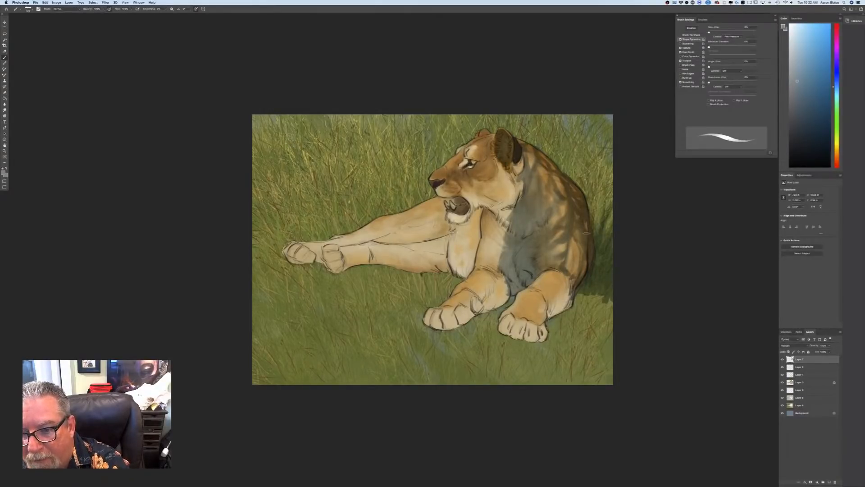
{"action": "mouse_move", "coordinate": [582, 286]}
{"action": "left_mouse_down"}
{"action": "mouse_move", "coordinate": [607, 288]}
{"action": "mouse_move", "coordinate": [579, 294]}
{"action": "mouse_move", "coordinate": [583, 323]}
{"action": "left_mouse_up"}
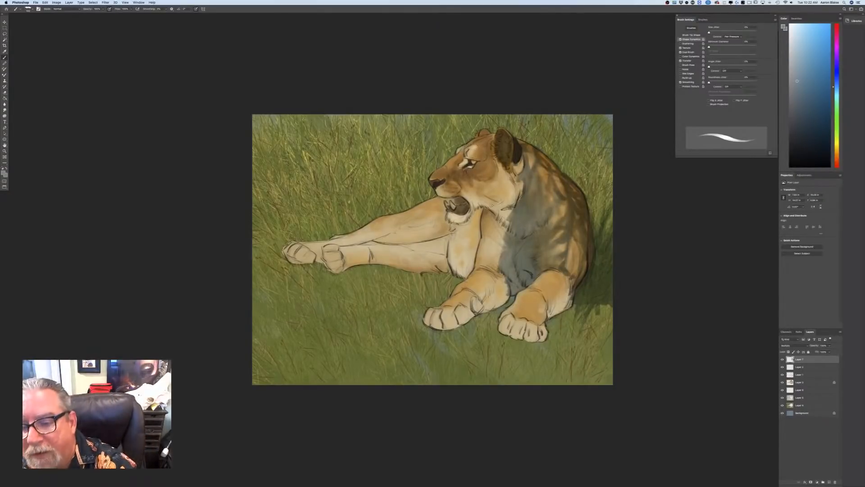
{"action": "mouse_move", "coordinate": [589, 202]}
{"action": "left_mouse_down"}
{"action": "mouse_move", "coordinate": [587, 193]}
{"action": "mouse_move", "coordinate": [588, 214]}
{"action": "mouse_move", "coordinate": [602, 177]}
{"action": "mouse_move", "coordinate": [604, 205]}
{"action": "left_mouse_up"}
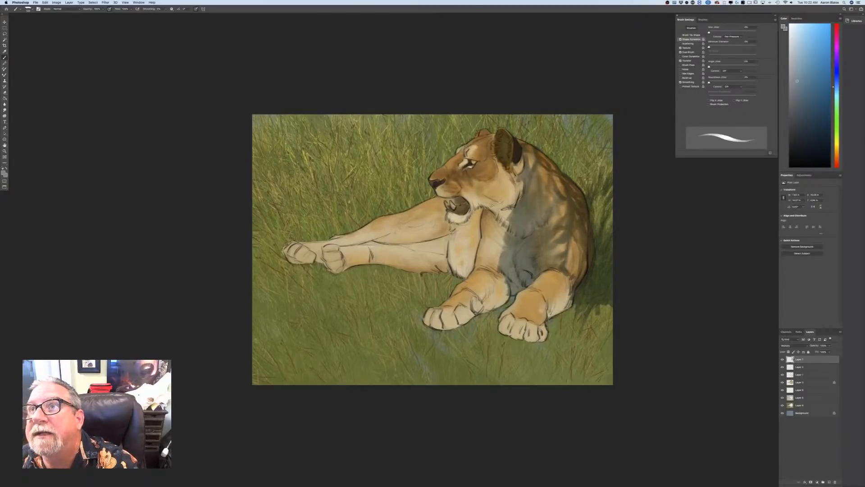
{"action": "mouse_move", "coordinate": [579, 180]}
{"action": "left_mouse_down"}
{"action": "mouse_move", "coordinate": [583, 163]}
{"action": "mouse_move", "coordinate": [554, 165]}
{"action": "mouse_move", "coordinate": [549, 153]}
{"action": "mouse_move", "coordinate": [560, 167]}
{"action": "mouse_move", "coordinate": [580, 149]}
{"action": "mouse_move", "coordinate": [578, 177]}
{"action": "mouse_move", "coordinate": [588, 141]}
{"action": "mouse_move", "coordinate": [590, 169]}
{"action": "mouse_move", "coordinate": [613, 129]}
{"action": "mouse_move", "coordinate": [603, 171]}
{"action": "mouse_move", "coordinate": [595, 135]}
{"action": "mouse_move", "coordinate": [569, 135]}
{"action": "mouse_move", "coordinate": [580, 183]}
{"action": "left_mouse_up"}
{"action": "mouse_move", "coordinate": [563, 131]}
{"action": "left_mouse_down"}
{"action": "mouse_move", "coordinate": [561, 163]}
{"action": "mouse_move", "coordinate": [555, 120]}
{"action": "mouse_move", "coordinate": [544, 154]}
{"action": "mouse_move", "coordinate": [543, 136]}
{"action": "mouse_move", "coordinate": [526, 129]}
{"action": "mouse_move", "coordinate": [537, 150]}
{"action": "mouse_move", "coordinate": [519, 130]}
{"action": "mouse_move", "coordinate": [537, 140]}
{"action": "mouse_move", "coordinate": [516, 137]}
{"action": "mouse_move", "coordinate": [503, 113]}
{"action": "left_mouse_up"}
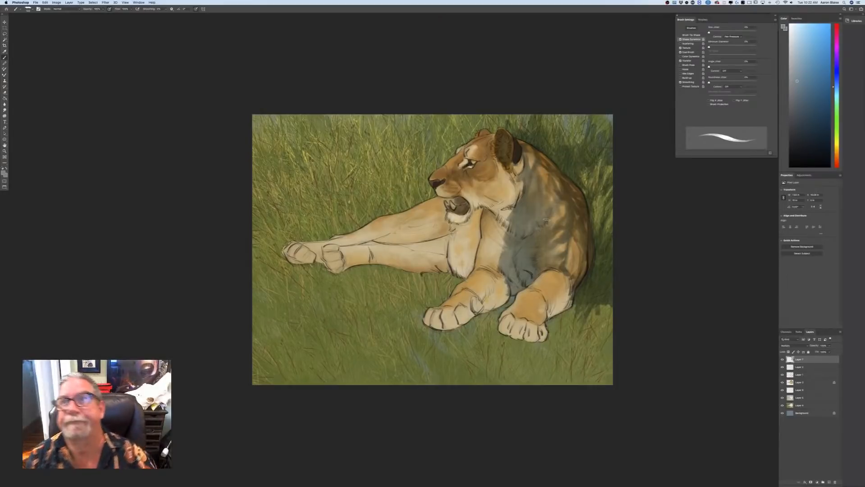
Shade the lioness's face, jaw, throat and front of the chest with grey-blue shadow, filling the gaps around the cheek and ear
{"action": "mouse_move", "coordinate": [512, 202]}
{"action": "left_mouse_down"}
{"action": "mouse_move", "coordinate": [489, 158]}
{"action": "mouse_move", "coordinate": [473, 175]}
{"action": "mouse_move", "coordinate": [438, 185]}
{"action": "mouse_move", "coordinate": [448, 166]}
{"action": "mouse_move", "coordinate": [434, 184]}
{"action": "left_mouse_up"}
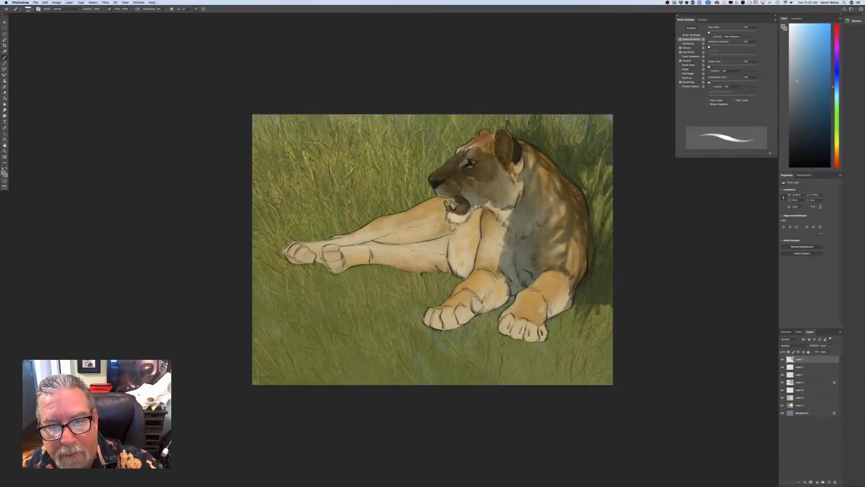
{"action": "mouse_move", "coordinate": [479, 172]}
{"action": "left_mouse_down"}
{"action": "mouse_move", "coordinate": [475, 198]}
{"action": "mouse_move", "coordinate": [494, 198]}
{"action": "mouse_move", "coordinate": [508, 174]}
{"action": "mouse_move", "coordinate": [502, 213]}
{"action": "mouse_move", "coordinate": [510, 225]}
{"action": "mouse_move", "coordinate": [492, 204]}
{"action": "mouse_move", "coordinate": [469, 212]}
{"action": "mouse_move", "coordinate": [464, 187]}
{"action": "mouse_move", "coordinate": [461, 199]}
{"action": "mouse_move", "coordinate": [480, 214]}
{"action": "mouse_move", "coordinate": [487, 204]}
{"action": "mouse_move", "coordinate": [509, 262]}
{"action": "left_mouse_up"}
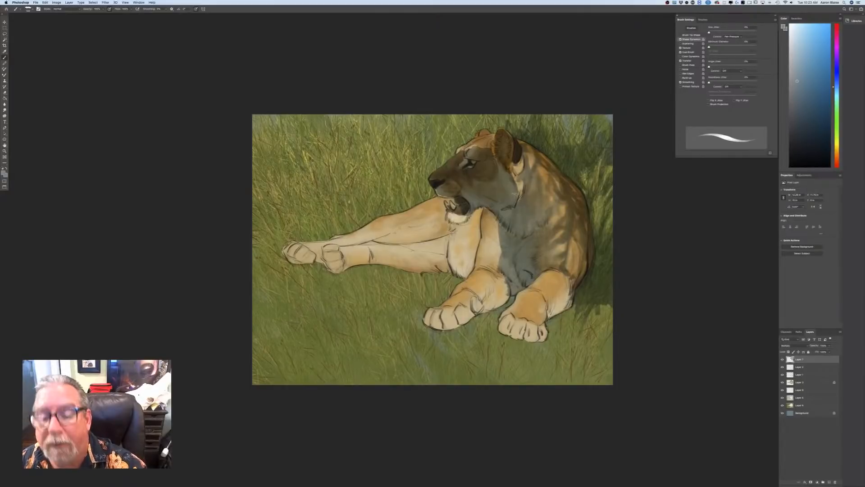
{"action": "left_click_drag", "start_coordinate": [519, 189], "coordinate": [517, 199]}
{"action": "left_click_drag", "start_coordinate": [506, 170], "coordinate": [518, 190]}
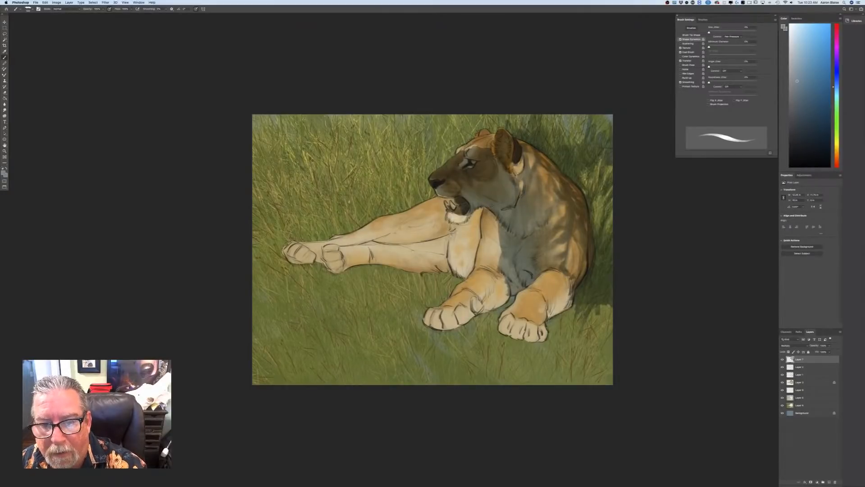
{"action": "mouse_move", "coordinate": [515, 158]}
{"action": "left_mouse_down"}
{"action": "mouse_move", "coordinate": [511, 175]}
{"action": "mouse_move", "coordinate": [513, 150]}
{"action": "left_mouse_up"}
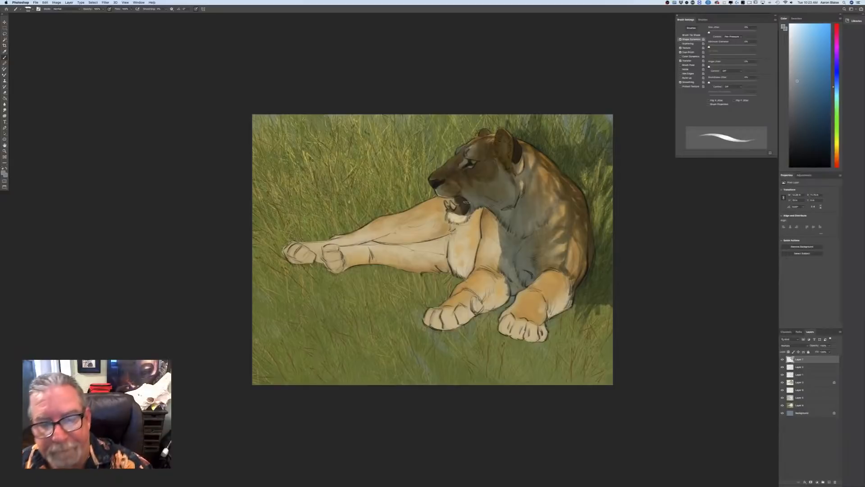
Shade the pale fur of the lioness's chin and lower jaw beneath the open mouth with grey-blue shadow
{"action": "left_click_drag", "start_coordinate": [466, 214], "coordinate": [454, 208]}
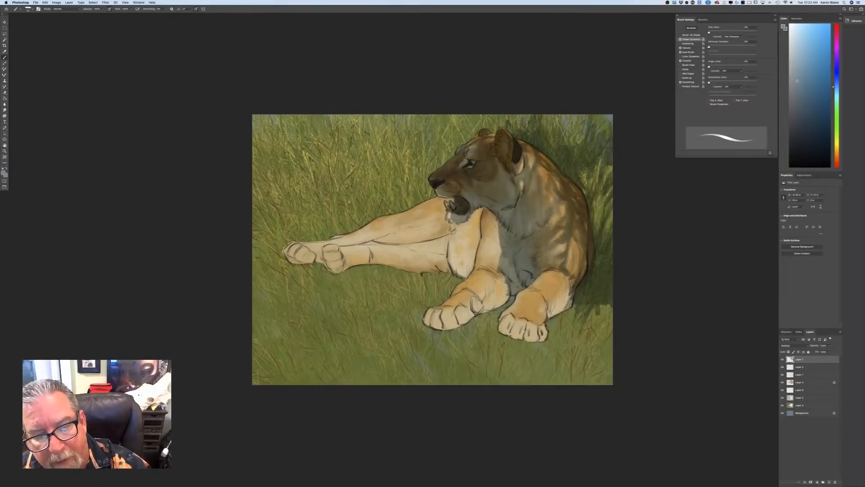
{"action": "mouse_move", "coordinate": [450, 209]}
{"action": "left_mouse_down"}
{"action": "mouse_move", "coordinate": [446, 203]}
{"action": "mouse_move", "coordinate": [448, 221]}
{"action": "left_mouse_up"}
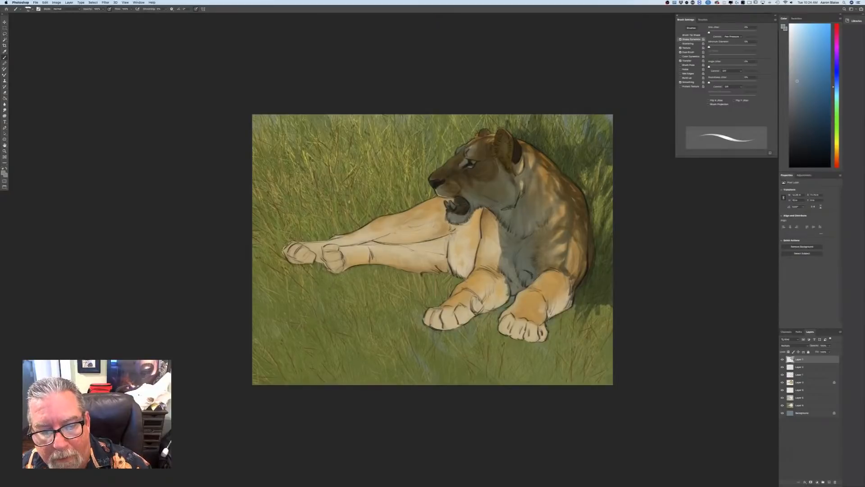
{"action": "left_click_drag", "start_coordinate": [451, 212], "coordinate": [445, 219]}
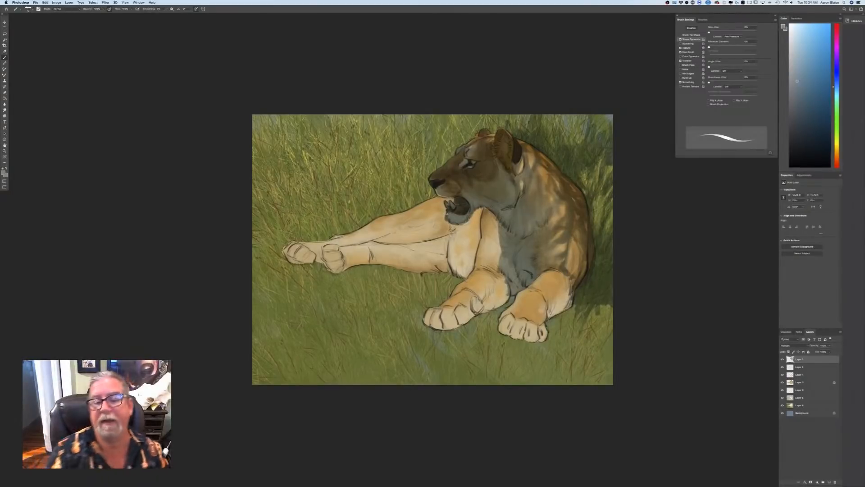
Cover the far side of the chest and the upper part of the far foreleg with shadow, enlarging the brush
{"action": "mouse_move", "coordinate": [485, 209]}
{"action": "left_mouse_down"}
{"action": "mouse_move", "coordinate": [481, 224]}
{"action": "mouse_move", "coordinate": [504, 260]}
{"action": "mouse_move", "coordinate": [499, 248]}
{"action": "mouse_move", "coordinate": [479, 258]}
{"action": "mouse_move", "coordinate": [503, 276]}
{"action": "mouse_move", "coordinate": [479, 249]}
{"action": "mouse_move", "coordinate": [516, 279]}
{"action": "mouse_move", "coordinate": [509, 274]}
{"action": "mouse_move", "coordinate": [495, 310]}
{"action": "mouse_move", "coordinate": [496, 283]}
{"action": "mouse_move", "coordinate": [489, 308]}
{"action": "mouse_move", "coordinate": [484, 281]}
{"action": "mouse_move", "coordinate": [483, 298]}
{"action": "mouse_move", "coordinate": [477, 283]}
{"action": "mouse_move", "coordinate": [491, 290]}
{"action": "mouse_move", "coordinate": [473, 270]}
{"action": "mouse_move", "coordinate": [499, 291]}
{"action": "left_mouse_up"}
{"action": "key", "text": "]"}
{"action": "key", "text": "]"}
{"action": "key", "text": "]"}
{"action": "key", "text": "]"}
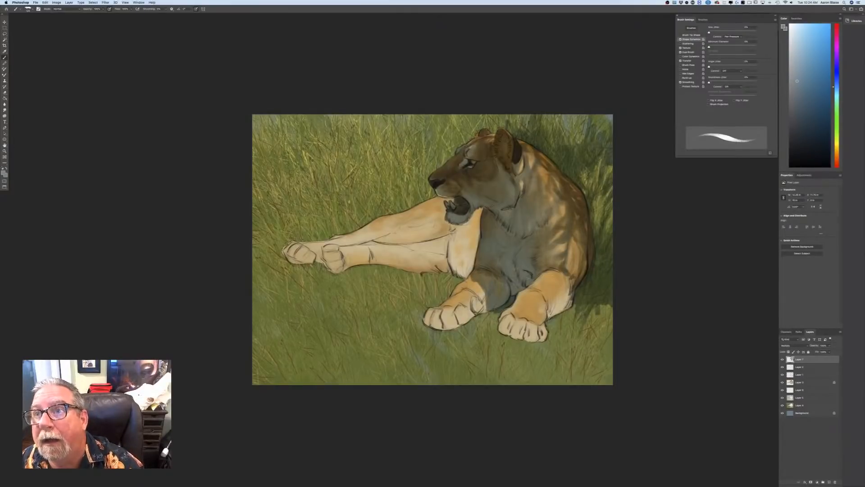
Paint dappled shadow bands over the near foreleg and around its elbow, reducing the brush size for the smaller patches
{"action": "mouse_move", "coordinate": [561, 286]}
{"action": "left_mouse_down"}
{"action": "mouse_move", "coordinate": [552, 311]}
{"action": "mouse_move", "coordinate": [546, 293]}
{"action": "mouse_move", "coordinate": [551, 288]}
{"action": "mouse_move", "coordinate": [547, 319]}
{"action": "left_mouse_up"}
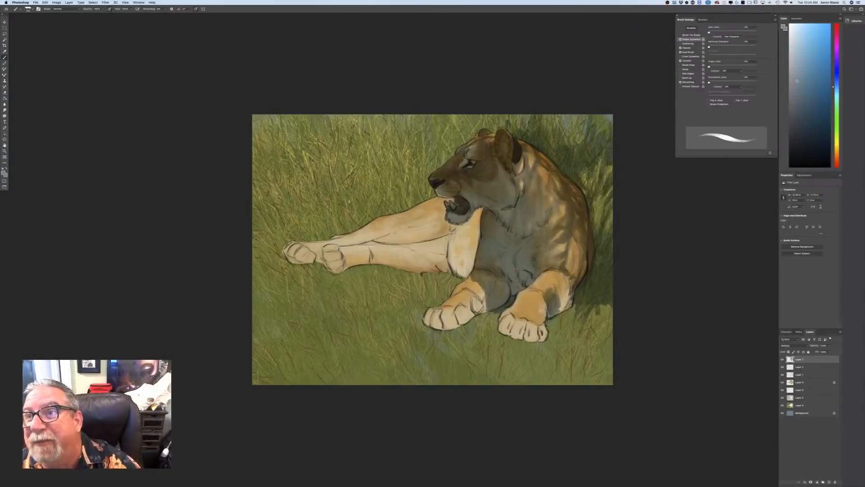
{"action": "mouse_move", "coordinate": [552, 284]}
{"action": "left_mouse_down"}
{"action": "mouse_move", "coordinate": [555, 293]}
{"action": "mouse_move", "coordinate": [556, 278]}
{"action": "left_mouse_up"}
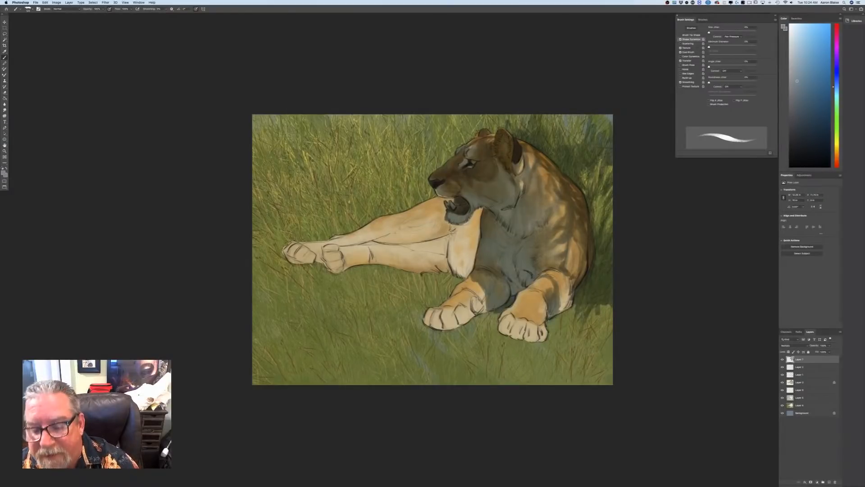
{"action": "mouse_move", "coordinate": [549, 276]}
{"action": "left_mouse_down"}
{"action": "mouse_move", "coordinate": [559, 273]}
{"action": "mouse_move", "coordinate": [559, 289]}
{"action": "mouse_move", "coordinate": [557, 269]}
{"action": "mouse_move", "coordinate": [567, 276]}
{"action": "mouse_move", "coordinate": [563, 271]}
{"action": "mouse_move", "coordinate": [561, 309]}
{"action": "left_mouse_up"}
{"action": "key", "text": "bracketleft"}
{"action": "key", "text": "bracketleft"}
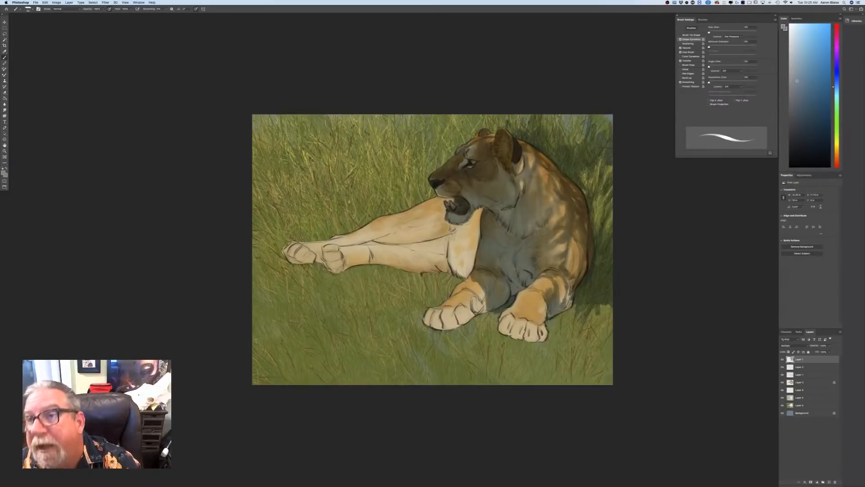
{"action": "left_click_drag", "start_coordinate": [570, 293], "coordinate": [566, 307]}
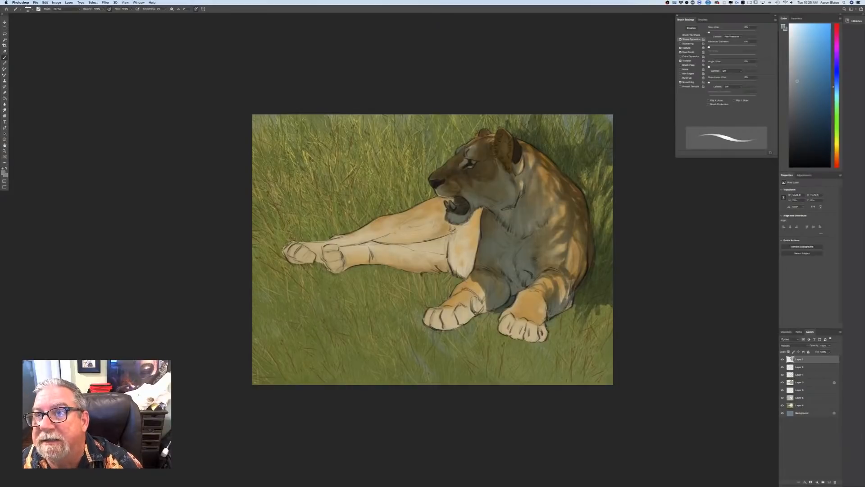
Shade the near front paw and add small patches to the lower flank, turning off pressure-controlled brush size
{"action": "mouse_move", "coordinate": [546, 328]}
{"action": "left_mouse_down"}
{"action": "mouse_move", "coordinate": [543, 341]}
{"action": "mouse_move", "coordinate": [544, 333]}
{"action": "mouse_move", "coordinate": [538, 341]}
{"action": "mouse_move", "coordinate": [499, 334]}
{"action": "mouse_move", "coordinate": [509, 315]}
{"action": "mouse_move", "coordinate": [538, 321]}
{"action": "mouse_move", "coordinate": [517, 311]}
{"action": "mouse_move", "coordinate": [531, 304]}
{"action": "left_mouse_up"}
{"action": "left_click", "coordinate": [196, 9]}
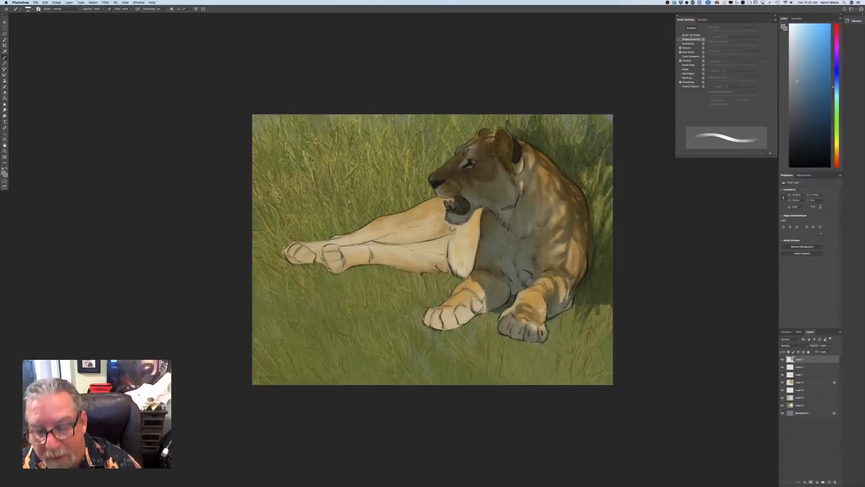
{"action": "mouse_move", "coordinate": [517, 300]}
{"action": "left_mouse_down"}
{"action": "mouse_move", "coordinate": [534, 296]}
{"action": "mouse_move", "coordinate": [543, 321]}
{"action": "left_mouse_up"}
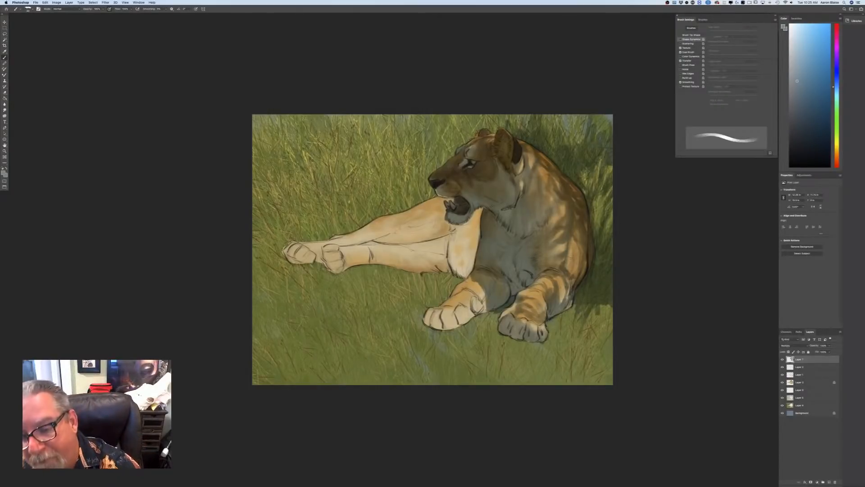
{"action": "left_click_drag", "start_coordinate": [569, 260], "coordinate": [574, 257]}
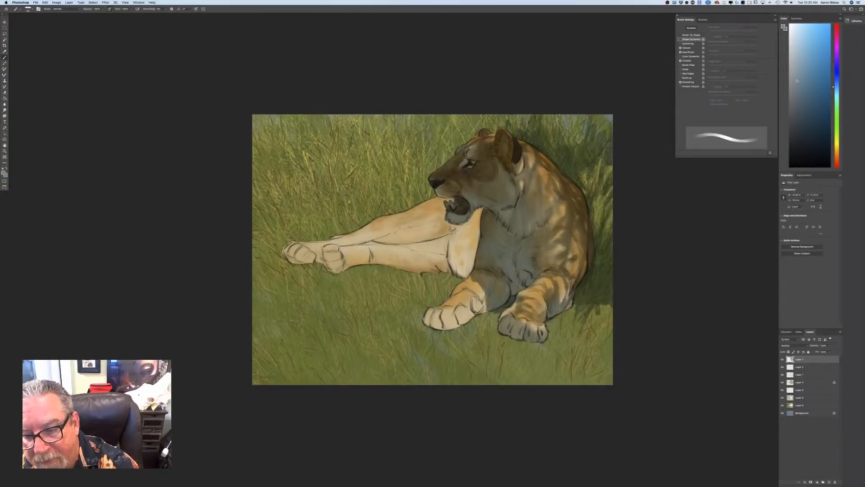
{"action": "mouse_move", "coordinate": [566, 251]}
{"action": "left_mouse_down"}
{"action": "mouse_move", "coordinate": [559, 244]}
{"action": "mouse_move", "coordinate": [560, 256]}
{"action": "left_mouse_up"}
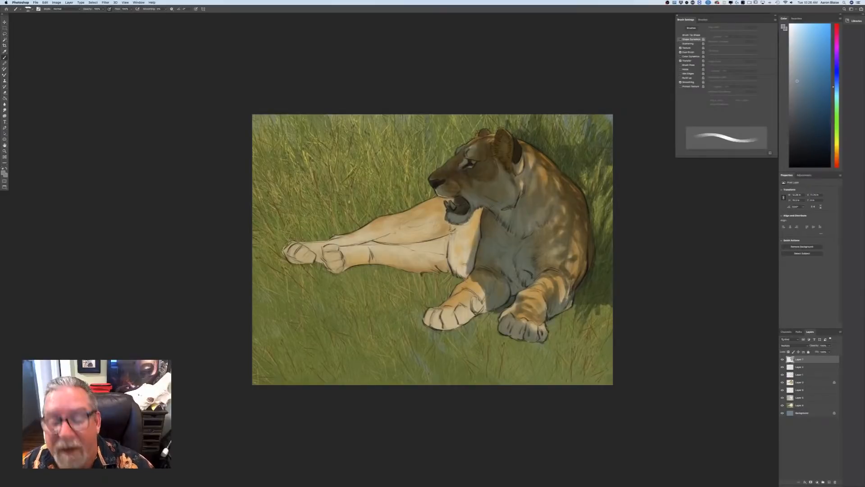
Shade the pale belly area between the far foreleg and the hind leg, extending the shadow onto the adjoining edge of the thigh
{"action": "mouse_move", "coordinate": [464, 275]}
{"action": "left_mouse_down"}
{"action": "mouse_move", "coordinate": [450, 234]}
{"action": "mouse_move", "coordinate": [471, 221]}
{"action": "left_mouse_up"}
{"action": "mouse_move", "coordinate": [471, 259]}
{"action": "left_mouse_down"}
{"action": "mouse_move", "coordinate": [467, 224]}
{"action": "mouse_move", "coordinate": [449, 225]}
{"action": "left_mouse_up"}
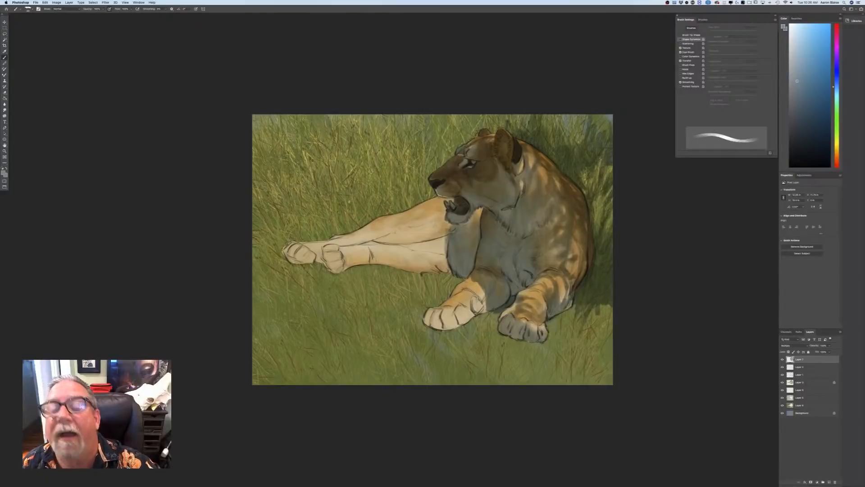
{"action": "mouse_move", "coordinate": [438, 188]}
{"action": "left_mouse_down"}
{"action": "mouse_move", "coordinate": [435, 196]}
{"action": "mouse_move", "coordinate": [439, 189]}
{"action": "left_mouse_up"}
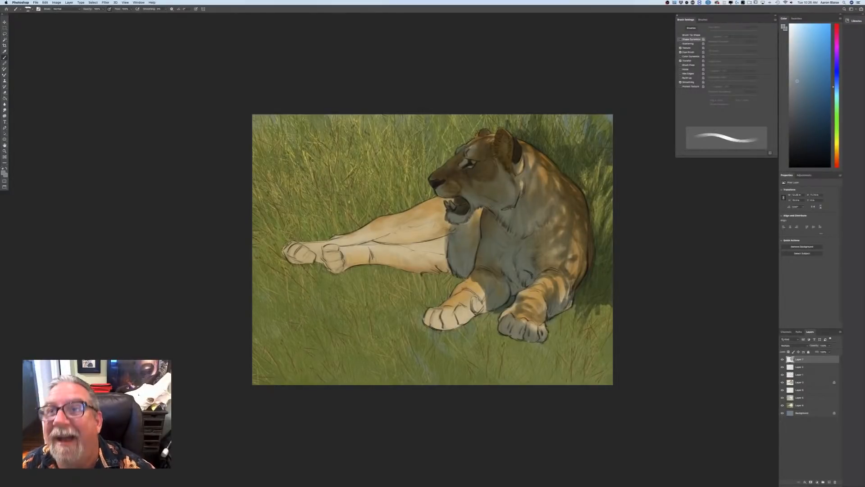
{"action": "mouse_move", "coordinate": [443, 225]}
{"action": "left_mouse_down"}
{"action": "mouse_move", "coordinate": [445, 232]}
{"action": "mouse_move", "coordinate": [442, 218]}
{"action": "mouse_move", "coordinate": [440, 227]}
{"action": "left_mouse_up"}
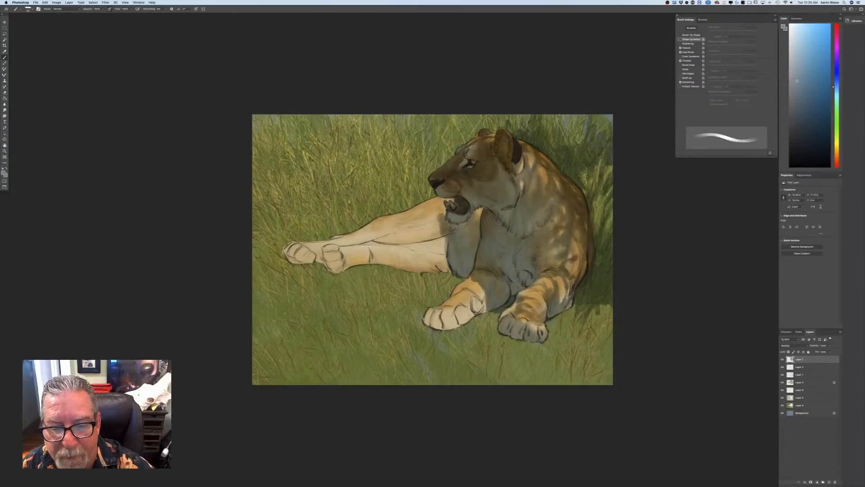
{"action": "left_click_drag", "start_coordinate": [445, 267], "coordinate": [441, 232]}
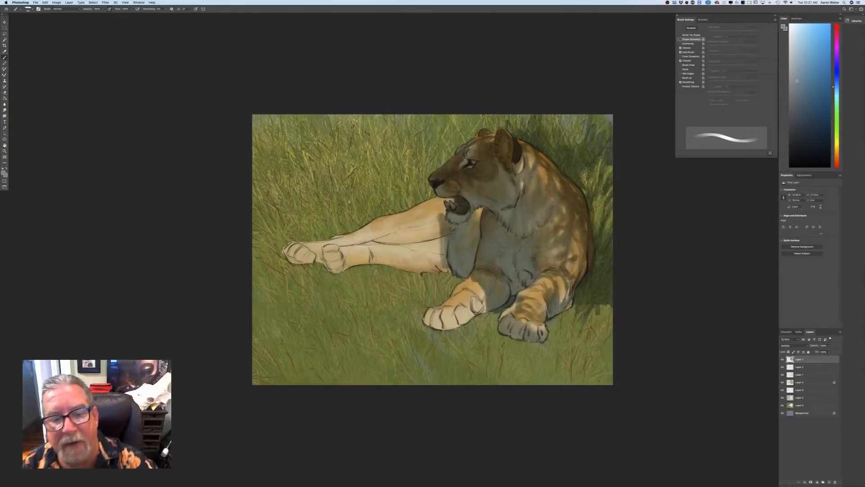
{"action": "left_click_drag", "start_coordinate": [438, 209], "coordinate": [434, 228]}
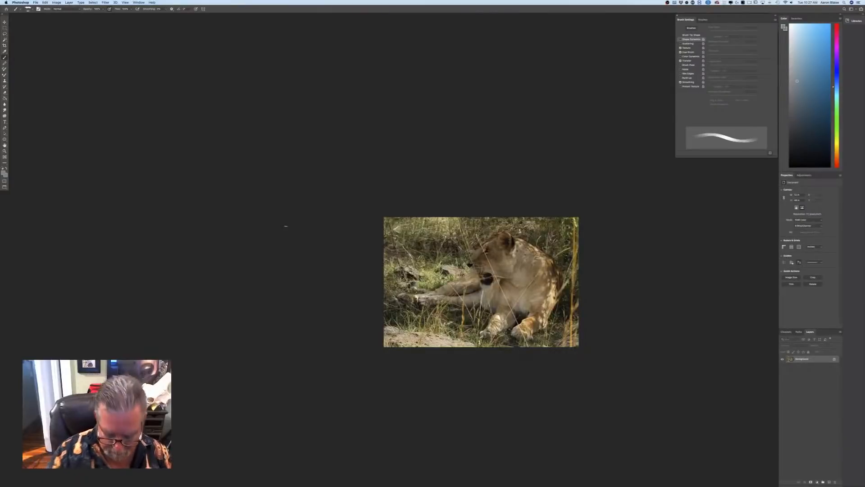
Check the lioness reference photo up close, then move its window off this screen and return to the enlarged full-screen painting
{"action": "key", "text": "super+equal"}
{"action": "key", "text": "super+equal"}
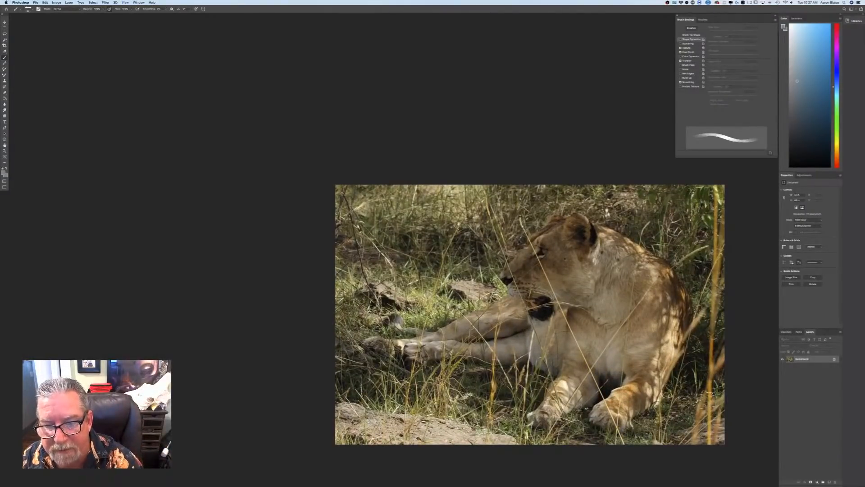
{"action": "key", "text": "super+minus"}
{"action": "key", "text": "super+minus"}
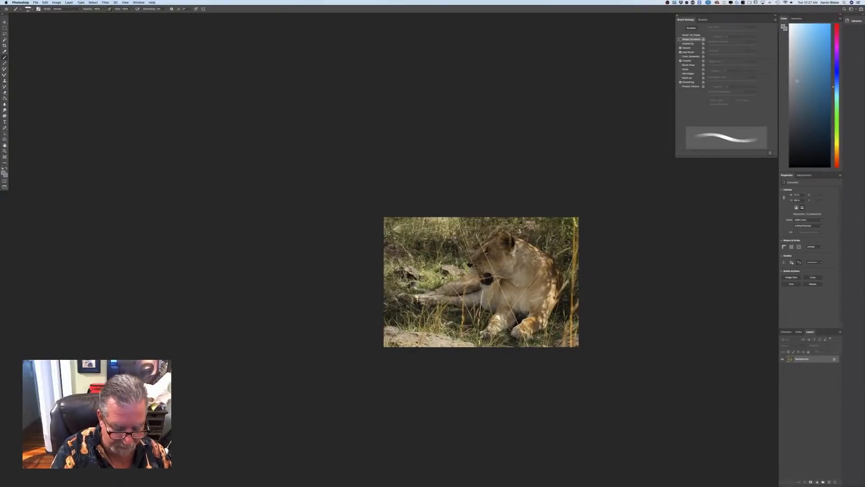
{"action": "key", "text": "f"}
{"action": "key", "text": "f"}
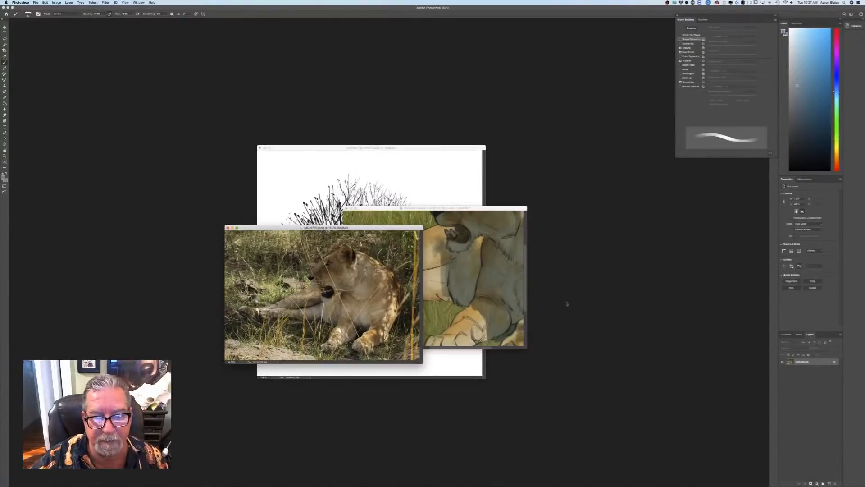
{"action": "left_click_drag", "start_coordinate": [386, 228], "coordinate": [630, 1]}
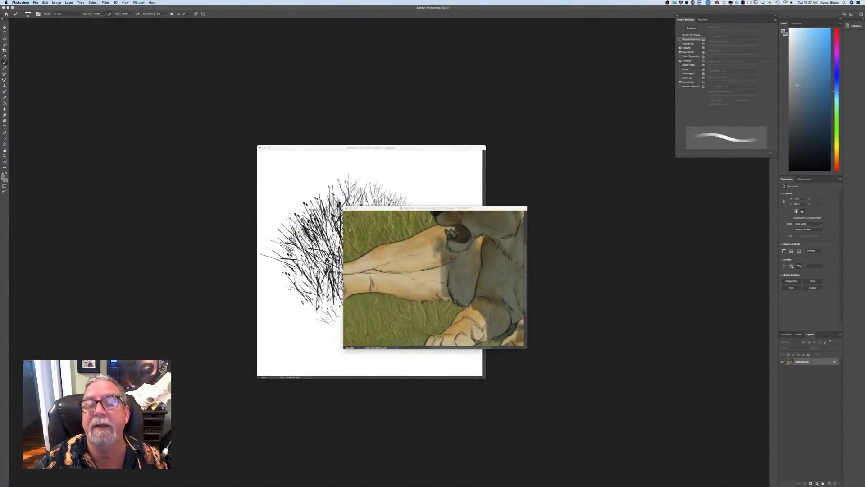
{"action": "left_click", "coordinate": [375, 209]}
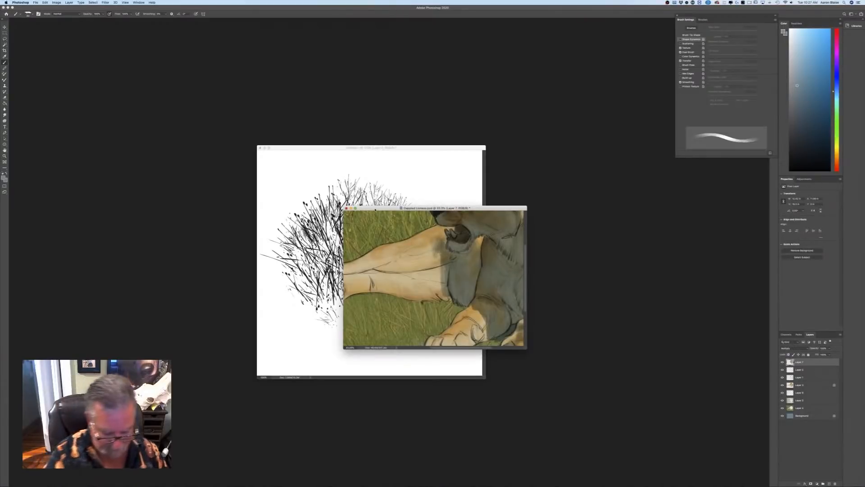
{"action": "key", "text": "f"}
{"action": "key", "text": "super+equal"}
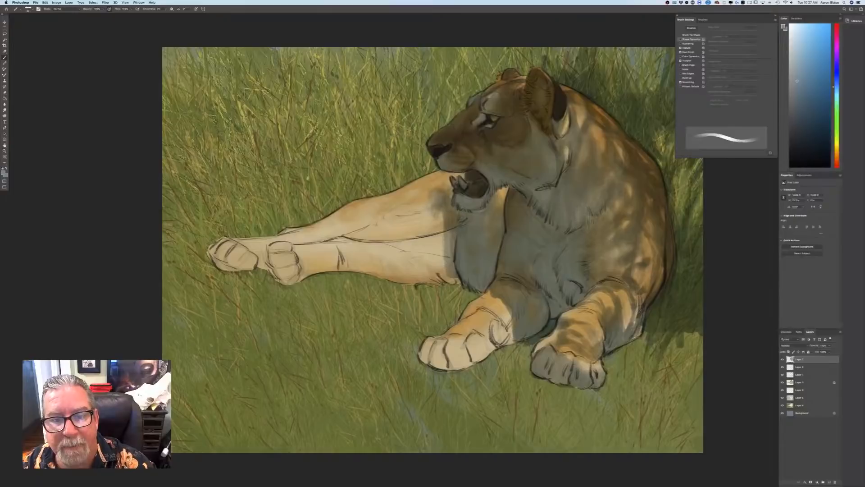
Add dappled shadow patches to the upper thigh below the lioness's muzzle, reducing the brush size
{"action": "mouse_move", "coordinate": [443, 213]}
{"action": "left_mouse_down"}
{"action": "mouse_move", "coordinate": [440, 233]}
{"action": "mouse_move", "coordinate": [428, 236]}
{"action": "mouse_move", "coordinate": [440, 182]}
{"action": "mouse_move", "coordinate": [406, 213]}
{"action": "left_mouse_up"}
{"action": "mouse_move", "coordinate": [428, 181]}
{"action": "left_mouse_down"}
{"action": "mouse_move", "coordinate": [408, 192]}
{"action": "mouse_move", "coordinate": [446, 176]}
{"action": "mouse_move", "coordinate": [416, 192]}
{"action": "left_mouse_up"}
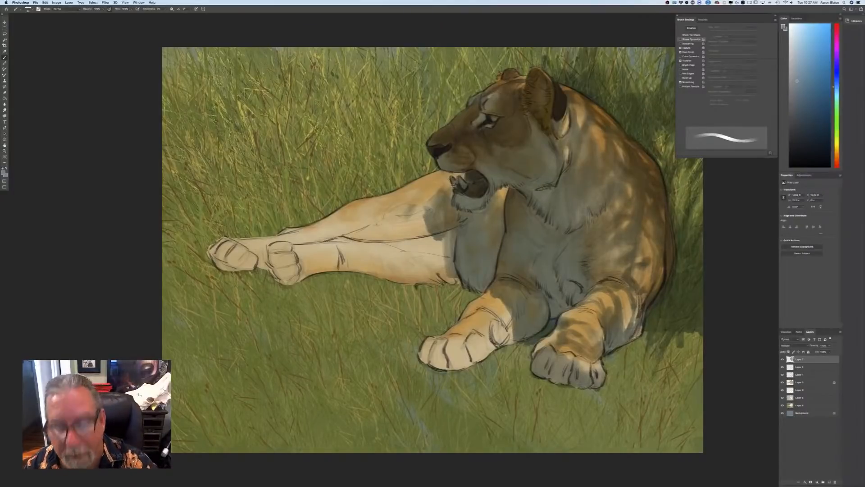
{"action": "key", "text": "bracketleft"}
{"action": "key", "text": "bracketleft"}
{"action": "key", "text": "bracketleft"}
{"action": "key", "text": "bracketleft"}
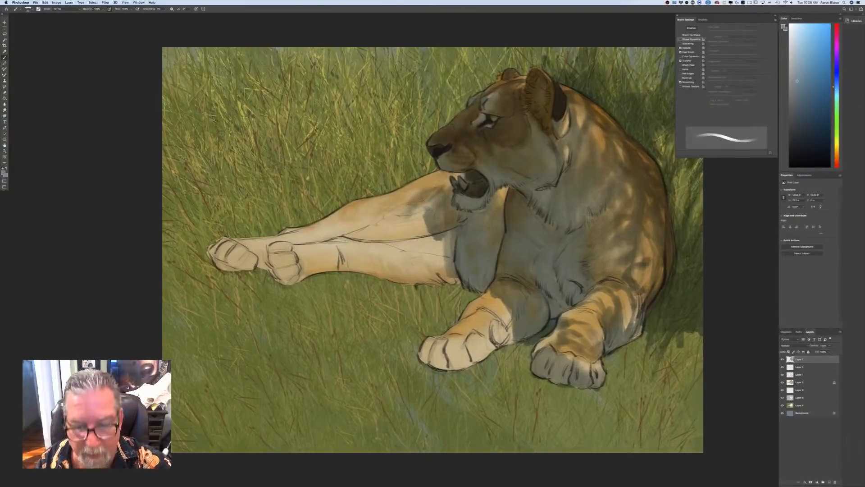
Extend the shadow down the rear of the lower hind leg and break it into patches across the upper thigh
{"action": "key", "text": "]"}
{"action": "mouse_move", "coordinate": [425, 203]}
{"action": "left_mouse_down"}
{"action": "mouse_move", "coordinate": [418, 220]}
{"action": "mouse_move", "coordinate": [409, 217]}
{"action": "mouse_move", "coordinate": [458, 282]}
{"action": "left_mouse_up"}
{"action": "mouse_move", "coordinate": [438, 240]}
{"action": "left_mouse_down"}
{"action": "mouse_move", "coordinate": [446, 270]}
{"action": "mouse_move", "coordinate": [421, 244]}
{"action": "mouse_move", "coordinate": [451, 281]}
{"action": "mouse_move", "coordinate": [449, 272]}
{"action": "left_mouse_up"}
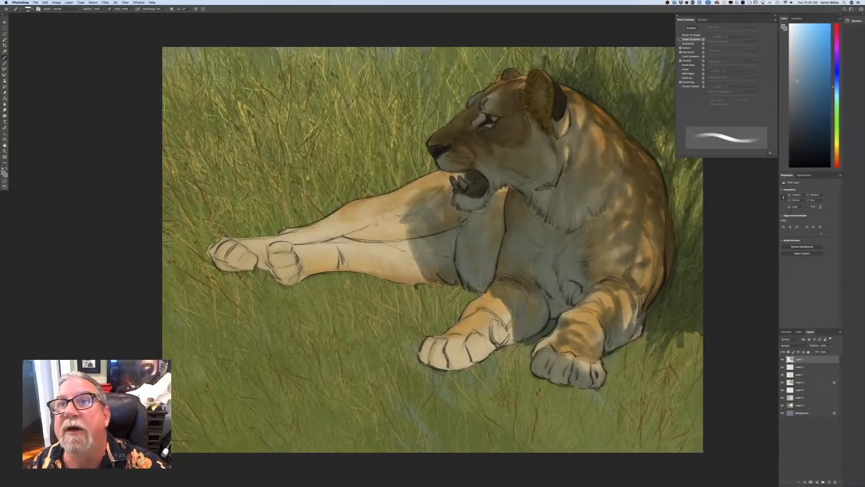
{"action": "mouse_move", "coordinate": [434, 177]}
{"action": "left_mouse_down"}
{"action": "mouse_move", "coordinate": [419, 188]}
{"action": "mouse_move", "coordinate": [446, 173]}
{"action": "mouse_move", "coordinate": [414, 194]}
{"action": "mouse_move", "coordinate": [403, 237]}
{"action": "left_mouse_up"}
{"action": "mouse_move", "coordinate": [404, 204]}
{"action": "left_mouse_down"}
{"action": "mouse_move", "coordinate": [391, 239]}
{"action": "mouse_move", "coordinate": [379, 221]}
{"action": "left_mouse_up"}
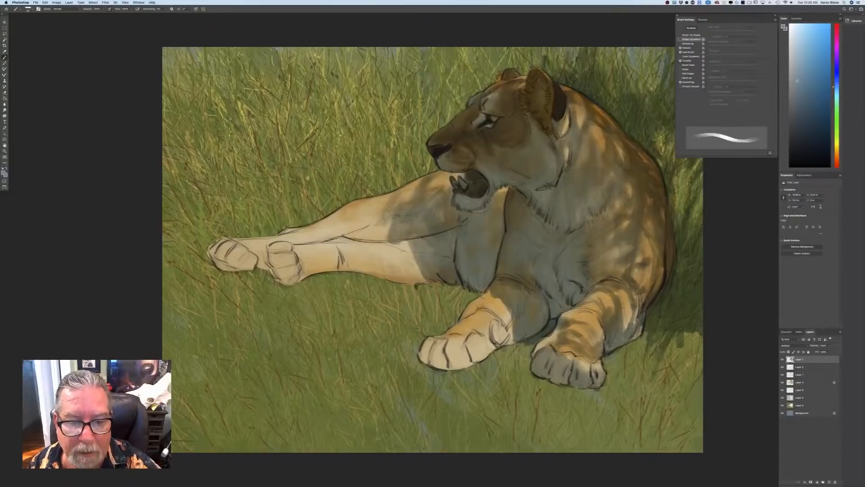
{"action": "left_click_drag", "start_coordinate": [424, 190], "coordinate": [380, 197]}
Carry the dappled shadow along the upper hind leg toward the ankle and over the top edge of the lower hind leg
{"action": "key", "text": "["}
{"action": "key", "text": "["}
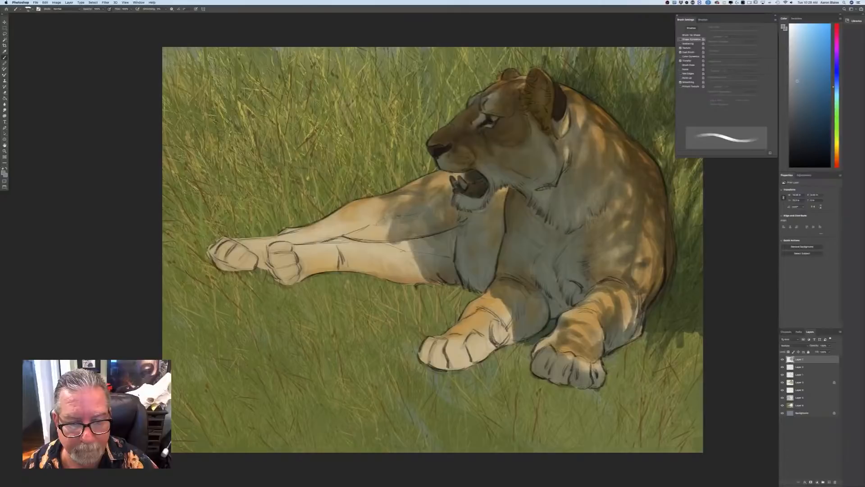
{"action": "left_click_drag", "start_coordinate": [441, 212], "coordinate": [417, 262]}
{"action": "mouse_move", "coordinate": [420, 224]}
{"action": "left_mouse_down"}
{"action": "mouse_move", "coordinate": [405, 262]}
{"action": "mouse_move", "coordinate": [390, 259]}
{"action": "left_mouse_up"}
{"action": "left_click_drag", "start_coordinate": [399, 214], "coordinate": [387, 259]}
{"action": "mouse_move", "coordinate": [388, 216]}
{"action": "left_mouse_down"}
{"action": "mouse_move", "coordinate": [375, 258]}
{"action": "mouse_move", "coordinate": [373, 213]}
{"action": "mouse_move", "coordinate": [357, 206]}
{"action": "mouse_move", "coordinate": [362, 200]}
{"action": "mouse_move", "coordinate": [333, 216]}
{"action": "mouse_move", "coordinate": [356, 253]}
{"action": "mouse_move", "coordinate": [332, 245]}
{"action": "left_mouse_up"}
{"action": "mouse_move", "coordinate": [358, 220]}
{"action": "left_mouse_down"}
{"action": "mouse_move", "coordinate": [330, 248]}
{"action": "mouse_move", "coordinate": [381, 230]}
{"action": "mouse_move", "coordinate": [316, 253]}
{"action": "mouse_move", "coordinate": [270, 244]}
{"action": "left_mouse_up"}
{"action": "key", "text": "]"}
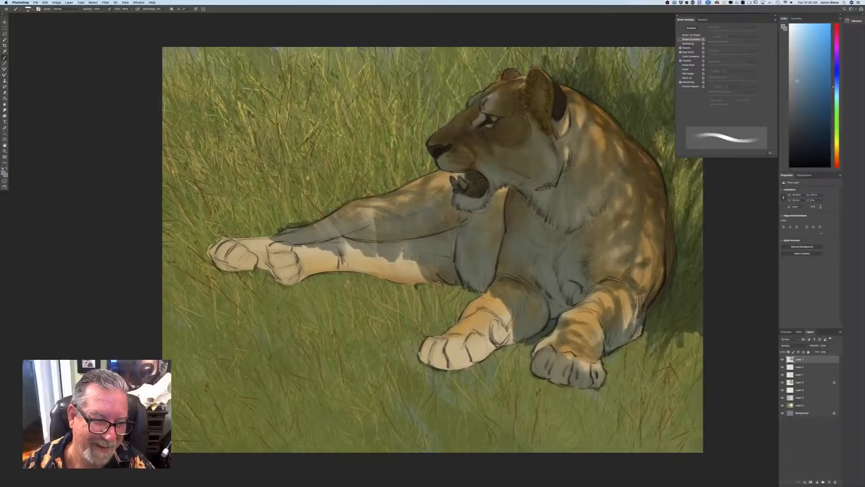
Try a shadow stroke in the grass along the upper edge of the hind leg and undo it
{"action": "left_click_drag", "start_coordinate": [353, 195], "coordinate": [290, 227]}
{"action": "key", "text": "super+z"}
{"action": "key", "text": "super+z"}
{"action": "key", "text": "super+z"}
{"action": "key", "text": "super+z"}
{"action": "key", "text": "super+z"}
{"action": "key", "text": "super+z"}
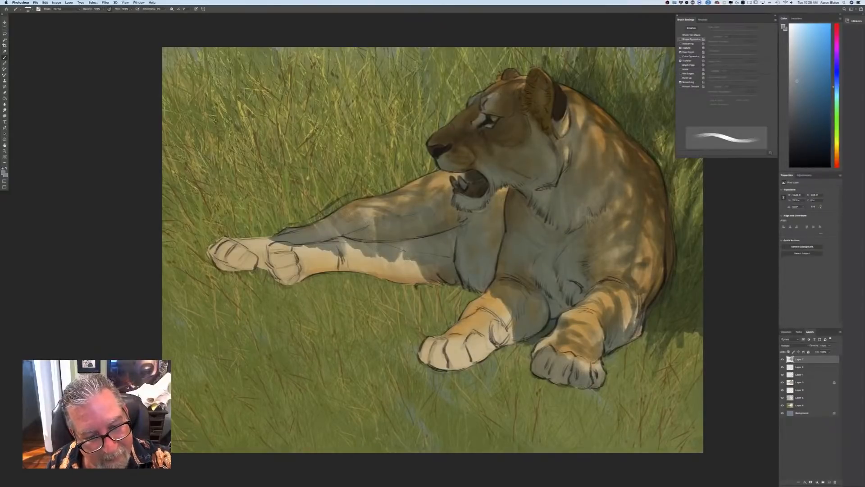
{"action": "key", "text": "super+z"}
{"action": "key", "text": "super+z"}
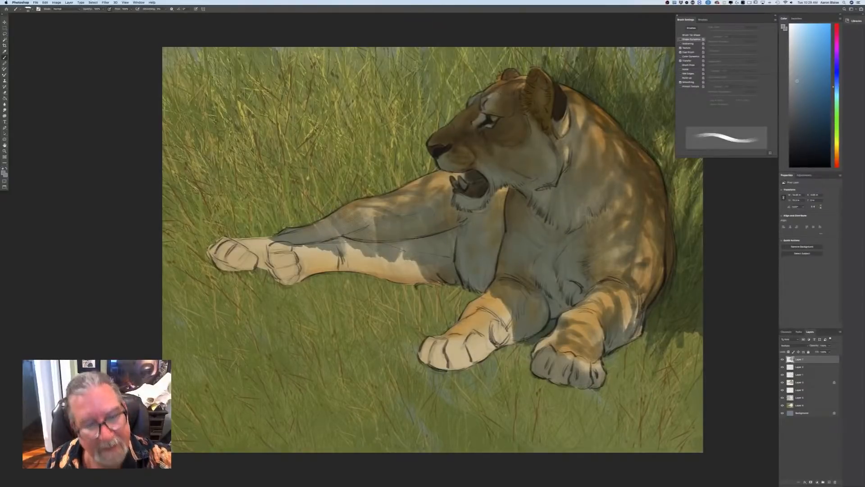
Shade the rest of the lower hind leg and the hind paws, and paint a cast shadow in the grass beneath them with a larger brush
{"action": "key", "text": "super+minus"}
{"action": "key", "text": "super+minus"}
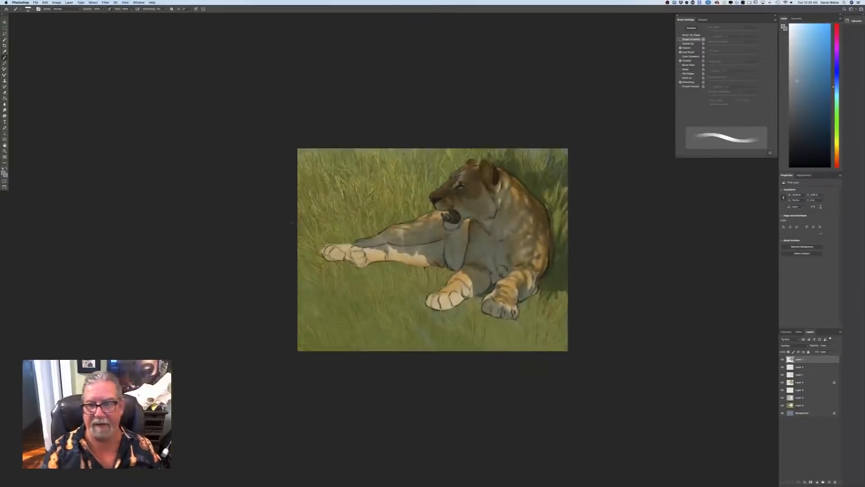
{"action": "mouse_move", "coordinate": [425, 261]}
{"action": "left_mouse_down"}
{"action": "mouse_move", "coordinate": [418, 250]}
{"action": "mouse_move", "coordinate": [325, 255]}
{"action": "mouse_move", "coordinate": [364, 268]}
{"action": "mouse_move", "coordinate": [414, 267]}
{"action": "mouse_move", "coordinate": [375, 262]}
{"action": "mouse_move", "coordinate": [388, 275]}
{"action": "mouse_move", "coordinate": [342, 263]}
{"action": "mouse_move", "coordinate": [358, 282]}
{"action": "left_mouse_up"}
{"action": "key", "text": "]"}
{"action": "key", "text": "]"}
{"action": "key", "text": "]"}
{"action": "key", "text": "]"}
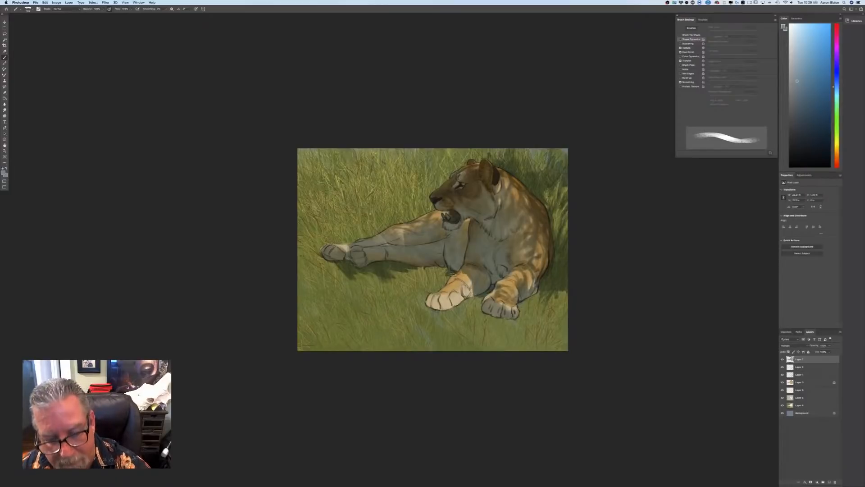
Darken the grass around the far front paw, shade its toes, and extend the cast shadow beside the near foreleg toward the canvas corner
{"action": "mouse_move", "coordinate": [453, 274]}
{"action": "left_mouse_down"}
{"action": "mouse_move", "coordinate": [446, 295]}
{"action": "mouse_move", "coordinate": [489, 297]}
{"action": "left_mouse_up"}
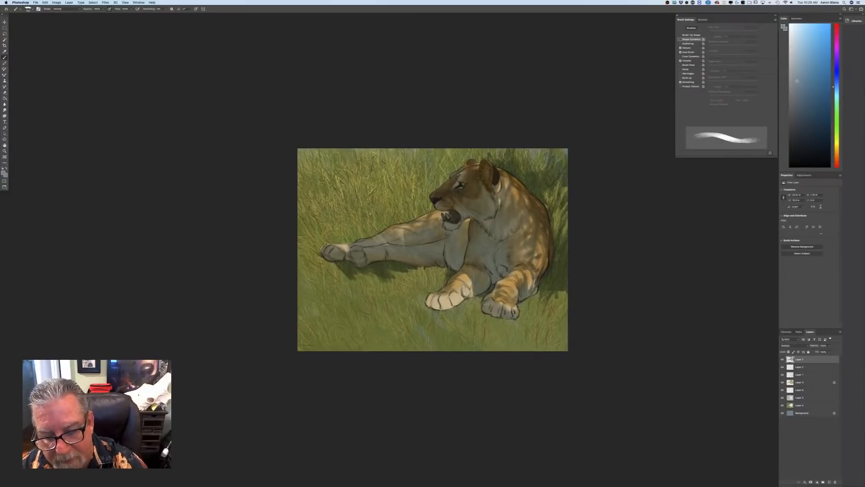
{"action": "mouse_move", "coordinate": [442, 275]}
{"action": "left_mouse_down"}
{"action": "mouse_move", "coordinate": [443, 267]}
{"action": "mouse_move", "coordinate": [435, 277]}
{"action": "mouse_move", "coordinate": [403, 279]}
{"action": "mouse_move", "coordinate": [415, 273]}
{"action": "mouse_move", "coordinate": [425, 312]}
{"action": "mouse_move", "coordinate": [441, 311]}
{"action": "mouse_move", "coordinate": [442, 297]}
{"action": "mouse_move", "coordinate": [454, 303]}
{"action": "mouse_move", "coordinate": [428, 300]}
{"action": "left_mouse_up"}
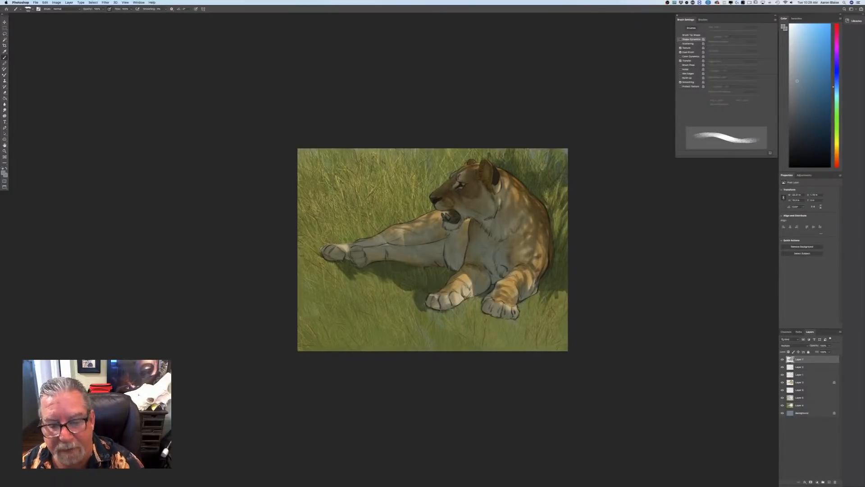
{"action": "mouse_move", "coordinate": [483, 294]}
{"action": "left_mouse_down"}
{"action": "mouse_move", "coordinate": [485, 317]}
{"action": "mouse_move", "coordinate": [478, 296]}
{"action": "left_mouse_up"}
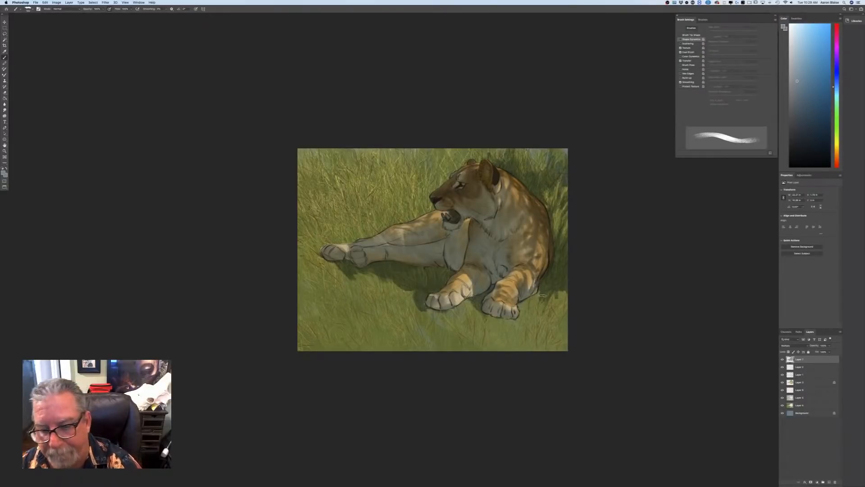
{"action": "left_click_drag", "start_coordinate": [534, 294], "coordinate": [527, 298]}
{"action": "left_click_drag", "start_coordinate": [536, 302], "coordinate": [562, 328]}
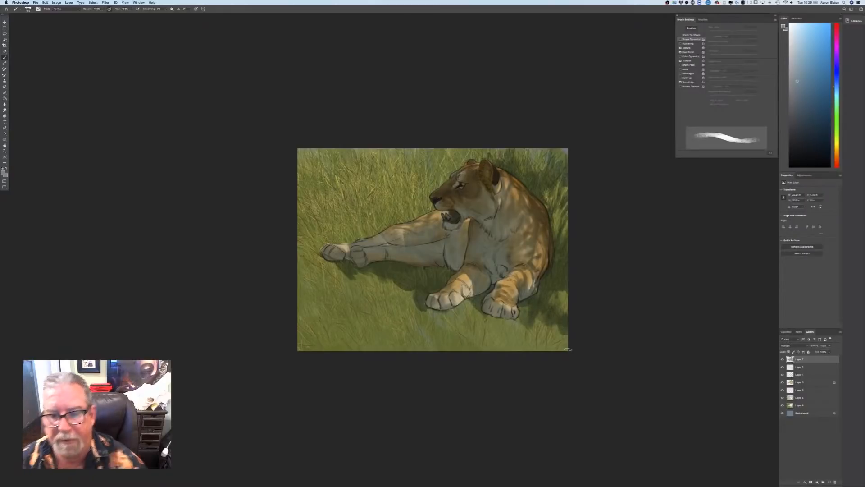
Paint dark cast shadows across the grass below, around and behind the lioness's outstretched hind paws, enabling pressure-controlled brush size for the finer strokes
{"action": "key", "text": "super+equal"}
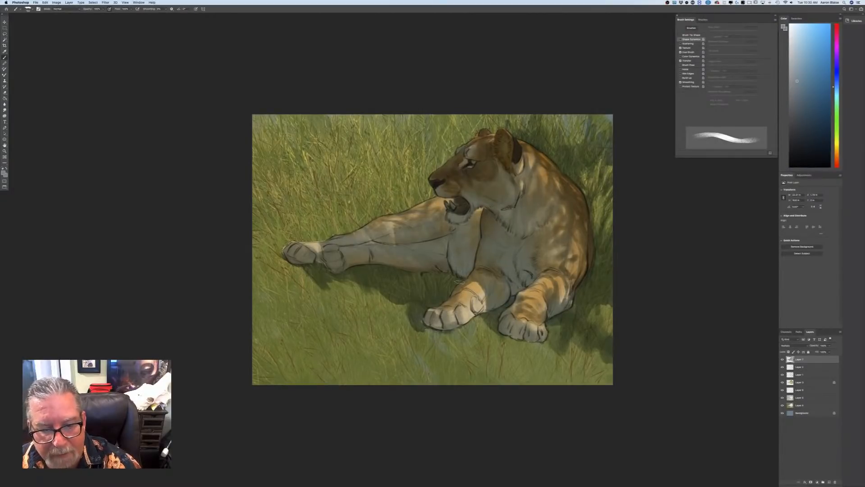
{"action": "mouse_move", "coordinate": [396, 295]}
{"action": "left_mouse_down"}
{"action": "mouse_move", "coordinate": [392, 321]}
{"action": "mouse_move", "coordinate": [371, 315]}
{"action": "mouse_move", "coordinate": [354, 289]}
{"action": "mouse_move", "coordinate": [356, 298]}
{"action": "mouse_move", "coordinate": [344, 293]}
{"action": "mouse_move", "coordinate": [331, 311]}
{"action": "mouse_move", "coordinate": [320, 269]}
{"action": "mouse_move", "coordinate": [302, 273]}
{"action": "mouse_move", "coordinate": [259, 252]}
{"action": "mouse_move", "coordinate": [288, 238]}
{"action": "left_mouse_up"}
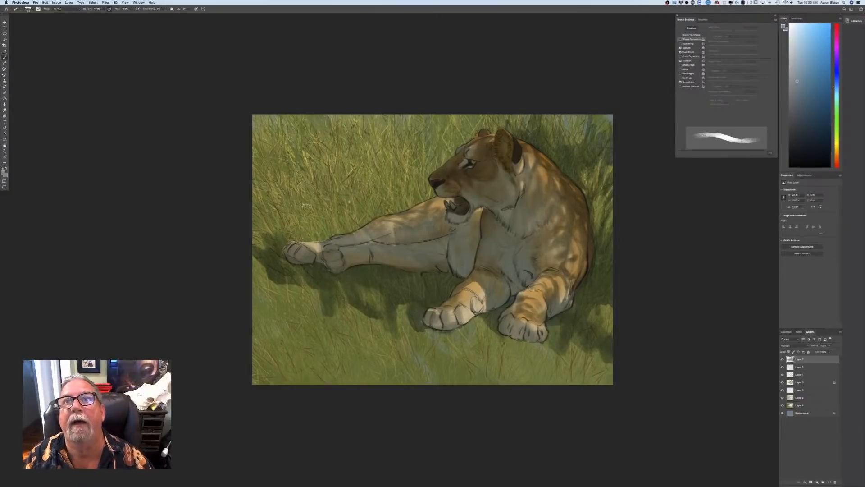
{"action": "mouse_move", "coordinate": [358, 226]}
{"action": "left_mouse_down"}
{"action": "mouse_move", "coordinate": [318, 238]}
{"action": "mouse_move", "coordinate": [359, 216]}
{"action": "mouse_move", "coordinate": [352, 211]}
{"action": "mouse_move", "coordinate": [311, 236]}
{"action": "mouse_move", "coordinate": [292, 223]}
{"action": "mouse_move", "coordinate": [307, 207]}
{"action": "mouse_move", "coordinate": [281, 247]}
{"action": "mouse_move", "coordinate": [283, 208]}
{"action": "mouse_move", "coordinate": [258, 241]}
{"action": "mouse_move", "coordinate": [252, 228]}
{"action": "mouse_move", "coordinate": [263, 213]}
{"action": "mouse_move", "coordinate": [282, 212]}
{"action": "mouse_move", "coordinate": [252, 190]}
{"action": "mouse_move", "coordinate": [295, 205]}
{"action": "mouse_move", "coordinate": [299, 224]}
{"action": "mouse_move", "coordinate": [297, 202]}
{"action": "mouse_move", "coordinate": [318, 214]}
{"action": "mouse_move", "coordinate": [367, 215]}
{"action": "mouse_move", "coordinate": [364, 221]}
{"action": "mouse_move", "coordinate": [391, 211]}
{"action": "left_mouse_up"}
{"action": "left_click", "coordinate": [196, 9]}
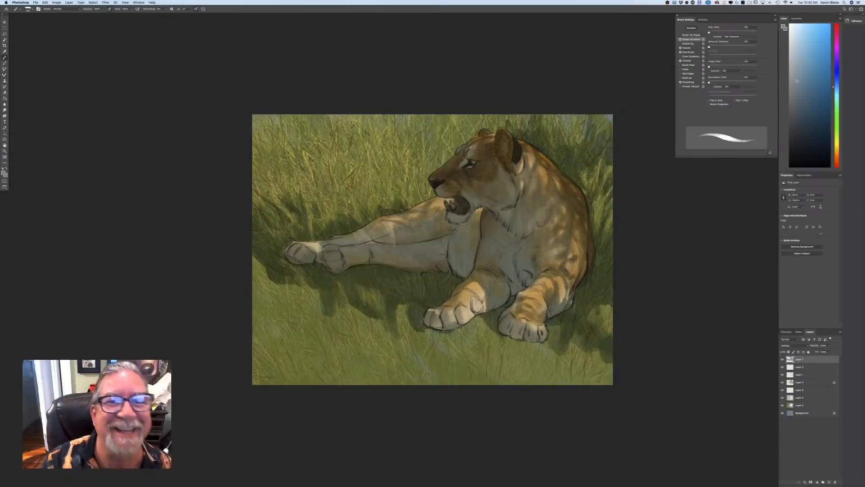
{"action": "left_click_drag", "start_coordinate": [385, 196], "coordinate": [366, 180]}
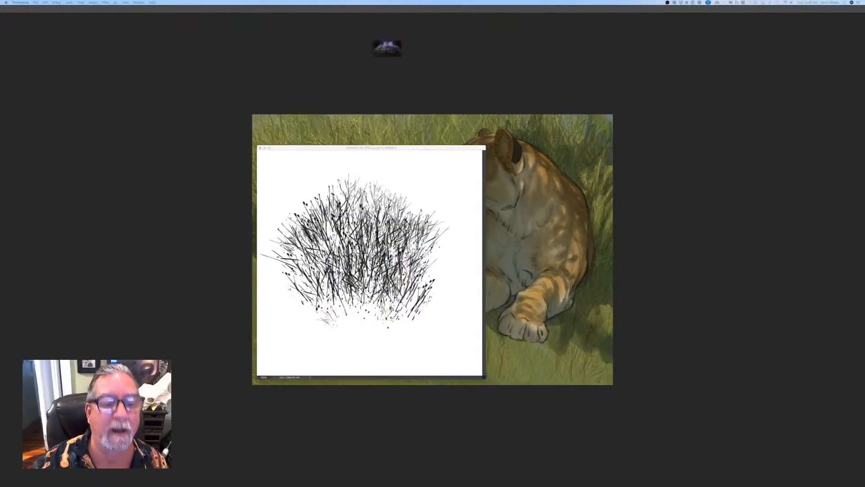
Bring the stage group photo into the lioness painting and enlarge it to the full canvas width
{"action": "mouse_move", "coordinate": [383, 48]}
{"action": "left_mouse_down"}
{"action": "mouse_move", "coordinate": [387, 211]}
{"action": "mouse_move", "coordinate": [460, 233]}
{"action": "mouse_move", "coordinate": [507, 229]}
{"action": "left_mouse_up"}
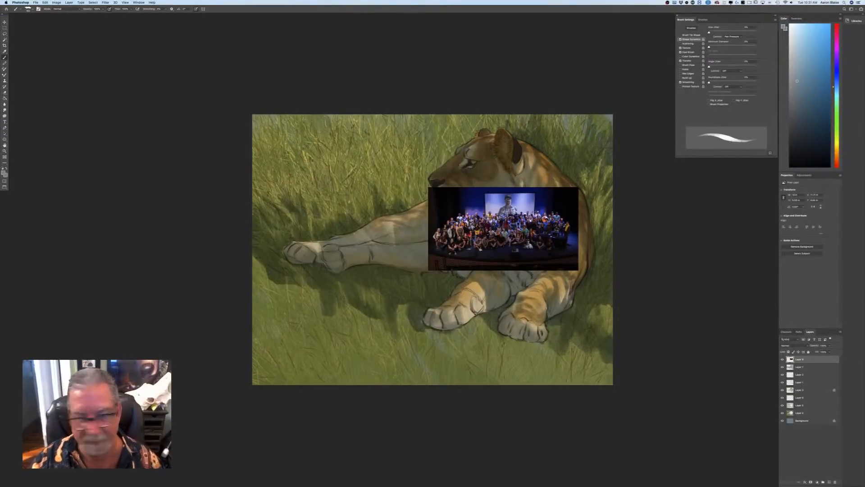
{"action": "key", "text": "v"}
{"action": "left_click_drag", "start_coordinate": [503, 228], "coordinate": [432, 249]}
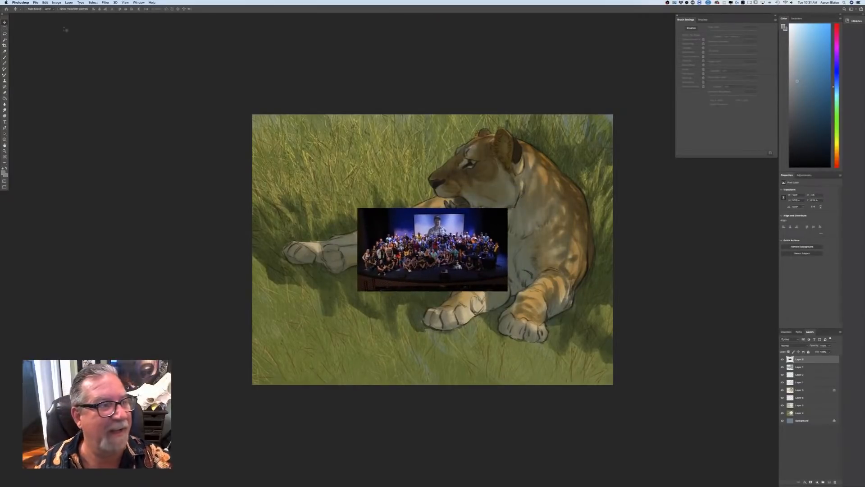
{"action": "left_click", "coordinate": [44, 2]}
{"action": "left_click", "coordinate": [51, 103]}
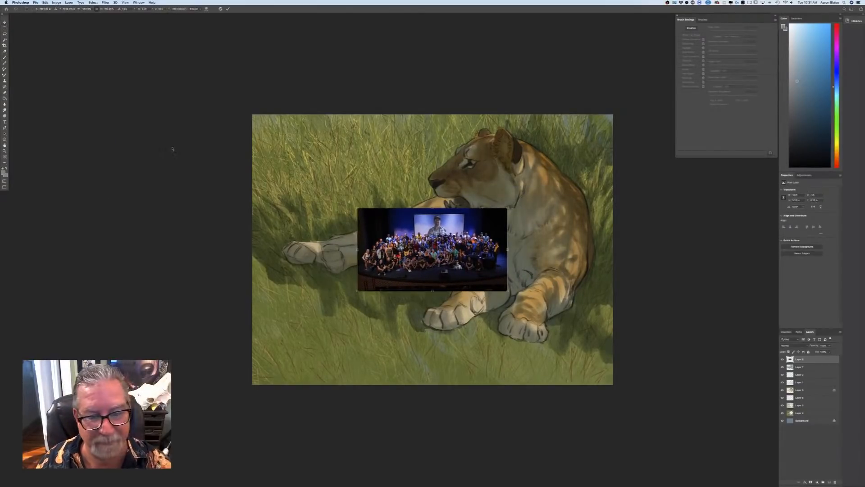
{"action": "left_click_drag", "start_coordinate": [358, 208], "coordinate": [251, 149]}
{"action": "left_click_drag", "start_coordinate": [507, 290], "coordinate": [613, 350]}
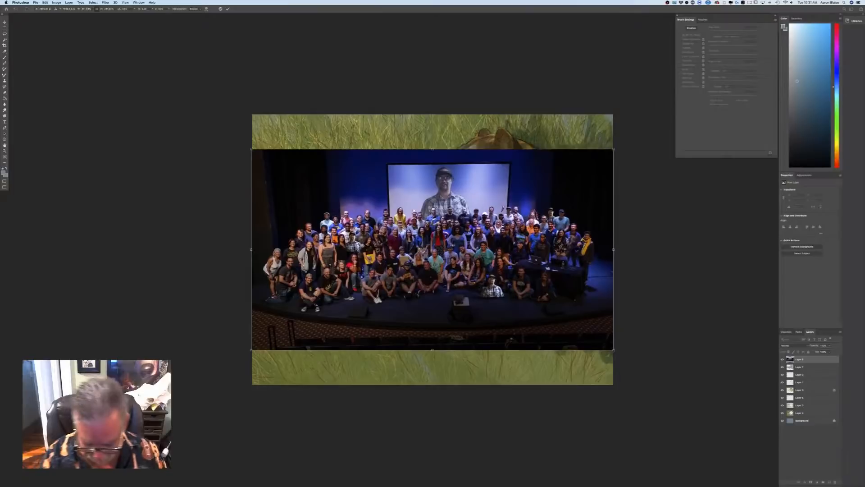
{"action": "key", "text": "super+equal"}
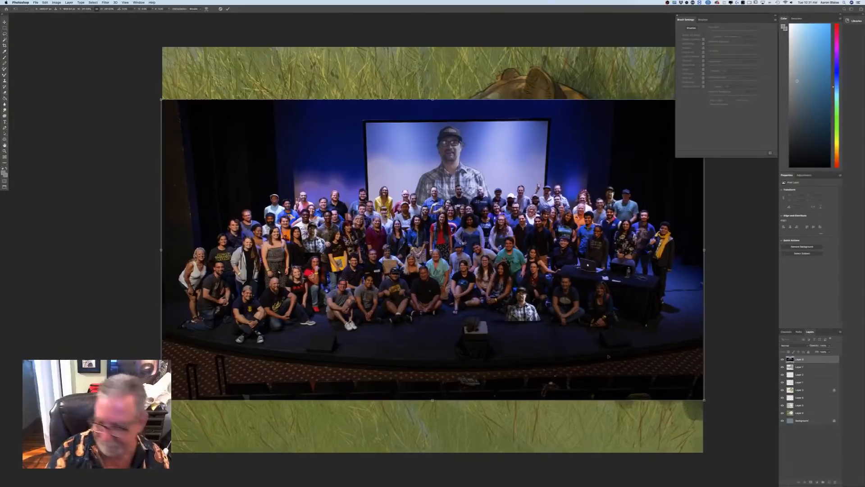
{"action": "key", "text": "Return"}
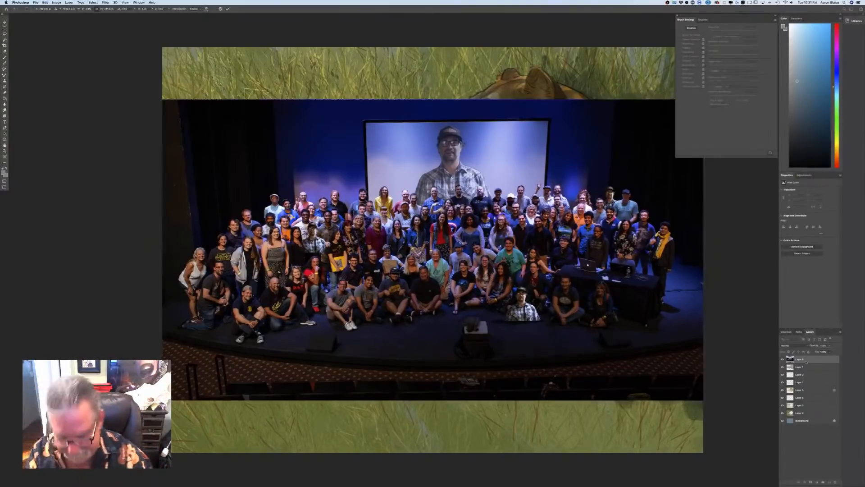
Delete the group photo layer, undo back to the photo's small version, and delete that layer as well
{"action": "mouse_move", "coordinate": [803, 360]}
{"action": "left_mouse_down"}
{"action": "mouse_move", "coordinate": [813, 428]}
{"action": "mouse_move", "coordinate": [834, 482]}
{"action": "left_mouse_up"}
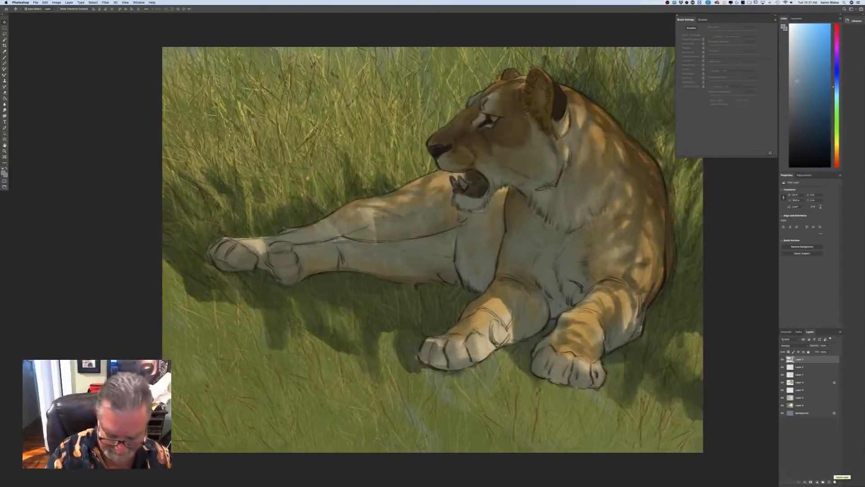
{"action": "key", "text": "super+minus"}
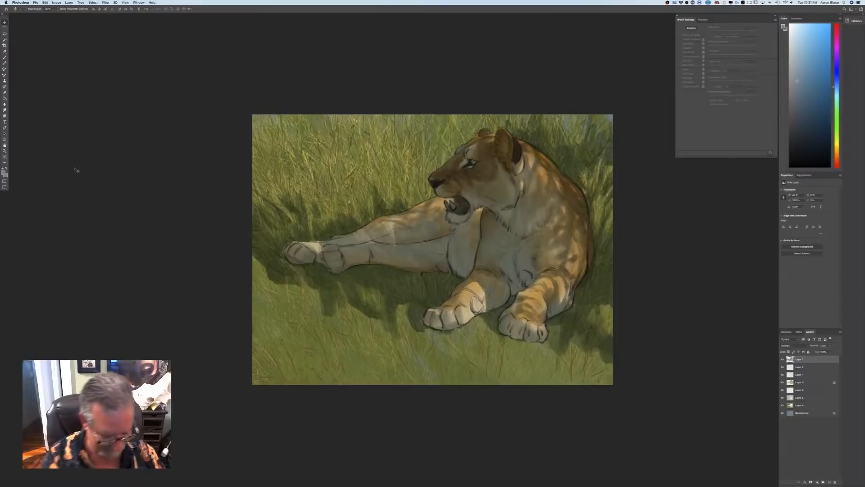
{"action": "key", "text": "super+v"}
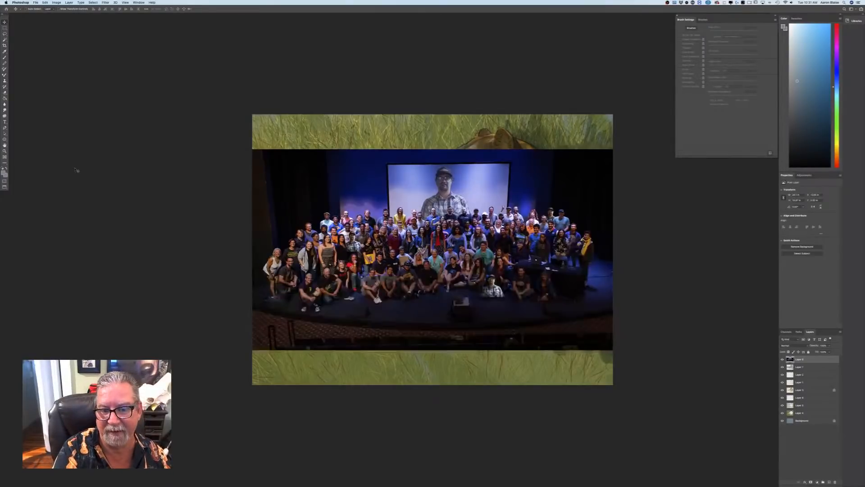
{"action": "key", "text": "super+z"}
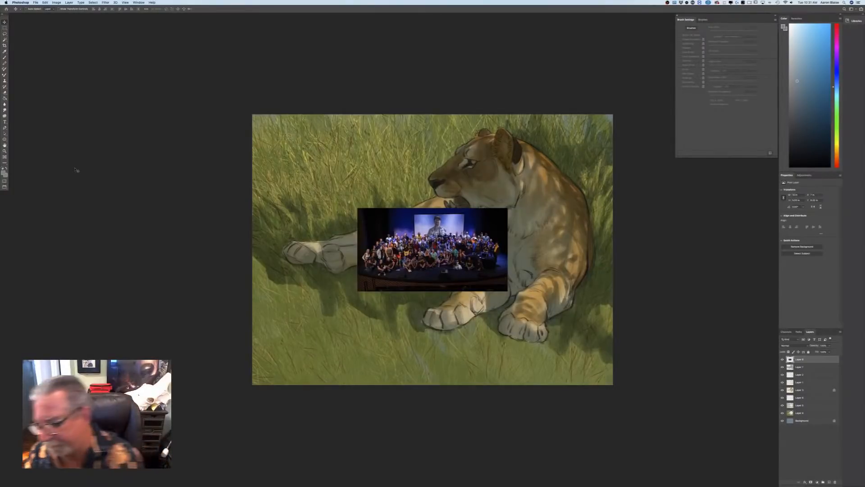
{"action": "mouse_move", "coordinate": [800, 359]}
{"action": "left_mouse_down"}
{"action": "mouse_move", "coordinate": [811, 455]}
{"action": "mouse_move", "coordinate": [834, 481]}
{"action": "left_mouse_up"}
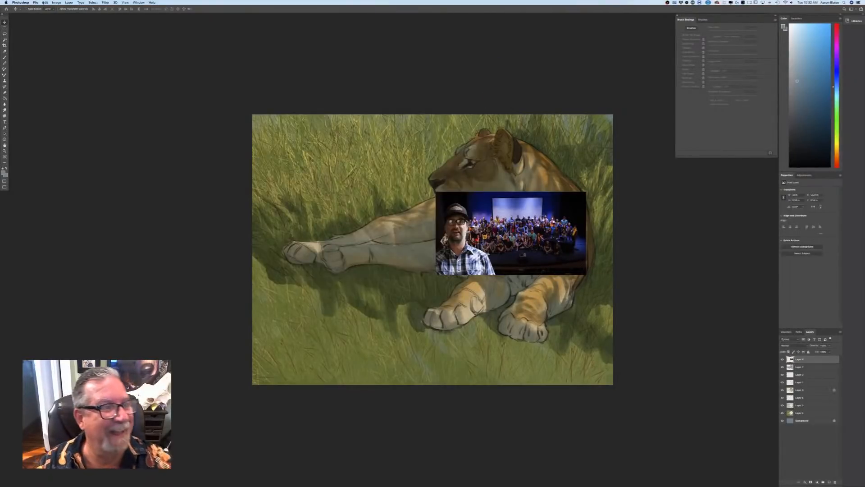
Enlarge the second group photo, with the man in the foreground, to nearly the canvas width and delete its layer
{"action": "left_click", "coordinate": [43, 3]}
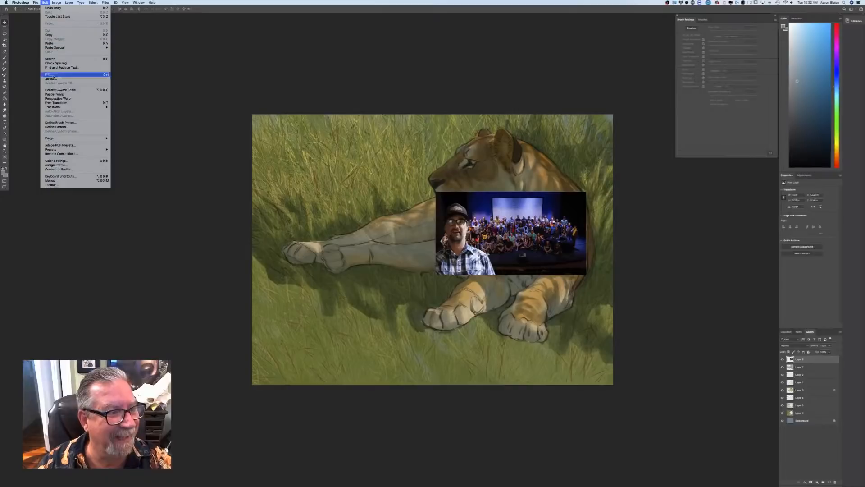
{"action": "left_click", "coordinate": [58, 103]}
{"action": "mouse_move", "coordinate": [435, 274]}
{"action": "left_mouse_down"}
{"action": "mouse_move", "coordinate": [257, 373]}
{"action": "mouse_move", "coordinate": [247, 359]}
{"action": "left_mouse_up"}
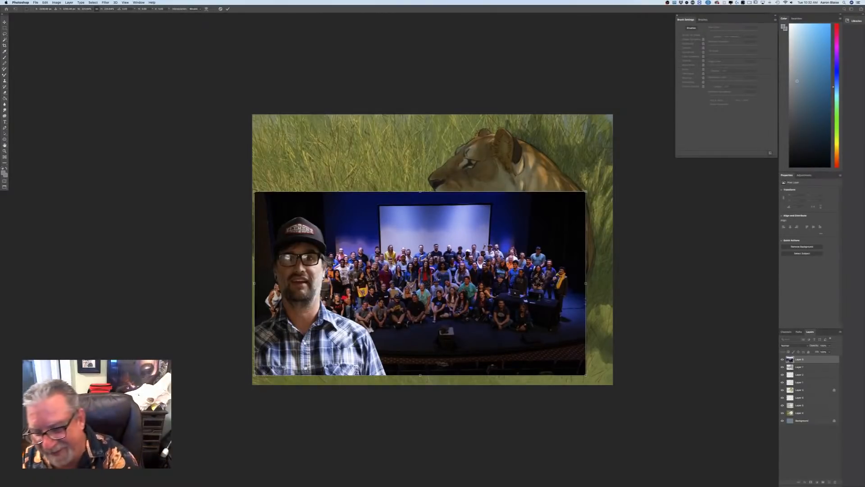
{"action": "left_click_drag", "start_coordinate": [586, 192], "coordinate": [616, 179]}
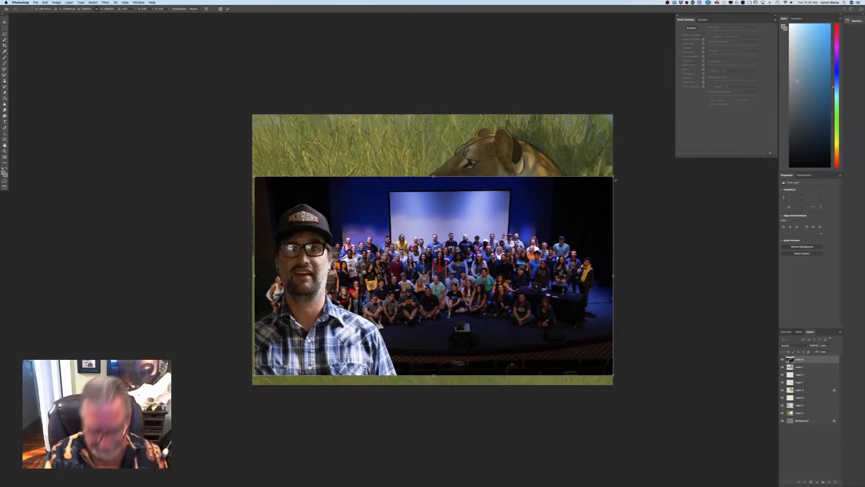
{"action": "key", "text": "Return"}
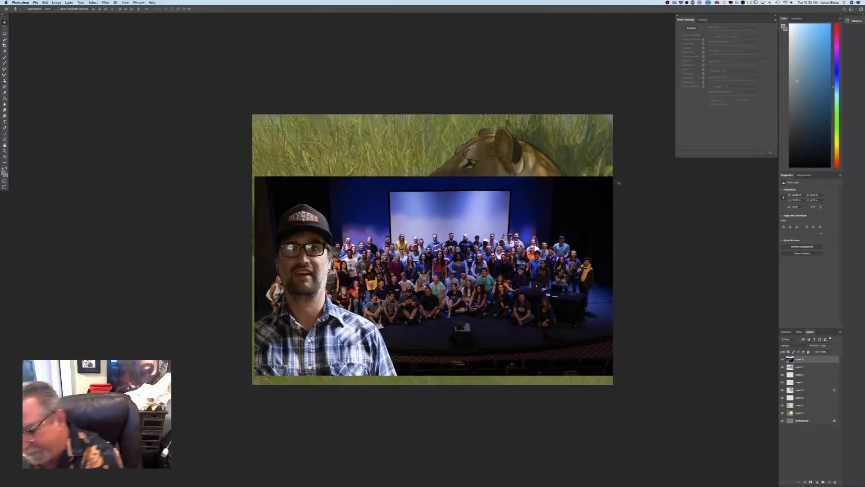
{"action": "left_click", "coordinate": [835, 481]}
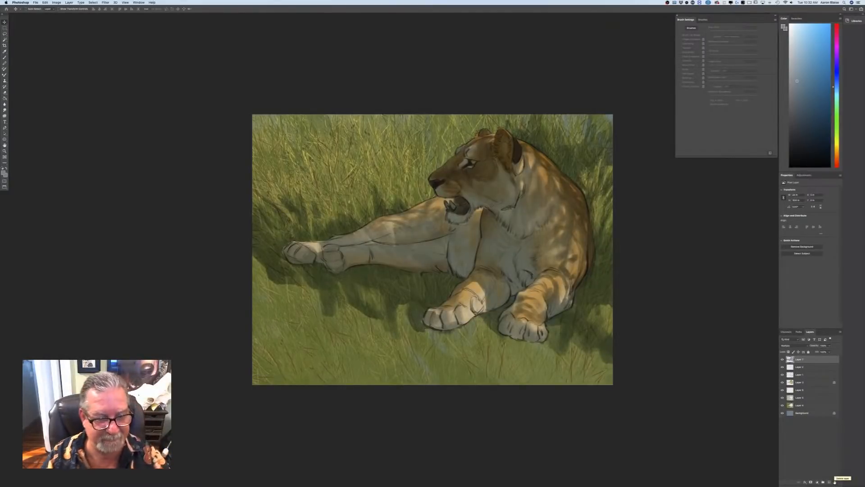
Brush more shadow into the grass around the hind paws, in the upper-right corner and beside the lioness's head
{"action": "key", "text": "b"}
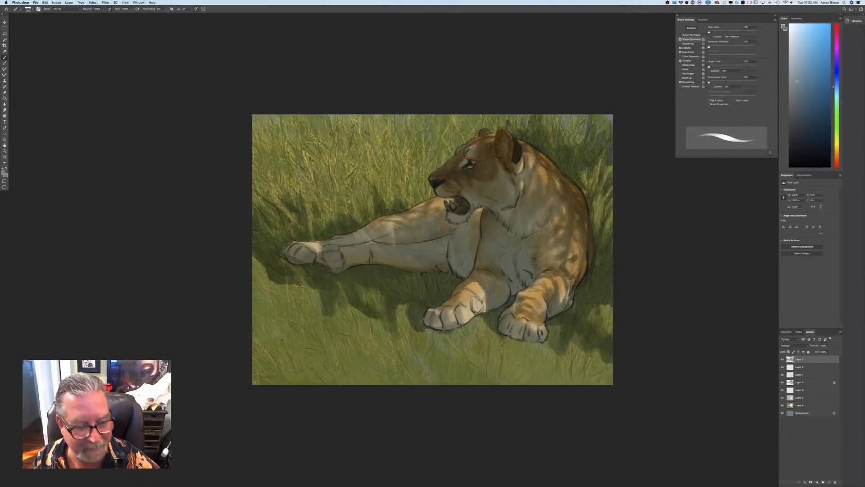
{"action": "mouse_move", "coordinate": [298, 285]}
{"action": "left_mouse_down"}
{"action": "mouse_move", "coordinate": [303, 311]}
{"action": "mouse_move", "coordinate": [312, 298]}
{"action": "left_mouse_up"}
{"action": "mouse_move", "coordinate": [318, 191]}
{"action": "left_mouse_down"}
{"action": "mouse_move", "coordinate": [328, 218]}
{"action": "mouse_move", "coordinate": [358, 211]}
{"action": "left_mouse_up"}
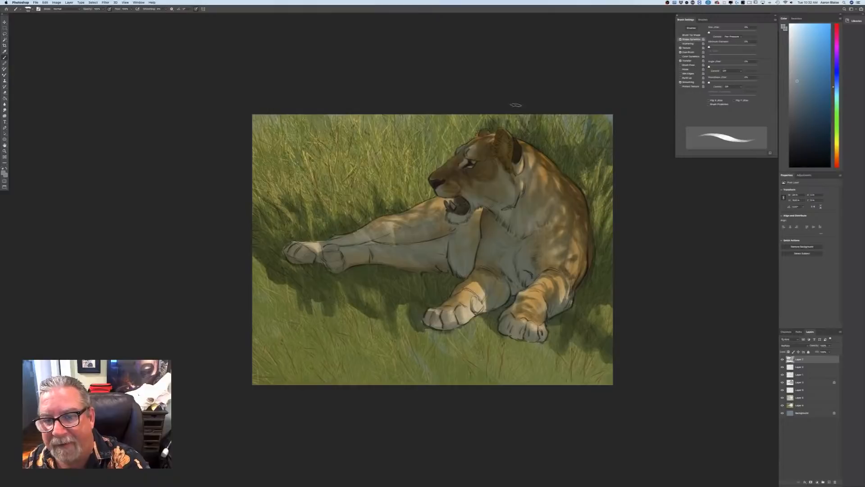
{"action": "mouse_move", "coordinate": [567, 117]}
{"action": "left_mouse_down"}
{"action": "mouse_move", "coordinate": [572, 147]}
{"action": "mouse_move", "coordinate": [577, 133]}
{"action": "mouse_move", "coordinate": [563, 147]}
{"action": "mouse_move", "coordinate": [547, 110]}
{"action": "mouse_move", "coordinate": [532, 102]}
{"action": "mouse_move", "coordinate": [568, 139]}
{"action": "mouse_move", "coordinate": [585, 123]}
{"action": "mouse_move", "coordinate": [604, 128]}
{"action": "mouse_move", "coordinate": [599, 181]}
{"action": "mouse_move", "coordinate": [571, 132]}
{"action": "mouse_move", "coordinate": [574, 160]}
{"action": "mouse_move", "coordinate": [587, 138]}
{"action": "left_mouse_up"}
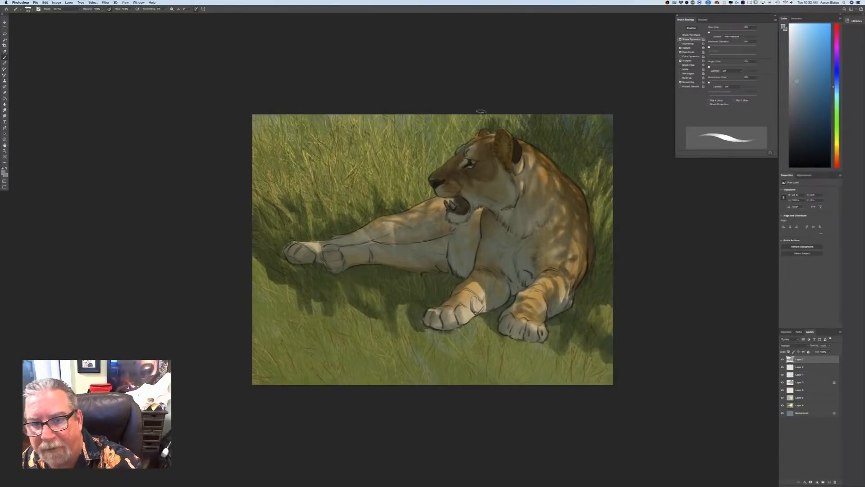
{"action": "mouse_move", "coordinate": [481, 111]}
{"action": "left_mouse_down"}
{"action": "mouse_move", "coordinate": [478, 127]}
{"action": "mouse_move", "coordinate": [460, 103]}
{"action": "mouse_move", "coordinate": [459, 142]}
{"action": "mouse_move", "coordinate": [450, 150]}
{"action": "mouse_move", "coordinate": [427, 131]}
{"action": "mouse_move", "coordinate": [438, 135]}
{"action": "mouse_move", "coordinate": [431, 161]}
{"action": "mouse_move", "coordinate": [444, 149]}
{"action": "left_mouse_up"}
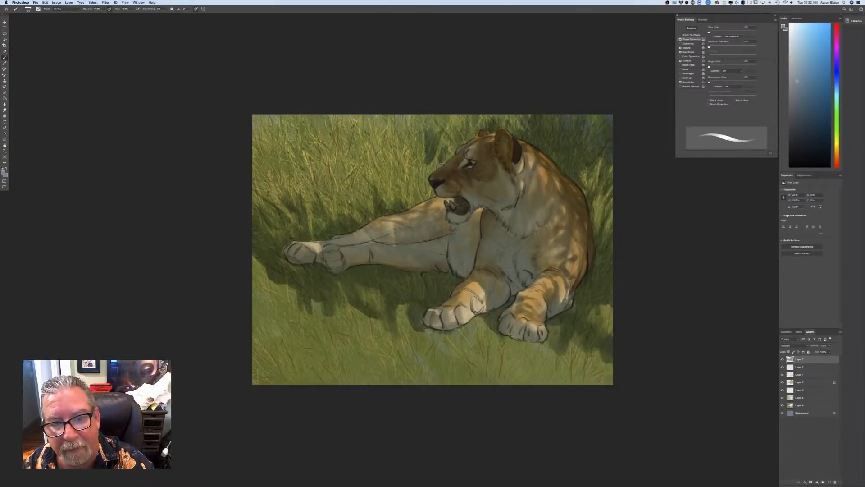
{"action": "mouse_move", "coordinate": [443, 144]}
{"action": "left_mouse_down"}
{"action": "mouse_move", "coordinate": [441, 161]}
{"action": "mouse_move", "coordinate": [430, 159]}
{"action": "mouse_move", "coordinate": [423, 173]}
{"action": "mouse_move", "coordinate": [424, 193]}
{"action": "left_mouse_up"}
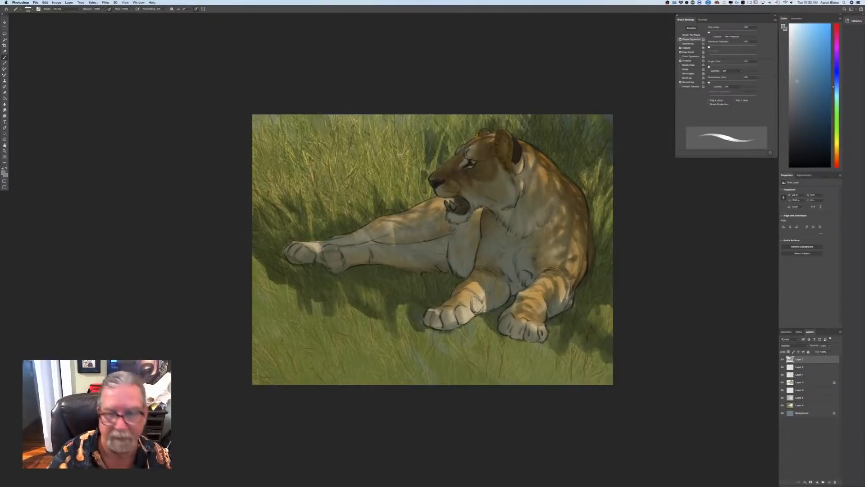
Undo the most recent shadow strokes in the grass near the lioness's face
{"action": "key", "text": "super+z"}
{"action": "key", "text": "super+z"}
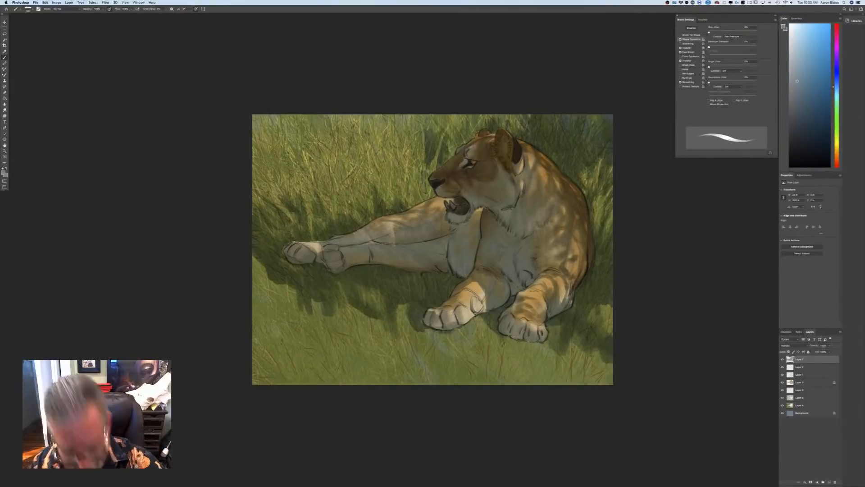
{"action": "key", "text": "super+z"}
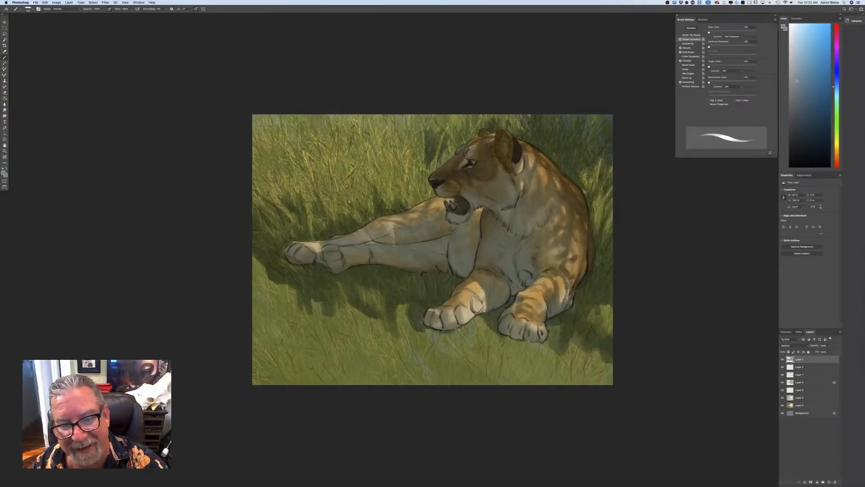
{"action": "key", "text": "super+z"}
{"action": "key", "text": "super+z"}
{"action": "key", "text": "super+z"}
{"action": "key", "text": "super+z"}
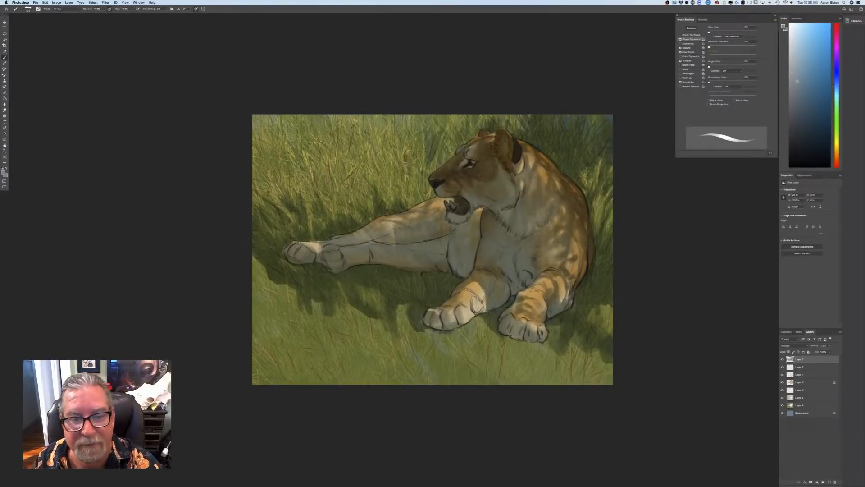
Paint scattered dappled shadow patches in the background grass in front of the lioness's face
{"action": "mouse_move", "coordinate": [411, 160]}
{"action": "left_mouse_down"}
{"action": "mouse_move", "coordinate": [419, 143]}
{"action": "mouse_move", "coordinate": [397, 163]}
{"action": "left_mouse_up"}
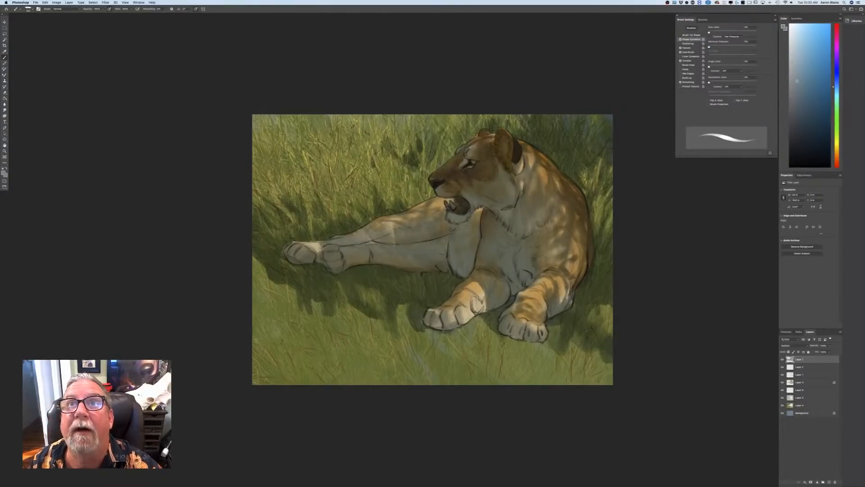
{"action": "mouse_move", "coordinate": [370, 154]}
{"action": "left_mouse_down"}
{"action": "mouse_move", "coordinate": [352, 153]}
{"action": "mouse_move", "coordinate": [361, 137]}
{"action": "mouse_move", "coordinate": [350, 164]}
{"action": "mouse_move", "coordinate": [336, 170]}
{"action": "left_mouse_up"}
{"action": "left_click_drag", "start_coordinate": [344, 136], "coordinate": [341, 146]}
{"action": "left_click_drag", "start_coordinate": [351, 170], "coordinate": [364, 178]}
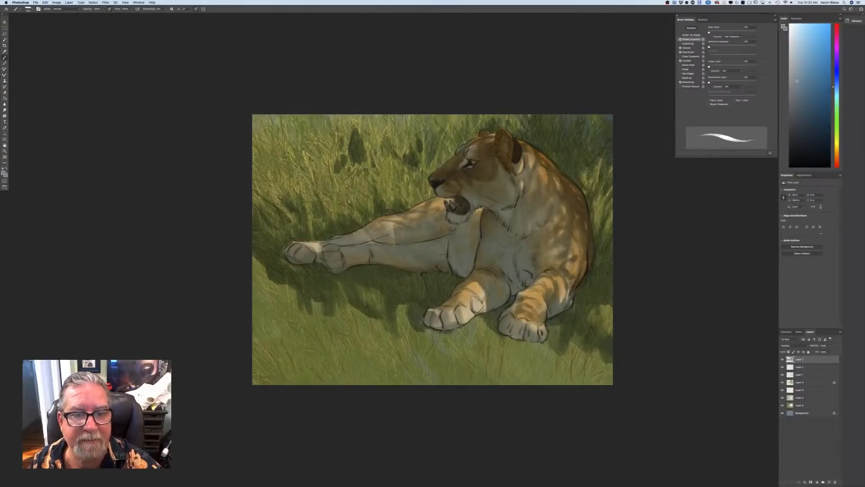
{"action": "mouse_move", "coordinate": [339, 133]}
{"action": "left_mouse_down"}
{"action": "mouse_move", "coordinate": [325, 164]}
{"action": "mouse_move", "coordinate": [314, 158]}
{"action": "mouse_move", "coordinate": [313, 145]}
{"action": "left_mouse_up"}
{"action": "mouse_move", "coordinate": [320, 159]}
{"action": "left_mouse_down"}
{"action": "mouse_move", "coordinate": [312, 177]}
{"action": "mouse_move", "coordinate": [322, 182]}
{"action": "left_mouse_up"}
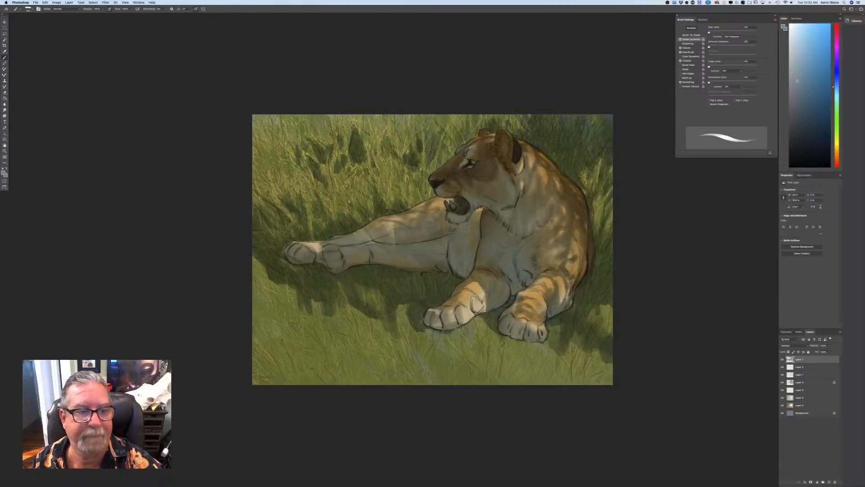
Fill the upper-left corner of the grass with overlapping dark shadow patches, leaving lit gaps between them
{"action": "mouse_move", "coordinate": [288, 147]}
{"action": "left_mouse_down"}
{"action": "mouse_move", "coordinate": [283, 167]}
{"action": "mouse_move", "coordinate": [274, 164]}
{"action": "mouse_move", "coordinate": [296, 135]}
{"action": "left_mouse_up"}
{"action": "left_click_drag", "start_coordinate": [299, 162], "coordinate": [289, 176]}
{"action": "left_click_drag", "start_coordinate": [276, 136], "coordinate": [269, 162]}
{"action": "mouse_move", "coordinate": [282, 139]}
{"action": "left_mouse_down"}
{"action": "mouse_move", "coordinate": [269, 175]}
{"action": "mouse_move", "coordinate": [255, 171]}
{"action": "left_mouse_up"}
{"action": "mouse_move", "coordinate": [259, 134]}
{"action": "left_mouse_down"}
{"action": "mouse_move", "coordinate": [250, 153]}
{"action": "mouse_move", "coordinate": [253, 189]}
{"action": "mouse_move", "coordinate": [288, 197]}
{"action": "left_mouse_up"}
{"action": "mouse_move", "coordinate": [284, 180]}
{"action": "left_mouse_down"}
{"action": "mouse_move", "coordinate": [271, 161]}
{"action": "mouse_move", "coordinate": [295, 183]}
{"action": "left_mouse_up"}
{"action": "mouse_move", "coordinate": [272, 123]}
{"action": "left_mouse_down"}
{"action": "mouse_move", "coordinate": [267, 137]}
{"action": "mouse_move", "coordinate": [253, 137]}
{"action": "left_mouse_up"}
{"action": "left_click_drag", "start_coordinate": [254, 121], "coordinate": [249, 127]}
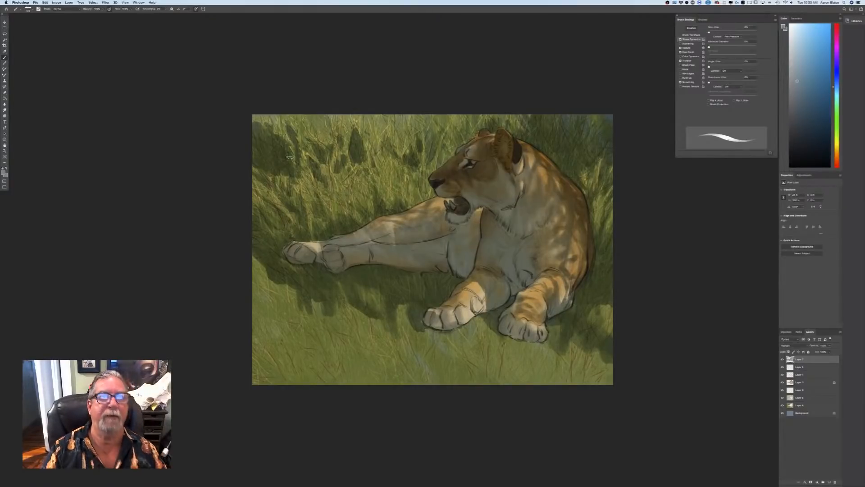
{"action": "mouse_move", "coordinate": [301, 144]}
{"action": "left_mouse_down"}
{"action": "mouse_move", "coordinate": [319, 117]}
{"action": "mouse_move", "coordinate": [320, 144]}
{"action": "mouse_move", "coordinate": [331, 126]}
{"action": "mouse_move", "coordinate": [334, 133]}
{"action": "mouse_move", "coordinate": [311, 138]}
{"action": "mouse_move", "coordinate": [265, 118]}
{"action": "mouse_move", "coordinate": [257, 134]}
{"action": "left_mouse_up"}
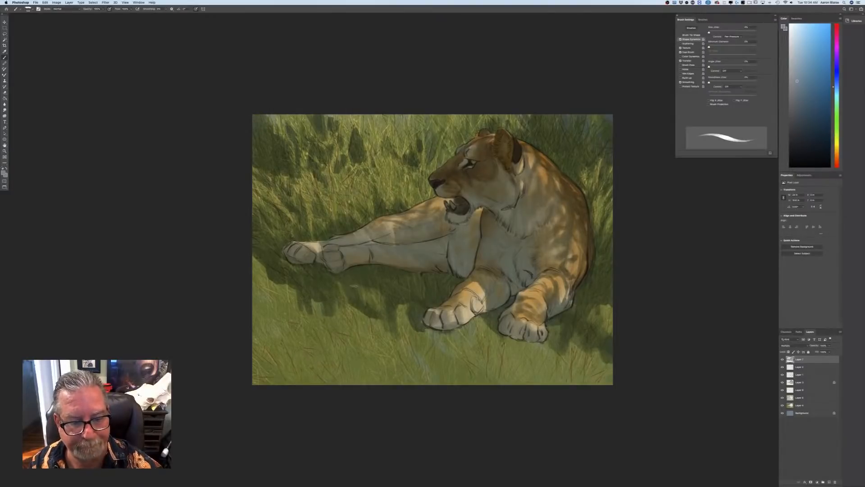
Paint shadow patches in the foreground grass and below the front paws, turning off pressure-controlled brush size for the broader strokes
{"action": "mouse_move", "coordinate": [355, 302]}
{"action": "left_mouse_down"}
{"action": "mouse_move", "coordinate": [353, 319]}
{"action": "mouse_move", "coordinate": [339, 322]}
{"action": "left_mouse_up"}
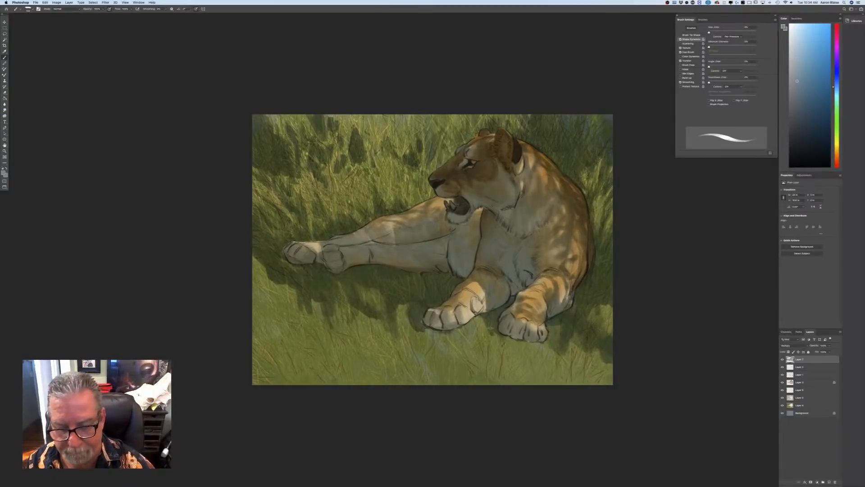
{"action": "mouse_move", "coordinate": [483, 317]}
{"action": "left_mouse_down"}
{"action": "mouse_move", "coordinate": [473, 330]}
{"action": "mouse_move", "coordinate": [478, 310]}
{"action": "mouse_move", "coordinate": [468, 310]}
{"action": "mouse_move", "coordinate": [480, 341]}
{"action": "mouse_move", "coordinate": [533, 344]}
{"action": "mouse_move", "coordinate": [516, 345]}
{"action": "mouse_move", "coordinate": [518, 353]}
{"action": "left_mouse_up"}
{"action": "left_click", "coordinate": [195, 10]}
{"action": "left_click_drag", "start_coordinate": [497, 340], "coordinate": [505, 353]}
{"action": "mouse_move", "coordinate": [489, 337]}
{"action": "left_mouse_down"}
{"action": "mouse_move", "coordinate": [499, 352]}
{"action": "mouse_move", "coordinate": [489, 348]}
{"action": "mouse_move", "coordinate": [531, 359]}
{"action": "left_mouse_up"}
{"action": "mouse_move", "coordinate": [474, 333]}
{"action": "left_mouse_down"}
{"action": "mouse_move", "coordinate": [492, 354]}
{"action": "mouse_move", "coordinate": [459, 328]}
{"action": "mouse_move", "coordinate": [441, 358]}
{"action": "left_mouse_up"}
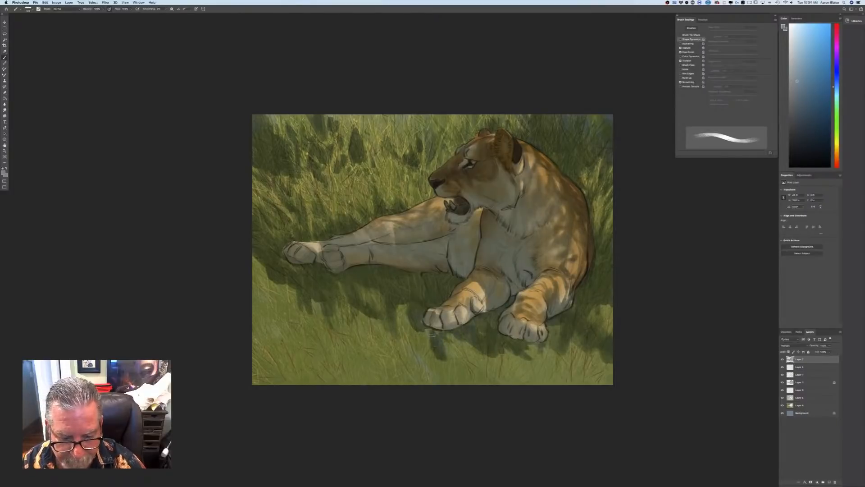
Add shadow strokes in the grass below the front paws and darken the lit gaps in the upper-left corner of the grass
{"action": "mouse_move", "coordinate": [420, 331]}
{"action": "left_mouse_down"}
{"action": "mouse_move", "coordinate": [454, 375]}
{"action": "mouse_move", "coordinate": [486, 378]}
{"action": "left_mouse_up"}
{"action": "mouse_move", "coordinate": [458, 349]}
{"action": "left_mouse_down"}
{"action": "mouse_move", "coordinate": [481, 377]}
{"action": "mouse_move", "coordinate": [496, 380]}
{"action": "left_mouse_up"}
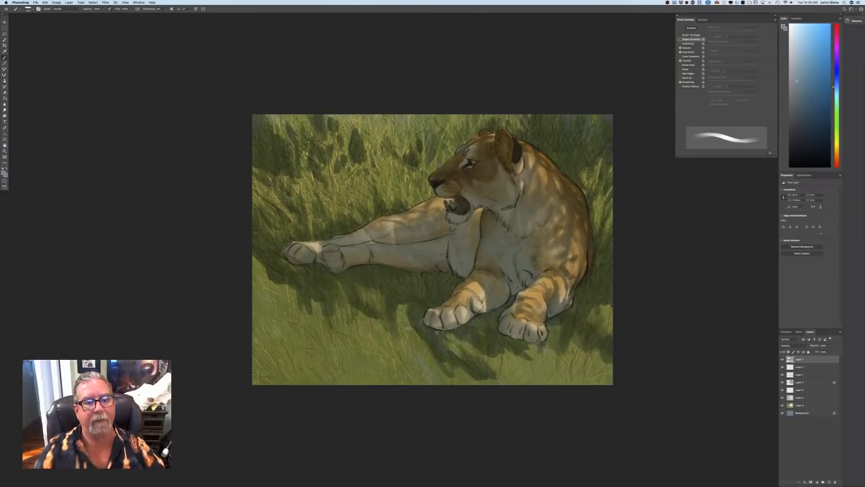
{"action": "left_click_drag", "start_coordinate": [306, 146], "coordinate": [307, 160]}
{"action": "left_click_drag", "start_coordinate": [303, 133], "coordinate": [303, 160]}
{"action": "left_click_drag", "start_coordinate": [295, 126], "coordinate": [299, 138]}
{"action": "left_click_drag", "start_coordinate": [284, 124], "coordinate": [283, 137]}
{"action": "left_click_drag", "start_coordinate": [278, 115], "coordinate": [286, 128]}
{"action": "left_click_drag", "start_coordinate": [291, 116], "coordinate": [301, 135]}
Brush shadow strokes across the background grass between the upper-left corner and the lioness's face, breaking up the isolated dark patches
{"action": "left_click_drag", "start_coordinate": [378, 126], "coordinate": [380, 158]}
{"action": "mouse_move", "coordinate": [388, 140]}
{"action": "left_mouse_down"}
{"action": "mouse_move", "coordinate": [384, 161]}
{"action": "mouse_move", "coordinate": [399, 155]}
{"action": "left_mouse_up"}
{"action": "mouse_move", "coordinate": [403, 130]}
{"action": "left_mouse_down"}
{"action": "mouse_move", "coordinate": [380, 176]}
{"action": "mouse_move", "coordinate": [380, 163]}
{"action": "left_mouse_up"}
{"action": "left_click_drag", "start_coordinate": [391, 159], "coordinate": [400, 189]}
{"action": "left_click_drag", "start_coordinate": [393, 178], "coordinate": [377, 192]}
{"action": "mouse_move", "coordinate": [371, 121]}
{"action": "left_mouse_down"}
{"action": "mouse_move", "coordinate": [374, 150]}
{"action": "mouse_move", "coordinate": [372, 135]}
{"action": "mouse_move", "coordinate": [399, 137]}
{"action": "mouse_move", "coordinate": [350, 138]}
{"action": "mouse_move", "coordinate": [361, 178]}
{"action": "left_mouse_up"}
{"action": "left_click_drag", "start_coordinate": [355, 160], "coordinate": [344, 185]}
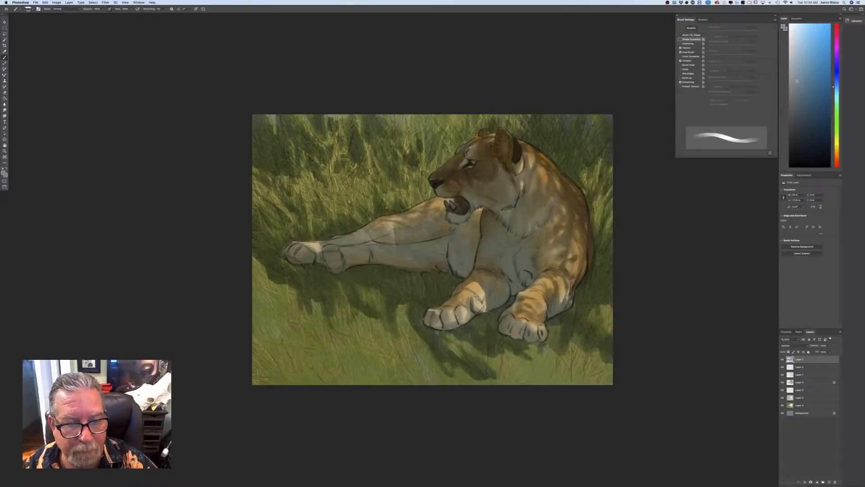
{"action": "left_click_drag", "start_coordinate": [343, 146], "coordinate": [337, 161]}
{"action": "left_click_drag", "start_coordinate": [352, 173], "coordinate": [341, 188]}
{"action": "left_click_drag", "start_coordinate": [345, 180], "coordinate": [325, 188]}
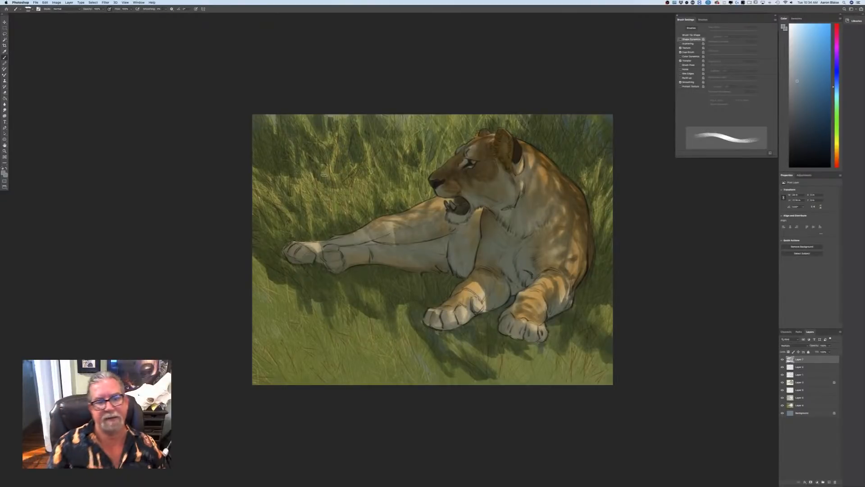
Paint short shadow strokes along the upper edge of the grass, just above and in front of the lioness's head
{"action": "mouse_move", "coordinate": [464, 115]}
{"action": "left_mouse_down"}
{"action": "mouse_move", "coordinate": [458, 133]}
{"action": "mouse_move", "coordinate": [463, 124]}
{"action": "left_mouse_up"}
{"action": "left_click_drag", "start_coordinate": [459, 115], "coordinate": [449, 129]}
{"action": "left_click_drag", "start_coordinate": [450, 114], "coordinate": [439, 129]}
{"action": "left_click_drag", "start_coordinate": [451, 131], "coordinate": [447, 137]}
{"action": "left_click_drag", "start_coordinate": [458, 134], "coordinate": [449, 145]}
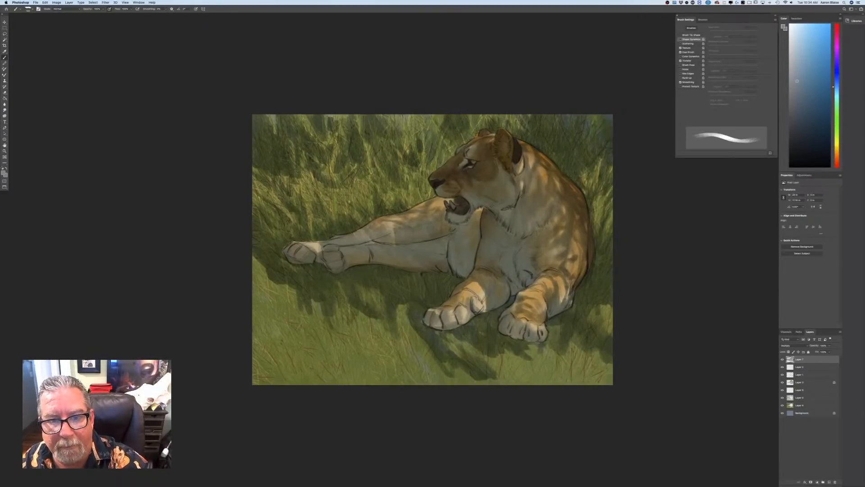
{"action": "left_click_drag", "start_coordinate": [439, 115], "coordinate": [438, 122]}
{"action": "left_click_drag", "start_coordinate": [435, 114], "coordinate": [422, 125]}
{"action": "left_click_drag", "start_coordinate": [424, 114], "coordinate": [417, 132]}
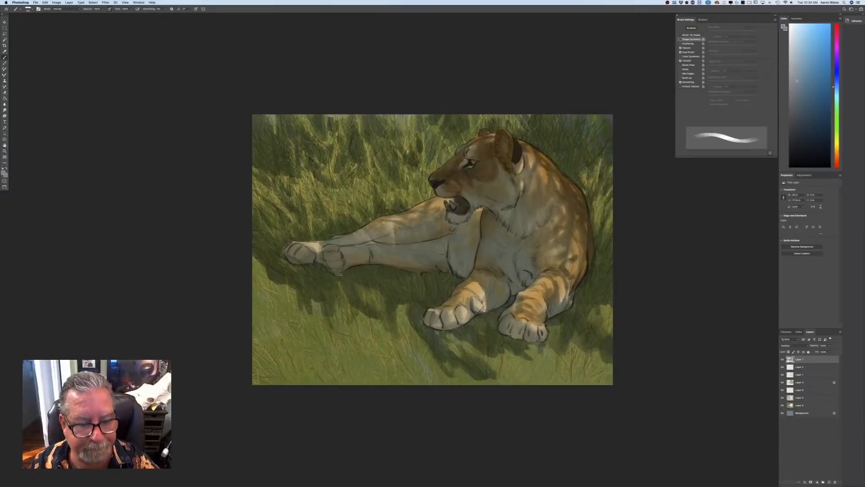
Extend the cast shadow in the grass below the hind legs toward the left edge of the canvas
{"action": "left_click_drag", "start_coordinate": [361, 289], "coordinate": [383, 310]}
{"action": "left_click_drag", "start_coordinate": [371, 305], "coordinate": [387, 327]}
{"action": "mouse_move", "coordinate": [341, 305]}
{"action": "left_mouse_down"}
{"action": "mouse_move", "coordinate": [358, 323]}
{"action": "mouse_move", "coordinate": [350, 325]}
{"action": "left_mouse_up"}
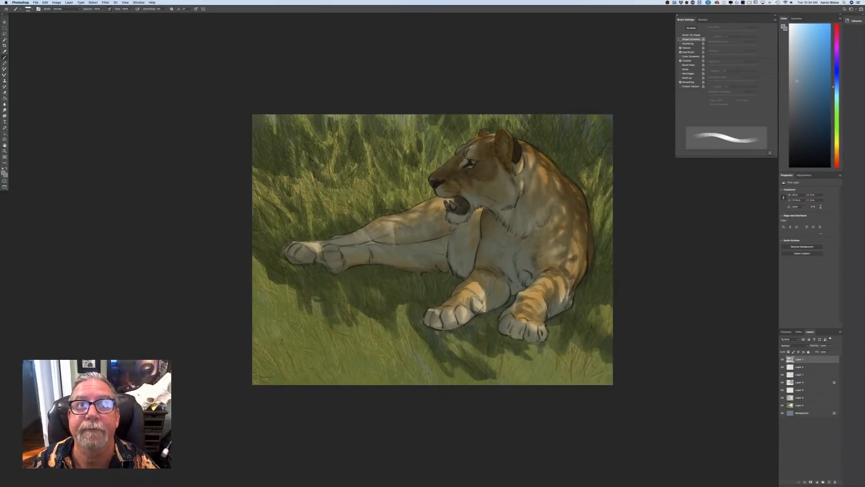
{"action": "mouse_move", "coordinate": [316, 298]}
{"action": "left_mouse_down"}
{"action": "mouse_move", "coordinate": [328, 324]}
{"action": "mouse_move", "coordinate": [314, 318]}
{"action": "left_mouse_up"}
{"action": "left_click_drag", "start_coordinate": [288, 305], "coordinate": [309, 320]}
{"action": "mouse_move", "coordinate": [287, 284]}
{"action": "left_mouse_down"}
{"action": "mouse_move", "coordinate": [298, 304]}
{"action": "mouse_move", "coordinate": [272, 289]}
{"action": "left_mouse_up"}
{"action": "mouse_move", "coordinate": [269, 260]}
{"action": "left_mouse_down"}
{"action": "mouse_move", "coordinate": [248, 283]}
{"action": "mouse_move", "coordinate": [272, 325]}
{"action": "mouse_move", "coordinate": [261, 327]}
{"action": "left_mouse_up"}
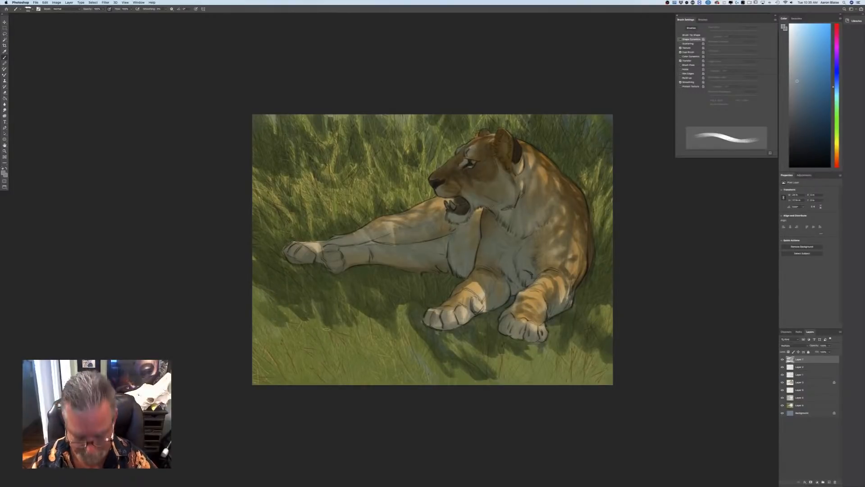
Deepen and extend the shadow in the foreground grass from below the hind paws to beneath the front paws
{"action": "left_click_drag", "start_coordinate": [356, 329], "coordinate": [333, 345]}
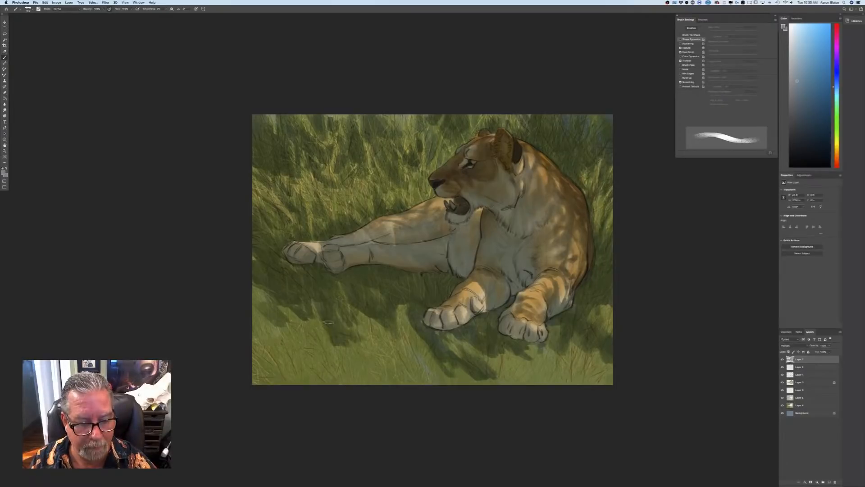
{"action": "mouse_move", "coordinate": [367, 309]}
{"action": "left_mouse_down"}
{"action": "mouse_move", "coordinate": [358, 335]}
{"action": "mouse_move", "coordinate": [405, 309]}
{"action": "left_mouse_up"}
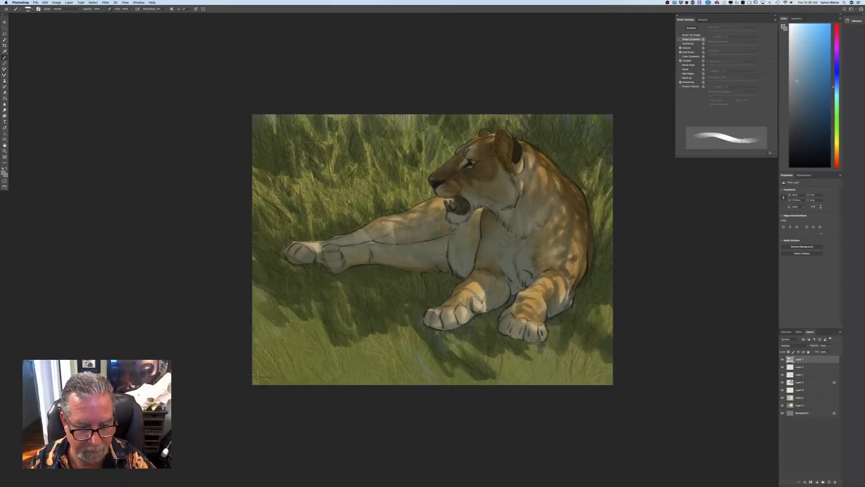
{"action": "mouse_move", "coordinate": [337, 291]}
{"action": "left_mouse_down"}
{"action": "mouse_move", "coordinate": [352, 323]}
{"action": "mouse_move", "coordinate": [336, 337]}
{"action": "left_mouse_up"}
{"action": "left_click_drag", "start_coordinate": [318, 305], "coordinate": [302, 331]}
{"action": "mouse_move", "coordinate": [293, 308]}
{"action": "left_mouse_down"}
{"action": "mouse_move", "coordinate": [285, 322]}
{"action": "mouse_move", "coordinate": [339, 355]}
{"action": "mouse_move", "coordinate": [355, 352]}
{"action": "mouse_move", "coordinate": [298, 337]}
{"action": "mouse_move", "coordinate": [317, 337]}
{"action": "mouse_move", "coordinate": [343, 356]}
{"action": "mouse_move", "coordinate": [383, 344]}
{"action": "mouse_move", "coordinate": [408, 358]}
{"action": "mouse_move", "coordinate": [406, 310]}
{"action": "mouse_move", "coordinate": [386, 348]}
{"action": "mouse_move", "coordinate": [455, 347]}
{"action": "mouse_move", "coordinate": [446, 337]}
{"action": "mouse_move", "coordinate": [451, 344]}
{"action": "left_mouse_up"}
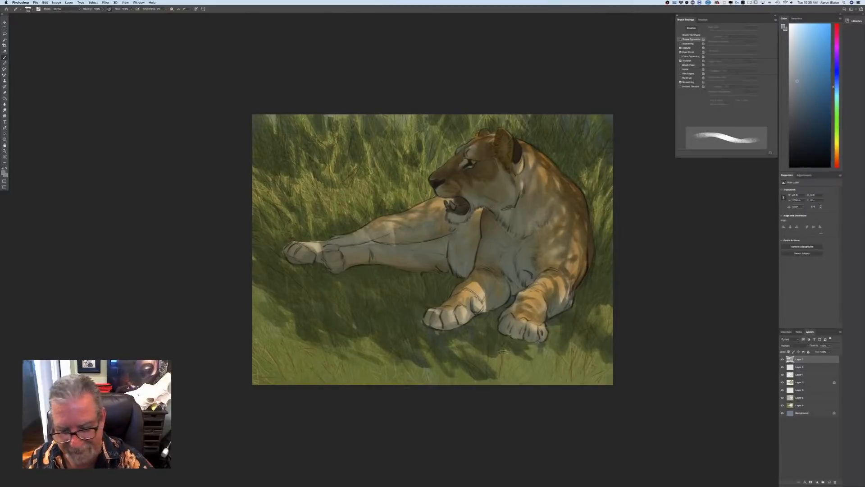
Scatter shadow patches through the remaining lit grass in the lower-right and lower-left parts of the foreground
{"action": "mouse_move", "coordinate": [502, 352]}
{"action": "left_mouse_down"}
{"action": "mouse_move", "coordinate": [509, 360]}
{"action": "mouse_move", "coordinate": [480, 356]}
{"action": "mouse_move", "coordinate": [559, 362]}
{"action": "mouse_move", "coordinate": [563, 352]}
{"action": "mouse_move", "coordinate": [532, 358]}
{"action": "mouse_move", "coordinate": [586, 345]}
{"action": "mouse_move", "coordinate": [584, 372]}
{"action": "mouse_move", "coordinate": [590, 367]}
{"action": "left_mouse_up"}
{"action": "mouse_move", "coordinate": [285, 322]}
{"action": "left_mouse_down"}
{"action": "mouse_move", "coordinate": [254, 283]}
{"action": "mouse_move", "coordinate": [262, 293]}
{"action": "mouse_move", "coordinate": [268, 285]}
{"action": "mouse_move", "coordinate": [258, 276]}
{"action": "left_mouse_up"}
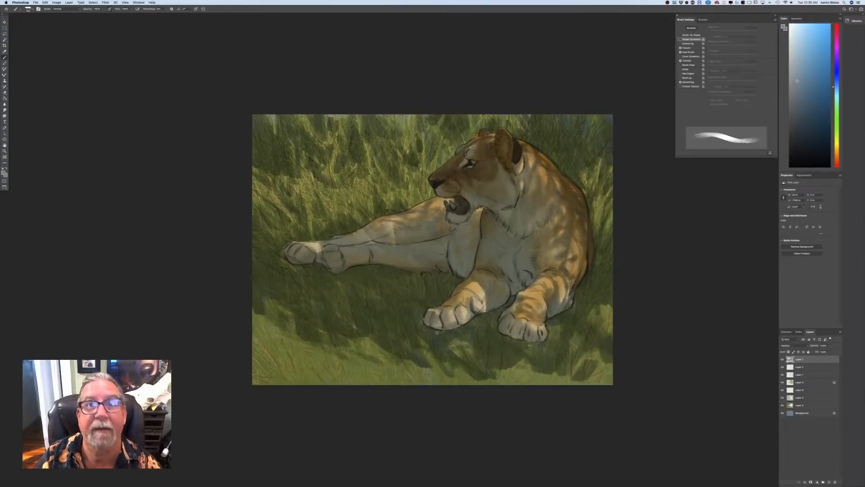
{"action": "mouse_move", "coordinate": [274, 327]}
{"action": "left_mouse_down"}
{"action": "mouse_move", "coordinate": [278, 353]}
{"action": "mouse_move", "coordinate": [263, 329]}
{"action": "mouse_move", "coordinate": [297, 356]}
{"action": "mouse_move", "coordinate": [253, 332]}
{"action": "mouse_move", "coordinate": [343, 381]}
{"action": "left_mouse_up"}
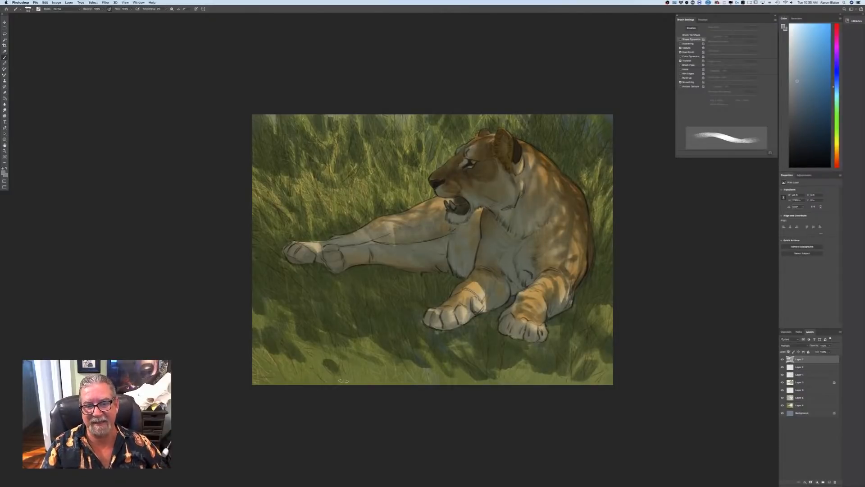
Shade the lit patches on the lioness's outstretched hind legs and check the overall light pattern at reduced size
{"action": "mouse_move", "coordinate": [398, 249]}
{"action": "left_mouse_down"}
{"action": "mouse_move", "coordinate": [367, 241]}
{"action": "mouse_move", "coordinate": [398, 249]}
{"action": "mouse_move", "coordinate": [344, 257]}
{"action": "mouse_move", "coordinate": [358, 245]}
{"action": "left_mouse_up"}
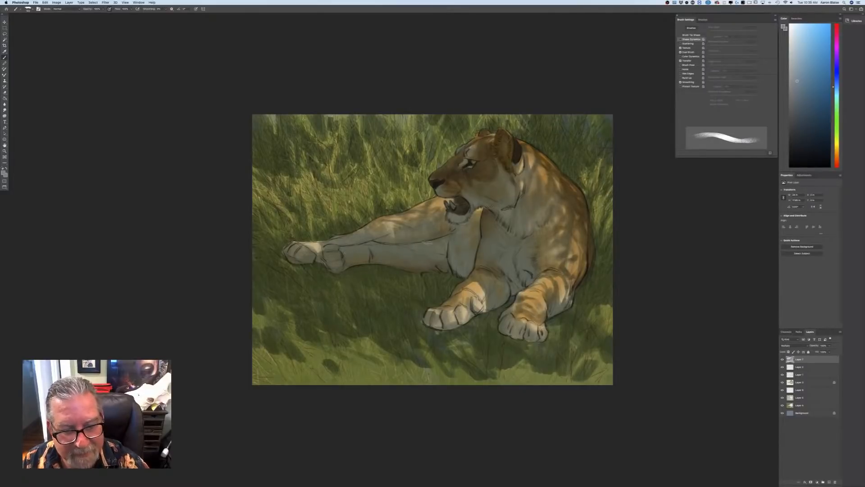
{"action": "left_click_drag", "start_coordinate": [395, 228], "coordinate": [386, 224]}
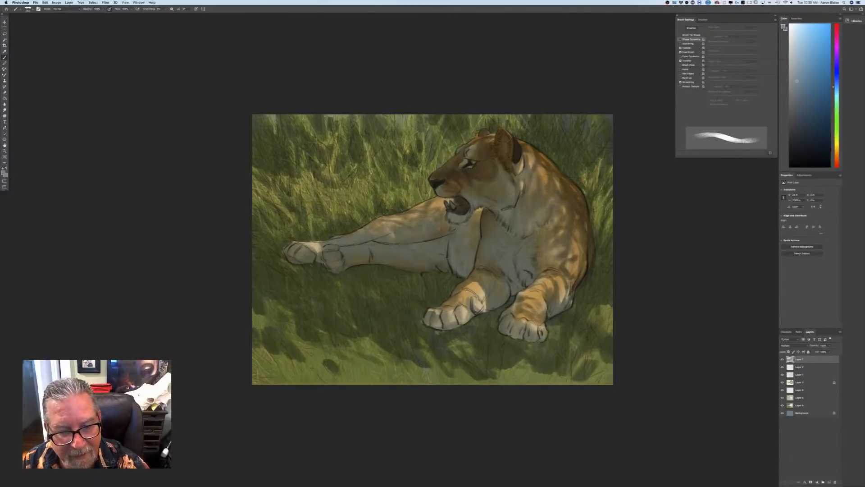
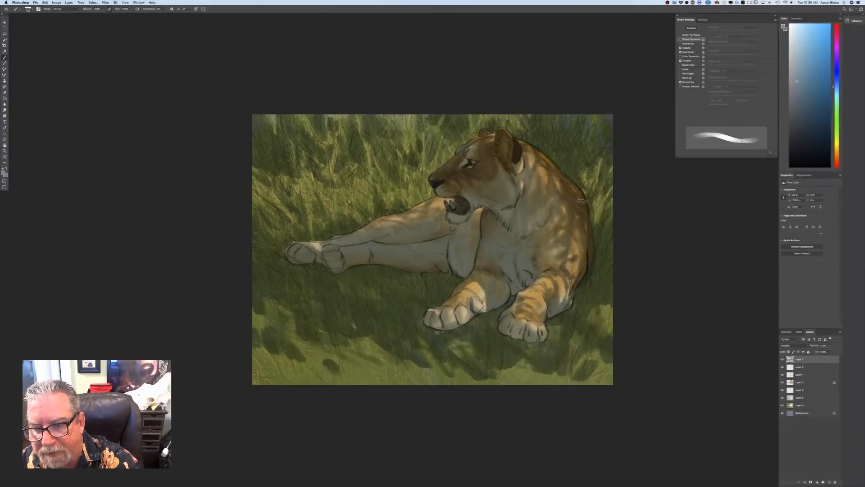
{"action": "key", "text": "super+minus"}
{"action": "key", "text": "super+minus"}
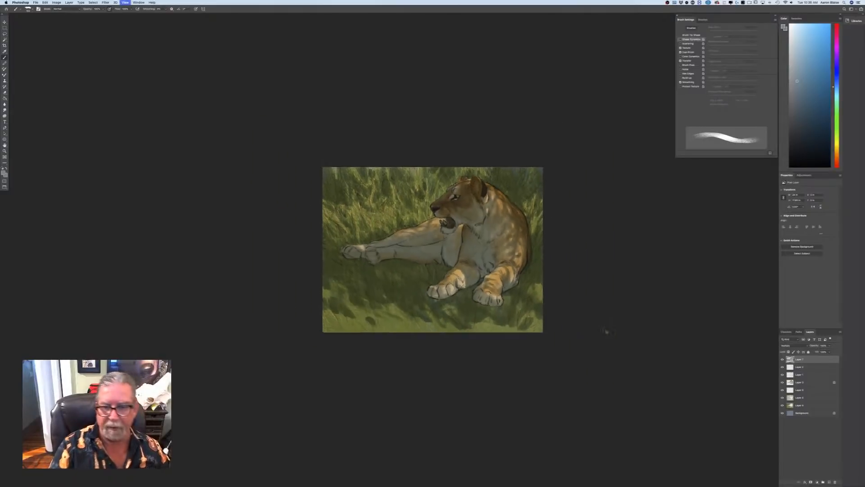
{"action": "key", "text": "super+plus"}
{"action": "key", "text": "super+plus"}
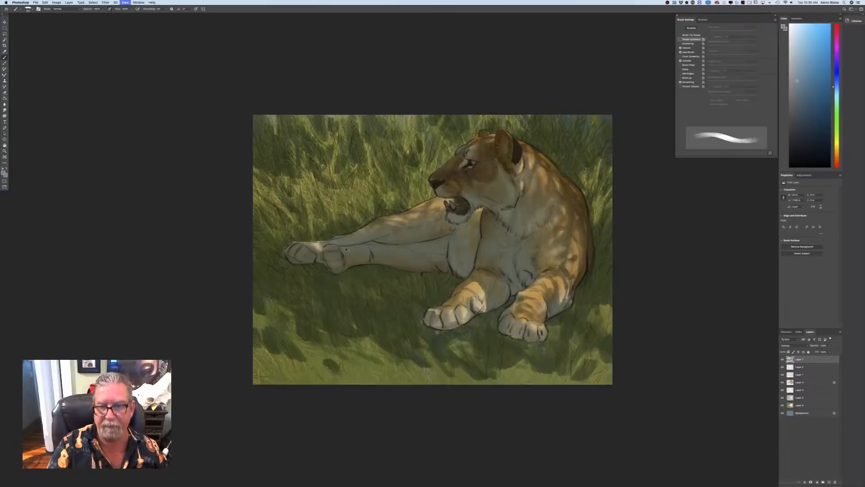
{"action": "key", "text": "super+minus"}
{"action": "key", "text": "super+equal"}
{"action": "key", "text": "super+equal"}
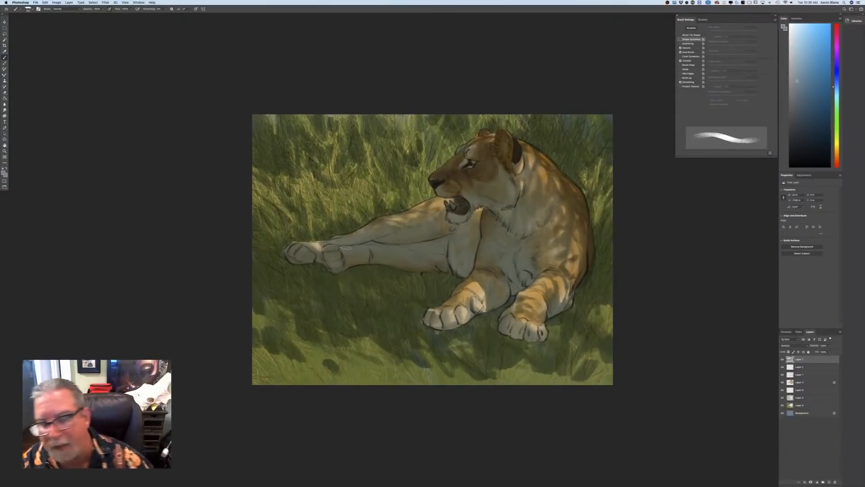
Add a new layer above the shadow layer and set its blending mode to Overlay
{"action": "left_click", "coordinate": [829, 482]}
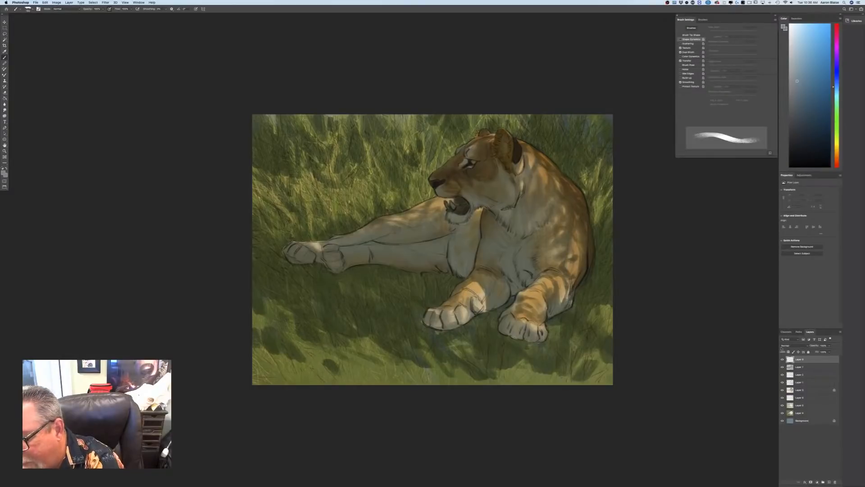
{"action": "left_click", "coordinate": [783, 346]}
{"action": "left_click", "coordinate": [779, 393]}
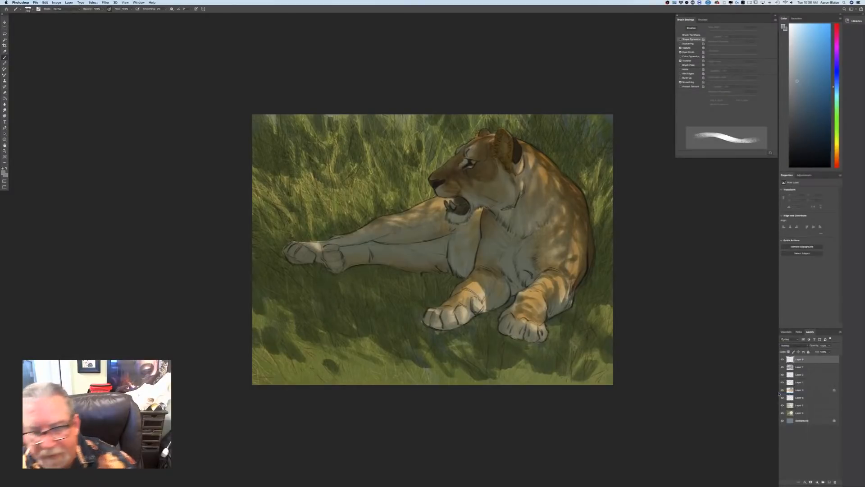
Set the foreground colour to a light, warm yellowish tan for painting sunlight
{"action": "left_click", "coordinate": [4, 173]}
{"action": "left_click", "coordinate": [135, 187]}
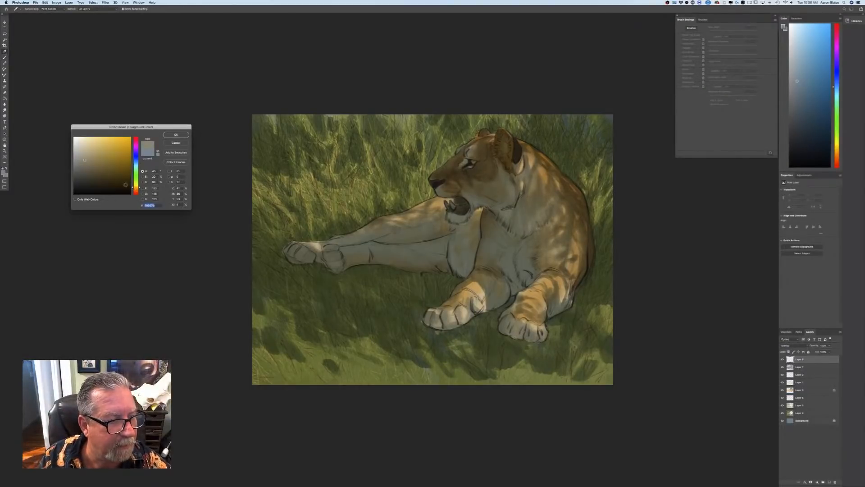
{"action": "left_click", "coordinate": [91, 150]}
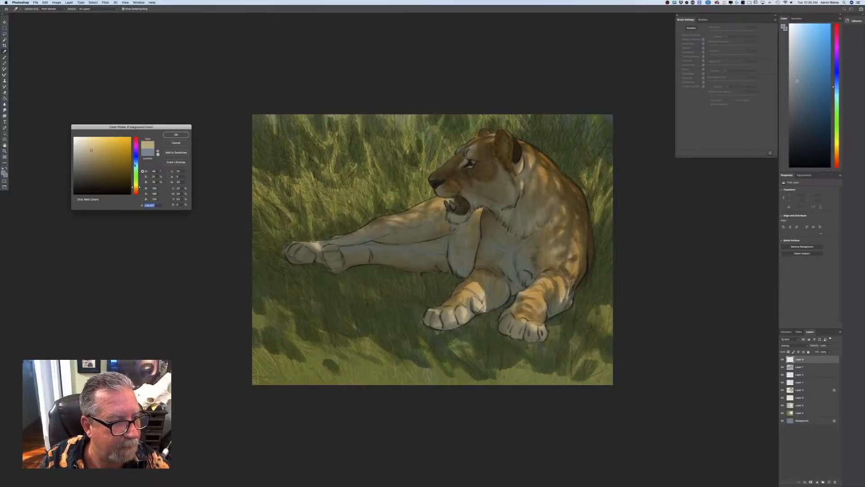
{"action": "left_click_drag", "start_coordinate": [135, 188], "coordinate": [135, 188]}
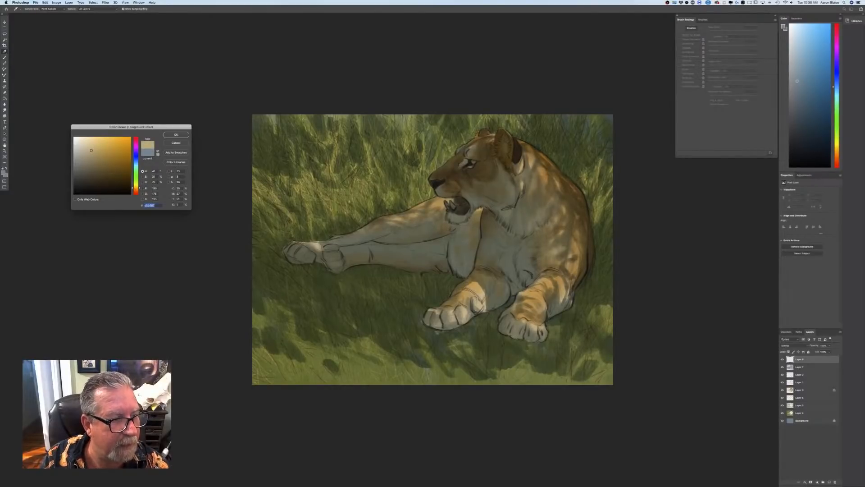
{"action": "left_click", "coordinate": [171, 135]}
Paint warm sunlight on the grass behind the lioness's back and above her head, and on the fur behind her ear
{"action": "mouse_move", "coordinate": [585, 182]}
{"action": "left_mouse_down"}
{"action": "mouse_move", "coordinate": [583, 199]}
{"action": "mouse_move", "coordinate": [575, 164]}
{"action": "left_mouse_up"}
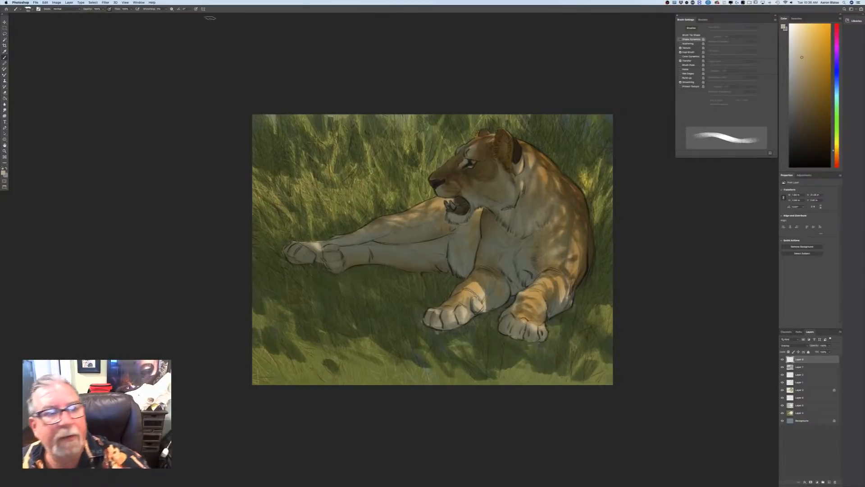
{"action": "mouse_move", "coordinate": [596, 194]}
{"action": "left_mouse_down"}
{"action": "mouse_move", "coordinate": [613, 202]}
{"action": "mouse_move", "coordinate": [608, 217]}
{"action": "left_mouse_up"}
{"action": "key", "text": "bracketleft"}
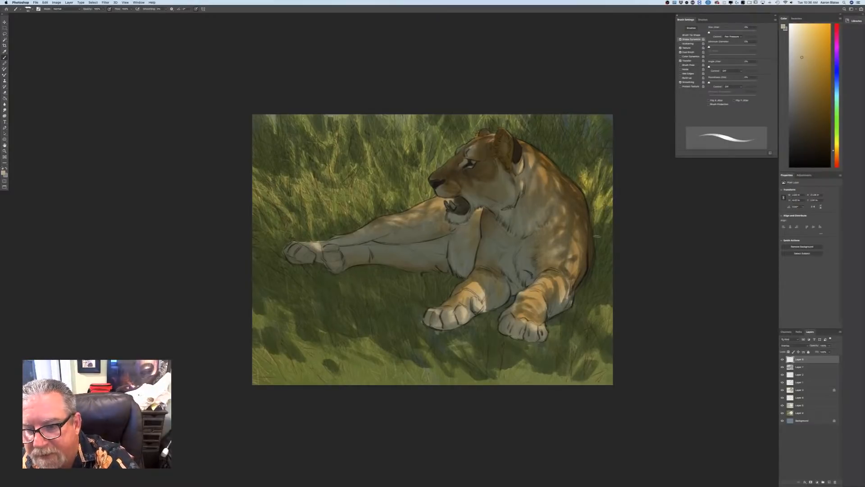
{"action": "left_click_drag", "start_coordinate": [527, 117], "coordinate": [522, 124]}
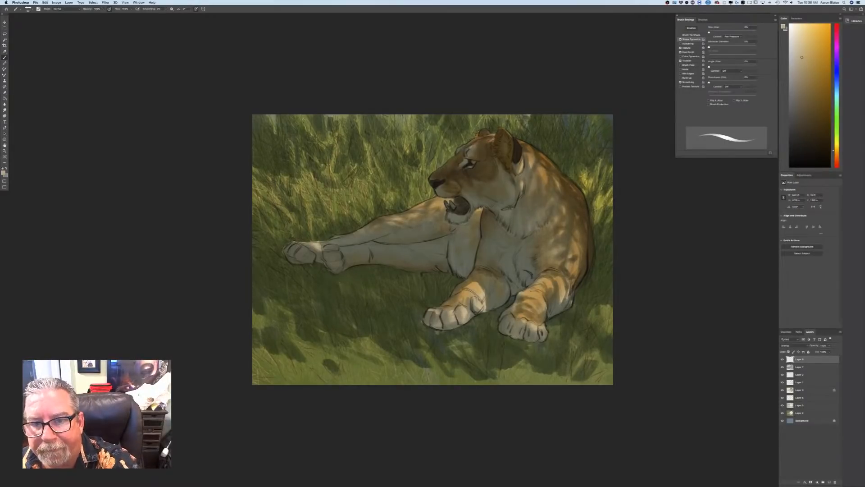
{"action": "left_click_drag", "start_coordinate": [523, 164], "coordinate": [515, 173]}
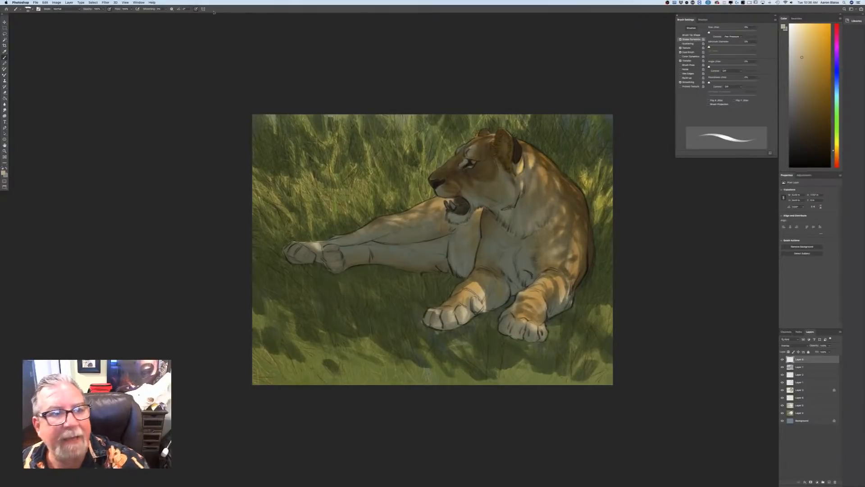
Turn off pressure-controlled brush size and brighten the dappled light spots on the lioness's neck, back and shoulder, varying the brush size
{"action": "left_click", "coordinate": [195, 9]}
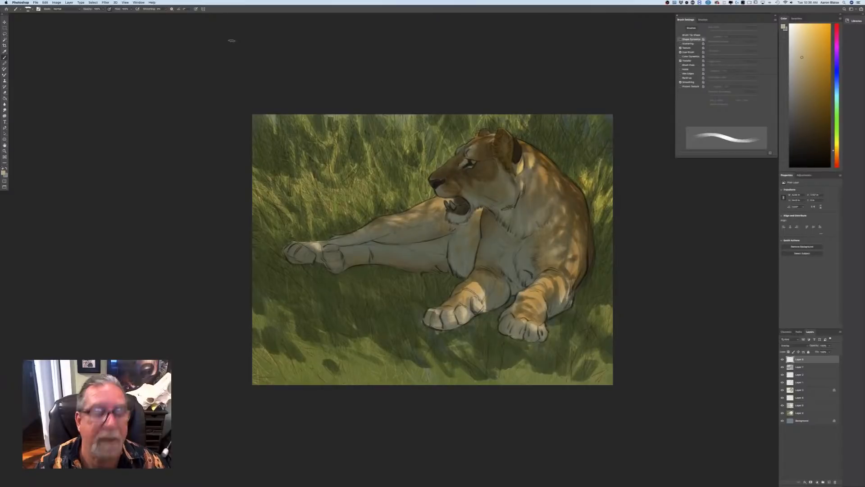
{"action": "key", "text": "]"}
{"action": "key", "text": "]"}
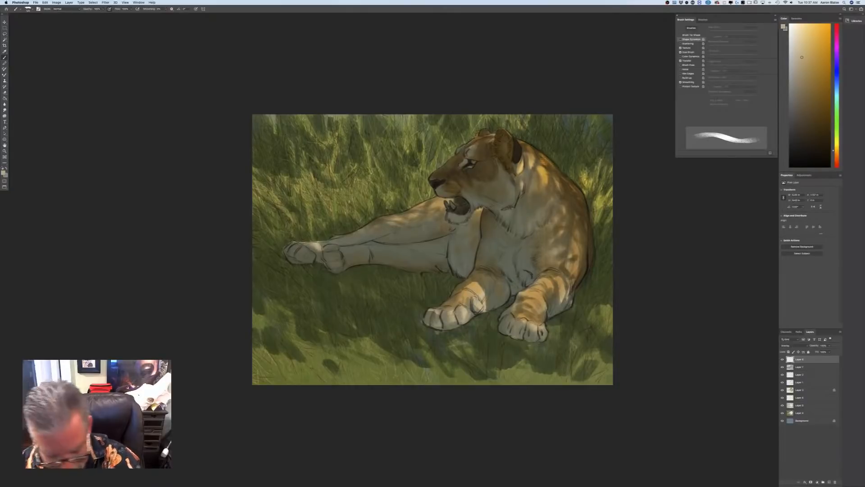
{"action": "key", "text": "]"}
{"action": "key", "text": "["}
{"action": "key", "text": "["}
{"action": "key", "text": "["}
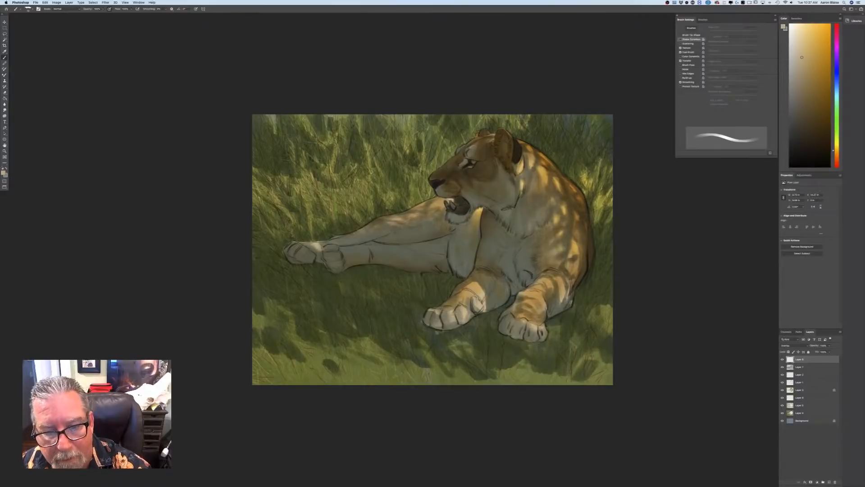
Paint warm highlights in the grass between the lioness's muzzle and hind legs, enabling Shape Dynamics for tapered blades and disabling it again
{"action": "left_click_drag", "start_coordinate": [443, 199], "coordinate": [430, 208]}
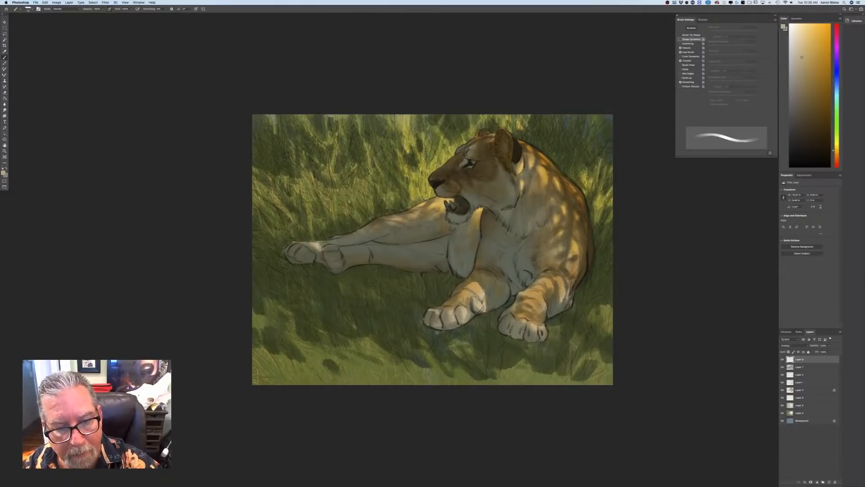
{"action": "mouse_move", "coordinate": [412, 208]}
{"action": "left_mouse_down"}
{"action": "mouse_move", "coordinate": [385, 174]}
{"action": "mouse_move", "coordinate": [377, 190]}
{"action": "left_mouse_up"}
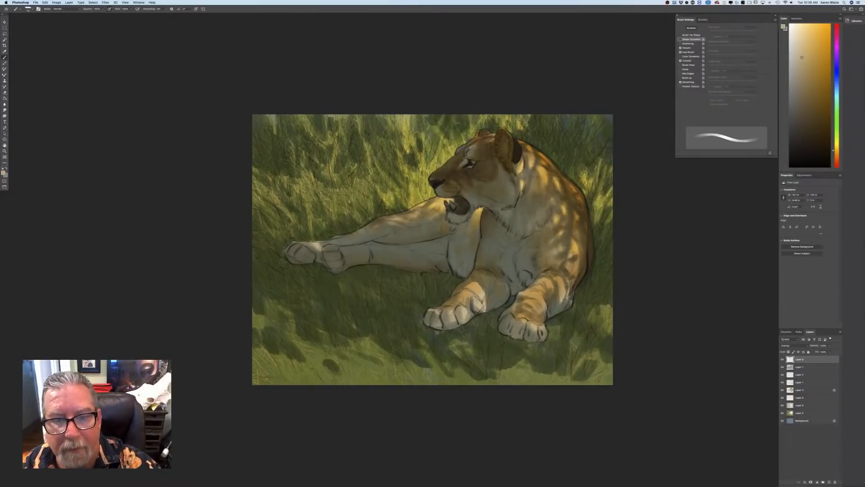
{"action": "left_click", "coordinate": [680, 39]}
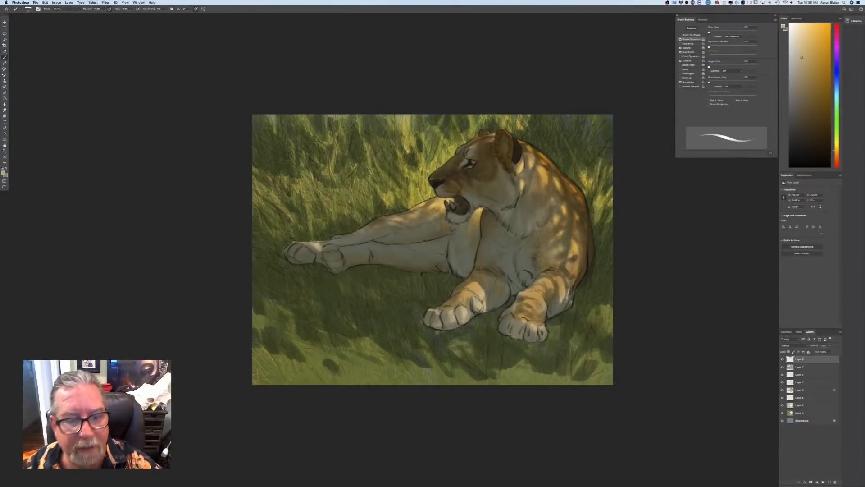
{"action": "left_click_drag", "start_coordinate": [372, 210], "coordinate": [365, 185]}
{"action": "left_click_drag", "start_coordinate": [368, 201], "coordinate": [368, 173]}
{"action": "left_click_drag", "start_coordinate": [377, 184], "coordinate": [367, 164]}
{"action": "left_click_drag", "start_coordinate": [354, 196], "coordinate": [350, 188]}
{"action": "mouse_move", "coordinate": [351, 199]}
{"action": "left_mouse_down"}
{"action": "mouse_move", "coordinate": [341, 184]}
{"action": "mouse_move", "coordinate": [353, 197]}
{"action": "mouse_move", "coordinate": [356, 186]}
{"action": "left_mouse_up"}
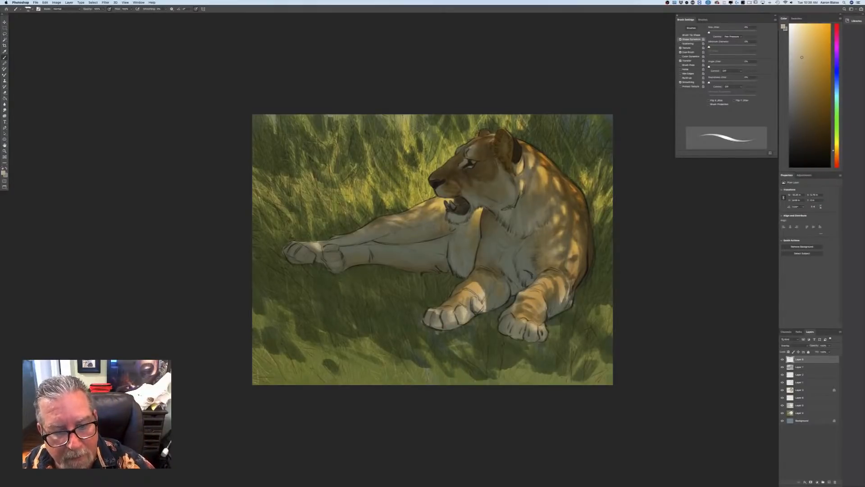
{"action": "left_click", "coordinate": [195, 8]}
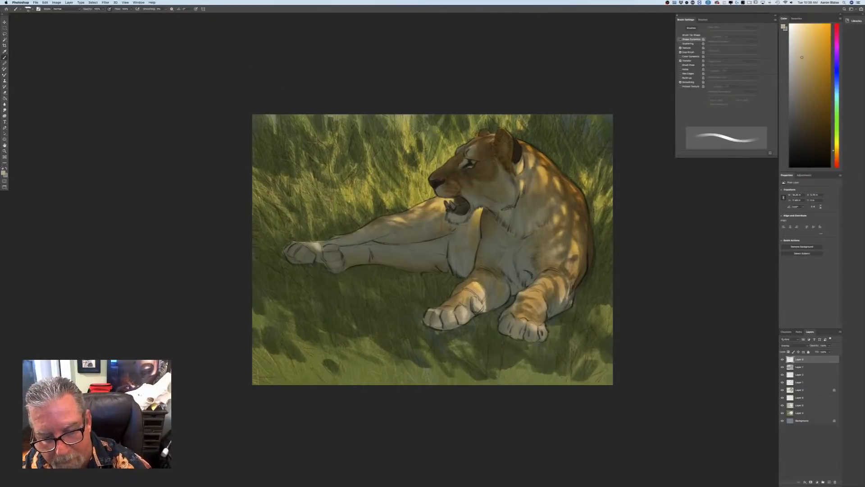
Brighten the dappled light on the lioness's shoulder, hind paw and the top of her hind leg
{"action": "mouse_move", "coordinate": [557, 278]}
{"action": "left_mouse_down"}
{"action": "mouse_move", "coordinate": [563, 291]}
{"action": "mouse_move", "coordinate": [577, 268]}
{"action": "mouse_move", "coordinate": [575, 275]}
{"action": "mouse_move", "coordinate": [557, 254]}
{"action": "left_mouse_up"}
{"action": "left_click_drag", "start_coordinate": [558, 247], "coordinate": [556, 266]}
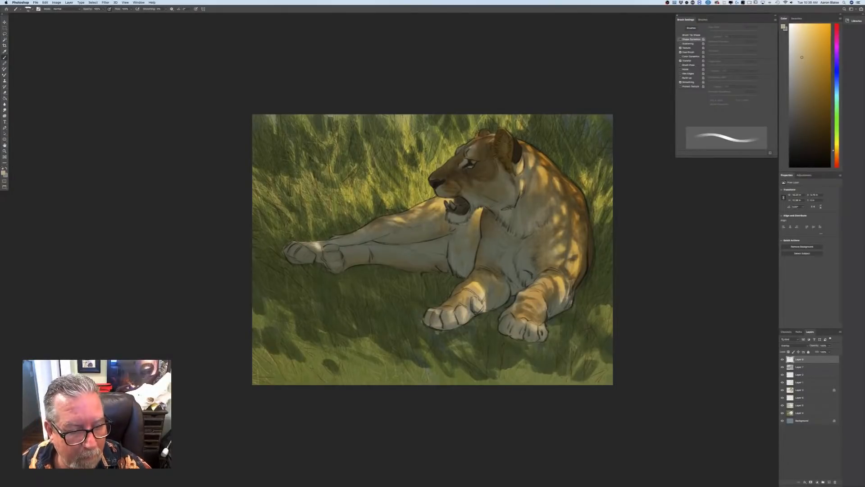
{"action": "left_click_drag", "start_coordinate": [311, 244], "coordinate": [301, 242]}
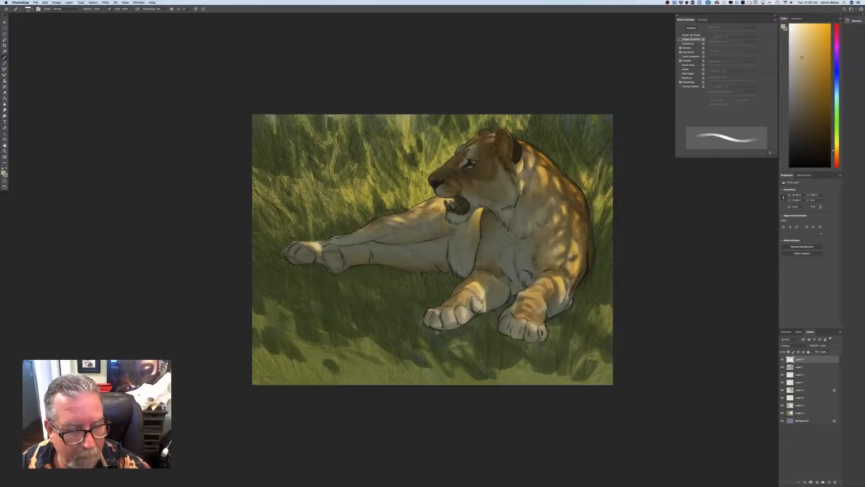
{"action": "left_click_drag", "start_coordinate": [379, 225], "coordinate": [414, 216]}
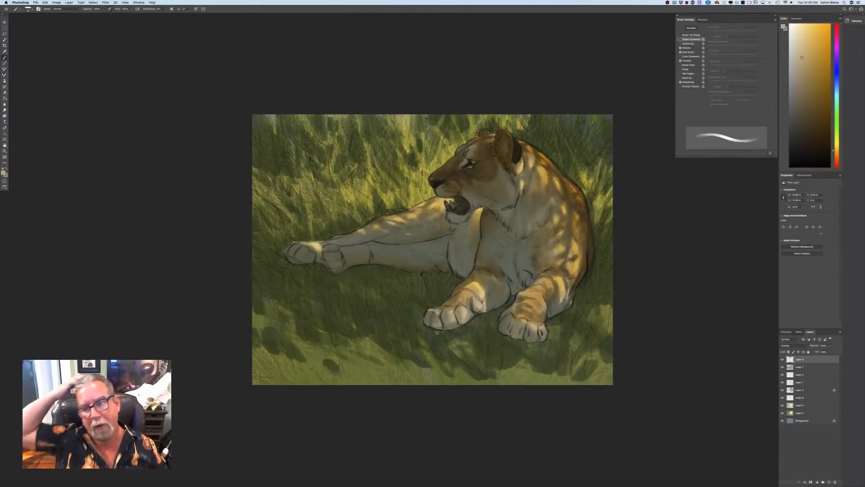
Add warm highlights to the grass blades behind the hind paws and to the sunlit bands on both front legs
{"action": "left_click_drag", "start_coordinate": [310, 201], "coordinate": [306, 174]}
{"action": "mouse_move", "coordinate": [322, 191]}
{"action": "left_mouse_down"}
{"action": "mouse_move", "coordinate": [317, 171]}
{"action": "mouse_move", "coordinate": [332, 165]}
{"action": "left_mouse_up"}
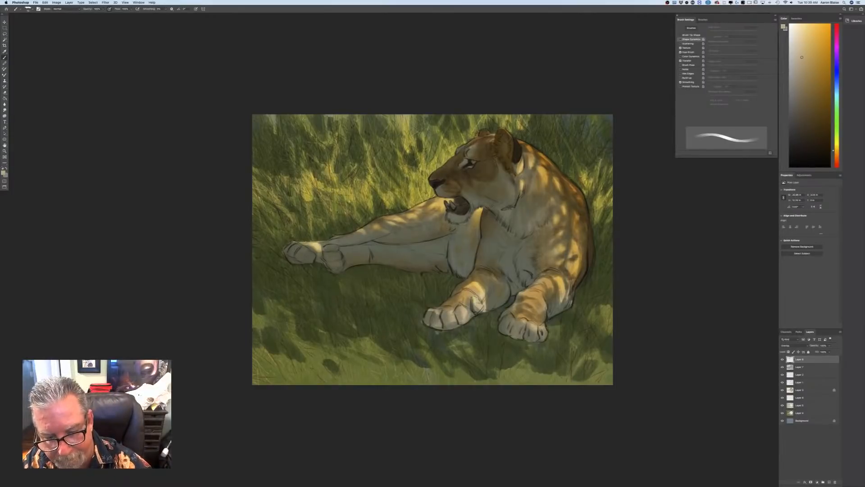
{"action": "mouse_move", "coordinate": [460, 305]}
{"action": "left_mouse_down"}
{"action": "mouse_move", "coordinate": [466, 317]}
{"action": "mouse_move", "coordinate": [453, 320]}
{"action": "mouse_move", "coordinate": [472, 293]}
{"action": "left_mouse_up"}
{"action": "left_click_drag", "start_coordinate": [462, 295], "coordinate": [471, 290]}
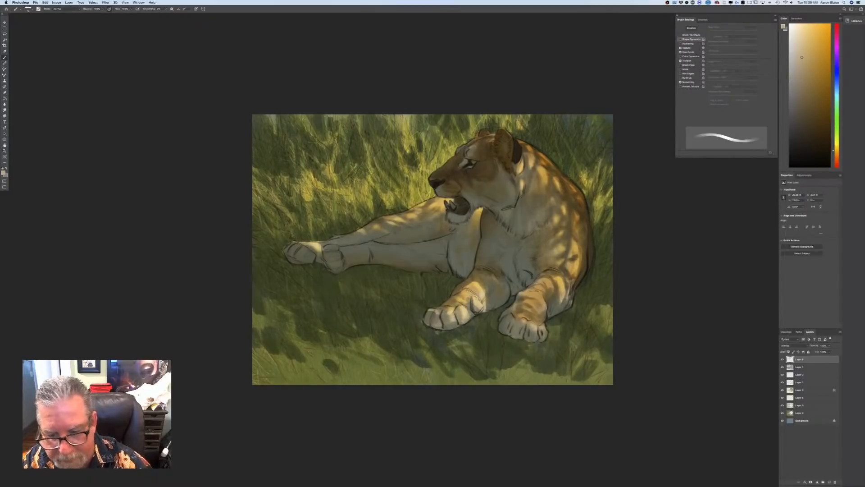
{"action": "mouse_move", "coordinate": [536, 299]}
{"action": "left_mouse_down"}
{"action": "mouse_move", "coordinate": [553, 282]}
{"action": "mouse_move", "coordinate": [534, 307]}
{"action": "left_mouse_up"}
{"action": "mouse_move", "coordinate": [523, 313]}
{"action": "left_mouse_down"}
{"action": "mouse_move", "coordinate": [531, 307]}
{"action": "mouse_move", "coordinate": [537, 326]}
{"action": "mouse_move", "coordinate": [522, 320]}
{"action": "mouse_move", "coordinate": [524, 311]}
{"action": "left_mouse_up"}
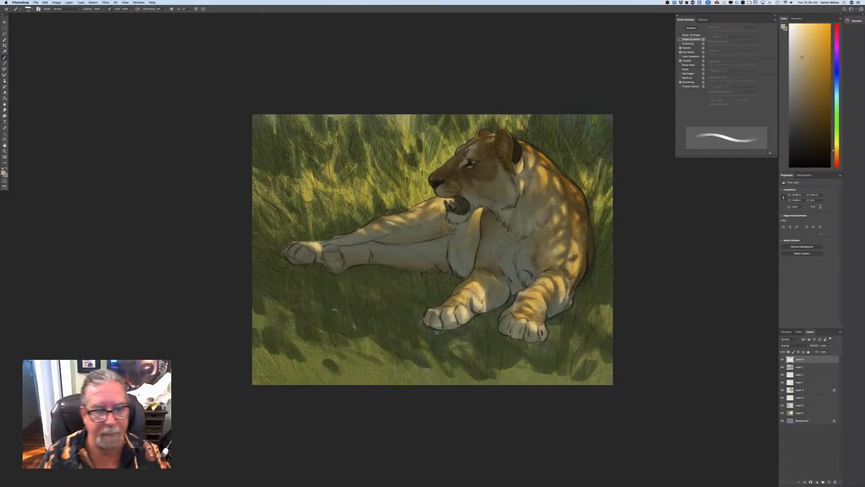
Paint warm sunlit blades across the grass behind the hind legs, from the picture's left edge up toward its upper edge
{"action": "mouse_move", "coordinate": [253, 190]}
{"action": "left_mouse_down"}
{"action": "mouse_move", "coordinate": [257, 178]}
{"action": "mouse_move", "coordinate": [281, 182]}
{"action": "mouse_move", "coordinate": [288, 163]}
{"action": "left_mouse_up"}
{"action": "left_click_drag", "start_coordinate": [291, 197], "coordinate": [300, 178]}
{"action": "mouse_move", "coordinate": [305, 219]}
{"action": "left_mouse_down"}
{"action": "mouse_move", "coordinate": [309, 200]}
{"action": "mouse_move", "coordinate": [310, 210]}
{"action": "mouse_move", "coordinate": [337, 194]}
{"action": "mouse_move", "coordinate": [355, 207]}
{"action": "left_mouse_up"}
{"action": "mouse_move", "coordinate": [345, 219]}
{"action": "left_mouse_down"}
{"action": "mouse_move", "coordinate": [358, 207]}
{"action": "mouse_move", "coordinate": [346, 201]}
{"action": "left_mouse_up"}
{"action": "mouse_move", "coordinate": [343, 223]}
{"action": "left_mouse_down"}
{"action": "mouse_move", "coordinate": [349, 218]}
{"action": "mouse_move", "coordinate": [329, 223]}
{"action": "left_mouse_up"}
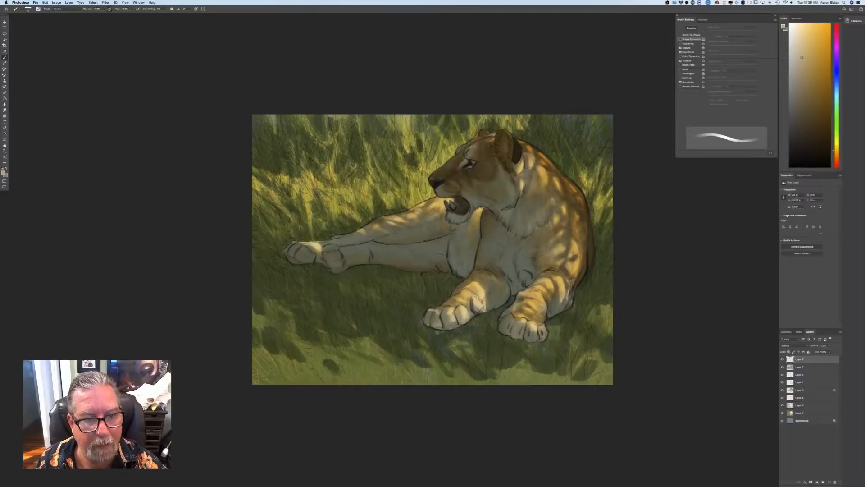
{"action": "left_click_drag", "start_coordinate": [321, 171], "coordinate": [320, 150]}
{"action": "left_click_drag", "start_coordinate": [337, 169], "coordinate": [320, 129]}
{"action": "left_click_drag", "start_coordinate": [323, 152], "coordinate": [315, 131]}
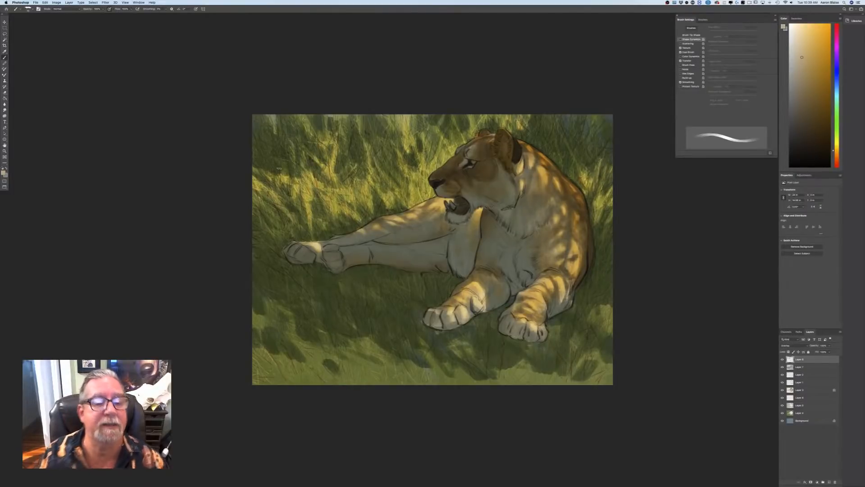
Enlarge the brush and paint sunlight patches in the grass at the picture's left edge and in the shaded foreground below the hind paws
{"action": "key", "text": "bracketright"}
{"action": "key", "text": "bracketright"}
{"action": "key", "text": "bracketright"}
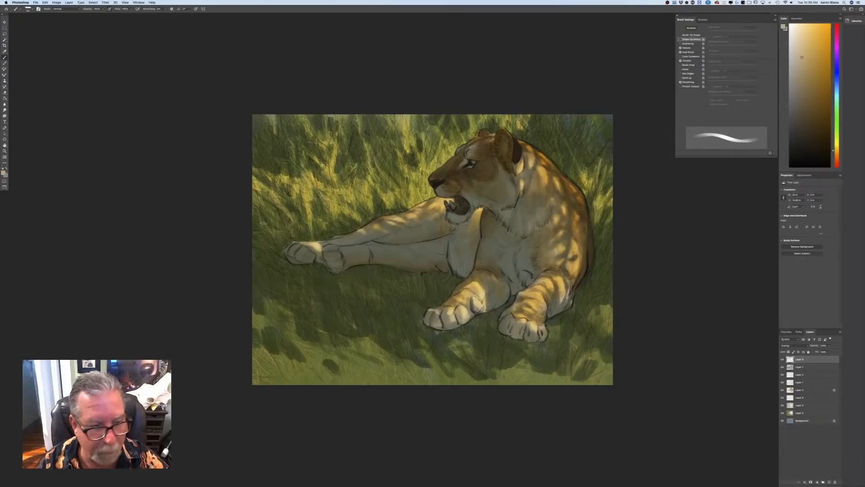
{"action": "left_click_drag", "start_coordinate": [269, 233], "coordinate": [259, 203]}
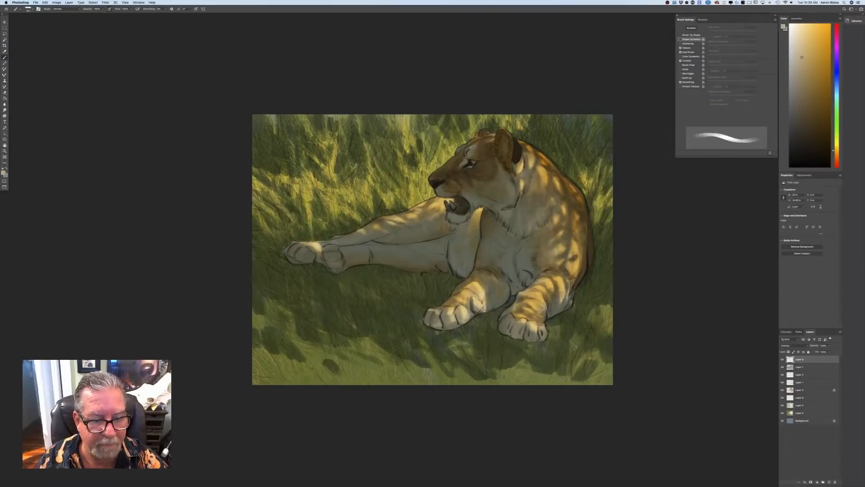
{"action": "left_click_drag", "start_coordinate": [344, 293], "coordinate": [338, 281]}
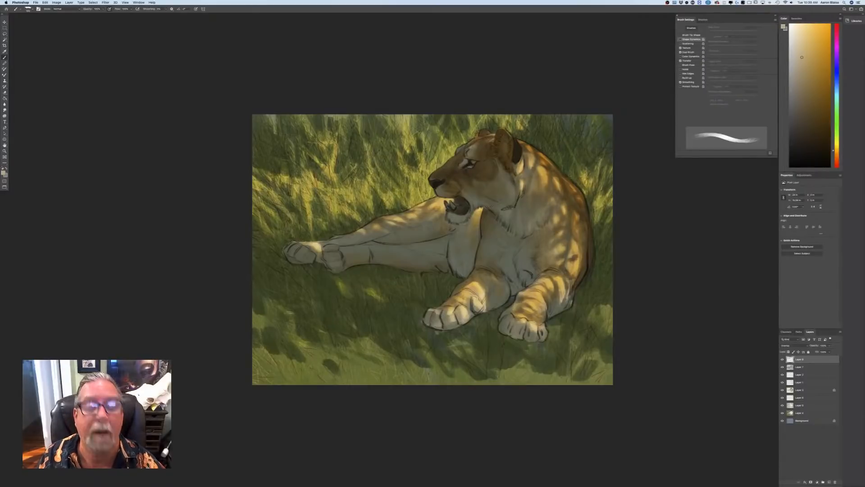
{"action": "left_click_drag", "start_coordinate": [291, 313], "coordinate": [286, 333]}
{"action": "left_click_drag", "start_coordinate": [267, 300], "coordinate": [275, 311]}
{"action": "left_click_drag", "start_coordinate": [318, 342], "coordinate": [352, 369]}
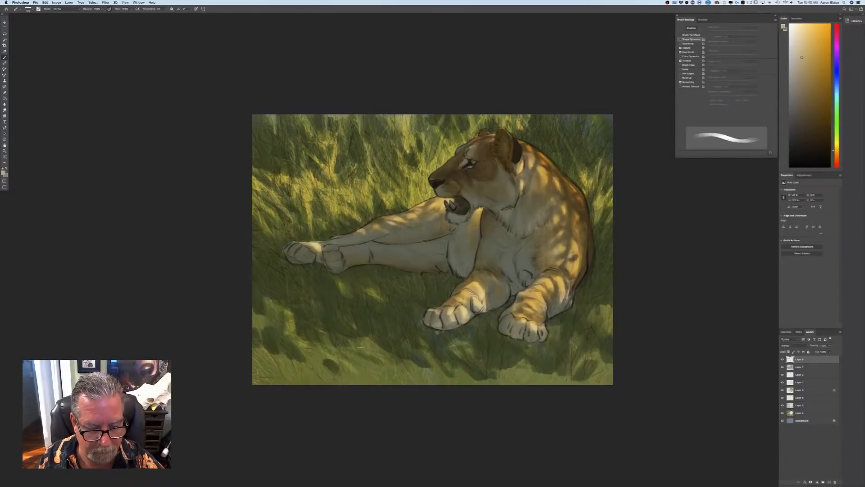
Paint warm patches of sunlight in the central foreground grass, between the nearer front paw and the picture's lower edge
{"action": "mouse_move", "coordinate": [371, 338]}
{"action": "left_mouse_down"}
{"action": "mouse_move", "coordinate": [362, 359]}
{"action": "mouse_move", "coordinate": [406, 361]}
{"action": "mouse_move", "coordinate": [412, 377]}
{"action": "mouse_move", "coordinate": [391, 382]}
{"action": "left_mouse_up"}
{"action": "mouse_move", "coordinate": [385, 354]}
{"action": "left_mouse_down"}
{"action": "mouse_move", "coordinate": [374, 383]}
{"action": "mouse_move", "coordinate": [357, 374]}
{"action": "mouse_move", "coordinate": [382, 385]}
{"action": "left_mouse_up"}
{"action": "left_click_drag", "start_coordinate": [356, 358], "coordinate": [363, 363]}
{"action": "left_click_drag", "start_coordinate": [343, 324], "coordinate": [358, 331]}
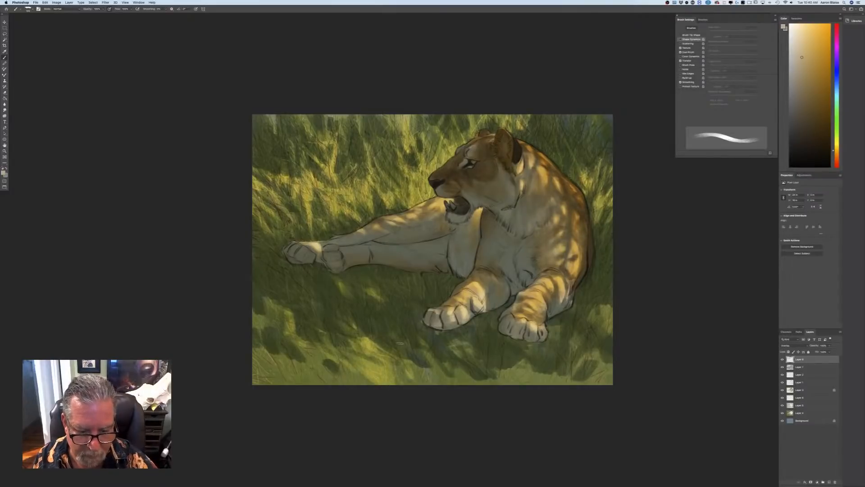
{"action": "mouse_move", "coordinate": [417, 348]}
{"action": "left_mouse_down"}
{"action": "mouse_move", "coordinate": [436, 360]}
{"action": "mouse_move", "coordinate": [430, 356]}
{"action": "left_mouse_up"}
{"action": "mouse_move", "coordinate": [406, 330]}
{"action": "left_mouse_down"}
{"action": "mouse_move", "coordinate": [420, 355]}
{"action": "mouse_move", "coordinate": [407, 341]}
{"action": "left_mouse_up"}
{"action": "mouse_move", "coordinate": [413, 354]}
{"action": "left_mouse_down"}
{"action": "mouse_move", "coordinate": [395, 338]}
{"action": "mouse_move", "coordinate": [396, 345]}
{"action": "left_mouse_up"}
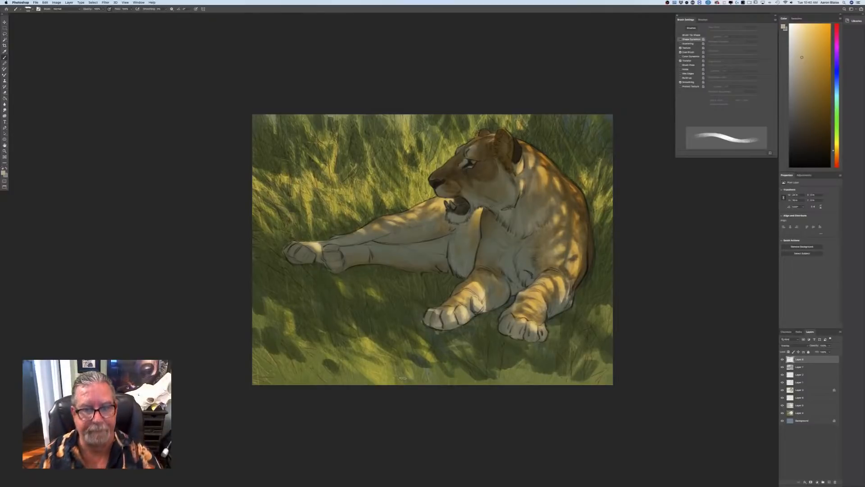
Brighten the foreground grass in the painting's lower-left corner and below the front paws toward the right edge
{"action": "left_click_drag", "start_coordinate": [297, 349], "coordinate": [288, 370]}
{"action": "left_click_drag", "start_coordinate": [264, 338], "coordinate": [252, 366]}
{"action": "mouse_move", "coordinate": [253, 311]}
{"action": "left_mouse_down"}
{"action": "mouse_move", "coordinate": [275, 322]}
{"action": "mouse_move", "coordinate": [273, 305]}
{"action": "left_mouse_up"}
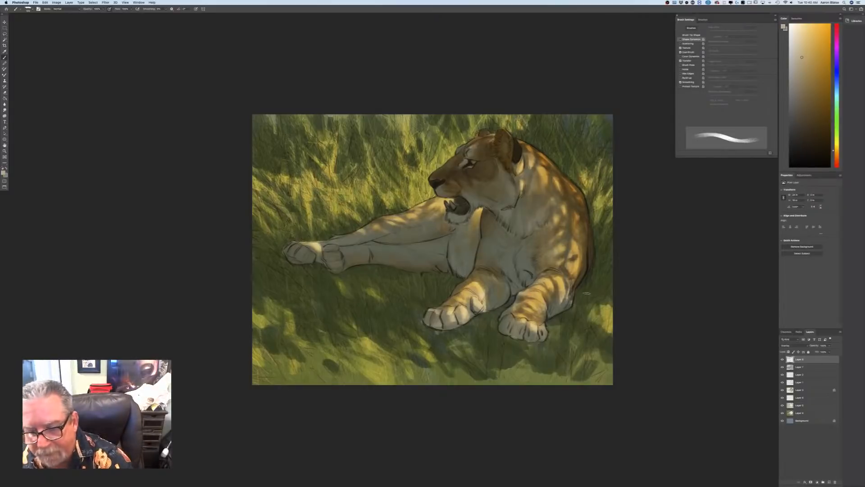
{"action": "mouse_move", "coordinate": [599, 357]}
{"action": "left_mouse_down"}
{"action": "mouse_move", "coordinate": [580, 337]}
{"action": "mouse_move", "coordinate": [569, 340]}
{"action": "mouse_move", "coordinate": [585, 380]}
{"action": "mouse_move", "coordinate": [608, 358]}
{"action": "mouse_move", "coordinate": [607, 382]}
{"action": "mouse_move", "coordinate": [558, 369]}
{"action": "mouse_move", "coordinate": [545, 378]}
{"action": "mouse_move", "coordinate": [521, 354]}
{"action": "mouse_move", "coordinate": [481, 364]}
{"action": "mouse_move", "coordinate": [487, 370]}
{"action": "mouse_move", "coordinate": [448, 340]}
{"action": "mouse_move", "coordinate": [465, 351]}
{"action": "mouse_move", "coordinate": [473, 337]}
{"action": "left_mouse_up"}
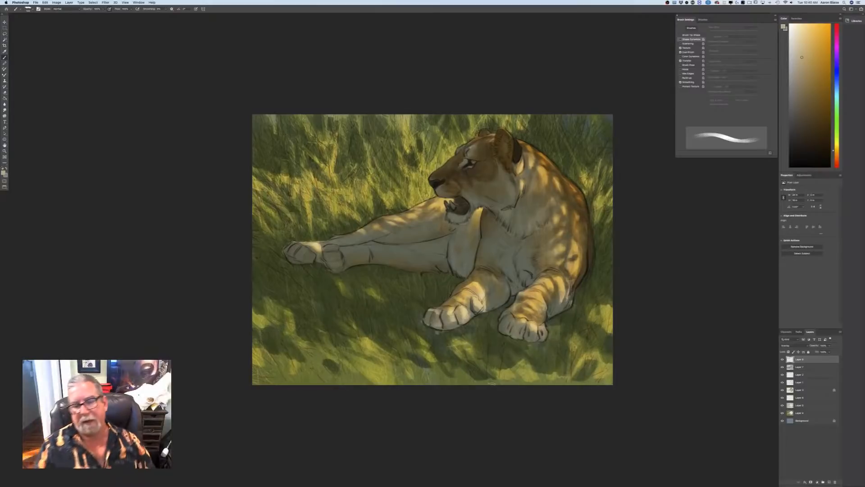
Brighten the grass along the painting's whole lower edge and touch up the sunlit blades behind the hind paws
{"action": "mouse_move", "coordinate": [432, 364]}
{"action": "left_mouse_down"}
{"action": "mouse_move", "coordinate": [433, 383]}
{"action": "mouse_move", "coordinate": [446, 365]}
{"action": "mouse_move", "coordinate": [483, 368]}
{"action": "left_mouse_up"}
{"action": "mouse_move", "coordinate": [404, 383]}
{"action": "left_mouse_down"}
{"action": "mouse_move", "coordinate": [412, 370]}
{"action": "mouse_move", "coordinate": [423, 373]}
{"action": "left_mouse_up"}
{"action": "mouse_move", "coordinate": [327, 369]}
{"action": "left_mouse_down"}
{"action": "mouse_move", "coordinate": [333, 364]}
{"action": "mouse_move", "coordinate": [320, 355]}
{"action": "mouse_move", "coordinate": [354, 372]}
{"action": "left_mouse_up"}
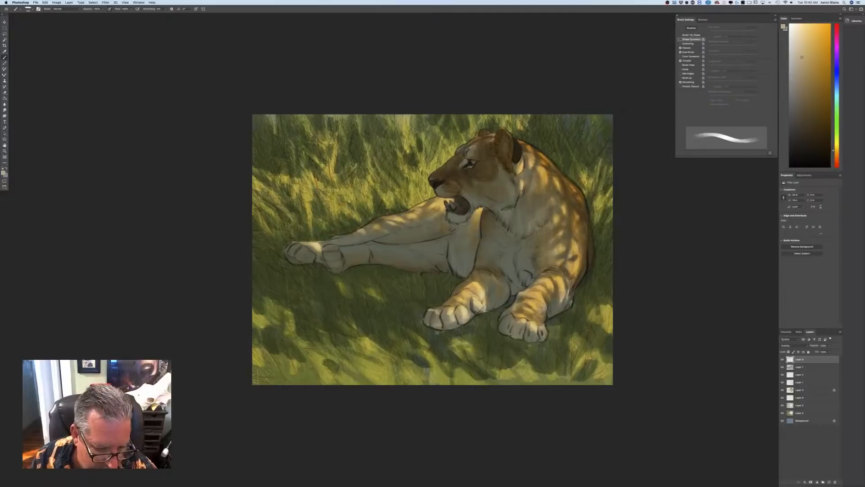
{"action": "mouse_move", "coordinate": [302, 382]}
{"action": "left_mouse_down"}
{"action": "mouse_move", "coordinate": [312, 373]}
{"action": "mouse_move", "coordinate": [270, 359]}
{"action": "mouse_move", "coordinate": [274, 343]}
{"action": "left_mouse_up"}
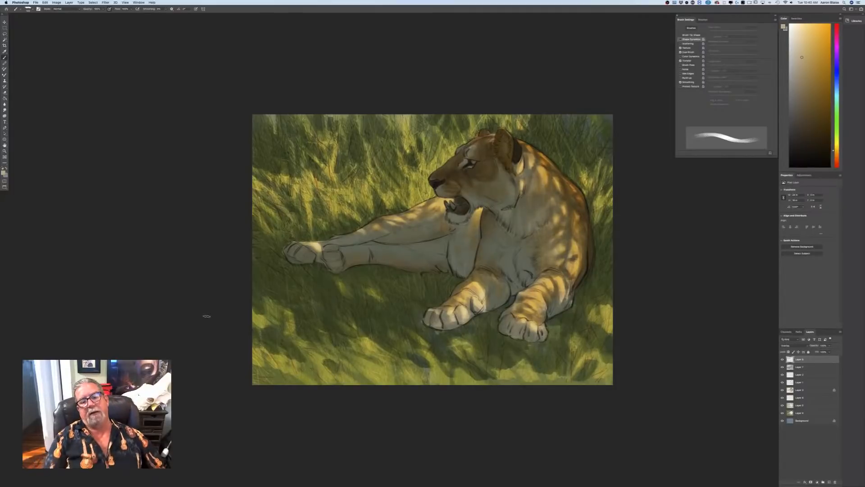
{"action": "mouse_move", "coordinate": [278, 383]}
{"action": "left_mouse_down"}
{"action": "mouse_move", "coordinate": [253, 364]}
{"action": "mouse_move", "coordinate": [294, 371]}
{"action": "left_mouse_up"}
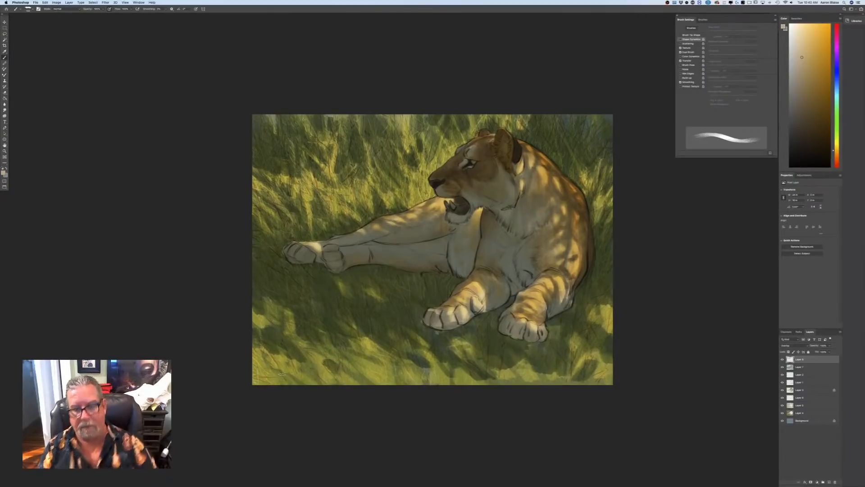
{"action": "mouse_move", "coordinate": [547, 383]}
{"action": "left_mouse_down"}
{"action": "mouse_move", "coordinate": [534, 362]}
{"action": "mouse_move", "coordinate": [568, 373]}
{"action": "mouse_move", "coordinate": [587, 366]}
{"action": "left_mouse_up"}
{"action": "mouse_move", "coordinate": [610, 384]}
{"action": "left_mouse_down"}
{"action": "mouse_move", "coordinate": [592, 367]}
{"action": "mouse_move", "coordinate": [607, 369]}
{"action": "left_mouse_up"}
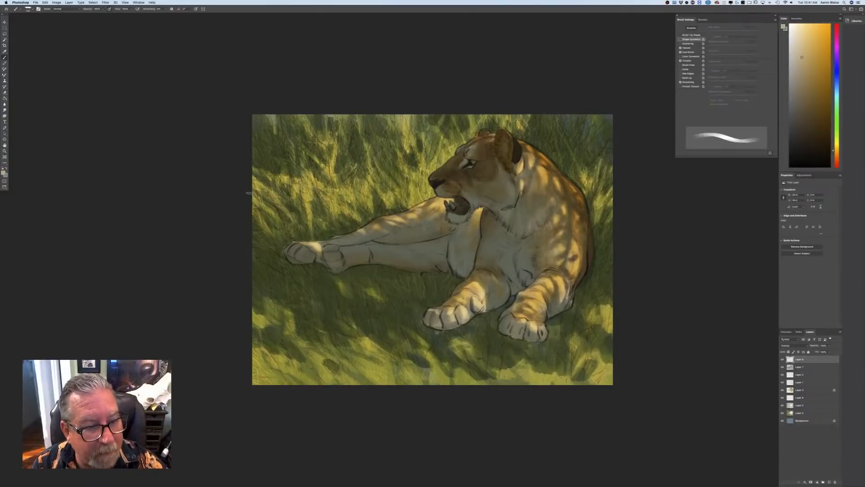
{"action": "left_click_drag", "start_coordinate": [267, 199], "coordinate": [288, 212]}
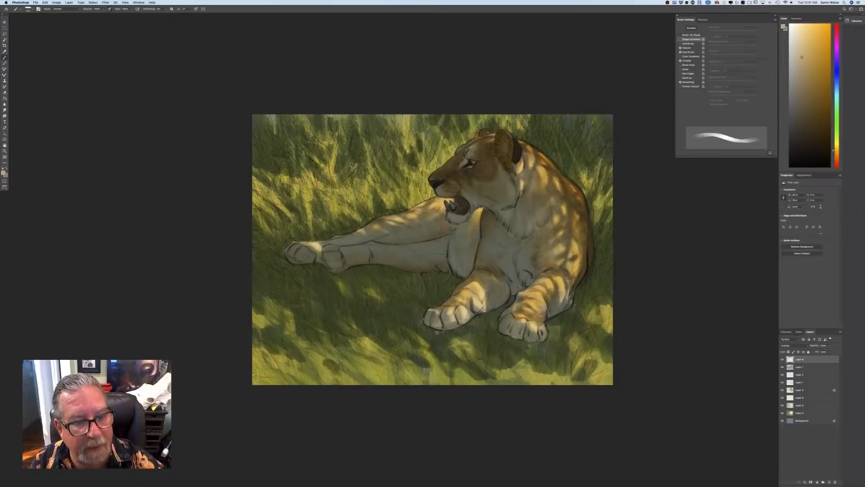
{"action": "left_click_drag", "start_coordinate": [323, 221], "coordinate": [328, 223]}
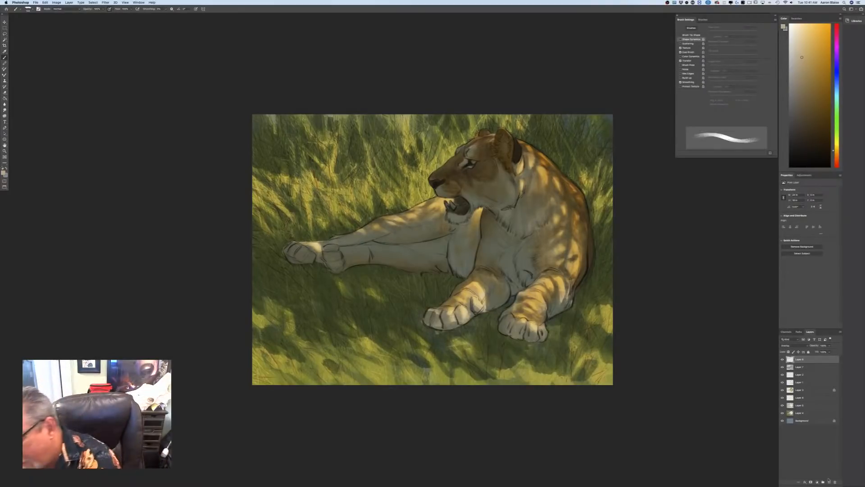
Add a new top layer in Multiply mode and set the foreground colour to a muted mid grey-brown for shadows
{"action": "left_click", "coordinate": [793, 345]}
{"action": "left_click", "coordinate": [783, 357]}
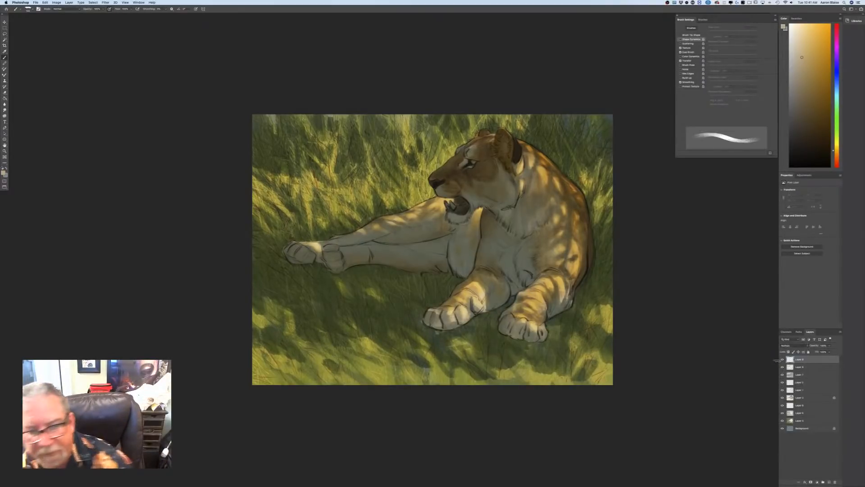
{"action": "left_click", "coordinate": [4, 173]}
{"action": "left_click", "coordinate": [84, 162]}
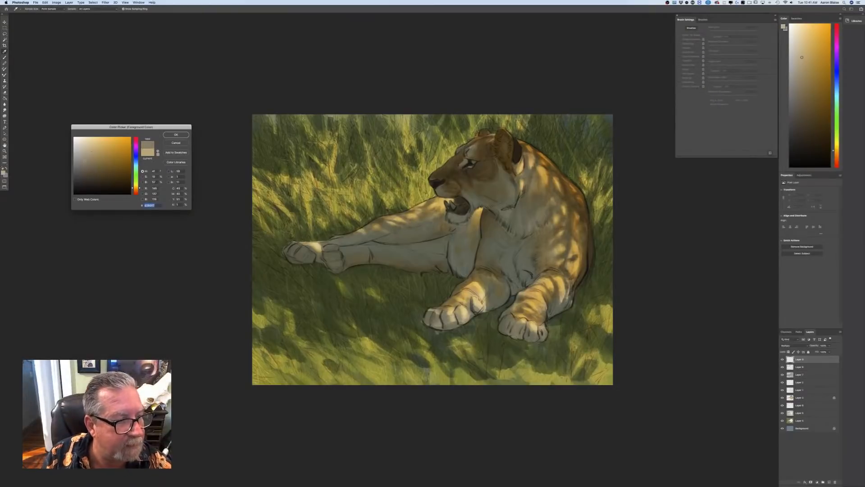
{"action": "left_click", "coordinate": [175, 135]}
Reduce the brush size, shade the chest below the lioness's jaw, and turn off pressure-controlled brush size
{"action": "key", "text": "bracketleft"}
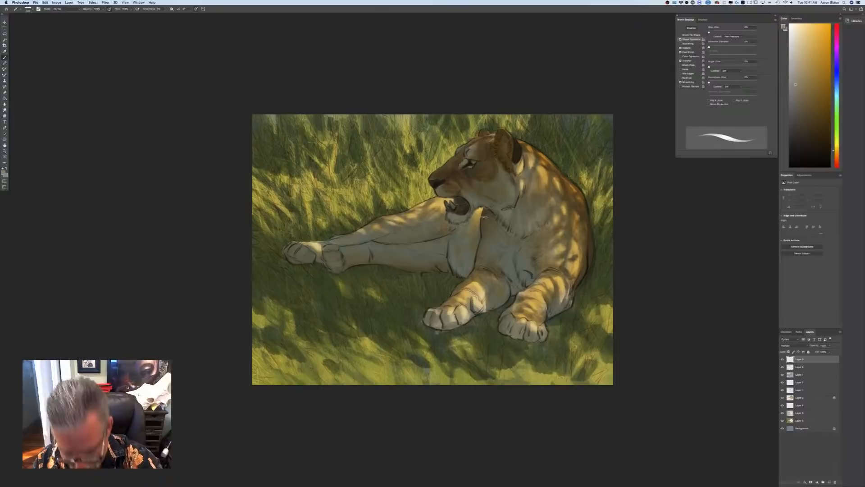
{"action": "key", "text": "bracketleft"}
{"action": "key", "text": "bracketleft"}
{"action": "key", "text": "bracketleft"}
{"action": "key", "text": "bracketleft"}
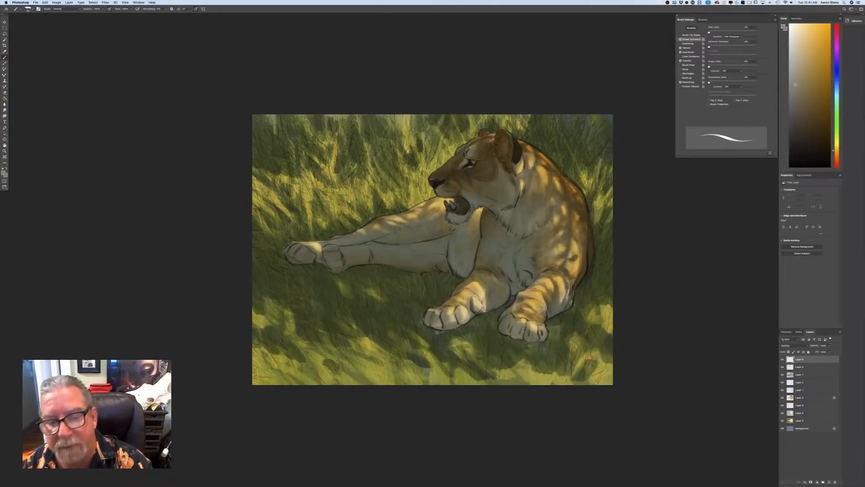
{"action": "left_click_drag", "start_coordinate": [483, 209], "coordinate": [481, 222]}
{"action": "left_click", "coordinate": [195, 9]}
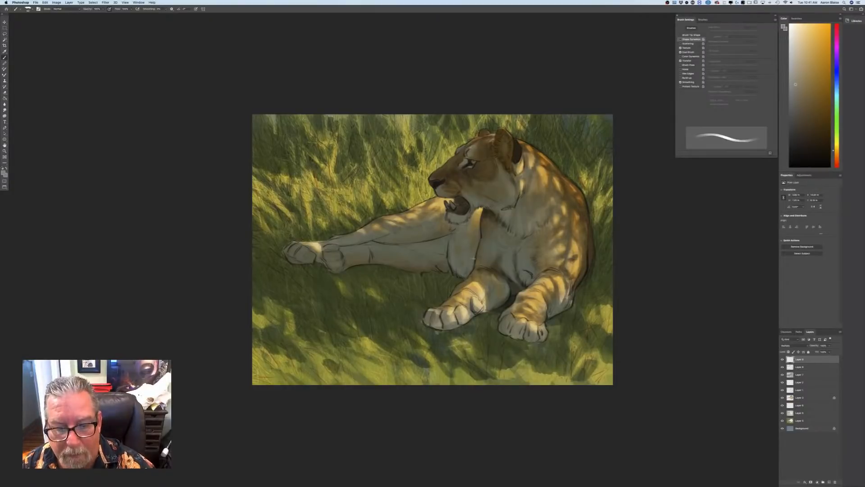
Shade the lioness's underside beside the chest and the fold between her two hind legs, using a smaller brush for the fold
{"action": "mouse_move", "coordinate": [467, 274]}
{"action": "left_mouse_down"}
{"action": "mouse_move", "coordinate": [474, 262]}
{"action": "mouse_move", "coordinate": [461, 276]}
{"action": "mouse_move", "coordinate": [465, 257]}
{"action": "left_mouse_up"}
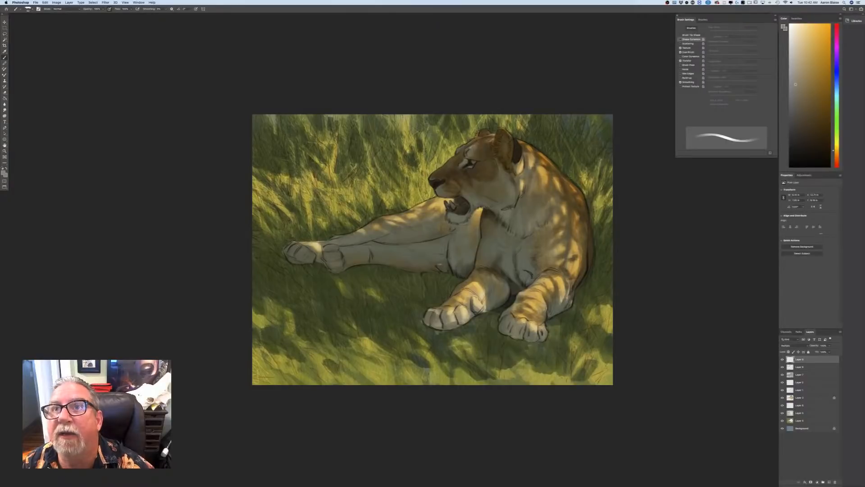
{"action": "mouse_move", "coordinate": [452, 275]}
{"action": "left_mouse_down"}
{"action": "mouse_move", "coordinate": [447, 247]}
{"action": "mouse_move", "coordinate": [436, 265]}
{"action": "left_mouse_up"}
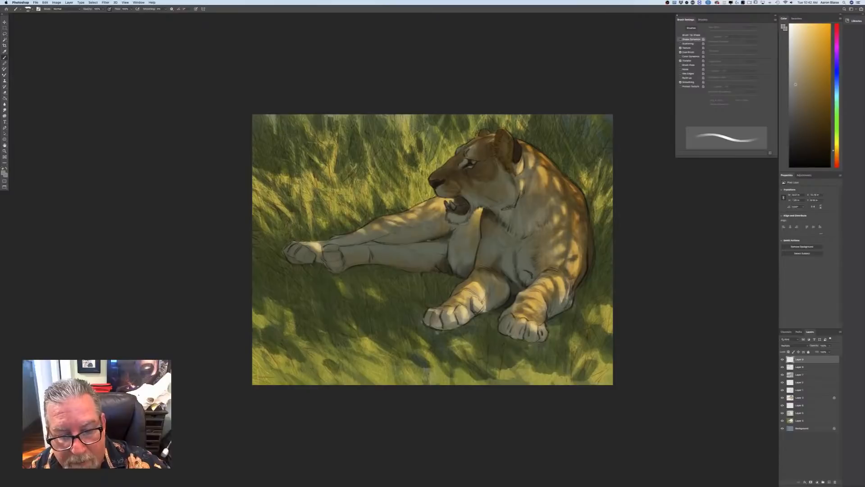
{"action": "left_click_drag", "start_coordinate": [386, 245], "coordinate": [362, 246]}
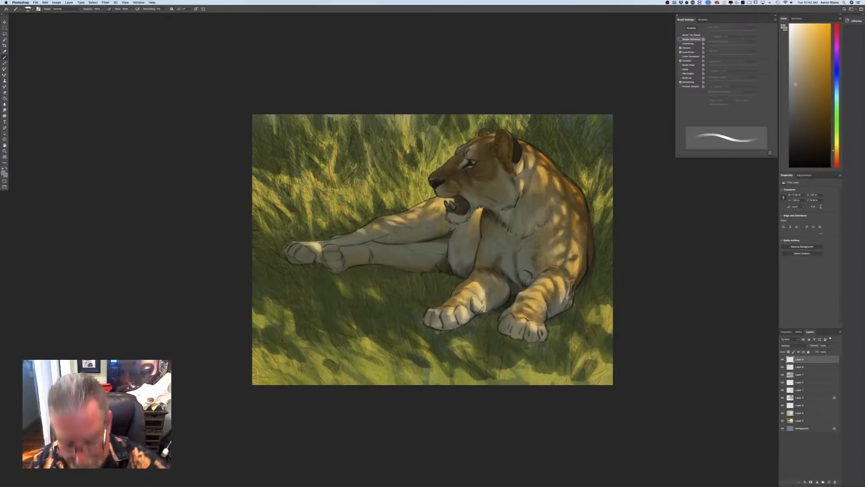
{"action": "key", "text": "["}
{"action": "left_click_drag", "start_coordinate": [416, 243], "coordinate": [397, 245]}
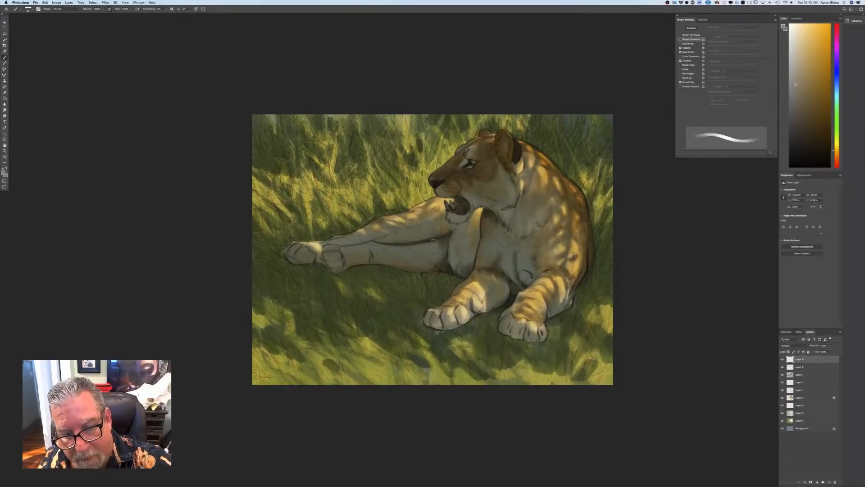
{"action": "left_click_drag", "start_coordinate": [444, 243], "coordinate": [424, 248]}
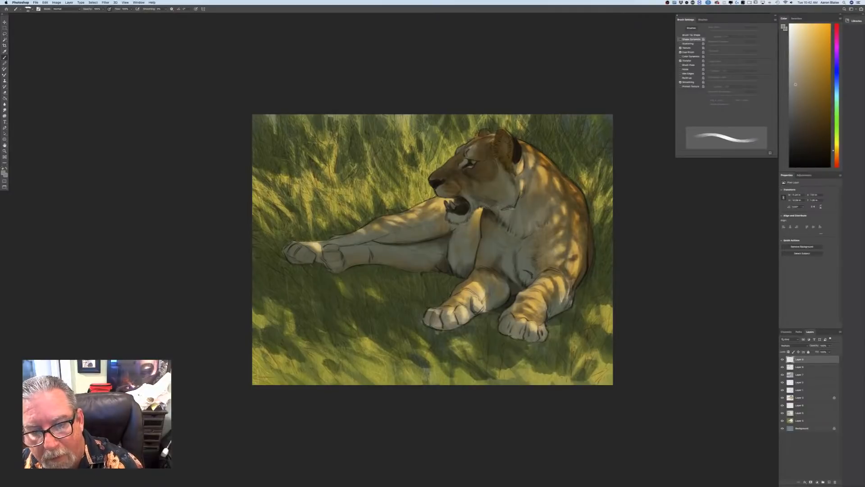
Deepen the shadows under the lioness's jaw, between the hind paws and along the underside of the lower hind leg
{"action": "mouse_move", "coordinate": [502, 209]}
{"action": "left_mouse_down"}
{"action": "mouse_move", "coordinate": [525, 191]}
{"action": "mouse_move", "coordinate": [499, 212]}
{"action": "mouse_move", "coordinate": [512, 215]}
{"action": "left_mouse_up"}
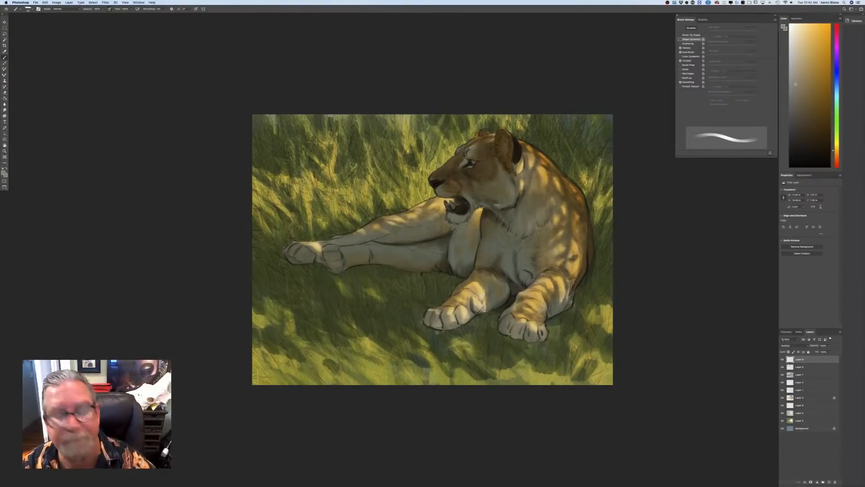
{"action": "mouse_move", "coordinate": [364, 244]}
{"action": "left_mouse_down"}
{"action": "mouse_move", "coordinate": [337, 245]}
{"action": "mouse_move", "coordinate": [323, 263]}
{"action": "left_mouse_up"}
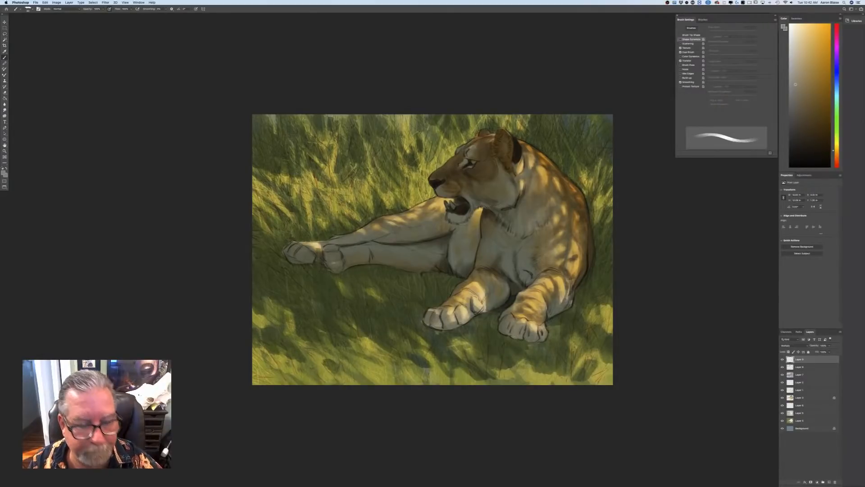
{"action": "left_click_drag", "start_coordinate": [404, 272], "coordinate": [361, 264]}
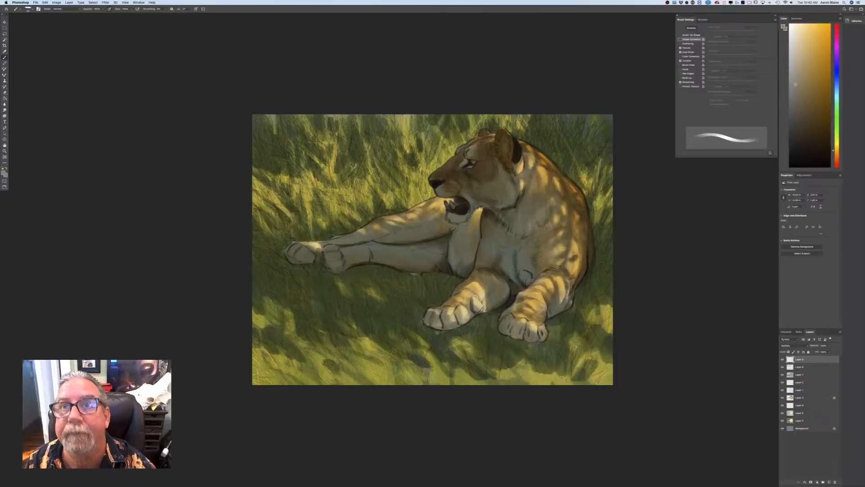
Deepen the ground shadow along the lioness's underside and below the hind paws, and darken the grass behind her back
{"action": "left_click_drag", "start_coordinate": [425, 266], "coordinate": [400, 269]}
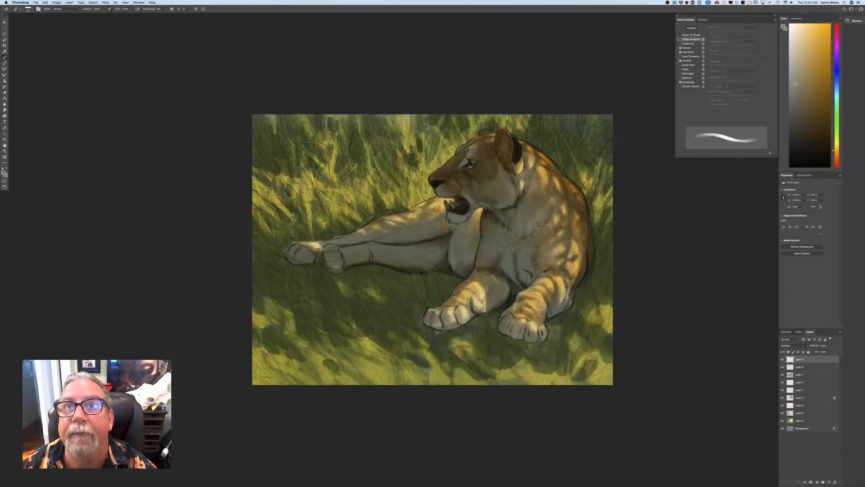
{"action": "mouse_move", "coordinate": [341, 269]}
{"action": "left_mouse_down"}
{"action": "mouse_move", "coordinate": [361, 267]}
{"action": "mouse_move", "coordinate": [325, 272]}
{"action": "mouse_move", "coordinate": [316, 263]}
{"action": "left_mouse_up"}
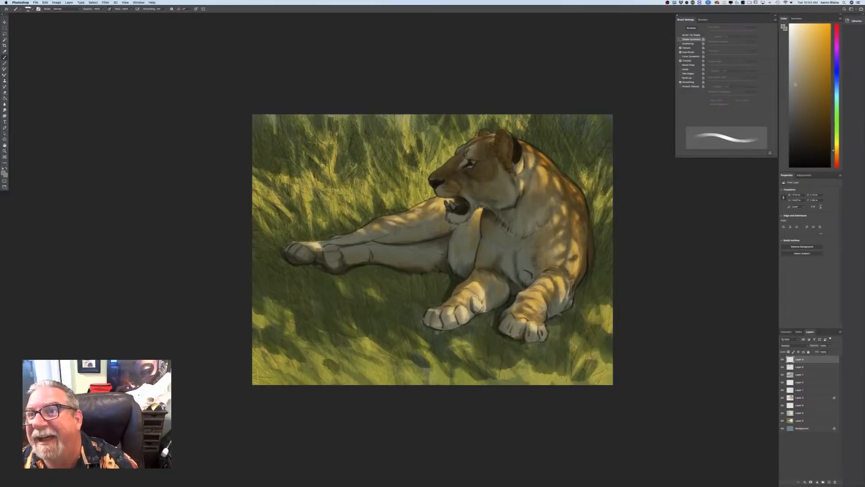
{"action": "mouse_move", "coordinate": [580, 286]}
{"action": "left_mouse_down"}
{"action": "mouse_move", "coordinate": [598, 247]}
{"action": "mouse_move", "coordinate": [594, 258]}
{"action": "mouse_move", "coordinate": [596, 223]}
{"action": "left_mouse_up"}
{"action": "left_click_drag", "start_coordinate": [598, 259], "coordinate": [606, 242]}
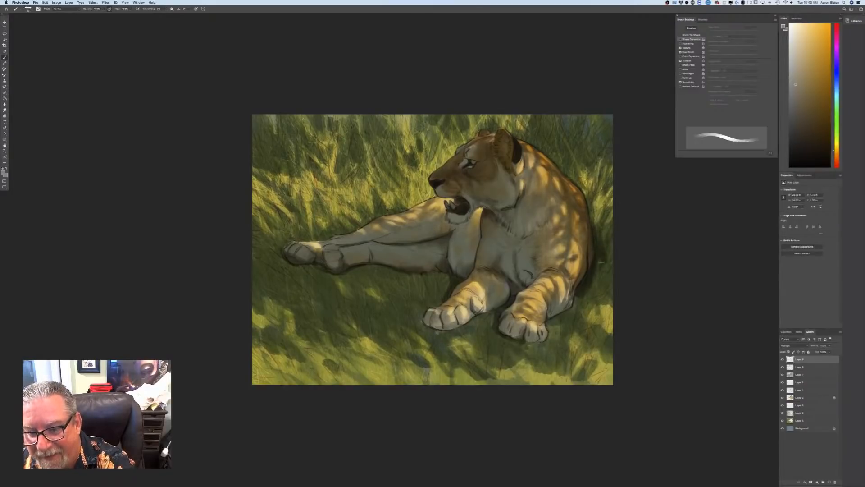
{"action": "mouse_move", "coordinate": [597, 281]}
{"action": "left_mouse_down"}
{"action": "mouse_move", "coordinate": [612, 253]}
{"action": "mouse_move", "coordinate": [608, 202]}
{"action": "left_mouse_up"}
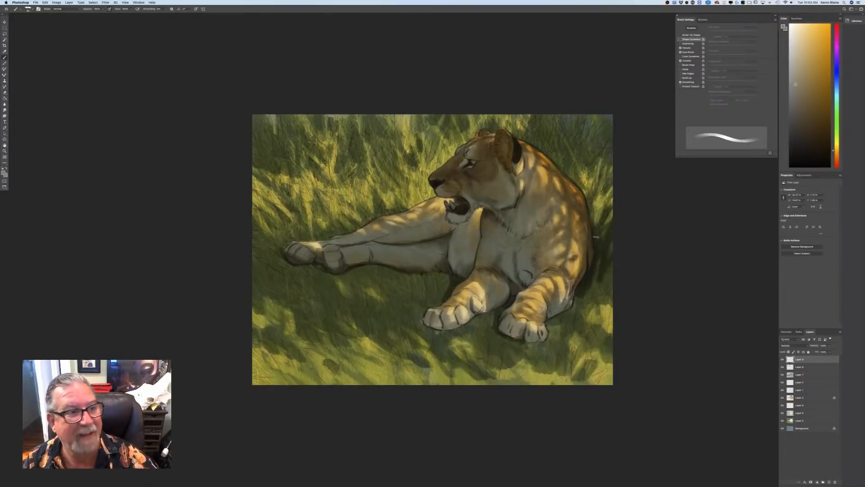
Darken the grass behind the near elbow and beneath the lower hind leg with pressure-controlled brush size on, then turn it off again
{"action": "left_click", "coordinate": [196, 9]}
{"action": "mouse_move", "coordinate": [589, 286]}
{"action": "left_mouse_down"}
{"action": "mouse_move", "coordinate": [611, 272]}
{"action": "mouse_move", "coordinate": [605, 291]}
{"action": "mouse_move", "coordinate": [611, 279]}
{"action": "mouse_move", "coordinate": [605, 285]}
{"action": "mouse_move", "coordinate": [599, 260]}
{"action": "mouse_move", "coordinate": [592, 290]}
{"action": "left_mouse_up"}
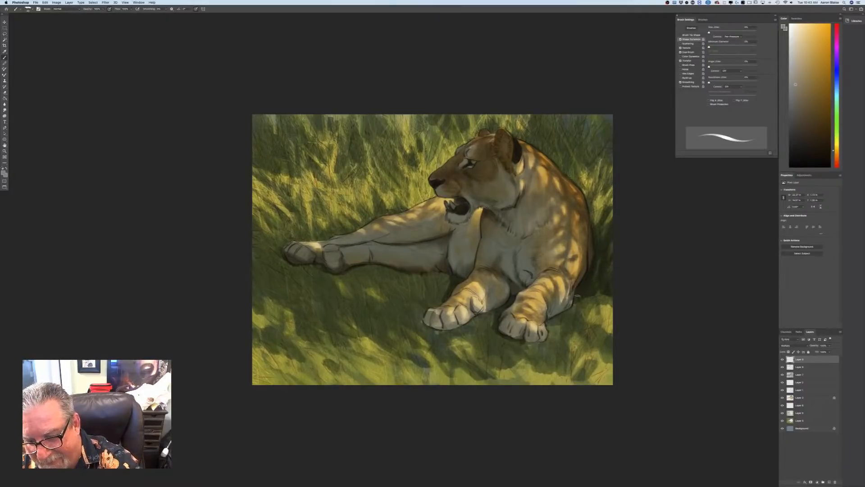
{"action": "left_click_drag", "start_coordinate": [571, 306], "coordinate": [608, 304]}
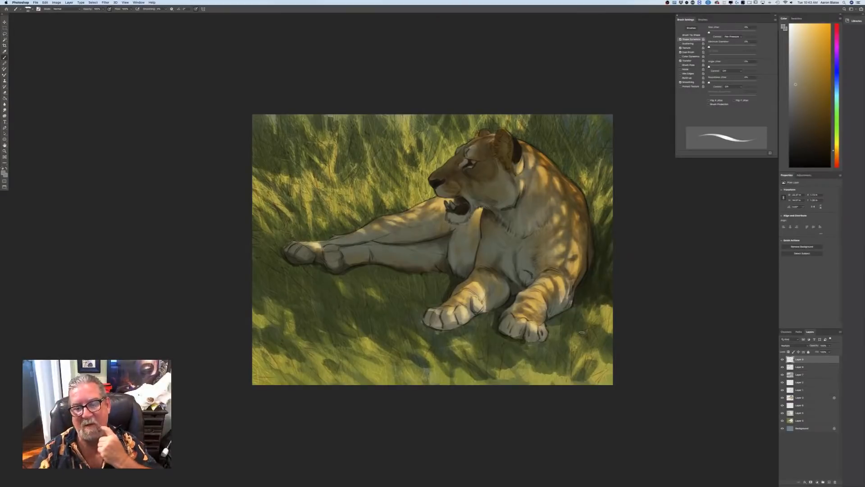
{"action": "mouse_move", "coordinate": [445, 274]}
{"action": "left_mouse_down"}
{"action": "mouse_move", "coordinate": [438, 303]}
{"action": "mouse_move", "coordinate": [439, 270]}
{"action": "mouse_move", "coordinate": [430, 290]}
{"action": "mouse_move", "coordinate": [419, 268]}
{"action": "mouse_move", "coordinate": [428, 294]}
{"action": "mouse_move", "coordinate": [424, 286]}
{"action": "mouse_move", "coordinate": [419, 297]}
{"action": "mouse_move", "coordinate": [417, 280]}
{"action": "mouse_move", "coordinate": [413, 290]}
{"action": "mouse_move", "coordinate": [407, 280]}
{"action": "mouse_move", "coordinate": [416, 284]}
{"action": "mouse_move", "coordinate": [411, 272]}
{"action": "mouse_move", "coordinate": [426, 296]}
{"action": "mouse_move", "coordinate": [401, 293]}
{"action": "mouse_move", "coordinate": [395, 281]}
{"action": "mouse_move", "coordinate": [393, 291]}
{"action": "mouse_move", "coordinate": [389, 278]}
{"action": "mouse_move", "coordinate": [398, 280]}
{"action": "mouse_move", "coordinate": [367, 275]}
{"action": "left_mouse_up"}
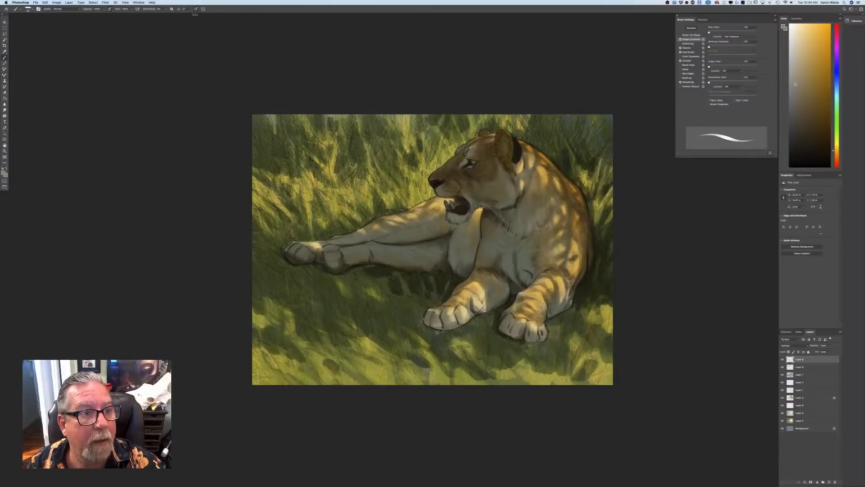
{"action": "left_click", "coordinate": [195, 9]}
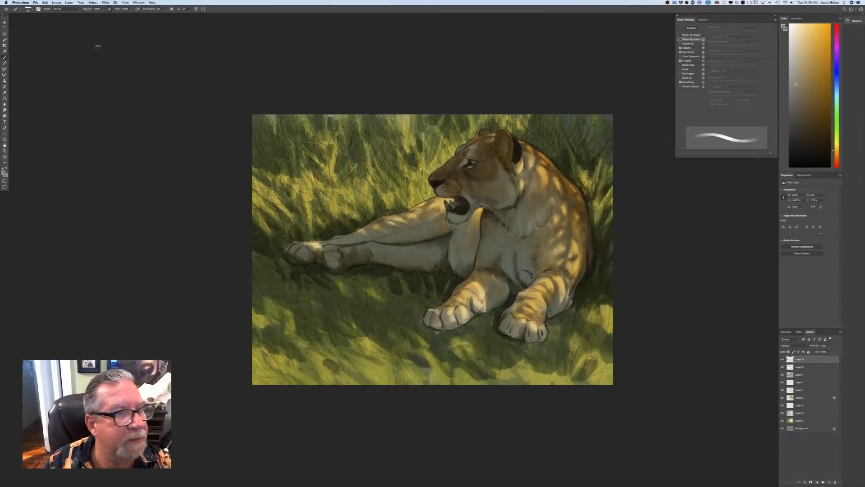
{"action": "left_click", "coordinate": [56, 3]}
{"action": "mouse_move", "coordinate": [68, 15]}
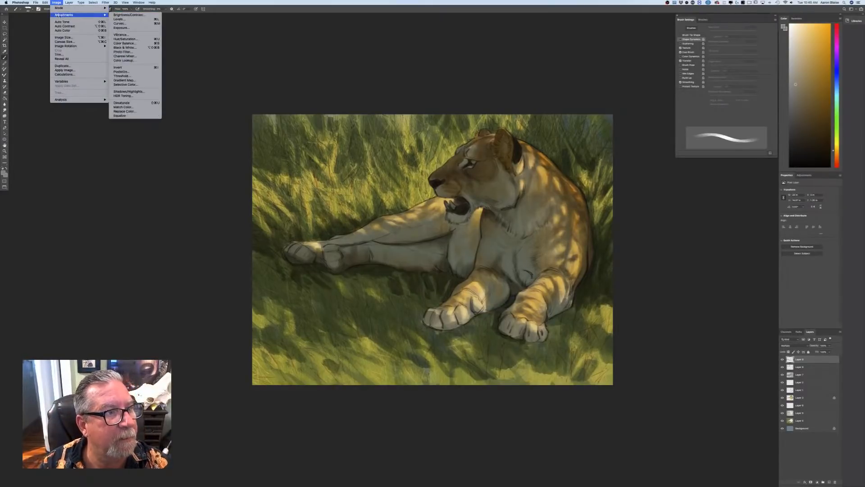
{"action": "left_click", "coordinate": [125, 38]}
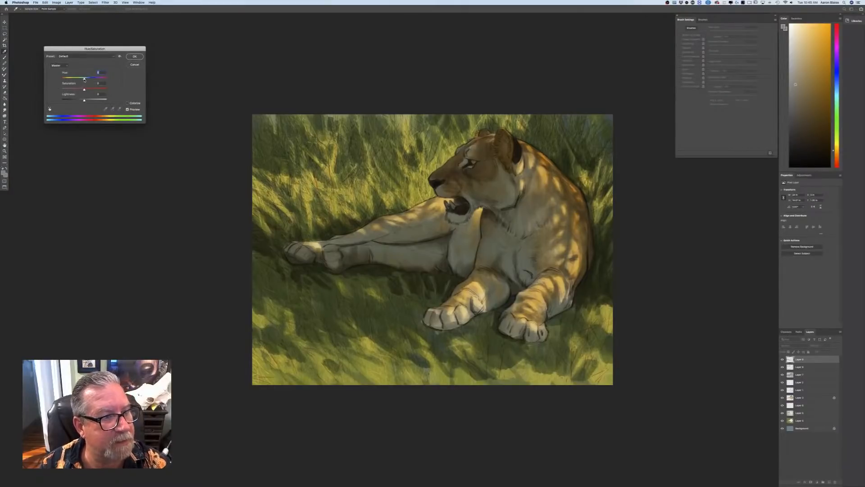
{"action": "left_click_drag", "start_coordinate": [85, 80], "coordinate": [106, 80]}
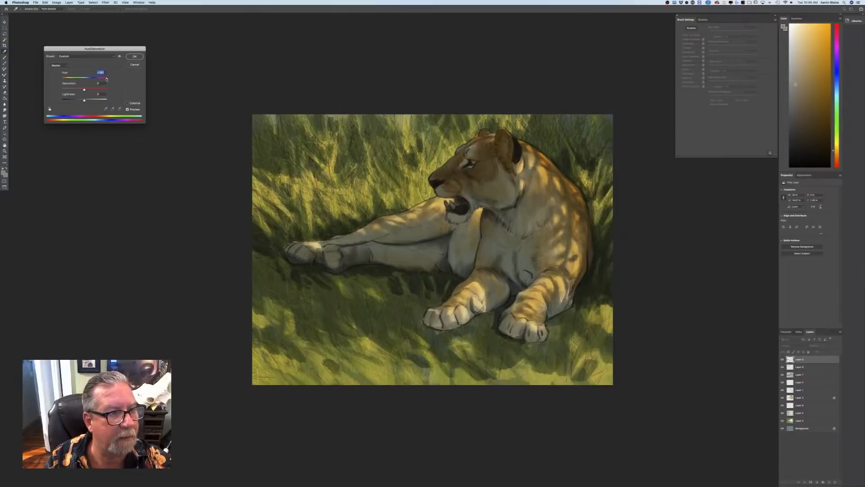
{"action": "left_click_drag", "start_coordinate": [106, 79], "coordinate": [105, 79]}
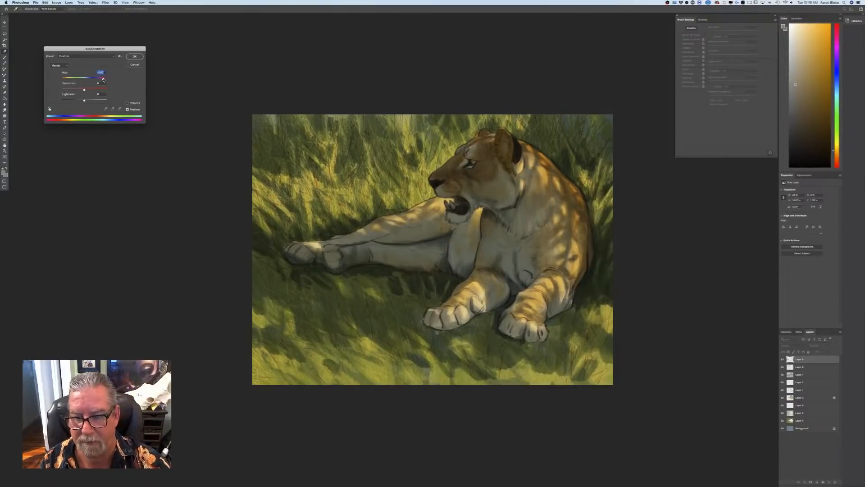
{"action": "left_click_drag", "start_coordinate": [102, 81], "coordinate": [88, 81]}
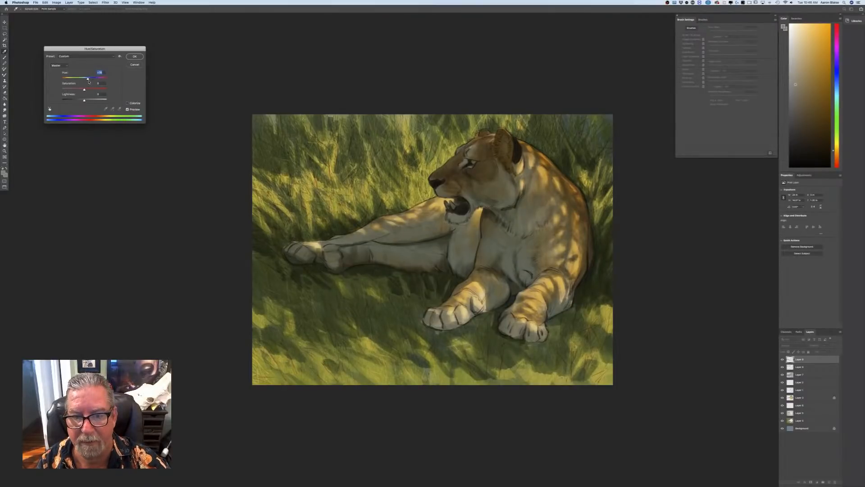
{"action": "left_click", "coordinate": [131, 65]}
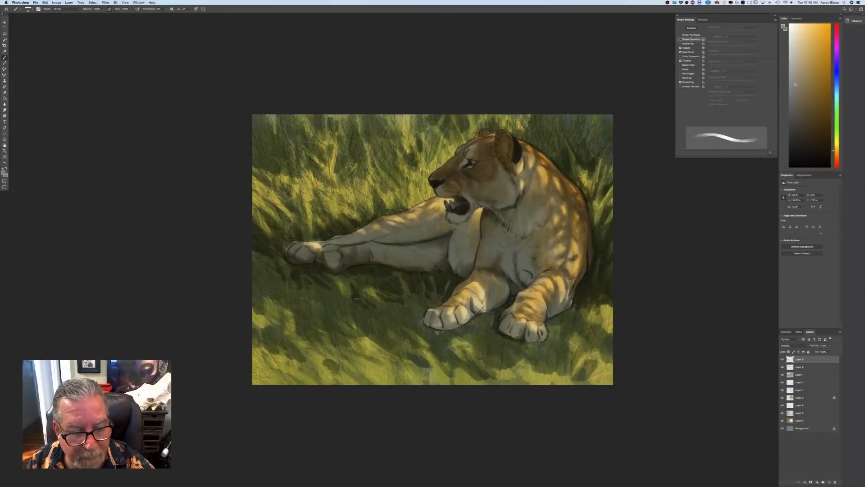
Extend the shadow across the foreground grass below the hind legs and front paws, switching to a textured sampled brush for rougher strokes
{"action": "mouse_move", "coordinate": [343, 275]}
{"action": "left_mouse_down"}
{"action": "mouse_move", "coordinate": [343, 294]}
{"action": "mouse_move", "coordinate": [355, 298]}
{"action": "mouse_move", "coordinate": [339, 287]}
{"action": "mouse_move", "coordinate": [332, 294]}
{"action": "mouse_move", "coordinate": [362, 313]}
{"action": "mouse_move", "coordinate": [382, 305]}
{"action": "mouse_move", "coordinate": [414, 308]}
{"action": "left_mouse_up"}
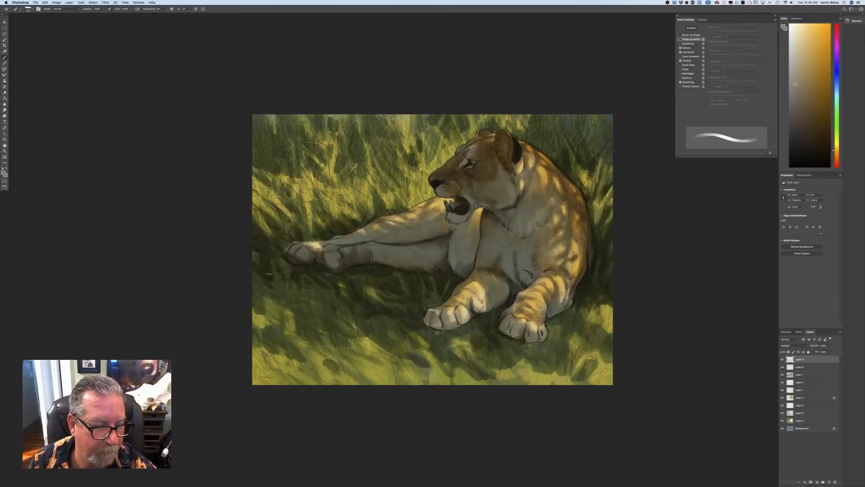
{"action": "left_click", "coordinate": [28, 9]}
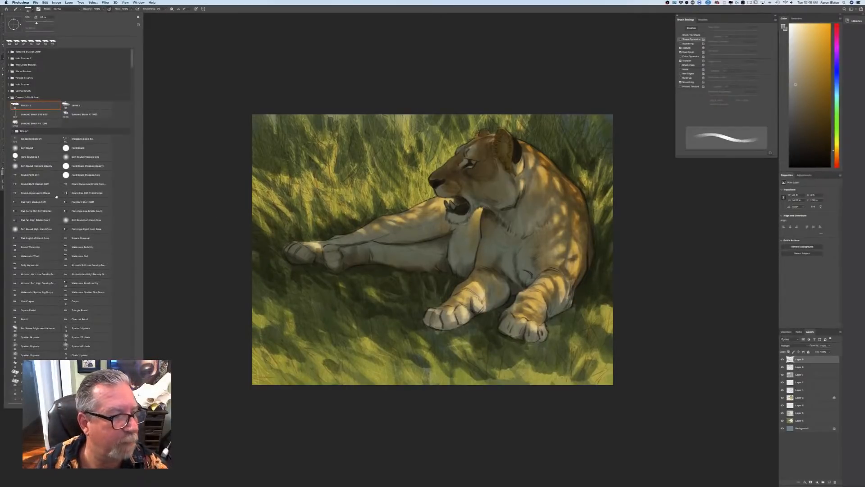
{"action": "left_click", "coordinate": [27, 115]}
{"action": "key", "text": "Return"}
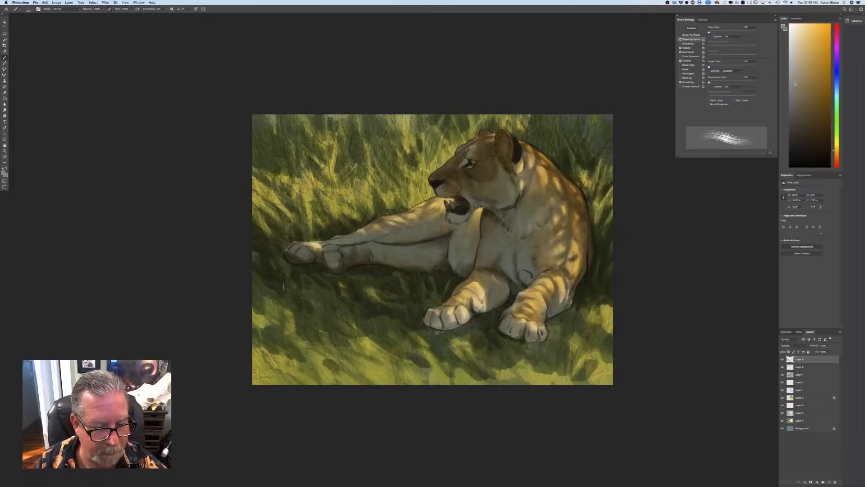
{"action": "mouse_move", "coordinate": [320, 307]}
{"action": "left_mouse_down"}
{"action": "mouse_move", "coordinate": [310, 281]}
{"action": "mouse_move", "coordinate": [333, 313]}
{"action": "mouse_move", "coordinate": [304, 298]}
{"action": "mouse_move", "coordinate": [310, 324]}
{"action": "left_mouse_up"}
{"action": "mouse_move", "coordinate": [264, 284]}
{"action": "left_mouse_down"}
{"action": "mouse_move", "coordinate": [282, 299]}
{"action": "mouse_move", "coordinate": [267, 292]}
{"action": "left_mouse_up"}
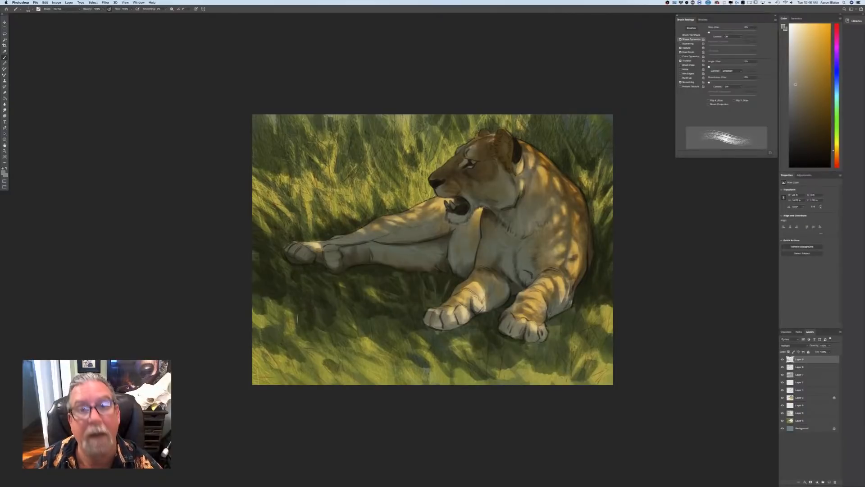
{"action": "mouse_move", "coordinate": [476, 370]}
{"action": "left_mouse_down"}
{"action": "mouse_move", "coordinate": [488, 354]}
{"action": "mouse_move", "coordinate": [511, 351]}
{"action": "mouse_move", "coordinate": [495, 360]}
{"action": "mouse_move", "coordinate": [530, 349]}
{"action": "mouse_move", "coordinate": [552, 358]}
{"action": "mouse_move", "coordinate": [530, 343]}
{"action": "mouse_move", "coordinate": [551, 322]}
{"action": "mouse_move", "coordinate": [612, 359]}
{"action": "left_mouse_up"}
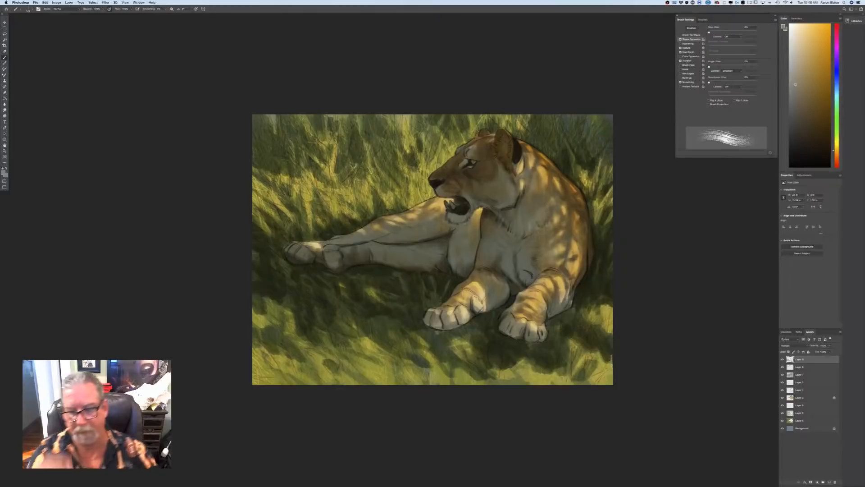
Darken the background grass in the painting's upper-left corner and turn on pressure-controlled brush size
{"action": "mouse_move", "coordinate": [290, 183]}
{"action": "left_mouse_down"}
{"action": "mouse_move", "coordinate": [303, 162]}
{"action": "mouse_move", "coordinate": [284, 174]}
{"action": "mouse_move", "coordinate": [265, 166]}
{"action": "mouse_move", "coordinate": [255, 139]}
{"action": "left_mouse_up"}
{"action": "mouse_move", "coordinate": [262, 182]}
{"action": "left_mouse_down"}
{"action": "mouse_move", "coordinate": [254, 142]}
{"action": "mouse_move", "coordinate": [273, 169]}
{"action": "mouse_move", "coordinate": [255, 159]}
{"action": "mouse_move", "coordinate": [313, 165]}
{"action": "mouse_move", "coordinate": [292, 143]}
{"action": "mouse_move", "coordinate": [358, 157]}
{"action": "mouse_move", "coordinate": [363, 172]}
{"action": "mouse_move", "coordinate": [337, 127]}
{"action": "left_mouse_up"}
{"action": "left_click", "coordinate": [196, 9]}
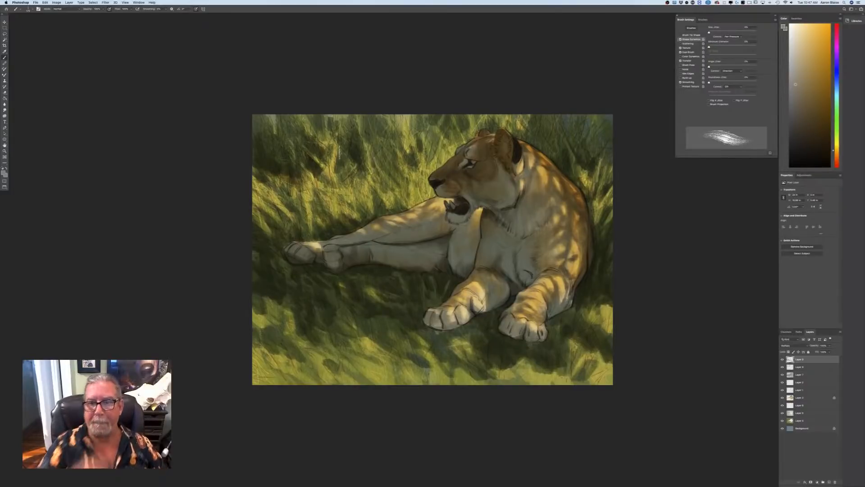
Undo the most recent shadow strokes on the background grass
{"action": "key", "text": "super+z"}
{"action": "key", "text": "super+z"}
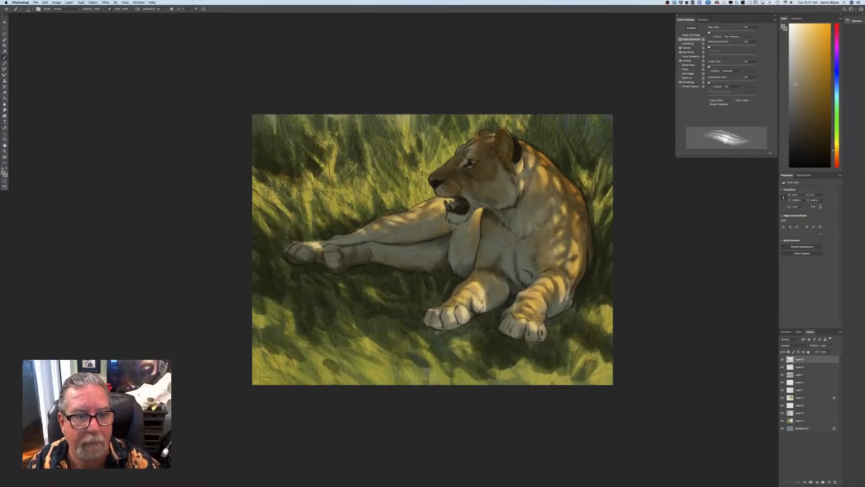
{"action": "key", "text": "super+z"}
{"action": "key", "text": "super+z"}
{"action": "key", "text": "super+z"}
{"action": "key", "text": "super+z"}
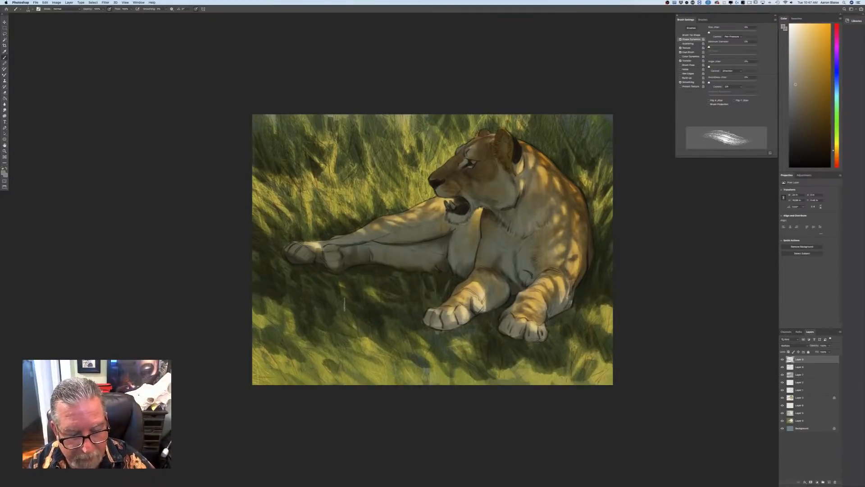
Break up the sunlit foreground grass below the hind legs with short, downward shadow strokes toward the painting's lower-left corner
{"action": "mouse_move", "coordinate": [353, 322]}
{"action": "left_mouse_down"}
{"action": "mouse_move", "coordinate": [362, 334]}
{"action": "mouse_move", "coordinate": [353, 332]}
{"action": "mouse_move", "coordinate": [418, 361]}
{"action": "left_mouse_up"}
{"action": "left_click_drag", "start_coordinate": [388, 339], "coordinate": [400, 351]}
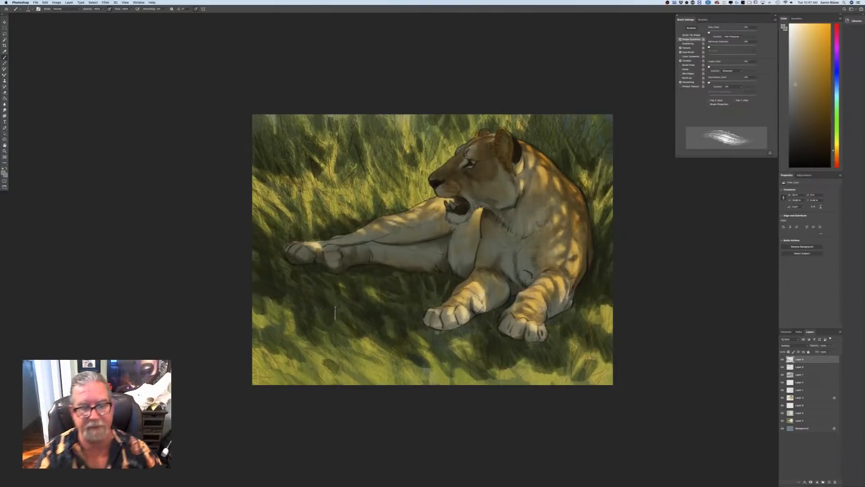
{"action": "mouse_move", "coordinate": [346, 321]}
{"action": "left_mouse_down"}
{"action": "mouse_move", "coordinate": [359, 353]}
{"action": "mouse_move", "coordinate": [349, 363]}
{"action": "left_mouse_up"}
{"action": "mouse_move", "coordinate": [322, 336]}
{"action": "left_mouse_down"}
{"action": "mouse_move", "coordinate": [336, 358]}
{"action": "mouse_move", "coordinate": [325, 359]}
{"action": "left_mouse_up"}
{"action": "left_click_drag", "start_coordinate": [286, 318], "coordinate": [300, 338]}
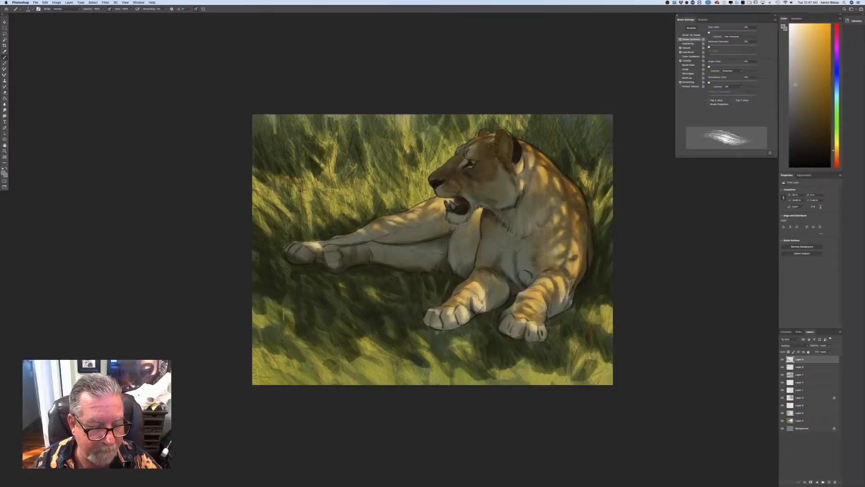
{"action": "left_click_drag", "start_coordinate": [270, 300], "coordinate": [291, 318]}
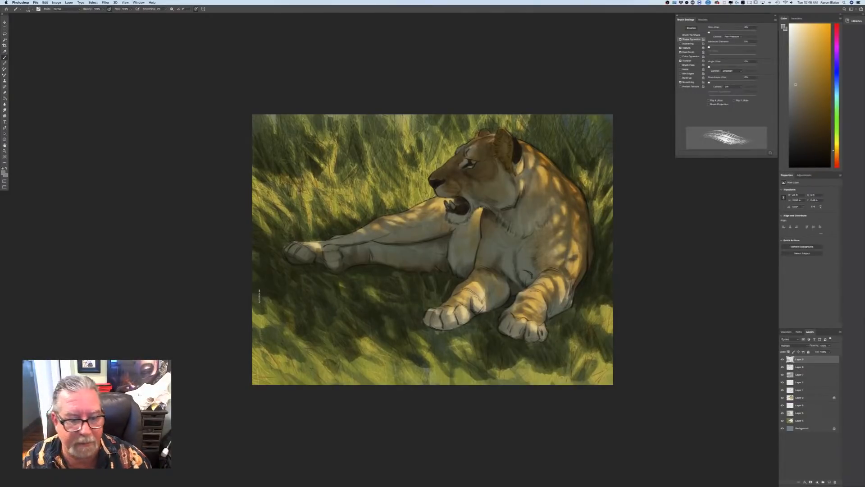
{"action": "key", "text": "super+minus"}
{"action": "key", "text": "super+minus"}
{"action": "key", "text": "super+minus"}
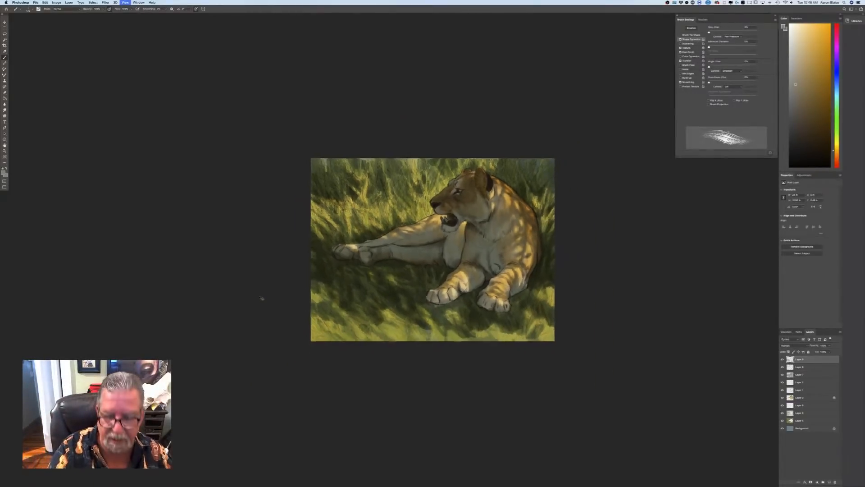
{"action": "key", "text": "super+0"}
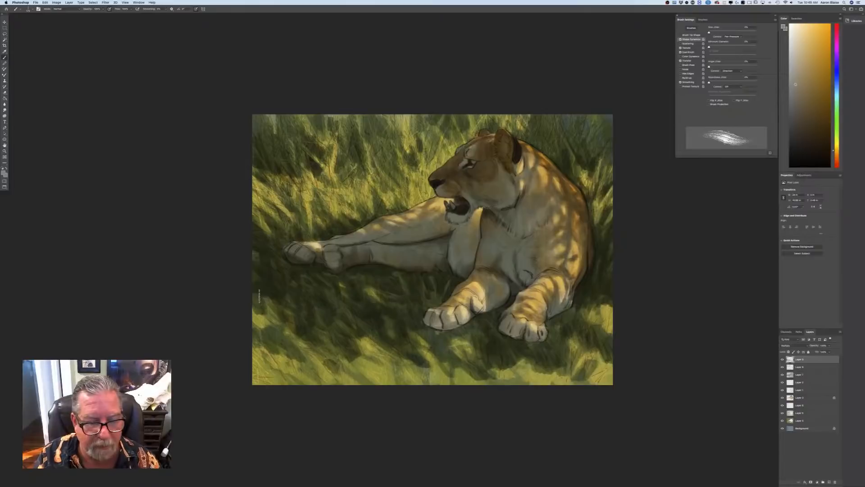
Set the foreground colour to a dark muted blue and add a new Normal-mode layer at the top of the stack
{"action": "left_click", "coordinate": [4, 173]}
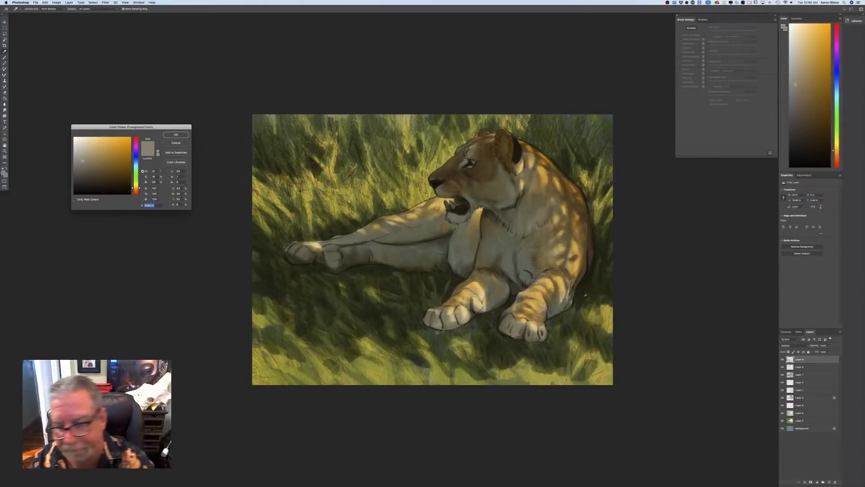
{"action": "left_click", "coordinate": [580, 292]}
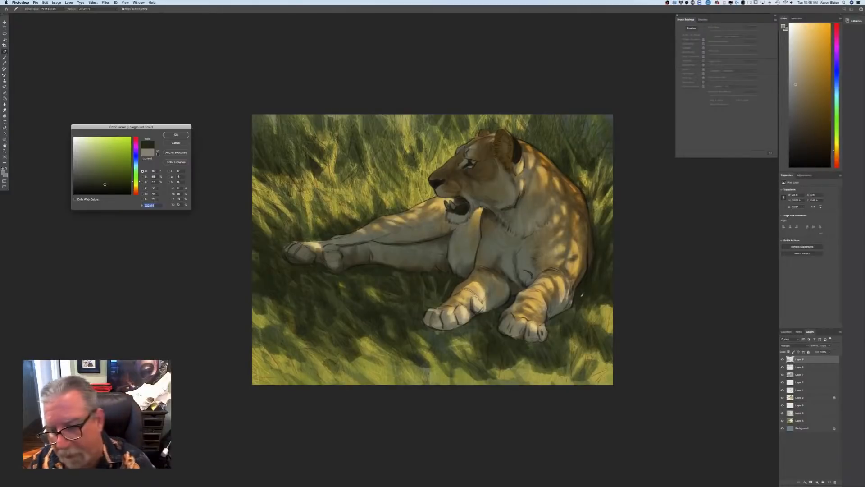
{"action": "left_click", "coordinate": [136, 161]}
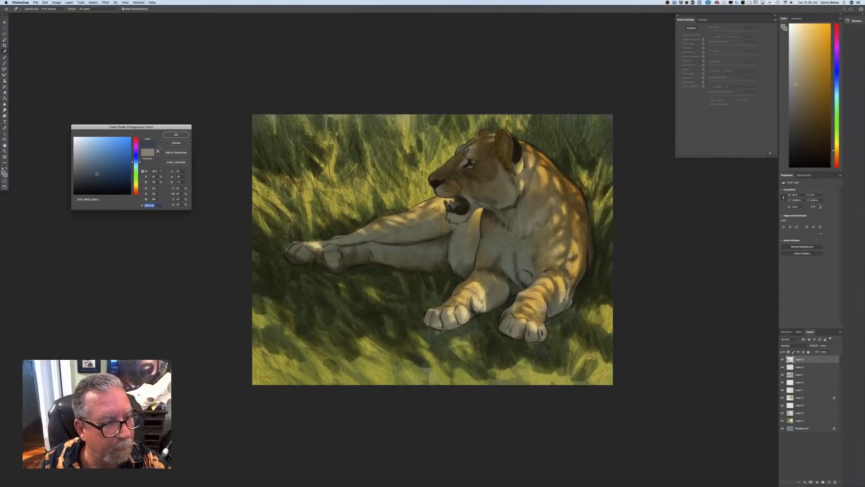
{"action": "left_click", "coordinate": [176, 135]}
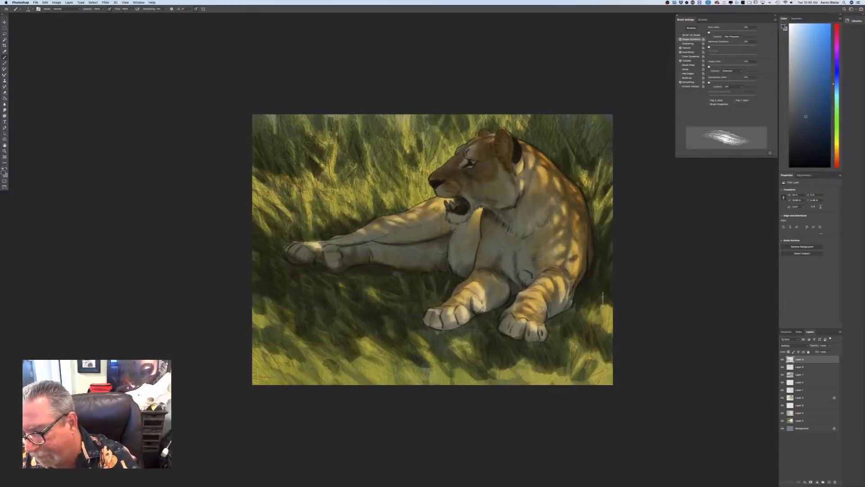
{"action": "left_click", "coordinate": [829, 480]}
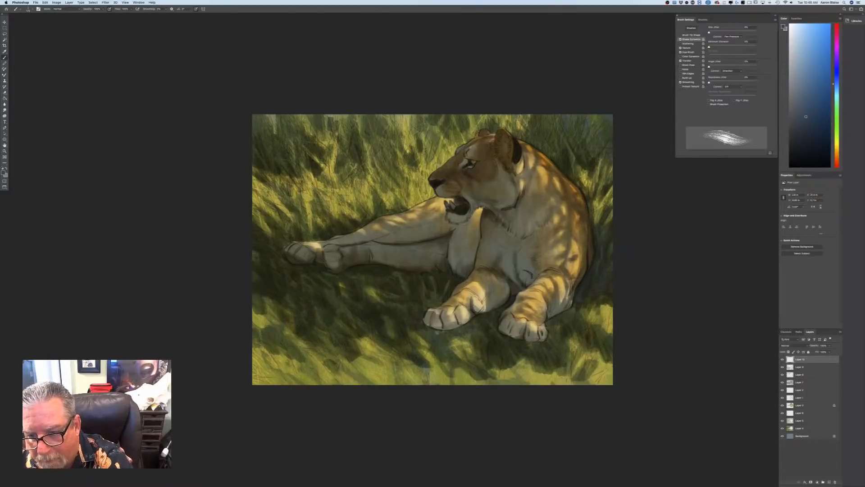
Paint cool blue strokes into the shadowed grass behind the lioness's elbow and beneath her belly and lower hind leg
{"action": "left_click_drag", "start_coordinate": [590, 273], "coordinate": [575, 310]}
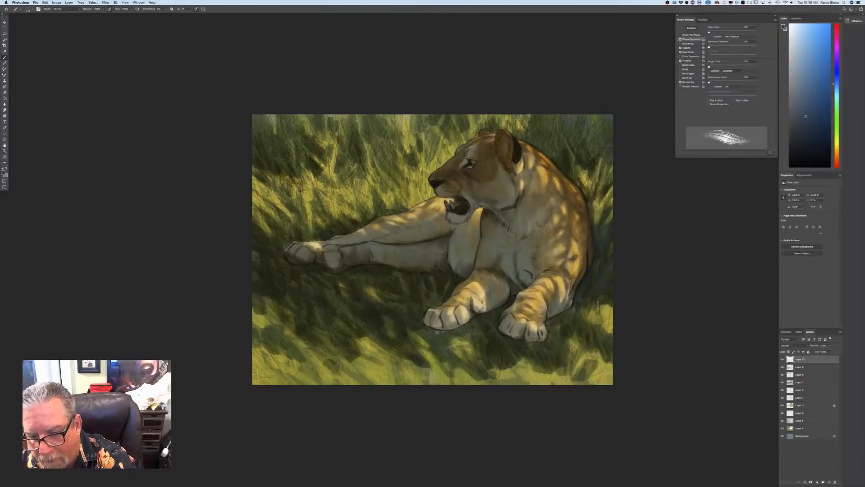
{"action": "mouse_move", "coordinate": [454, 284]}
{"action": "left_mouse_down"}
{"action": "mouse_move", "coordinate": [447, 270]}
{"action": "mouse_move", "coordinate": [431, 298]}
{"action": "mouse_move", "coordinate": [433, 271]}
{"action": "mouse_move", "coordinate": [425, 282]}
{"action": "mouse_move", "coordinate": [430, 303]}
{"action": "left_mouse_up"}
{"action": "left_click_drag", "start_coordinate": [410, 274], "coordinate": [410, 287]}
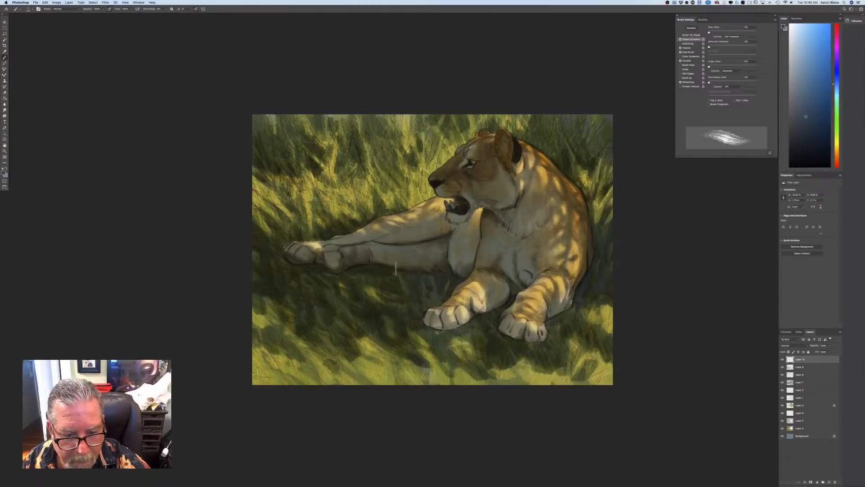
{"action": "left_click_drag", "start_coordinate": [386, 269], "coordinate": [384, 294]}
{"action": "mouse_move", "coordinate": [369, 262]}
{"action": "left_mouse_down"}
{"action": "mouse_move", "coordinate": [377, 291]}
{"action": "mouse_move", "coordinate": [349, 278]}
{"action": "mouse_move", "coordinate": [357, 296]}
{"action": "mouse_move", "coordinate": [348, 282]}
{"action": "mouse_move", "coordinate": [365, 310]}
{"action": "left_mouse_up"}
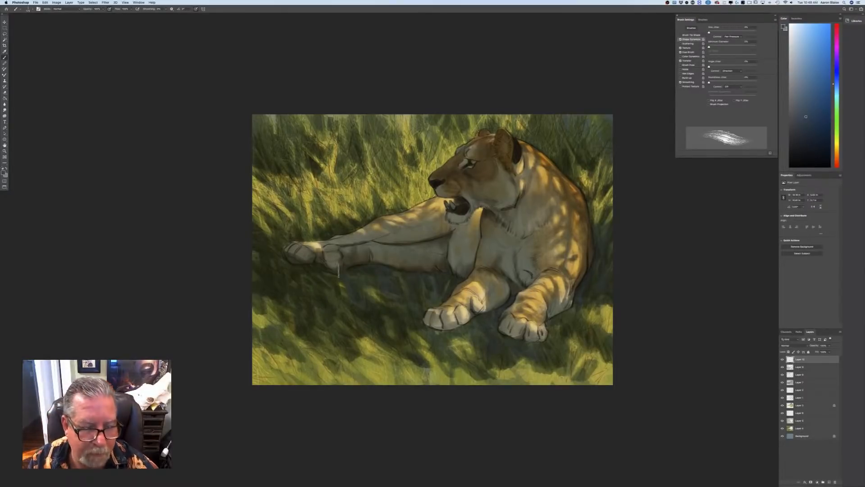
Paint dark blue strokes into the shadowed foreground and background grass, and accent the background shadows with a lighter muted blue
{"action": "mouse_move", "coordinate": [330, 286]}
{"action": "left_mouse_down"}
{"action": "mouse_move", "coordinate": [324, 270]}
{"action": "mouse_move", "coordinate": [306, 258]}
{"action": "mouse_move", "coordinate": [314, 284]}
{"action": "mouse_move", "coordinate": [287, 255]}
{"action": "mouse_move", "coordinate": [281, 284]}
{"action": "mouse_move", "coordinate": [269, 267]}
{"action": "mouse_move", "coordinate": [288, 292]}
{"action": "mouse_move", "coordinate": [256, 274]}
{"action": "left_mouse_up"}
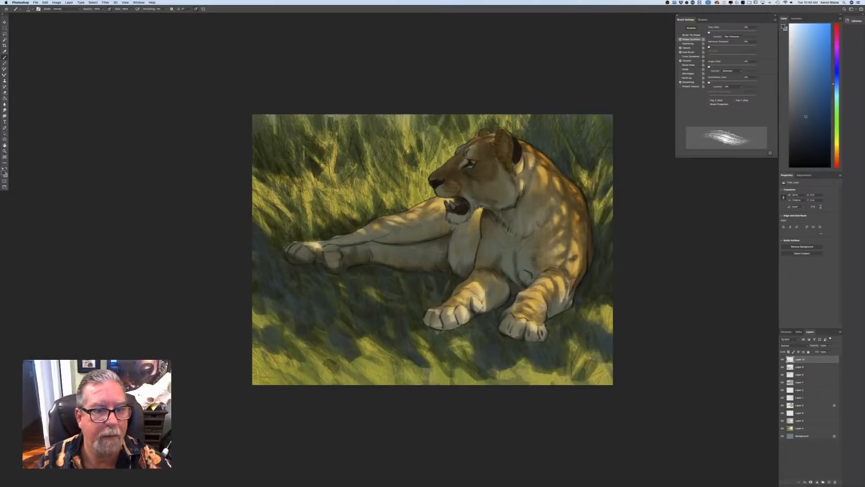
{"action": "mouse_move", "coordinate": [317, 173]}
{"action": "left_mouse_down"}
{"action": "mouse_move", "coordinate": [308, 164]}
{"action": "mouse_move", "coordinate": [331, 182]}
{"action": "left_mouse_up"}
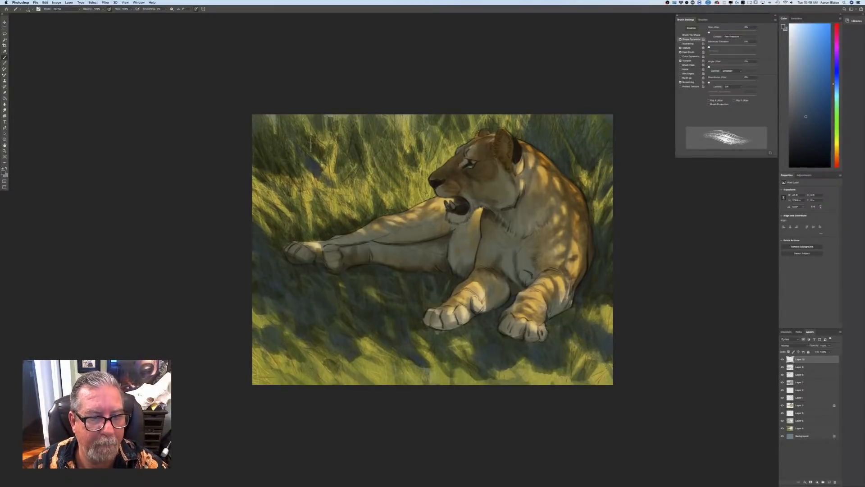
{"action": "left_click_drag", "start_coordinate": [311, 145], "coordinate": [327, 158]}
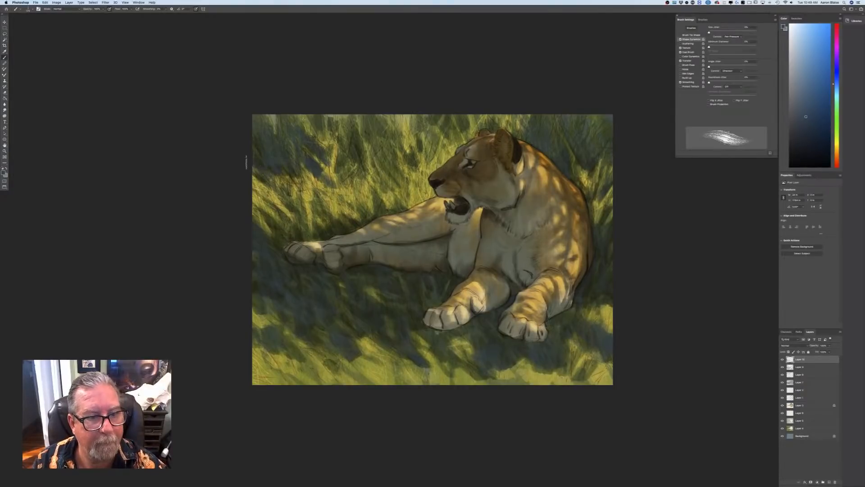
{"action": "mouse_move", "coordinate": [350, 142]}
{"action": "left_mouse_down"}
{"action": "mouse_move", "coordinate": [368, 168]}
{"action": "mouse_move", "coordinate": [370, 158]}
{"action": "mouse_move", "coordinate": [400, 184]}
{"action": "mouse_move", "coordinate": [392, 141]}
{"action": "mouse_move", "coordinate": [409, 165]}
{"action": "mouse_move", "coordinate": [405, 144]}
{"action": "left_mouse_up"}
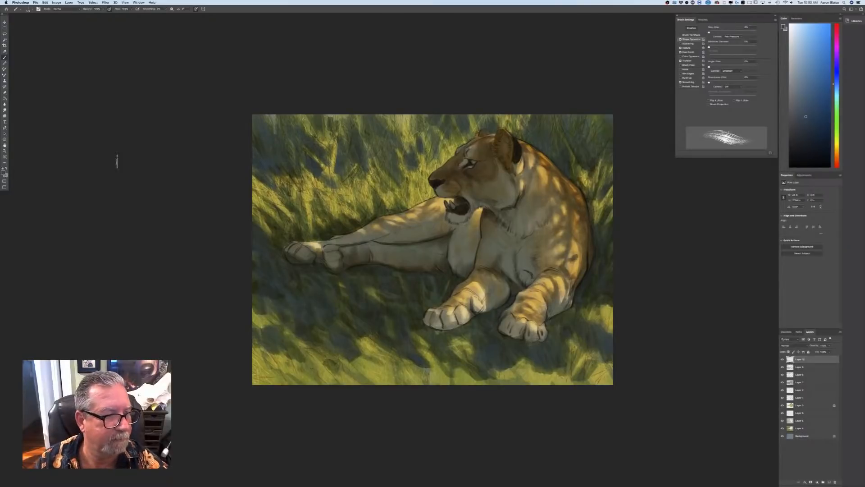
{"action": "left_click", "coordinate": [4, 172]}
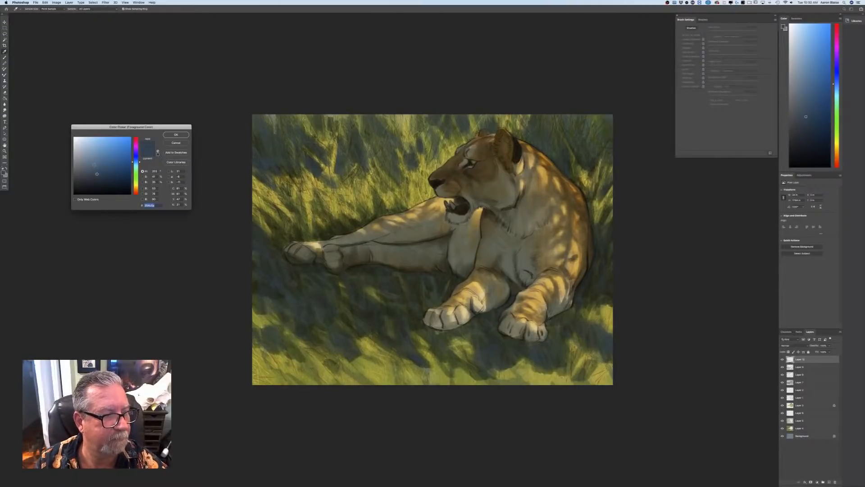
{"action": "left_click", "coordinate": [175, 134]}
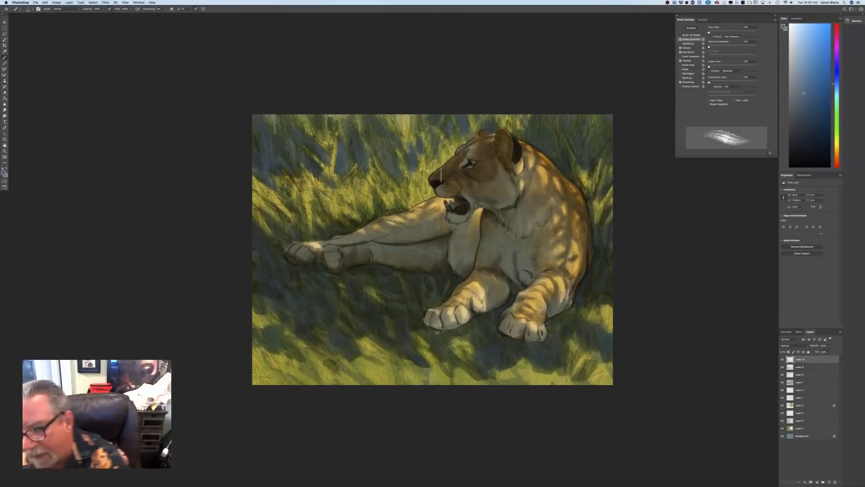
Add a new layer at the top of the stack and set the foreground colour to a greyish blue based on the lioness's shaded chest
{"action": "left_click", "coordinate": [828, 483]}
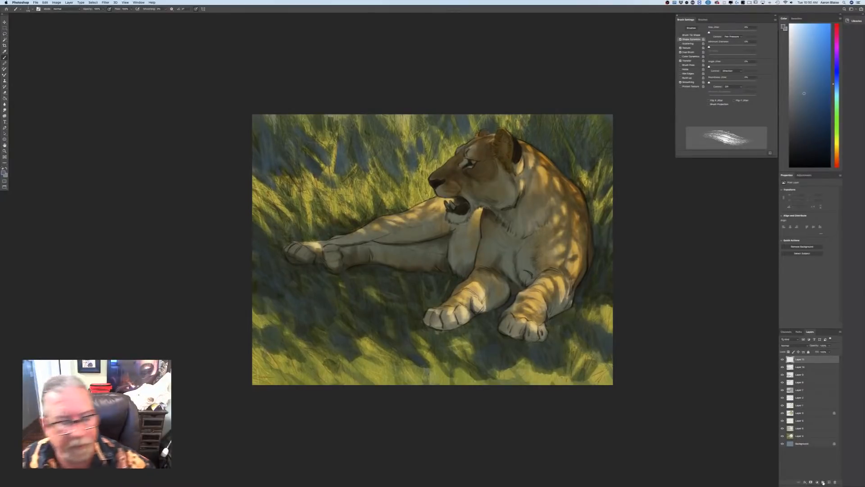
{"action": "left_click", "coordinate": [4, 172]}
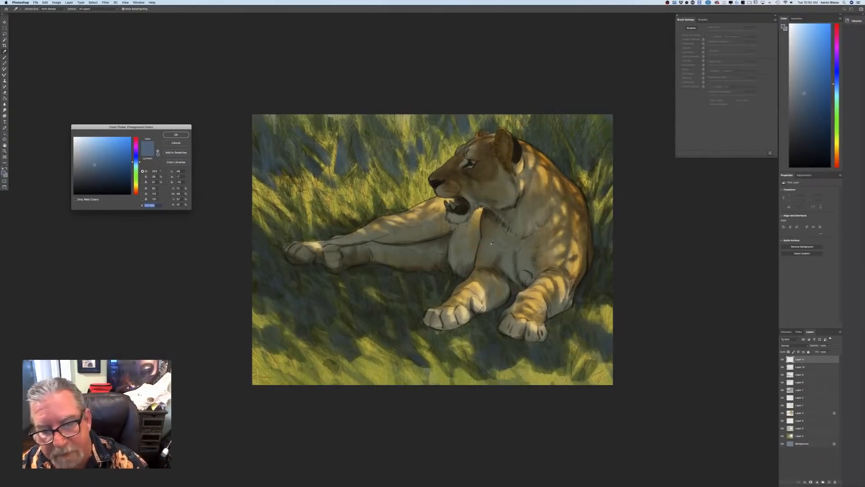
{"action": "left_click", "coordinate": [489, 247]}
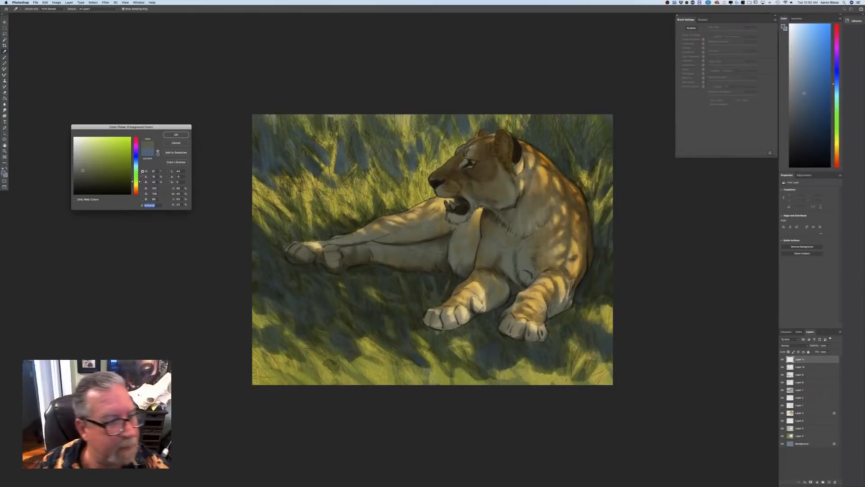
{"action": "left_click_drag", "start_coordinate": [135, 166], "coordinate": [133, 164]}
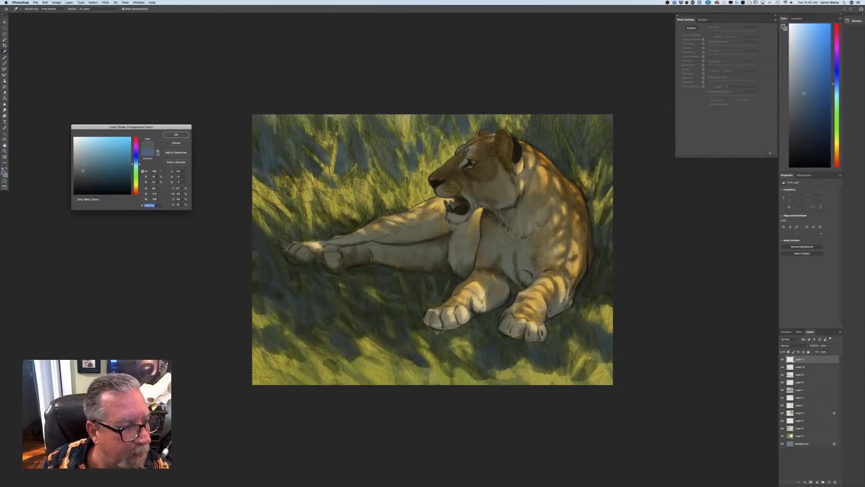
{"action": "left_click", "coordinate": [83, 163]}
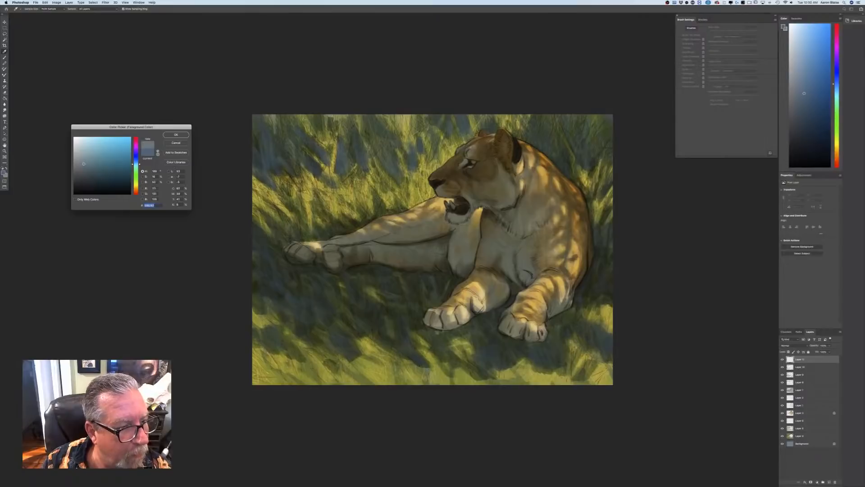
{"action": "left_click", "coordinate": [172, 136]}
Paint cool greyish-blue light over the lioness's chest, neck and under the jaw, using a smaller brush for the chin
{"action": "mouse_move", "coordinate": [488, 235]}
{"action": "left_mouse_down"}
{"action": "mouse_move", "coordinate": [485, 263]}
{"action": "mouse_move", "coordinate": [486, 236]}
{"action": "mouse_move", "coordinate": [500, 250]}
{"action": "mouse_move", "coordinate": [485, 226]}
{"action": "mouse_move", "coordinate": [492, 231]}
{"action": "left_mouse_up"}
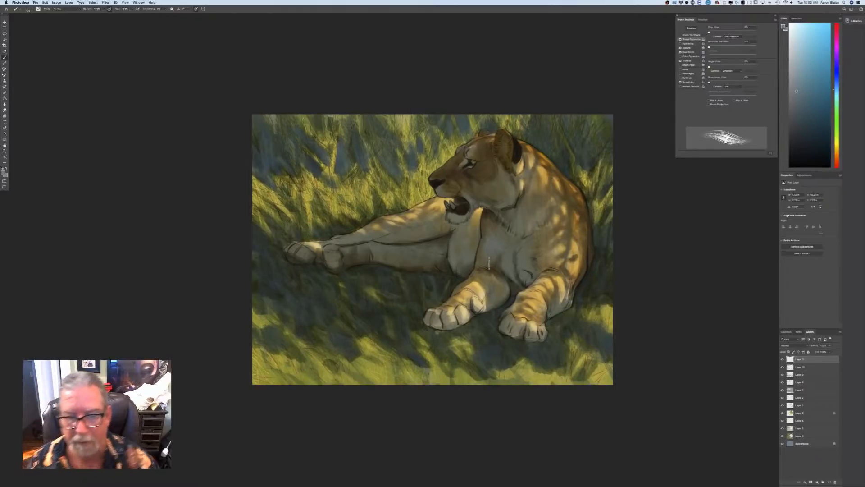
{"action": "key", "text": "super+equal"}
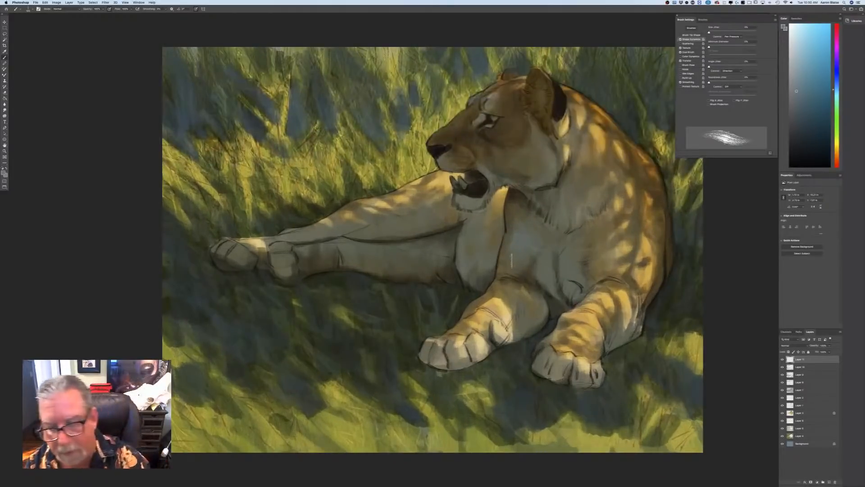
{"action": "mouse_move", "coordinate": [521, 237]}
{"action": "left_mouse_down"}
{"action": "mouse_move", "coordinate": [516, 212]}
{"action": "mouse_move", "coordinate": [548, 257]}
{"action": "mouse_move", "coordinate": [545, 275]}
{"action": "mouse_move", "coordinate": [551, 250]}
{"action": "mouse_move", "coordinate": [552, 258]}
{"action": "mouse_move", "coordinate": [540, 251]}
{"action": "mouse_move", "coordinate": [538, 260]}
{"action": "mouse_move", "coordinate": [554, 280]}
{"action": "mouse_move", "coordinate": [570, 250]}
{"action": "mouse_move", "coordinate": [576, 286]}
{"action": "mouse_move", "coordinate": [564, 290]}
{"action": "mouse_move", "coordinate": [573, 260]}
{"action": "mouse_move", "coordinate": [565, 260]}
{"action": "mouse_move", "coordinate": [563, 274]}
{"action": "mouse_move", "coordinate": [580, 239]}
{"action": "left_mouse_up"}
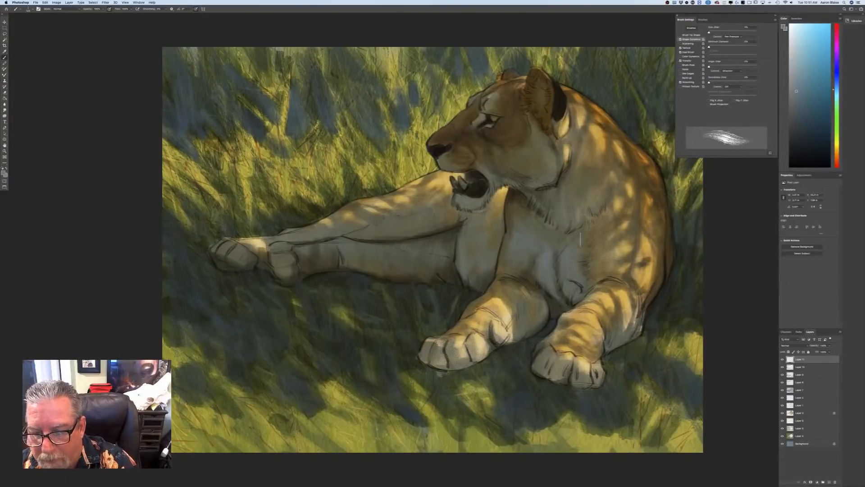
{"action": "left_click_drag", "start_coordinate": [576, 276], "coordinate": [597, 246]}
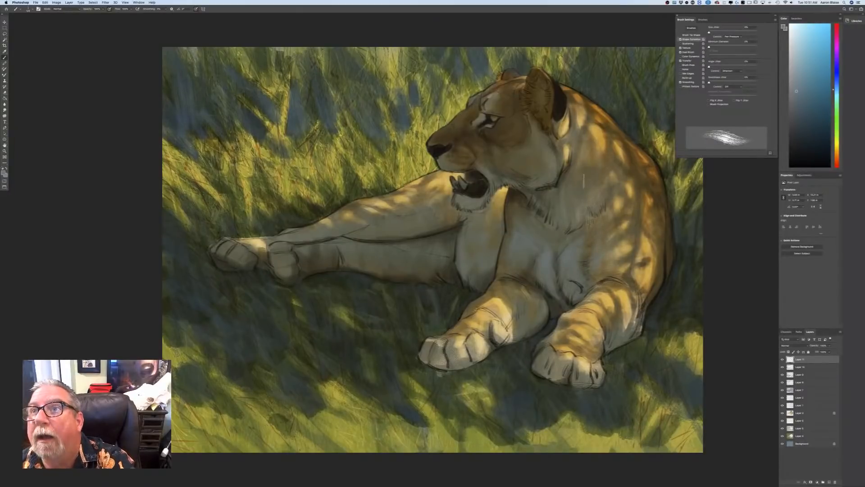
{"action": "mouse_move", "coordinate": [584, 182]}
{"action": "left_mouse_down"}
{"action": "mouse_move", "coordinate": [573, 212]}
{"action": "mouse_move", "coordinate": [558, 194]}
{"action": "mouse_move", "coordinate": [541, 205]}
{"action": "mouse_move", "coordinate": [533, 200]}
{"action": "left_mouse_up"}
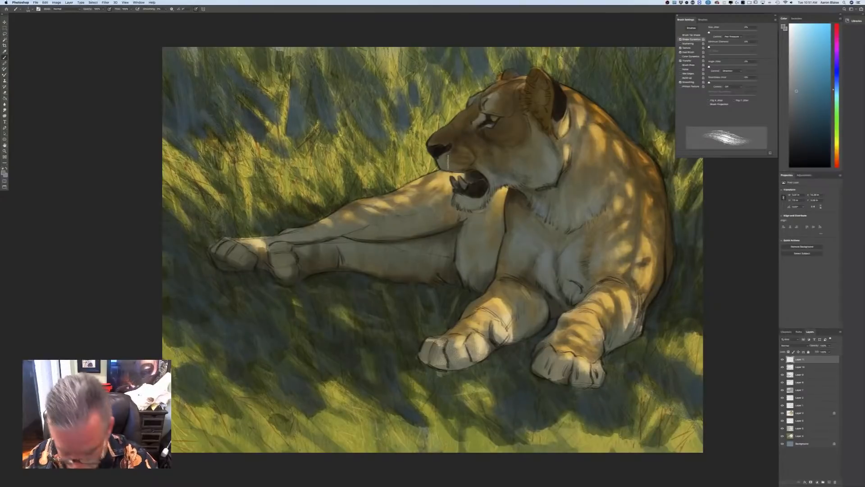
{"action": "key", "text": "bracketleft"}
{"action": "key", "text": "bracketleft"}
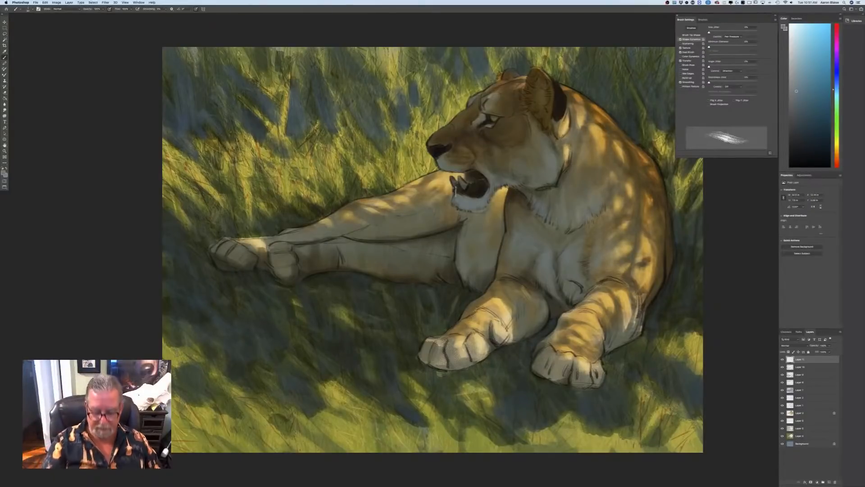
Turn off pen-pressure control of the brush size and paint cool reflected light along the lower hind leg
{"action": "key", "text": "super+minus"}
{"action": "key", "text": "super+minus"}
{"action": "key", "text": "super+plus"}
{"action": "key", "text": "super+plus"}
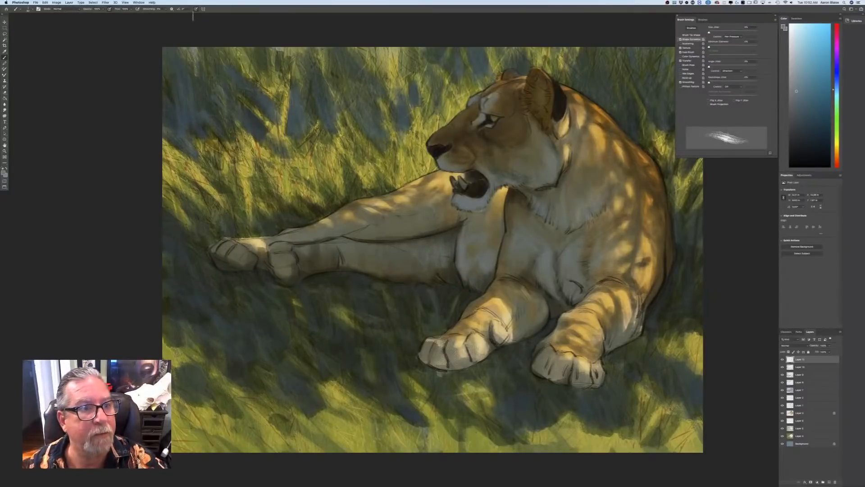
{"action": "left_click", "coordinate": [195, 9]}
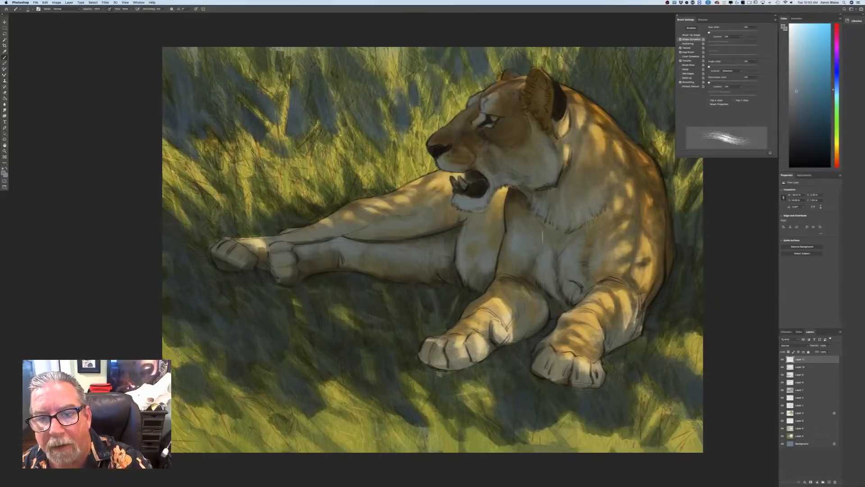
{"action": "key", "text": "super+minus"}
{"action": "key", "text": "super+minus"}
{"action": "key", "text": "super+minus"}
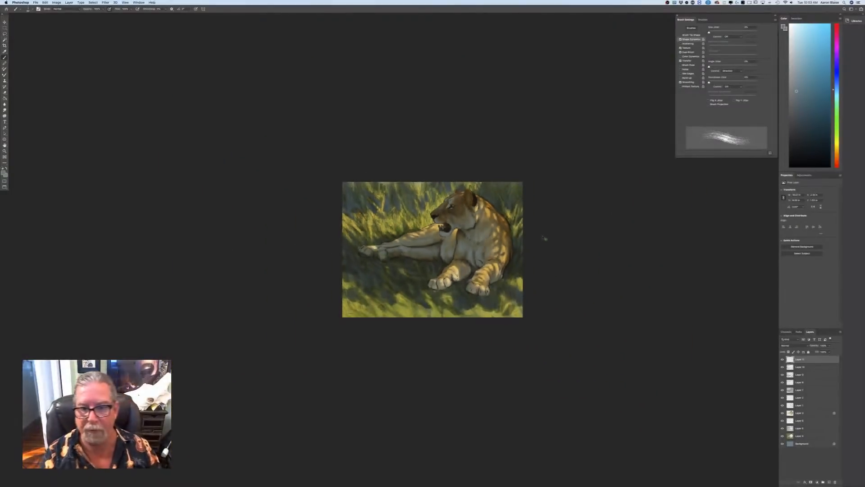
{"action": "key", "text": "super+plus"}
{"action": "key", "text": "super+plus"}
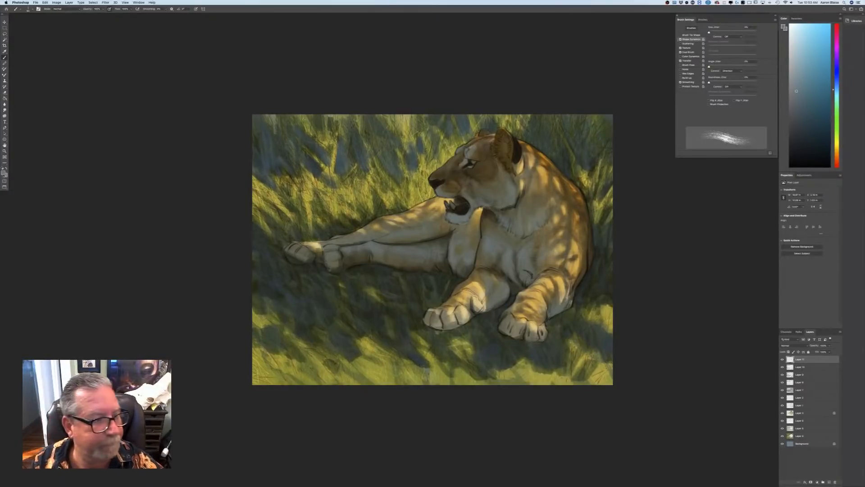
Sample a muted olive tan from the lioness's upper chest and brush it over the shaded cheek, neck and chest
{"action": "left_click", "coordinate": [4, 173]}
{"action": "left_click", "coordinate": [477, 223]}
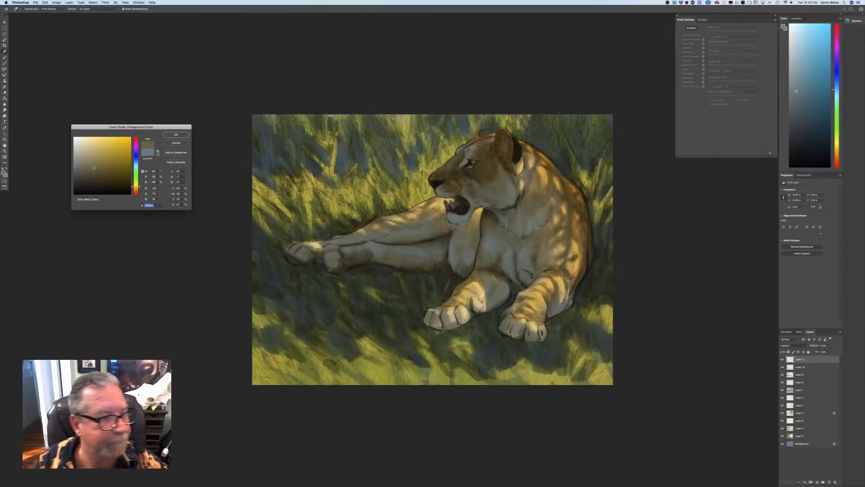
{"action": "left_click", "coordinate": [176, 134]}
{"action": "left_click_drag", "start_coordinate": [497, 155], "coordinate": [495, 182]}
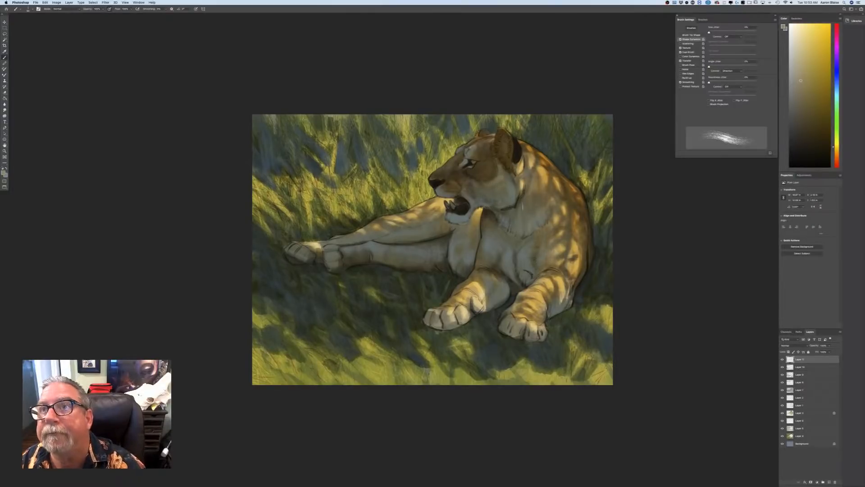
{"action": "left_click_drag", "start_coordinate": [531, 168], "coordinate": [529, 179]}
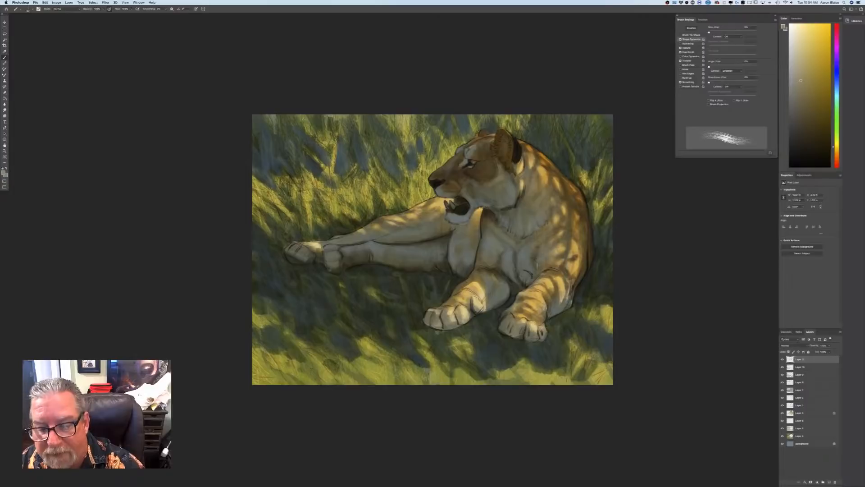
Set the foreground colour to a warm orange-brown based on the hind leg's fur and brush it into the shaded body and back
{"action": "left_click", "coordinate": [4, 173]}
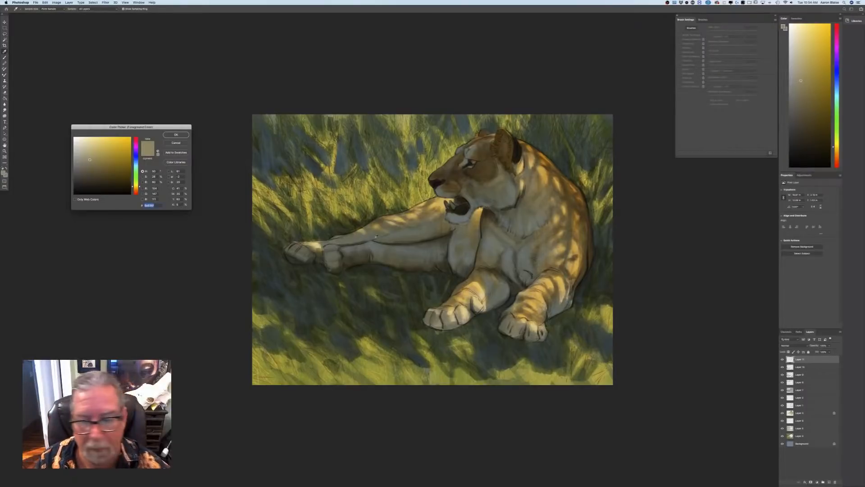
{"action": "left_click", "coordinate": [376, 237]}
{"action": "left_click", "coordinate": [136, 189]}
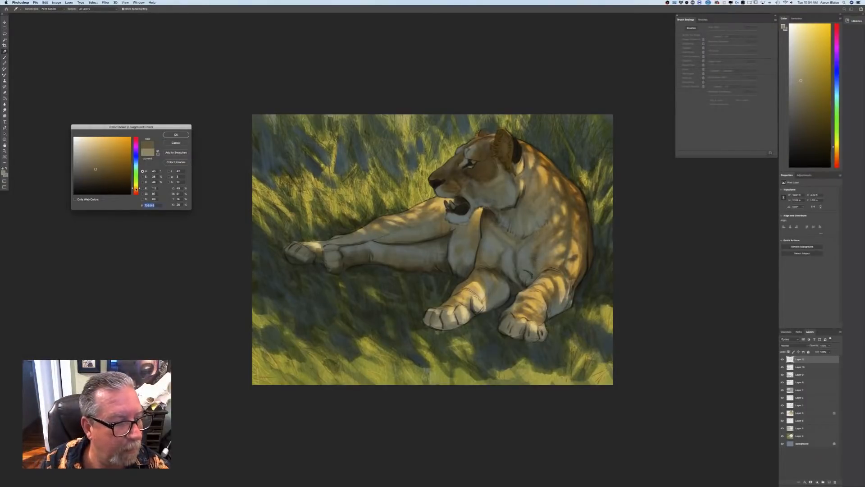
{"action": "left_click_drag", "start_coordinate": [136, 189], "coordinate": [136, 190]}
{"action": "left_click", "coordinate": [104, 170]}
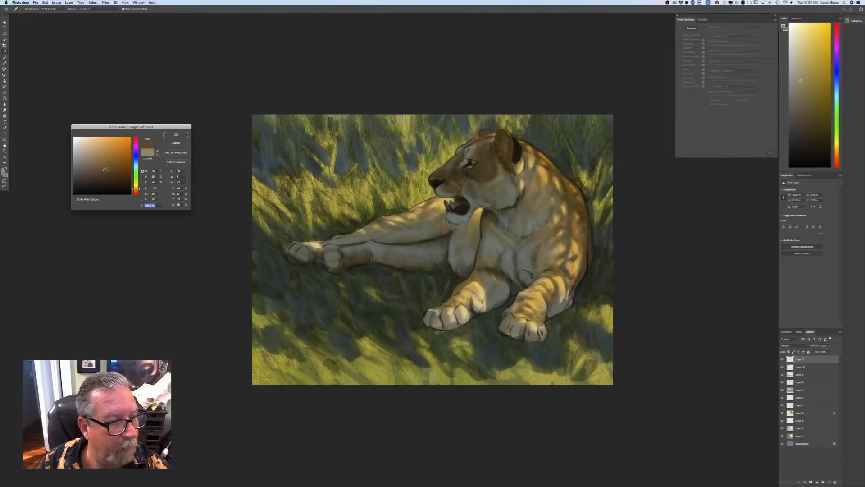
{"action": "key", "text": "Return"}
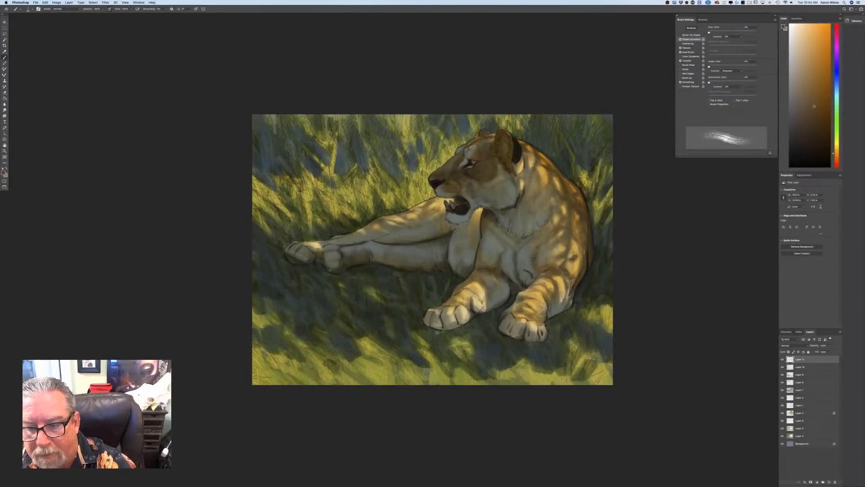
Darken the foreground brown and paint rich shadow tones between the sunlit patches on the lioness's shoulder and back
{"action": "left_click", "coordinate": [4, 172]}
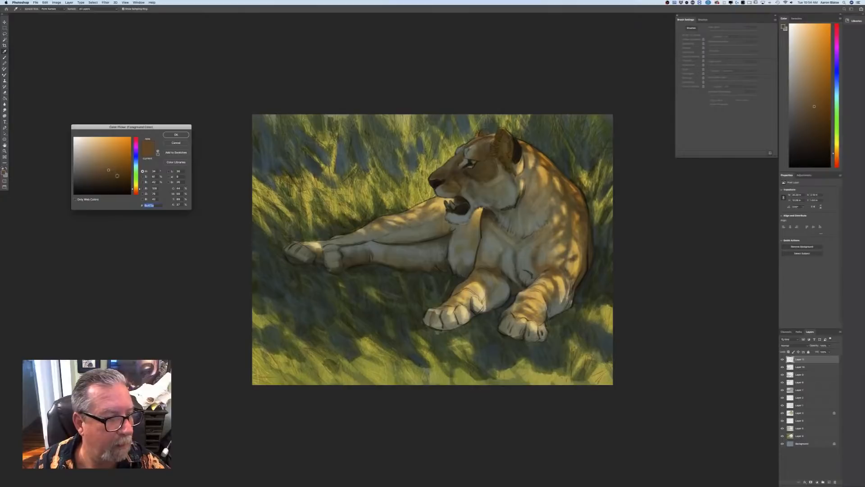
{"action": "left_click", "coordinate": [119, 177]}
{"action": "left_click", "coordinate": [173, 135]}
{"action": "key", "text": "b"}
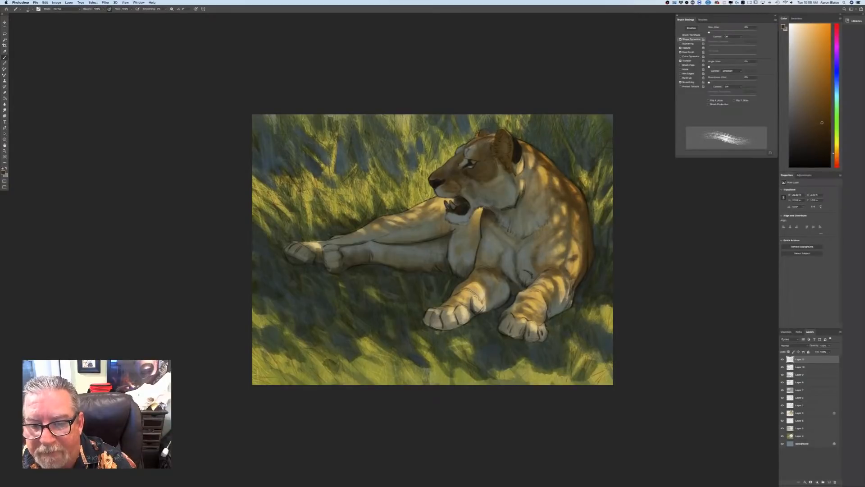
{"action": "left_click", "coordinate": [4, 173]}
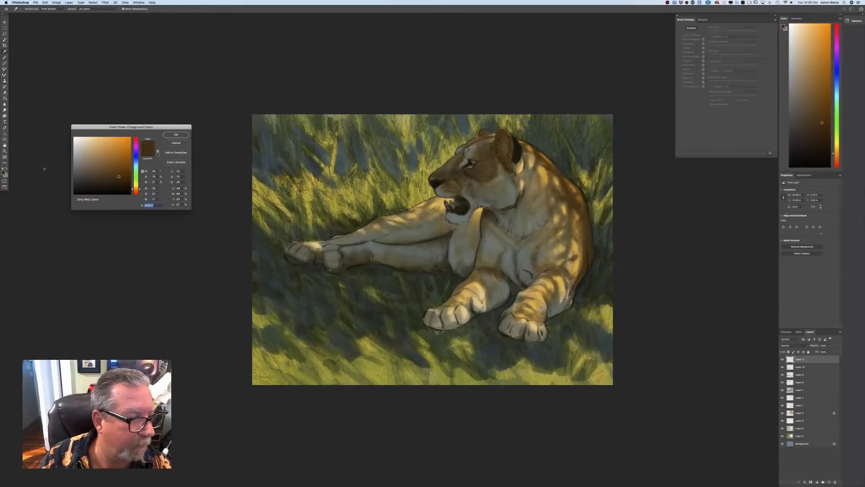
{"action": "left_click", "coordinate": [175, 134]}
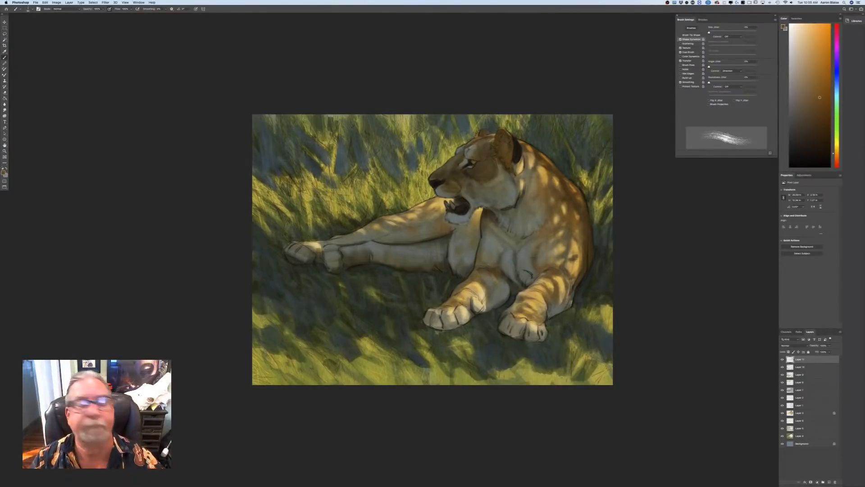
Set the foreground colour to a golden orange sampled from the sunlit fur on the lioness's upper back
{"action": "left_click", "coordinate": [4, 172]}
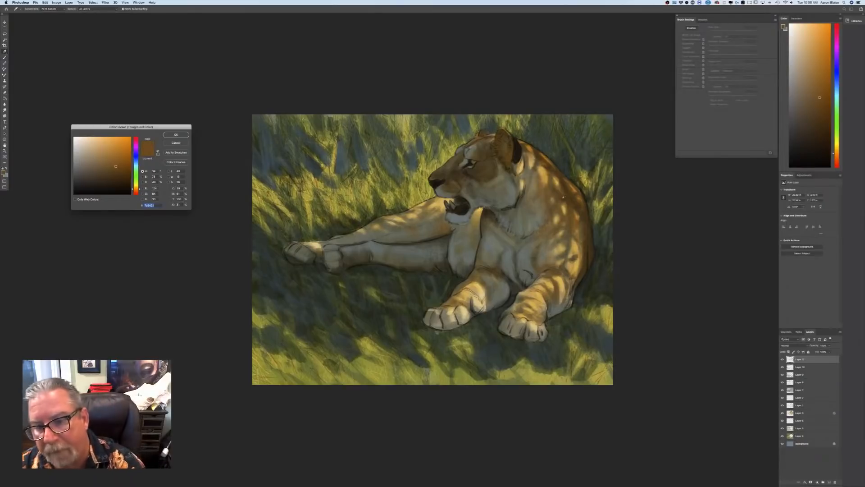
{"action": "left_click", "coordinate": [571, 187]}
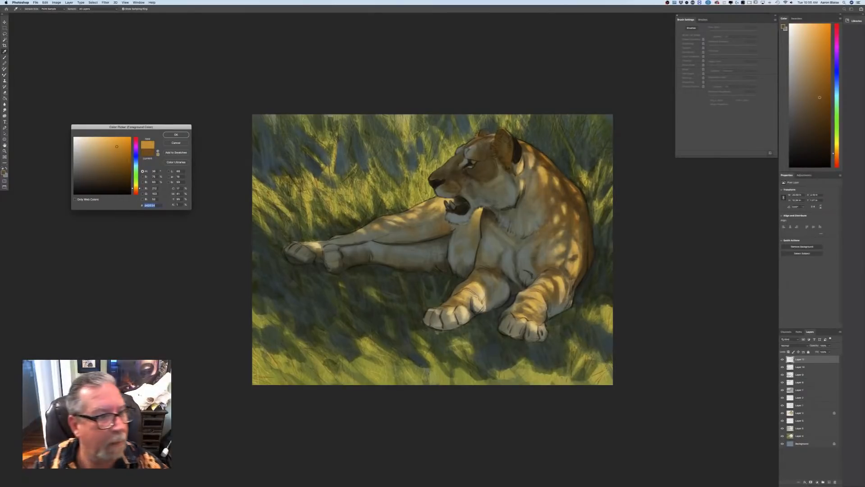
{"action": "left_click", "coordinate": [184, 134]}
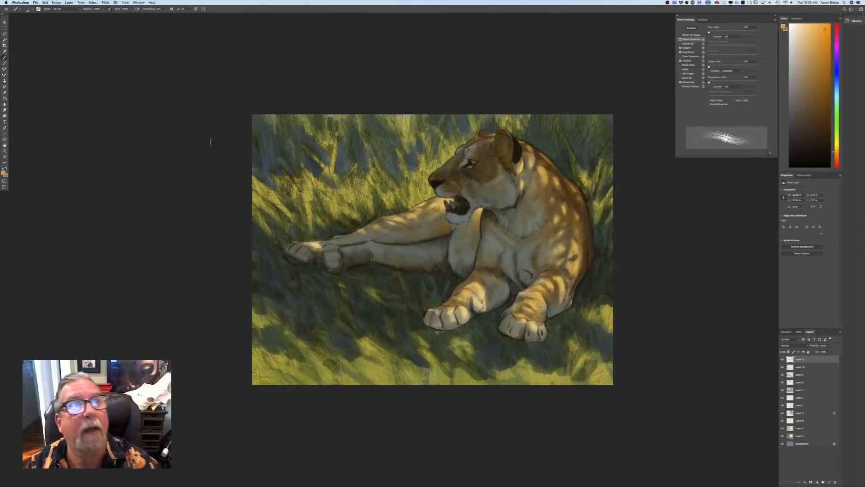
Add a new layer and paint golden orange accents along the lioness's sunlit upper back with a smaller brush
{"action": "left_click", "coordinate": [825, 482]}
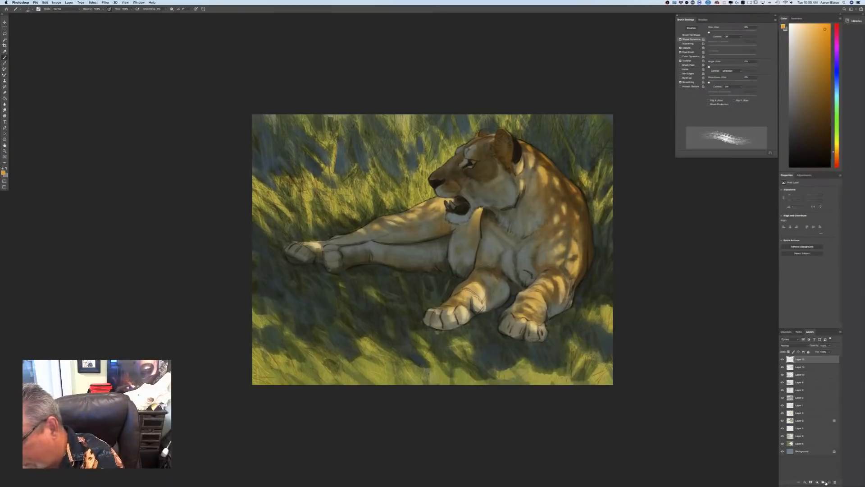
{"action": "key", "text": "bracketleft"}
{"action": "key", "text": "bracketleft"}
{"action": "key", "text": "bracketleft"}
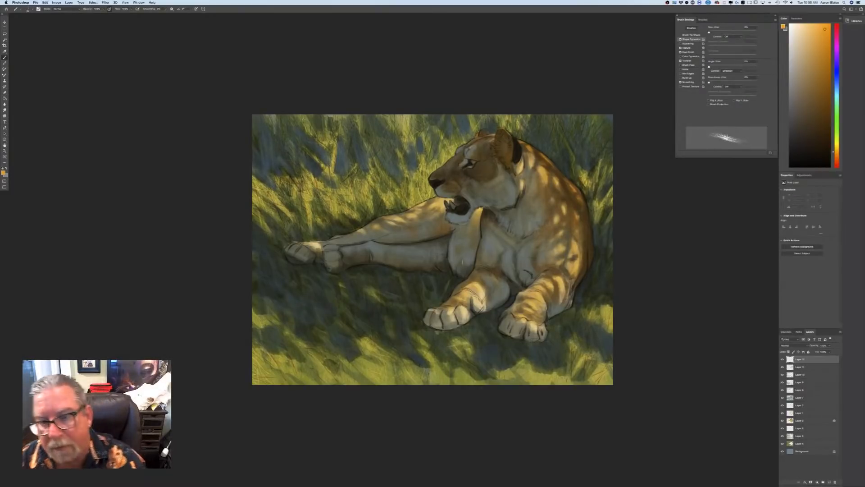
{"action": "left_click_drag", "start_coordinate": [540, 154], "coordinate": [548, 161]}
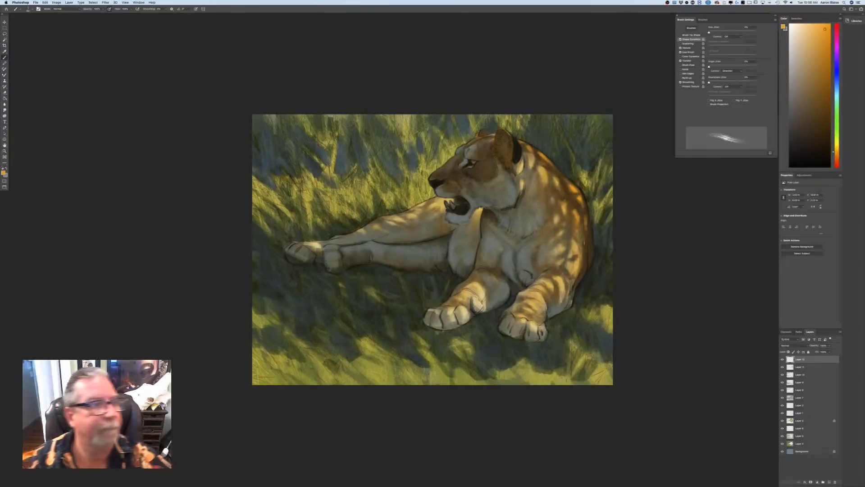
Switch to a smoother brush preset with pen-pressure size control and paint fine golden orange strokes along the lioness's back
{"action": "left_click", "coordinate": [30, 9]}
{"action": "left_click", "coordinate": [36, 105]}
{"action": "left_click", "coordinate": [187, 148]}
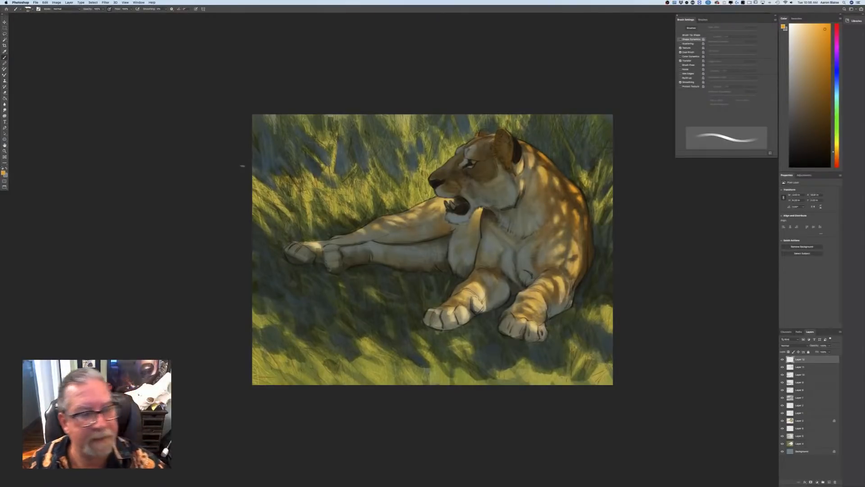
{"action": "left_click", "coordinate": [196, 9]}
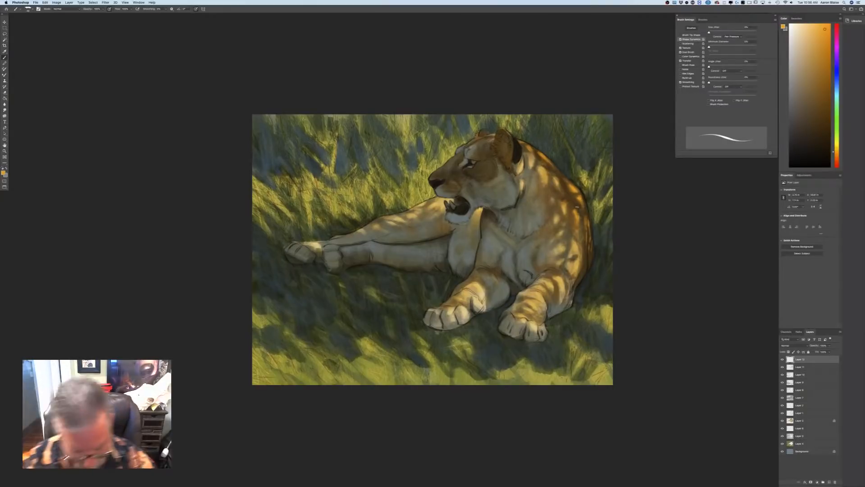
{"action": "key", "text": "super+equal"}
{"action": "left_click_drag", "start_coordinate": [577, 208], "coordinate": [442, 222]}
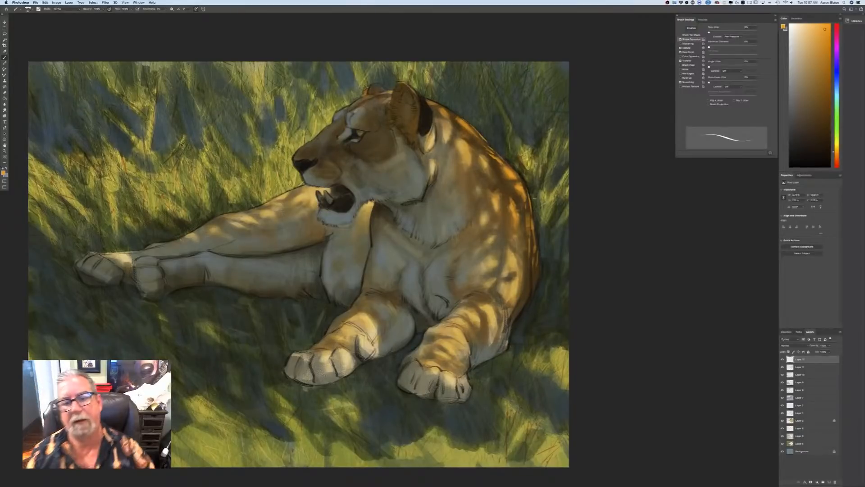
{"action": "key", "text": "super+minus"}
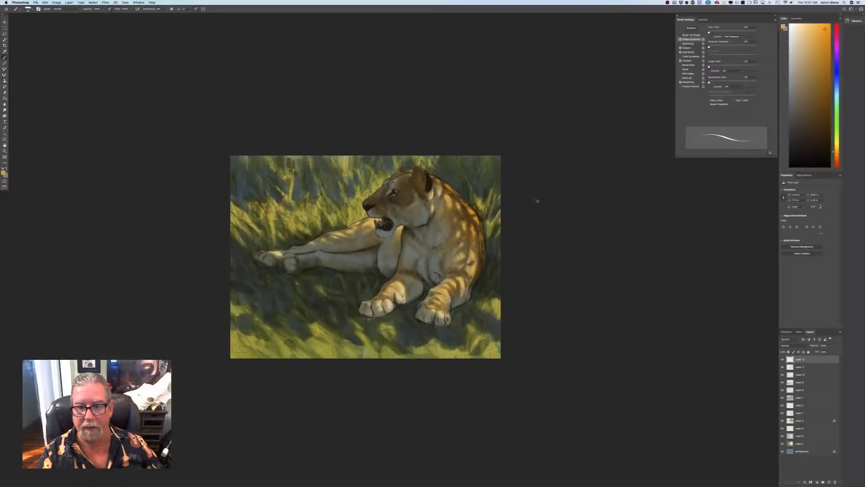
{"action": "key", "text": "super+equal"}
{"action": "key", "text": "super+equal"}
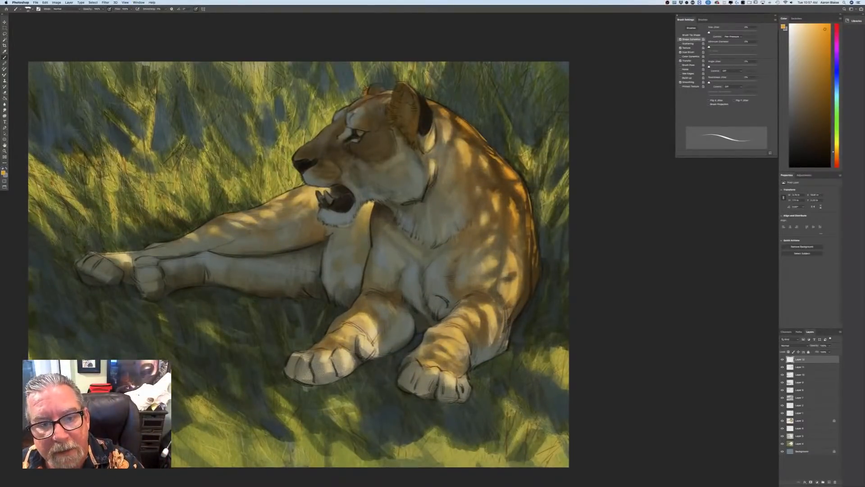
Turn off pen-pressure sizing, pick a light yellow based on the shoulder's sunlit fur, and paint brighter light patches across the shoulder and back
{"action": "left_click", "coordinate": [195, 9]}
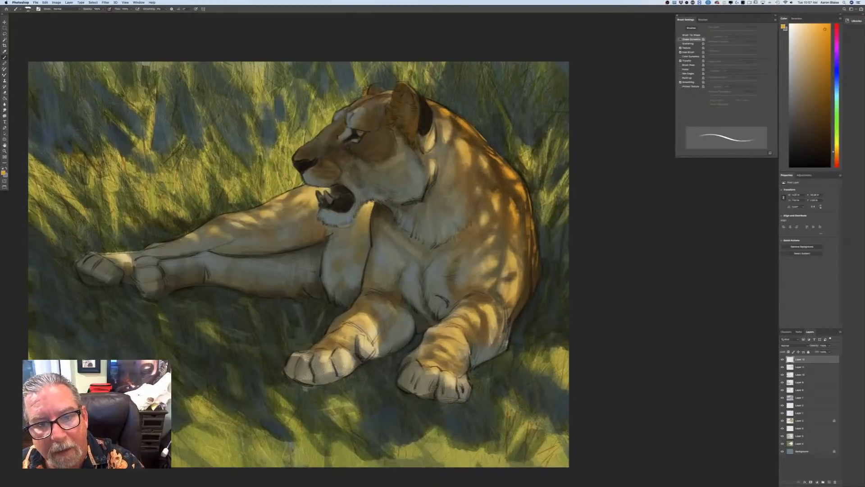
{"action": "left_click", "coordinate": [3, 172]}
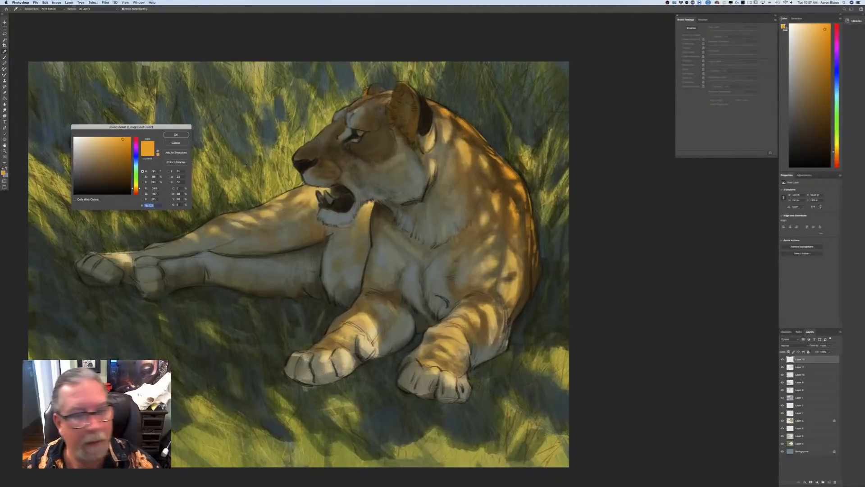
{"action": "left_click", "coordinate": [465, 144]}
{"action": "left_click", "coordinate": [135, 188]}
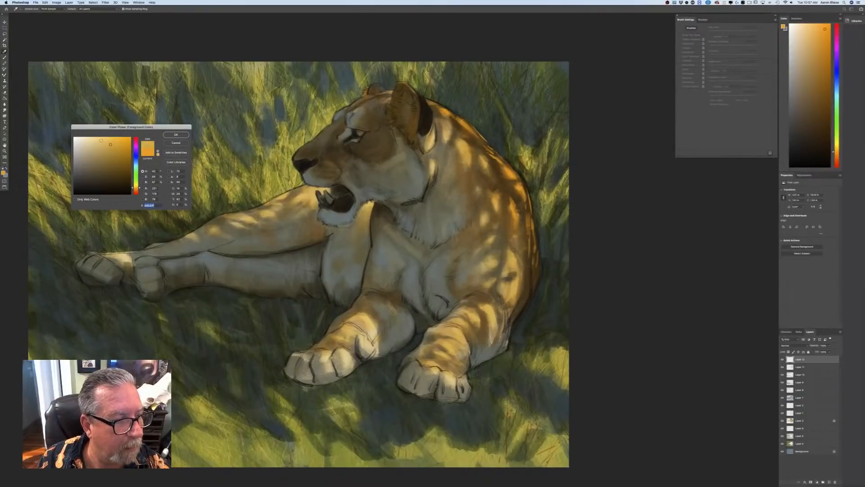
{"action": "key", "text": "Return"}
{"action": "key", "text": "b"}
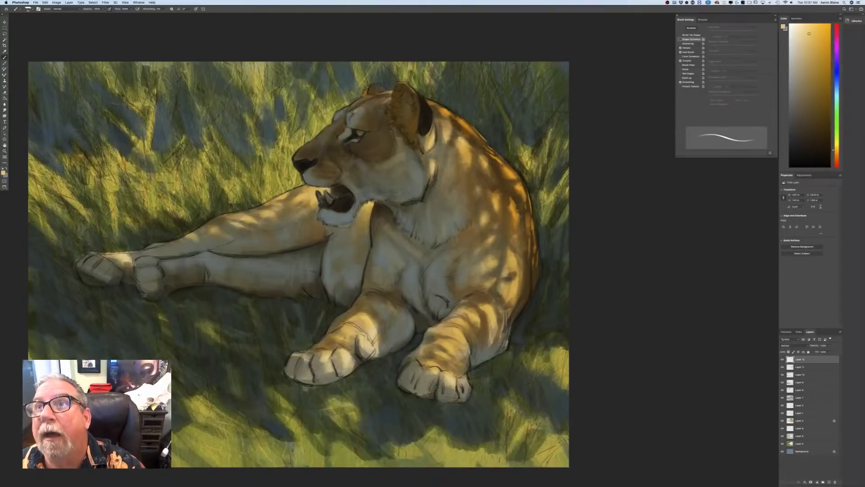
{"action": "left_click_drag", "start_coordinate": [467, 126], "coordinate": [479, 140]}
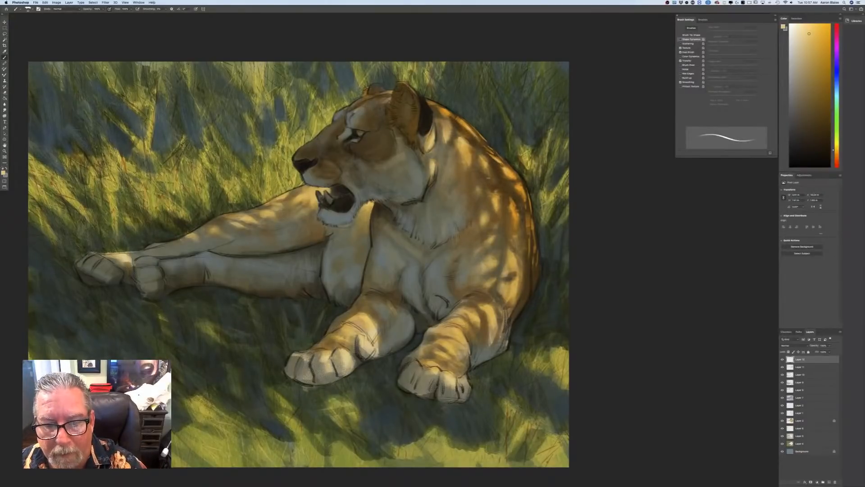
{"action": "left_click_drag", "start_coordinate": [487, 178], "coordinate": [486, 185]}
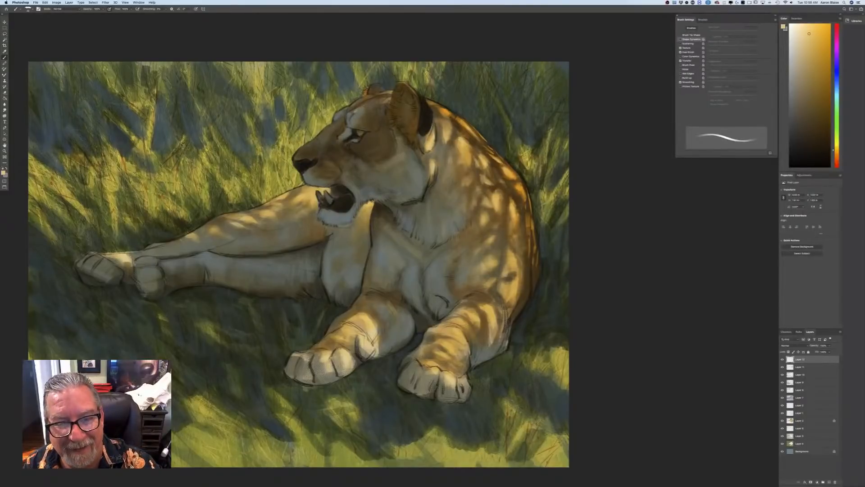
Lighten the foreground colour to a pale cream yellow and dab highlights on the lioness's neck behind the cheek
{"action": "left_click", "coordinate": [3, 173]}
{"action": "left_click", "coordinate": [94, 141]}
{"action": "left_click", "coordinate": [176, 135]}
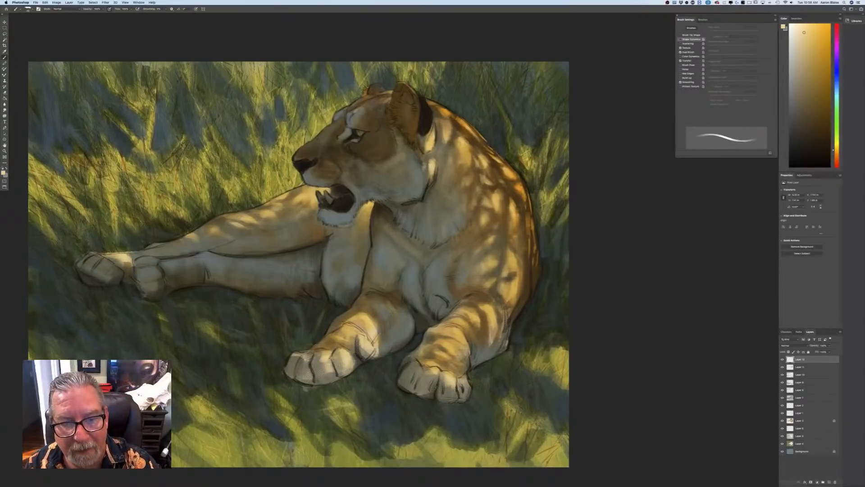
{"action": "left_click_drag", "start_coordinate": [426, 174], "coordinate": [424, 182]}
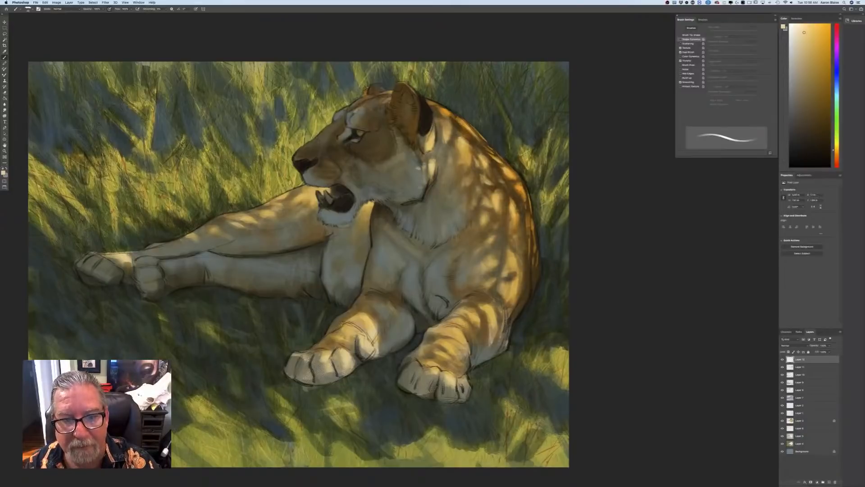
{"action": "key", "text": "super+minus"}
{"action": "key", "text": "super+minus"}
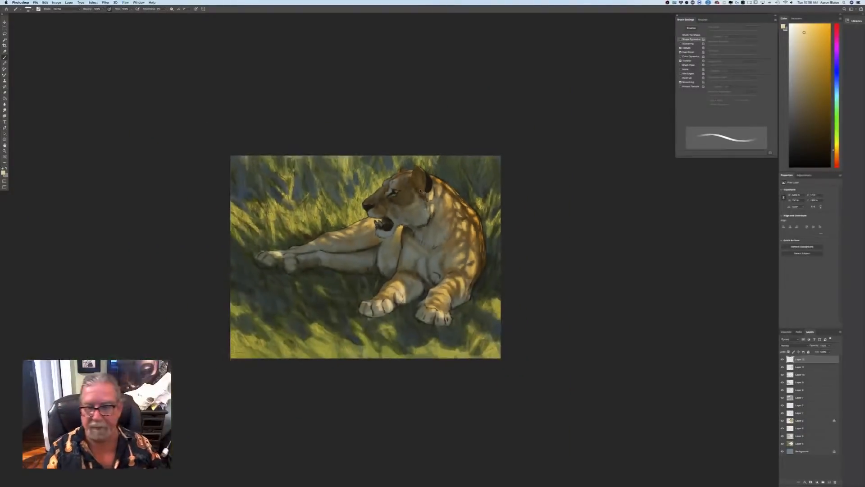
{"action": "key", "text": "super+plus"}
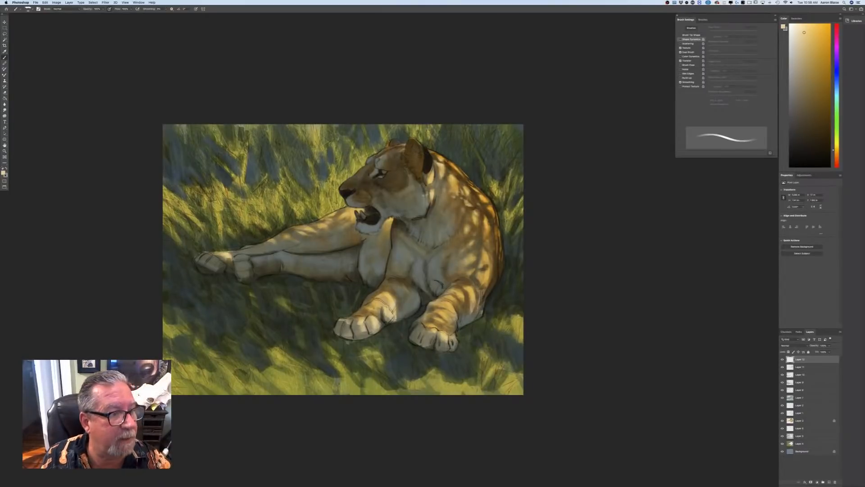
Set the foreground colour to a light orange, turn on pen-pressure sizing, and paint fine warm accents along the lioness's outer flank
{"action": "left_click", "coordinate": [4, 173]}
{"action": "left_click", "coordinate": [136, 189]}
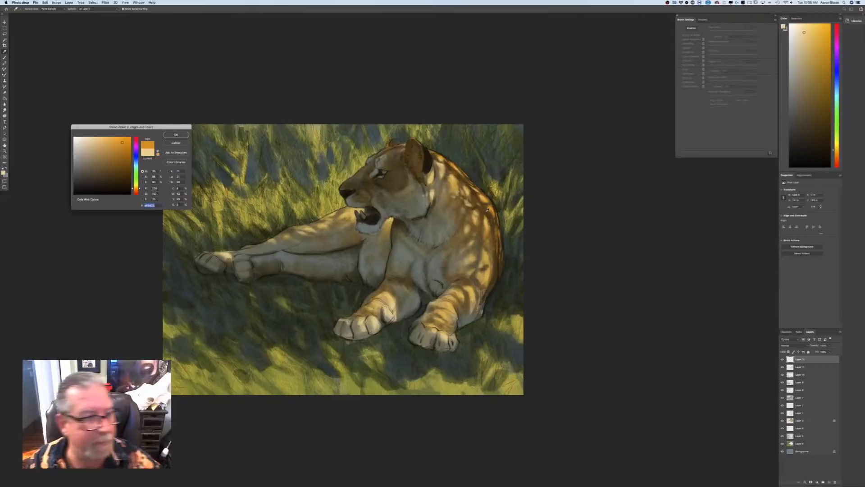
{"action": "left_click", "coordinate": [112, 138]}
{"action": "left_click", "coordinate": [176, 134]}
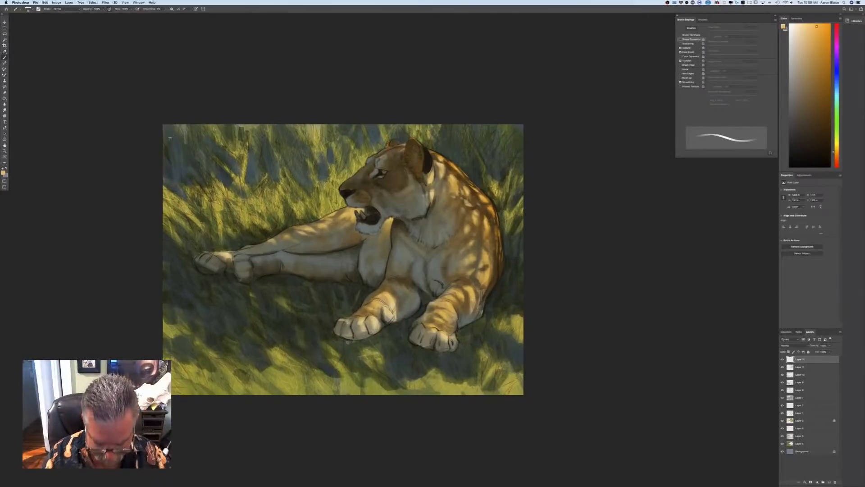
{"action": "key", "text": "super+plus"}
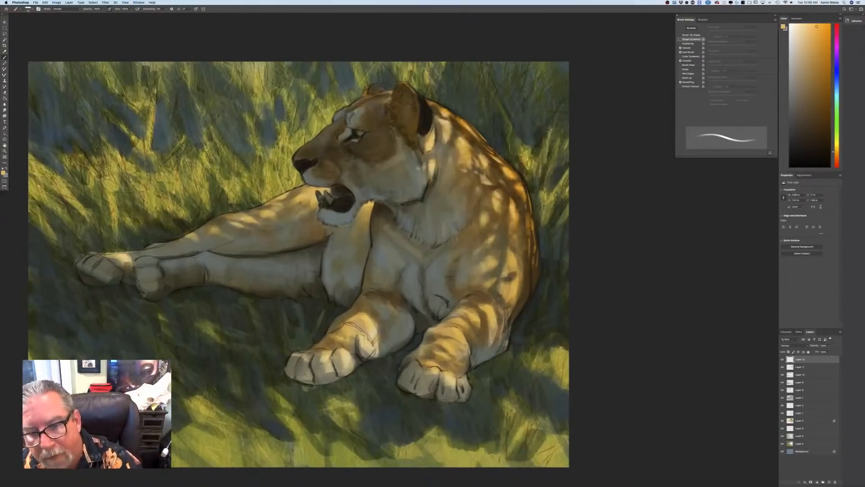
{"action": "left_click", "coordinate": [198, 9]}
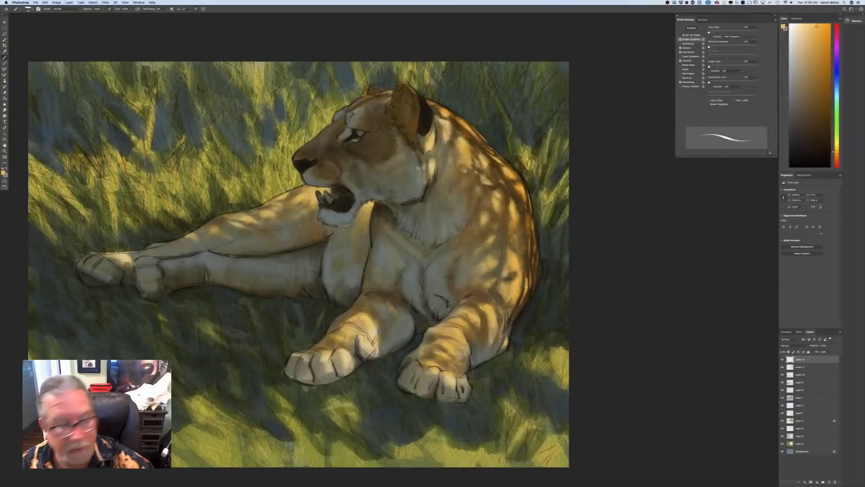
Set the foreground colour to a pale yellow based on the front leg's fur and paint sunlit highlights on the lower flank
{"action": "left_click", "coordinate": [4, 172]}
{"action": "left_click", "coordinate": [484, 307]}
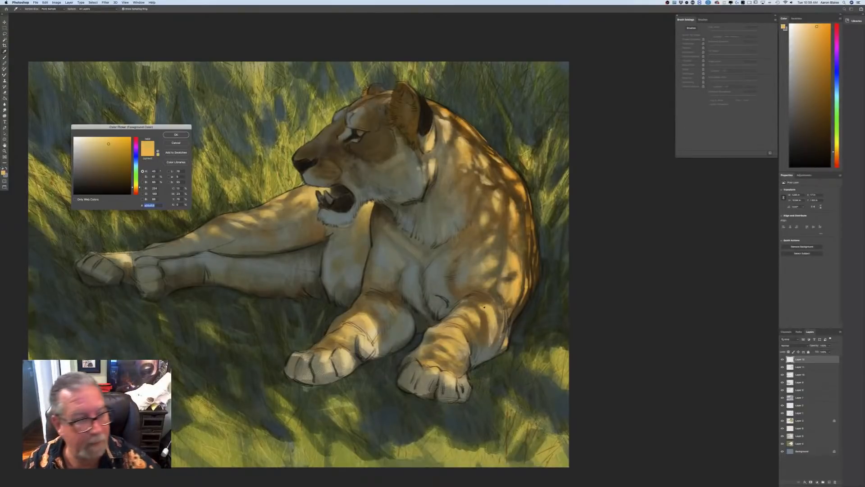
{"action": "left_click", "coordinate": [97, 141]}
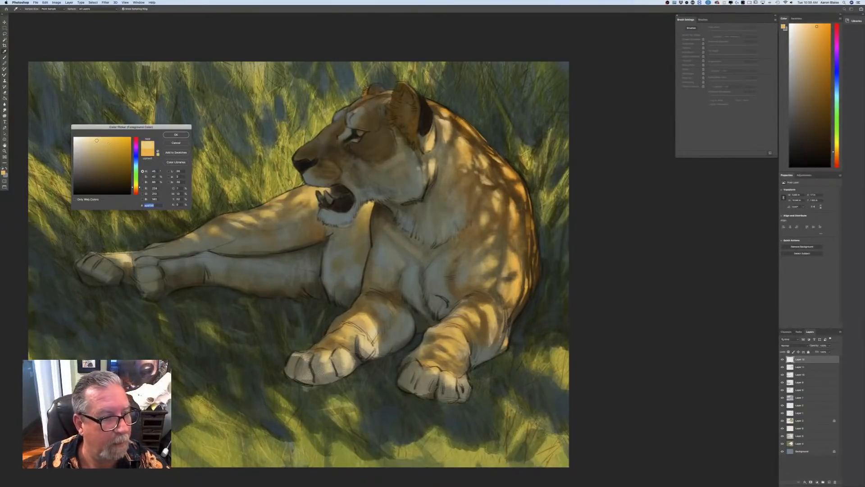
{"action": "left_click", "coordinate": [175, 135]}
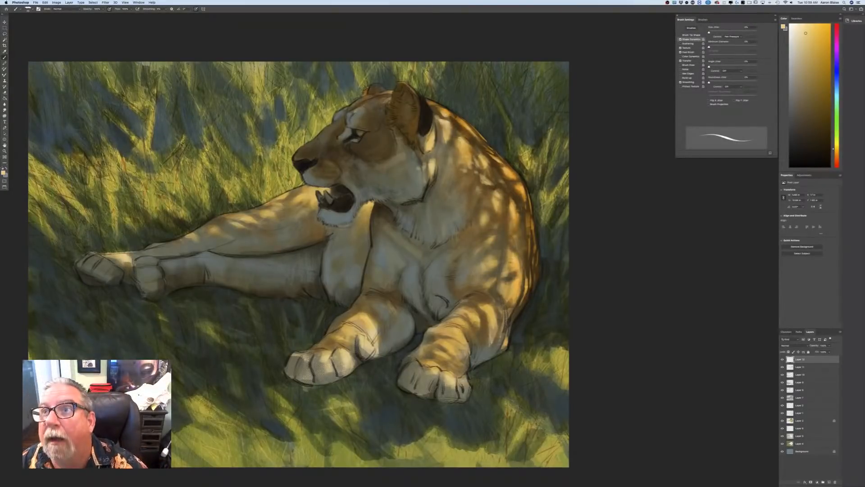
{"action": "left_click_drag", "start_coordinate": [516, 266], "coordinate": [517, 286]}
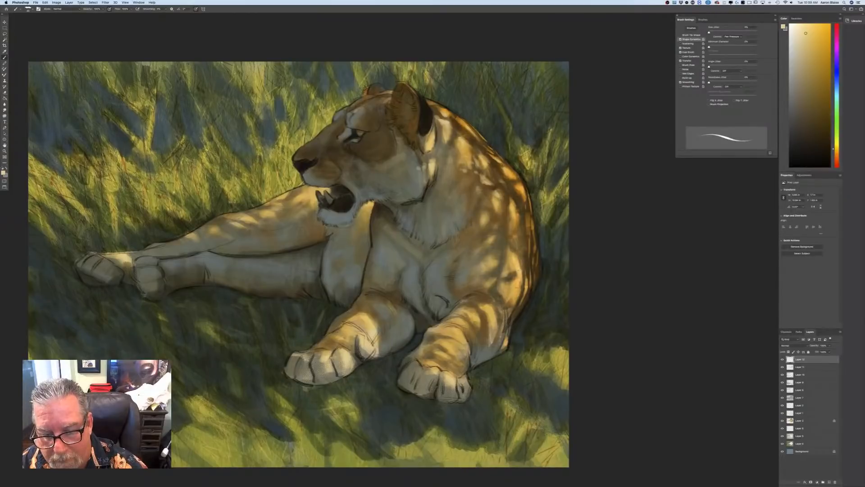
{"action": "left_click_drag", "start_coordinate": [521, 247], "coordinate": [521, 259]}
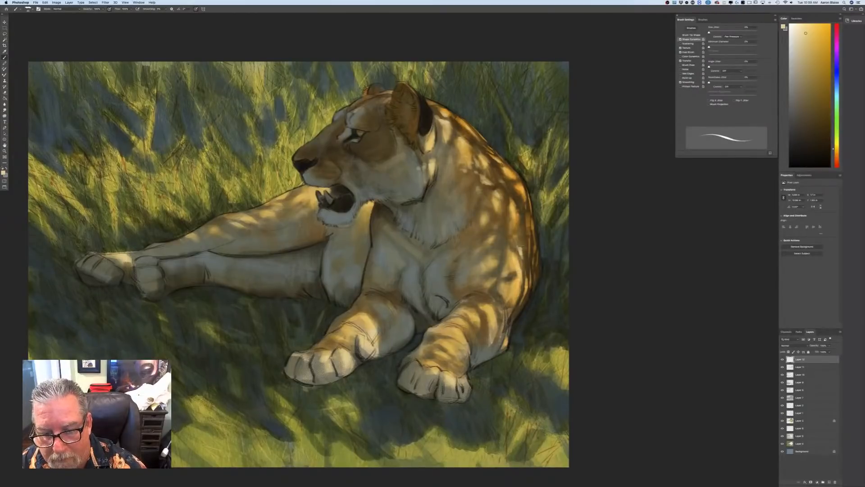
Turn off pen-pressure sizing, set the foreground to a light orange based on the foreleg's fur, and warm the foreleg's sunlit stripes
{"action": "left_click", "coordinate": [195, 9]}
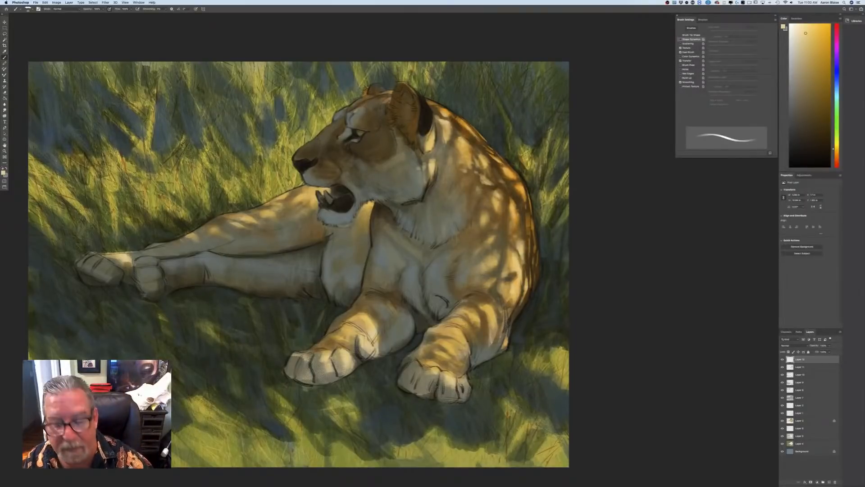
{"action": "left_click", "coordinate": [4, 173]}
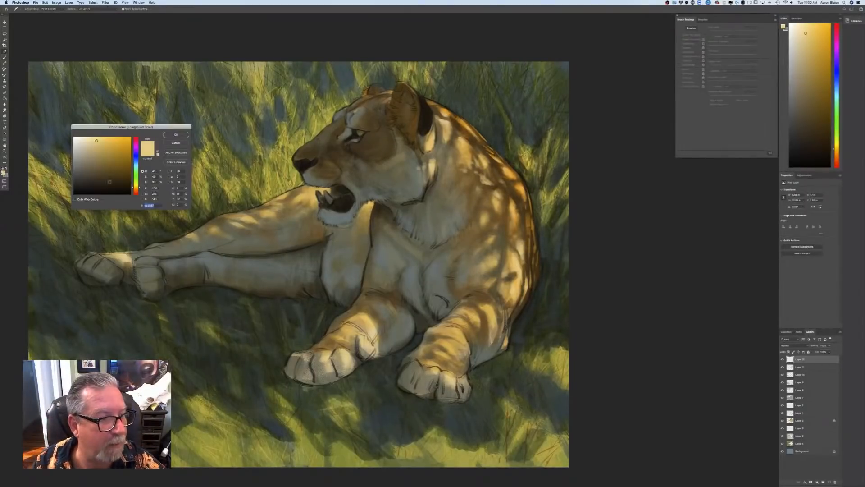
{"action": "left_click", "coordinate": [109, 143]}
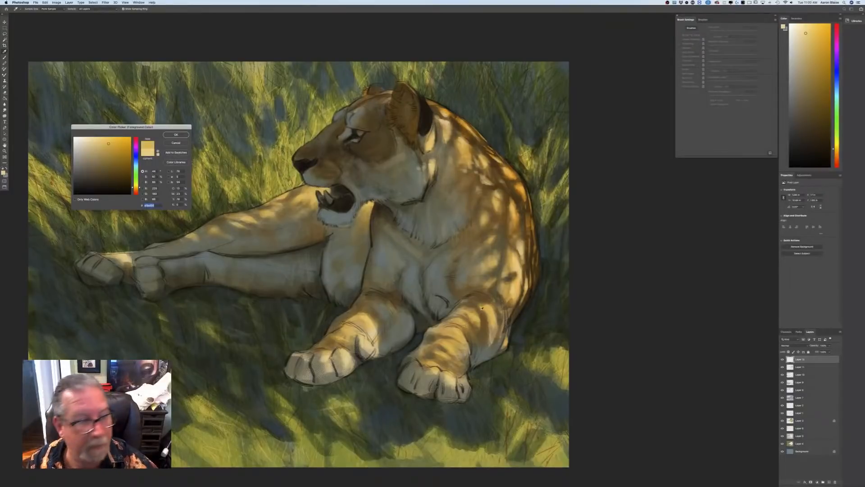
{"action": "left_click", "coordinate": [136, 189]}
{"action": "left_click", "coordinate": [136, 190]}
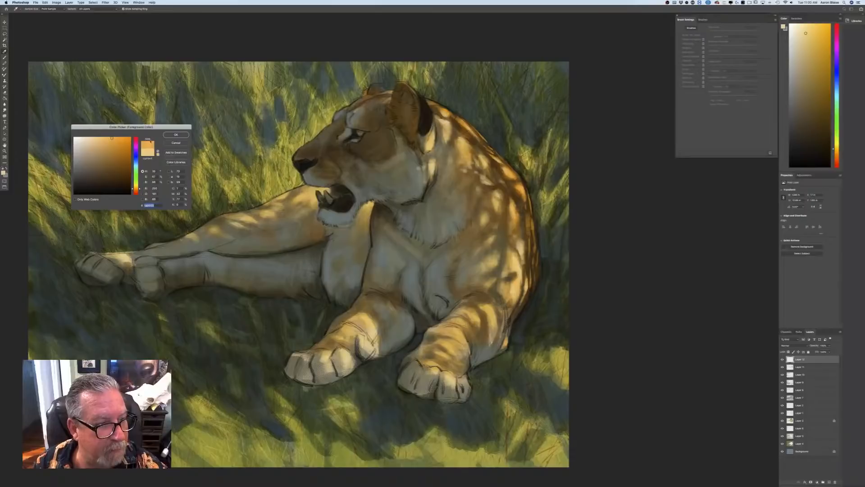
{"action": "left_click", "coordinate": [176, 134]}
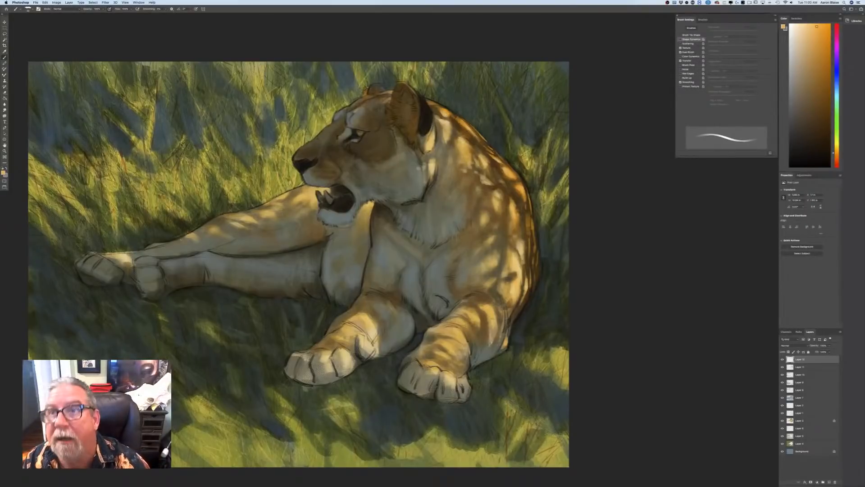
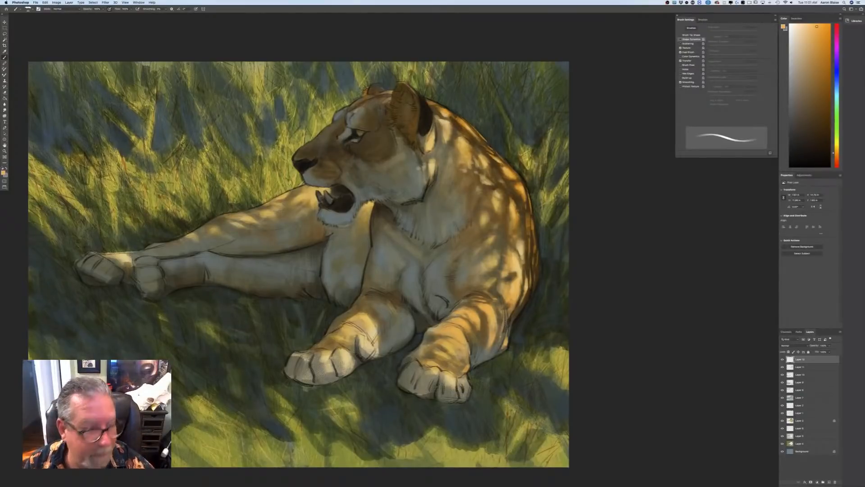
Set the foreground colour to a pale cream yellow for the brightest sunlit fur
{"action": "left_click", "coordinate": [3, 172]}
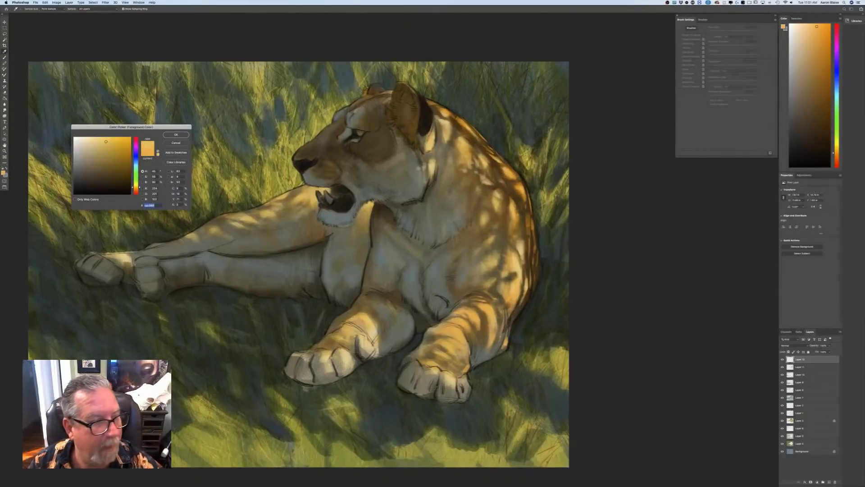
{"action": "left_click", "coordinate": [94, 141]}
{"action": "left_click", "coordinate": [165, 136]}
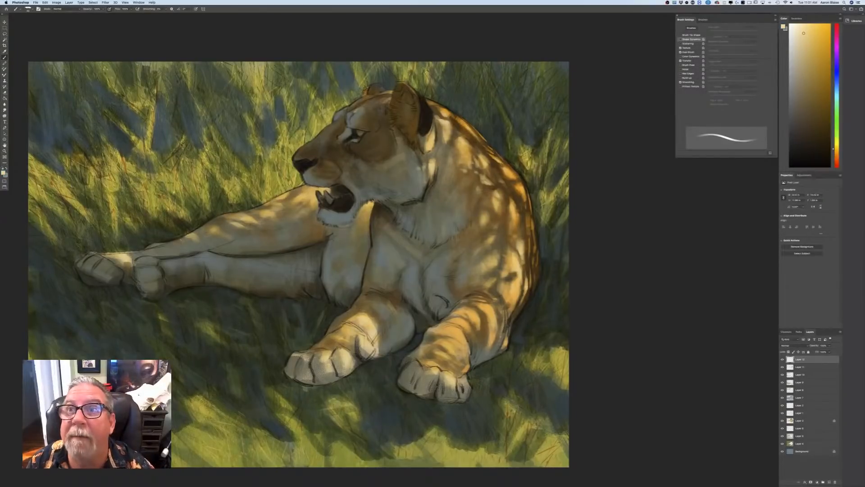
Paint small pale cream sunlit spots on the upper part and inner side of the lioness's bent front leg
{"action": "left_click_drag", "start_coordinate": [371, 311], "coordinate": [374, 313]}
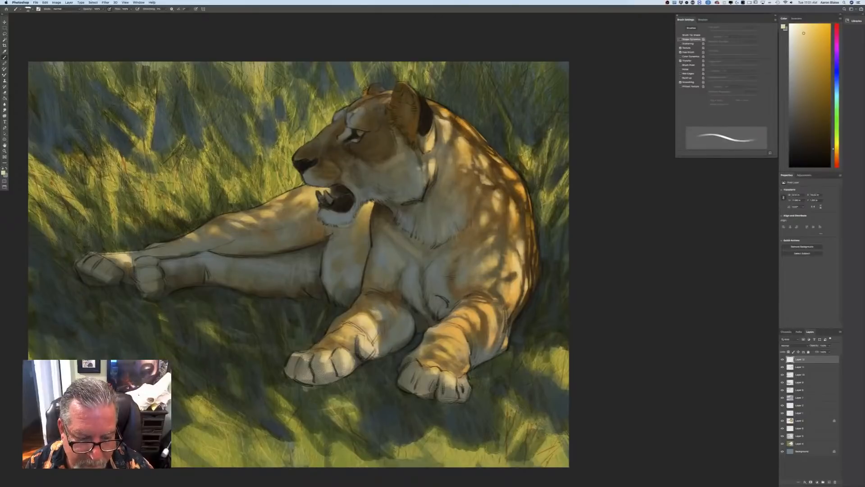
{"action": "left_click_drag", "start_coordinate": [371, 304], "coordinate": [372, 299]}
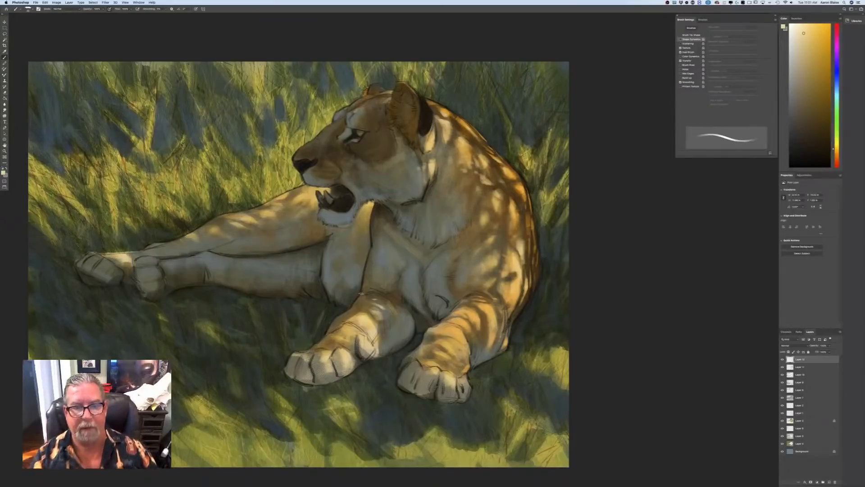
{"action": "key", "text": "super+minus"}
{"action": "key", "text": "super+minus"}
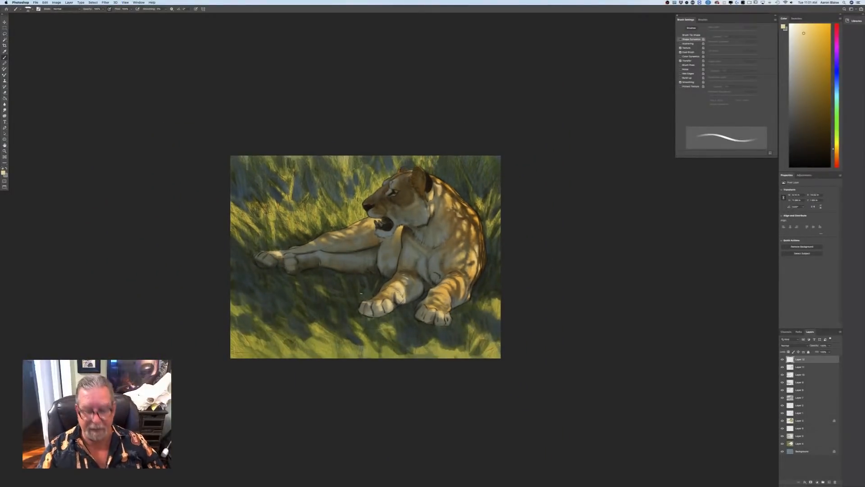
{"action": "key", "text": "super+plus"}
{"action": "key", "text": "super+plus"}
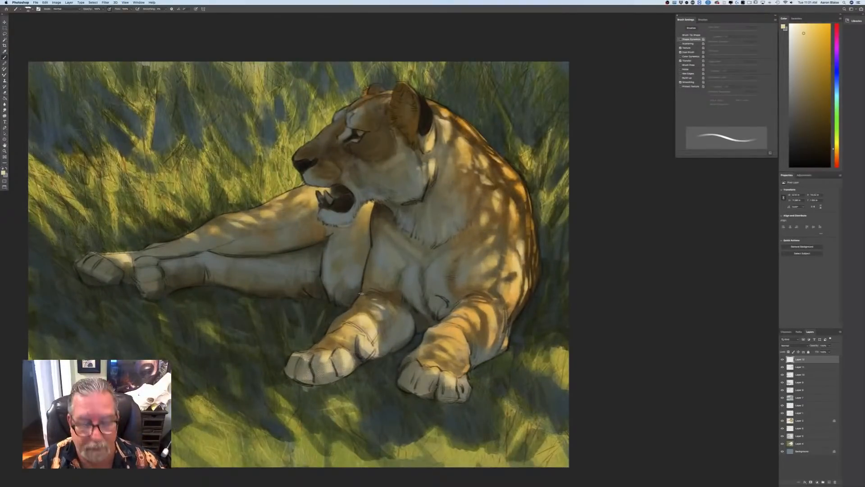
{"action": "left_click_drag", "start_coordinate": [389, 335], "coordinate": [390, 340]}
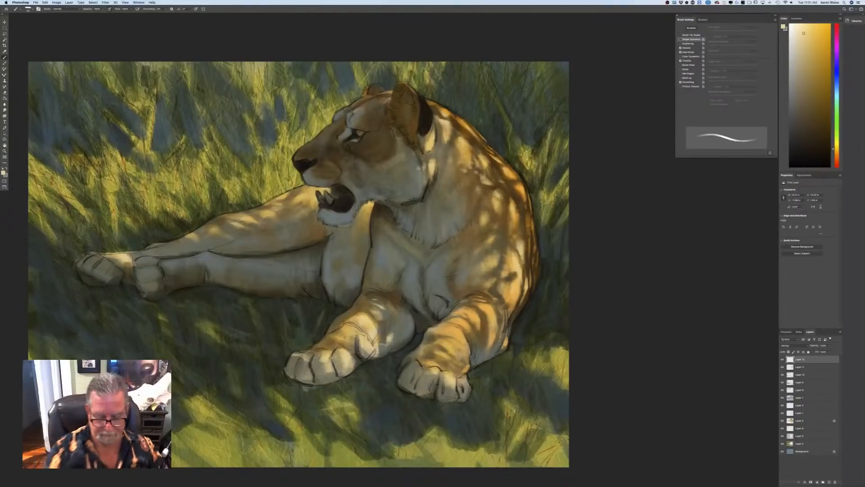
{"action": "key", "text": "super+minus"}
{"action": "key", "text": "super+minus"}
{"action": "key", "text": "super+plus"}
{"action": "key", "text": "super+plus"}
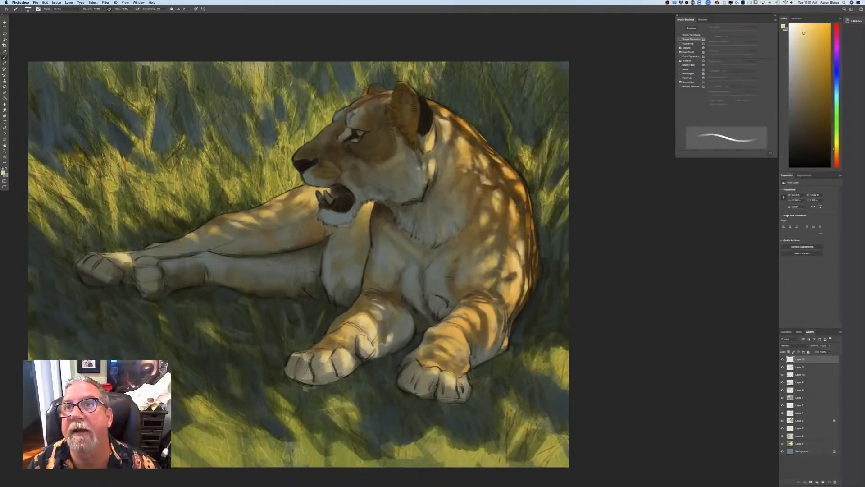
Set the foreground colour to a light orange, turn on pen-pressure sizing, and add warm accents to the outstretched foreleg above the paw
{"action": "left_click", "coordinate": [4, 173]}
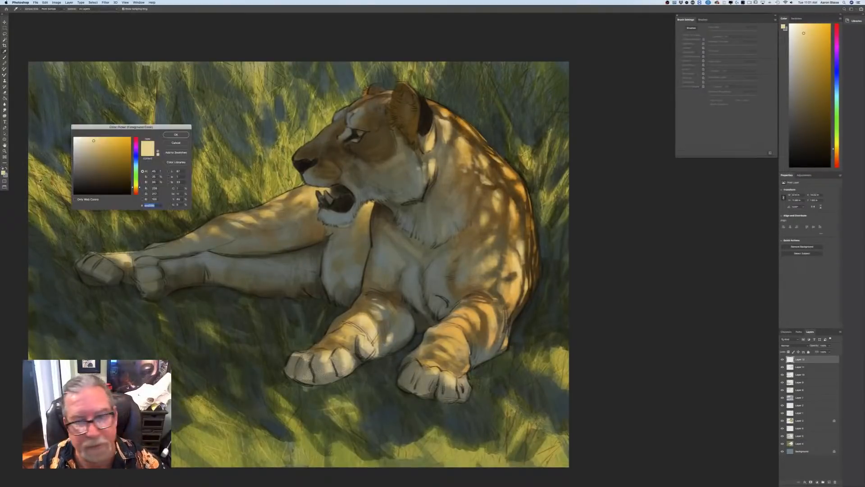
{"action": "left_click", "coordinate": [103, 144]}
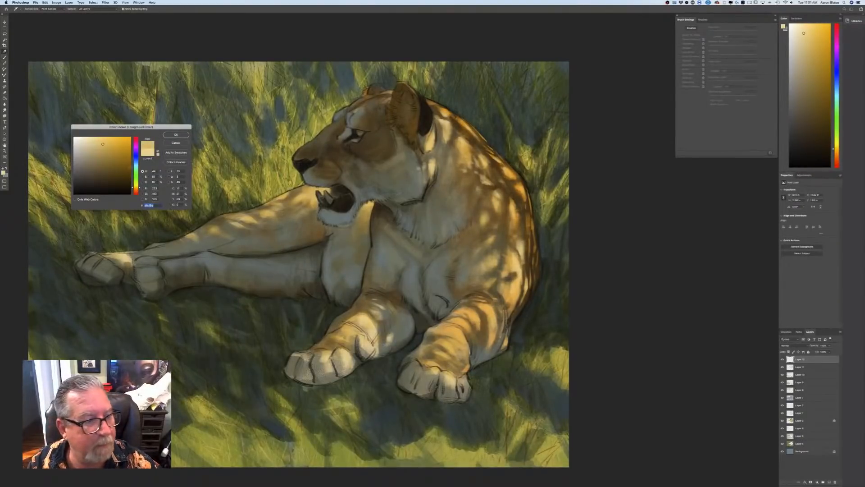
{"action": "left_click_drag", "start_coordinate": [135, 188], "coordinate": [134, 189]}
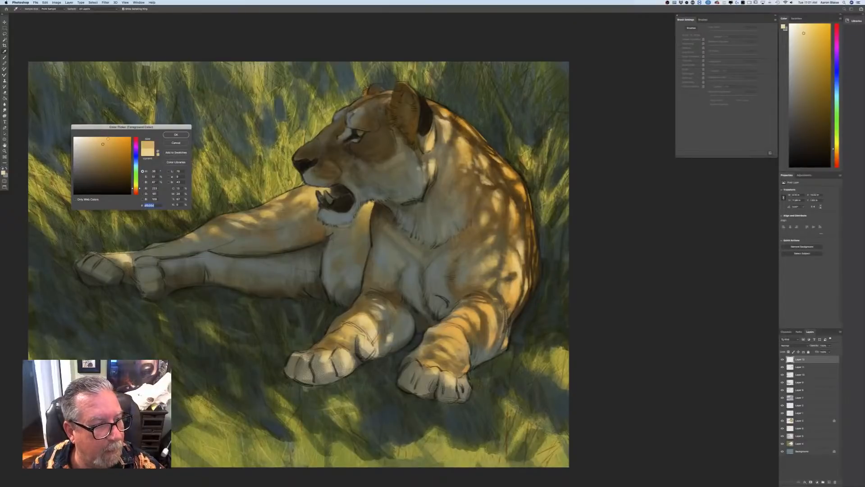
{"action": "left_click", "coordinate": [176, 134]}
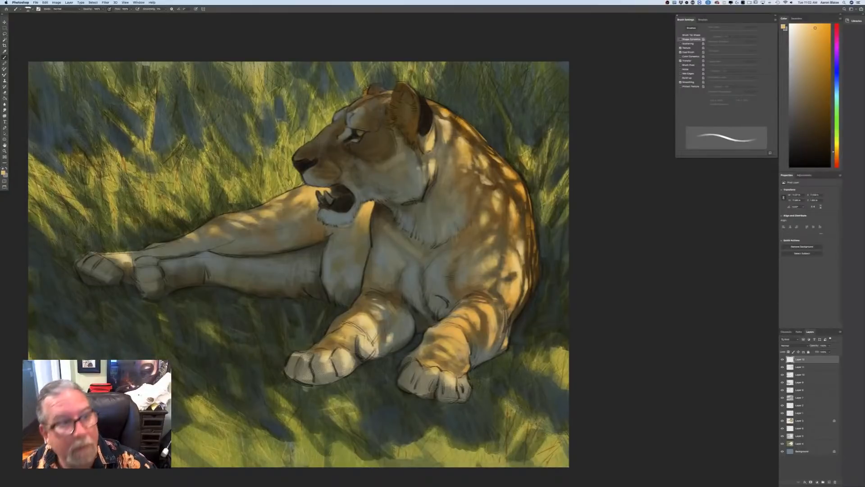
{"action": "left_click", "coordinate": [680, 39]}
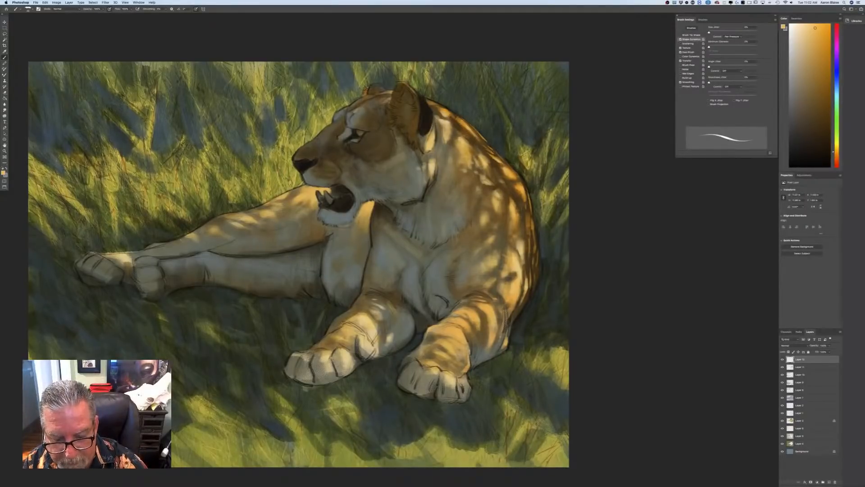
{"action": "left_click_drag", "start_coordinate": [469, 355], "coordinate": [470, 337]}
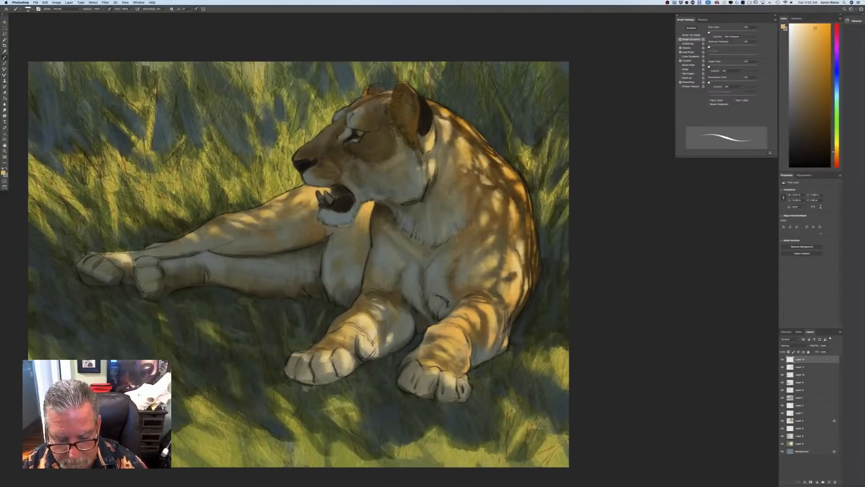
Set the foreground colour to a pale yellow and paint fine highlights on the toes of the lioness's nearest front paw
{"action": "left_click", "coordinate": [3, 173]}
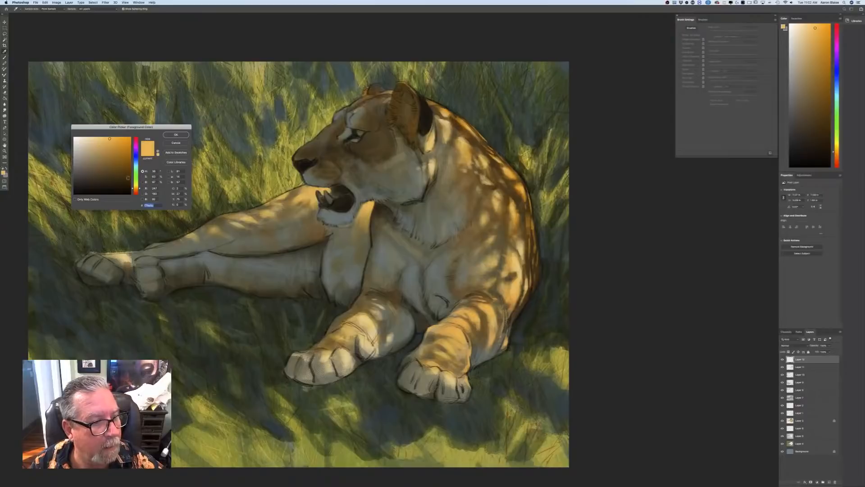
{"action": "left_click", "coordinate": [135, 188]}
{"action": "left_click", "coordinate": [92, 139]}
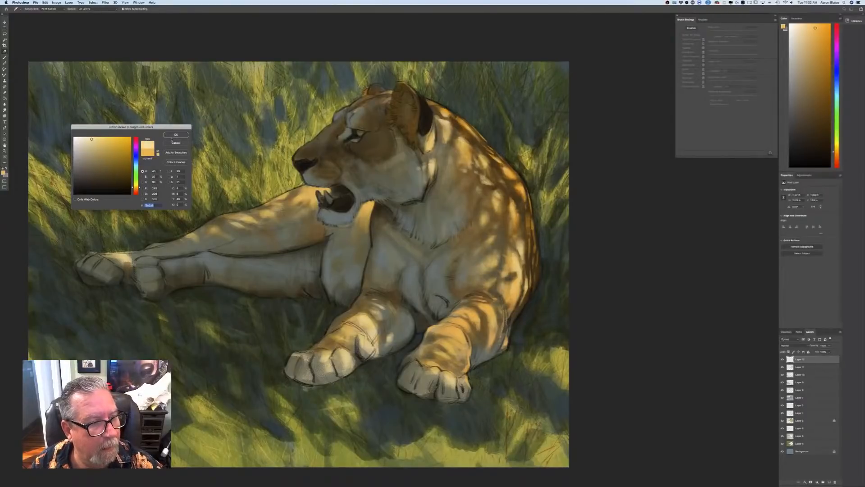
{"action": "left_click", "coordinate": [175, 134]}
{"action": "left_click_drag", "start_coordinate": [454, 378], "coordinate": [467, 384]}
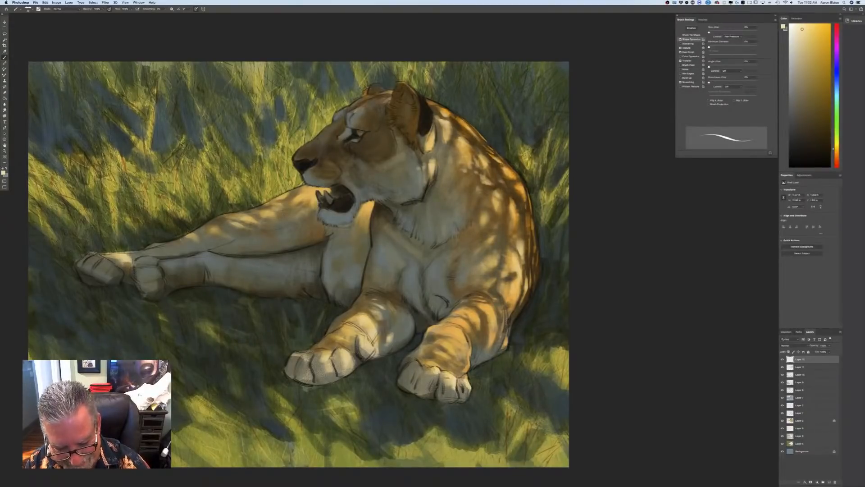
{"action": "left_click_drag", "start_coordinate": [439, 380], "coordinate": [441, 386]}
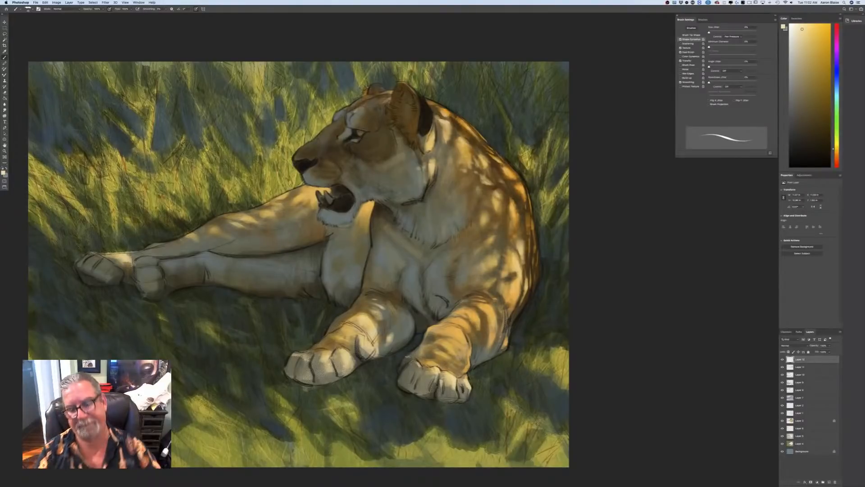
{"action": "key", "text": "super+minus"}
{"action": "key", "text": "super+minus"}
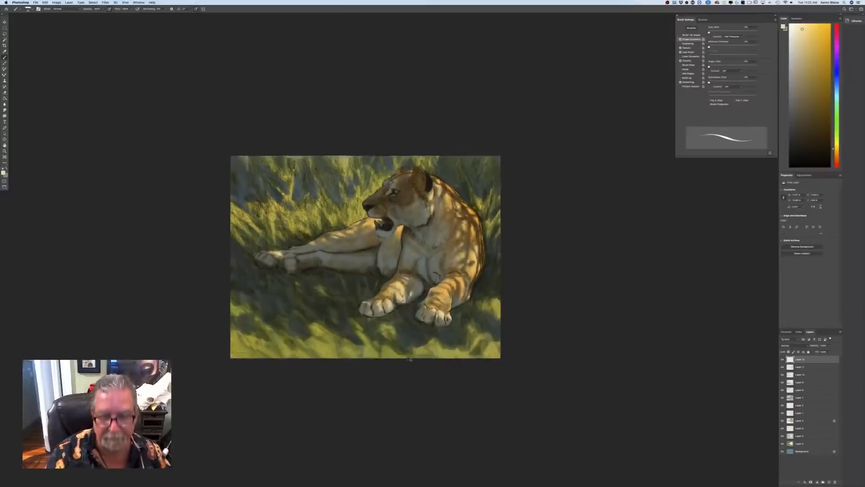
{"action": "key", "text": "super+minus"}
{"action": "key", "text": "super+plus"}
{"action": "key", "text": "super+plus"}
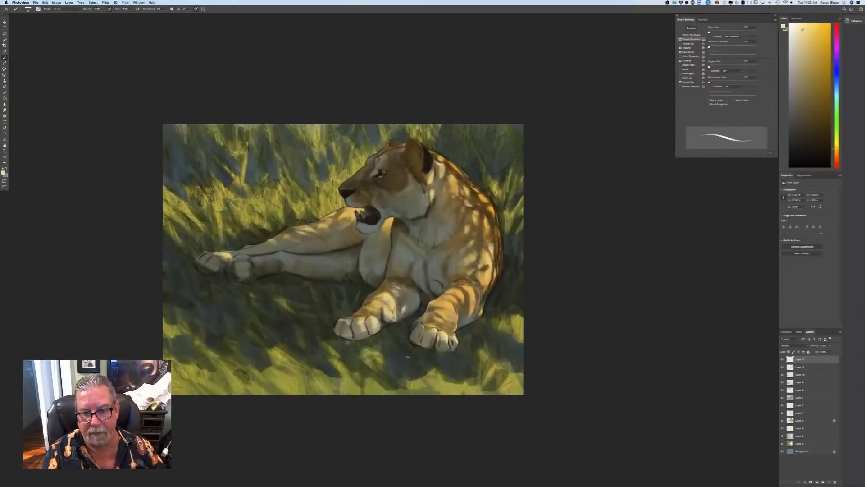
Set the foreground colour to a muted grey-green based on the shaded chest fur and paint fine fur tufts on the chest and neck
{"action": "left_click", "coordinate": [3, 173]}
{"action": "left_click", "coordinate": [432, 267]}
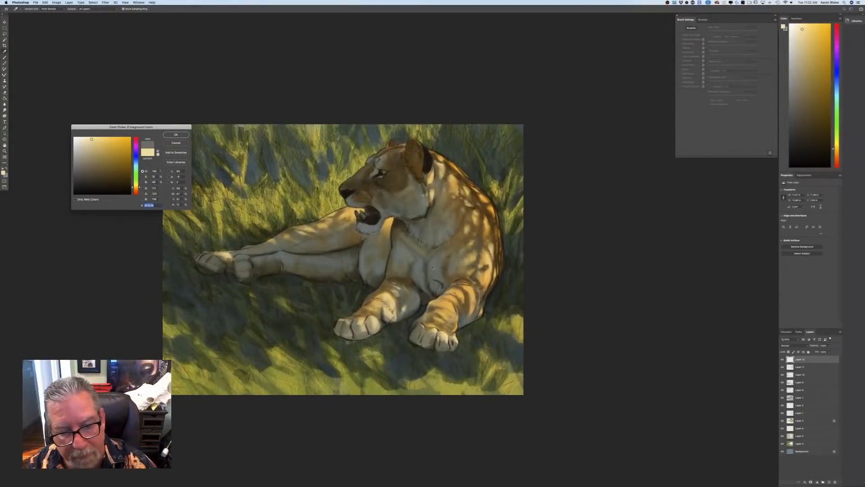
{"action": "left_click", "coordinate": [136, 168]}
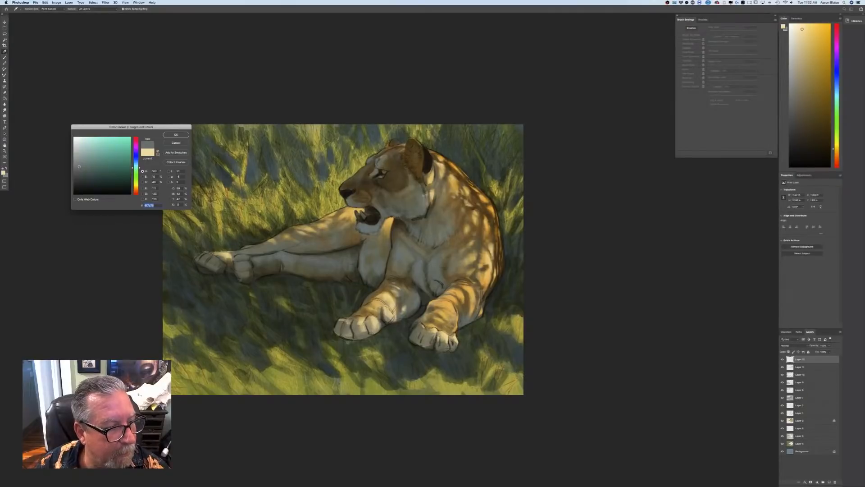
{"action": "key", "text": "Return"}
{"action": "key", "text": "b"}
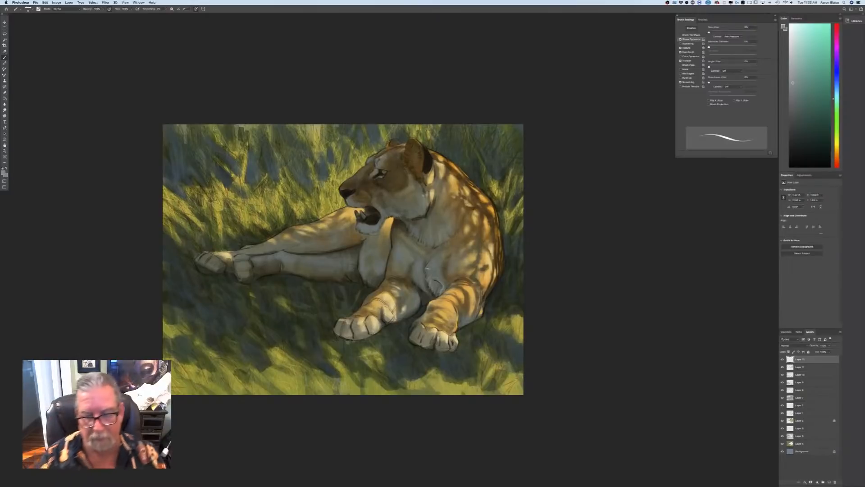
{"action": "key", "text": "alt+BackSpace"}
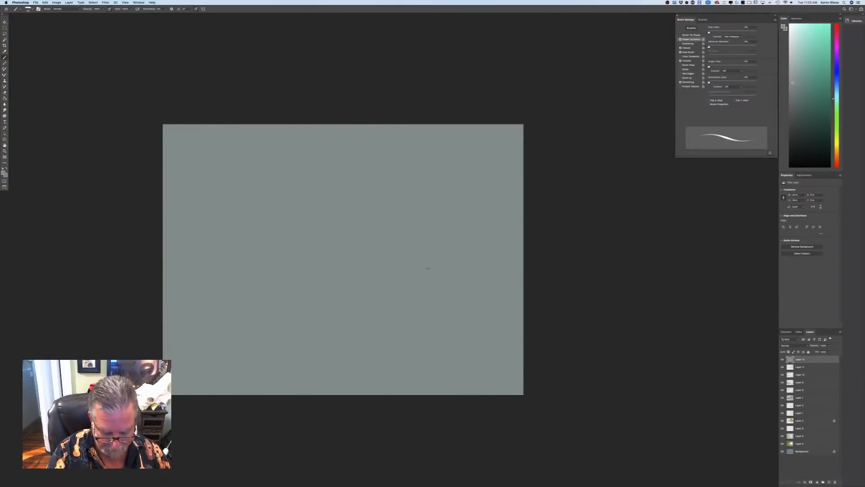
{"action": "key", "text": "super+z"}
{"action": "scroll", "coordinate": [428, 271], "scroll_direction": "up", "scroll_amount": 1}
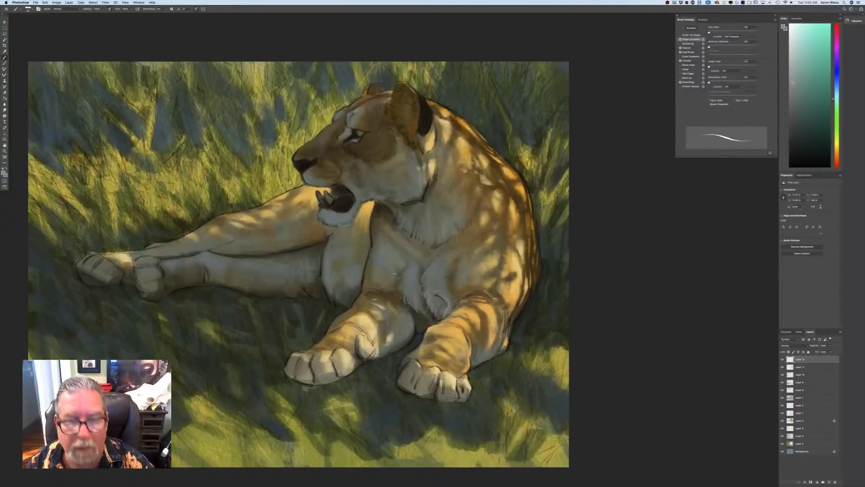
{"action": "left_click_drag", "start_coordinate": [403, 217], "coordinate": [409, 226]}
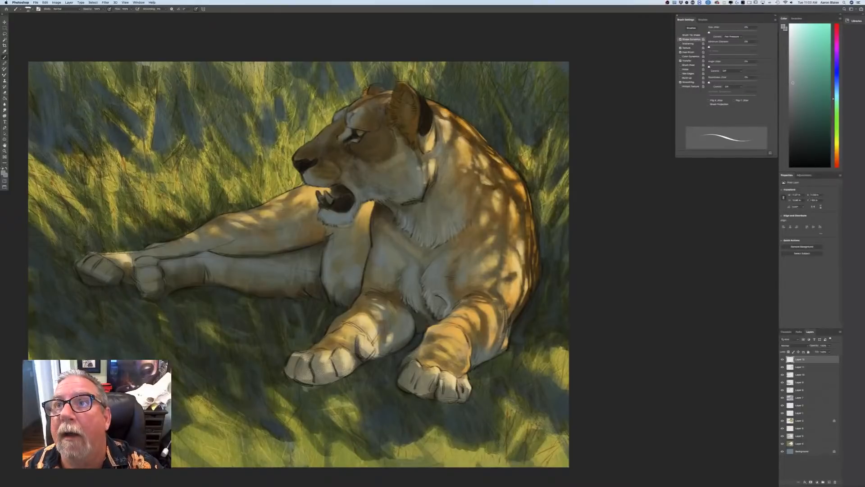
{"action": "mouse_move", "coordinate": [428, 182]}
{"action": "left_mouse_down"}
{"action": "mouse_move", "coordinate": [420, 199]}
{"action": "mouse_move", "coordinate": [402, 204]}
{"action": "mouse_move", "coordinate": [411, 201]}
{"action": "left_mouse_up"}
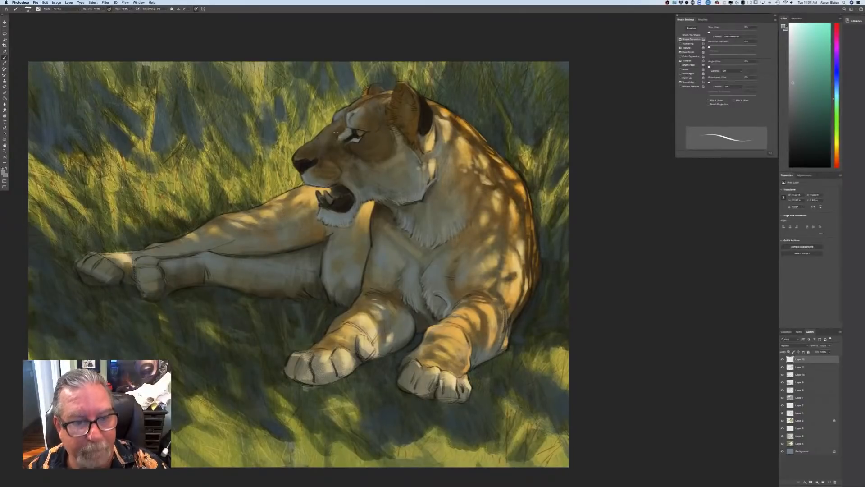
Set the foreground colour to an olive gold based on the eye area and refine the lioness's iris
{"action": "left_click", "coordinate": [3, 174]}
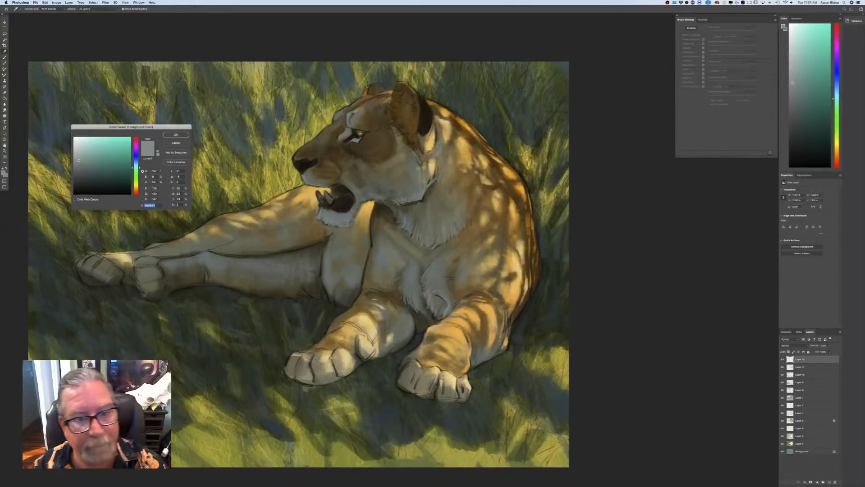
{"action": "left_click", "coordinate": [358, 133]}
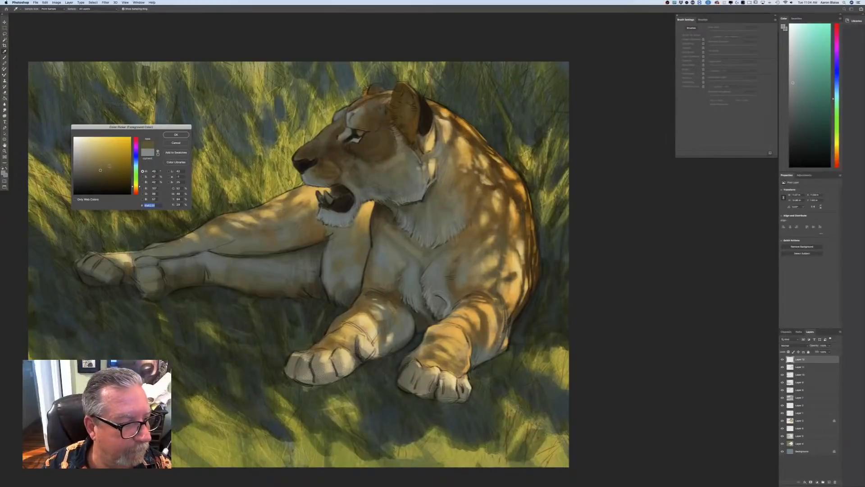
{"action": "left_click", "coordinate": [176, 134]}
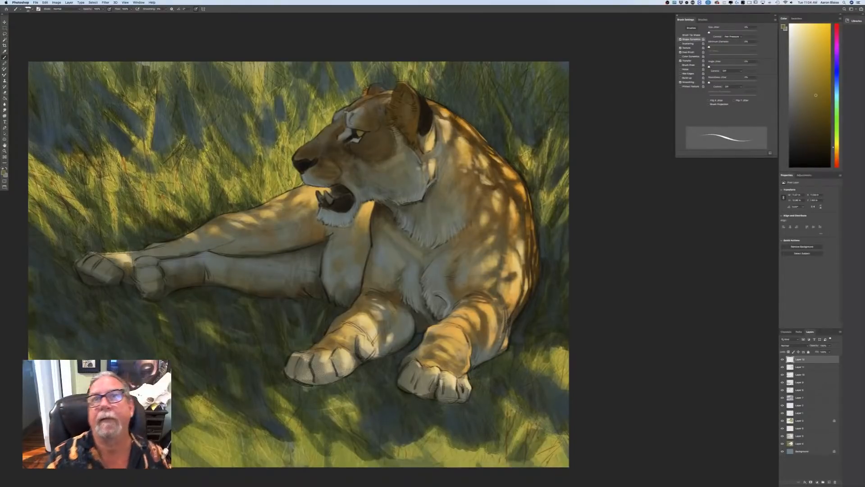
Set the foreground colour to a very dark brown and darken the details around the lioness's eye, keeping pen-pressure sizing on
{"action": "left_click", "coordinate": [4, 172]}
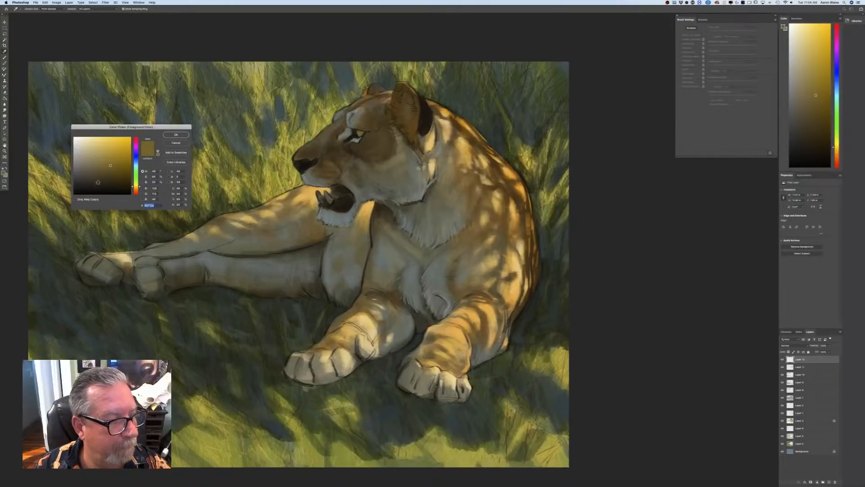
{"action": "left_click", "coordinate": [103, 185]}
{"action": "left_click", "coordinate": [176, 135]}
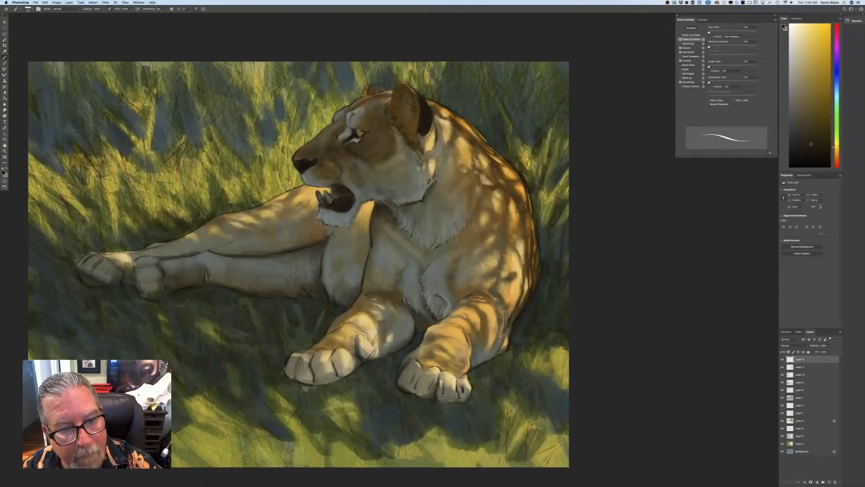
{"action": "left_click", "coordinate": [195, 9]}
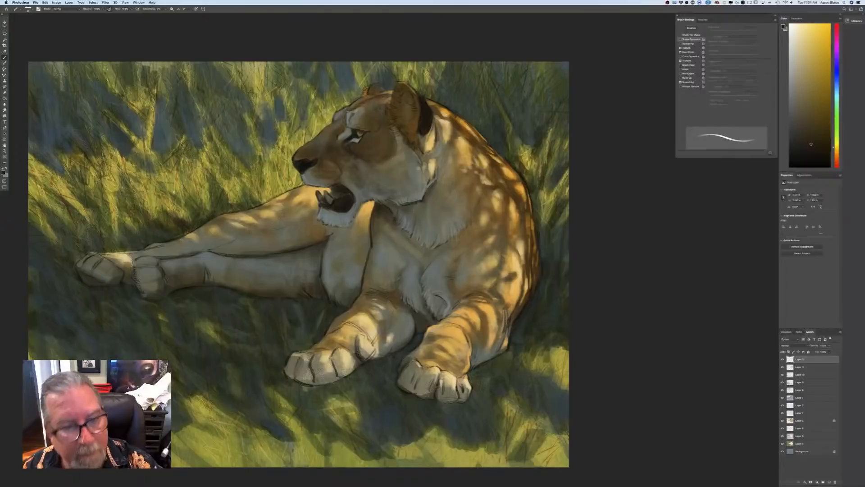
{"action": "left_click", "coordinate": [195, 8]}
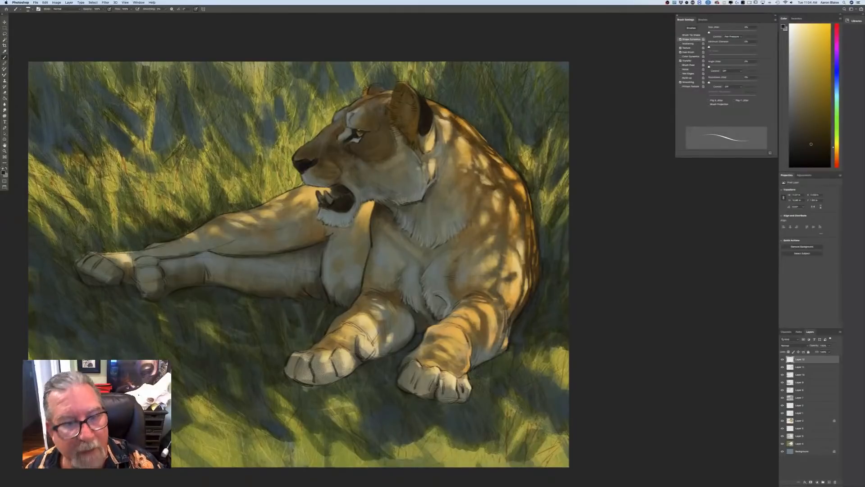
Set the foreground colour to a near-black brown, deepen the dark facial details, and turn off pen-pressure sizing
{"action": "left_click", "coordinate": [5, 172]}
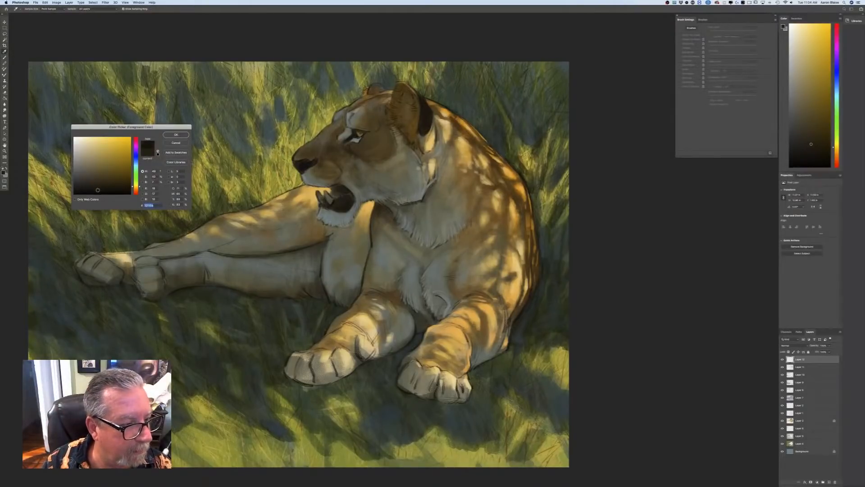
{"action": "left_click", "coordinate": [170, 135]}
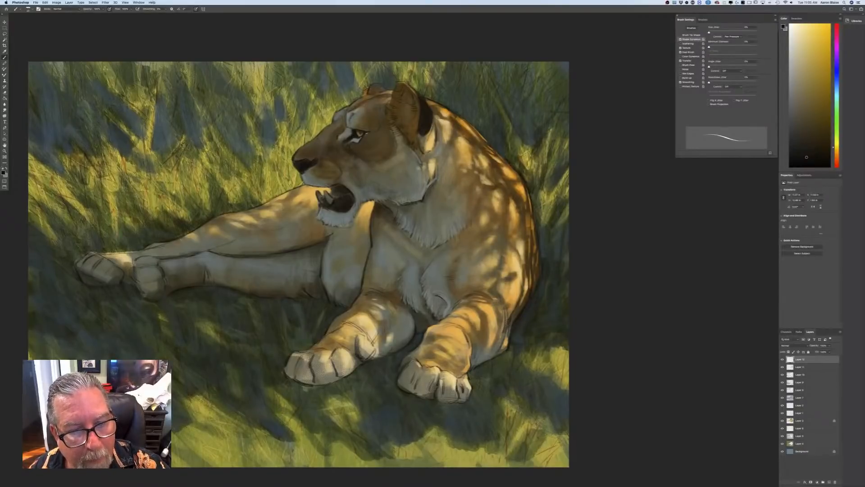
{"action": "left_click", "coordinate": [196, 9]}
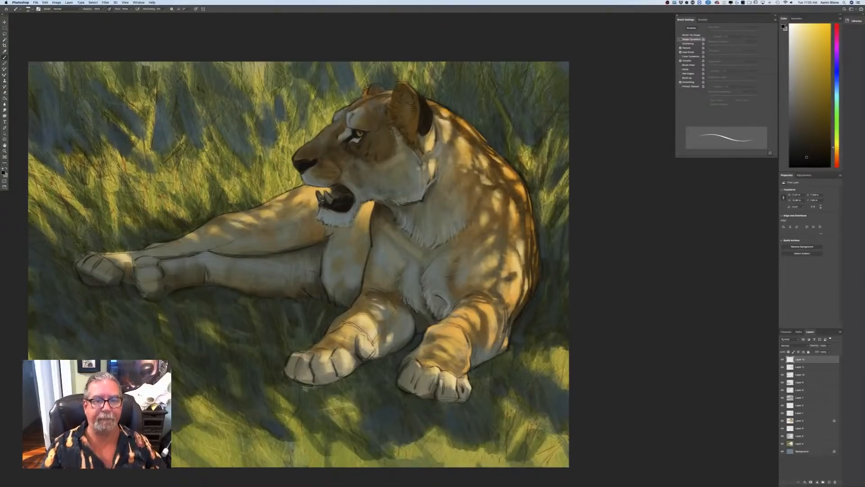
Set the foreground colour to an olive gold
{"action": "left_click", "coordinate": [3, 172]}
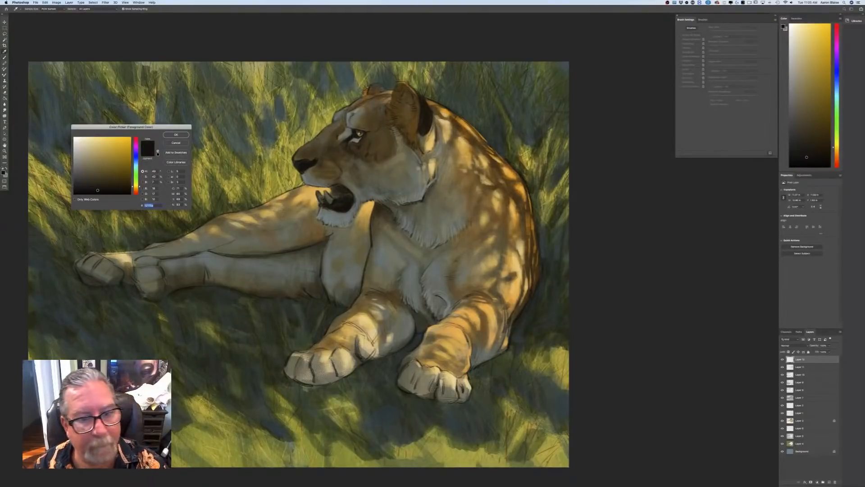
{"action": "left_click", "coordinate": [110, 165]}
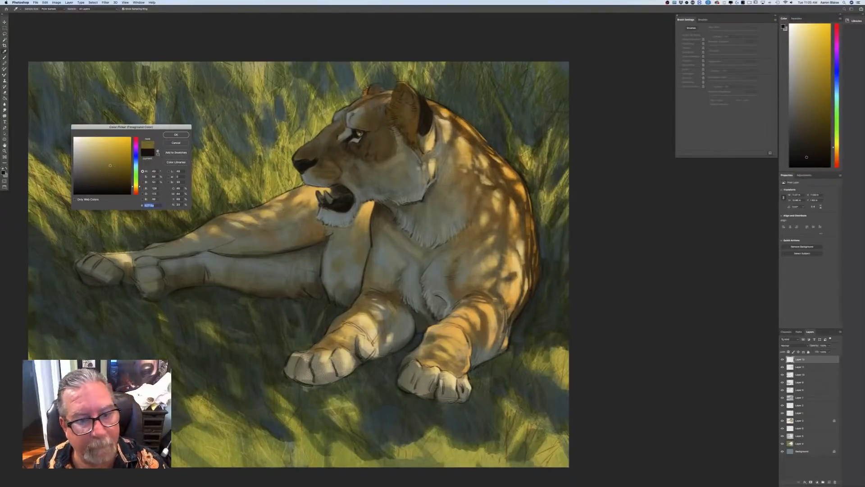
{"action": "left_click", "coordinate": [176, 134]}
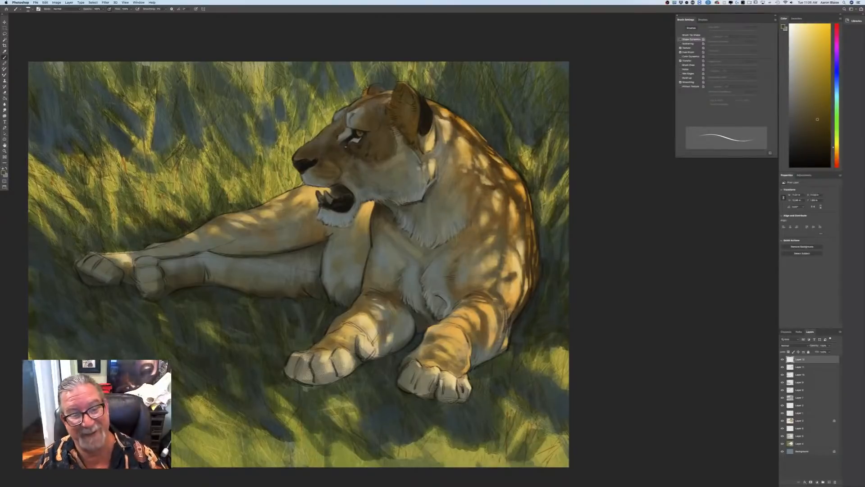
Set the foreground colour to a very dark orange-brown and paint the whisker-spot rows on the lioness's muzzle with pen-pressure sizing on
{"action": "left_click", "coordinate": [4, 173]}
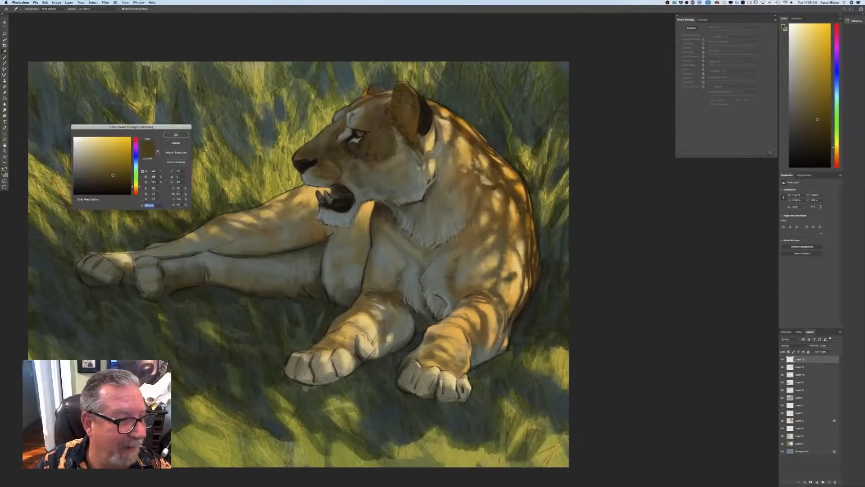
{"action": "left_click", "coordinate": [135, 188]}
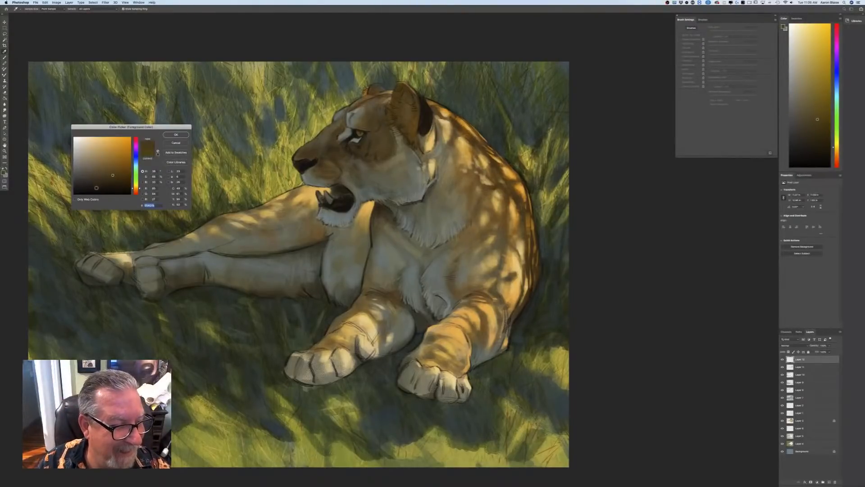
{"action": "left_click", "coordinate": [95, 188]}
{"action": "left_click", "coordinate": [175, 135]}
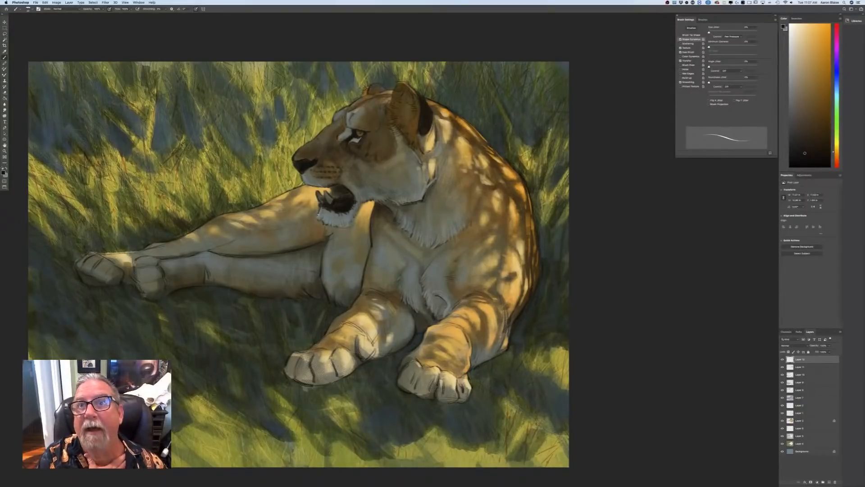
Set the foreground colour to a soft teal-grey and paint fine fur tufts along the shaded edge between the belly and hind legs
{"action": "left_click", "coordinate": [2, 172]}
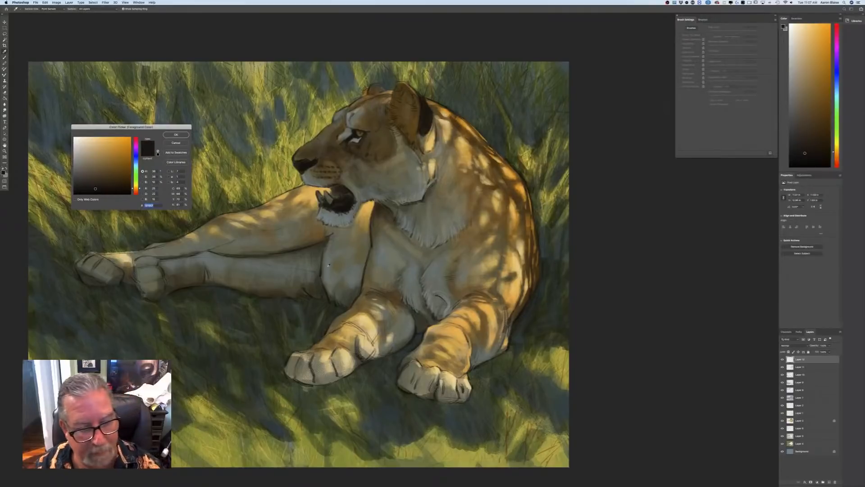
{"action": "left_click", "coordinate": [201, 210]}
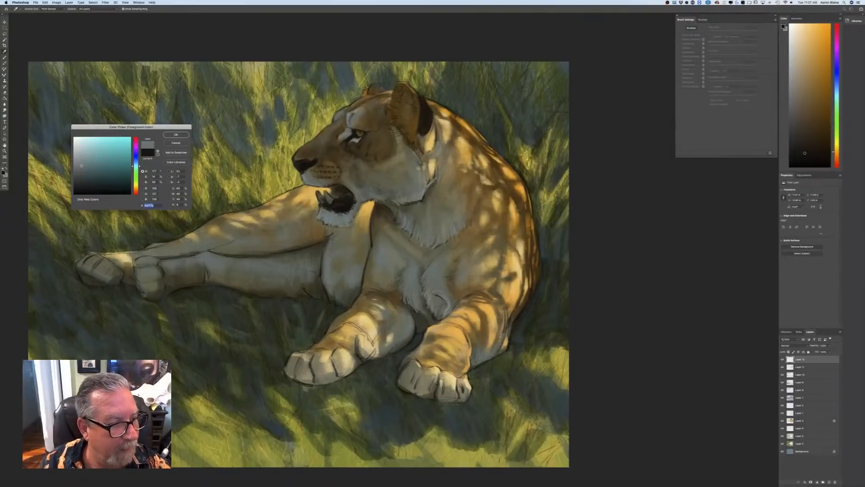
{"action": "left_click", "coordinate": [176, 135]}
{"action": "left_click_drag", "start_coordinate": [330, 235], "coordinate": [322, 254]}
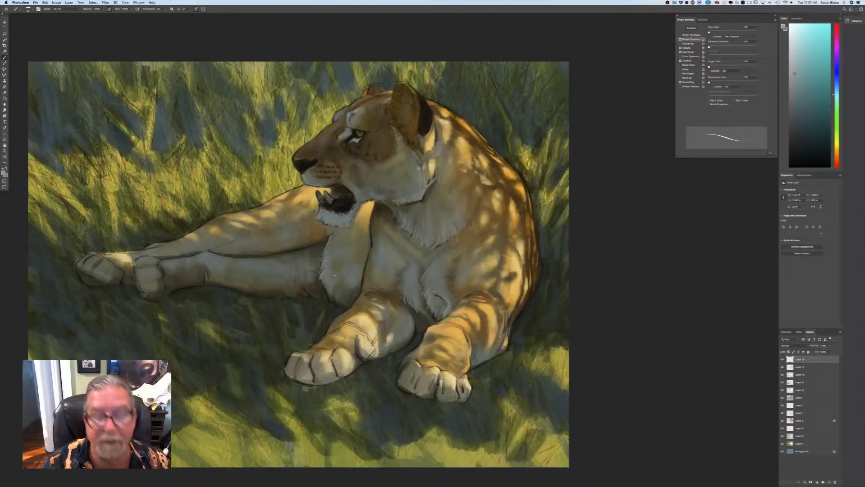
Set the foreground colour to a dark olive brown based on the shaded body and refine the shadow edges around the chest and legs
{"action": "left_click", "coordinate": [3, 173]}
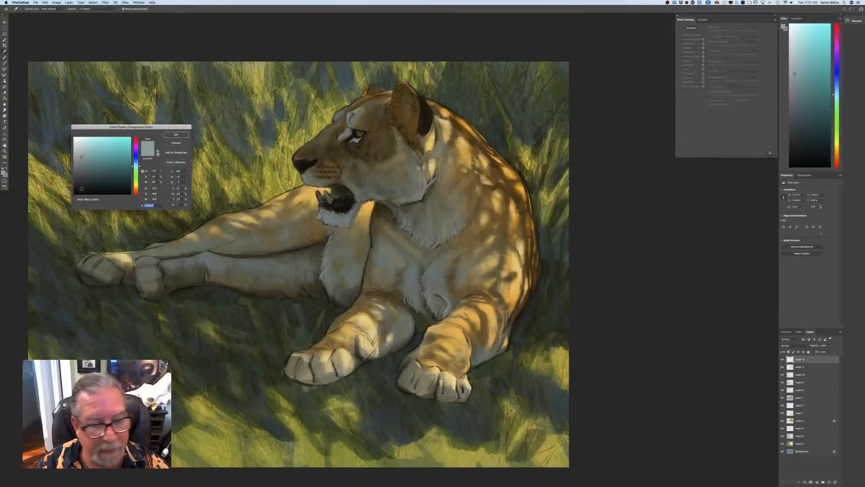
{"action": "left_click", "coordinate": [369, 264]}
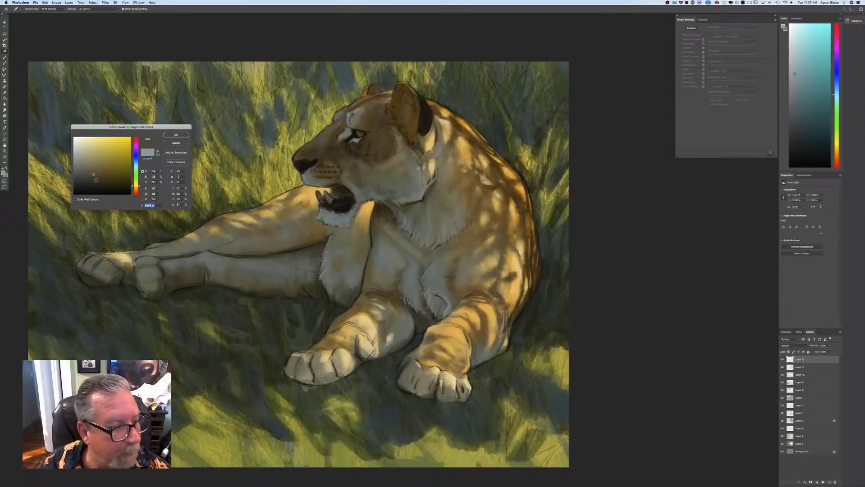
{"action": "left_click", "coordinate": [176, 134]}
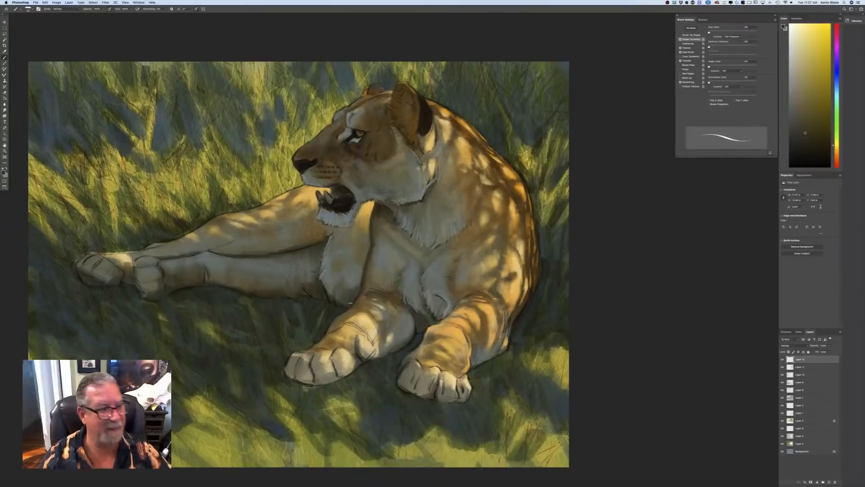
{"action": "left_click", "coordinate": [4, 172]}
{"action": "left_click", "coordinate": [368, 280]}
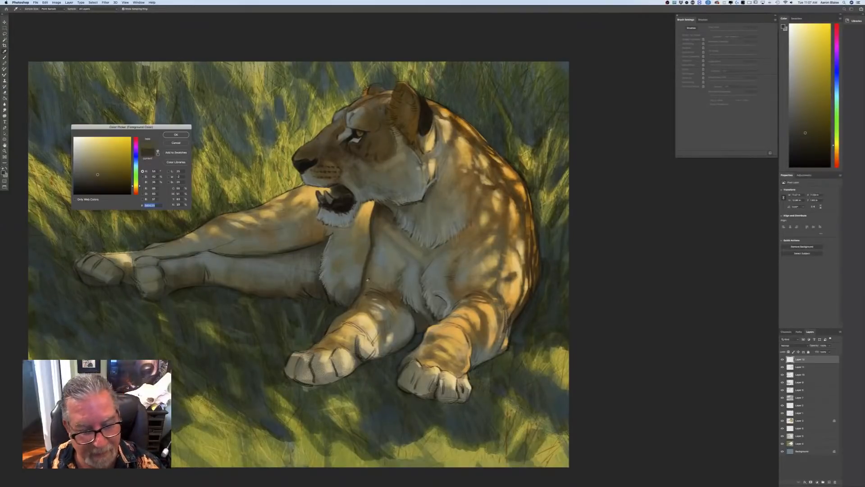
{"action": "left_click", "coordinate": [176, 135]}
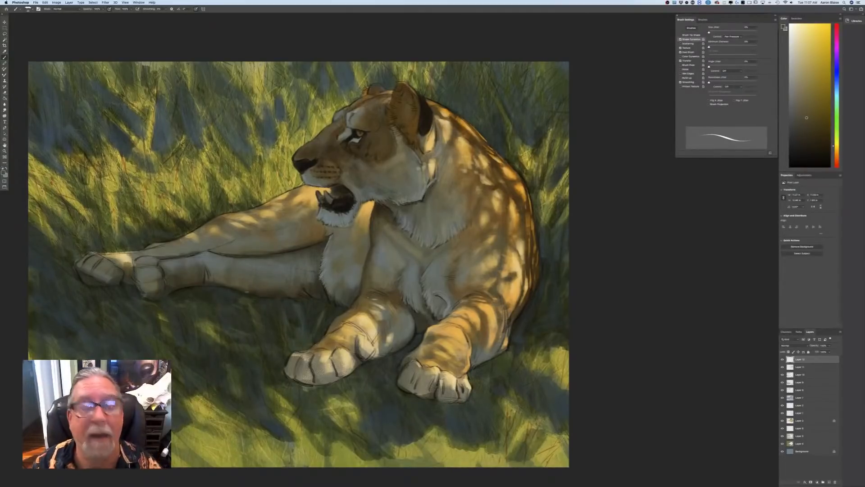
{"action": "left_click", "coordinate": [5, 171]}
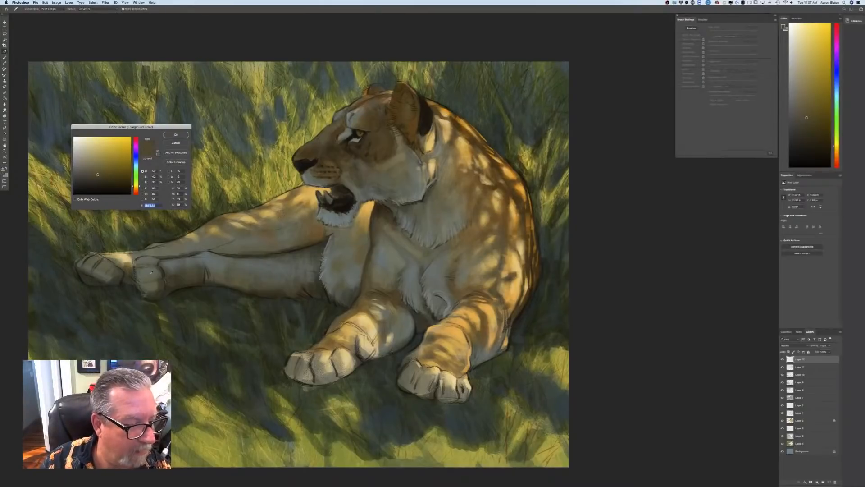
{"action": "key", "text": "Return"}
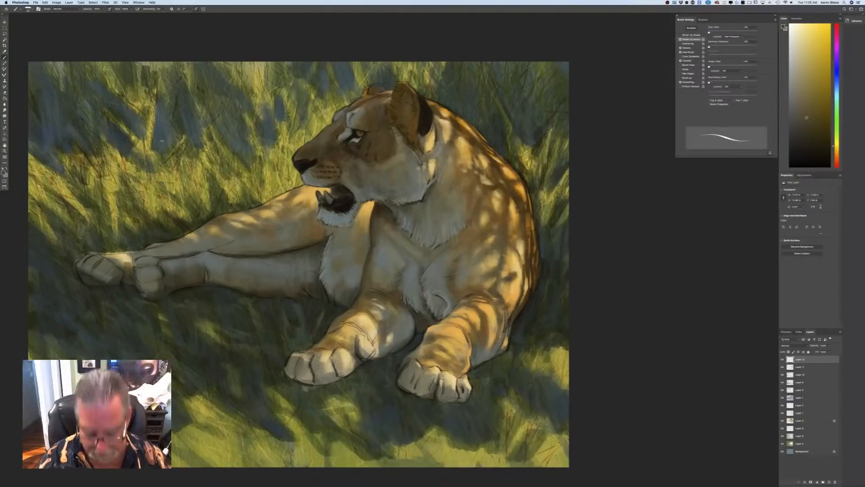
Set the foreground colour to a very dark orange-brown and paint dark fur strokes inside the lioness's near ear
{"action": "key", "text": "super+minus"}
{"action": "key", "text": "super+minus"}
{"action": "key", "text": "super+plus"}
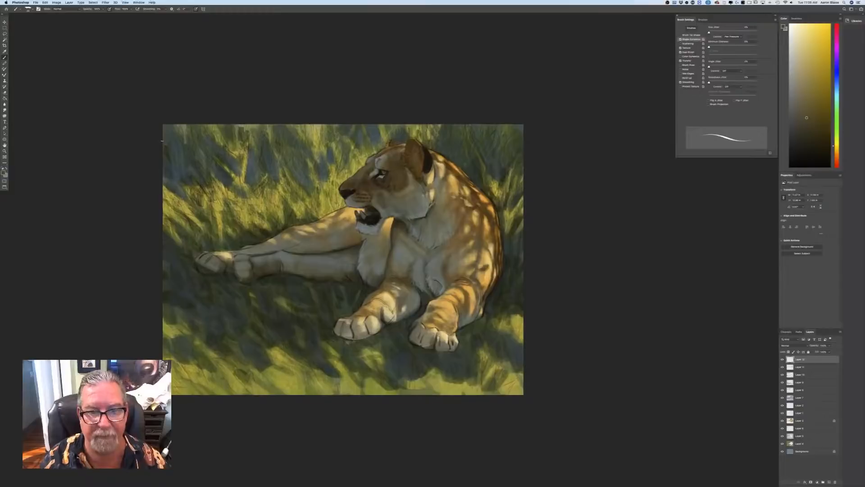
{"action": "left_click", "coordinate": [5, 173]}
{"action": "left_click", "coordinate": [136, 188]}
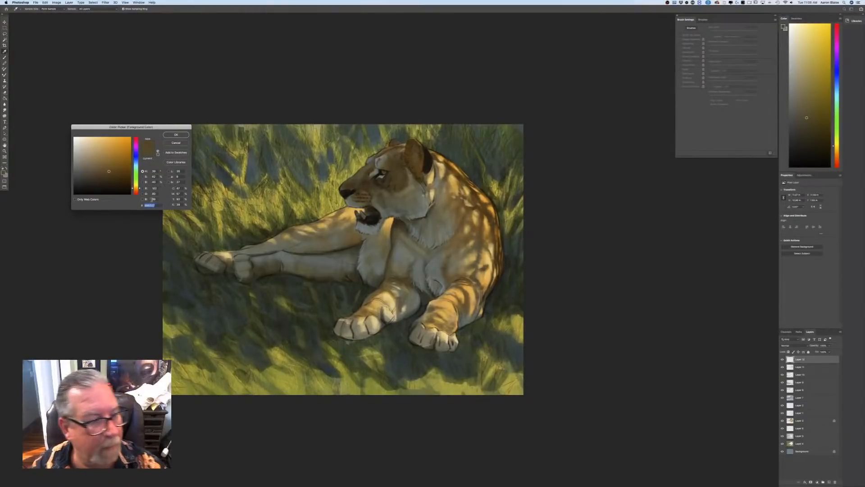
{"action": "left_click", "coordinate": [97, 187]}
{"action": "left_click", "coordinate": [177, 135]}
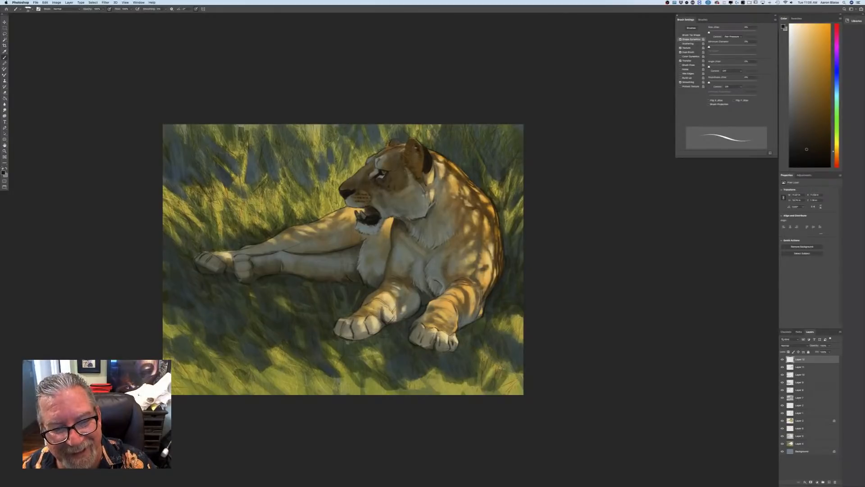
{"action": "left_click_drag", "start_coordinate": [415, 146], "coordinate": [414, 151]}
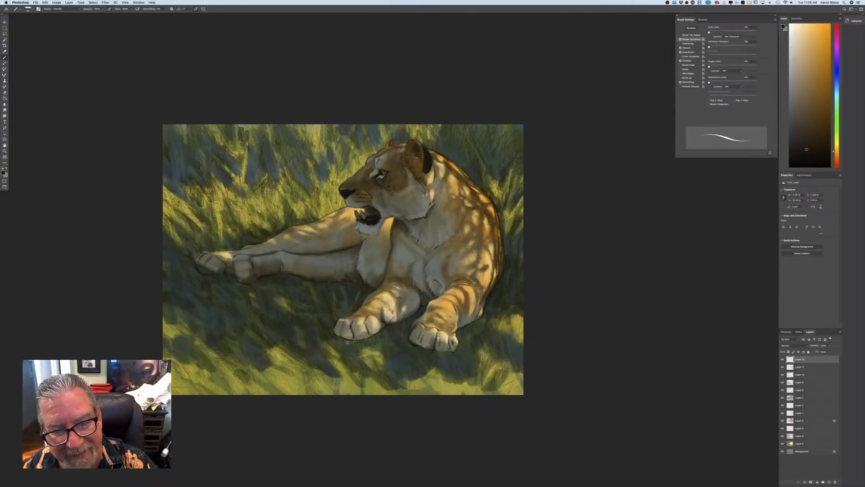
{"action": "key", "text": "super+plus"}
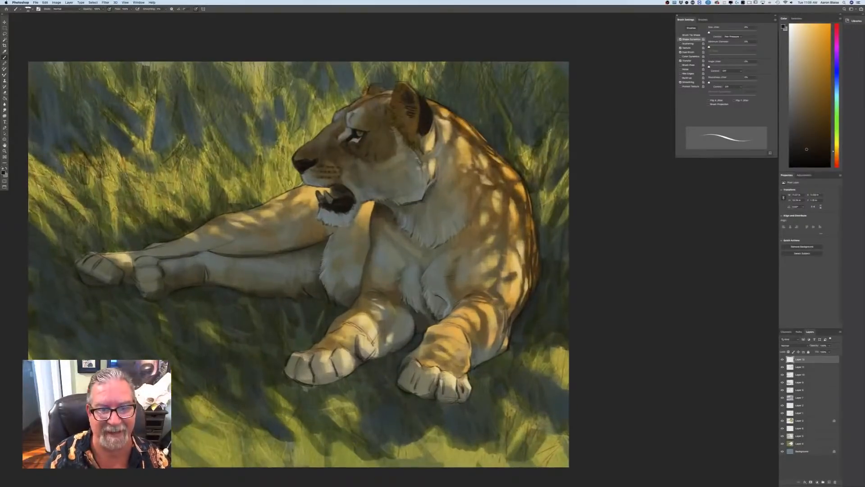
{"action": "left_click_drag", "start_coordinate": [417, 159], "coordinate": [445, 212]}
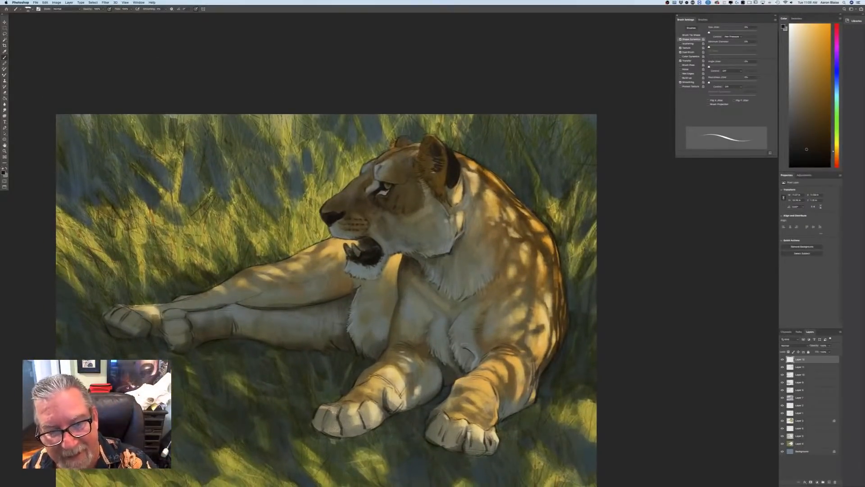
{"action": "mouse_move", "coordinate": [433, 172]}
{"action": "left_mouse_down"}
{"action": "mouse_move", "coordinate": [436, 179]}
{"action": "mouse_move", "coordinate": [425, 156]}
{"action": "left_mouse_up"}
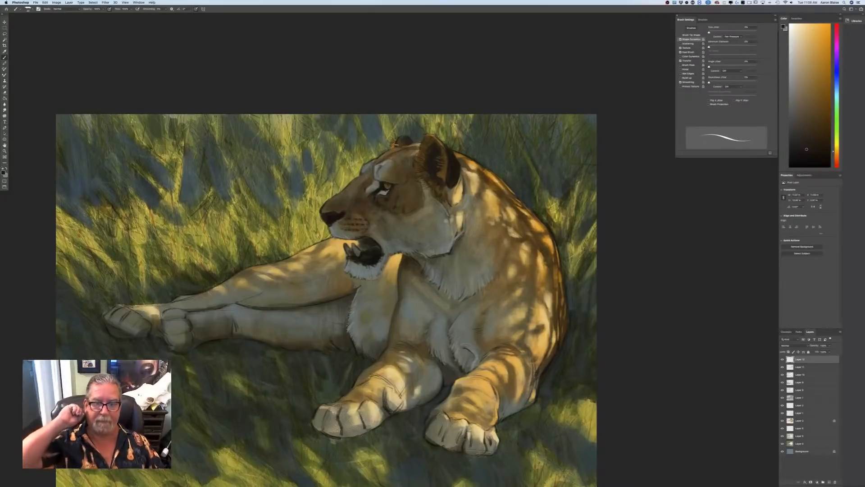
Compare the whole painting with and without the shadow layer, leaving that layer visible
{"action": "key", "text": "super+minus"}
{"action": "key", "text": "super+minus"}
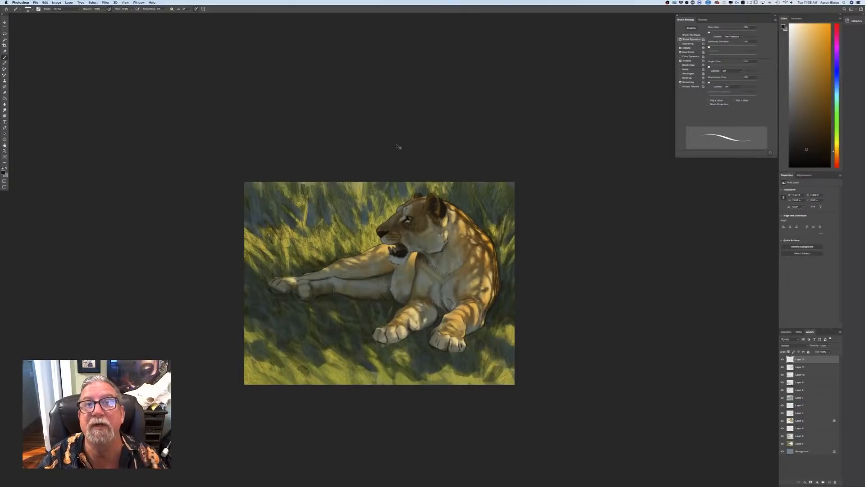
{"action": "key", "text": "super+plus"}
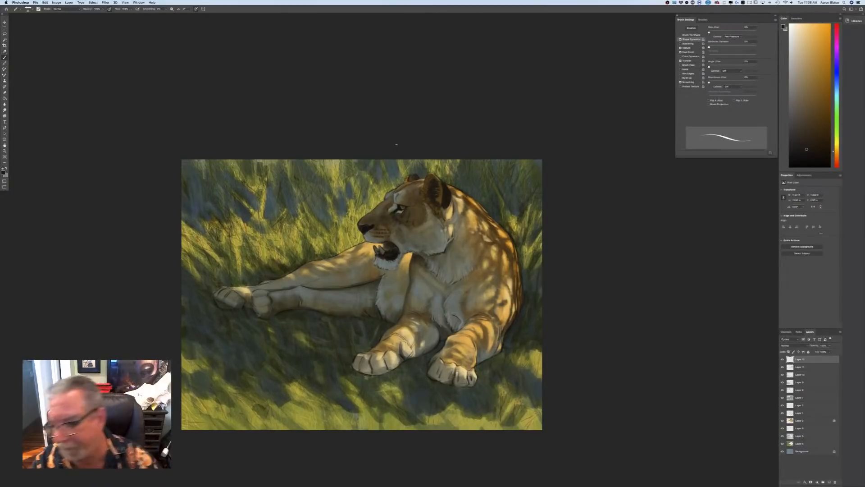
{"action": "left_click", "coordinate": [782, 398]}
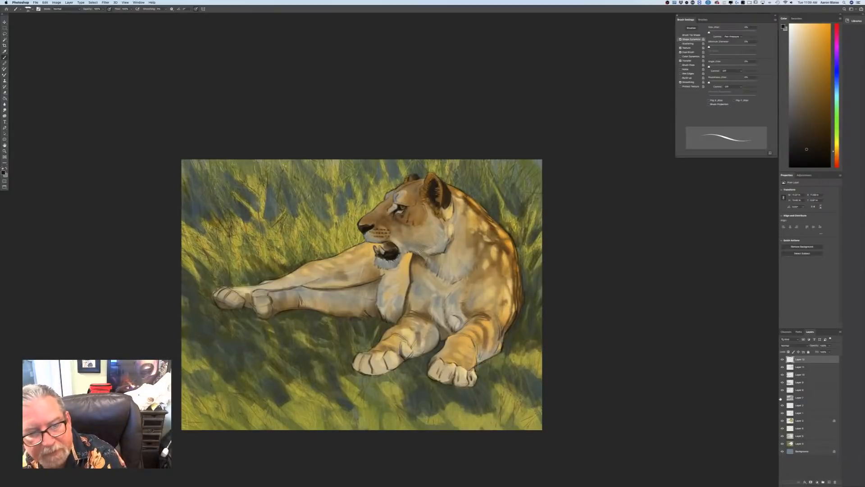
{"action": "left_click", "coordinate": [782, 398]}
{"action": "left_click", "coordinate": [782, 398]}
{"action": "left_click", "coordinate": [781, 398]}
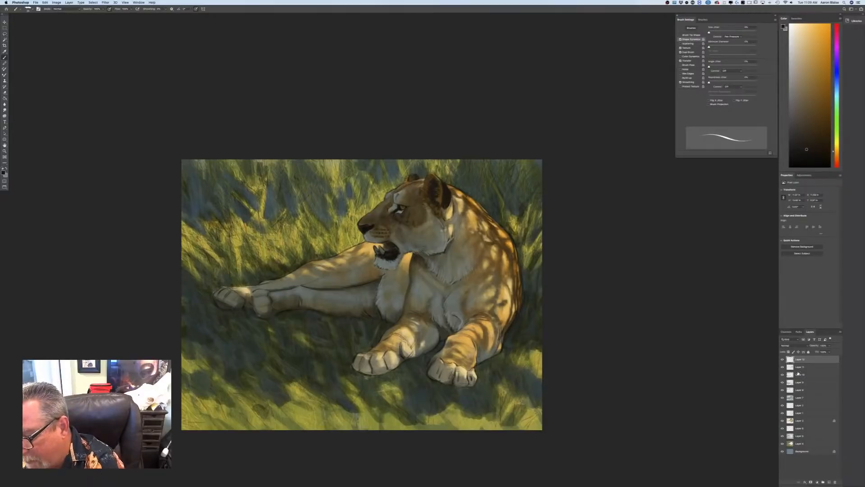
Add a new layer at the top of the stack and set its blend mode to Multiply
{"action": "left_click", "coordinate": [827, 481]}
{"action": "left_click", "coordinate": [789, 345]}
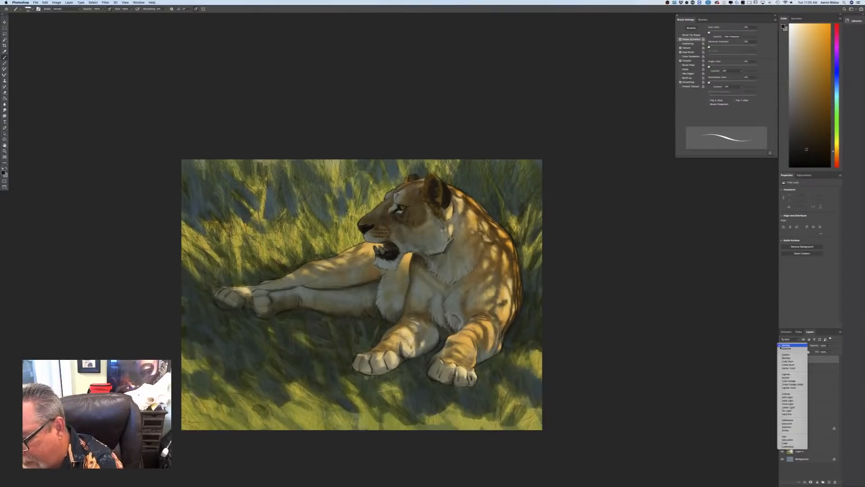
{"action": "left_click", "coordinate": [780, 358]}
Set the foreground colour to a dark muted green, turn off the brush's Transfer option, and paint dark stems in the background grass
{"action": "left_click", "coordinate": [3, 173]}
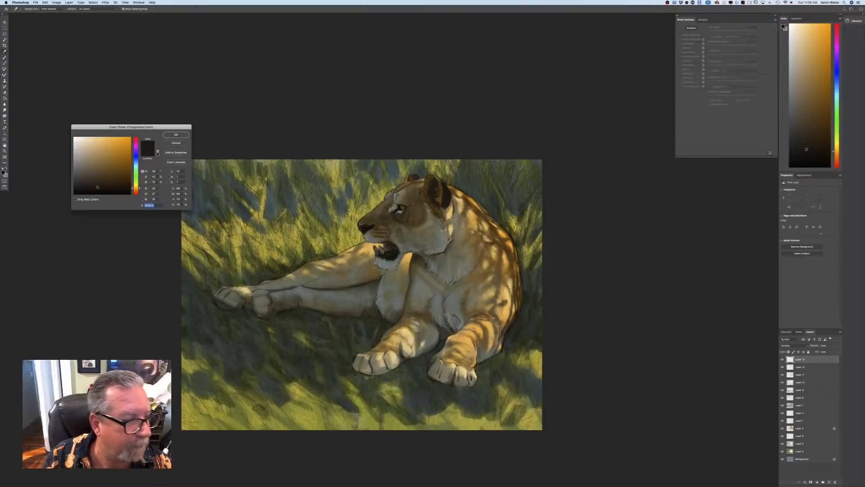
{"action": "left_click", "coordinate": [135, 182]}
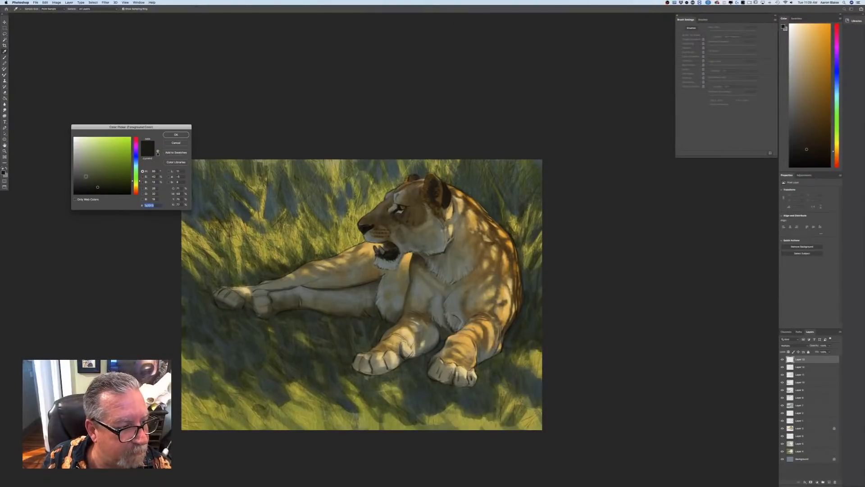
{"action": "left_click", "coordinate": [88, 176]}
{"action": "left_click", "coordinate": [175, 135]}
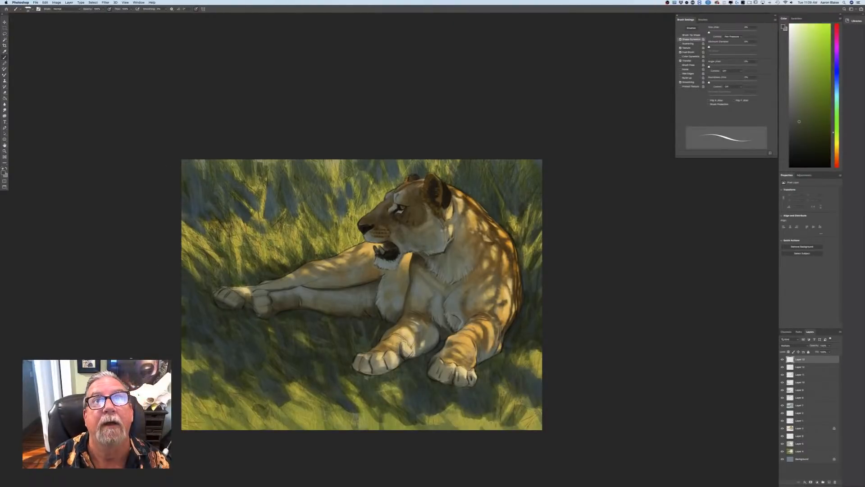
{"action": "left_click_drag", "start_coordinate": [140, 359], "coordinate": [247, 390]}
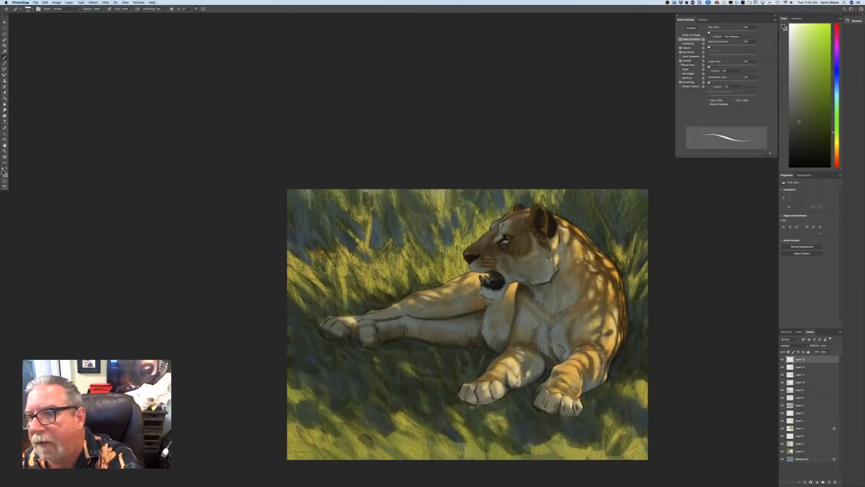
{"action": "left_click_drag", "start_coordinate": [355, 208], "coordinate": [376, 248]}
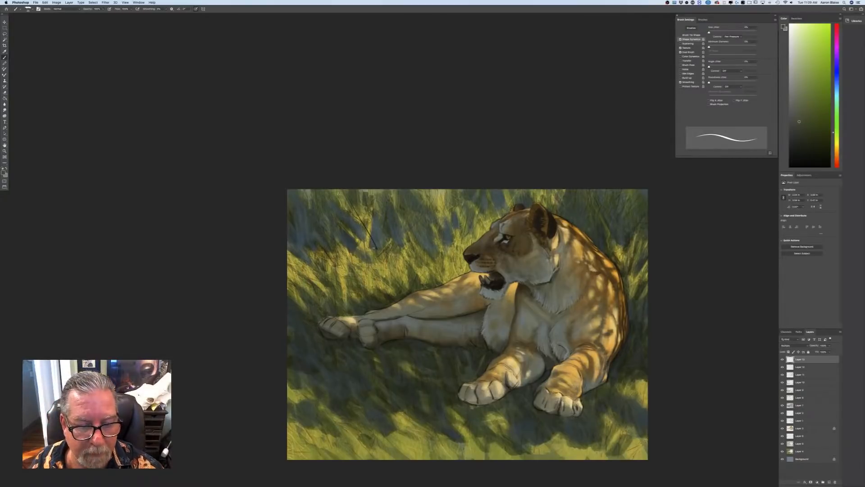
Set the foreground colour to a lighter grey-green and paint softer thin stems in the grass behind the lioness
{"action": "left_click", "coordinate": [4, 172]}
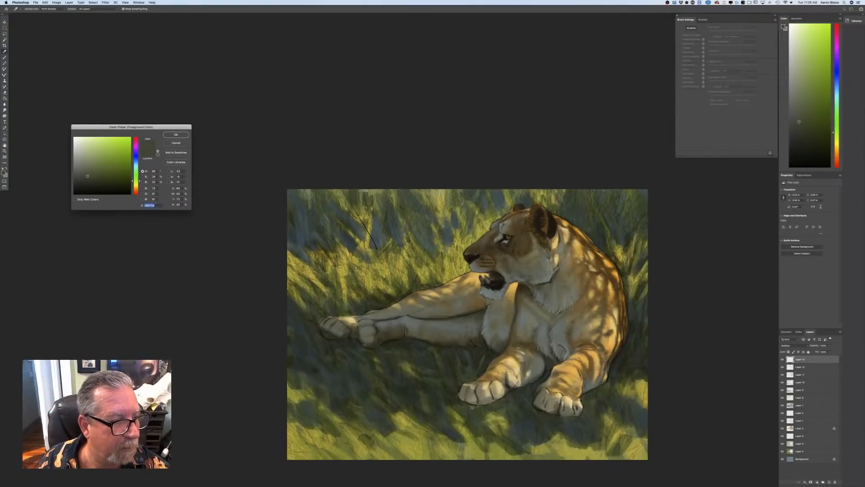
{"action": "left_click", "coordinate": [86, 159]}
{"action": "left_click", "coordinate": [175, 134]}
{"action": "mouse_move", "coordinate": [354, 216]}
{"action": "left_mouse_down"}
{"action": "mouse_move", "coordinate": [357, 246]}
{"action": "mouse_move", "coordinate": [368, 232]}
{"action": "mouse_move", "coordinate": [356, 216]}
{"action": "left_mouse_up"}
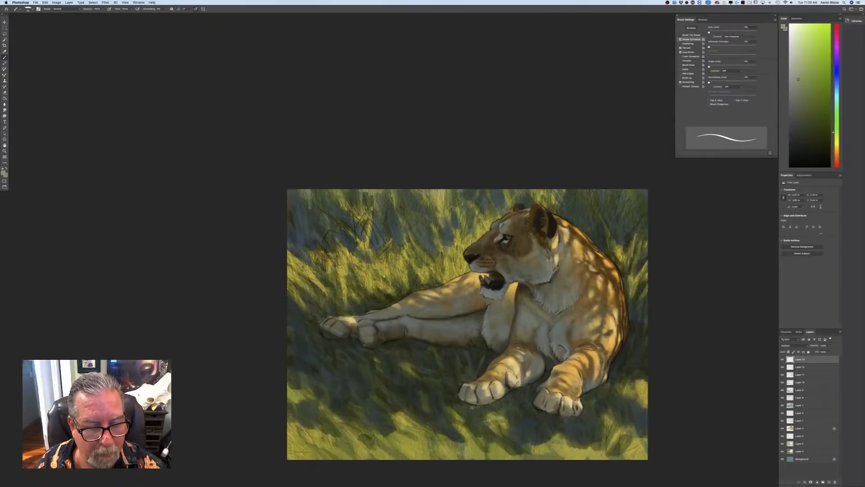
Paint thin stems in the shaded grass near the canvas's upper-left corner, enlarging the brush slightly partway through
{"action": "left_click_drag", "start_coordinate": [336, 252], "coordinate": [338, 237]}
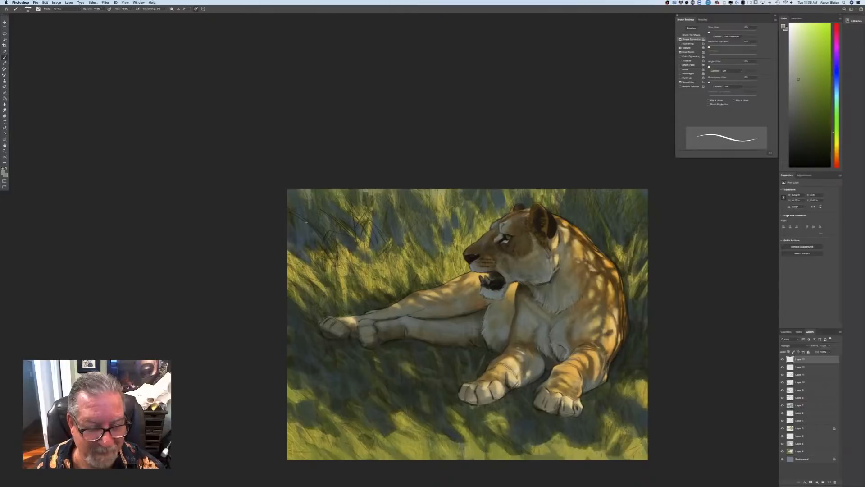
{"action": "key", "text": "bracketright"}
{"action": "mouse_move", "coordinate": [305, 224]}
{"action": "left_mouse_down"}
{"action": "mouse_move", "coordinate": [316, 249]}
{"action": "mouse_move", "coordinate": [294, 231]}
{"action": "left_mouse_up"}
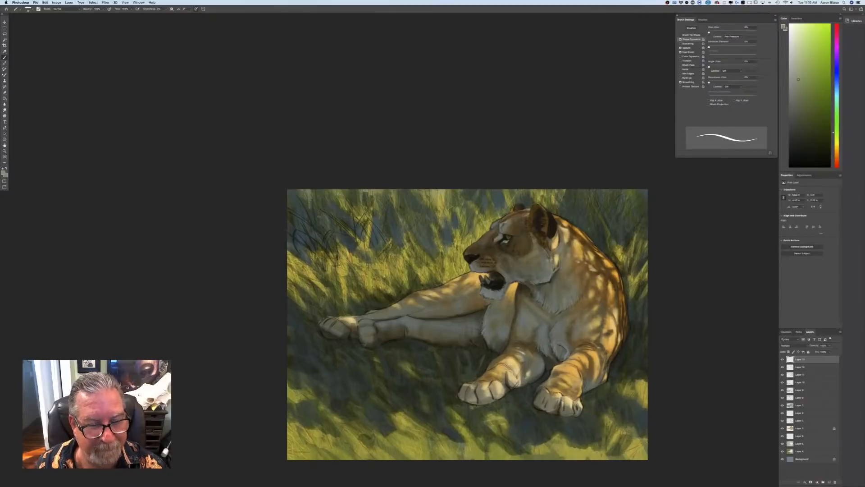
Paint tall thin stems in the grass along the canvas's upper edge, from above the hind legs to the lioness's muzzle
{"action": "left_click_drag", "start_coordinate": [381, 245], "coordinate": [383, 190]}
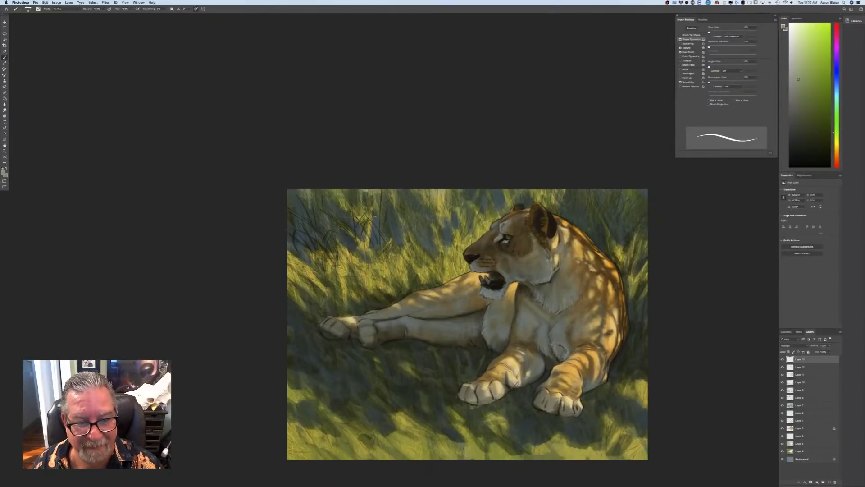
{"action": "mouse_move", "coordinate": [368, 219]}
{"action": "left_mouse_down"}
{"action": "mouse_move", "coordinate": [366, 188]}
{"action": "mouse_move", "coordinate": [355, 191]}
{"action": "left_mouse_up"}
{"action": "left_click_drag", "start_coordinate": [437, 216], "coordinate": [434, 188]}
{"action": "left_click_drag", "start_coordinate": [457, 238], "coordinate": [433, 196]}
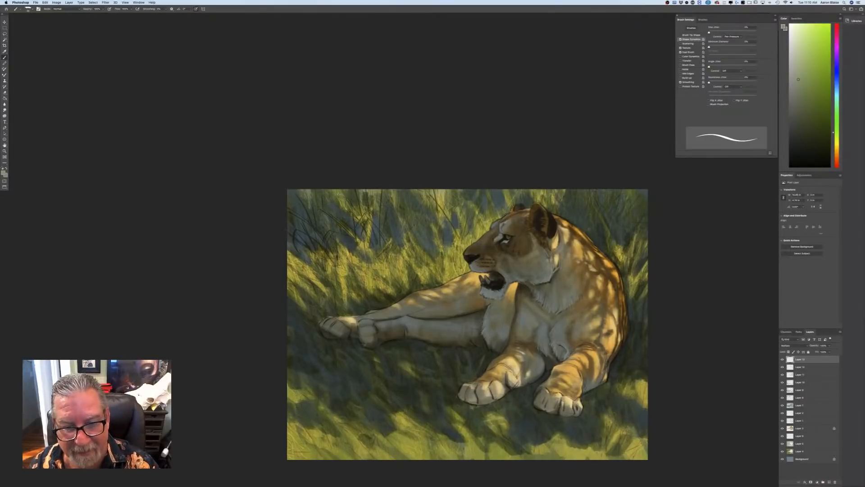
{"action": "left_click_drag", "start_coordinate": [464, 233], "coordinate": [478, 217]}
{"action": "mouse_move", "coordinate": [464, 242]}
{"action": "left_mouse_down"}
{"action": "mouse_move", "coordinate": [461, 217]}
{"action": "mouse_move", "coordinate": [460, 233]}
{"action": "mouse_move", "coordinate": [434, 211]}
{"action": "mouse_move", "coordinate": [428, 240]}
{"action": "left_mouse_up"}
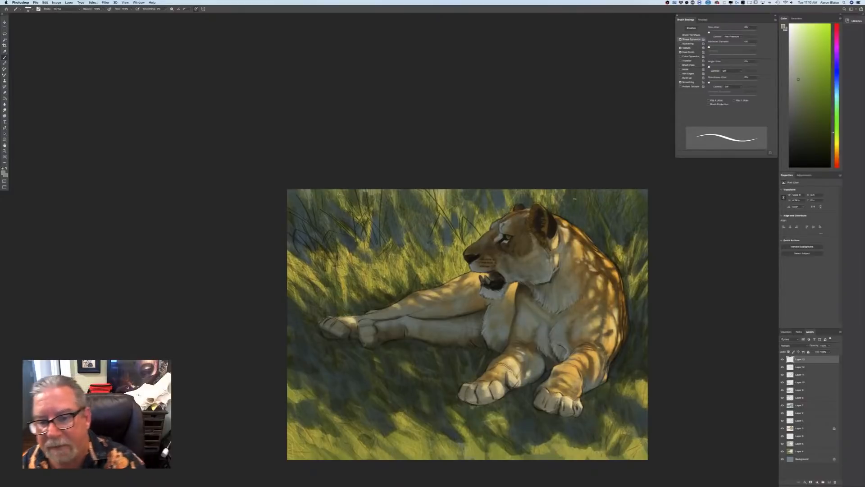
Paint thin stems in the grass behind the lioness's back and around her forehead and muzzle
{"action": "left_click_drag", "start_coordinate": [589, 233], "coordinate": [571, 195]}
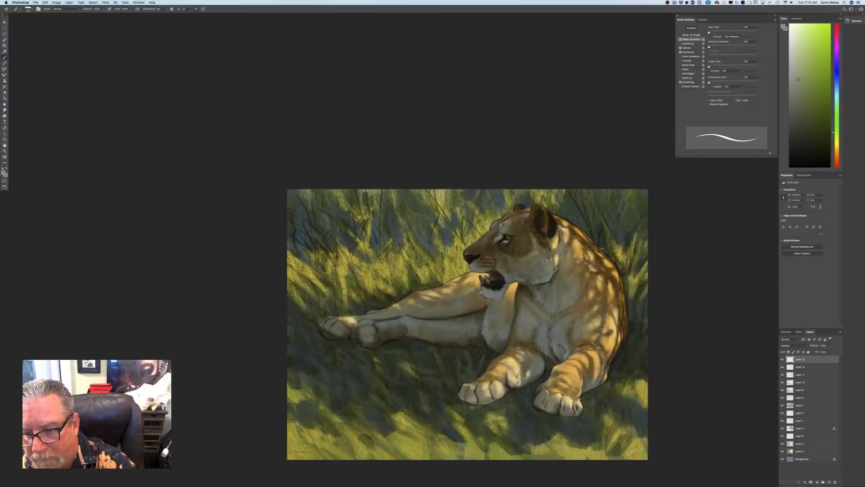
{"action": "mouse_move", "coordinate": [613, 248]}
{"action": "left_mouse_down"}
{"action": "mouse_move", "coordinate": [618, 233]}
{"action": "mouse_move", "coordinate": [622, 241]}
{"action": "left_mouse_up"}
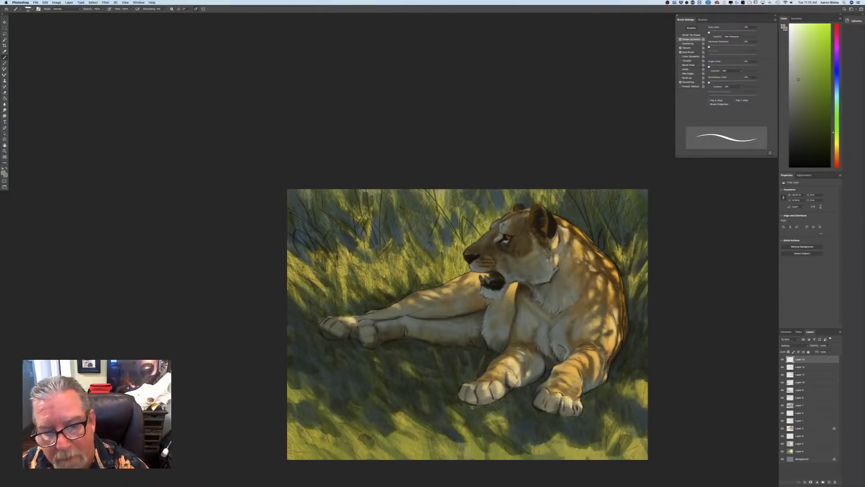
{"action": "left_click_drag", "start_coordinate": [496, 222], "coordinate": [467, 213]}
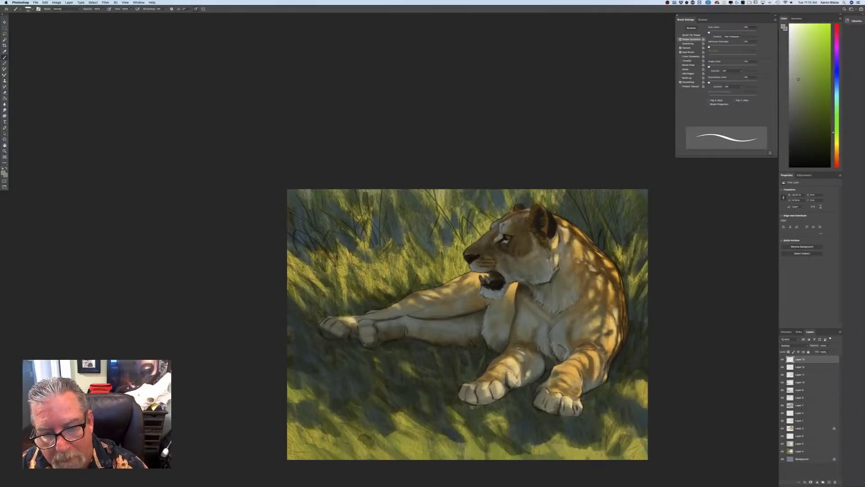
{"action": "left_click_drag", "start_coordinate": [472, 248], "coordinate": [460, 239]}
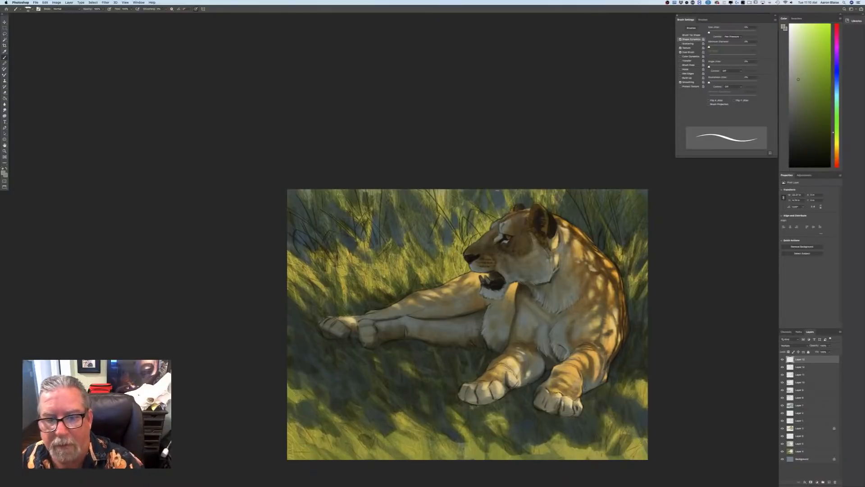
{"action": "left_click_drag", "start_coordinate": [499, 207], "coordinate": [494, 194]}
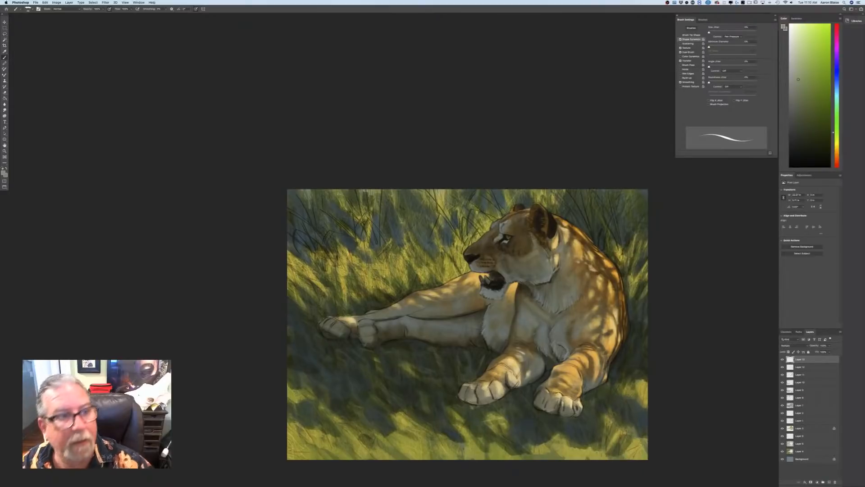
Turn off the brush's Transfer option and paint crisp stems above the hind legs, beside the muzzle and in the upper-right grass
{"action": "left_click", "coordinate": [680, 60]}
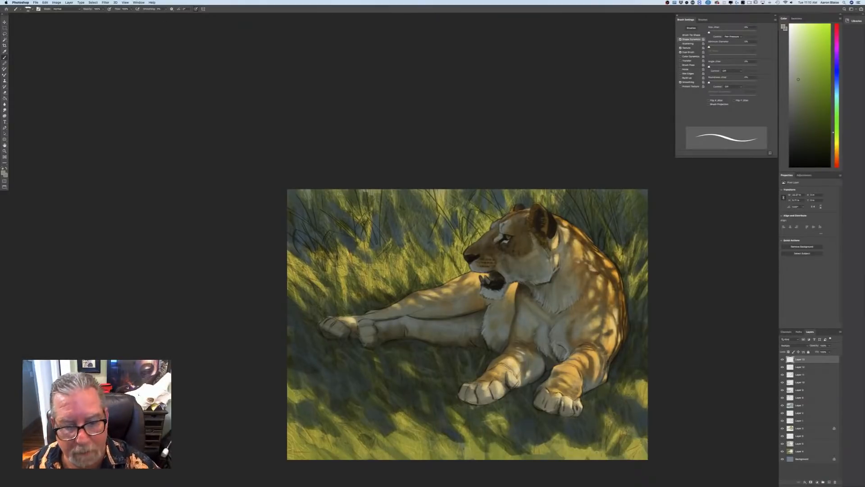
{"action": "left_click_drag", "start_coordinate": [439, 275], "coordinate": [440, 246]}
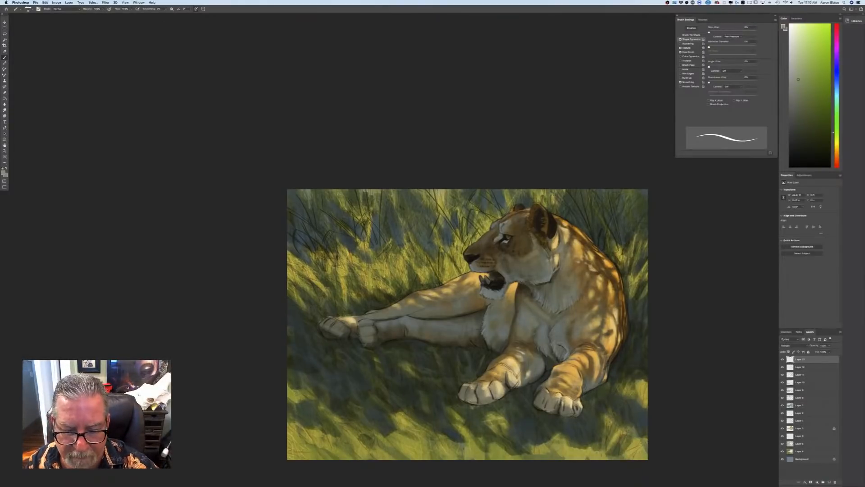
{"action": "mouse_move", "coordinate": [440, 280]}
{"action": "left_mouse_down"}
{"action": "mouse_move", "coordinate": [448, 260]}
{"action": "mouse_move", "coordinate": [416, 243]}
{"action": "left_mouse_up"}
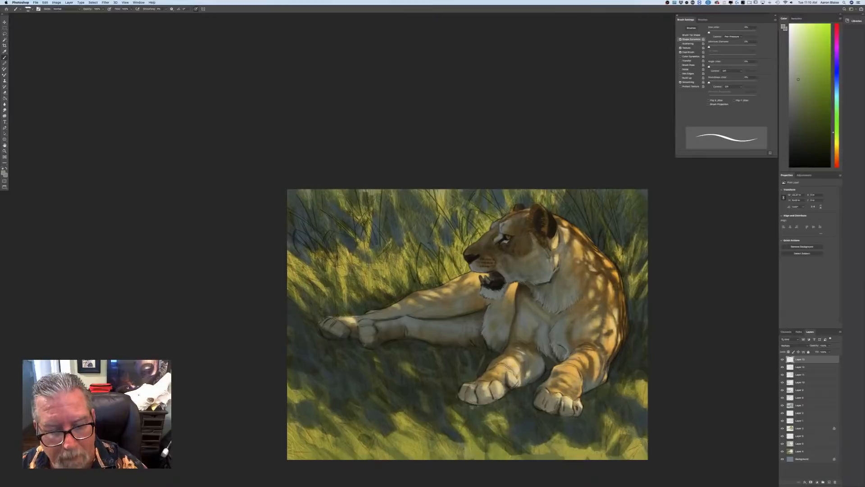
{"action": "mouse_move", "coordinate": [431, 278]}
{"action": "left_mouse_down"}
{"action": "mouse_move", "coordinate": [408, 260]}
{"action": "mouse_move", "coordinate": [398, 217]}
{"action": "mouse_move", "coordinate": [408, 208]}
{"action": "left_mouse_up"}
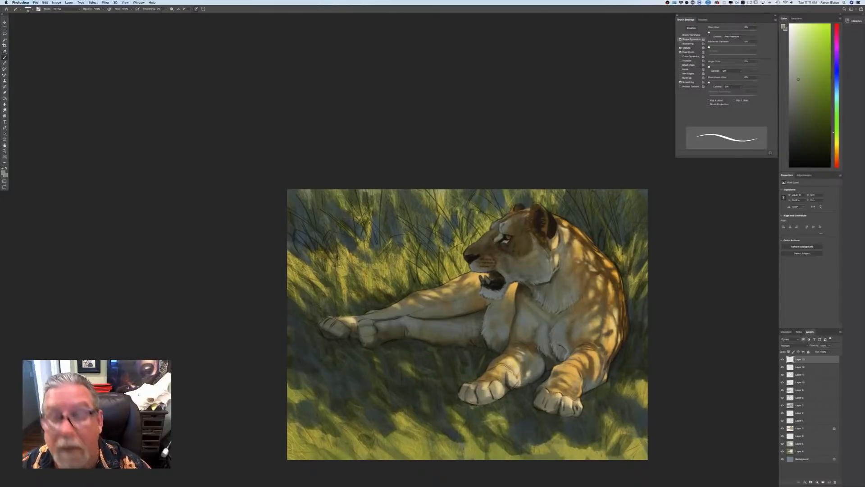
{"action": "left_click_drag", "start_coordinate": [465, 250], "coordinate": [455, 240]}
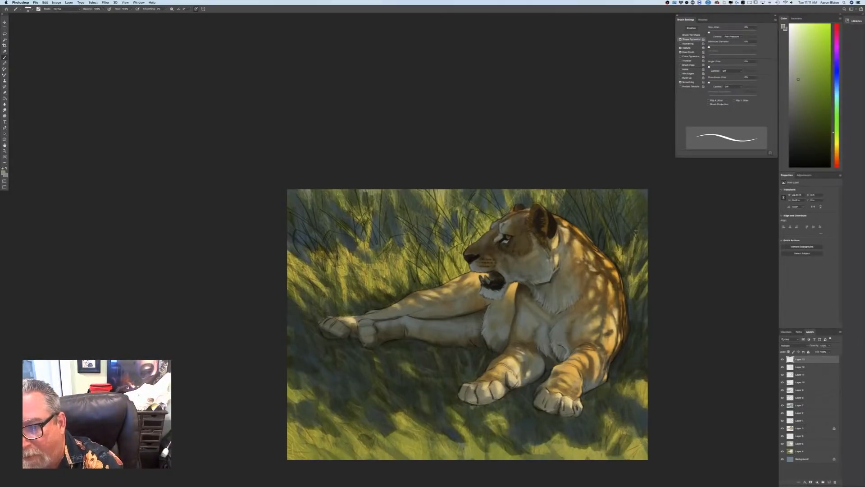
{"action": "left_click_drag", "start_coordinate": [634, 205], "coordinate": [628, 191]}
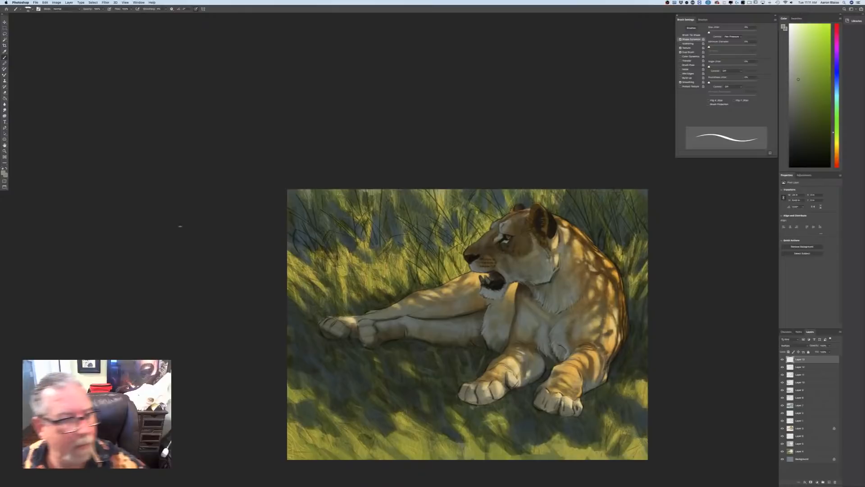
Set the foreground colour to a light grey-green and paint faint stems across the sunlit grass behind the hind legs
{"action": "left_click", "coordinate": [4, 172]}
{"action": "left_click", "coordinate": [81, 149]}
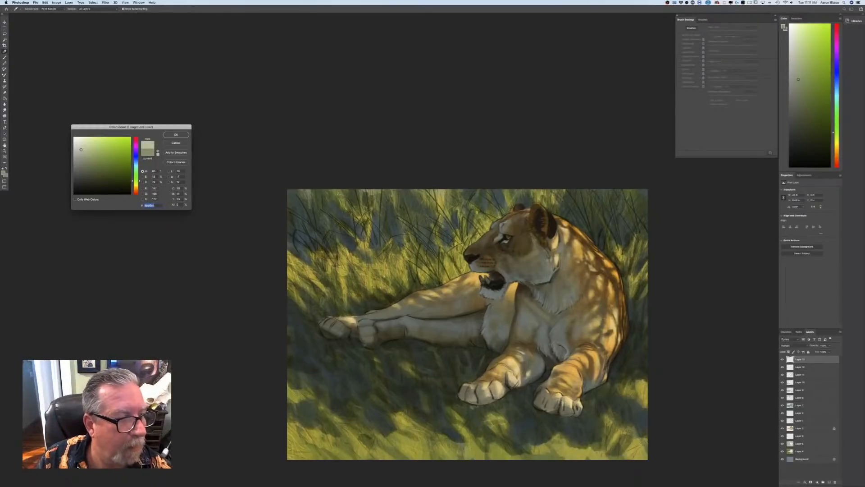
{"action": "left_click", "coordinate": [175, 135]}
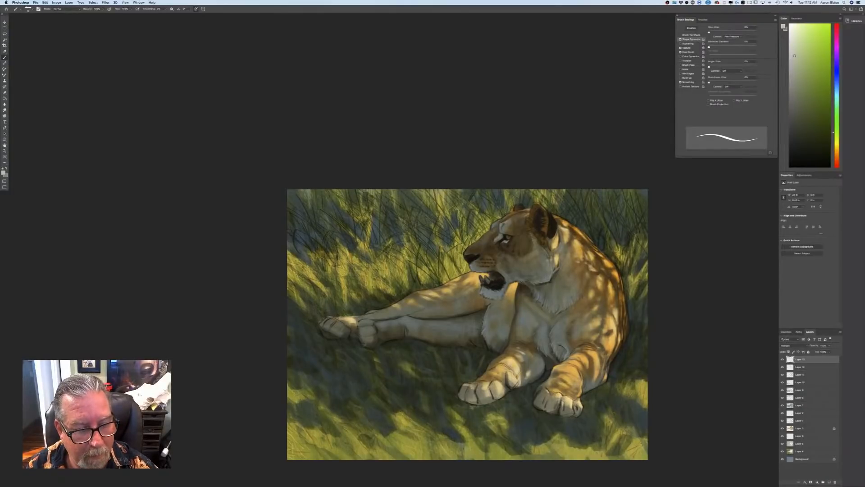
{"action": "mouse_move", "coordinate": [308, 273]}
{"action": "left_mouse_down"}
{"action": "mouse_move", "coordinate": [304, 262]}
{"action": "mouse_move", "coordinate": [310, 275]}
{"action": "mouse_move", "coordinate": [289, 271]}
{"action": "left_mouse_up"}
{"action": "left_click_drag", "start_coordinate": [389, 270], "coordinate": [383, 256]}
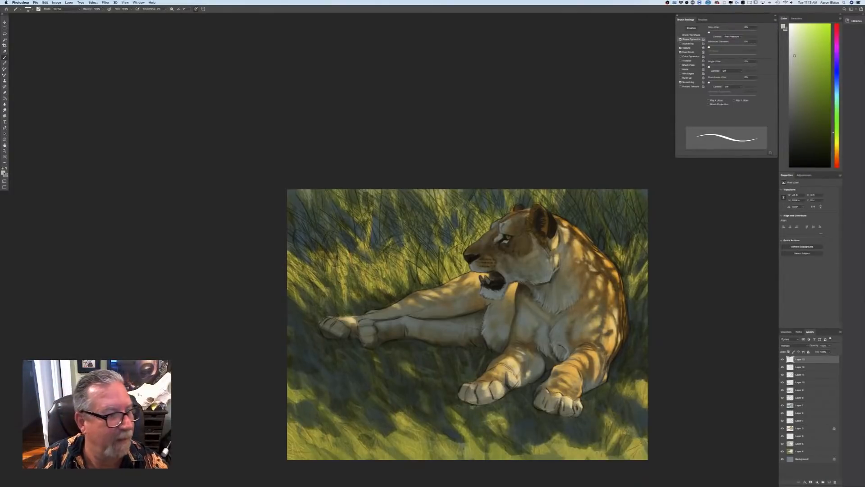
Set the foreground colour to a darker grey-green and paint stems in the sunlit grass near the canvas's left edge
{"action": "left_click", "coordinate": [4, 173]}
{"action": "left_click", "coordinate": [83, 164]}
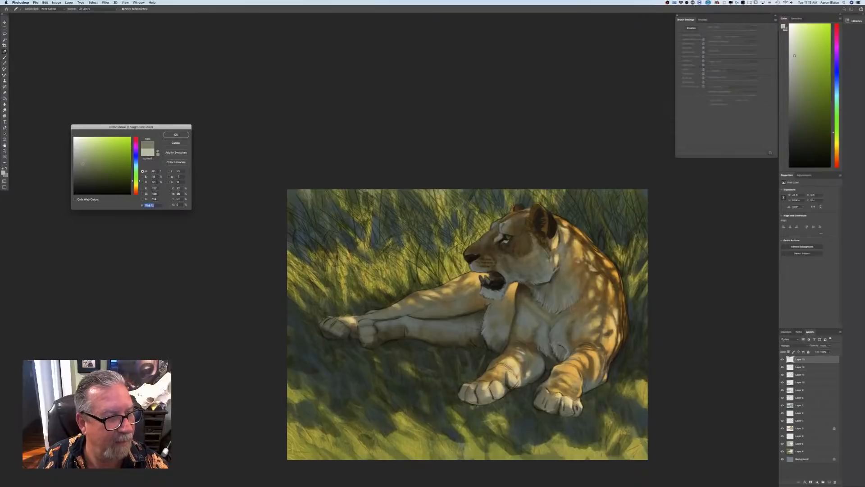
{"action": "left_click", "coordinate": [176, 134]}
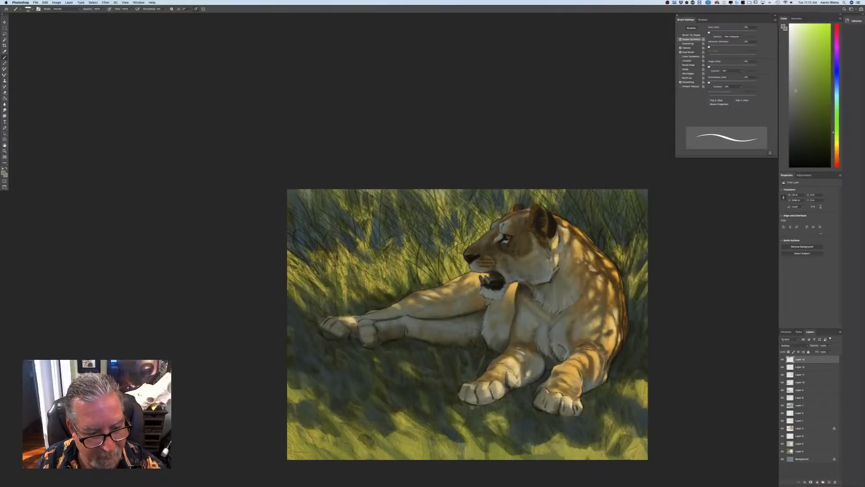
{"action": "left_click_drag", "start_coordinate": [323, 270], "coordinate": [317, 264]}
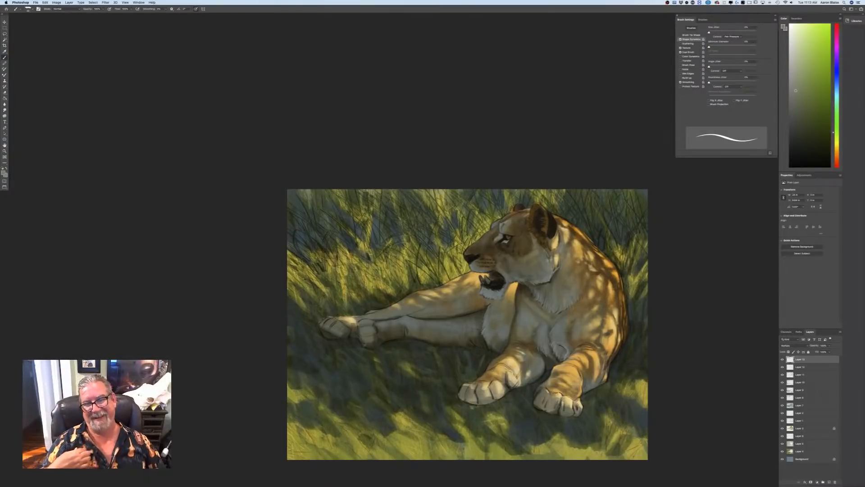
Add a new layer at the top of the stack and set the foreground colour to a yellow sampled from the sunlit grass
{"action": "left_click", "coordinate": [829, 481]}
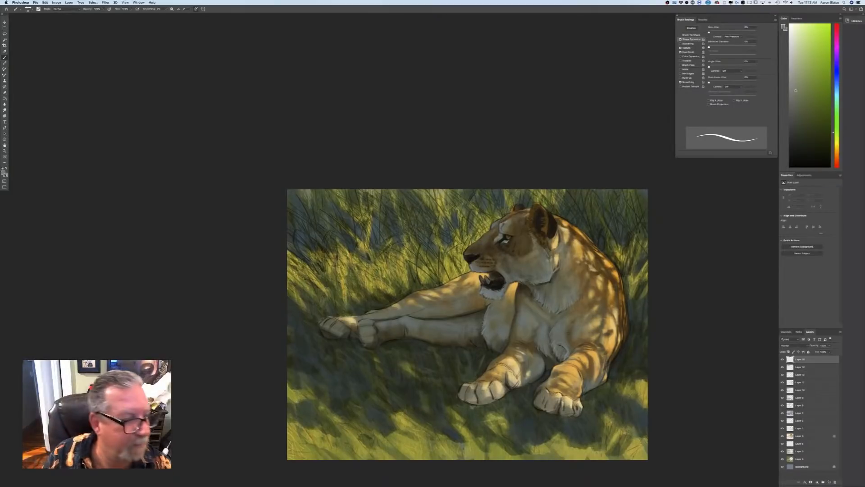
{"action": "left_click", "coordinate": [3, 173]}
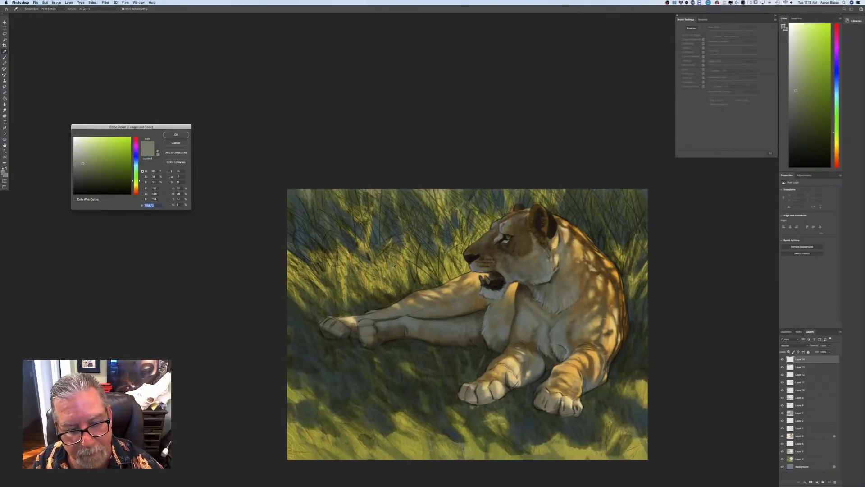
{"action": "left_click", "coordinate": [399, 261]}
{"action": "key", "text": "Return"}
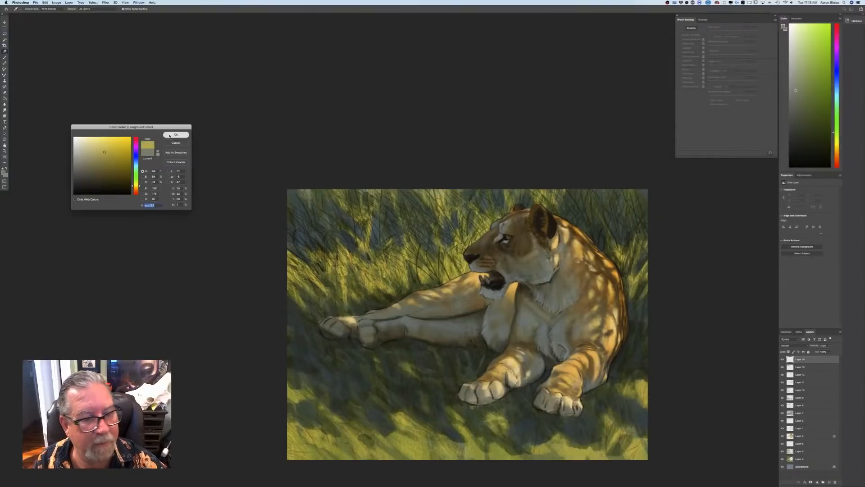
Paint thin yellow grass blades over the shaded grass at the canvas's upper left, undoing and redoing the first stroke
{"action": "left_click_drag", "start_coordinate": [301, 230], "coordinate": [344, 265]}
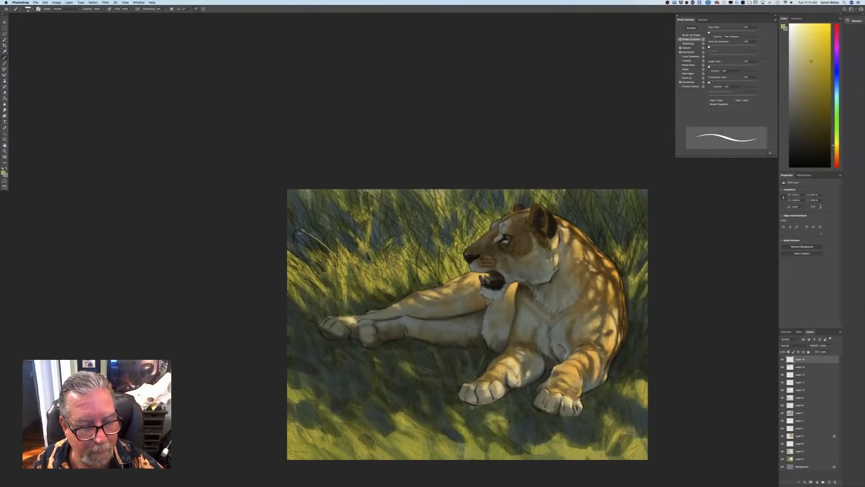
{"action": "key", "text": "ctrl+z"}
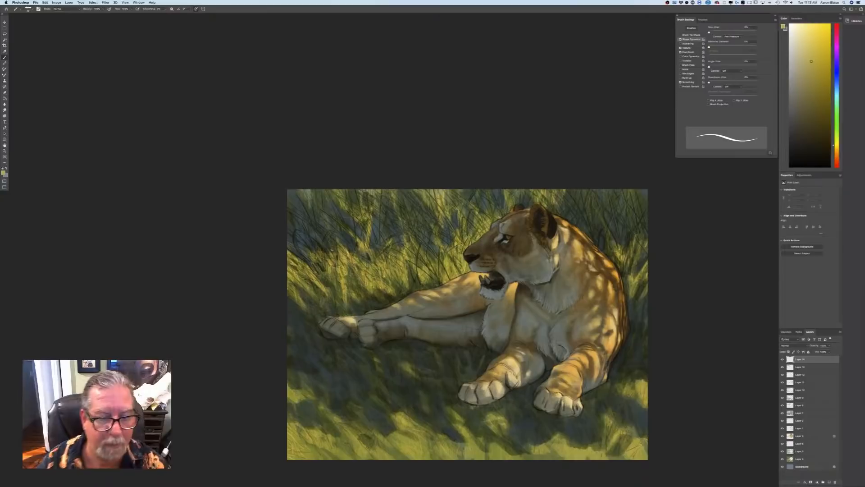
{"action": "mouse_move", "coordinate": [322, 236]}
{"action": "left_mouse_down"}
{"action": "mouse_move", "coordinate": [340, 255]}
{"action": "mouse_move", "coordinate": [322, 246]}
{"action": "left_mouse_up"}
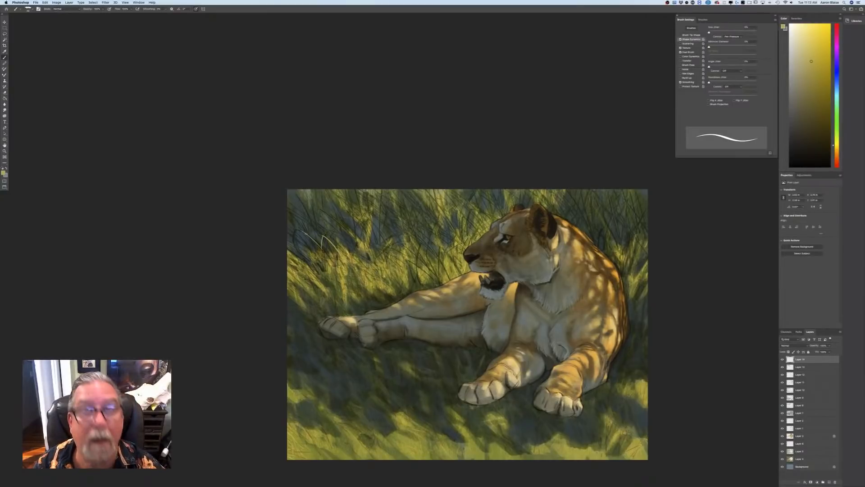
{"action": "mouse_move", "coordinate": [289, 223]}
{"action": "left_mouse_down"}
{"action": "mouse_move", "coordinate": [305, 269]}
{"action": "mouse_move", "coordinate": [330, 263]}
{"action": "mouse_move", "coordinate": [316, 248]}
{"action": "left_mouse_up"}
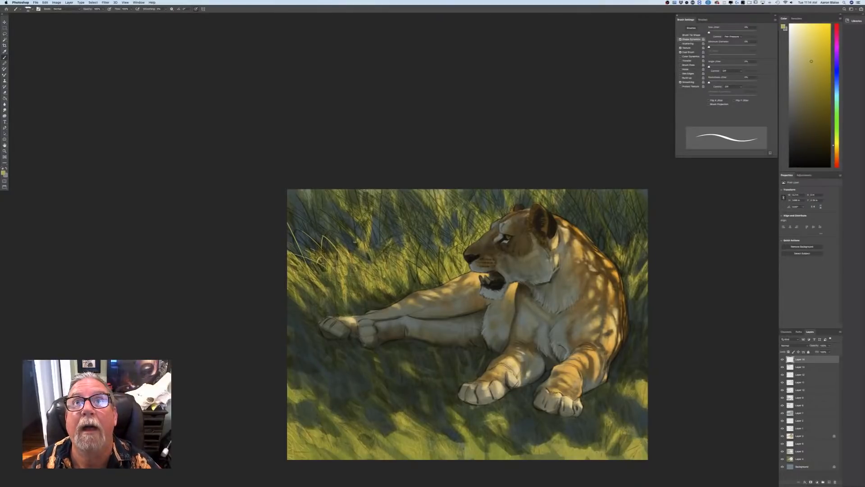
{"action": "left_click_drag", "start_coordinate": [349, 252], "coordinate": [352, 241]}
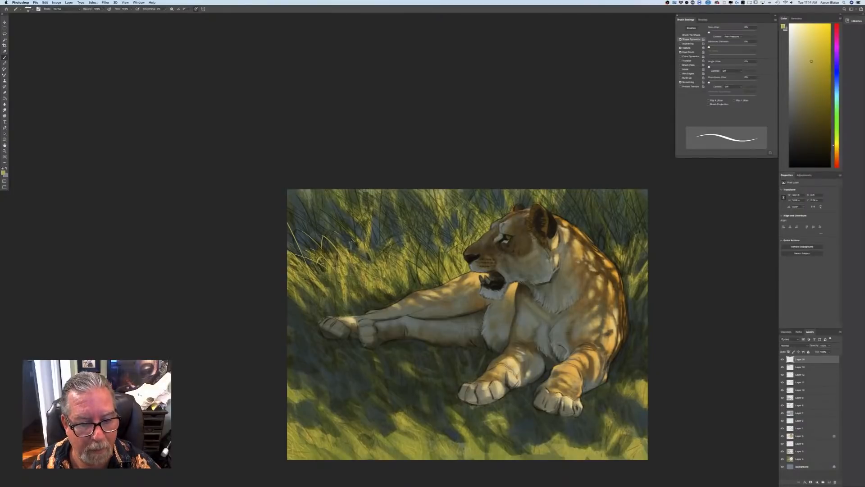
Set the foreground colour to a darker olive yellow and paint subdued blades in the shaded upper-left grass
{"action": "left_click", "coordinate": [4, 172]}
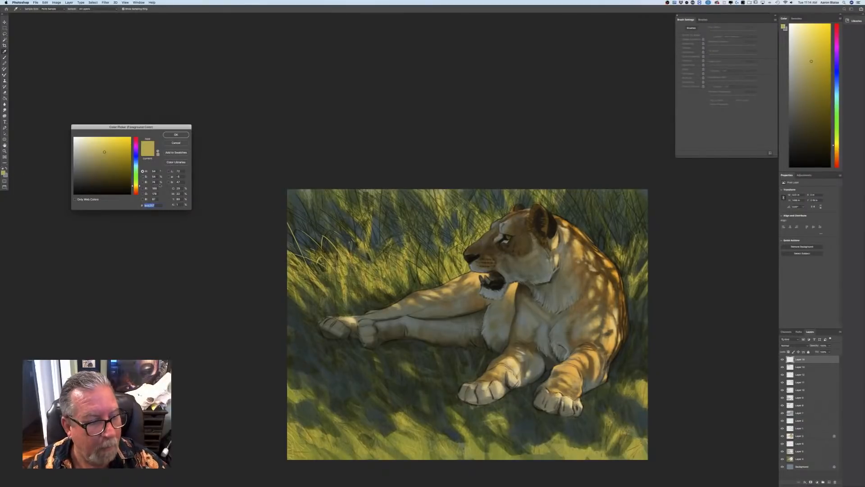
{"action": "left_click_drag", "start_coordinate": [104, 152], "coordinate": [109, 164]}
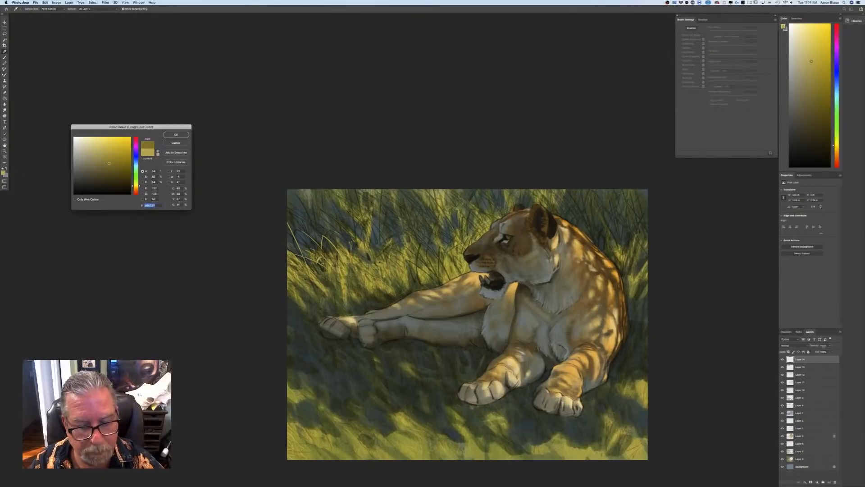
{"action": "left_click", "coordinate": [176, 135]}
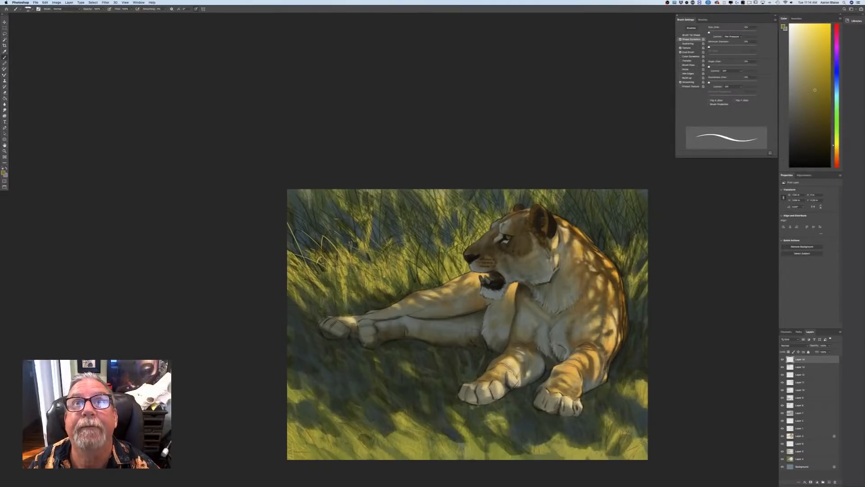
{"action": "mouse_move", "coordinate": [318, 233]}
{"action": "left_mouse_down"}
{"action": "mouse_move", "coordinate": [316, 205]}
{"action": "mouse_move", "coordinate": [309, 226]}
{"action": "left_mouse_up"}
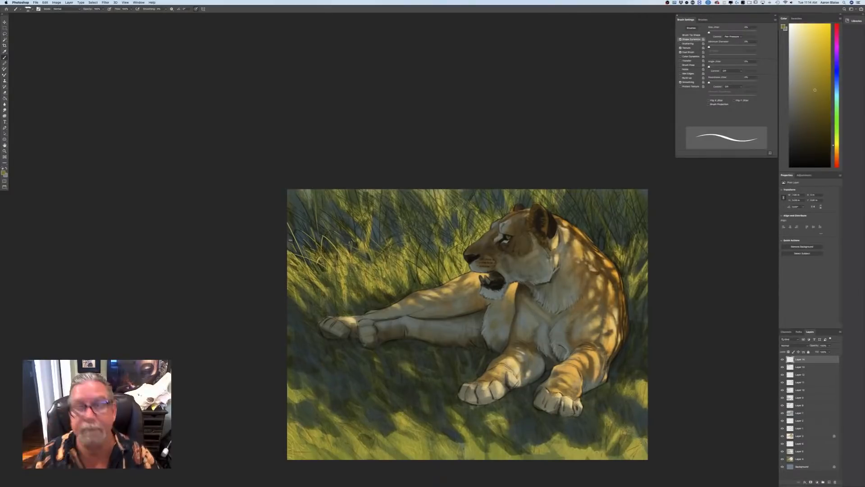
Paint thin olive-yellow grass blades in the background between the hind legs and the lioness's muzzle and forehead
{"action": "mouse_move", "coordinate": [426, 258]}
{"action": "left_mouse_down"}
{"action": "mouse_move", "coordinate": [439, 243]}
{"action": "mouse_move", "coordinate": [434, 250]}
{"action": "left_mouse_up"}
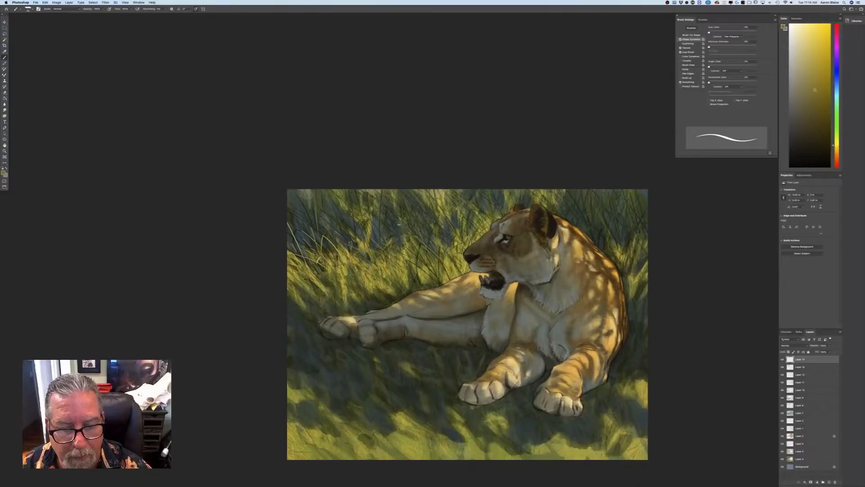
{"action": "left_click_drag", "start_coordinate": [386, 246], "coordinate": [400, 233]}
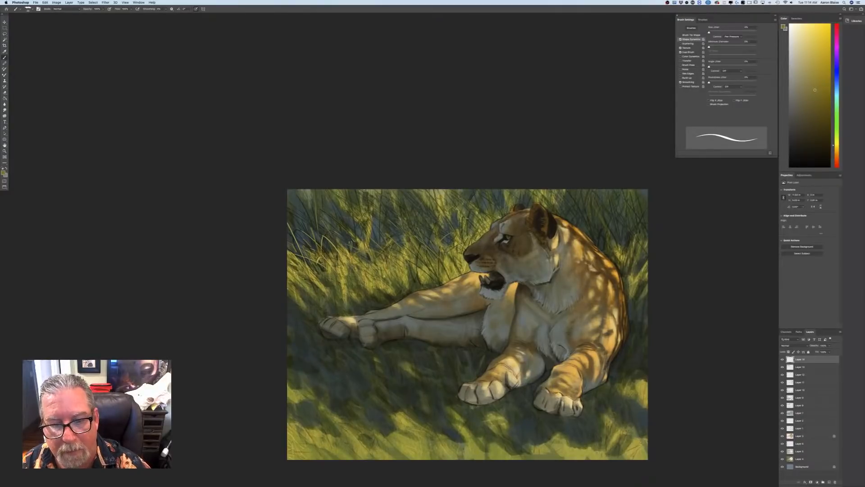
{"action": "left_click_drag", "start_coordinate": [467, 226], "coordinate": [473, 214]}
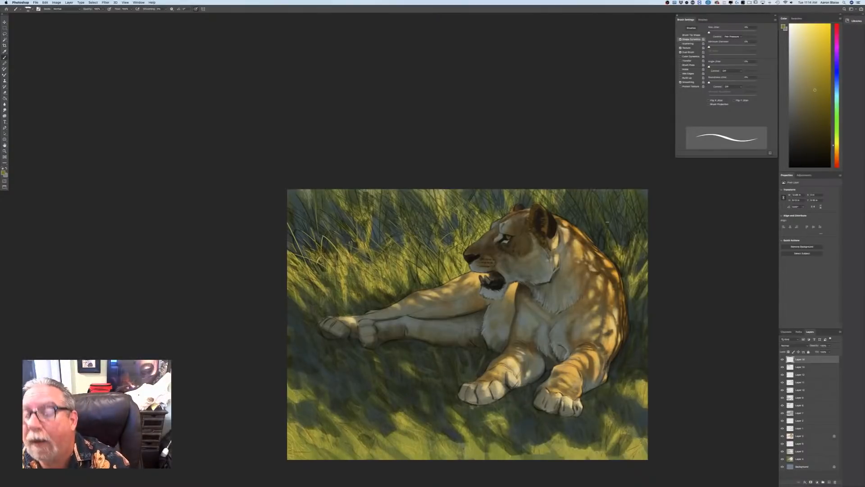
Add olive-yellow grass blades behind the lioness's back and at the outer edge of the grass beyond her hind paws
{"action": "left_click_drag", "start_coordinate": [604, 220], "coordinate": [605, 259]}
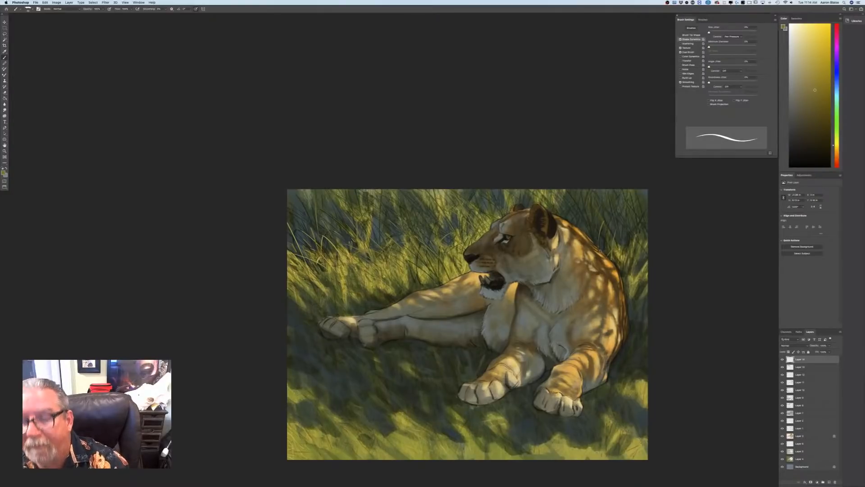
{"action": "left_click_drag", "start_coordinate": [584, 202], "coordinate": [583, 231]}
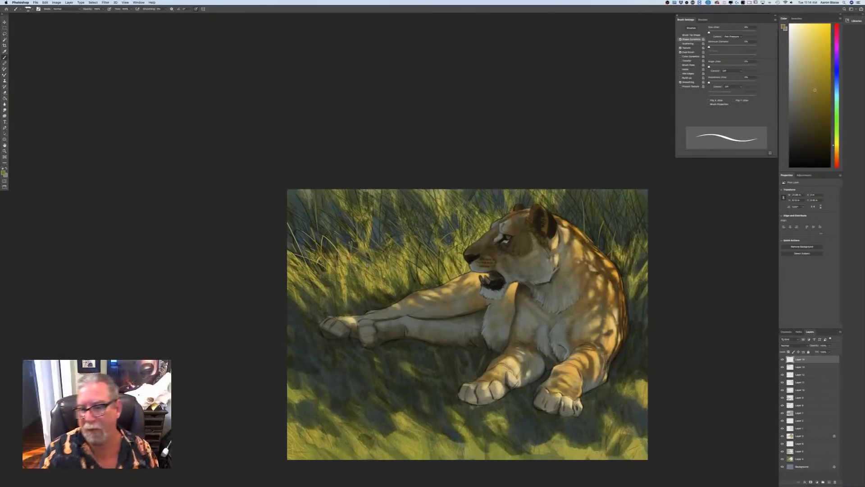
{"action": "mouse_move", "coordinate": [628, 247]}
{"action": "left_mouse_down"}
{"action": "mouse_move", "coordinate": [644, 226]}
{"action": "mouse_move", "coordinate": [621, 222]}
{"action": "mouse_move", "coordinate": [622, 196]}
{"action": "left_mouse_up"}
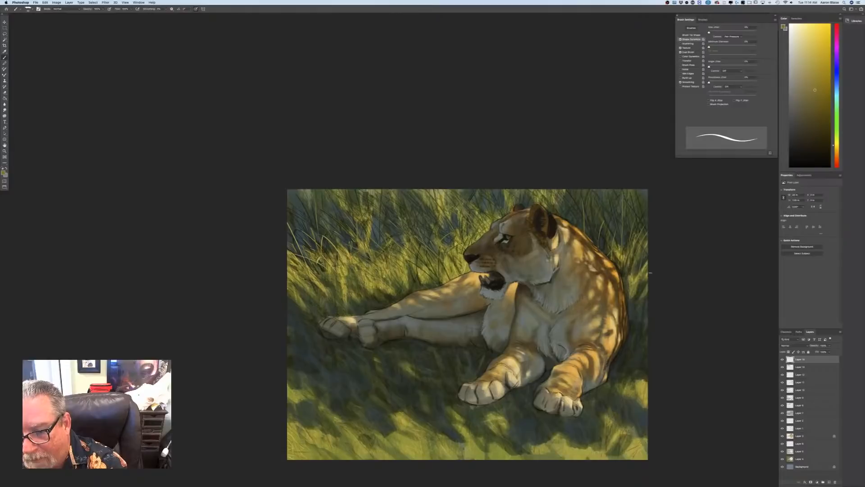
{"action": "left_click_drag", "start_coordinate": [631, 309], "coordinate": [642, 288]}
{"action": "left_click_drag", "start_coordinate": [636, 330], "coordinate": [641, 312]}
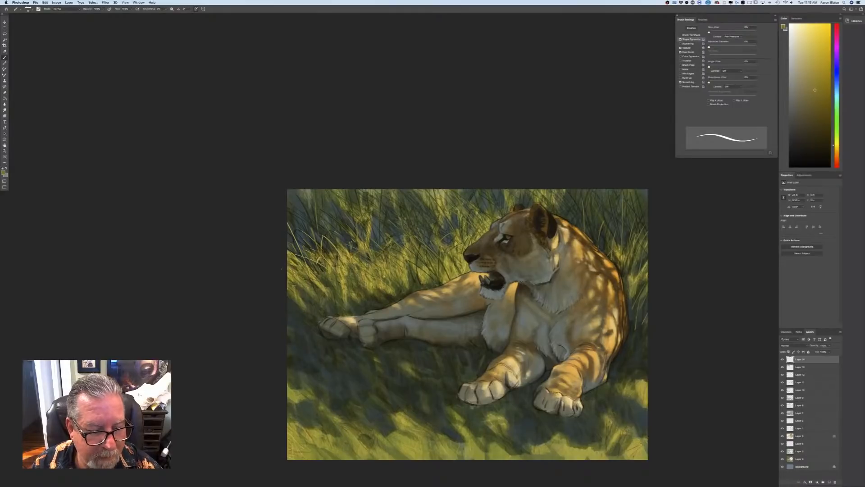
{"action": "left_click_drag", "start_coordinate": [296, 313], "coordinate": [291, 294]}
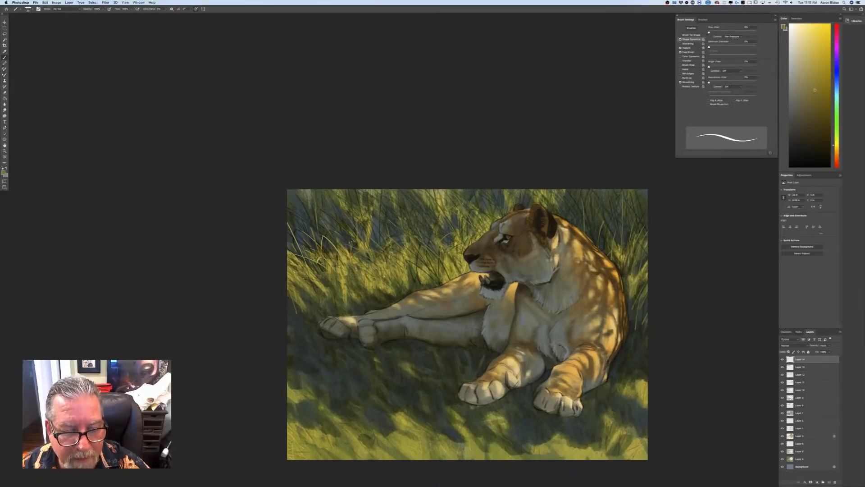
Sample a bright golden yellow from the sunlit grass and paint highlighted blades along the lioness's back
{"action": "left_click", "coordinate": [4, 173]}
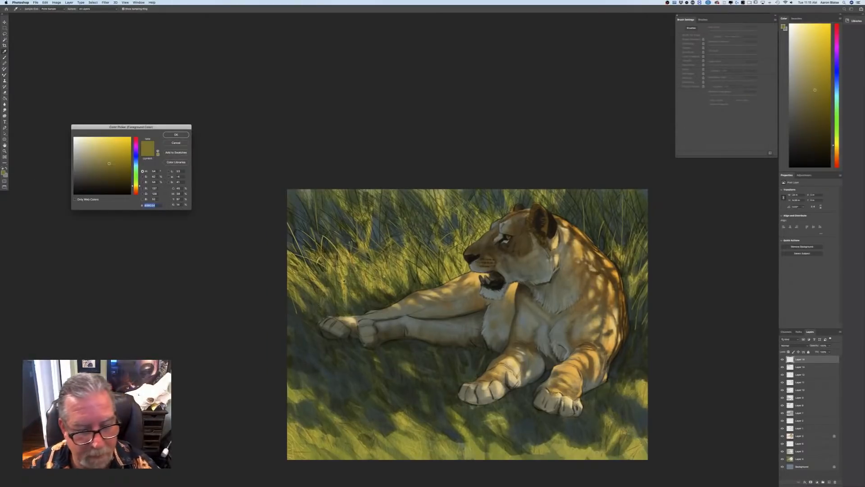
{"action": "left_click", "coordinate": [329, 281]}
{"action": "key", "text": "Return"}
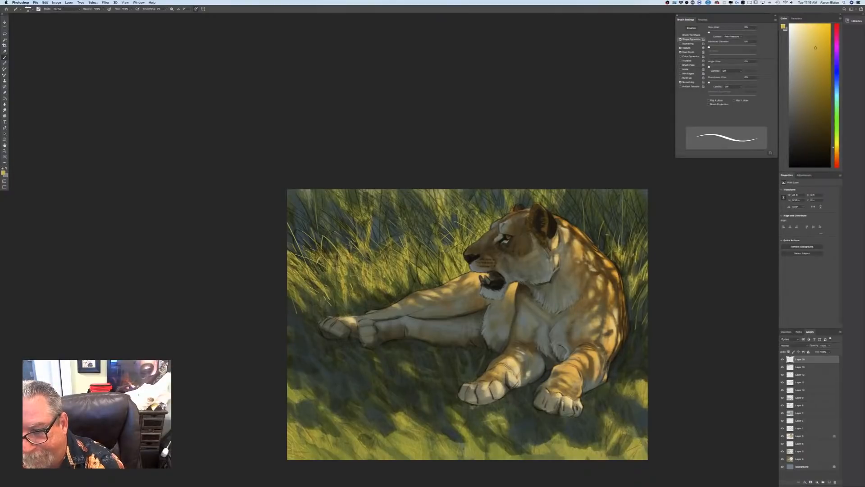
{"action": "left_click_drag", "start_coordinate": [628, 273], "coordinate": [611, 260]}
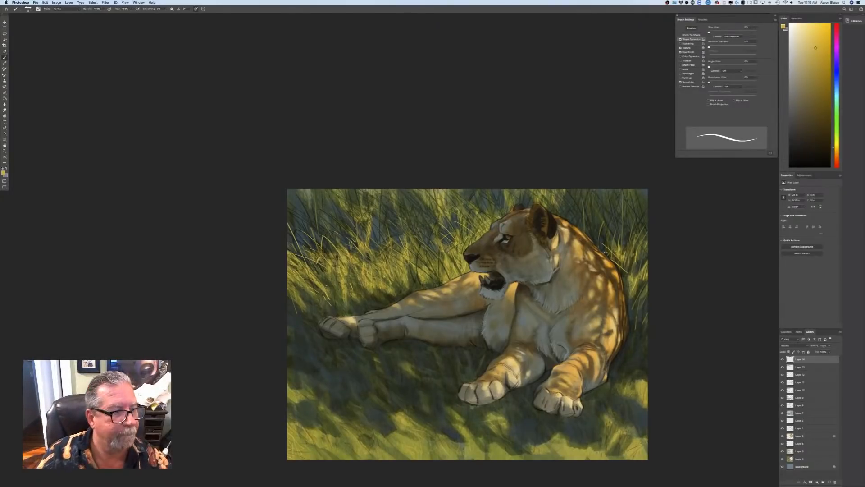
Sample a dark green from the shaded grass above the hind paws and paint dark blades there
{"action": "left_click", "coordinate": [4, 172]}
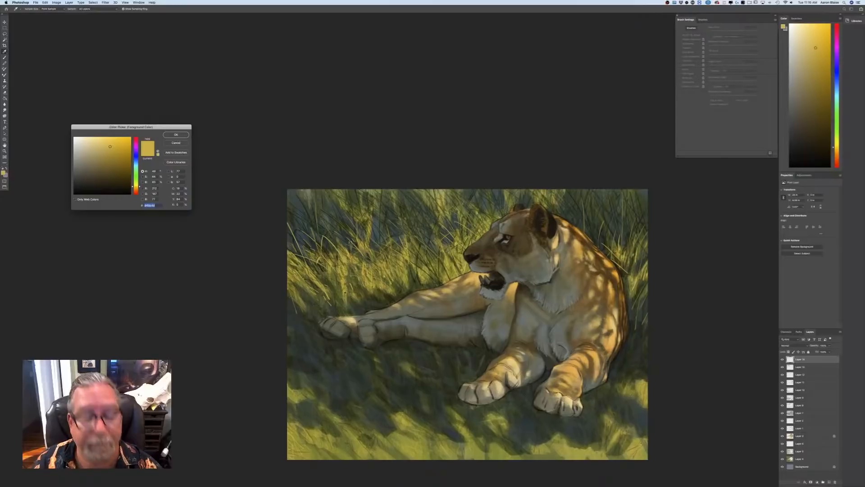
{"action": "left_click", "coordinate": [355, 305]}
{"action": "left_click", "coordinate": [176, 135]}
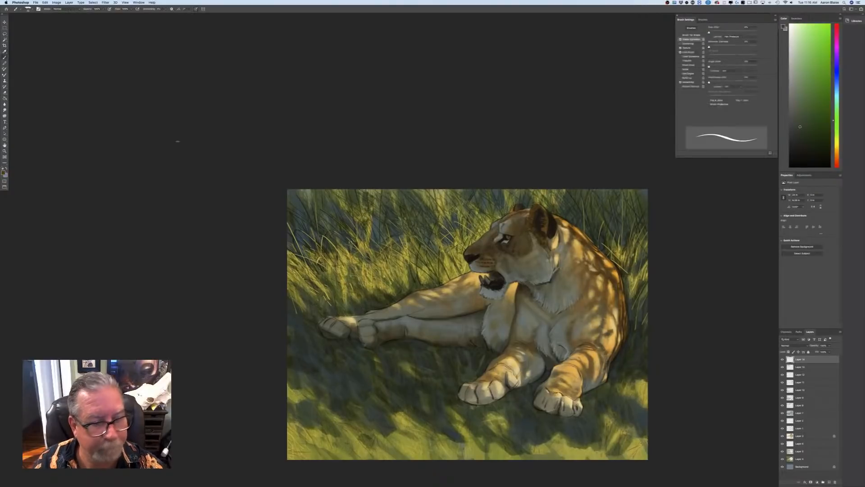
{"action": "mouse_move", "coordinate": [352, 297]}
{"action": "left_mouse_down"}
{"action": "mouse_move", "coordinate": [342, 287]}
{"action": "mouse_move", "coordinate": [371, 279]}
{"action": "mouse_move", "coordinate": [364, 277]}
{"action": "left_mouse_up"}
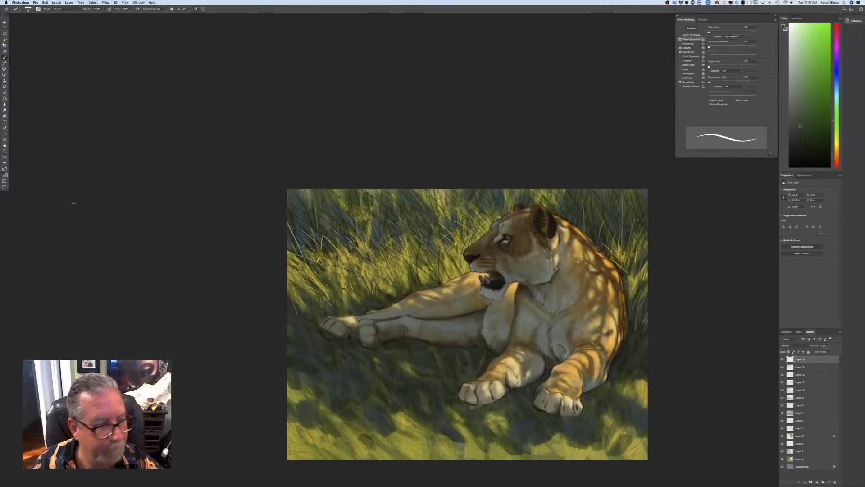
Sample a dark olive green from the grass base at the hind leg and paint dark blades above the hind legs
{"action": "left_click", "coordinate": [4, 173]}
{"action": "left_click", "coordinate": [376, 306]}
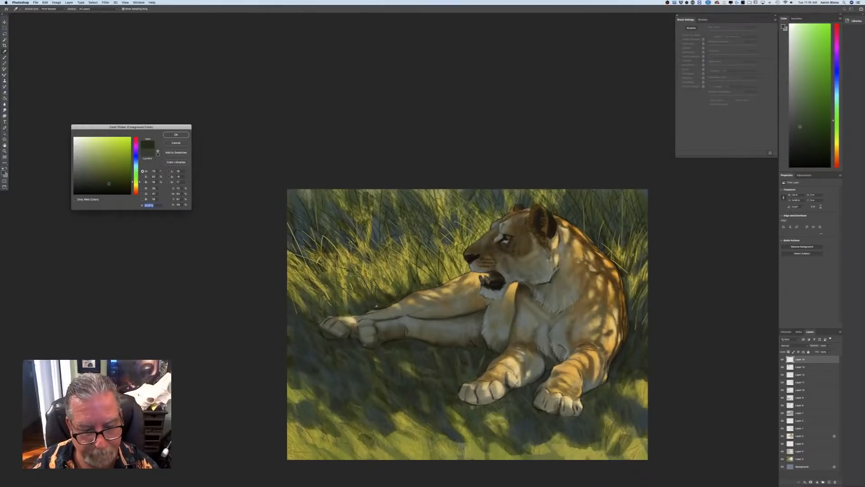
{"action": "left_click", "coordinate": [176, 134]}
{"action": "mouse_move", "coordinate": [385, 283]}
{"action": "left_mouse_down"}
{"action": "mouse_move", "coordinate": [389, 267]}
{"action": "mouse_move", "coordinate": [363, 267]}
{"action": "left_mouse_up"}
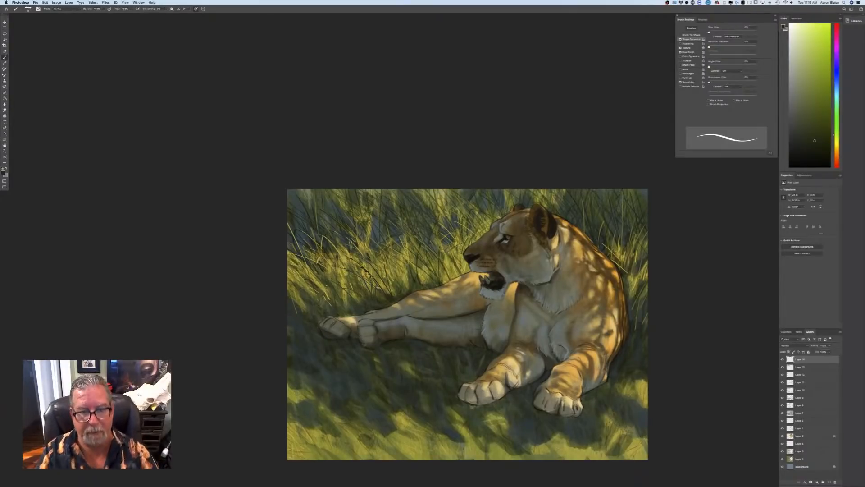
{"action": "mouse_move", "coordinate": [420, 279]}
{"action": "left_mouse_down"}
{"action": "mouse_move", "coordinate": [424, 263]}
{"action": "mouse_move", "coordinate": [401, 261]}
{"action": "left_mouse_up"}
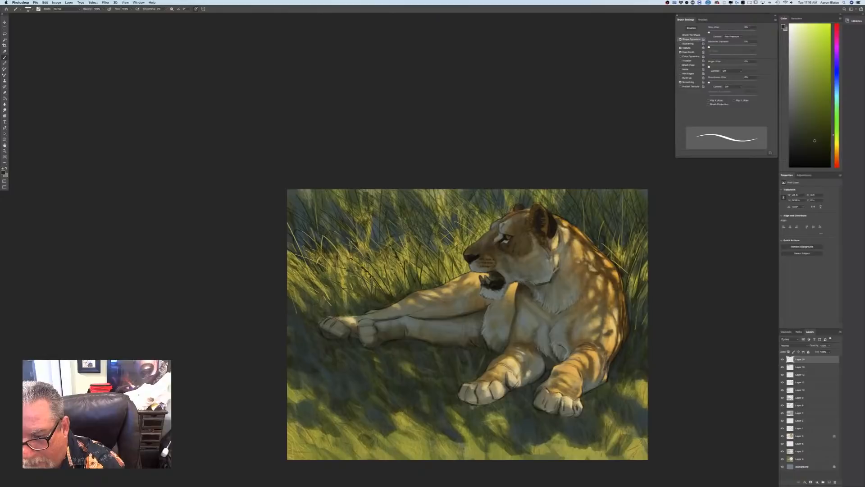
Paint dark olive grass blades beside the lioness's back, in front of her muzzle and in the grass beyond her hind paws
{"action": "left_click_drag", "start_coordinate": [631, 278], "coordinate": [628, 298]}
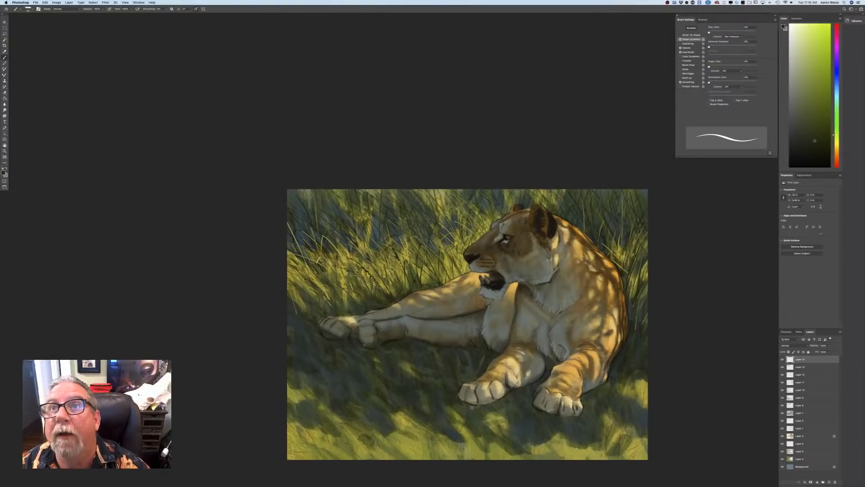
{"action": "left_click_drag", "start_coordinate": [460, 273], "coordinate": [455, 222]}
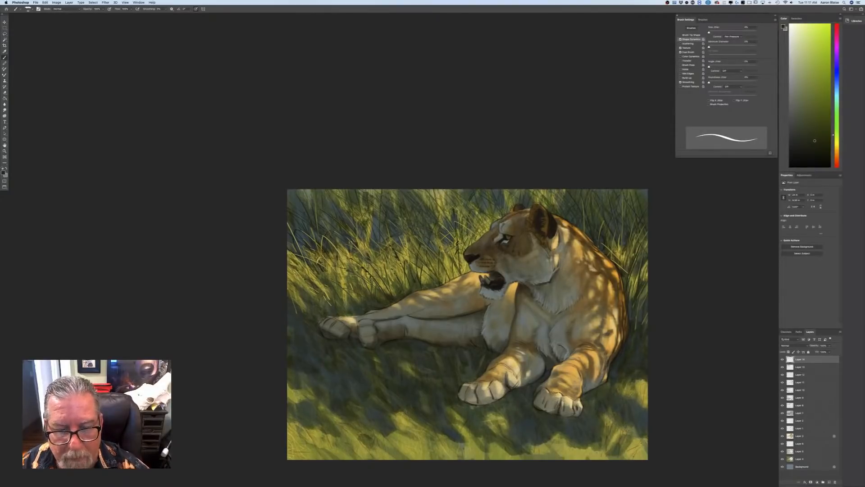
{"action": "mouse_move", "coordinate": [311, 294]}
{"action": "left_mouse_down"}
{"action": "mouse_move", "coordinate": [301, 259]}
{"action": "mouse_move", "coordinate": [289, 264]}
{"action": "left_mouse_up"}
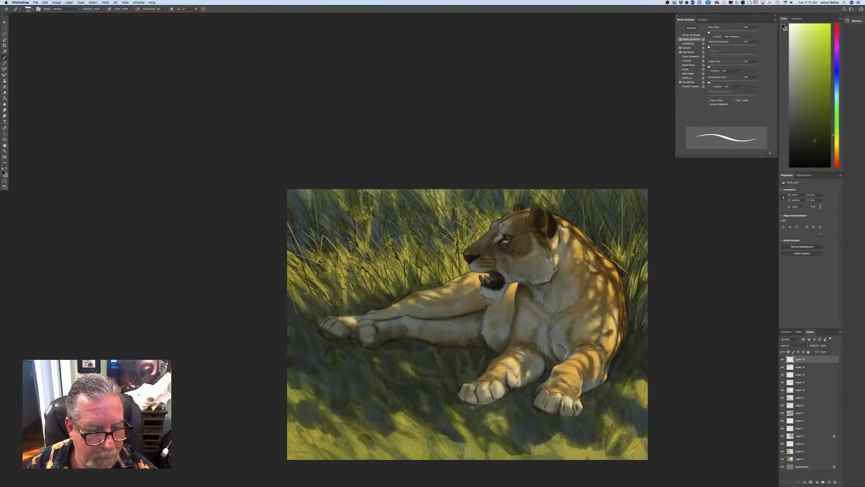
{"action": "left_click_drag", "start_coordinate": [306, 293], "coordinate": [287, 275]}
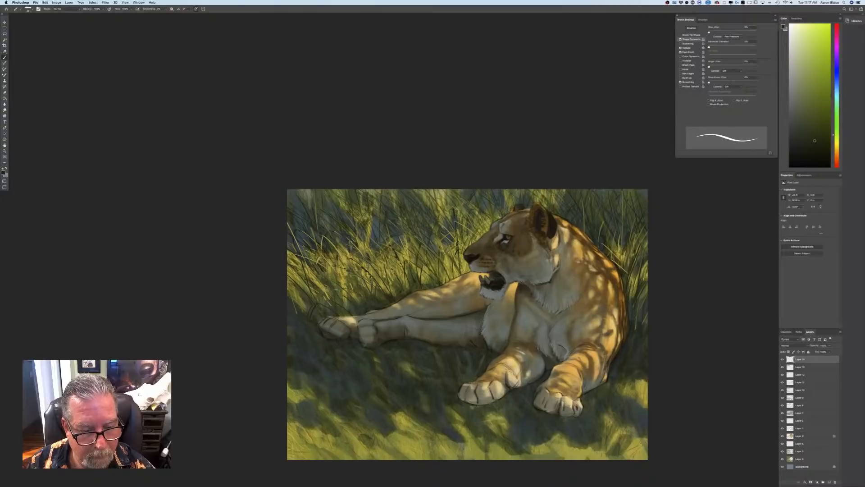
{"action": "left_click_drag", "start_coordinate": [343, 296], "coordinate": [292, 290]}
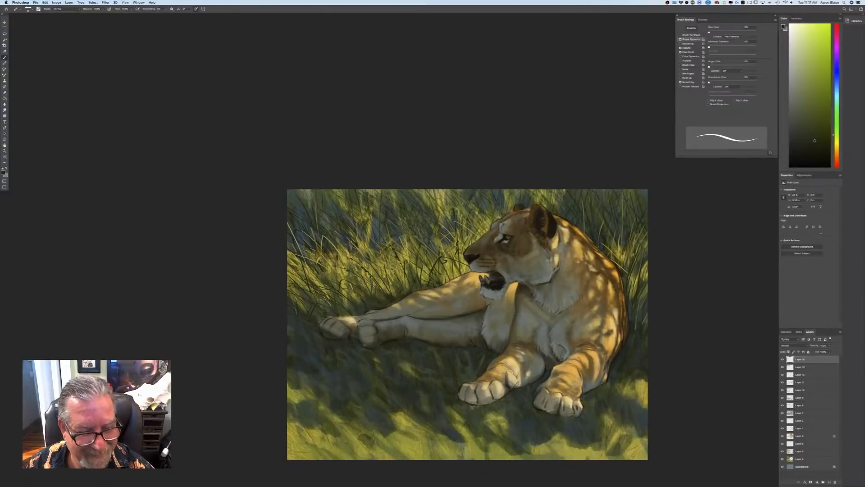
{"action": "mouse_move", "coordinate": [320, 291]}
{"action": "left_mouse_down"}
{"action": "mouse_move", "coordinate": [304, 263]}
{"action": "mouse_move", "coordinate": [289, 262]}
{"action": "mouse_move", "coordinate": [288, 280]}
{"action": "left_mouse_up"}
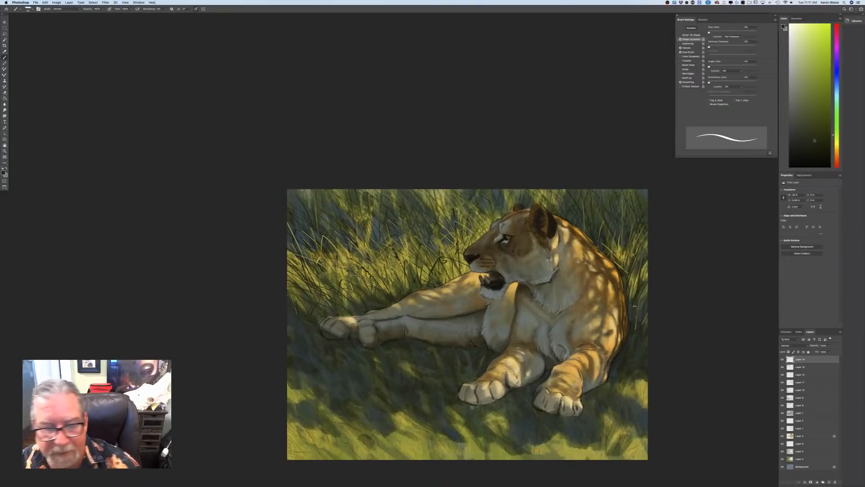
Flip the whole canvas horizontally to check the composition in mirror image
{"action": "key", "text": "super+plus"}
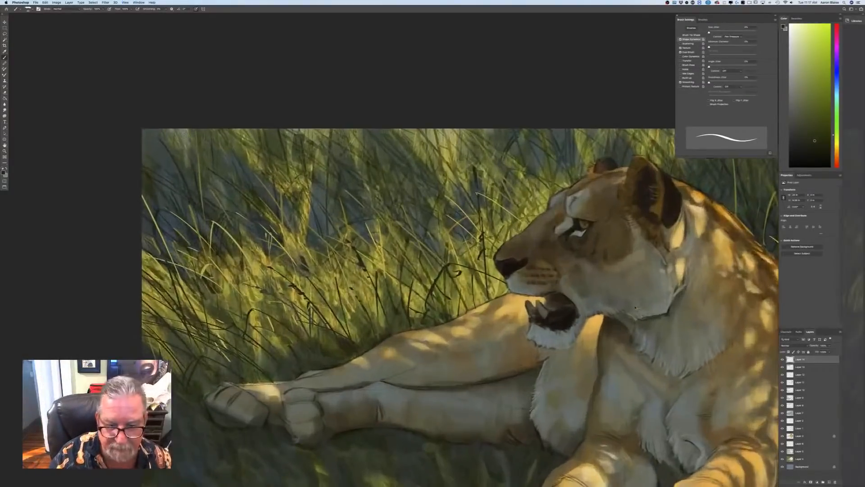
{"action": "key", "text": "super+minus"}
{"action": "key", "text": "super+minus"}
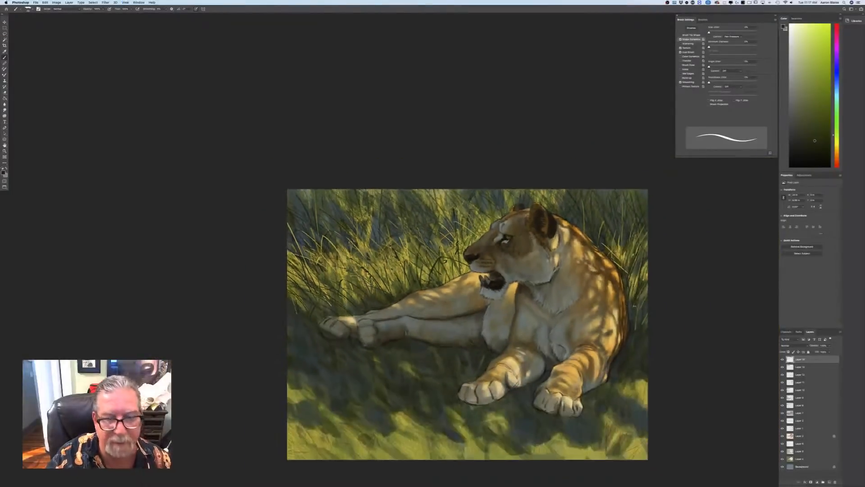
{"action": "left_click_drag", "start_coordinate": [233, 314], "coordinate": [186, 234]}
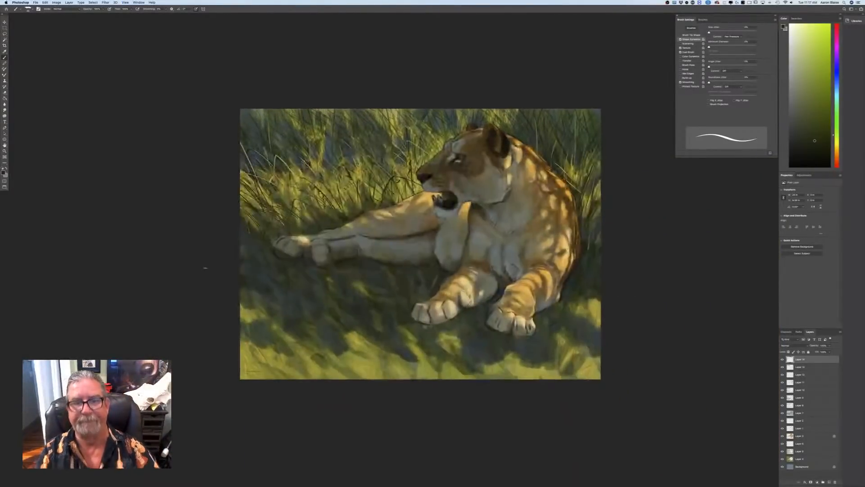
{"action": "left_click", "coordinate": [56, 3]}
{"action": "mouse_move", "coordinate": [68, 46]}
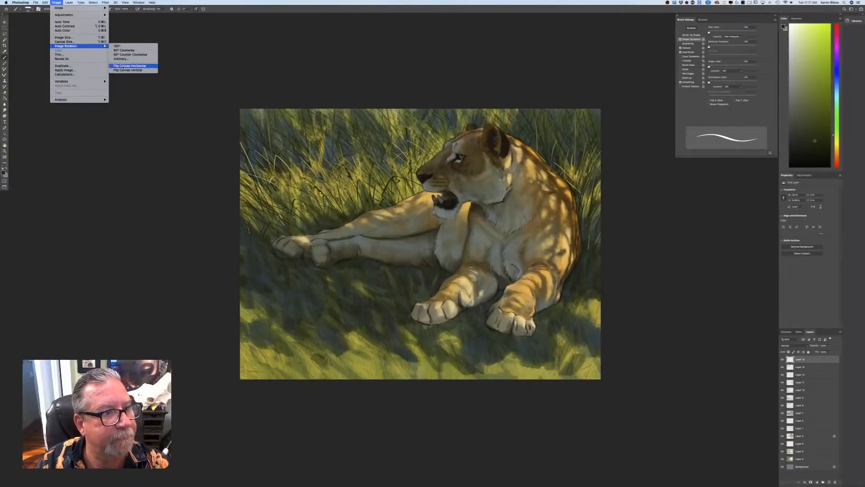
{"action": "left_click", "coordinate": [123, 67]}
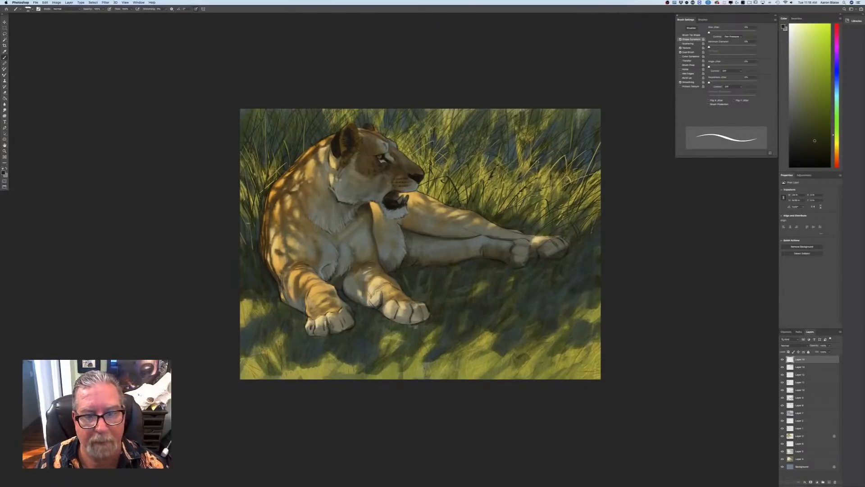
Paint dark grass blades rising from the shadowed ground across the lioness's outstretched hind leg
{"action": "left_click_drag", "start_coordinate": [441, 246], "coordinate": [433, 258]}
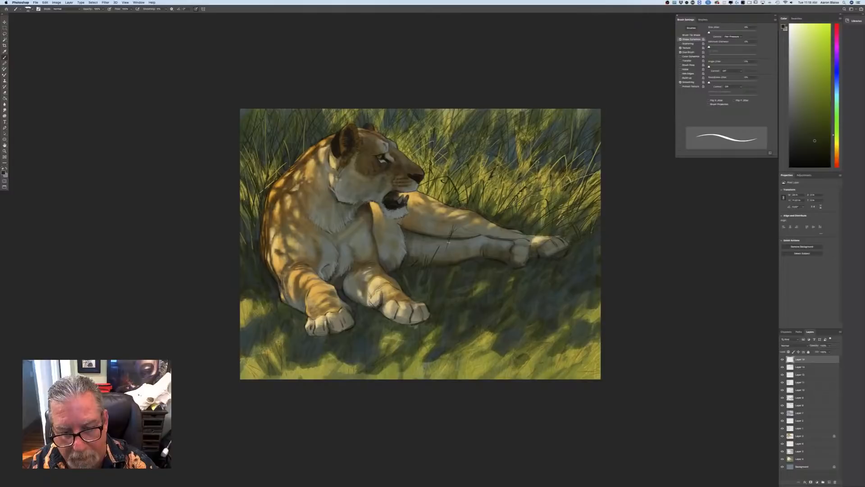
{"action": "left_click_drag", "start_coordinate": [450, 242], "coordinate": [445, 249]}
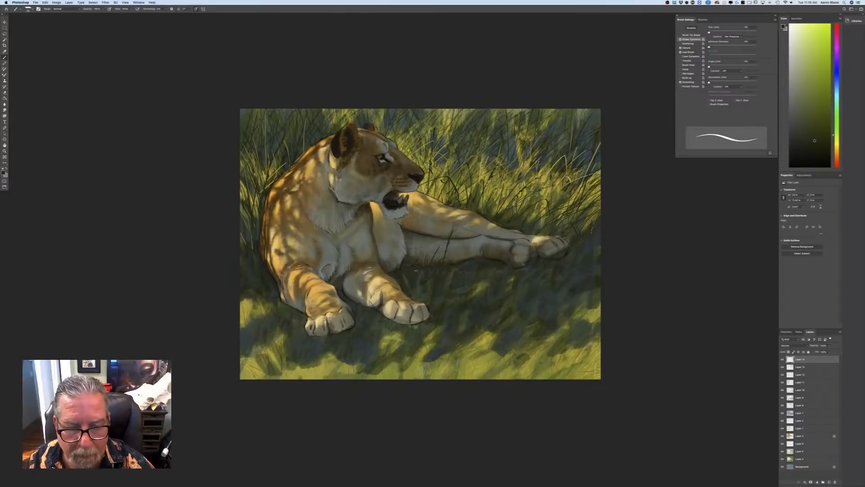
{"action": "mouse_move", "coordinate": [411, 243]}
{"action": "left_mouse_down"}
{"action": "mouse_move", "coordinate": [413, 264]}
{"action": "mouse_move", "coordinate": [460, 254]}
{"action": "left_mouse_up"}
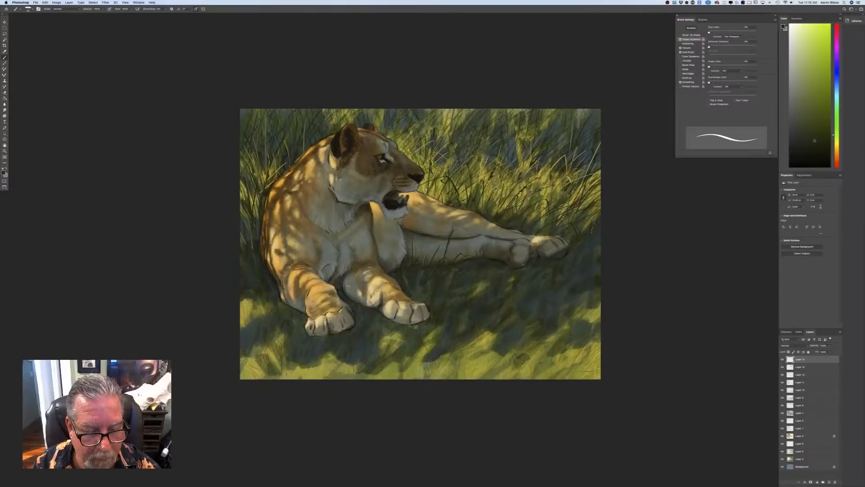
Paint dark grass blades overlapping the lioness's front legs and the lower chest between them
{"action": "left_click_drag", "start_coordinate": [353, 294], "coordinate": [334, 261]}
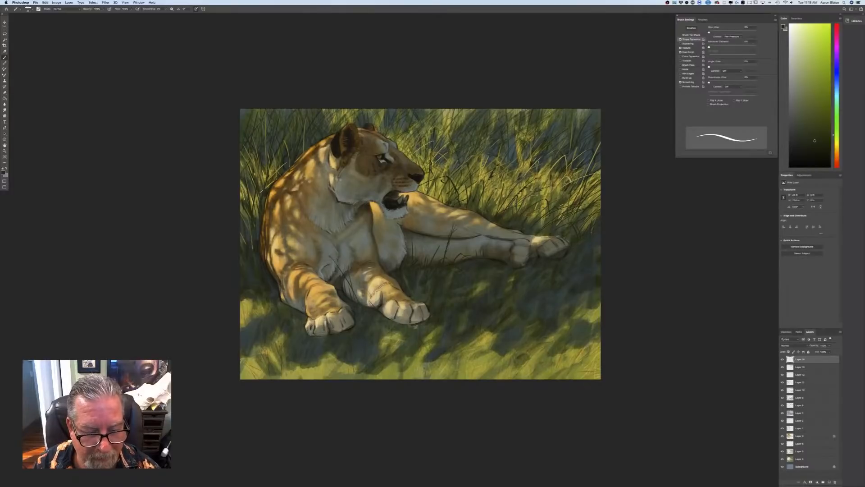
{"action": "left_click_drag", "start_coordinate": [364, 310], "coordinate": [371, 279]}
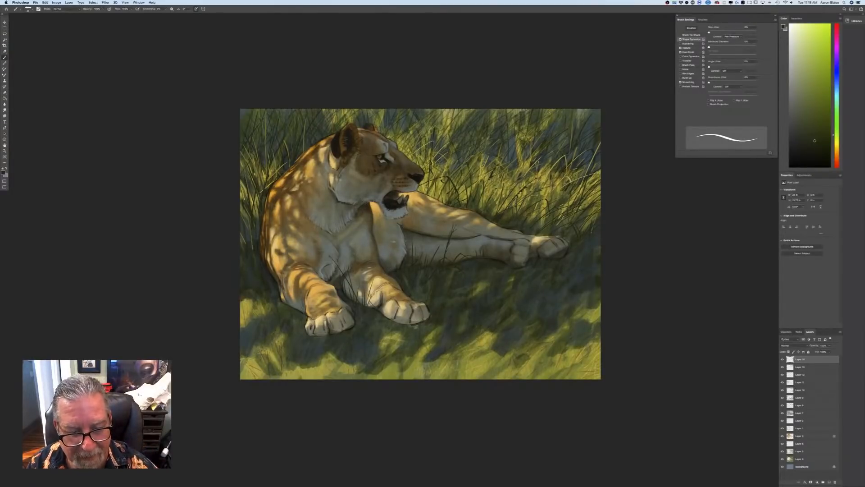
{"action": "left_click_drag", "start_coordinate": [396, 267], "coordinate": [384, 236]}
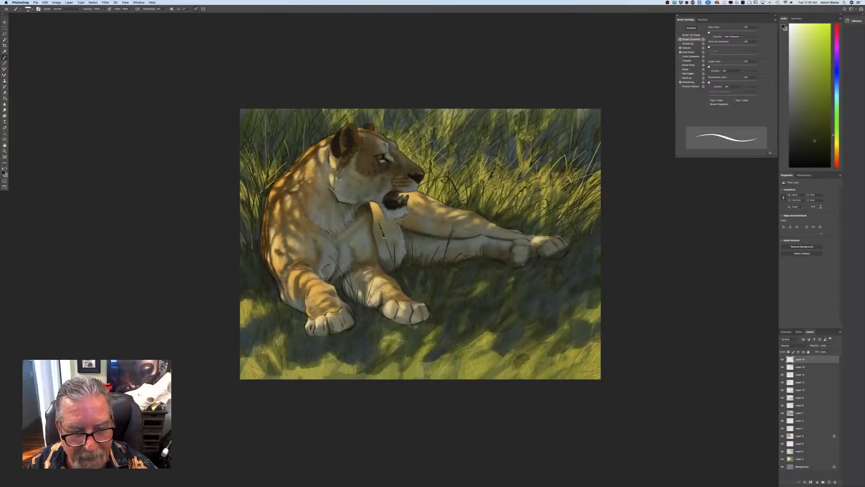
{"action": "left_click_drag", "start_coordinate": [389, 256], "coordinate": [386, 248]}
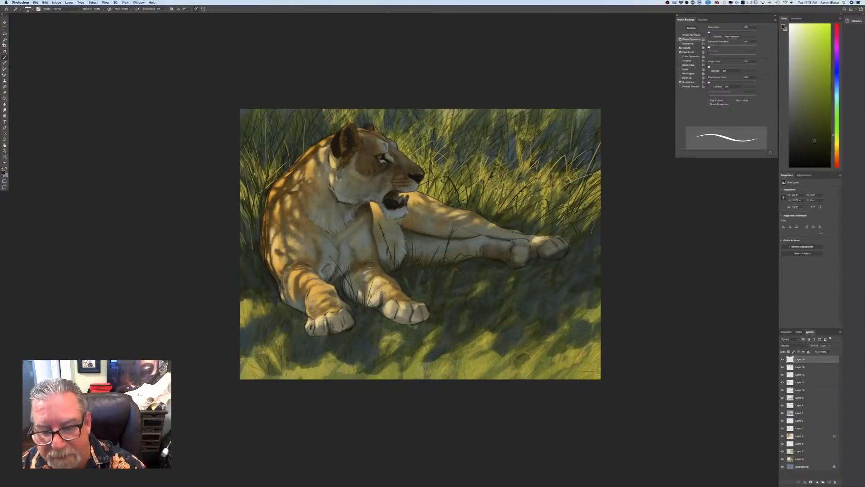
Paint dark grass blades across the lioness's hind paws and lower hind leg, and beside her shoulder and front elbow
{"action": "mouse_move", "coordinate": [538, 246]}
{"action": "left_mouse_down"}
{"action": "mouse_move", "coordinate": [537, 234]}
{"action": "mouse_move", "coordinate": [551, 246]}
{"action": "left_mouse_up"}
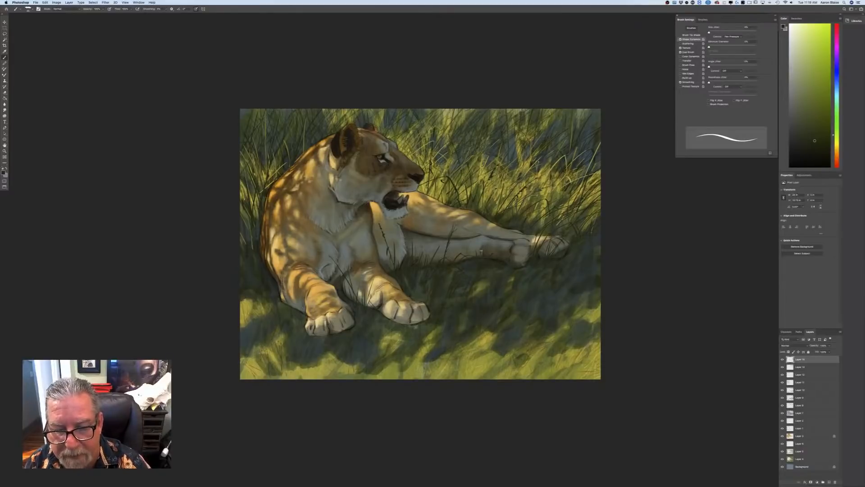
{"action": "mouse_move", "coordinate": [490, 237]}
{"action": "left_mouse_down"}
{"action": "mouse_move", "coordinate": [495, 223]}
{"action": "mouse_move", "coordinate": [493, 238]}
{"action": "left_mouse_up"}
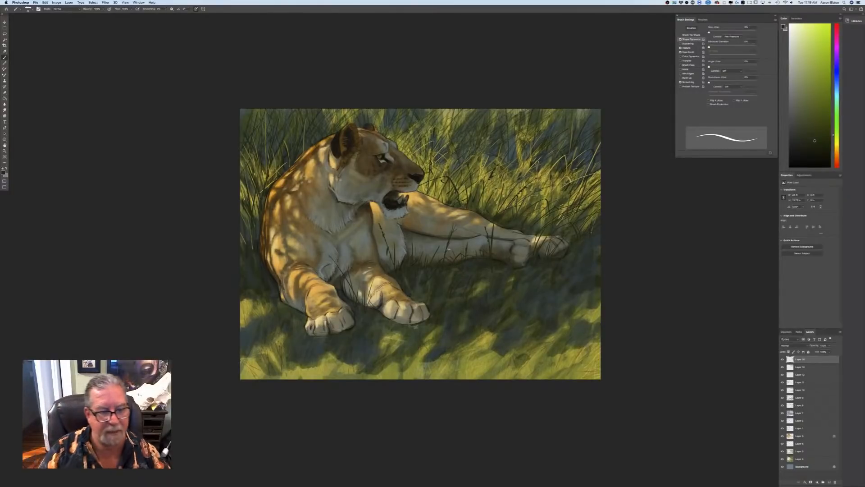
{"action": "left_click_drag", "start_coordinate": [280, 245], "coordinate": [272, 263]}
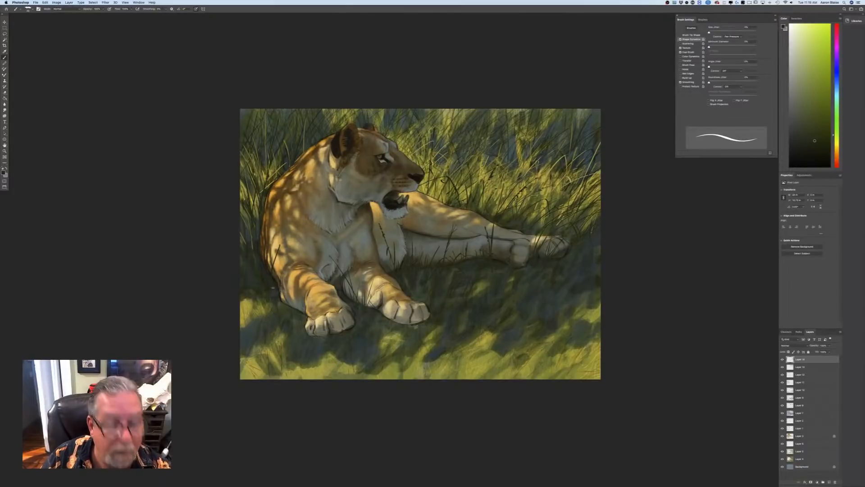
{"action": "left_click_drag", "start_coordinate": [283, 293], "coordinate": [278, 302]}
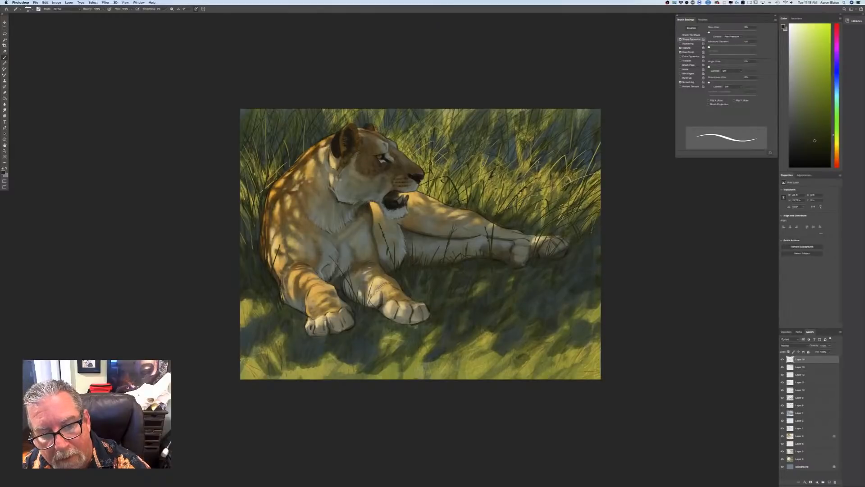
{"action": "left_click_drag", "start_coordinate": [422, 194], "coordinate": [424, 179]}
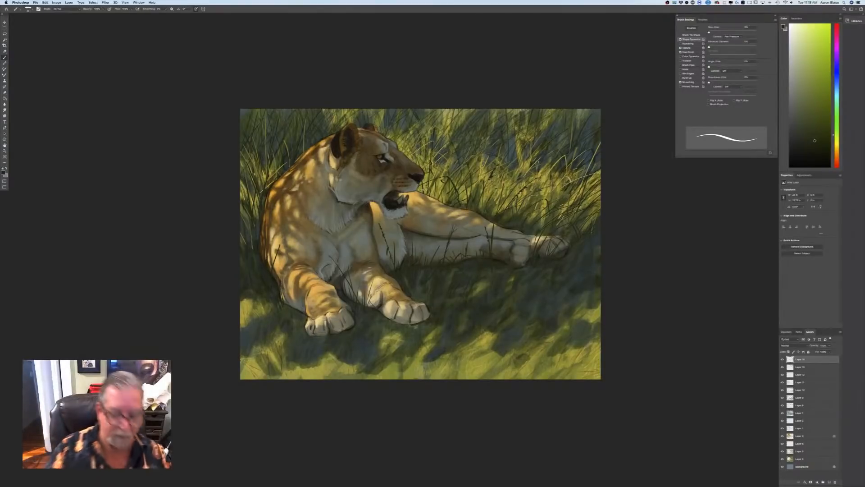
{"action": "key", "text": "super+z"}
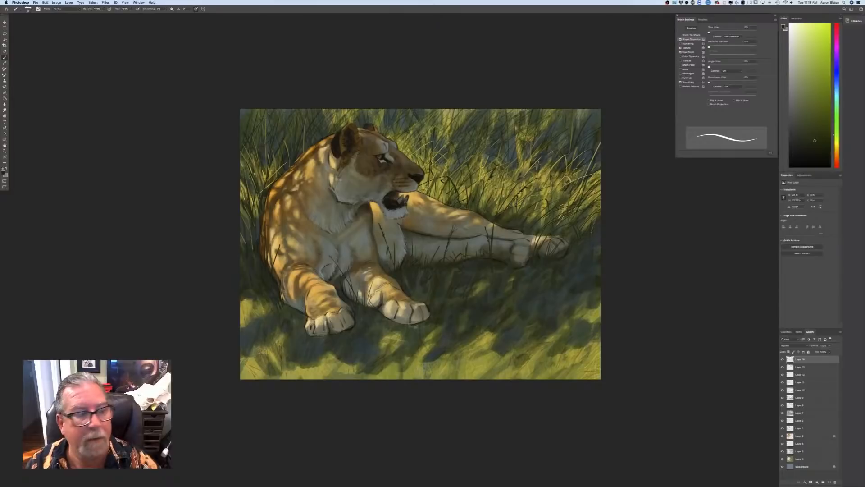
Flip the whole canvas horizontally so the lioness faces the opposite way
{"action": "left_click", "coordinate": [56, 2]}
{"action": "mouse_move", "coordinate": [77, 46]}
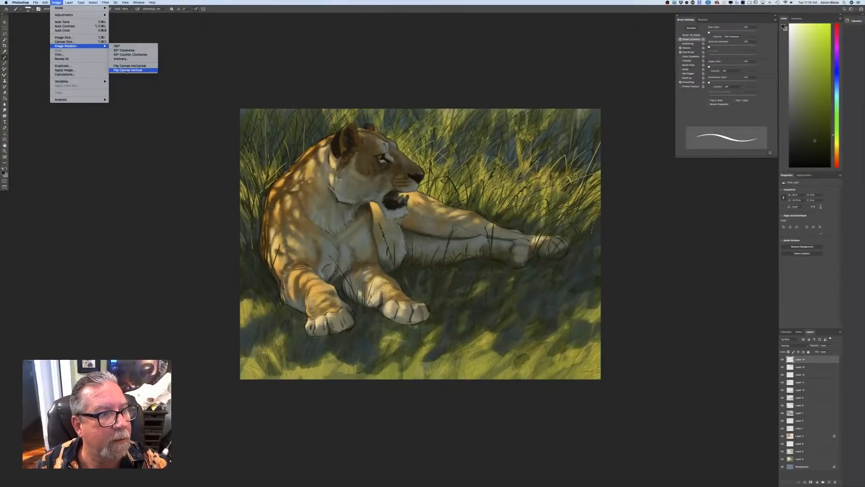
{"action": "left_click", "coordinate": [125, 66]}
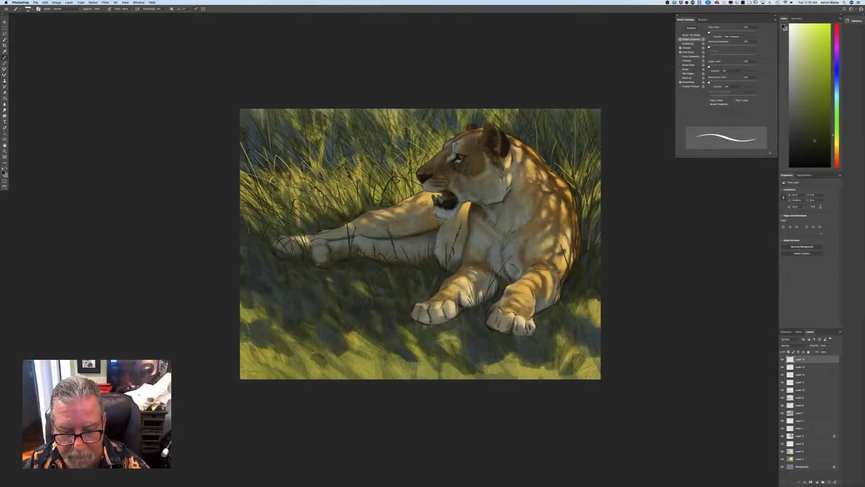
Paint dark grass blades over the front paw, across the shoulder and upper foreleg, and in the grass behind the elbow
{"action": "mouse_move", "coordinate": [456, 314]}
{"action": "left_mouse_down"}
{"action": "mouse_move", "coordinate": [443, 292]}
{"action": "mouse_move", "coordinate": [433, 297]}
{"action": "left_mouse_up"}
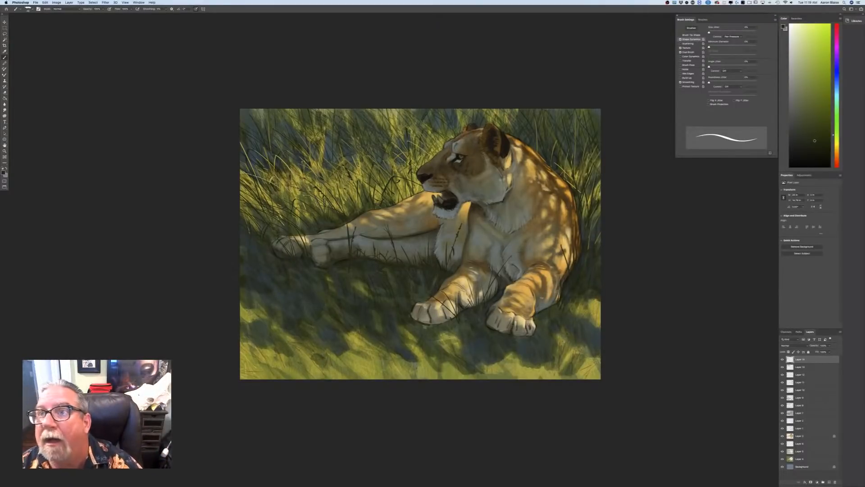
{"action": "left_click_drag", "start_coordinate": [555, 301], "coordinate": [546, 243]}
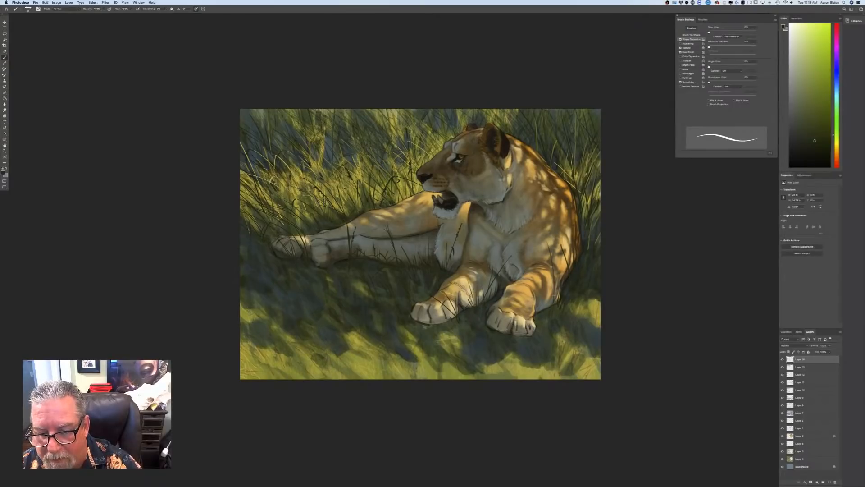
{"action": "mouse_move", "coordinate": [555, 297]}
{"action": "left_mouse_down"}
{"action": "mouse_move", "coordinate": [558, 281]}
{"action": "mouse_move", "coordinate": [551, 288]}
{"action": "left_mouse_up"}
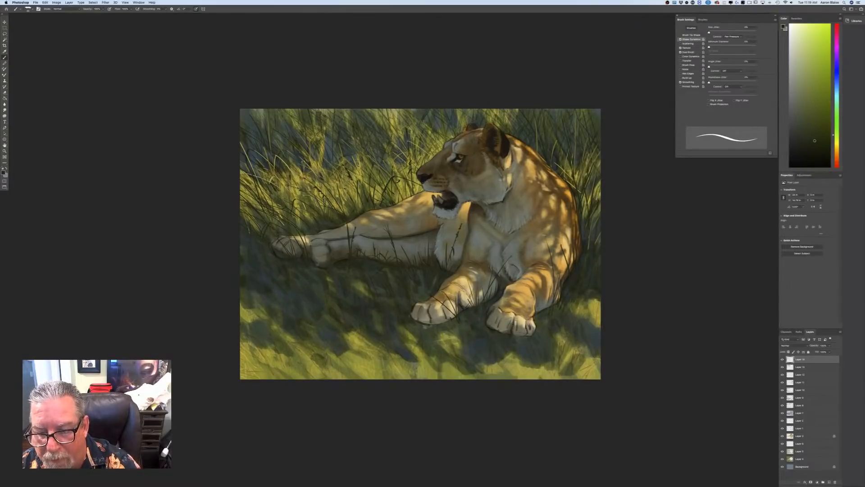
{"action": "left_click_drag", "start_coordinate": [544, 238], "coordinate": [560, 274]}
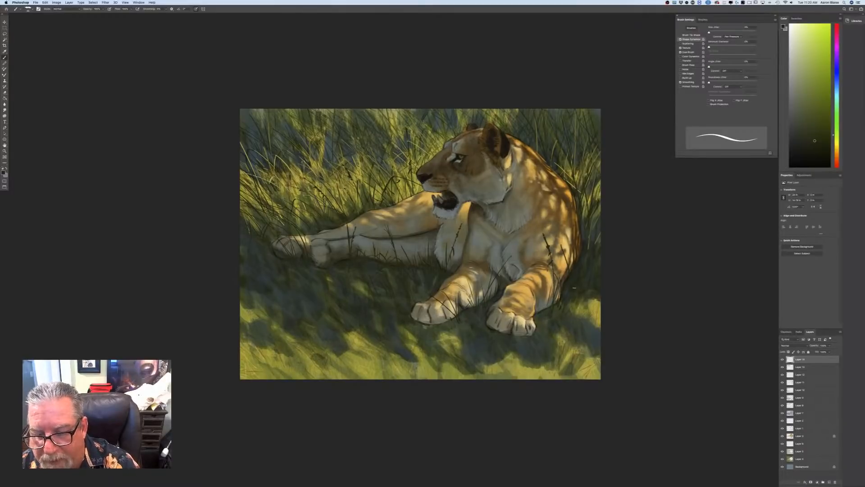
{"action": "mouse_move", "coordinate": [592, 298]}
{"action": "left_mouse_down"}
{"action": "mouse_move", "coordinate": [586, 318]}
{"action": "mouse_move", "coordinate": [598, 278]}
{"action": "mouse_move", "coordinate": [597, 330]}
{"action": "left_mouse_up"}
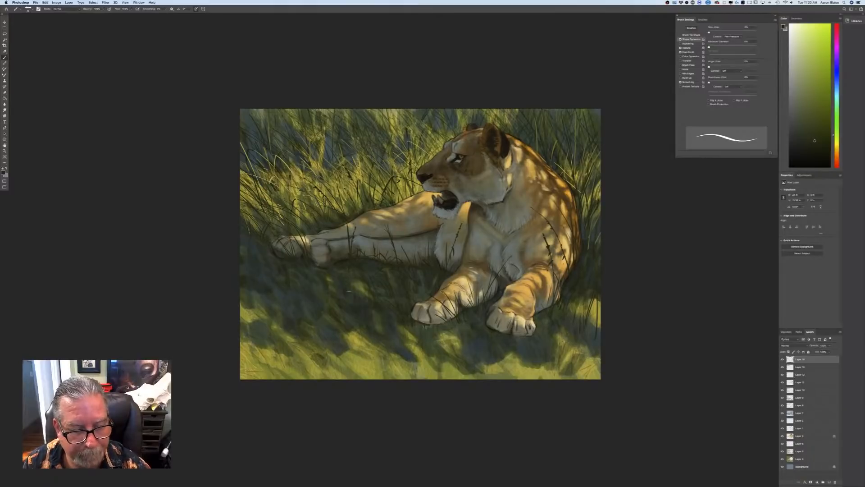
Sample a yellow-green from the sunlit foreground grass and paint short light blades in the shadow below the hind leg
{"action": "left_click", "coordinate": [4, 172]}
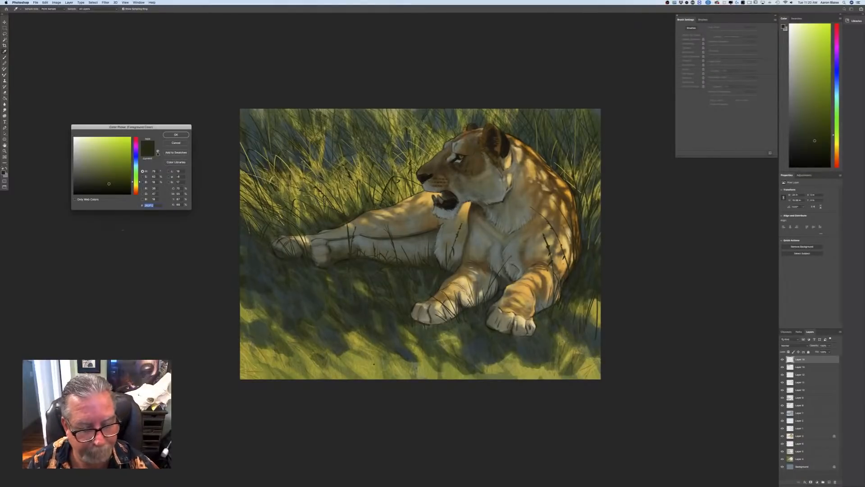
{"action": "left_click", "coordinate": [359, 337]}
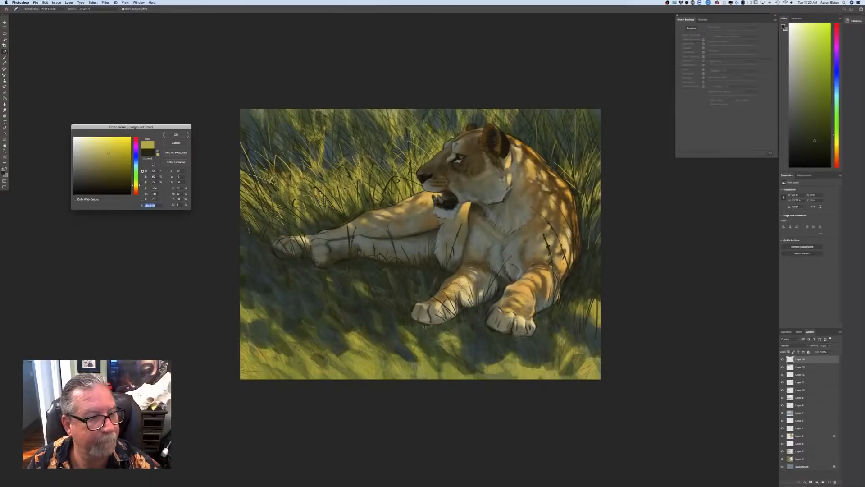
{"action": "key", "text": "Return"}
{"action": "left_click_drag", "start_coordinate": [355, 278], "coordinate": [367, 294]}
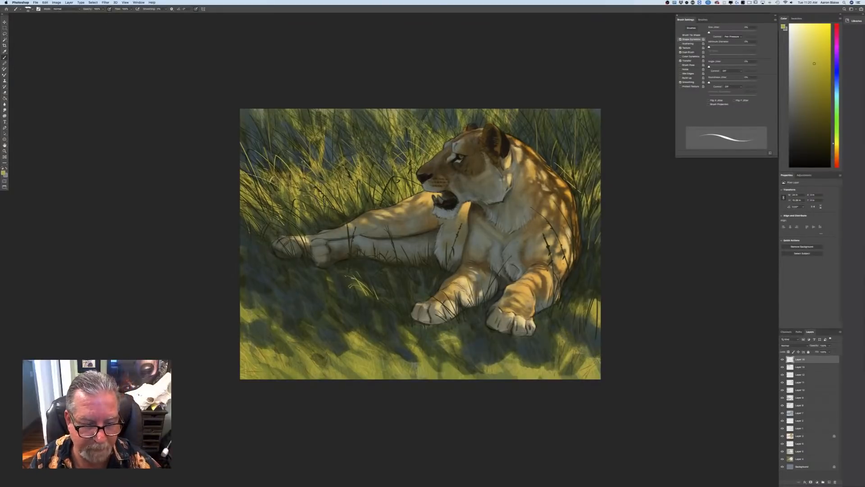
{"action": "key", "text": "super+z"}
{"action": "key", "text": "super+z"}
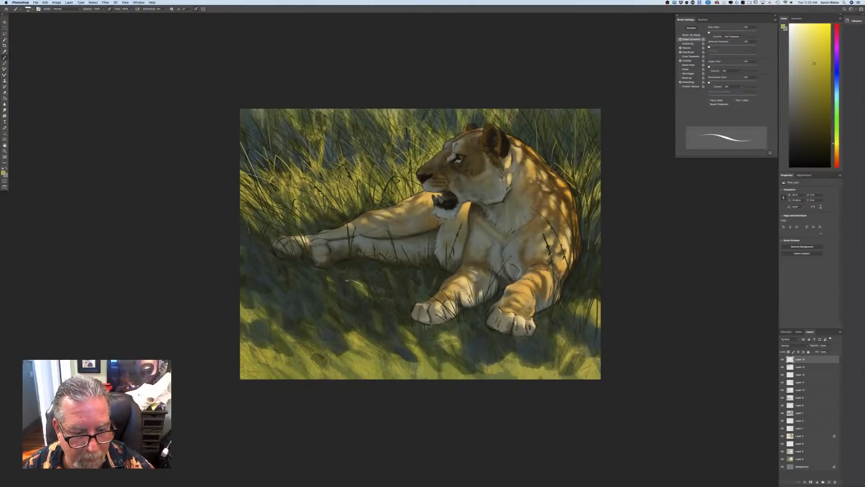
{"action": "left_click_drag", "start_coordinate": [361, 292], "coordinate": [372, 297]}
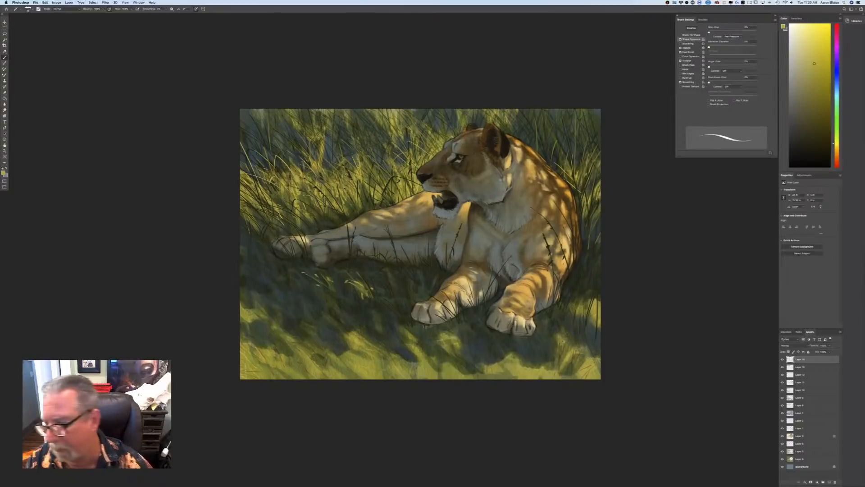
Add a new layer above the others and paint yellow-green grass blades beside the lioness's elbow and lower back
{"action": "left_click", "coordinate": [782, 360]}
{"action": "left_click", "coordinate": [781, 360]}
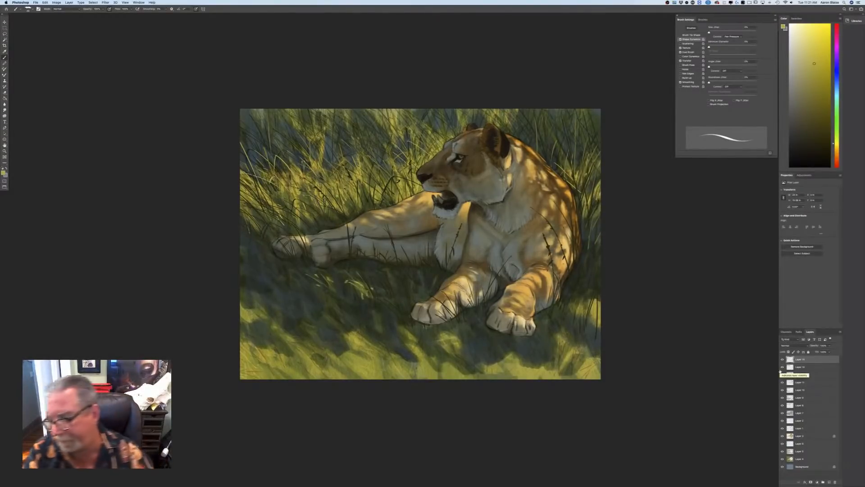
{"action": "left_click", "coordinate": [823, 481]}
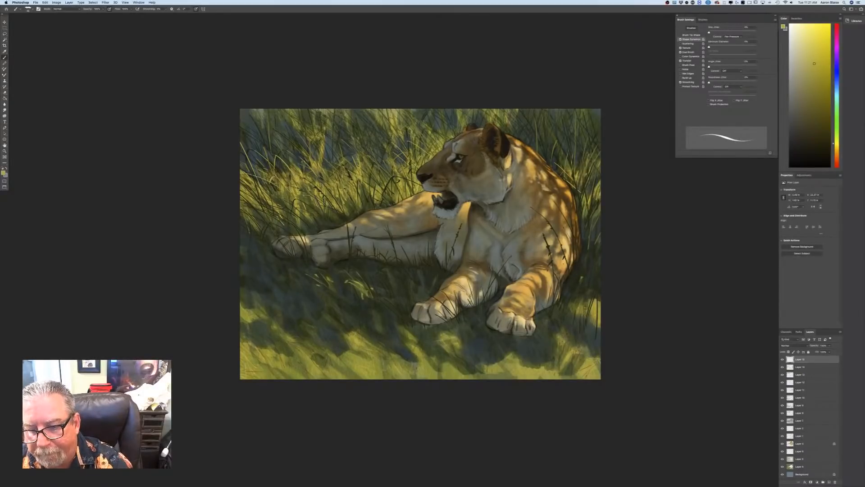
{"action": "left_click_drag", "start_coordinate": [571, 299], "coordinate": [567, 279]}
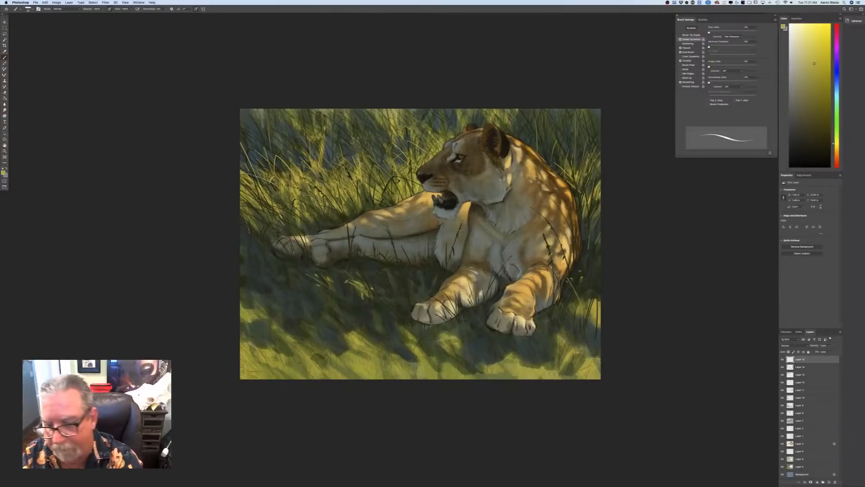
{"action": "left_click_drag", "start_coordinate": [593, 302], "coordinate": [585, 245]}
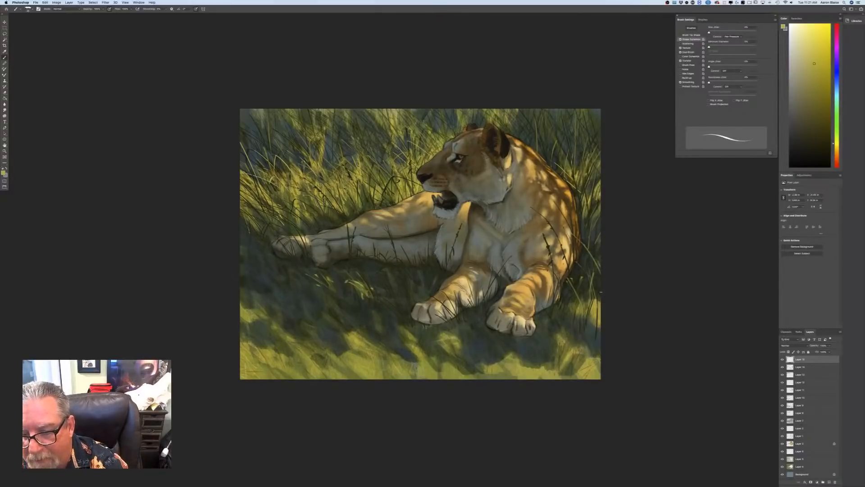
{"action": "left_click_drag", "start_coordinate": [600, 292], "coordinate": [587, 275]}
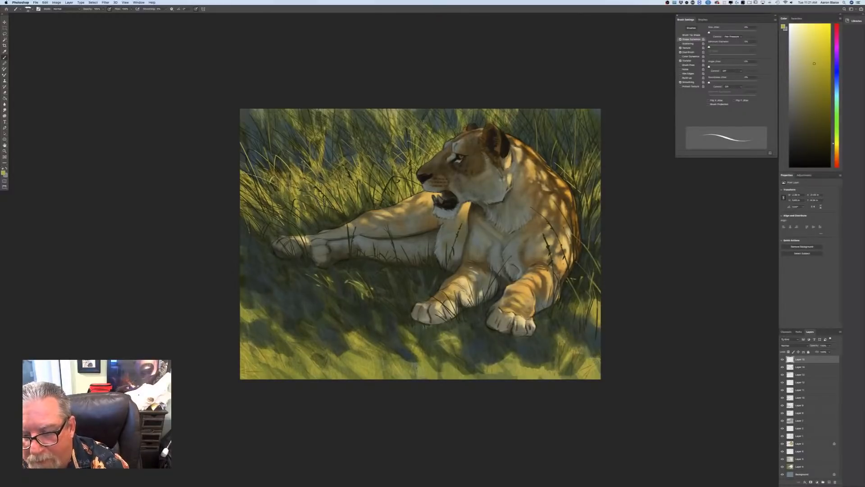
{"action": "mouse_move", "coordinate": [574, 307]}
{"action": "left_mouse_down"}
{"action": "mouse_move", "coordinate": [566, 297]}
{"action": "mouse_move", "coordinate": [560, 305]}
{"action": "left_mouse_up"}
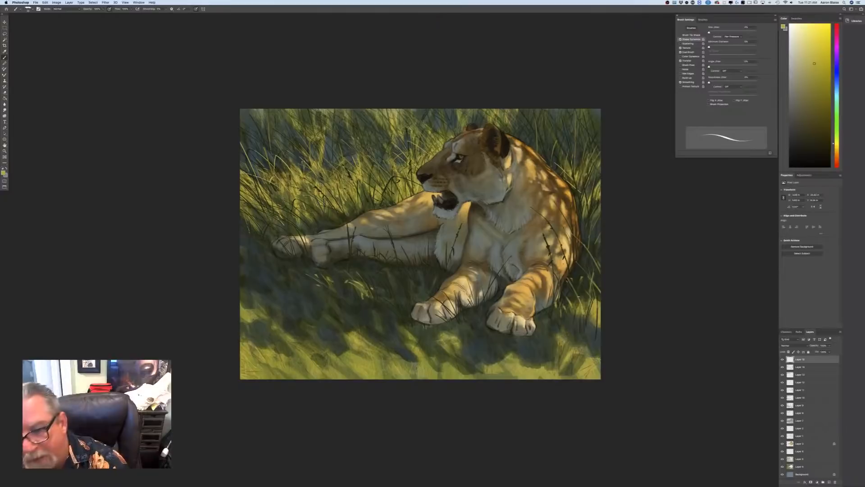
{"action": "mouse_move", "coordinate": [591, 300]}
{"action": "left_mouse_down"}
{"action": "mouse_move", "coordinate": [583, 287]}
{"action": "mouse_move", "coordinate": [589, 263]}
{"action": "left_mouse_up"}
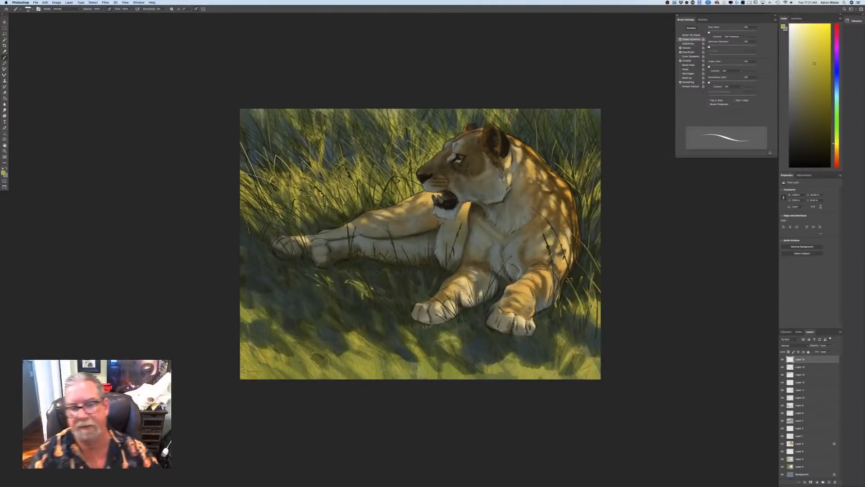
Paint light blades near the front paw and one long thin blade arching across the shadowed ground to the canvas edge
{"action": "left_click_drag", "start_coordinate": [407, 334], "coordinate": [385, 281]}
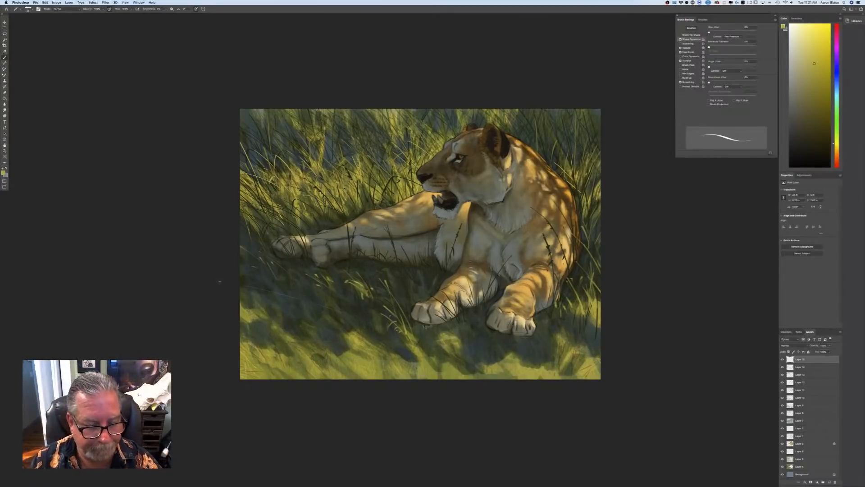
{"action": "left_click_drag", "start_coordinate": [379, 325], "coordinate": [239, 285]}
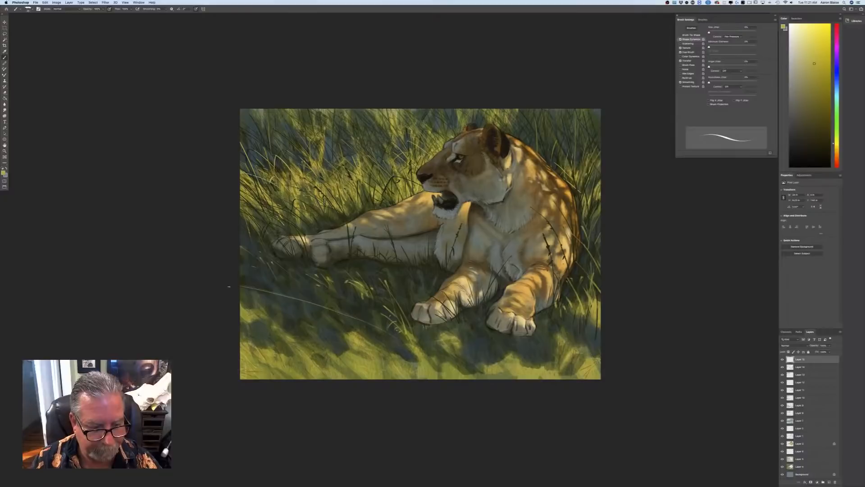
{"action": "key", "text": "ctrl+z"}
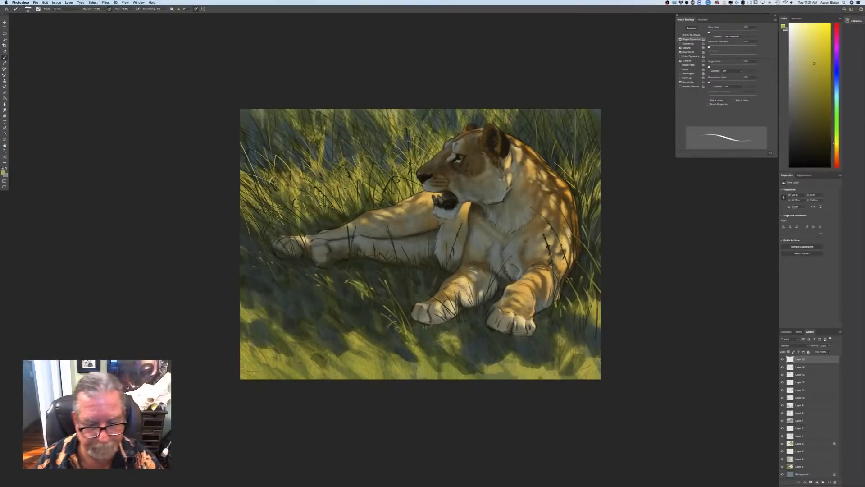
{"action": "left_click_drag", "start_coordinate": [387, 331], "coordinate": [233, 290]}
Paint clusters of curved yellow-green blades in the foreground corner below the hind paws, where shadow meets sunlit grass
{"action": "mouse_move", "coordinate": [315, 335]}
{"action": "left_mouse_down"}
{"action": "mouse_move", "coordinate": [274, 304]}
{"action": "mouse_move", "coordinate": [265, 318]}
{"action": "left_mouse_up"}
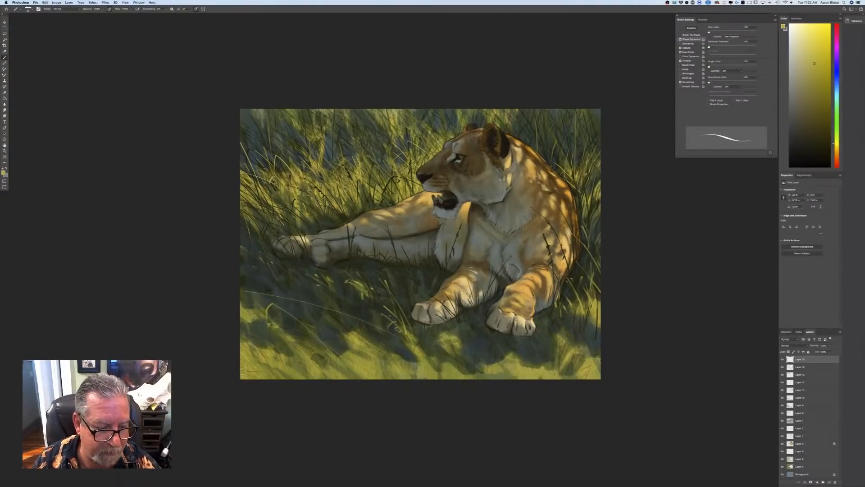
{"action": "mouse_move", "coordinate": [262, 289]}
{"action": "left_mouse_down"}
{"action": "mouse_move", "coordinate": [300, 346]}
{"action": "mouse_move", "coordinate": [260, 294]}
{"action": "left_mouse_up"}
{"action": "left_click_drag", "start_coordinate": [291, 318], "coordinate": [308, 342]}
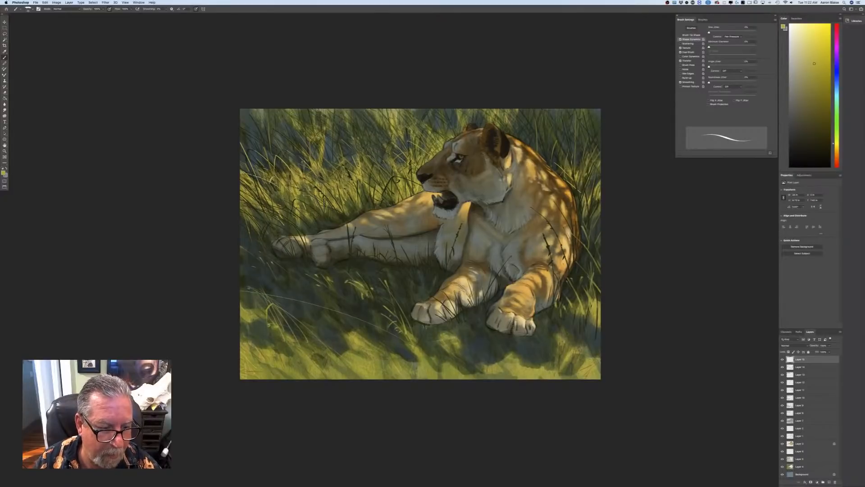
{"action": "left_click_drag", "start_coordinate": [248, 288], "coordinate": [255, 308]}
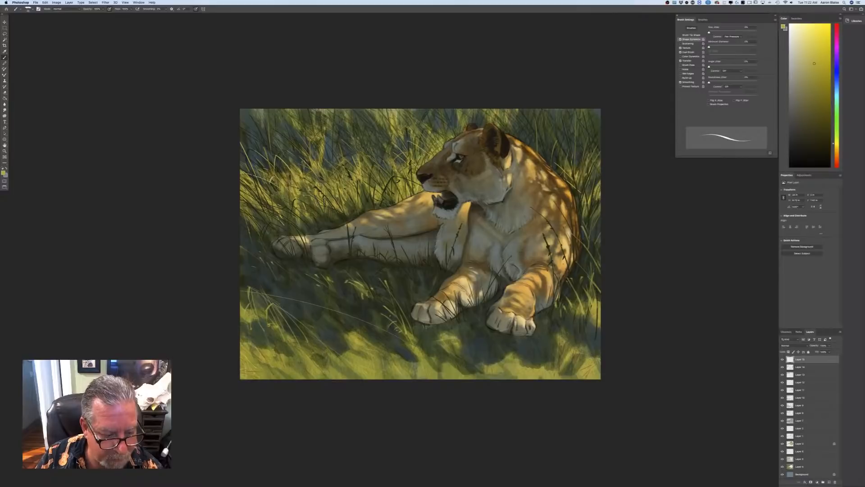
{"action": "left_click_drag", "start_coordinate": [259, 321], "coordinate": [309, 352]}
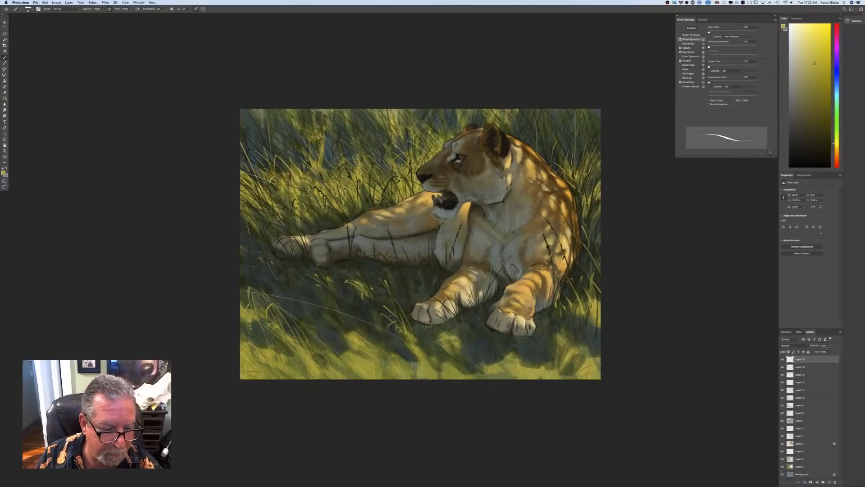
{"action": "left_click_drag", "start_coordinate": [251, 328], "coordinate": [251, 341]}
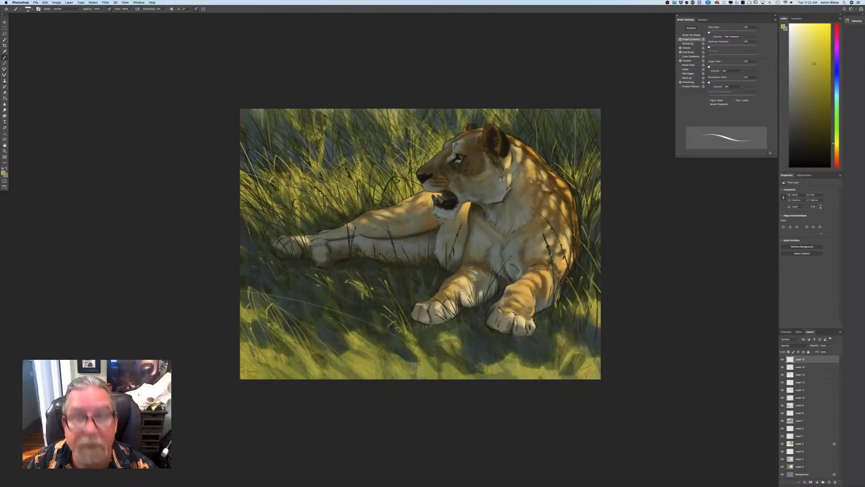
Paint light grass blades through the shadowed ground between the hind paws and the sunlit foreground
{"action": "left_click_drag", "start_coordinate": [305, 294], "coordinate": [329, 317]}
{"action": "left_click_drag", "start_coordinate": [282, 274], "coordinate": [297, 284]}
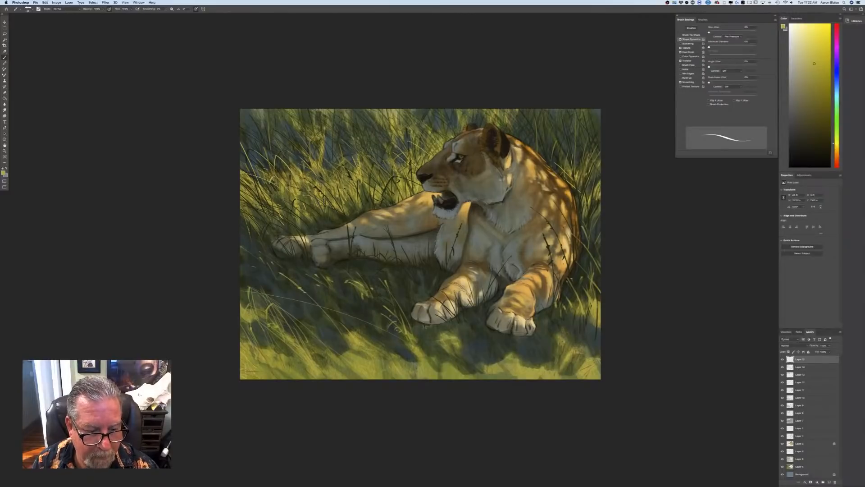
{"action": "left_click_drag", "start_coordinate": [350, 352], "coordinate": [319, 324]}
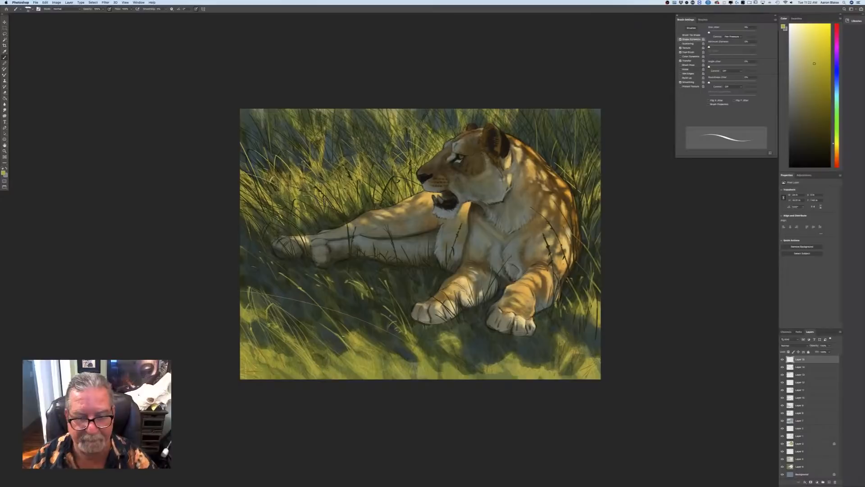
Change the brush colour to a pale sandy orange and paint thin dry grass stalks with seed heads in front of the lioness's belly
{"action": "left_click_drag", "start_coordinate": [451, 352], "coordinate": [405, 273]}
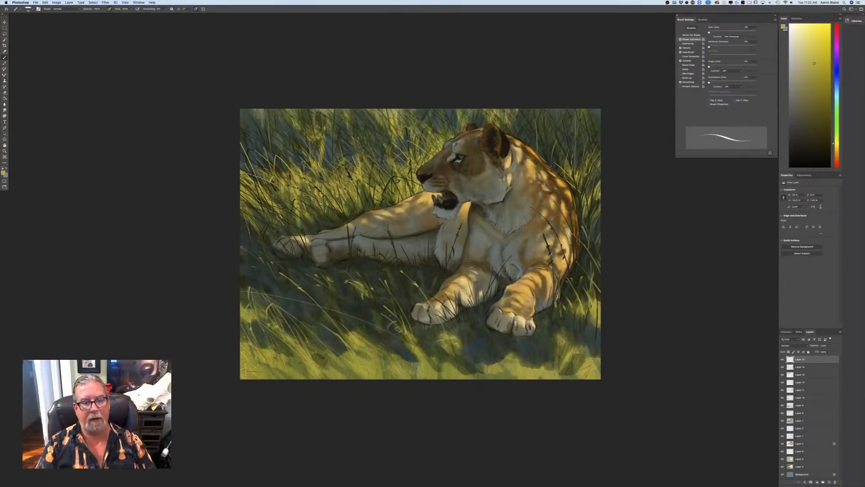
{"action": "left_click", "coordinate": [4, 172]}
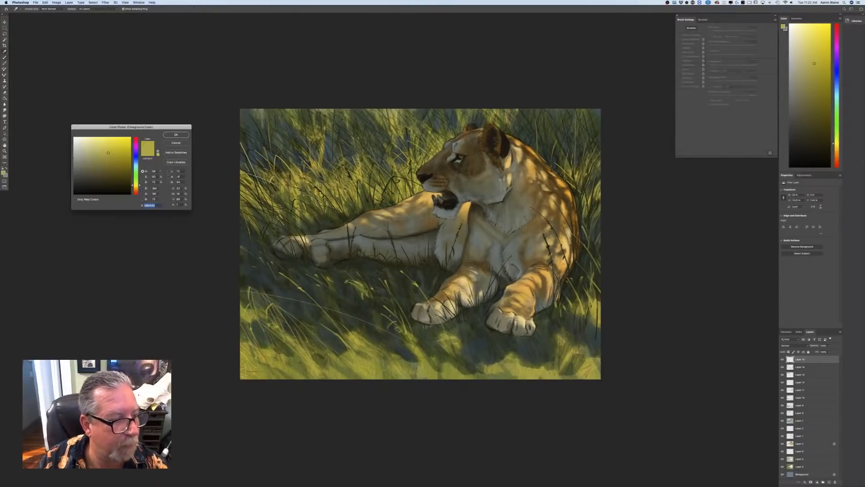
{"action": "left_click_drag", "start_coordinate": [137, 185], "coordinate": [135, 189]}
{"action": "left_click", "coordinate": [102, 140]}
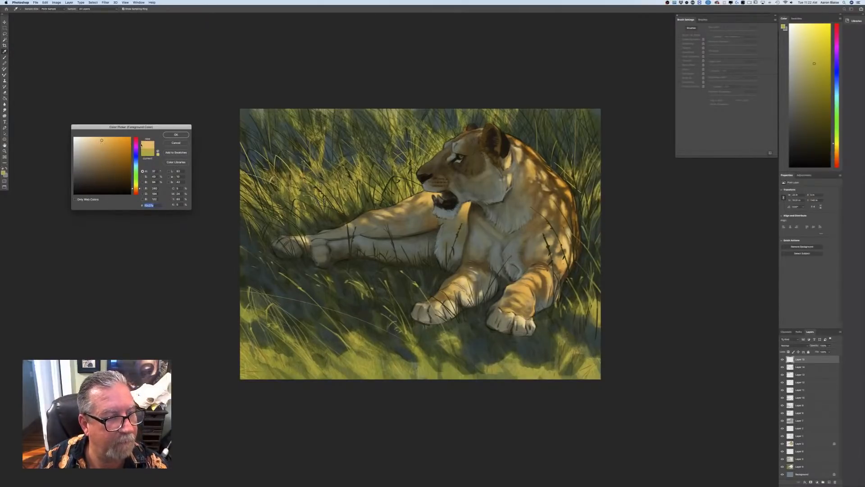
{"action": "left_click", "coordinate": [169, 135]}
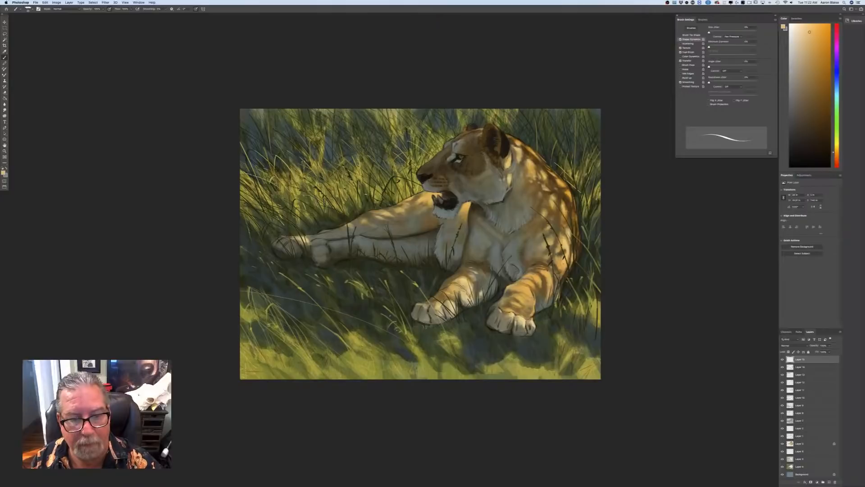
{"action": "left_click_drag", "start_coordinate": [389, 233], "coordinate": [446, 377]}
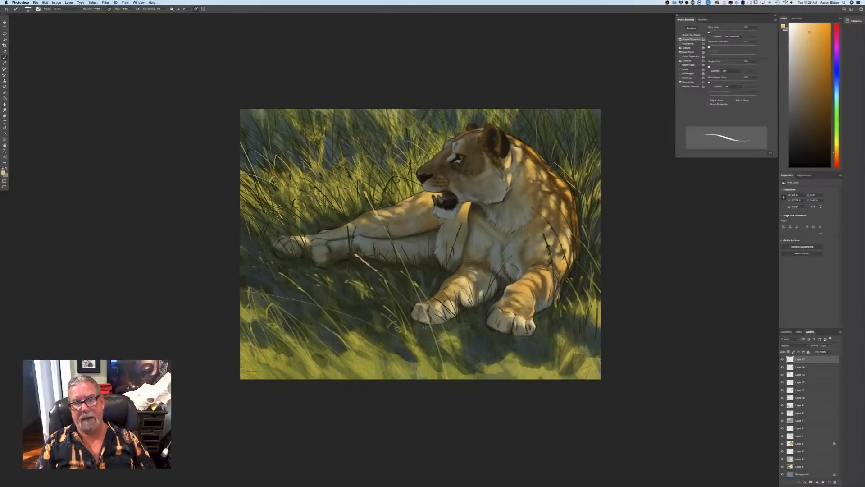
Add a new layer on top and paint long, thin, pale dry stalks crossing the lioness's chest, front leg and shoulder
{"action": "left_click", "coordinate": [824, 481]}
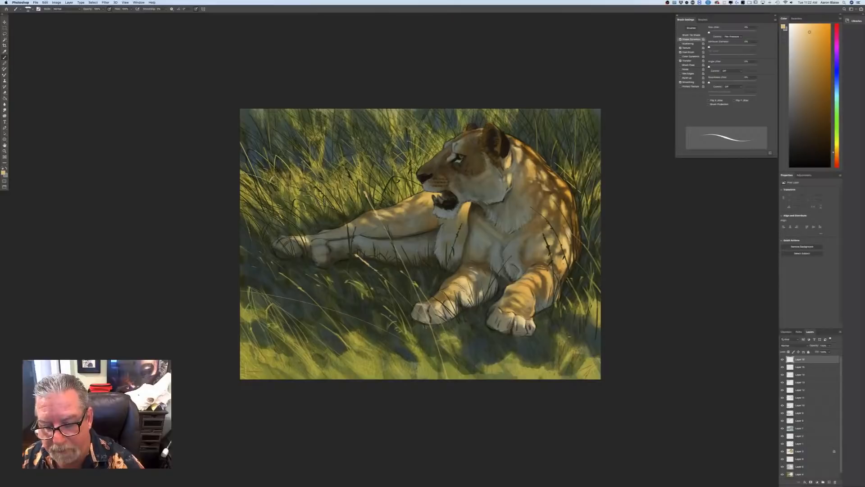
{"action": "mouse_move", "coordinate": [573, 345]}
{"action": "left_mouse_down"}
{"action": "mouse_move", "coordinate": [423, 226]}
{"action": "mouse_move", "coordinate": [442, 234]}
{"action": "left_mouse_up"}
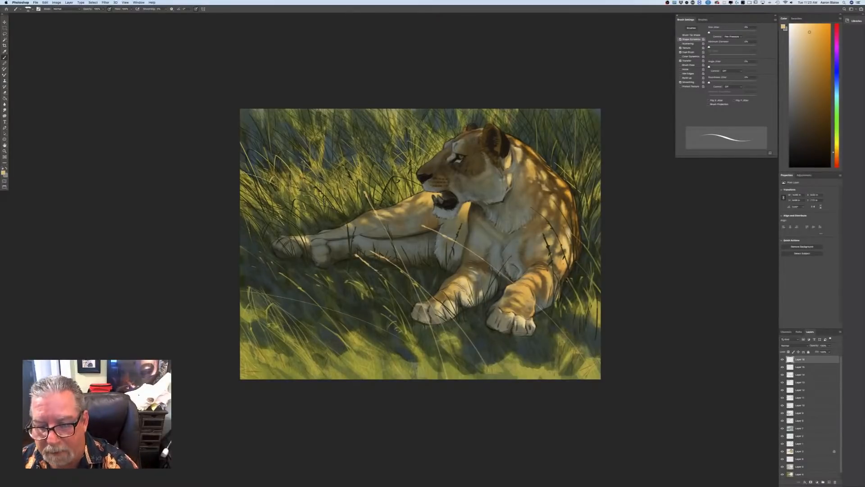
{"action": "left_click_drag", "start_coordinate": [574, 300], "coordinate": [519, 226]}
{"action": "left_click_drag", "start_coordinate": [599, 359], "coordinate": [592, 342]}
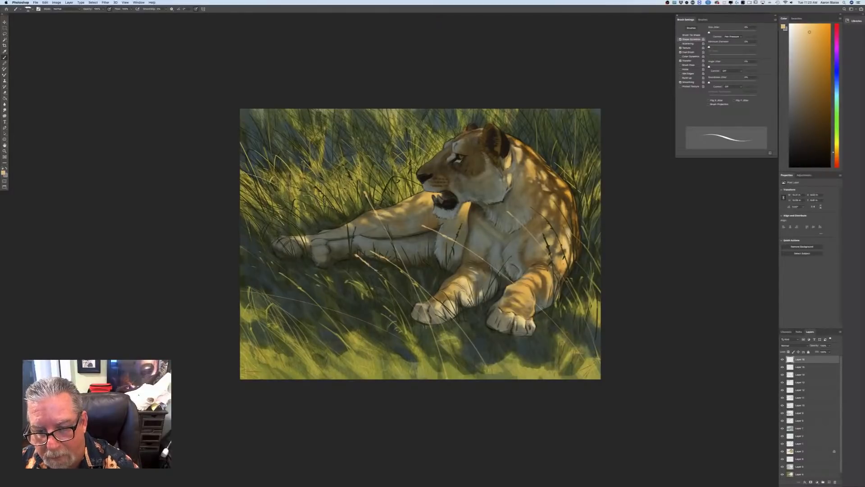
{"action": "left_click_drag", "start_coordinate": [586, 288], "coordinate": [535, 252]}
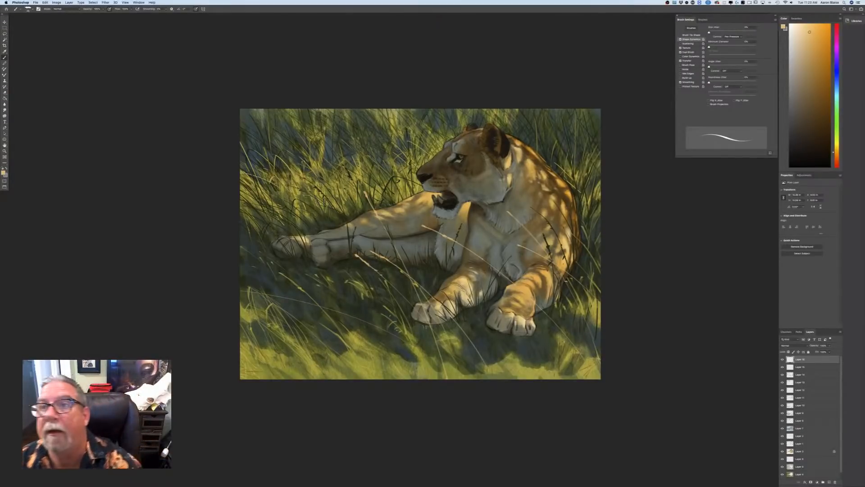
Paint pale dry grass blades along the sunlit foreground, from below the front paws across to the corner beneath the hind paws
{"action": "left_click_drag", "start_coordinate": [577, 348], "coordinate": [557, 302]}
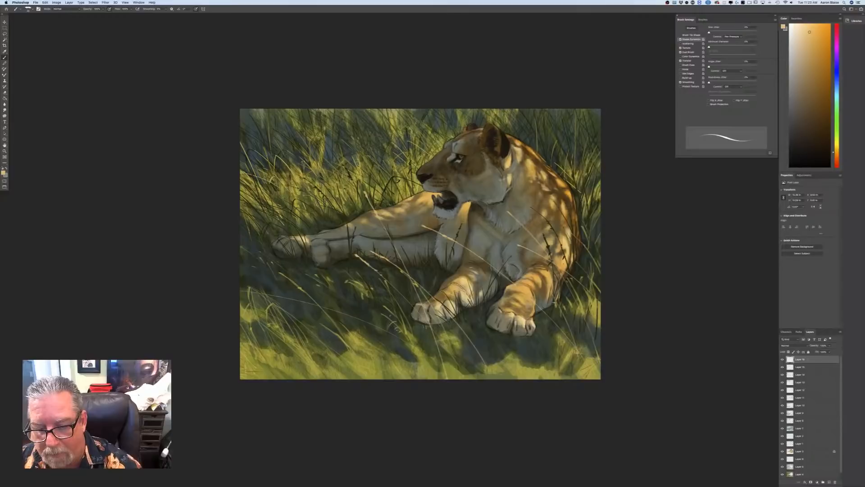
{"action": "left_click_drag", "start_coordinate": [581, 367], "coordinate": [580, 321]}
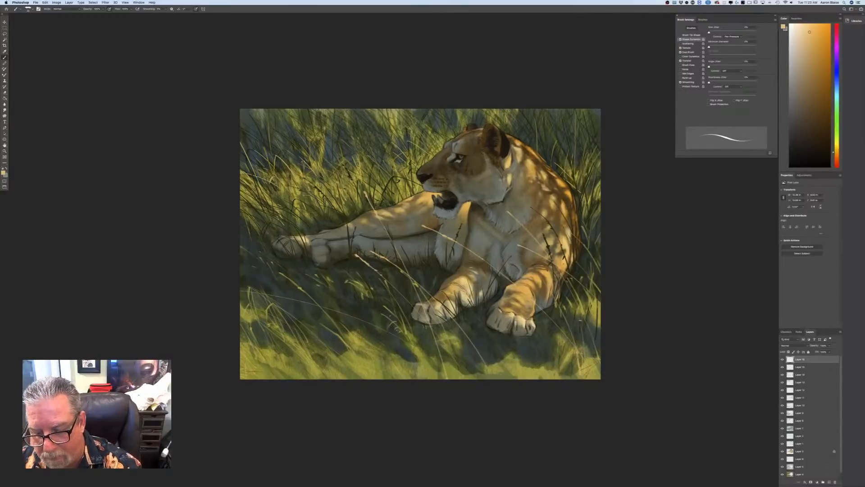
{"action": "left_click_drag", "start_coordinate": [568, 351], "coordinate": [556, 358]}
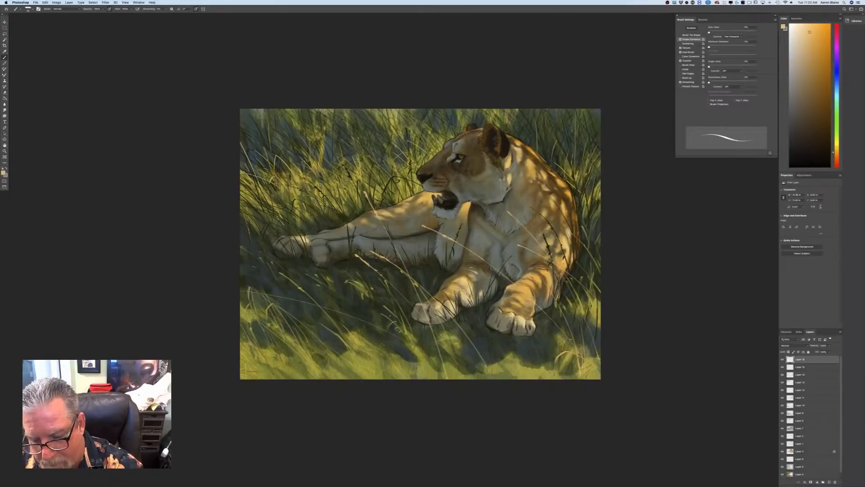
{"action": "mouse_move", "coordinate": [549, 371]}
{"action": "left_mouse_down"}
{"action": "mouse_move", "coordinate": [555, 361]}
{"action": "mouse_move", "coordinate": [546, 357]}
{"action": "left_mouse_up"}
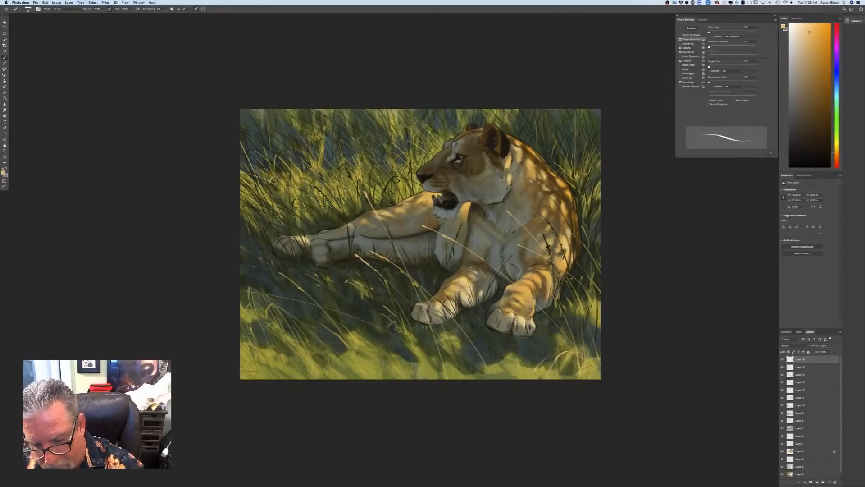
{"action": "left_click_drag", "start_coordinate": [493, 360], "coordinate": [508, 354]}
{"action": "mouse_move", "coordinate": [474, 356]}
{"action": "left_mouse_down"}
{"action": "mouse_move", "coordinate": [486, 353]}
{"action": "mouse_move", "coordinate": [476, 353]}
{"action": "left_mouse_up"}
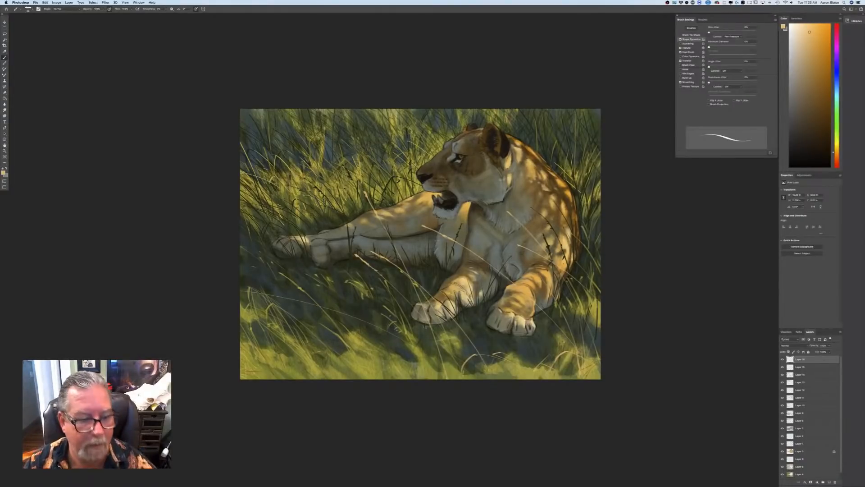
{"action": "left_click_drag", "start_coordinate": [309, 356], "coordinate": [248, 309]}
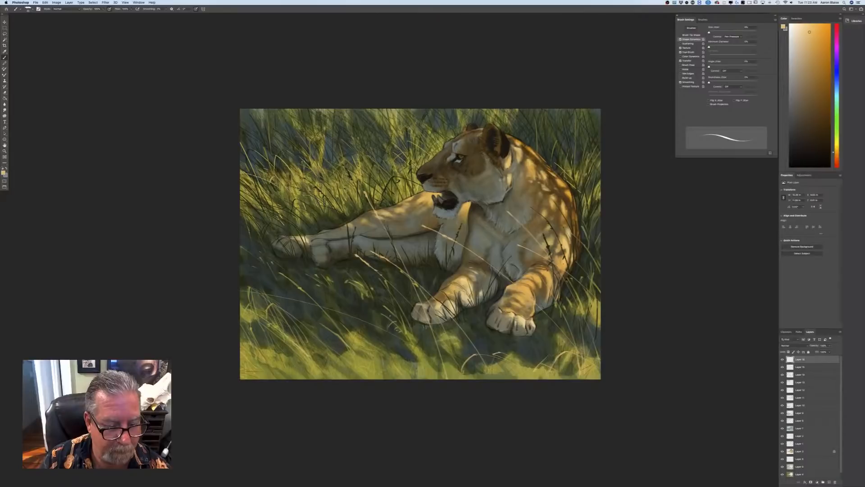
{"action": "left_click_drag", "start_coordinate": [327, 378], "coordinate": [225, 251]}
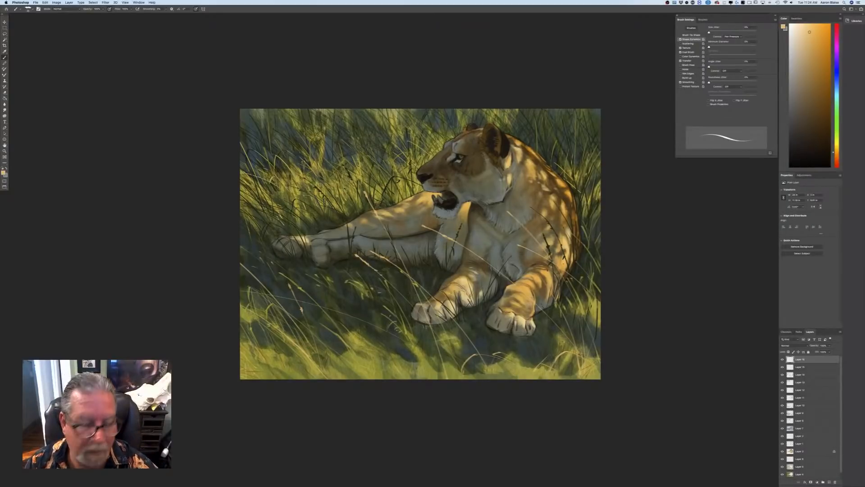
Change the brush colour to a deeper, more saturated orange and paint upright dry stalks in the shadowed grass beside the front paw
{"action": "left_click", "coordinate": [3, 172]}
{"action": "left_click_drag", "start_coordinate": [136, 189], "coordinate": [136, 191]}
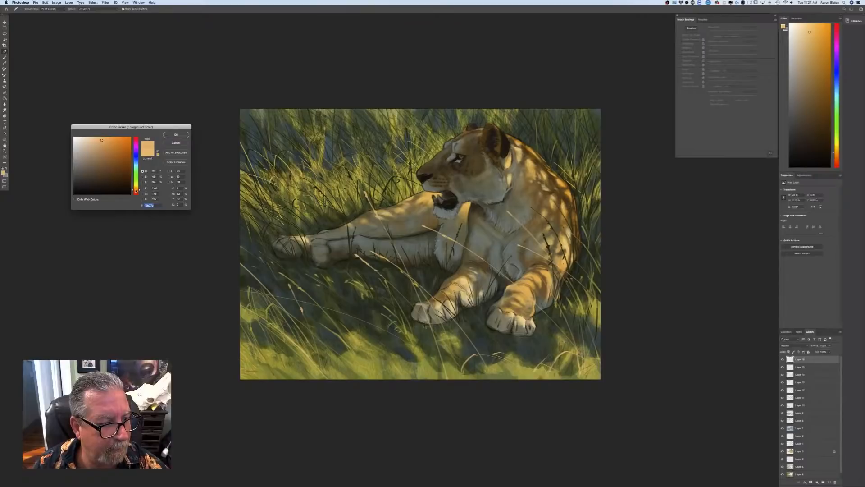
{"action": "left_click_drag", "start_coordinate": [101, 140], "coordinate": [109, 140]}
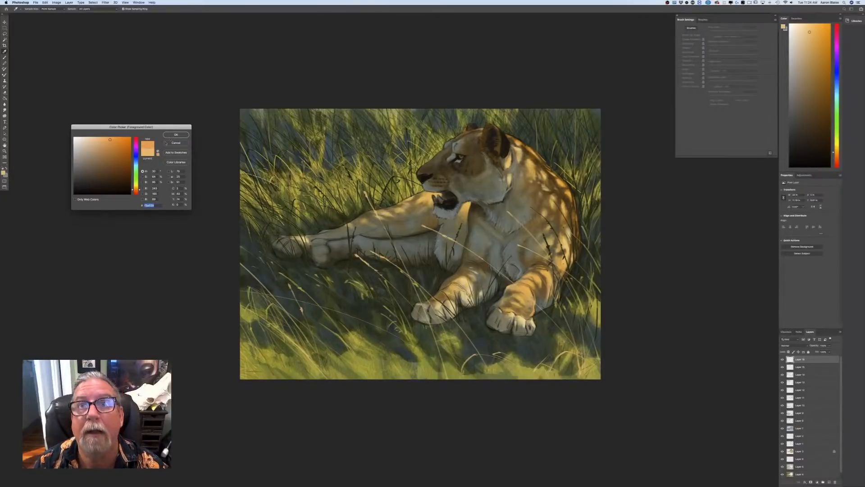
{"action": "left_click_drag", "start_coordinate": [136, 190], "coordinate": [136, 190]}
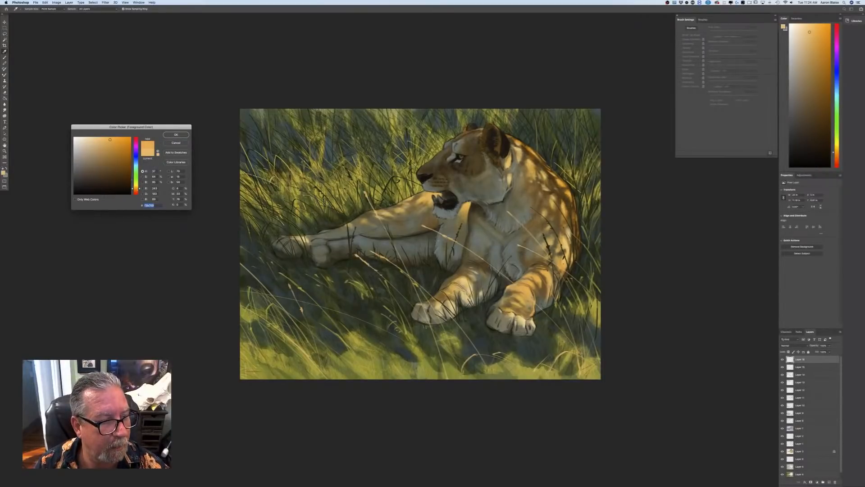
{"action": "left_click_drag", "start_coordinate": [109, 139], "coordinate": [119, 149]}
{"action": "left_click", "coordinate": [173, 135]}
{"action": "key", "text": "b"}
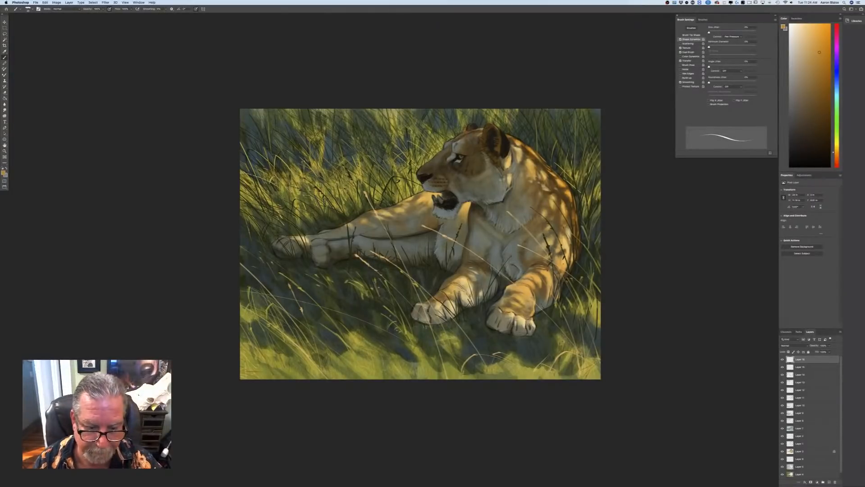
{"action": "mouse_move", "coordinate": [380, 281]}
{"action": "left_mouse_down"}
{"action": "mouse_move", "coordinate": [385, 356]}
{"action": "mouse_move", "coordinate": [388, 350]}
{"action": "left_mouse_up"}
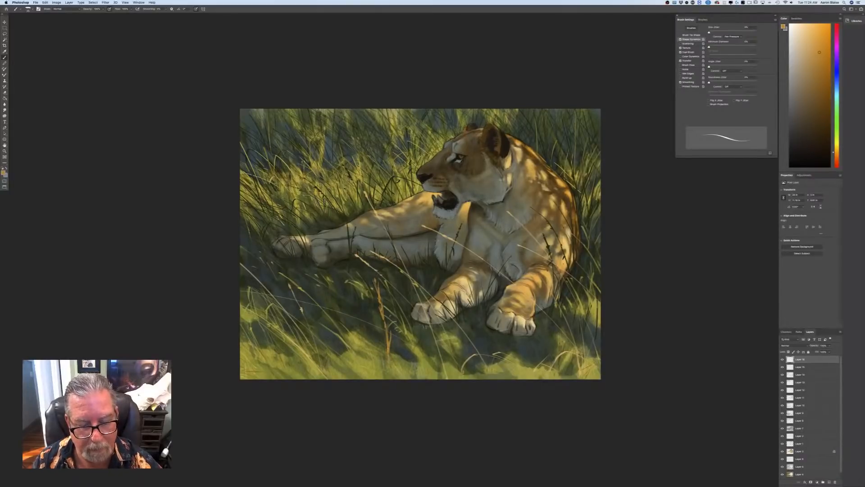
{"action": "left_click_drag", "start_coordinate": [374, 318], "coordinate": [368, 327]}
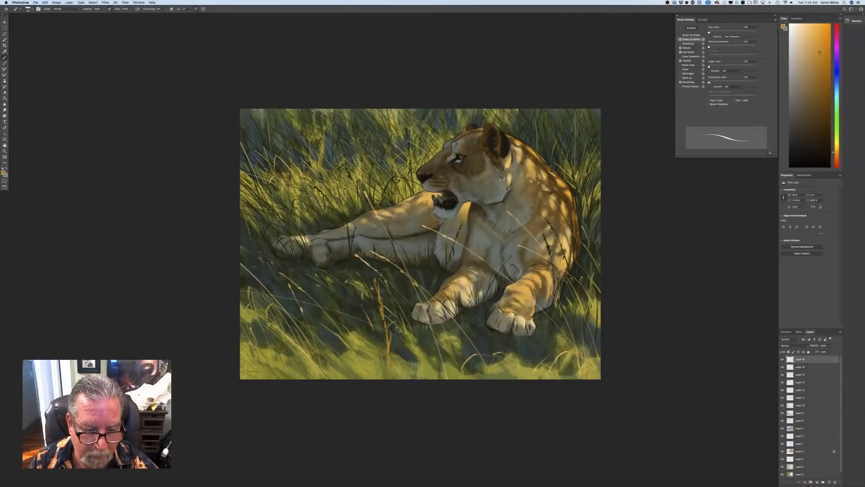
{"action": "left_click_drag", "start_coordinate": [381, 327], "coordinate": [373, 349]}
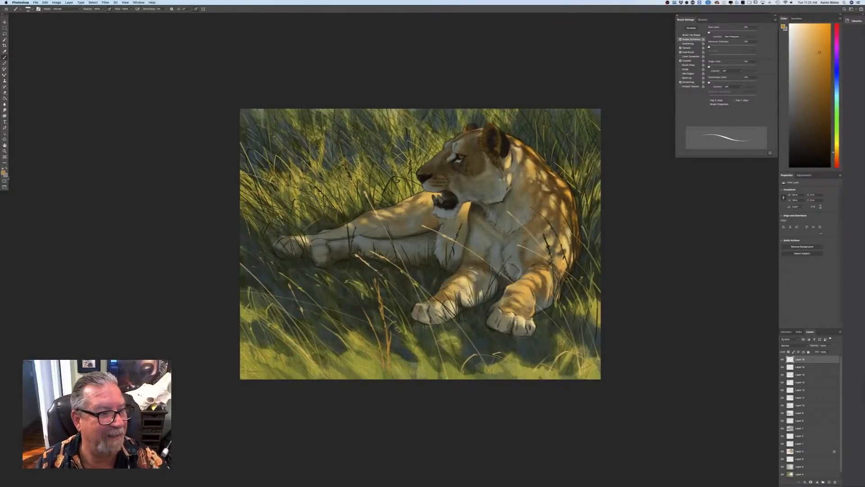
Sample a dark blue-green from the shadowed grass and add a new layer directly above the layer holding the dark grass blades
{"action": "left_click", "coordinate": [4, 173]}
{"action": "left_click", "coordinate": [250, 245]}
{"action": "left_click", "coordinate": [176, 134]}
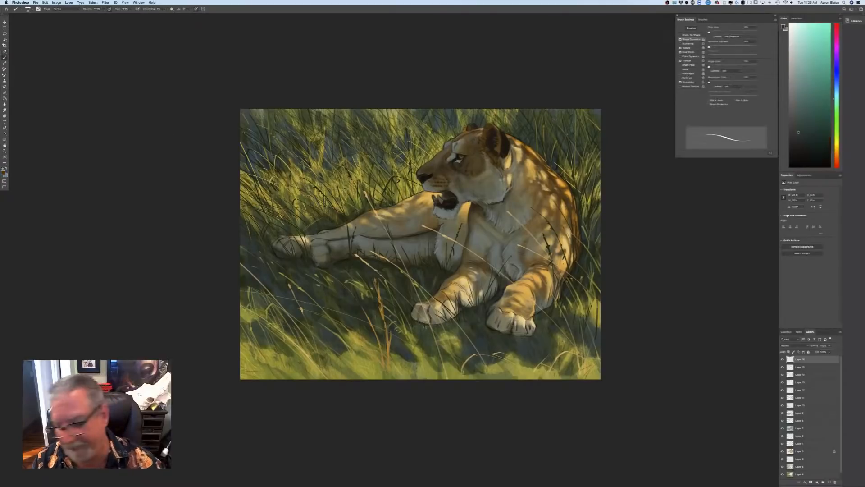
{"action": "left_click", "coordinate": [782, 375]}
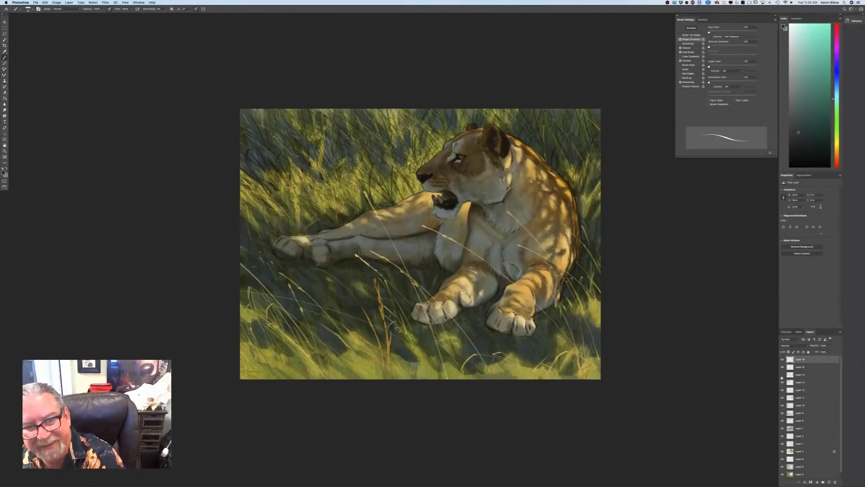
{"action": "left_click", "coordinate": [782, 375]}
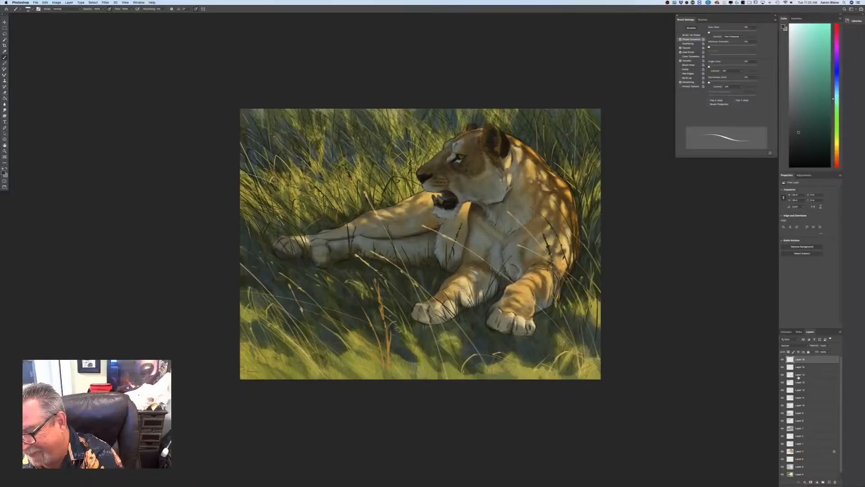
{"action": "left_click", "coordinate": [786, 376]}
{"action": "left_click", "coordinate": [828, 482]}
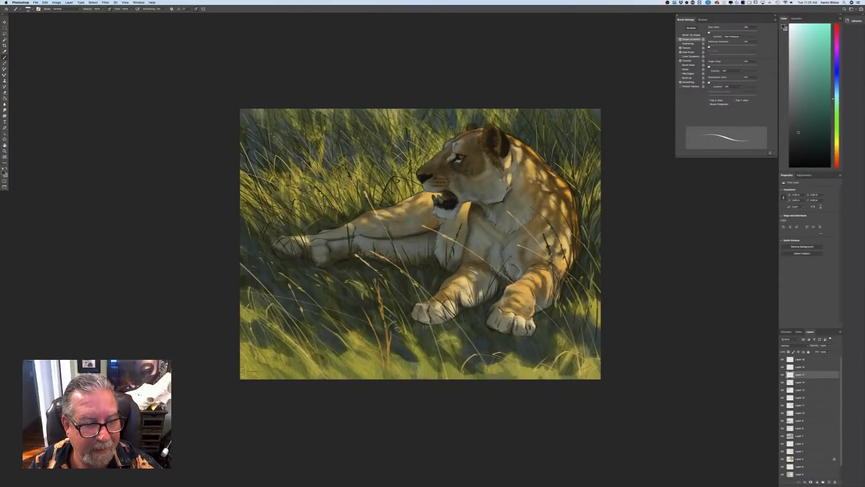
Darken the blue-green brush colour and paint dark blades in the grass around the hind legs and shadowed foreground, enlarging the brush
{"action": "left_click", "coordinate": [5, 174]}
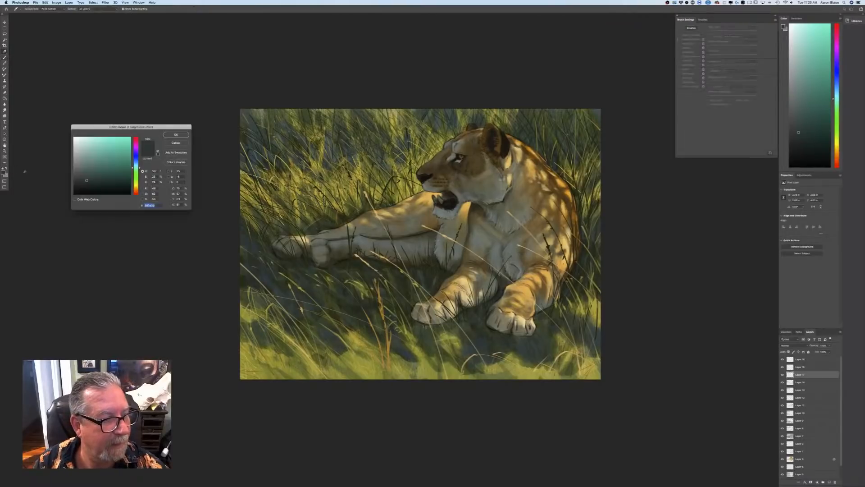
{"action": "left_click_drag", "start_coordinate": [87, 181], "coordinate": [85, 186]}
{"action": "left_click", "coordinate": [183, 138]}
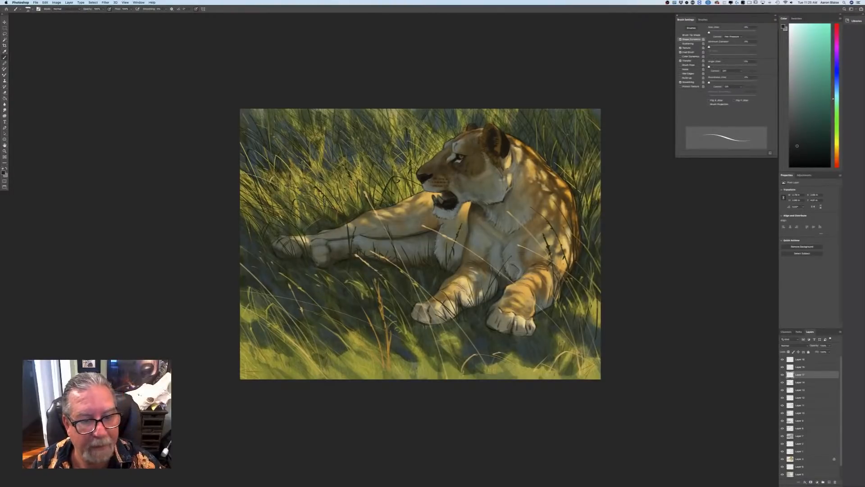
{"action": "mouse_move", "coordinate": [333, 203]}
{"action": "left_mouse_down"}
{"action": "mouse_move", "coordinate": [345, 192]}
{"action": "mouse_move", "coordinate": [330, 193]}
{"action": "mouse_move", "coordinate": [332, 180]}
{"action": "left_mouse_up"}
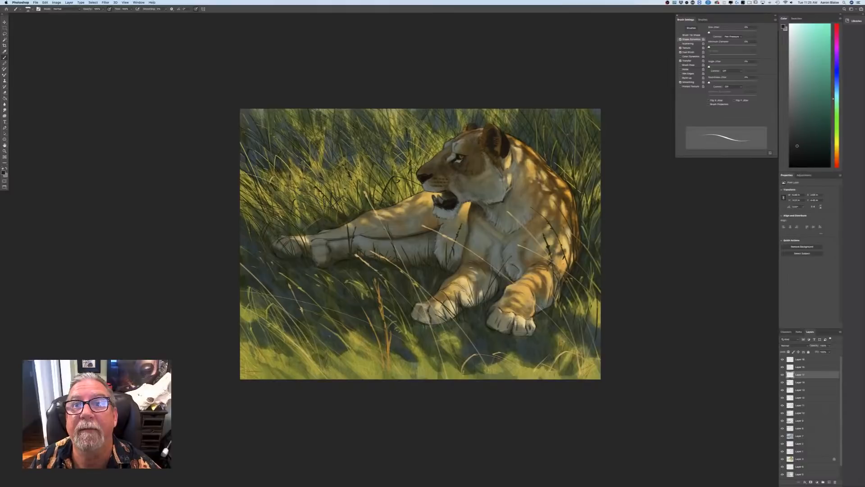
{"action": "left_click_drag", "start_coordinate": [374, 377], "coordinate": [348, 333]}
{"action": "key", "text": "]"}
{"action": "key", "text": "]"}
{"action": "left_click_drag", "start_coordinate": [325, 298], "coordinate": [317, 288]}
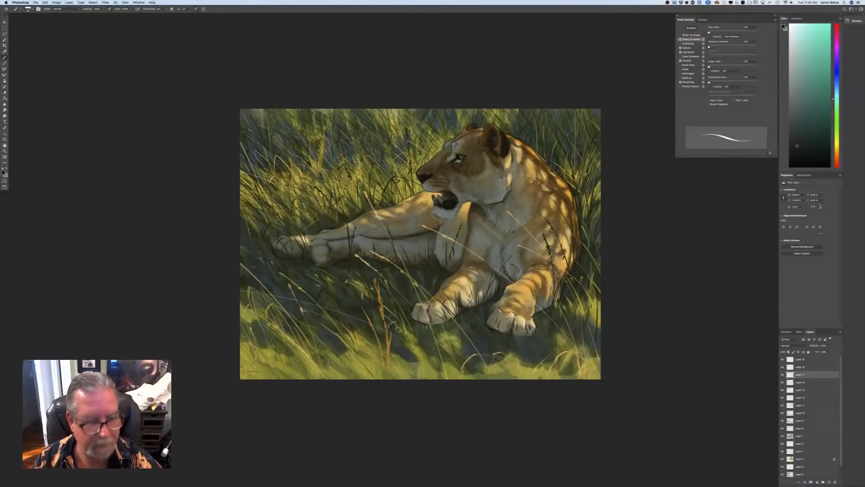
Sample an olive tone from the grass below the lioness's belly and shift its hue towards green for the brush colour
{"action": "left_click", "coordinate": [4, 173]}
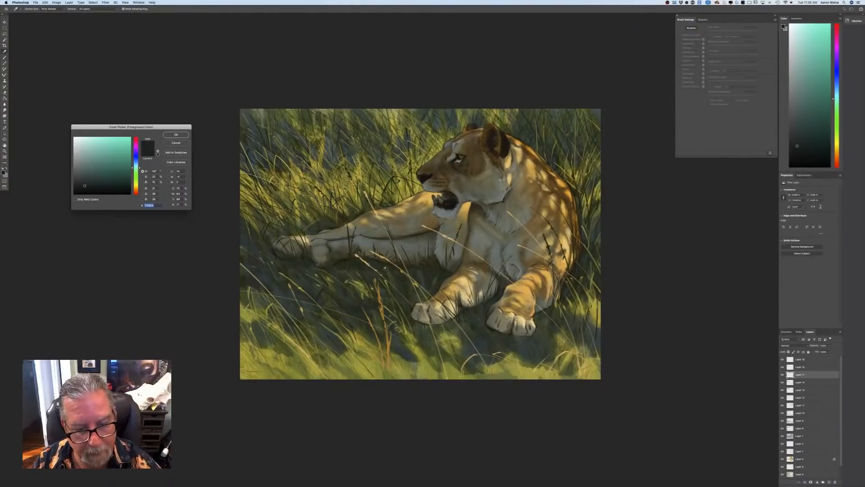
{"action": "left_click", "coordinate": [380, 267]}
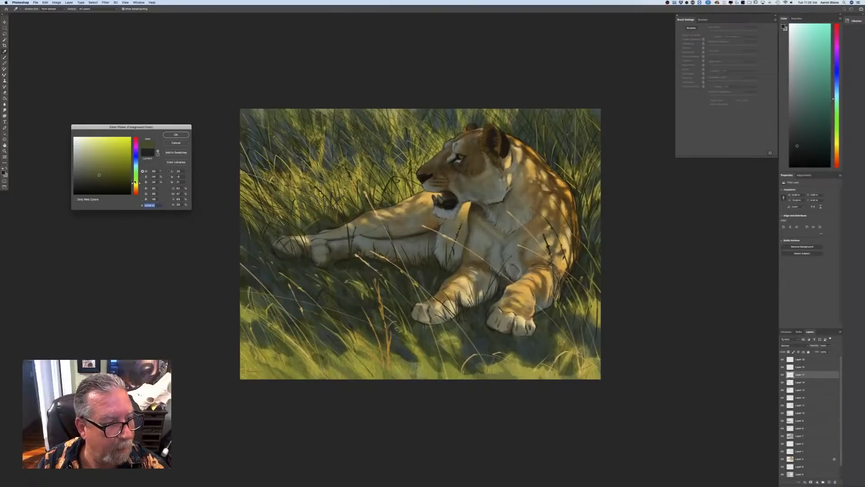
{"action": "left_click_drag", "start_coordinate": [135, 178], "coordinate": [135, 181]}
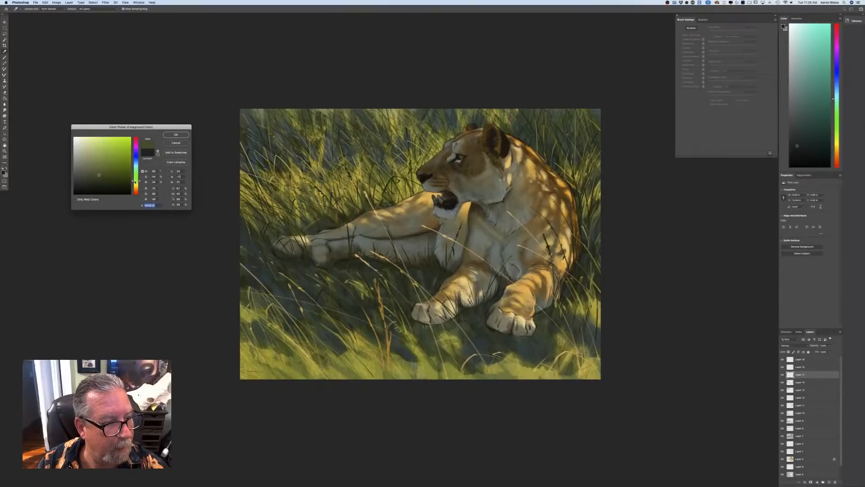
{"action": "left_click", "coordinate": [176, 134]}
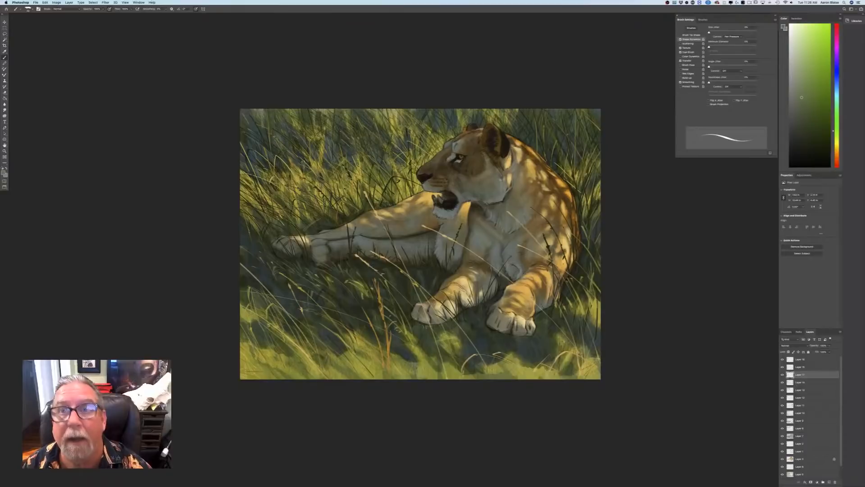
Paint muted green blades in the shadowed grass below the lioness's belly and beside her front paw
{"action": "left_click_drag", "start_coordinate": [397, 279], "coordinate": [381, 276]}
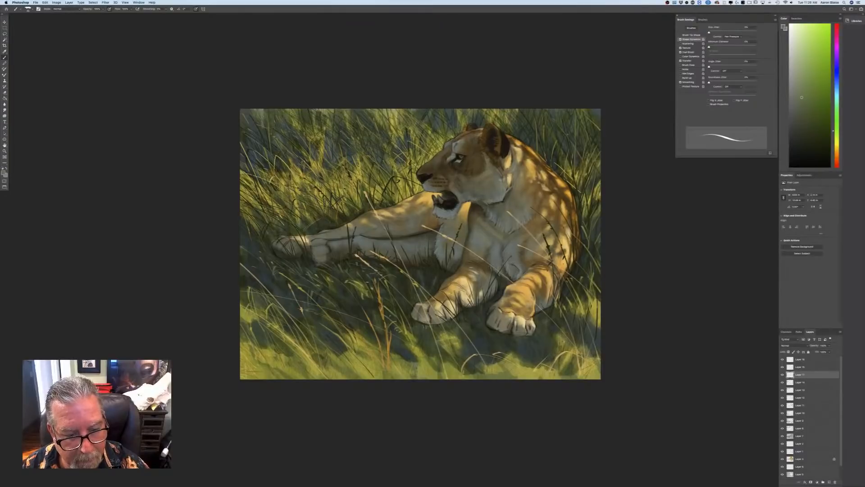
{"action": "mouse_move", "coordinate": [428, 273]}
{"action": "left_mouse_down"}
{"action": "mouse_move", "coordinate": [419, 269]}
{"action": "mouse_move", "coordinate": [434, 262]}
{"action": "left_mouse_up"}
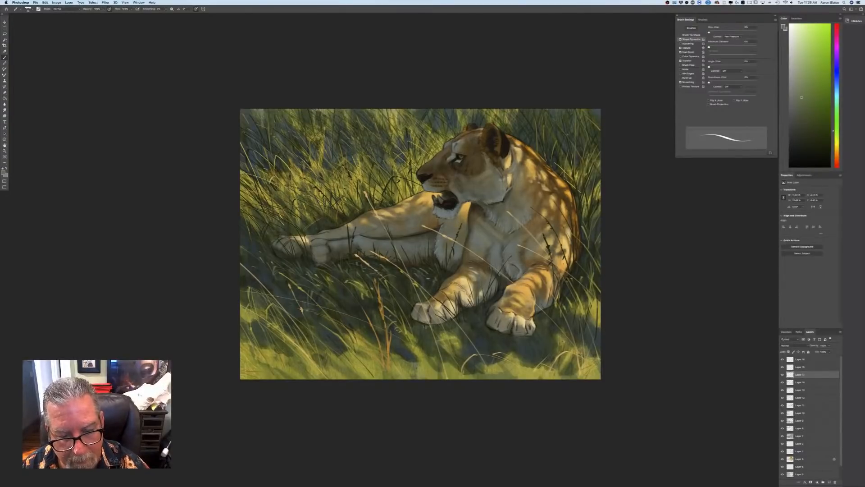
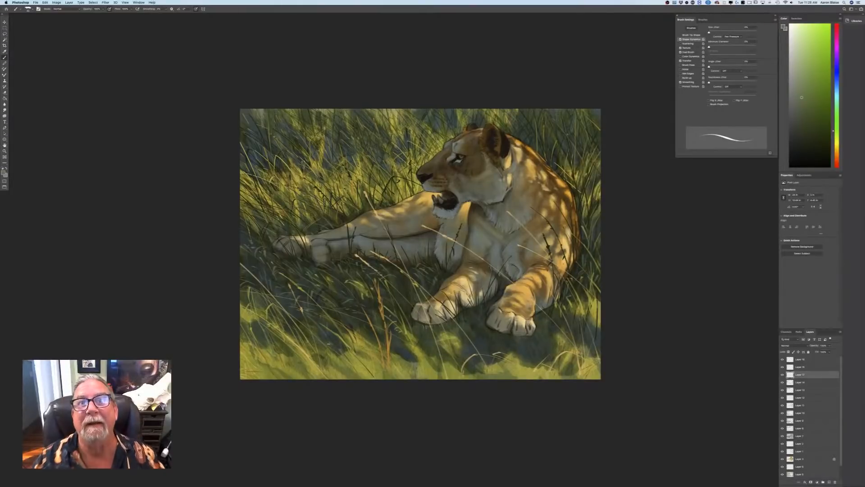
Sample a yellow-green from the sunlit foreground grass and paint blades in the painting's lower-left corner
{"action": "left_click", "coordinate": [4, 173]}
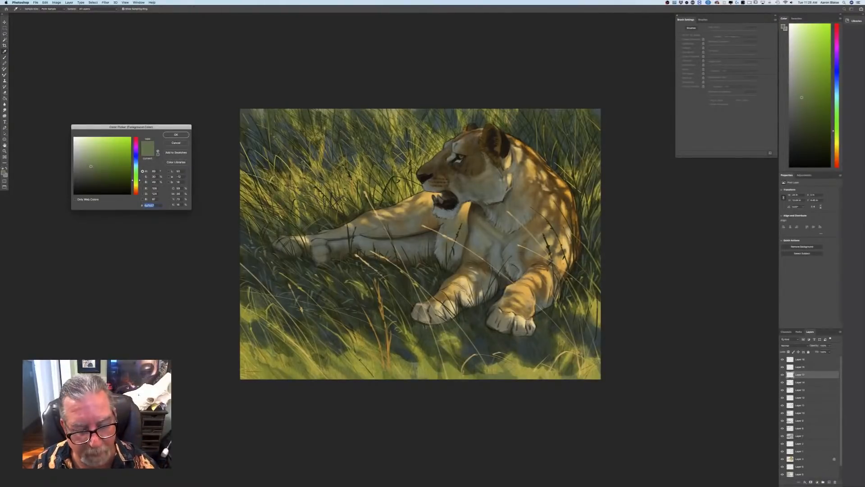
{"action": "left_click", "coordinate": [355, 363]}
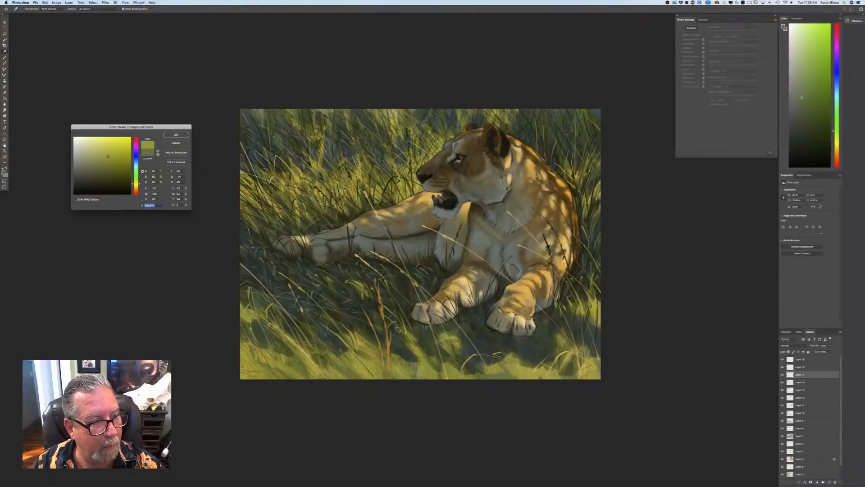
{"action": "key", "text": "Return"}
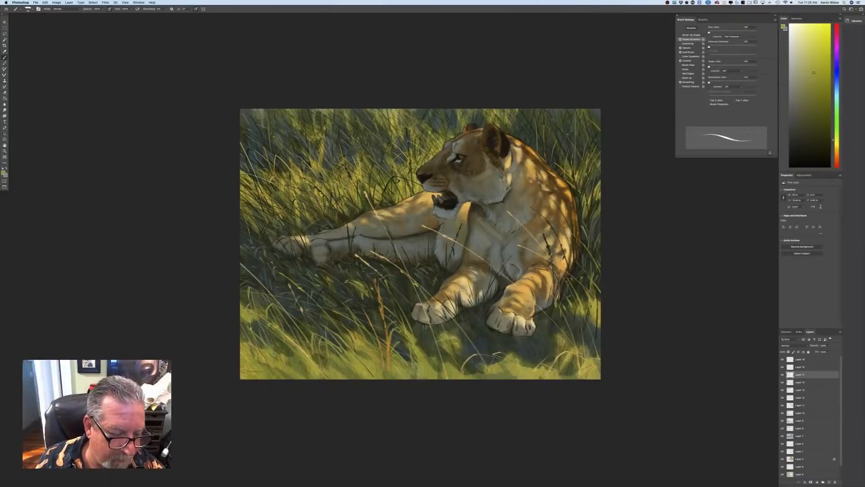
{"action": "left_click_drag", "start_coordinate": [277, 336], "coordinate": [297, 366]}
{"action": "left_click_drag", "start_coordinate": [262, 334], "coordinate": [273, 362]}
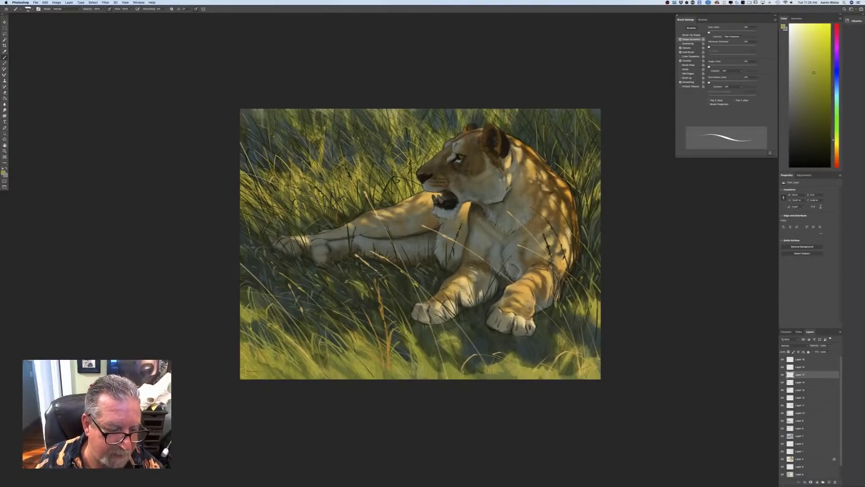
{"action": "mouse_move", "coordinate": [254, 320]}
{"action": "left_mouse_down"}
{"action": "mouse_move", "coordinate": [264, 339]}
{"action": "mouse_move", "coordinate": [269, 324]}
{"action": "mouse_move", "coordinate": [275, 334]}
{"action": "mouse_move", "coordinate": [263, 349]}
{"action": "left_mouse_up"}
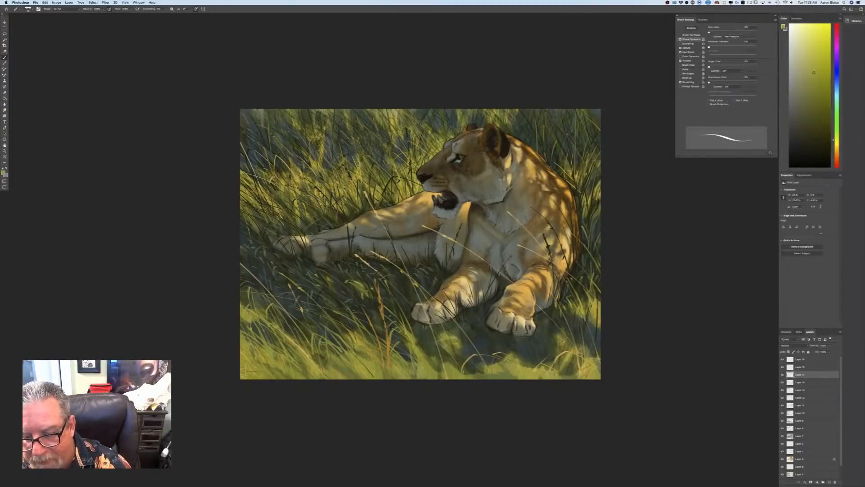
Paint yellow-green blades across the lower-right foreground and along the edge between sunlit and shadowed grass below the front paws
{"action": "mouse_move", "coordinate": [600, 358]}
{"action": "left_mouse_down"}
{"action": "mouse_move", "coordinate": [598, 336]}
{"action": "mouse_move", "coordinate": [570, 325]}
{"action": "left_mouse_up"}
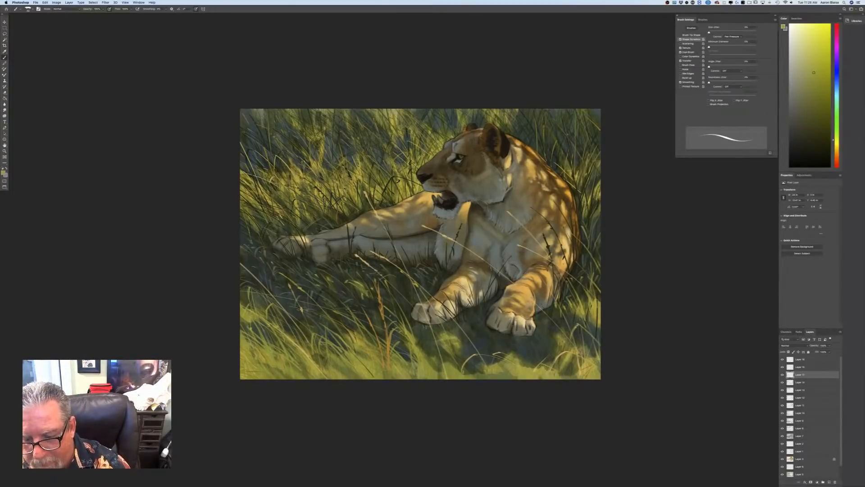
{"action": "mouse_move", "coordinate": [596, 356]}
{"action": "left_mouse_down"}
{"action": "mouse_move", "coordinate": [583, 336]}
{"action": "mouse_move", "coordinate": [543, 324]}
{"action": "mouse_move", "coordinate": [545, 340]}
{"action": "left_mouse_up"}
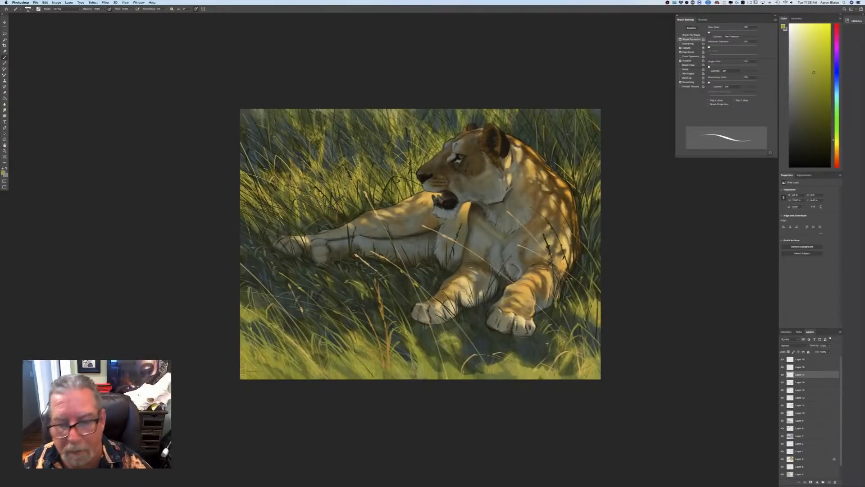
{"action": "left_click_drag", "start_coordinate": [529, 367], "coordinate": [518, 350]}
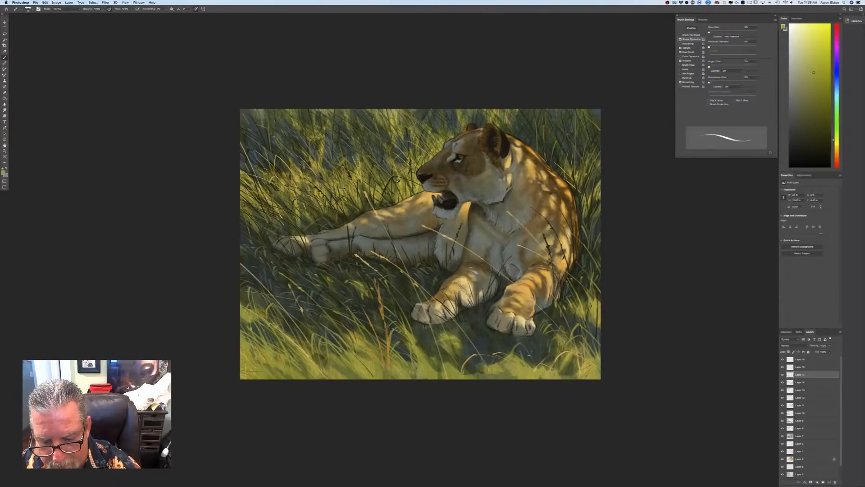
{"action": "mouse_move", "coordinate": [536, 365]}
{"action": "left_mouse_down"}
{"action": "mouse_move", "coordinate": [534, 357]}
{"action": "mouse_move", "coordinate": [485, 346]}
{"action": "mouse_move", "coordinate": [454, 352]}
{"action": "mouse_move", "coordinate": [431, 330]}
{"action": "left_mouse_up"}
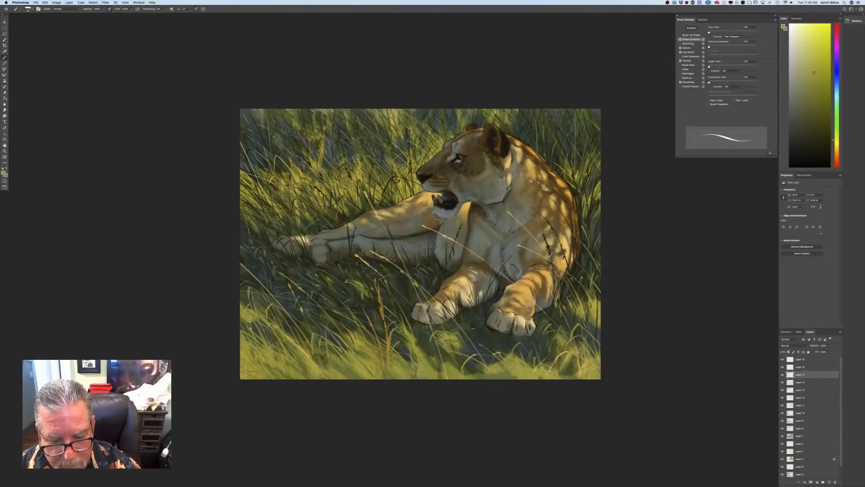
{"action": "mouse_move", "coordinate": [474, 328]}
{"action": "left_mouse_down"}
{"action": "mouse_move", "coordinate": [483, 347]}
{"action": "mouse_move", "coordinate": [480, 328]}
{"action": "left_mouse_up"}
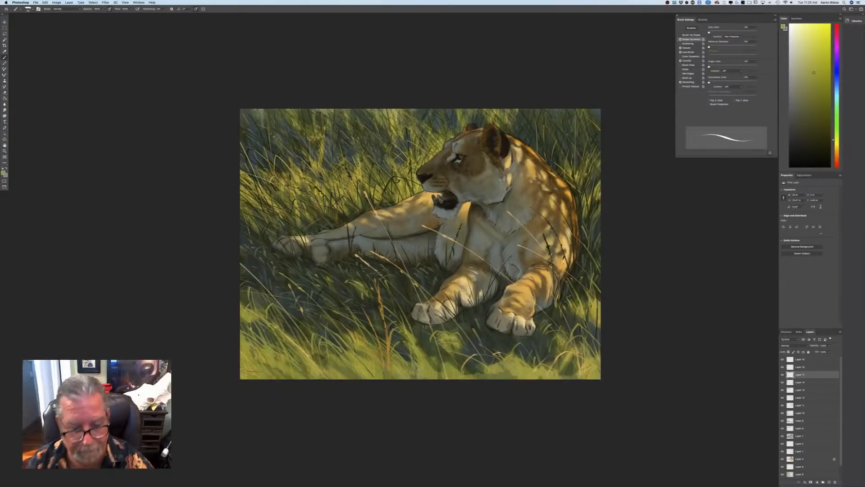
{"action": "mouse_move", "coordinate": [401, 344]}
{"action": "left_mouse_down"}
{"action": "mouse_move", "coordinate": [405, 360]}
{"action": "mouse_move", "coordinate": [441, 372]}
{"action": "mouse_move", "coordinate": [449, 363]}
{"action": "left_mouse_up"}
{"action": "mouse_move", "coordinate": [429, 349]}
{"action": "left_mouse_down"}
{"action": "mouse_move", "coordinate": [495, 362]}
{"action": "mouse_move", "coordinate": [484, 370]}
{"action": "left_mouse_up"}
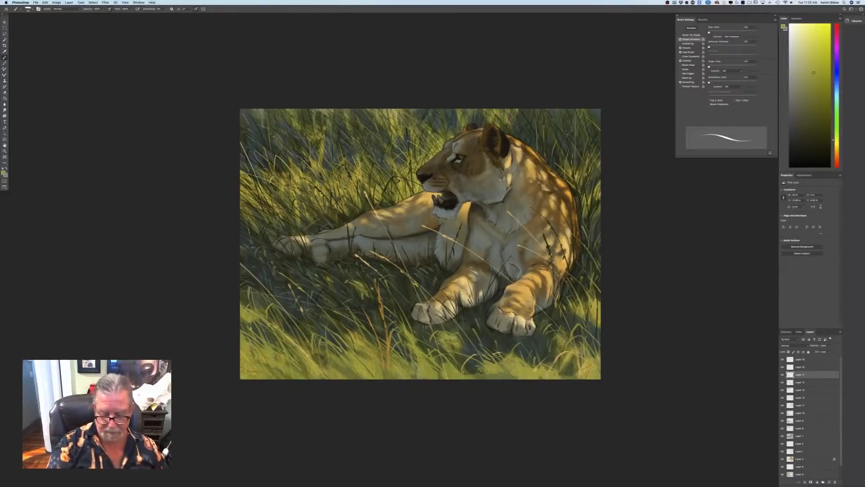
Add longer yellow-green blades leaning up from the sunlit foreground into the shadow around the front paws
{"action": "key", "text": "super+minus"}
{"action": "key", "text": "super+minus"}
{"action": "key", "text": "super+plus"}
{"action": "key", "text": "super+plus"}
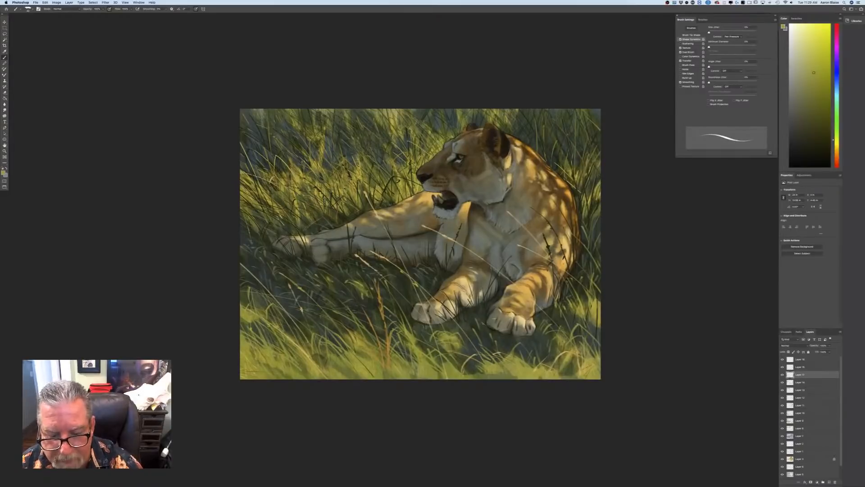
{"action": "left_click_drag", "start_coordinate": [531, 360], "coordinate": [477, 337]}
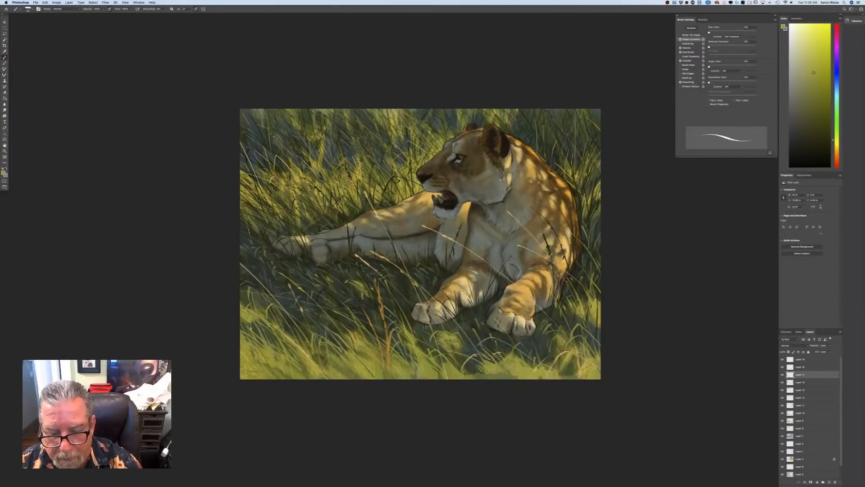
{"action": "mouse_move", "coordinate": [478, 370]}
{"action": "left_mouse_down"}
{"action": "mouse_move", "coordinate": [472, 348]}
{"action": "mouse_move", "coordinate": [453, 355]}
{"action": "mouse_move", "coordinate": [459, 361]}
{"action": "left_mouse_up"}
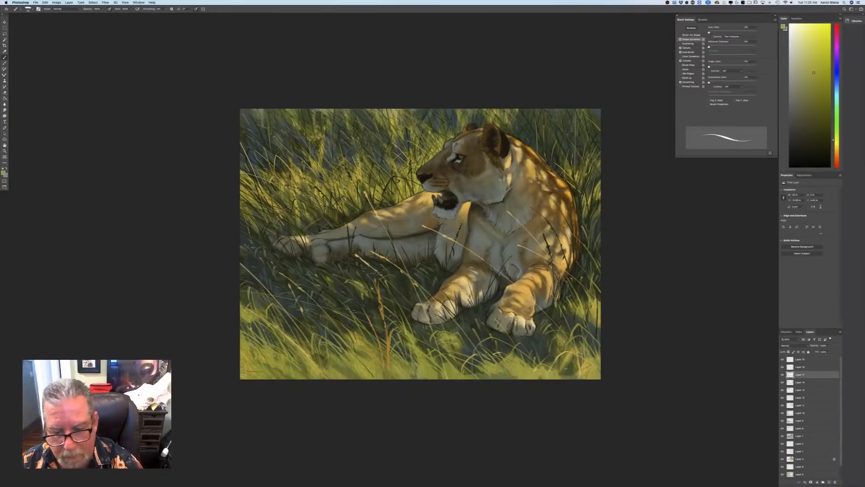
{"action": "left_click_drag", "start_coordinate": [560, 360], "coordinate": [477, 304]}
{"action": "mouse_move", "coordinate": [545, 361]}
{"action": "left_mouse_down"}
{"action": "mouse_move", "coordinate": [520, 332]}
{"action": "mouse_move", "coordinate": [461, 310]}
{"action": "left_mouse_up"}
{"action": "left_click_drag", "start_coordinate": [482, 359], "coordinate": [415, 335]}
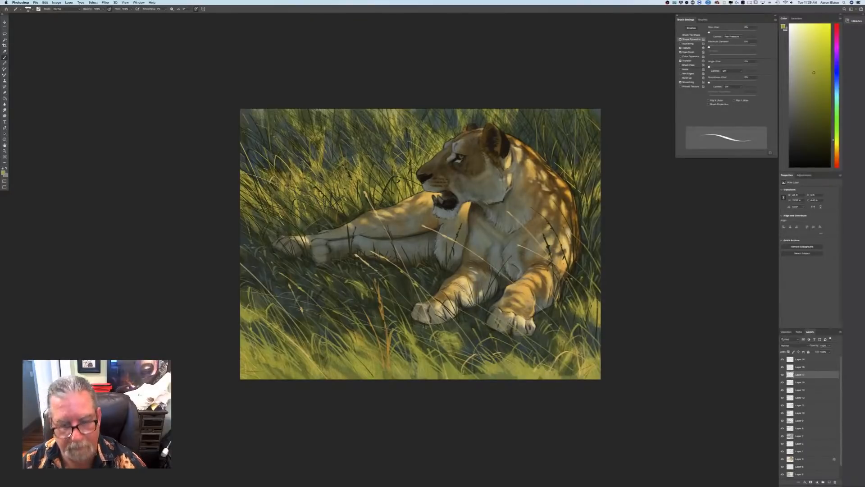
Paint long yellow-green blades slanting through the shadowed grass below the hind legs
{"action": "mouse_move", "coordinate": [374, 315]}
{"action": "left_mouse_down"}
{"action": "mouse_move", "coordinate": [348, 291]}
{"action": "mouse_move", "coordinate": [286, 270]}
{"action": "left_mouse_up"}
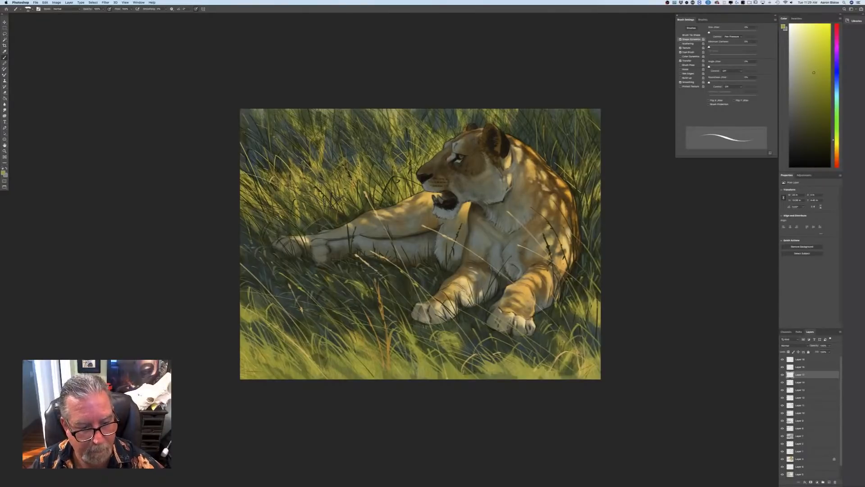
{"action": "left_click_drag", "start_coordinate": [337, 341], "coordinate": [242, 283]}
{"action": "left_click_drag", "start_coordinate": [300, 309], "coordinate": [260, 261]}
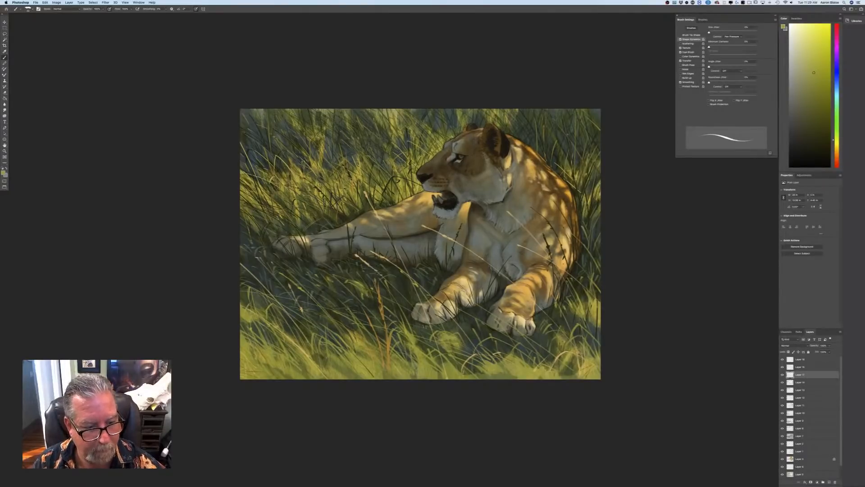
{"action": "mouse_move", "coordinate": [344, 344]}
{"action": "left_mouse_down"}
{"action": "mouse_move", "coordinate": [307, 309]}
{"action": "mouse_move", "coordinate": [298, 325]}
{"action": "left_mouse_up"}
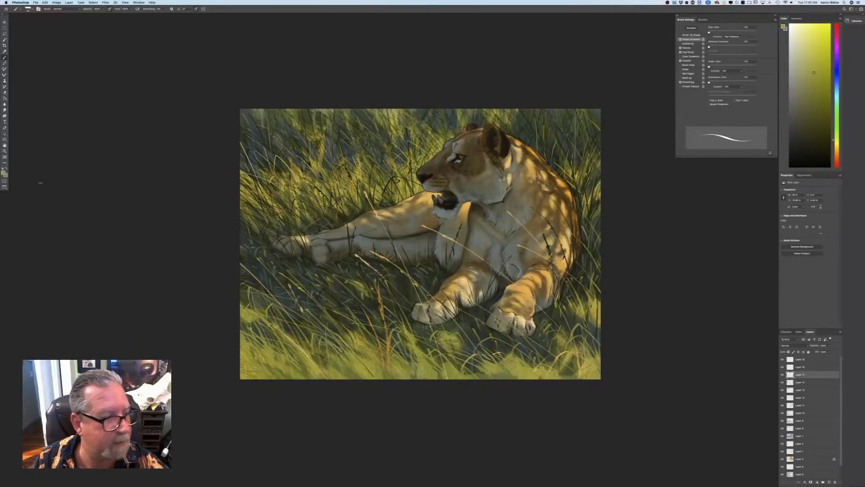
Brighten the brush colour to a light yellow and paint highlight blades in the grass at both lower corners of the painting
{"action": "left_click", "coordinate": [6, 173]}
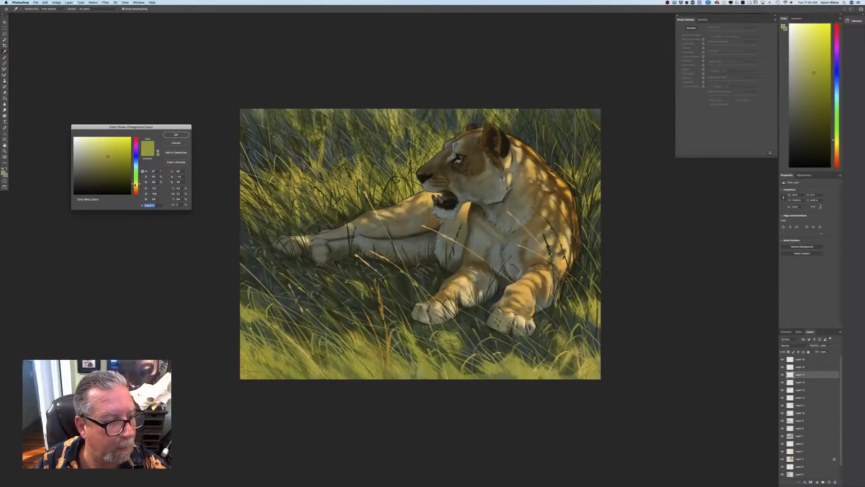
{"action": "left_click", "coordinate": [104, 143]}
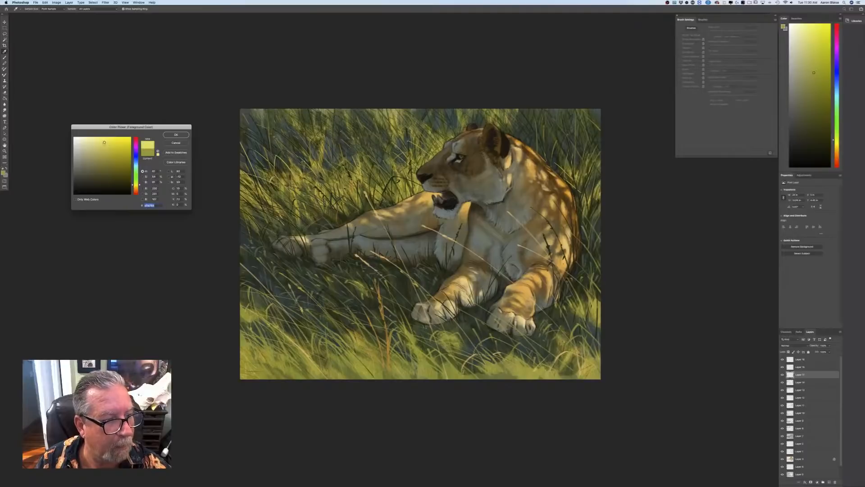
{"action": "left_click", "coordinate": [174, 135]}
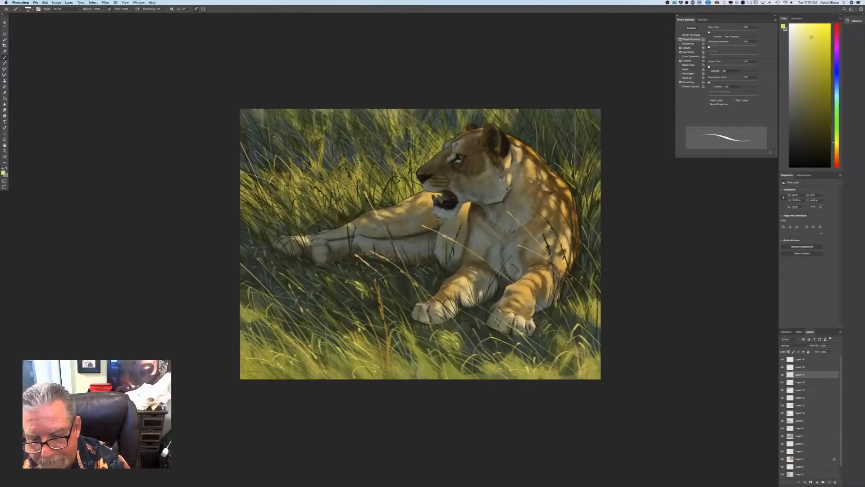
{"action": "left_click_drag", "start_coordinate": [548, 332], "coordinate": [580, 369]}
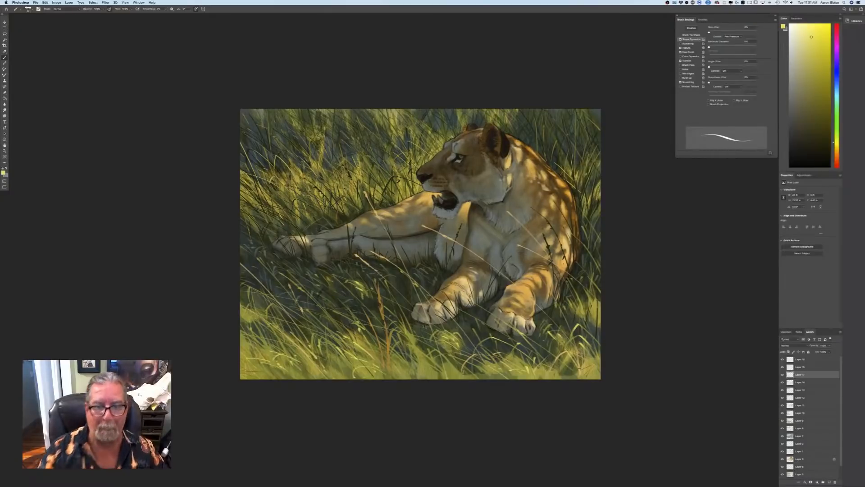
{"action": "left_click_drag", "start_coordinate": [246, 313], "coordinate": [257, 330]}
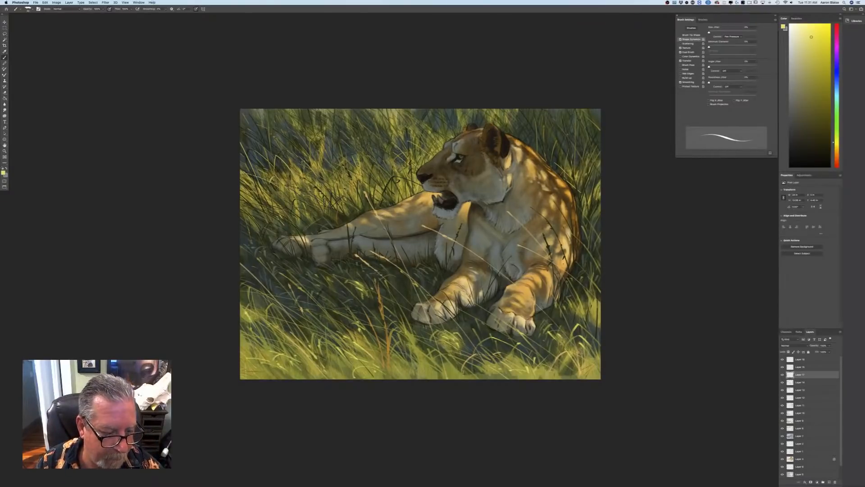
{"action": "mouse_move", "coordinate": [263, 298]}
{"action": "left_mouse_down"}
{"action": "mouse_move", "coordinate": [291, 312]}
{"action": "mouse_move", "coordinate": [264, 304]}
{"action": "mouse_move", "coordinate": [284, 319]}
{"action": "left_mouse_up"}
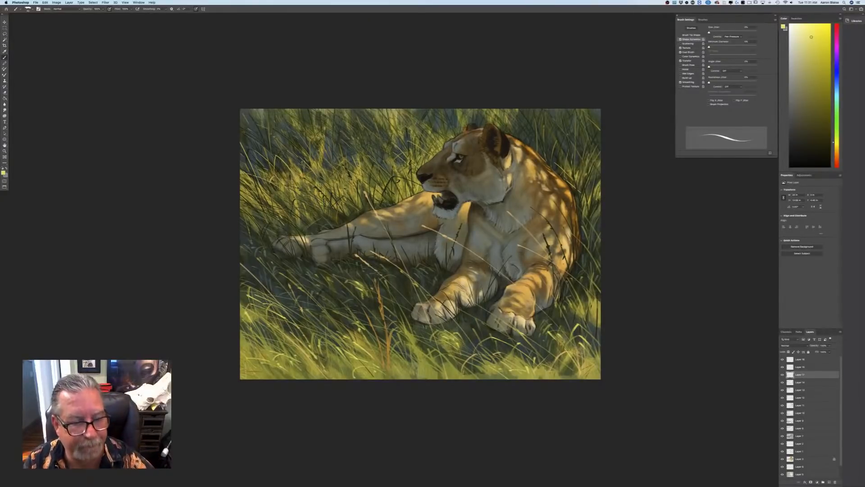
Paint light yellow highlight blades through the middle of the foreground grass and up towards the nearer front paw
{"action": "mouse_move", "coordinate": [322, 317]}
{"action": "left_mouse_down"}
{"action": "mouse_move", "coordinate": [341, 326]}
{"action": "mouse_move", "coordinate": [331, 334]}
{"action": "left_mouse_up"}
{"action": "mouse_move", "coordinate": [335, 367]}
{"action": "left_mouse_down"}
{"action": "mouse_move", "coordinate": [348, 379]}
{"action": "mouse_move", "coordinate": [324, 368]}
{"action": "left_mouse_up"}
{"action": "left_click_drag", "start_coordinate": [415, 363], "coordinate": [424, 370]}
{"action": "left_click_drag", "start_coordinate": [422, 368], "coordinate": [431, 379]}
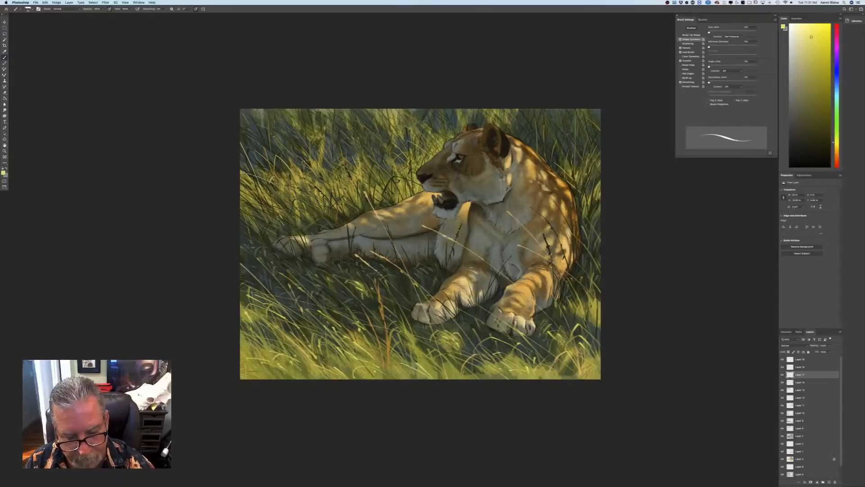
{"action": "left_click_drag", "start_coordinate": [399, 355], "coordinate": [400, 357]}
{"action": "mouse_move", "coordinate": [398, 353]}
{"action": "left_mouse_down"}
{"action": "mouse_move", "coordinate": [411, 365]}
{"action": "mouse_move", "coordinate": [447, 359]}
{"action": "mouse_move", "coordinate": [432, 357]}
{"action": "left_mouse_up"}
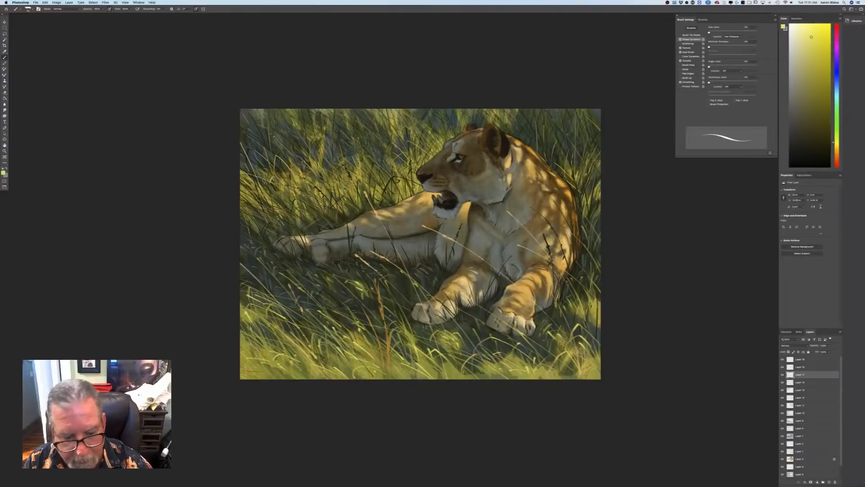
{"action": "left_click_drag", "start_coordinate": [393, 318], "coordinate": [408, 328]}
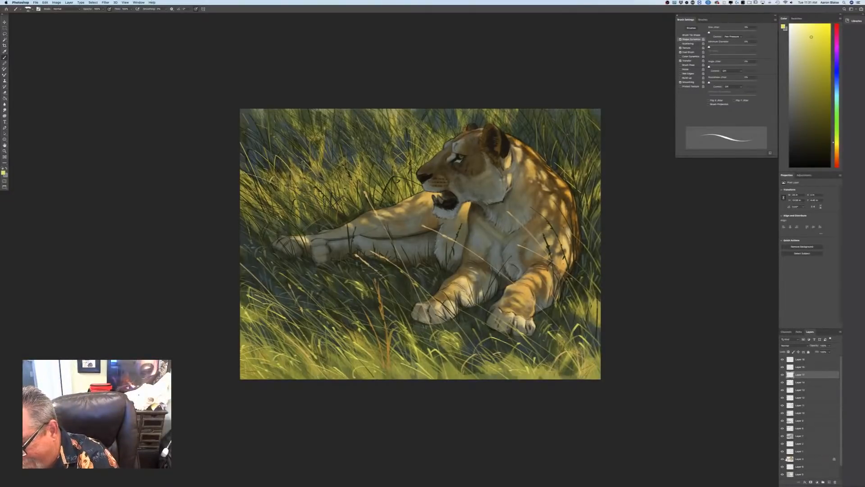
Hide and show the shadow layer and the four layers above it one by one to check what each contains
{"action": "left_click", "coordinate": [782, 436]}
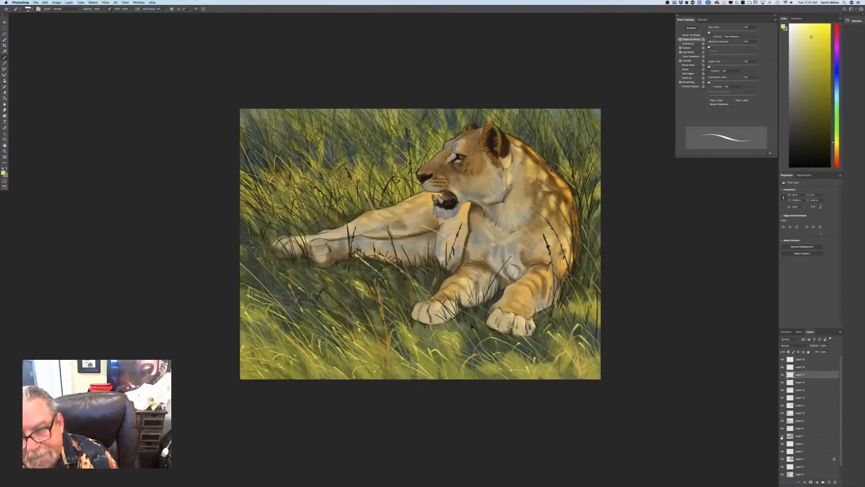
{"action": "left_click", "coordinate": [782, 436]}
{"action": "left_click", "coordinate": [782, 428]}
{"action": "left_click", "coordinate": [782, 428]}
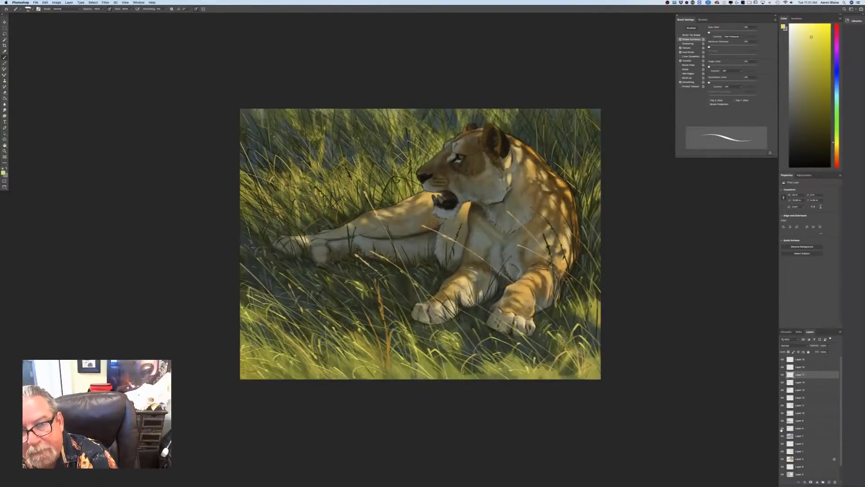
{"action": "left_click", "coordinate": [782, 421]}
{"action": "left_click", "coordinate": [782, 421]}
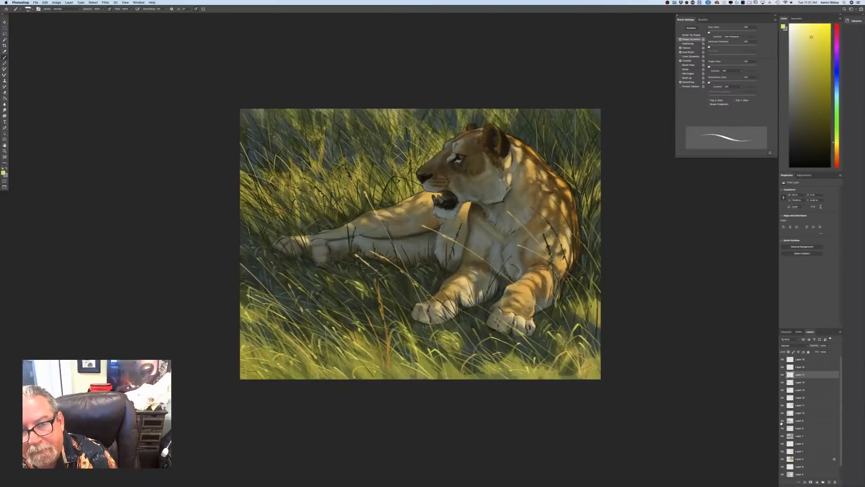
{"action": "left_click", "coordinate": [782, 413]}
{"action": "left_click", "coordinate": [782, 414]}
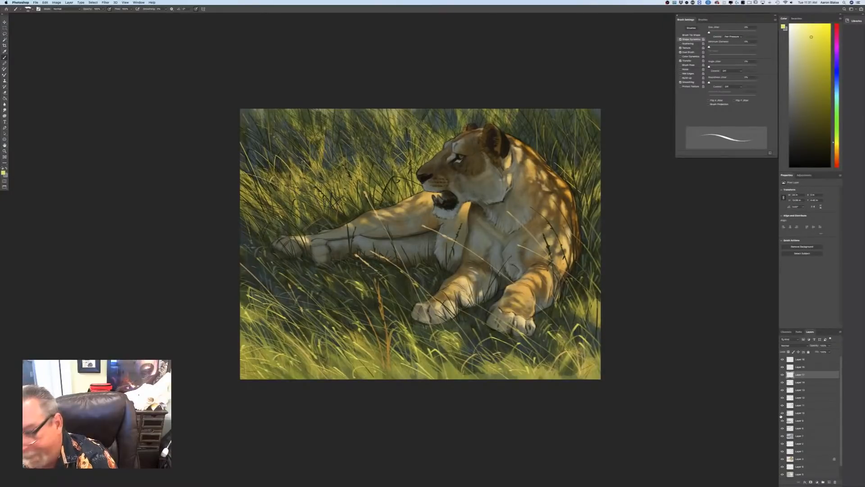
{"action": "left_click", "coordinate": [781, 406]}
{"action": "left_click", "coordinate": [782, 405]}
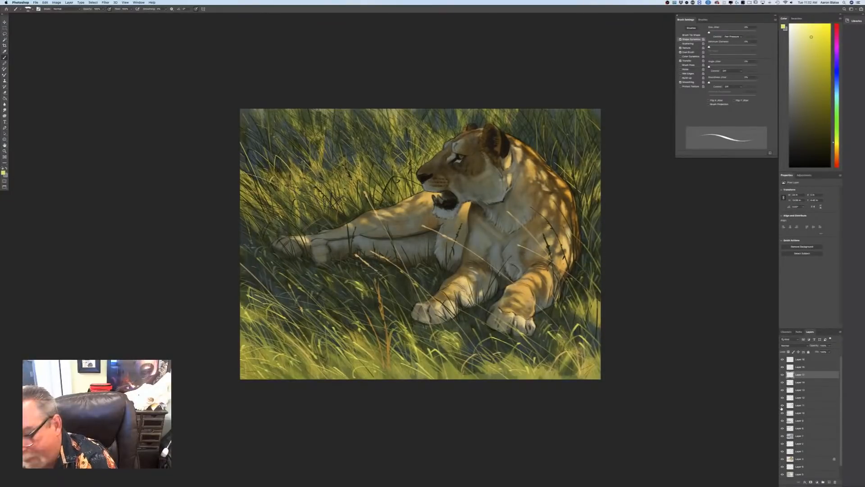
Select Layer 11 and set the brush colour to a muted greyish yellow
{"action": "left_click", "coordinate": [795, 405]}
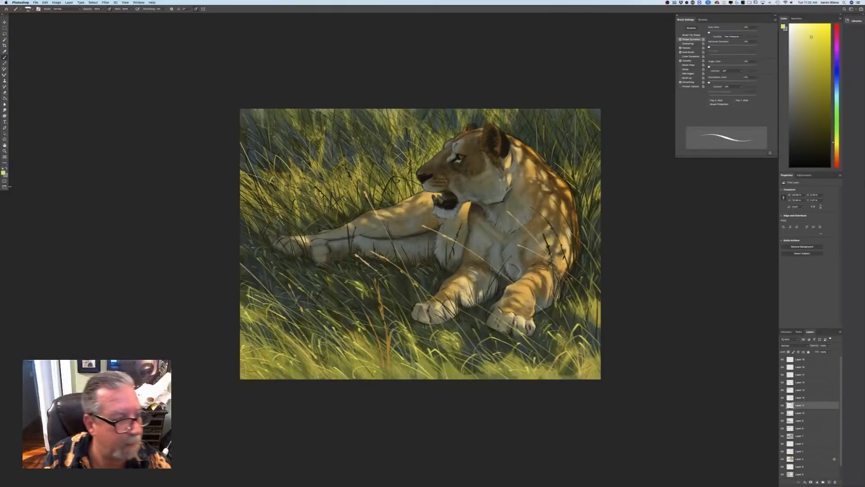
{"action": "left_click", "coordinate": [3, 172]}
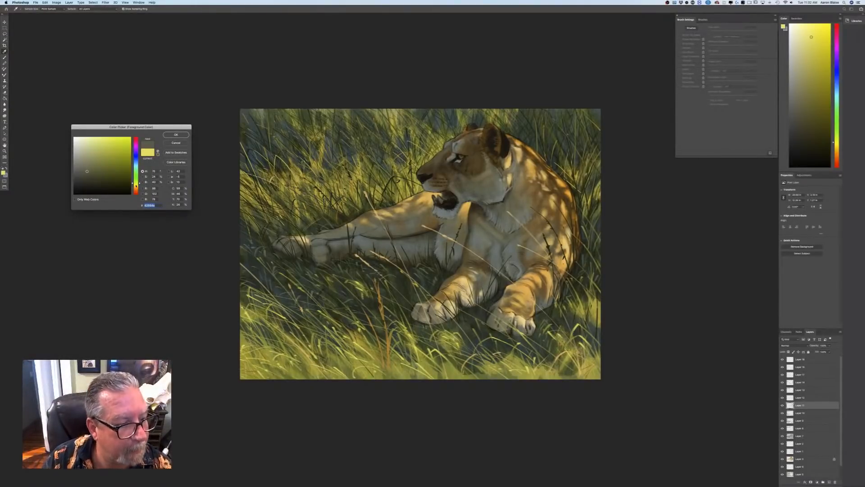
{"action": "left_click_drag", "start_coordinate": [136, 185], "coordinate": [135, 185]}
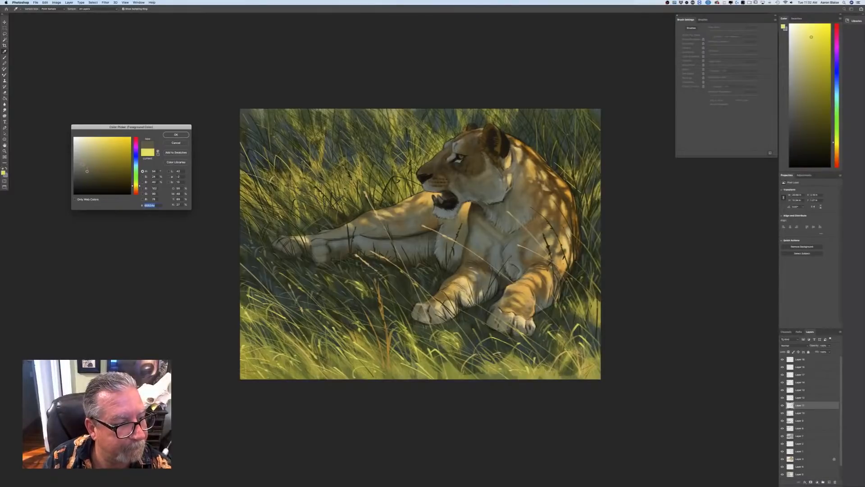
{"action": "left_click", "coordinate": [176, 134]}
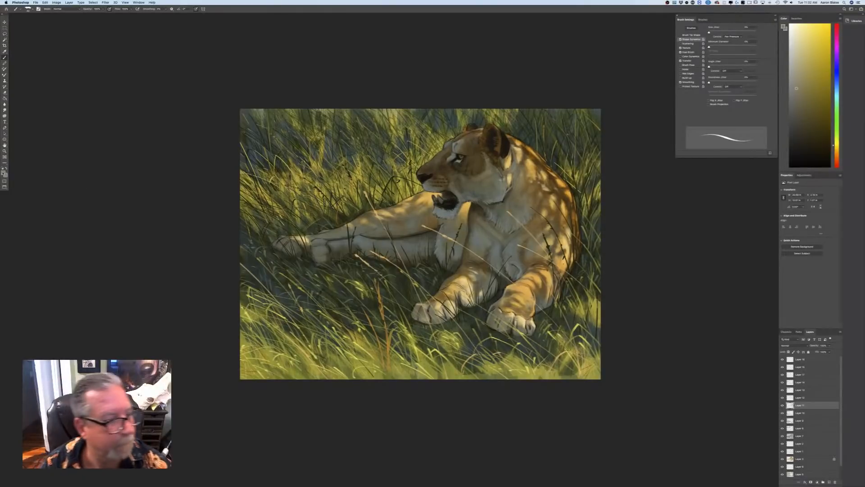
Warm the brush colour to a muted orange-tan for light touches on the lioness's front paws
{"action": "left_click", "coordinate": [4, 173]}
{"action": "left_click", "coordinate": [136, 188]}
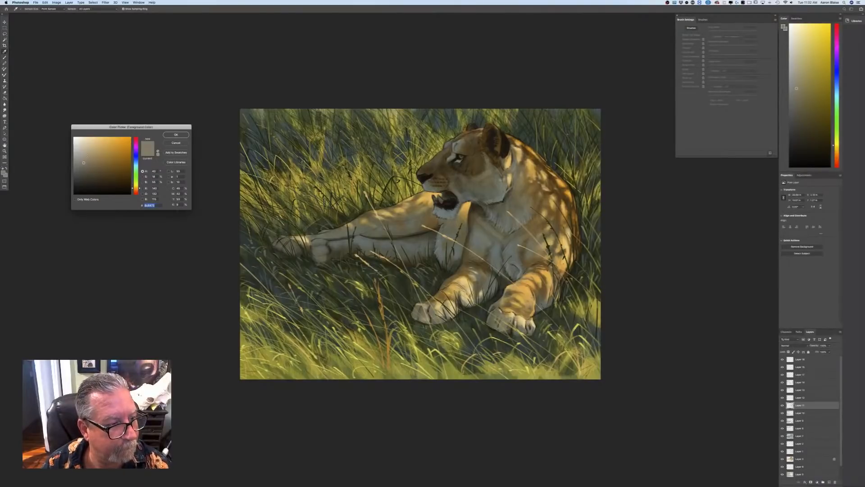
{"action": "key", "text": "Return"}
{"action": "key", "text": "b"}
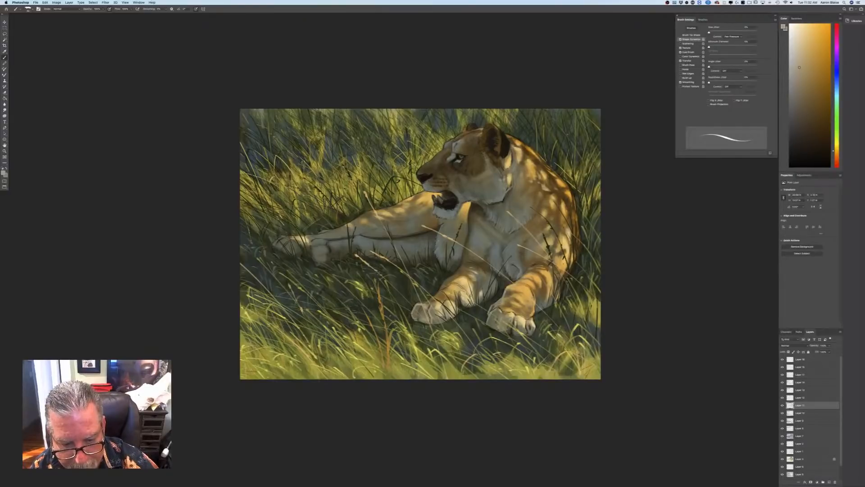
{"action": "left_click", "coordinate": [4, 173]}
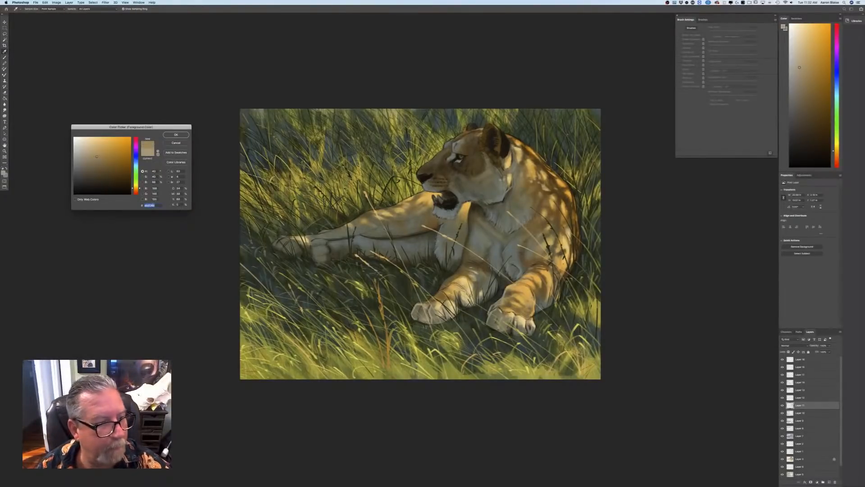
{"action": "key", "text": "Return"}
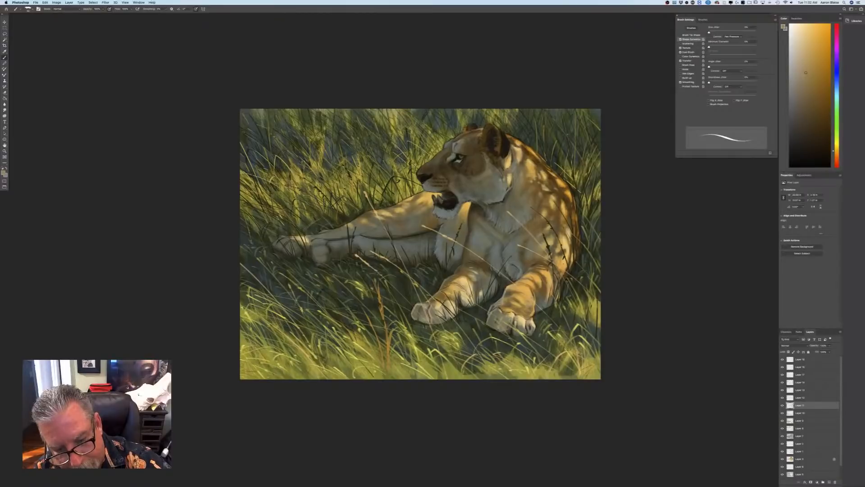
Select the layer just above Layer 11, set the brush to a dark orange-brown and warm the inside of the nearer ear
{"action": "key", "text": "super+plus"}
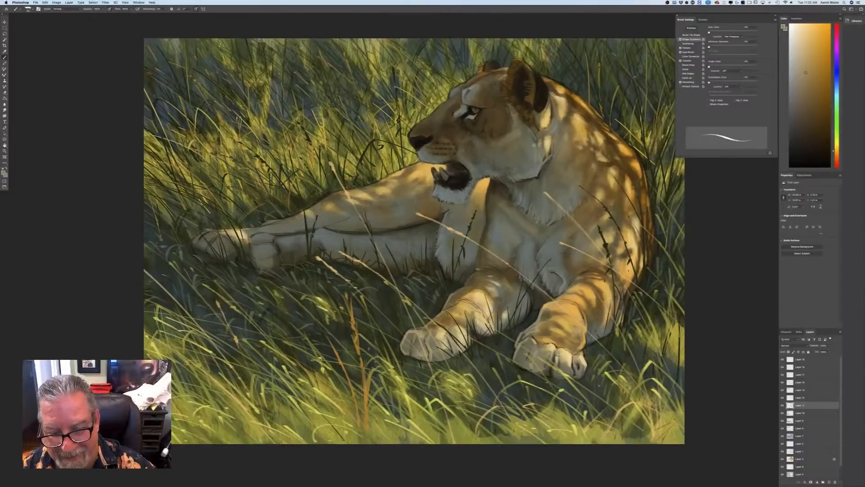
{"action": "left_click", "coordinate": [782, 398]}
{"action": "left_click", "coordinate": [782, 397]}
{"action": "left_click", "coordinate": [796, 397]}
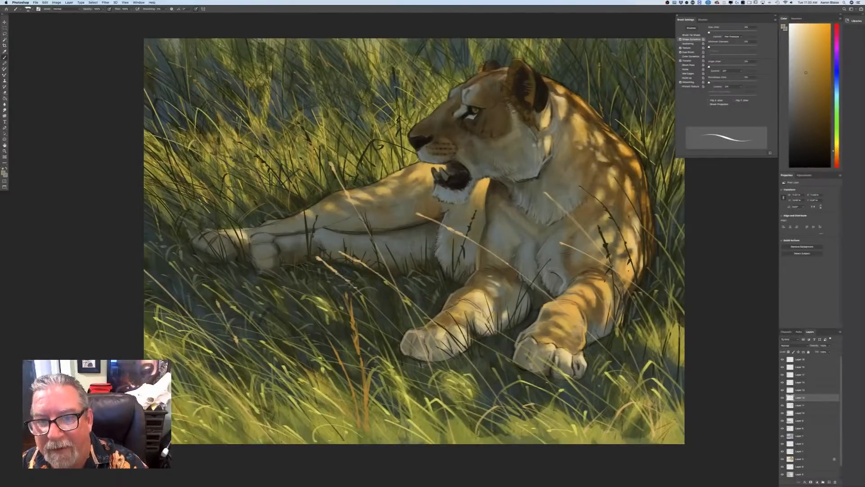
{"action": "left_click", "coordinate": [4, 173]}
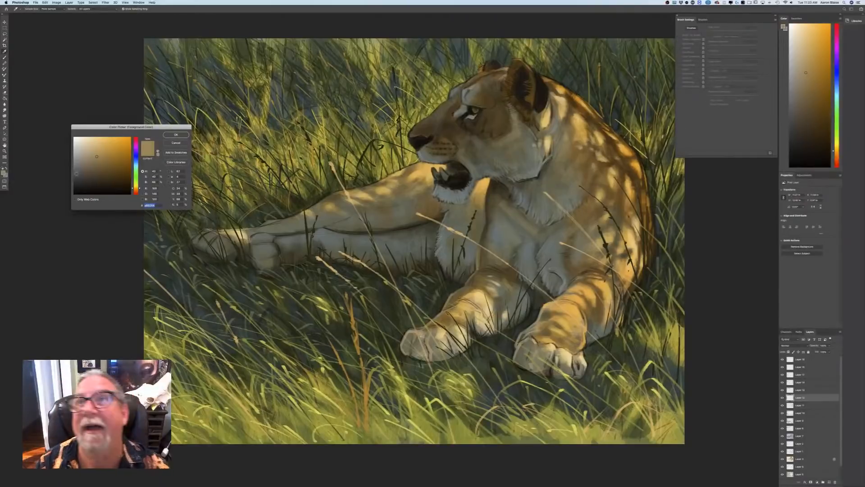
{"action": "left_click", "coordinate": [116, 171]}
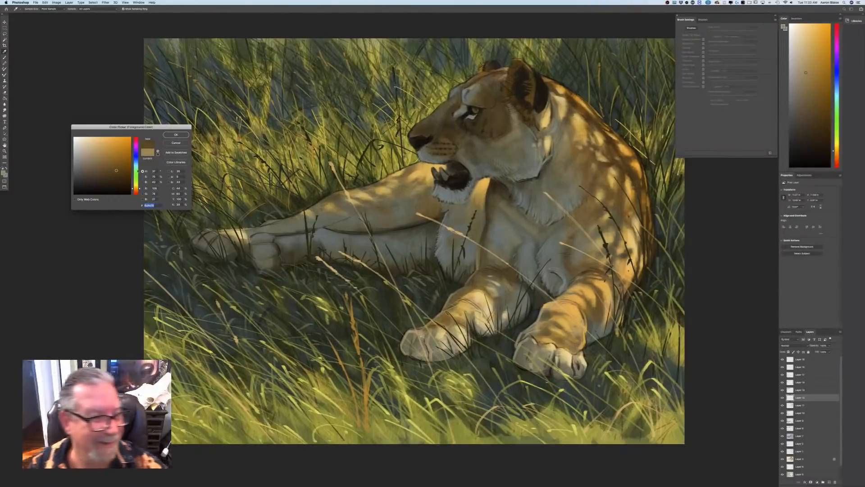
{"action": "key", "text": "Return"}
{"action": "key", "text": "b"}
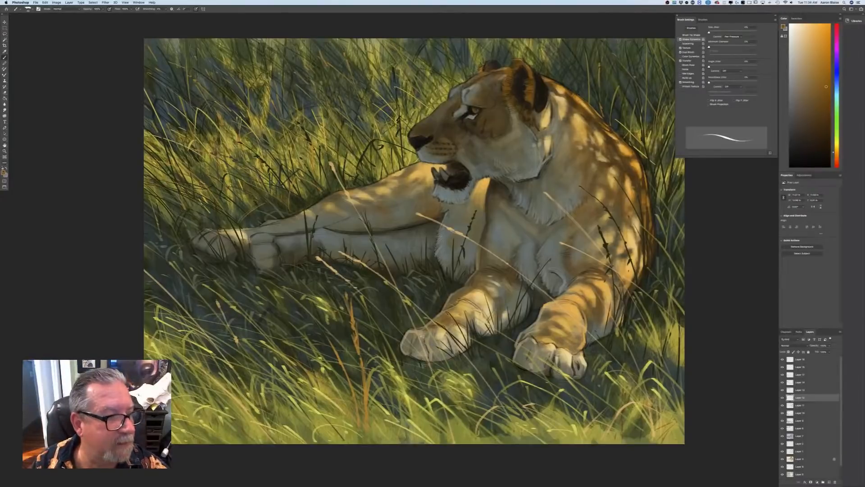
Sample a cool light grey from the forehead and paint short fur strokes above the brow
{"action": "left_click", "coordinate": [3, 173]}
{"action": "left_click", "coordinate": [458, 97]}
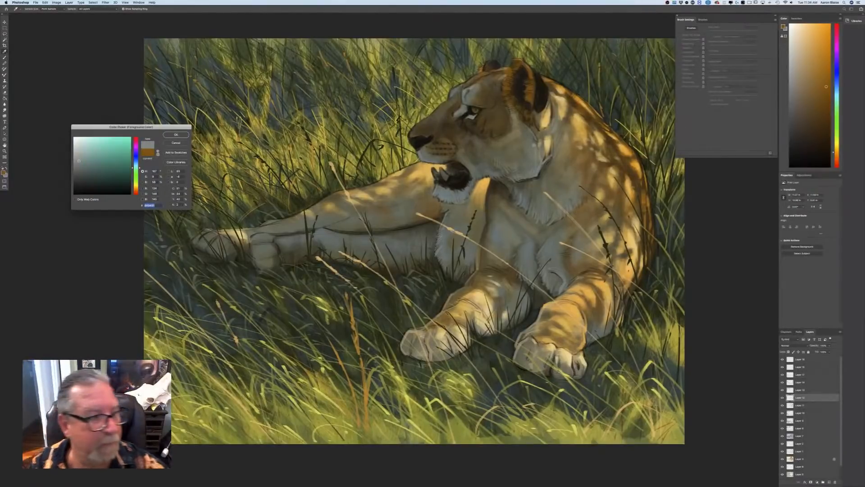
{"action": "key", "text": "Return"}
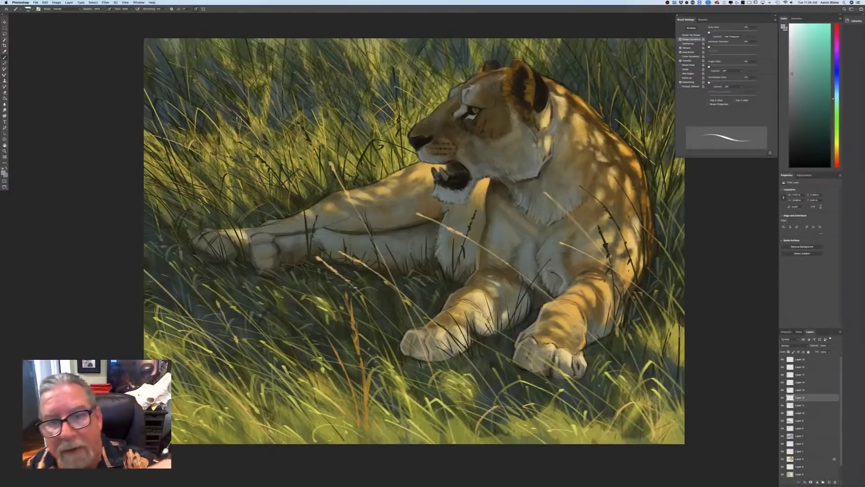
{"action": "mouse_move", "coordinate": [461, 92]}
{"action": "left_mouse_down"}
{"action": "mouse_move", "coordinate": [463, 102]}
{"action": "mouse_move", "coordinate": [448, 98]}
{"action": "left_mouse_up"}
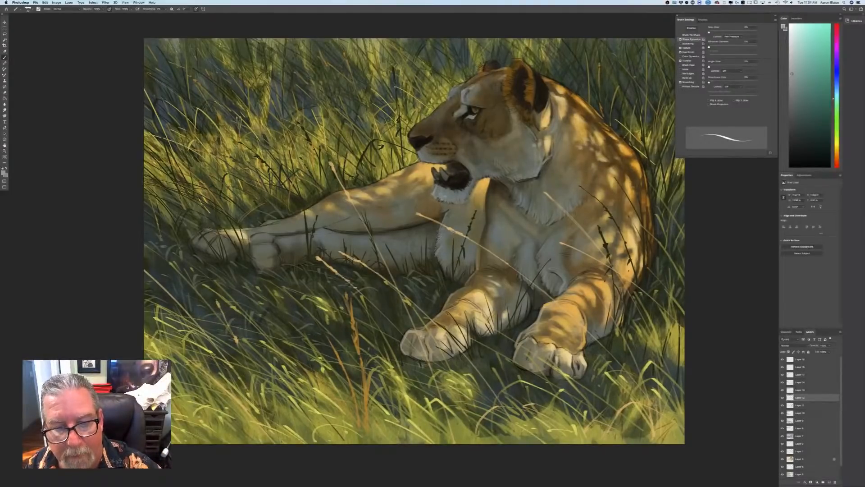
Set the brush colour to a dark muted blue
{"action": "left_click", "coordinate": [4, 173]}
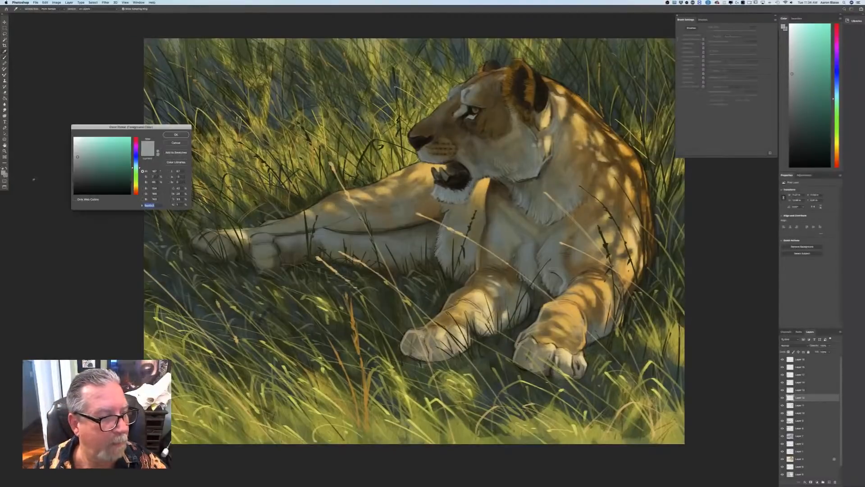
{"action": "left_click_drag", "start_coordinate": [137, 168], "coordinate": [137, 162]}
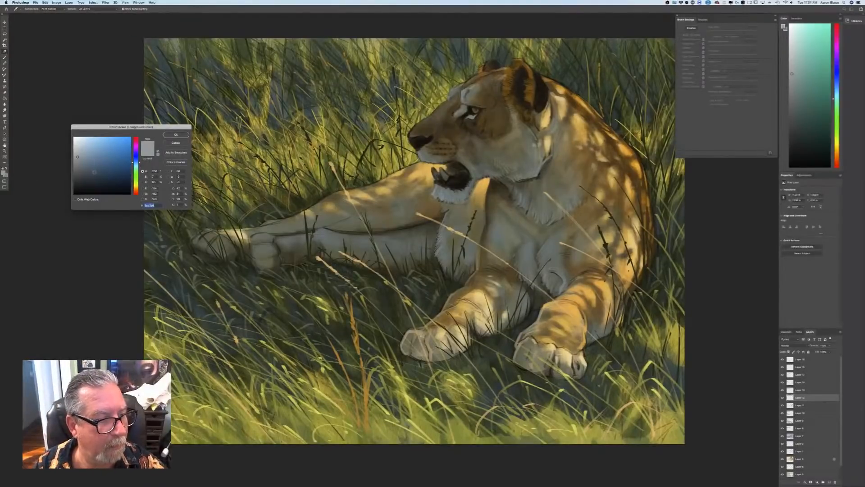
{"action": "left_click", "coordinate": [100, 173]}
{"action": "left_click", "coordinate": [175, 134]}
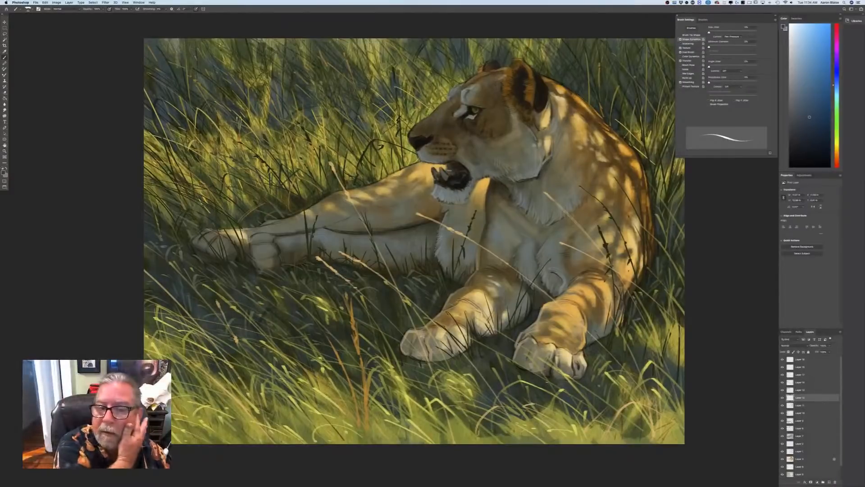
Sample a colour at the chin, shift its hue to orange-brown and paint the corner of the open mouth
{"action": "left_click", "coordinate": [3, 172]}
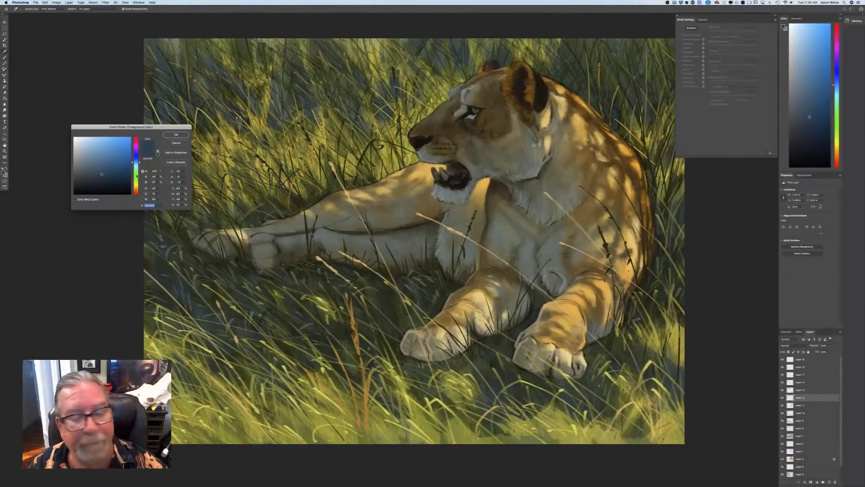
{"action": "left_click", "coordinate": [435, 191]}
{"action": "left_click_drag", "start_coordinate": [135, 183], "coordinate": [135, 188]}
{"action": "key", "text": "Return"}
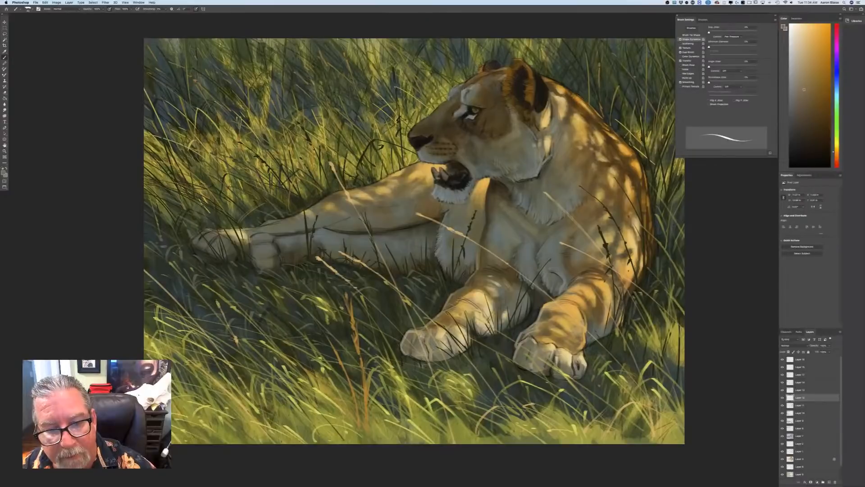
{"action": "left_click_drag", "start_coordinate": [463, 171], "coordinate": [468, 173]}
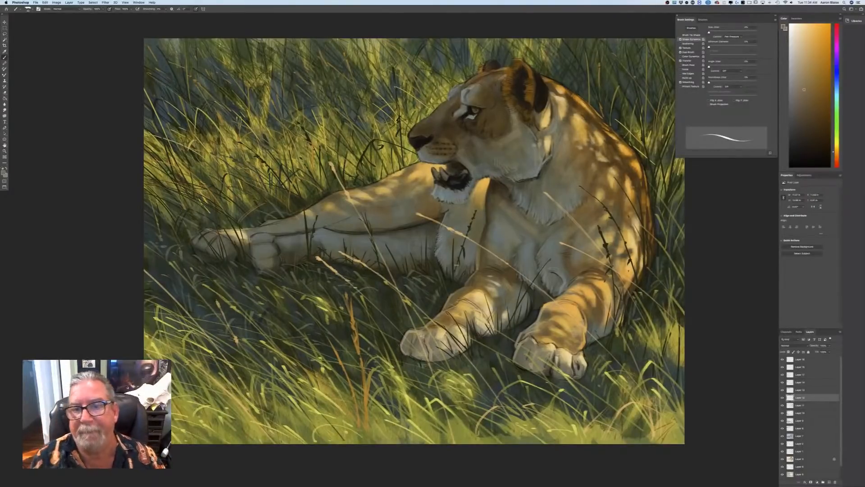
Brighten the brush colour to a golden orange and paint a warm accent at the base of the nearer ear
{"action": "left_click", "coordinate": [3, 173]}
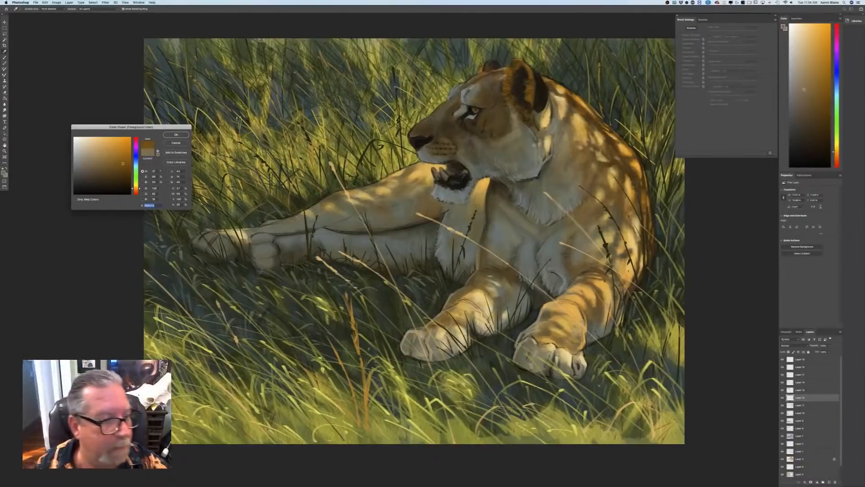
{"action": "left_click", "coordinate": [118, 150]}
{"action": "left_click", "coordinate": [174, 135]}
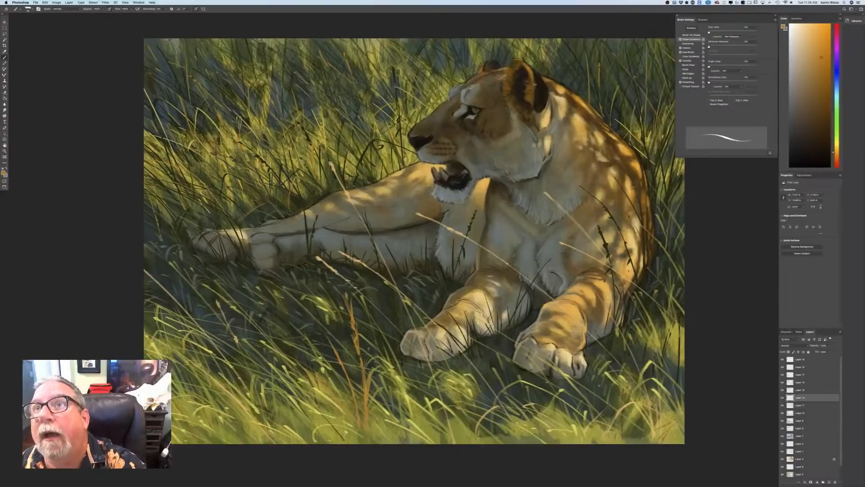
{"action": "left_click_drag", "start_coordinate": [532, 104], "coordinate": [533, 119]}
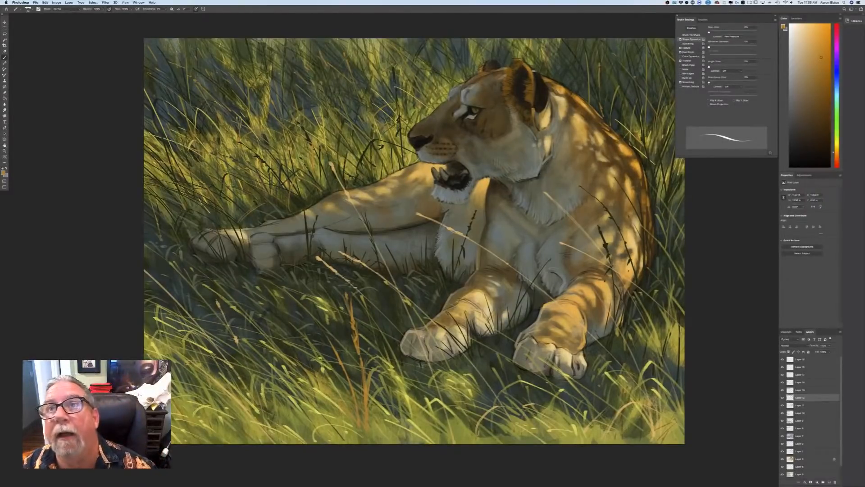
Set the brush colour to a dark muted yellow-brown
{"action": "left_click", "coordinate": [4, 173]}
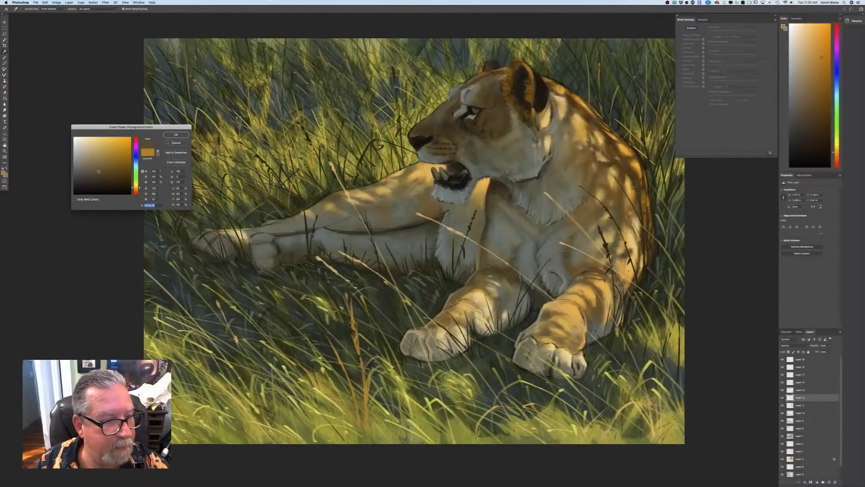
{"action": "left_click", "coordinate": [176, 134]}
{"action": "key", "text": "b"}
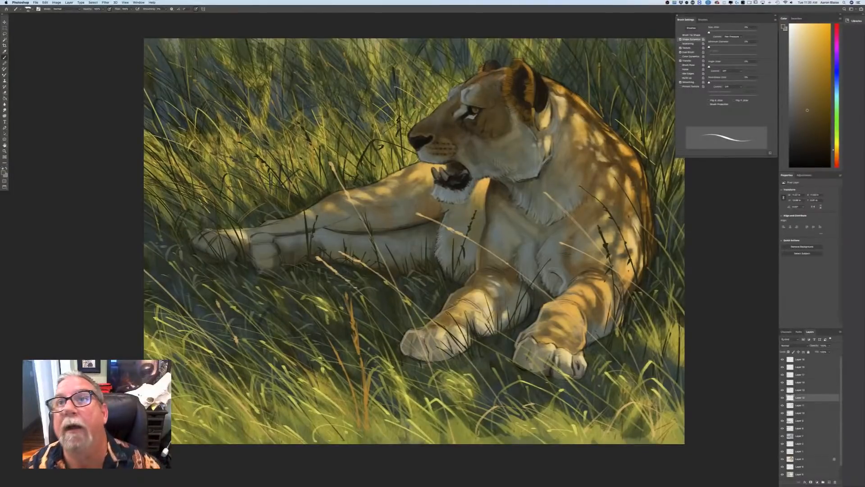
Sample a green-grey from beside the mouth, lighten it and paint pale fur strokes down the cheek
{"action": "key", "text": "i"}
{"action": "left_click", "coordinate": [3, 172]}
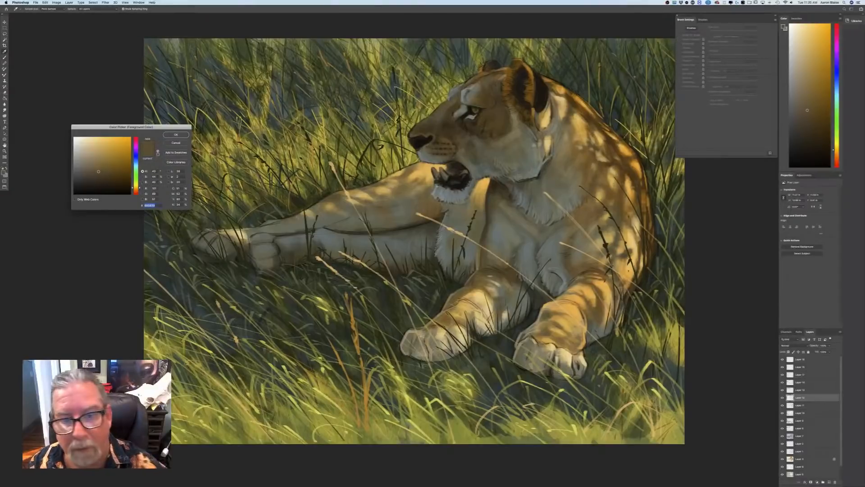
{"action": "left_click", "coordinate": [470, 170]}
{"action": "key", "text": "Return"}
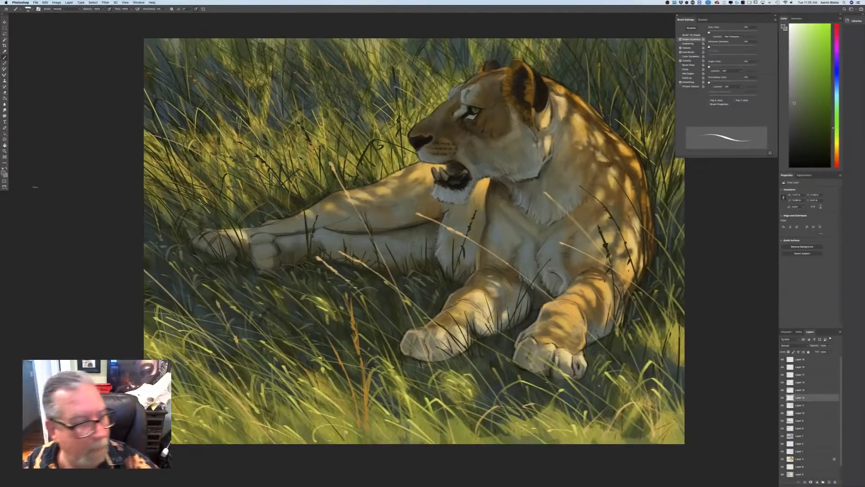
{"action": "left_click", "coordinate": [3, 173]}
{"action": "left_click", "coordinate": [80, 159]}
{"action": "key", "text": "Return"}
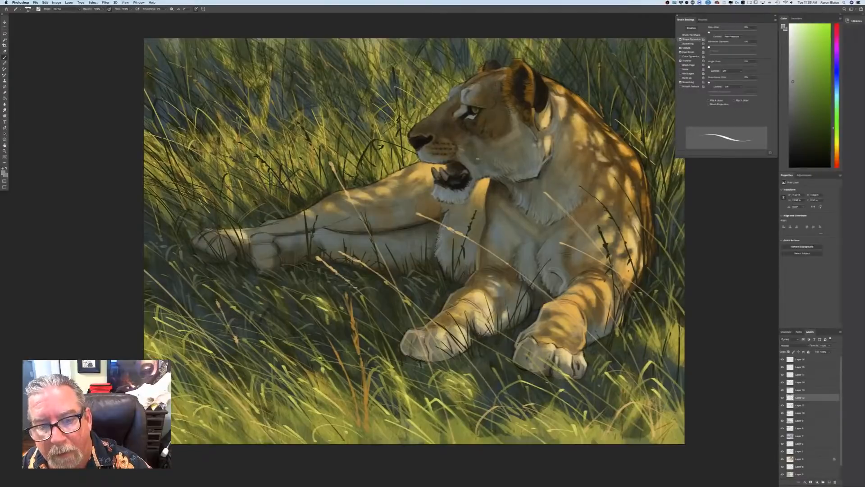
{"action": "left_click_drag", "start_coordinate": [478, 155], "coordinate": [480, 177]}
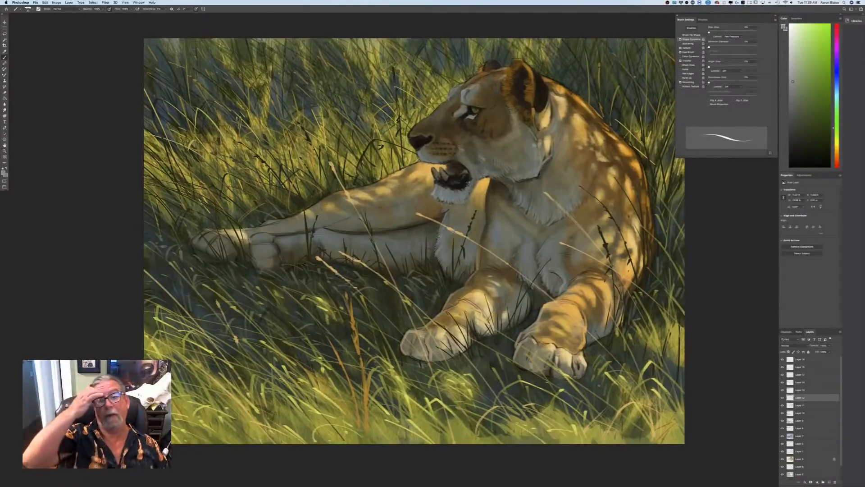
Add a new layer for thin pale whiskers on the muzzle and change the brush colour to a light golden orange
{"action": "left_click", "coordinate": [828, 482]}
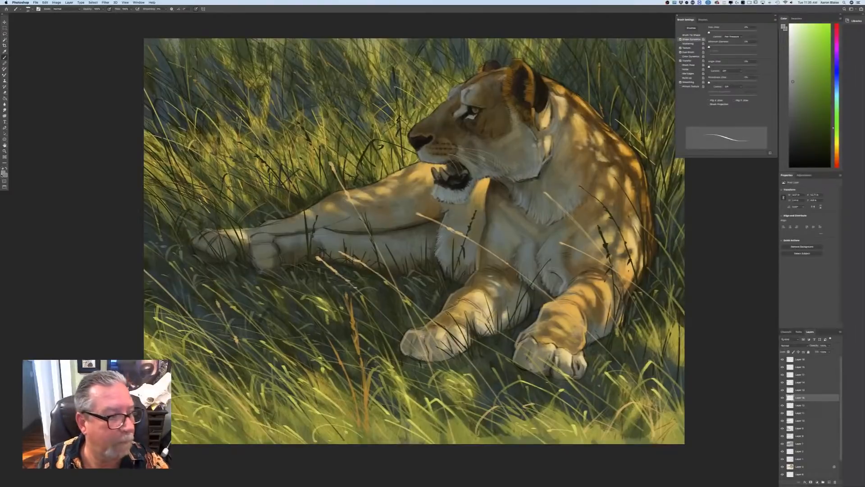
{"action": "left_click", "coordinate": [3, 173]}
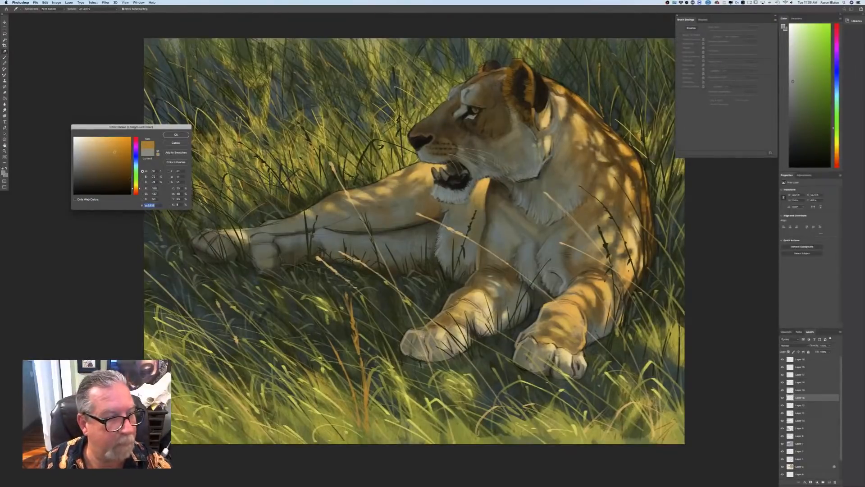
{"action": "left_click", "coordinate": [112, 143]}
{"action": "left_click", "coordinate": [176, 134]}
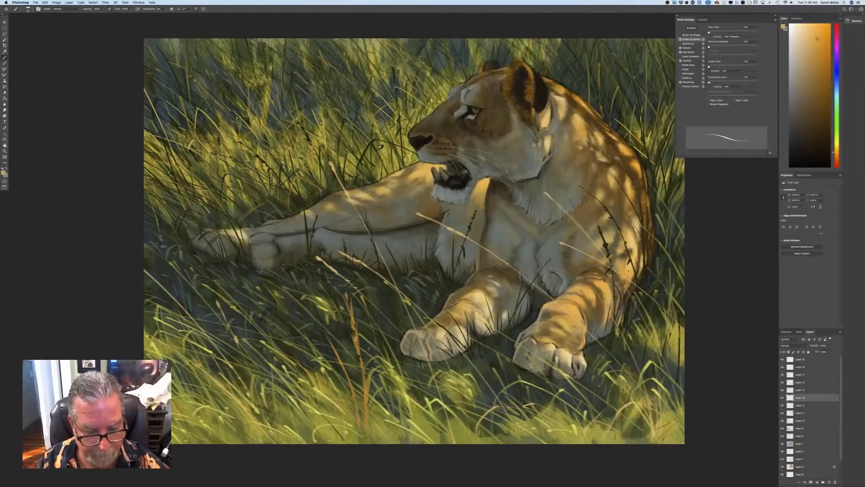
{"action": "left_click", "coordinate": [5, 173]}
{"action": "key", "text": "Return"}
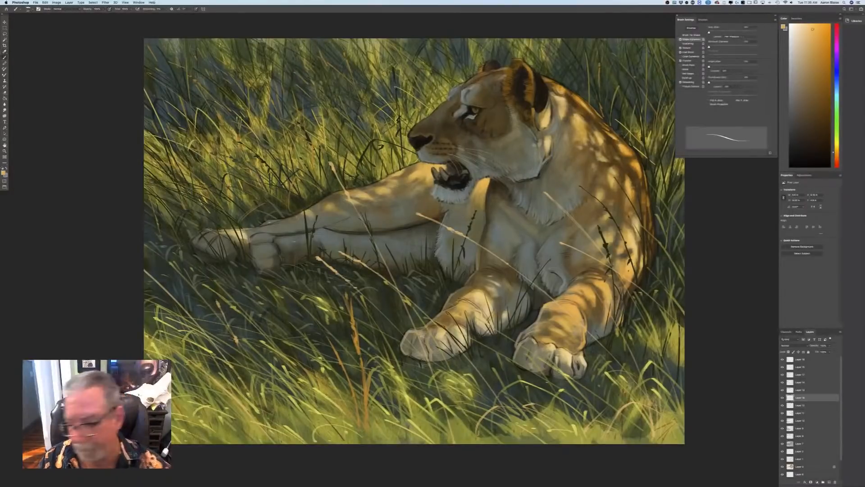
Select the topmost layer, lock its transparent pixels and paint light golden strokes along the tall orange seed head in the foreground grass
{"action": "left_click", "coordinate": [782, 360]}
{"action": "left_click", "coordinate": [783, 360]}
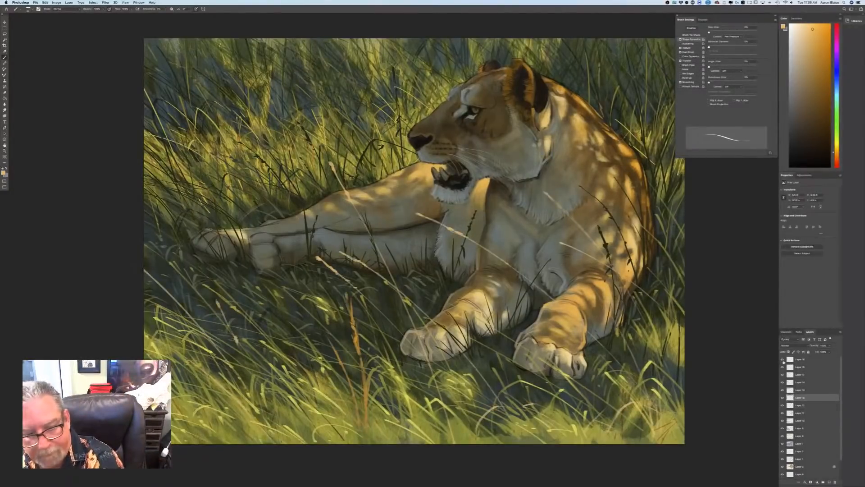
{"action": "left_click", "coordinate": [800, 360]}
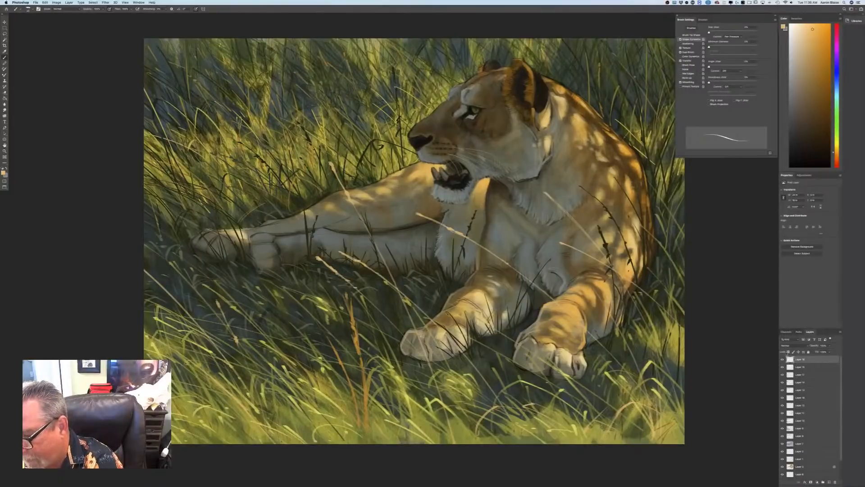
{"action": "key", "text": "]"}
{"action": "key", "text": "]"}
{"action": "key", "text": "]"}
{"action": "key", "text": "]"}
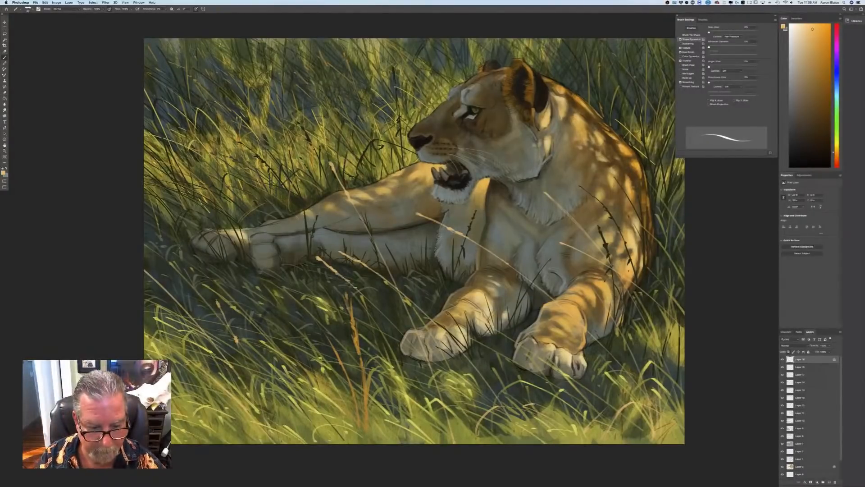
{"action": "left_click_drag", "start_coordinate": [351, 311], "coordinate": [363, 373]}
Set the brush colour to a deeper golden orange and paint it back up the tall seed head
{"action": "left_click", "coordinate": [4, 173]}
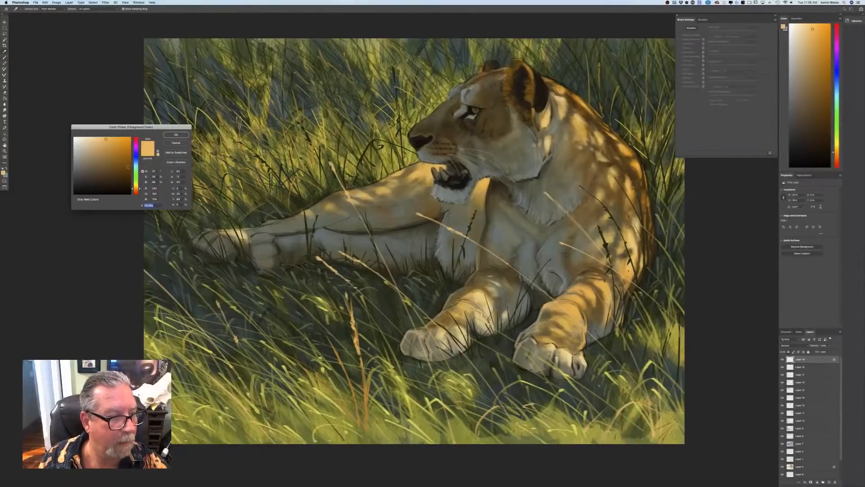
{"action": "left_click", "coordinate": [175, 134]}
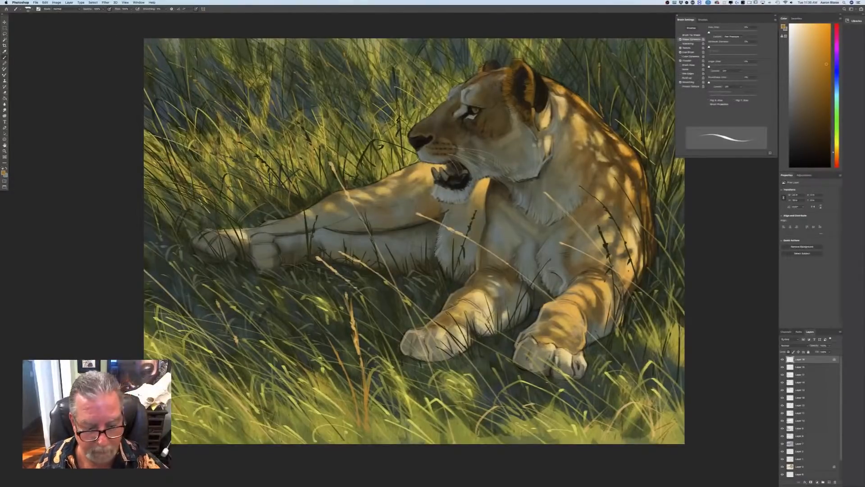
{"action": "left_click_drag", "start_coordinate": [360, 368], "coordinate": [354, 324]}
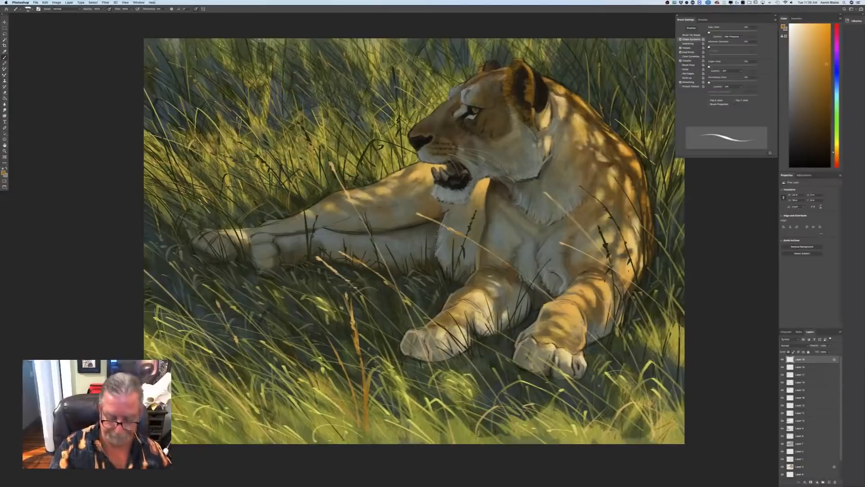
Try a near-white cream and a muted golden tan as brush colour, and undo the addition of a new top layer
{"action": "key", "text": "super+minus"}
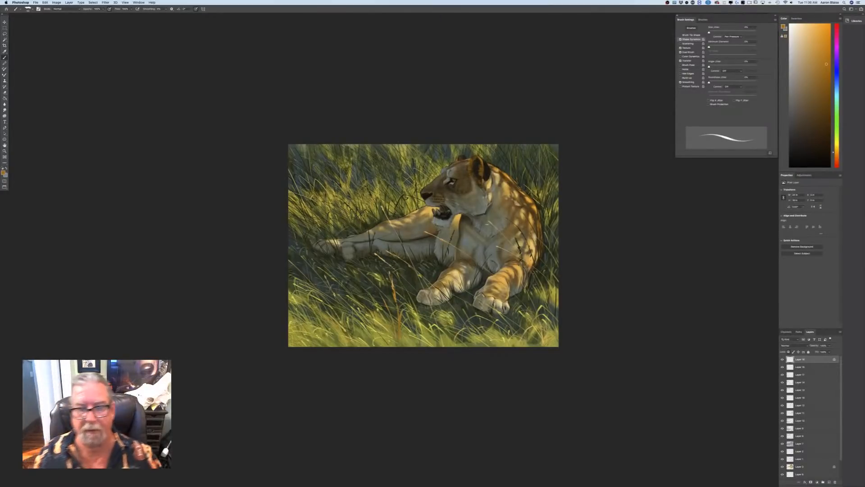
{"action": "left_click", "coordinate": [4, 173]}
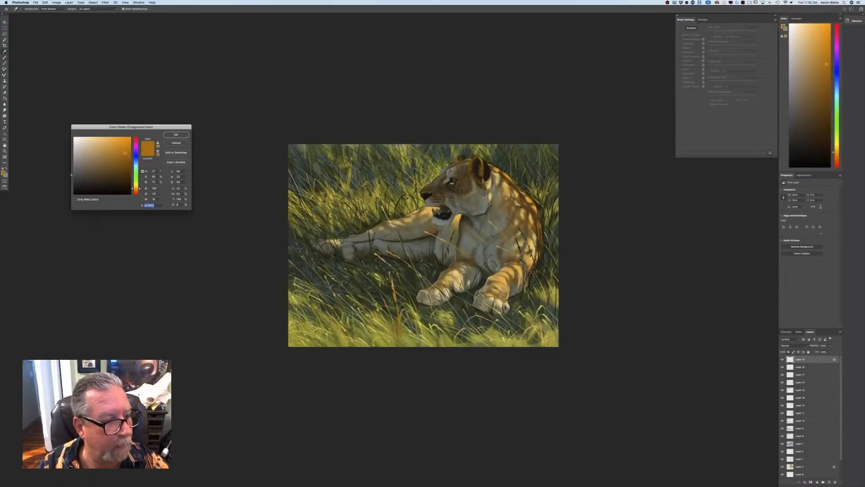
{"action": "left_click", "coordinate": [176, 135]}
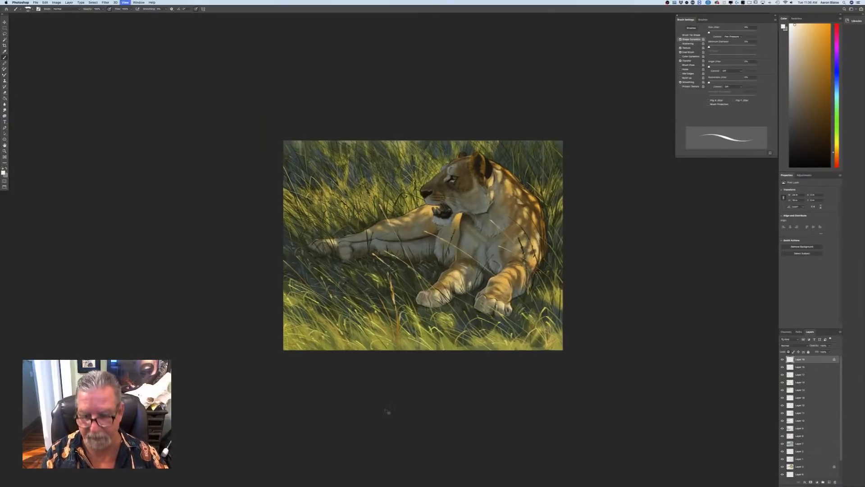
{"action": "key", "text": "super+equal"}
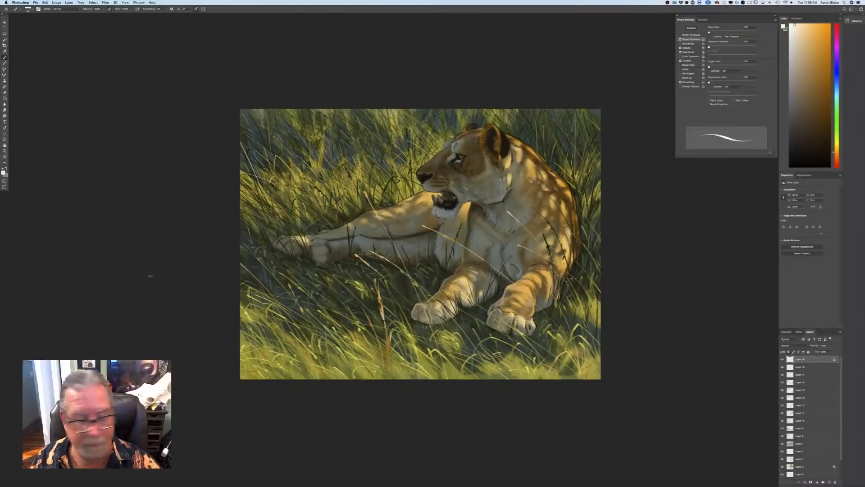
{"action": "left_click", "coordinate": [5, 173]}
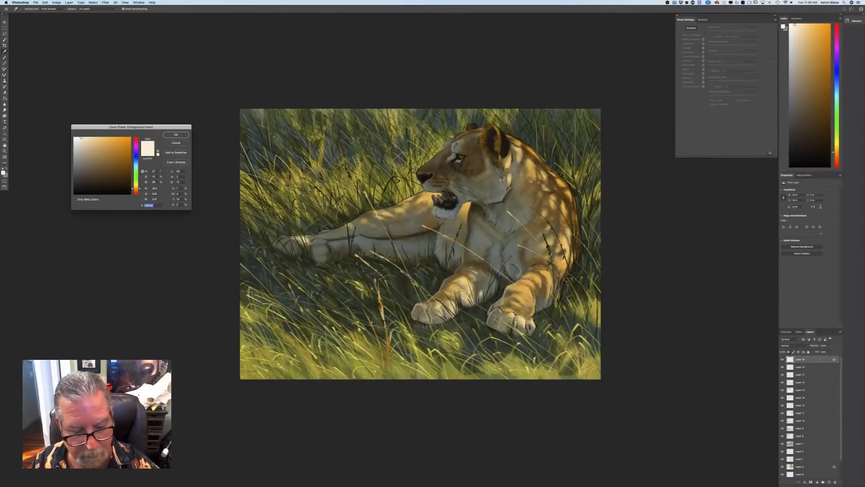
{"action": "left_click", "coordinate": [115, 154]}
{"action": "left_click", "coordinate": [176, 134]}
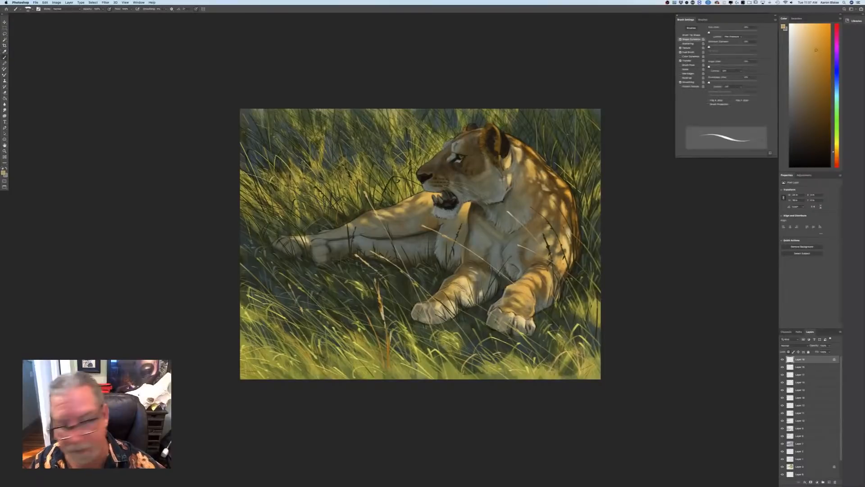
{"action": "left_click", "coordinate": [828, 481]}
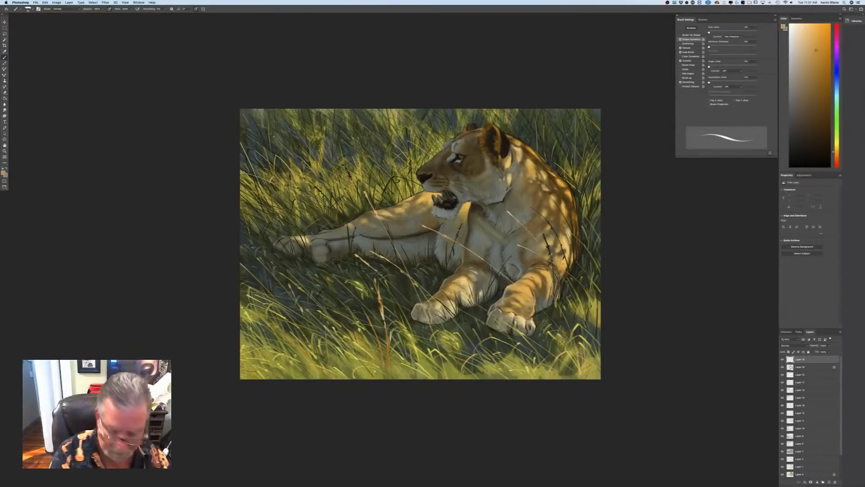
{"action": "key", "text": "super+z"}
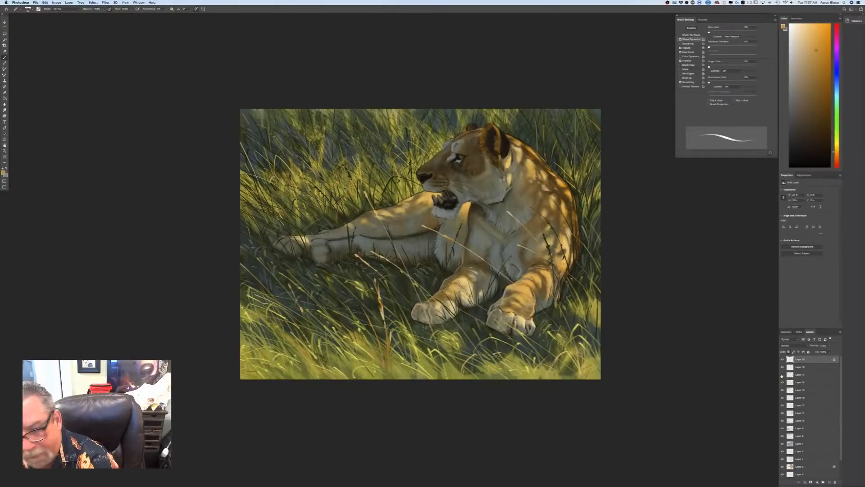
Toggle the visibility of the grass layers below the top two to check what each one contains
{"action": "left_click", "coordinate": [782, 374]}
{"action": "left_click", "coordinate": [782, 375]}
{"action": "left_click", "coordinate": [782, 383]}
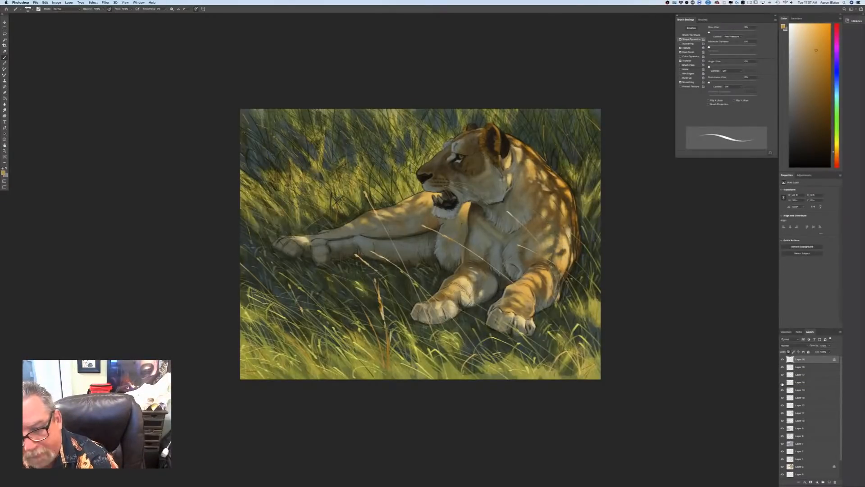
{"action": "left_click", "coordinate": [782, 383]}
{"action": "left_click", "coordinate": [798, 382]}
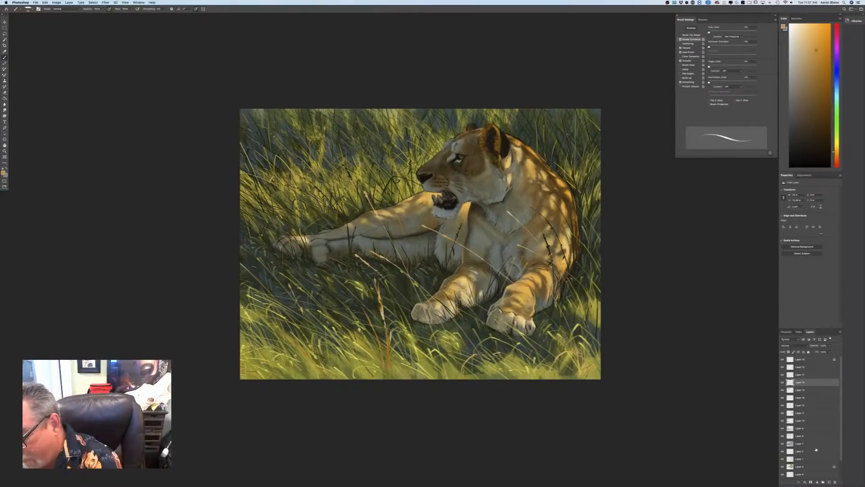
Add a new layer above the topmost layer and set its blend mode to Multiply
{"action": "left_click", "coordinate": [802, 360]}
{"action": "left_click", "coordinate": [828, 482]}
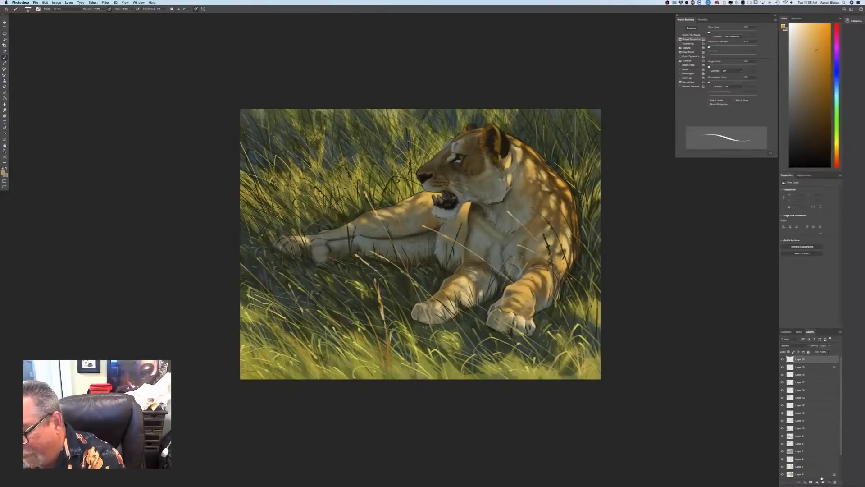
{"action": "left_click", "coordinate": [788, 345]}
{"action": "left_click", "coordinate": [793, 360]}
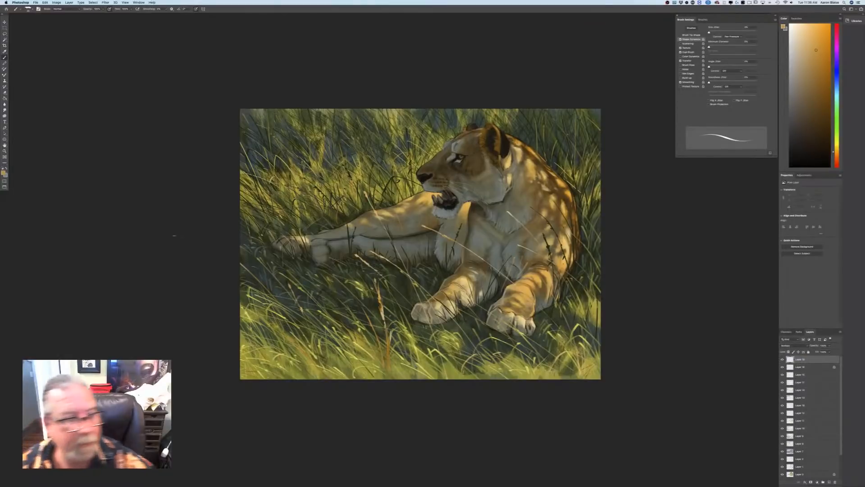
Set the brush colour to a light warm grey and turn off pen-pressure control of the brush size
{"action": "left_click", "coordinate": [3, 173]}
{"action": "left_click", "coordinate": [80, 154]}
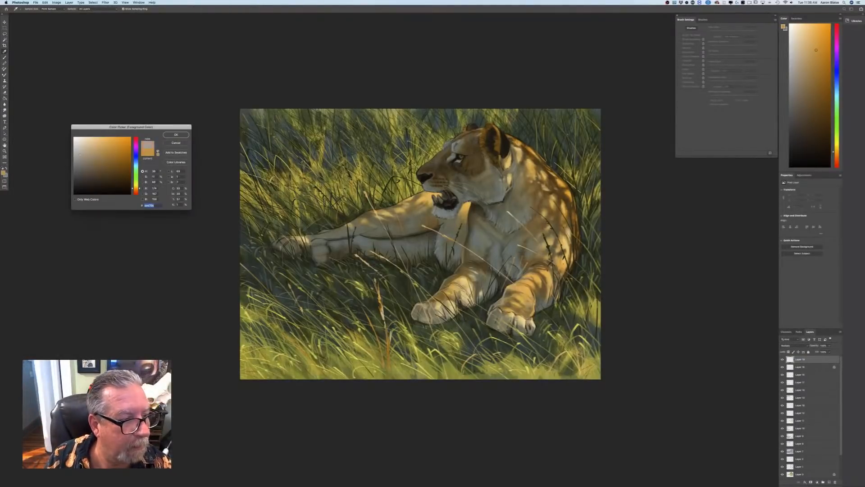
{"action": "left_click", "coordinate": [176, 134]}
{"action": "key", "text": "b"}
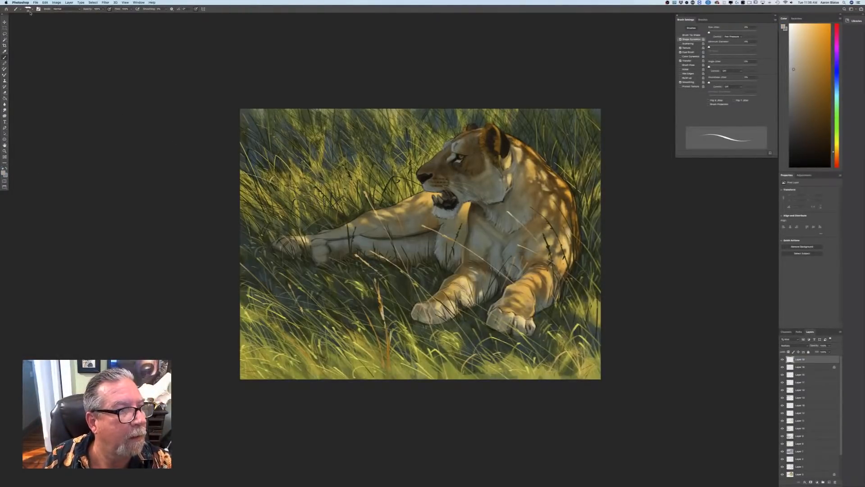
{"action": "left_click", "coordinate": [196, 9]}
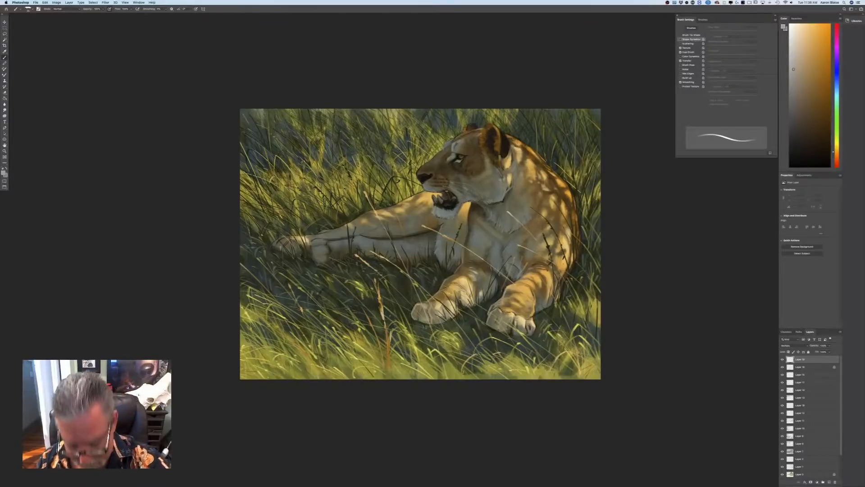
Enlarge the brush and glaze soft grey shadow over the lioness's forehead, muzzle, cheek and chin
{"action": "key", "text": "bracketright"}
{"action": "key", "text": "bracketright"}
{"action": "key", "text": "bracketright"}
{"action": "key", "text": "bracketright"}
{"action": "key", "text": "bracketright"}
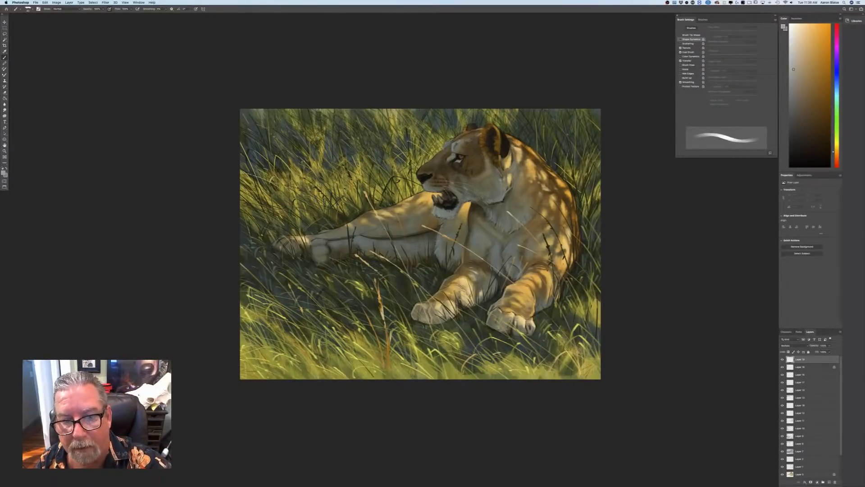
{"action": "mouse_move", "coordinate": [467, 137]}
{"action": "left_mouse_down"}
{"action": "mouse_move", "coordinate": [419, 175]}
{"action": "mouse_move", "coordinate": [446, 174]}
{"action": "mouse_move", "coordinate": [438, 181]}
{"action": "left_mouse_up"}
{"action": "mouse_move", "coordinate": [456, 153]}
{"action": "left_mouse_down"}
{"action": "mouse_move", "coordinate": [450, 160]}
{"action": "mouse_move", "coordinate": [457, 151]}
{"action": "mouse_move", "coordinate": [468, 175]}
{"action": "mouse_move", "coordinate": [492, 192]}
{"action": "left_mouse_up"}
{"action": "left_click_drag", "start_coordinate": [486, 154], "coordinate": [473, 182]}
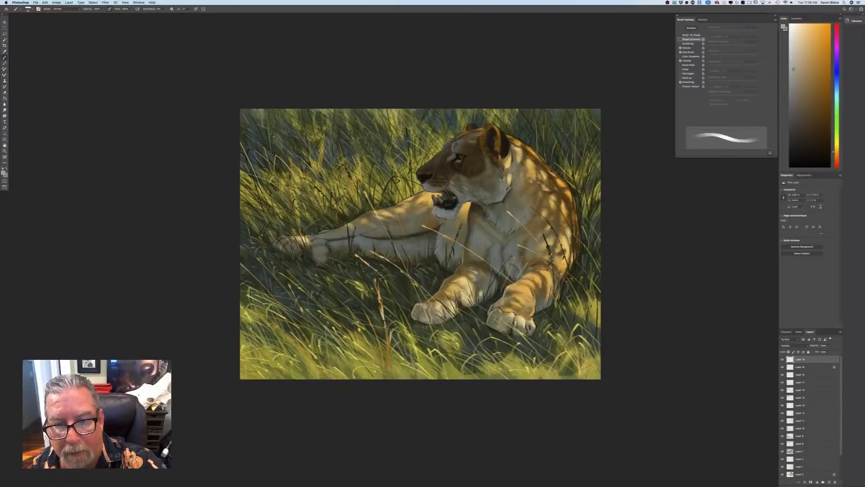
{"action": "mouse_move", "coordinate": [477, 135]}
{"action": "left_mouse_down"}
{"action": "mouse_move", "coordinate": [468, 143]}
{"action": "mouse_move", "coordinate": [468, 136]}
{"action": "left_mouse_up"}
{"action": "mouse_move", "coordinate": [460, 167]}
{"action": "left_mouse_down"}
{"action": "mouse_move", "coordinate": [451, 184]}
{"action": "mouse_move", "coordinate": [460, 194]}
{"action": "mouse_move", "coordinate": [425, 186]}
{"action": "mouse_move", "coordinate": [448, 212]}
{"action": "left_mouse_up"}
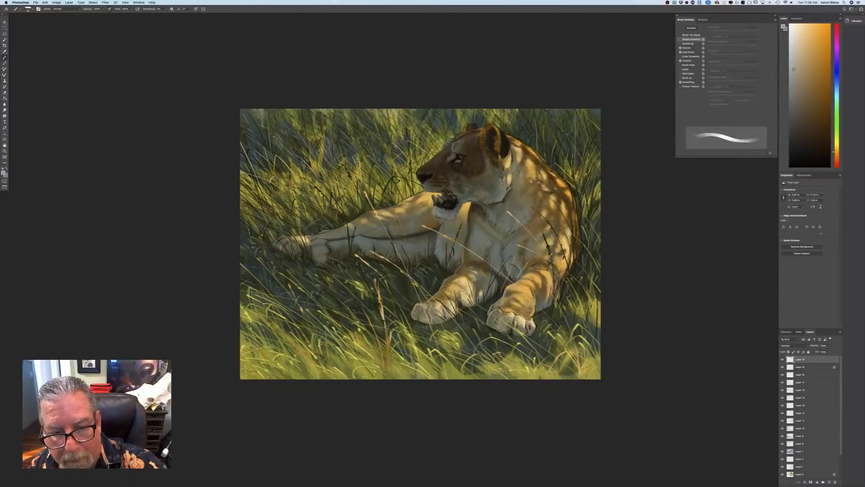
Continue the grey shadow glaze over the jaw, nearer ear, neck and upper chest
{"action": "left_click_drag", "start_coordinate": [479, 191], "coordinate": [482, 196]}
{"action": "left_click_drag", "start_coordinate": [487, 196], "coordinate": [482, 201]}
{"action": "left_click_drag", "start_coordinate": [496, 142], "coordinate": [503, 163]}
{"action": "left_click_drag", "start_coordinate": [516, 161], "coordinate": [513, 187]}
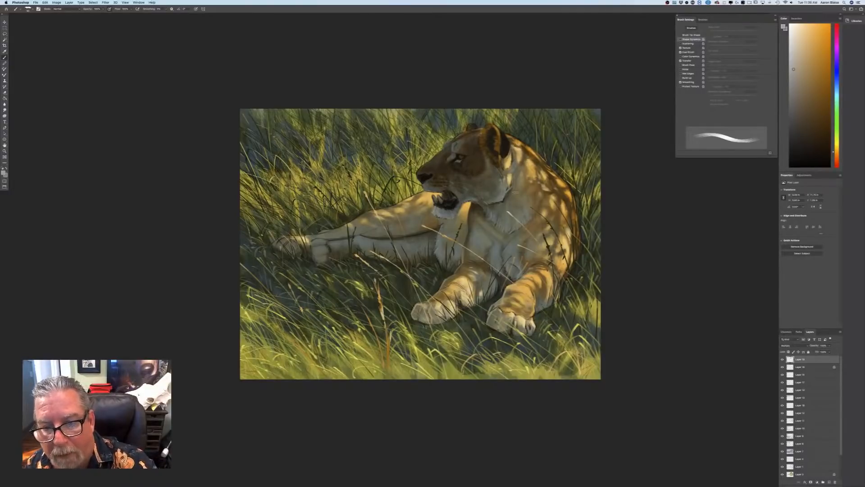
{"action": "left_click_drag", "start_coordinate": [520, 219], "coordinate": [514, 231]}
{"action": "mouse_move", "coordinate": [512, 201]}
{"action": "left_mouse_down"}
{"action": "mouse_move", "coordinate": [501, 225]}
{"action": "mouse_move", "coordinate": [492, 218]}
{"action": "left_mouse_up"}
{"action": "mouse_move", "coordinate": [502, 193]}
{"action": "left_mouse_down"}
{"action": "mouse_move", "coordinate": [486, 232]}
{"action": "mouse_move", "coordinate": [497, 249]}
{"action": "mouse_move", "coordinate": [473, 239]}
{"action": "mouse_move", "coordinate": [486, 265]}
{"action": "mouse_move", "coordinate": [478, 272]}
{"action": "mouse_move", "coordinate": [471, 243]}
{"action": "mouse_move", "coordinate": [468, 256]}
{"action": "left_mouse_up"}
Move the Multiply shadow layer below the grass layers and check the layer beneath it by toggling its visibility
{"action": "left_click_drag", "start_coordinate": [798, 359], "coordinate": [801, 394]}
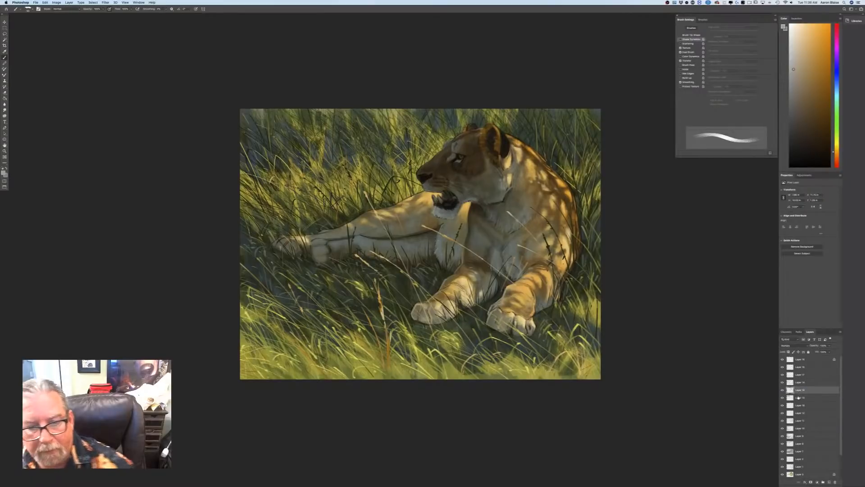
{"action": "left_click", "coordinate": [782, 398]}
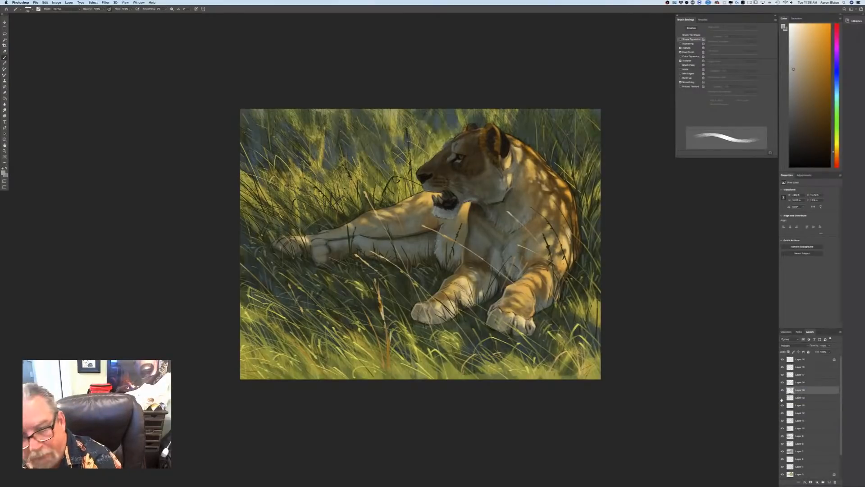
{"action": "left_click", "coordinate": [782, 398]}
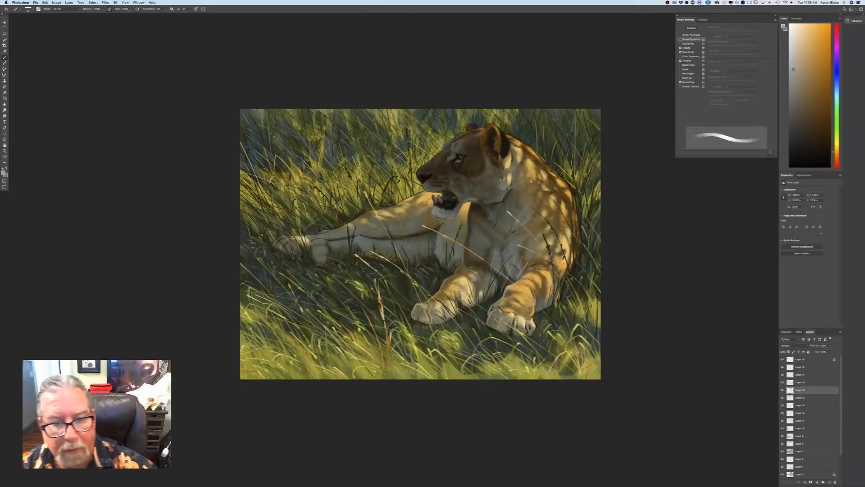
Glaze grey shadow over the pale chest fur, the belly beside it and the area between the front legs
{"action": "mouse_move", "coordinate": [450, 227]}
{"action": "left_mouse_down"}
{"action": "mouse_move", "coordinate": [462, 242]}
{"action": "mouse_move", "coordinate": [456, 255]}
{"action": "mouse_move", "coordinate": [443, 230]}
{"action": "mouse_move", "coordinate": [437, 248]}
{"action": "mouse_move", "coordinate": [451, 266]}
{"action": "left_mouse_up"}
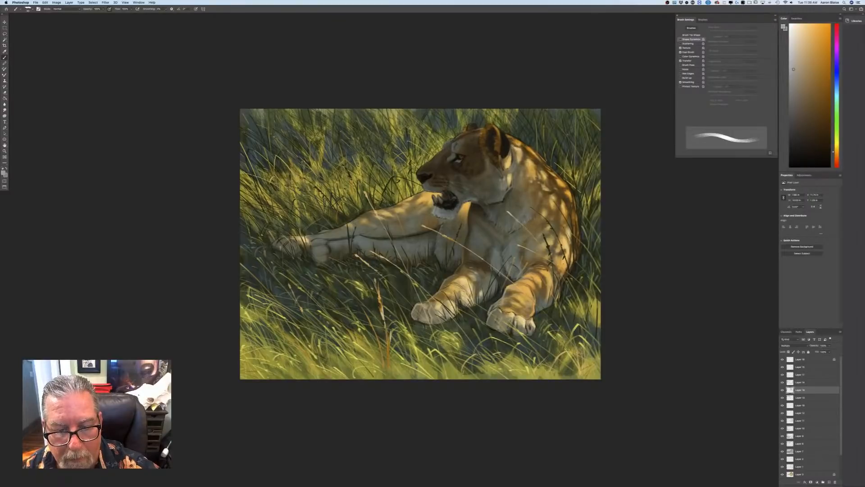
{"action": "mouse_move", "coordinate": [438, 218]}
{"action": "left_mouse_down"}
{"action": "mouse_move", "coordinate": [420, 228]}
{"action": "mouse_move", "coordinate": [413, 209]}
{"action": "mouse_move", "coordinate": [398, 232]}
{"action": "mouse_move", "coordinate": [360, 232]}
{"action": "mouse_move", "coordinate": [373, 253]}
{"action": "mouse_move", "coordinate": [411, 246]}
{"action": "mouse_move", "coordinate": [428, 263]}
{"action": "left_mouse_up"}
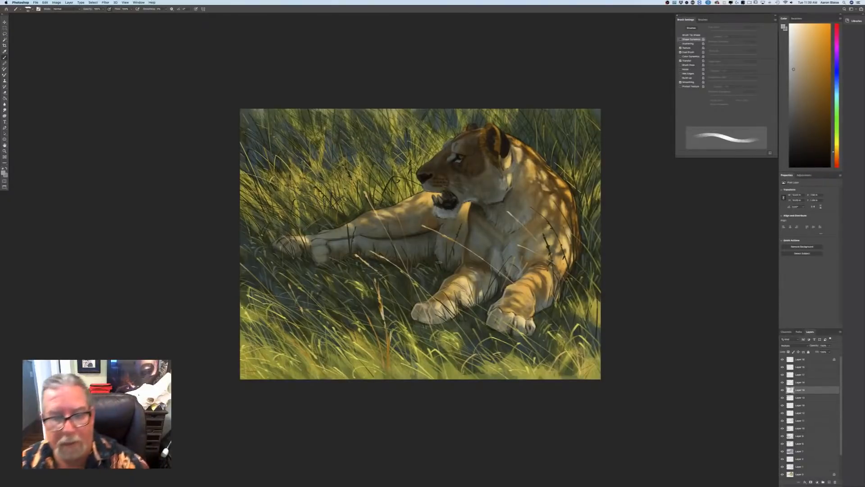
{"action": "mouse_move", "coordinate": [493, 274]}
{"action": "left_mouse_down"}
{"action": "mouse_move", "coordinate": [493, 293]}
{"action": "mouse_move", "coordinate": [485, 288]}
{"action": "mouse_move", "coordinate": [501, 291]}
{"action": "left_mouse_up"}
{"action": "mouse_move", "coordinate": [497, 259]}
{"action": "left_mouse_down"}
{"action": "mouse_move", "coordinate": [495, 277]}
{"action": "mouse_move", "coordinate": [521, 280]}
{"action": "left_mouse_up"}
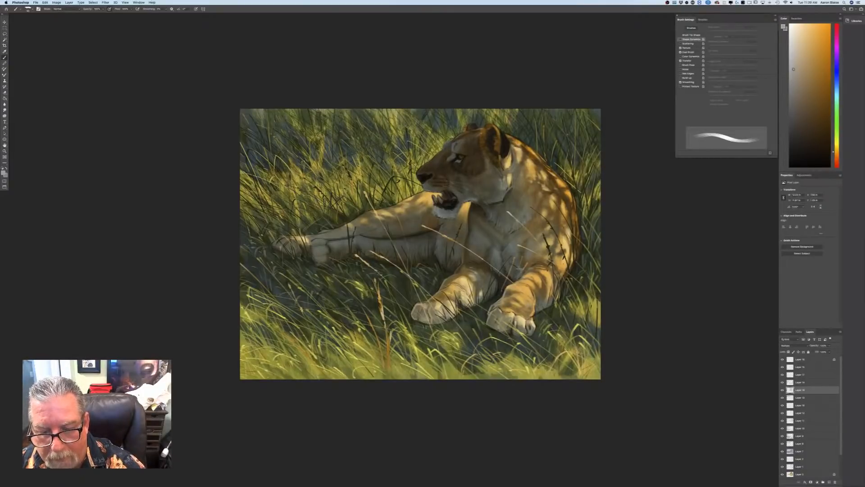
Deepen the shadow across the lioness's chest and shoulder, and darken the outstretched hind paws
{"action": "left_click_drag", "start_coordinate": [521, 246], "coordinate": [523, 262]}
{"action": "left_click_drag", "start_coordinate": [527, 250], "coordinate": [535, 259]}
{"action": "left_click_drag", "start_coordinate": [533, 227], "coordinate": [532, 247]}
{"action": "left_click_drag", "start_coordinate": [526, 220], "coordinate": [518, 245]}
{"action": "mouse_move", "coordinate": [514, 220]}
{"action": "left_mouse_down"}
{"action": "mouse_move", "coordinate": [512, 258]}
{"action": "mouse_move", "coordinate": [496, 258]}
{"action": "left_mouse_up"}
{"action": "left_click_drag", "start_coordinate": [491, 230], "coordinate": [490, 235]}
{"action": "mouse_move", "coordinate": [523, 205]}
{"action": "left_mouse_down"}
{"action": "mouse_move", "coordinate": [518, 217]}
{"action": "mouse_move", "coordinate": [535, 223]}
{"action": "mouse_move", "coordinate": [533, 214]}
{"action": "left_mouse_up"}
{"action": "left_click_drag", "start_coordinate": [533, 188], "coordinate": [525, 206]}
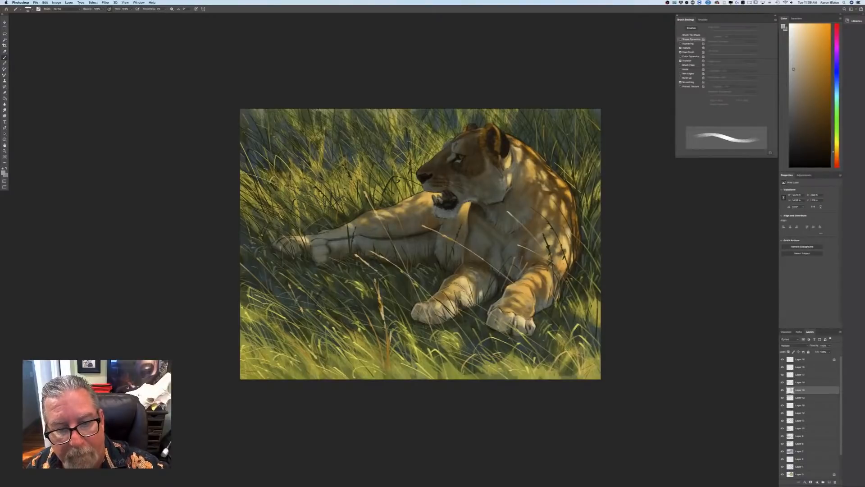
{"action": "mouse_move", "coordinate": [332, 243]}
{"action": "left_mouse_down"}
{"action": "mouse_move", "coordinate": [314, 261]}
{"action": "mouse_move", "coordinate": [318, 253]}
{"action": "mouse_move", "coordinate": [298, 255]}
{"action": "mouse_move", "coordinate": [286, 239]}
{"action": "mouse_move", "coordinate": [269, 250]}
{"action": "left_mouse_up"}
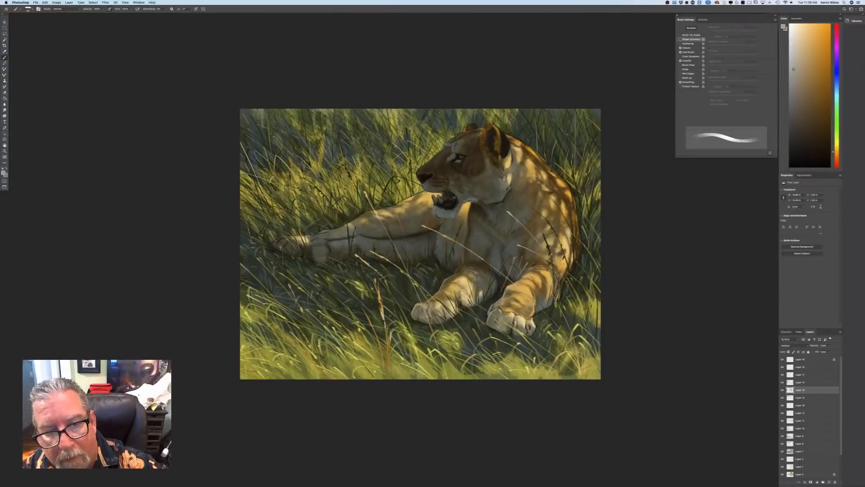
Add another new layer directly above the shadow layer and set its blend mode to Multiply
{"action": "left_click", "coordinate": [829, 480]}
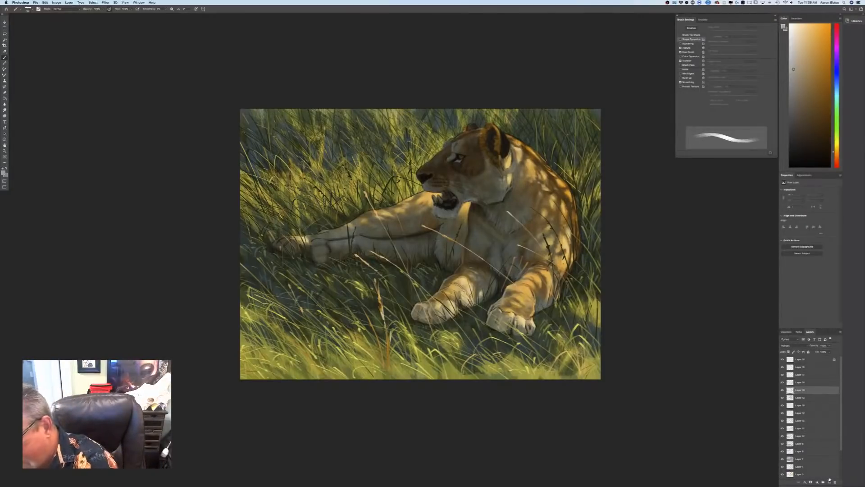
{"action": "left_click", "coordinate": [782, 346]}
{"action": "left_click", "coordinate": [779, 360]}
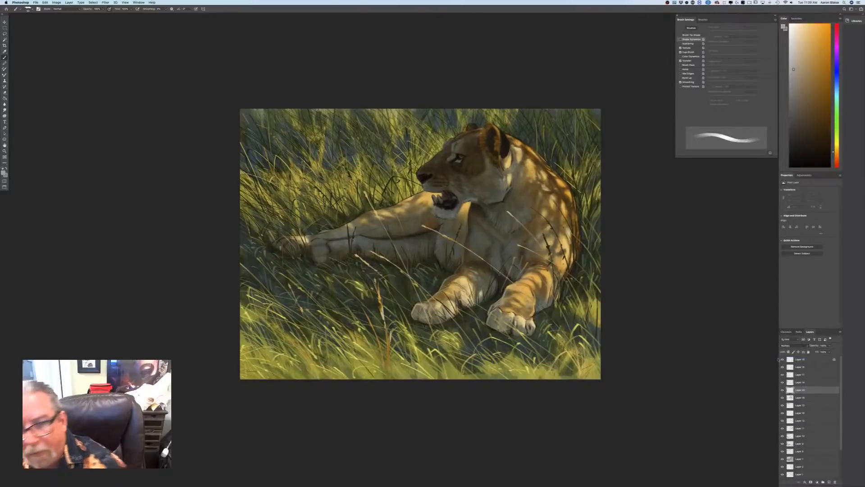
Try deepening the shadow over the lioness's back, shoulder and face on the new Multiply layer
{"action": "key", "text": "super+plus"}
{"action": "left_click_drag", "start_coordinate": [558, 180], "coordinate": [522, 257]}
{"action": "mouse_move", "coordinate": [413, 189]}
{"action": "left_mouse_down"}
{"action": "mouse_move", "coordinate": [456, 152]}
{"action": "mouse_move", "coordinate": [427, 171]}
{"action": "mouse_move", "coordinate": [425, 185]}
{"action": "mouse_move", "coordinate": [444, 171]}
{"action": "mouse_move", "coordinate": [440, 184]}
{"action": "mouse_move", "coordinate": [419, 189]}
{"action": "mouse_move", "coordinate": [427, 176]}
{"action": "mouse_move", "coordinate": [417, 182]}
{"action": "mouse_move", "coordinate": [420, 174]}
{"action": "mouse_move", "coordinate": [398, 196]}
{"action": "mouse_move", "coordinate": [410, 184]}
{"action": "mouse_move", "coordinate": [401, 197]}
{"action": "mouse_move", "coordinate": [413, 190]}
{"action": "mouse_move", "coordinate": [403, 224]}
{"action": "mouse_move", "coordinate": [420, 205]}
{"action": "mouse_move", "coordinate": [409, 230]}
{"action": "mouse_move", "coordinate": [397, 209]}
{"action": "mouse_move", "coordinate": [382, 212]}
{"action": "mouse_move", "coordinate": [389, 201]}
{"action": "mouse_move", "coordinate": [378, 217]}
{"action": "mouse_move", "coordinate": [395, 208]}
{"action": "mouse_move", "coordinate": [410, 218]}
{"action": "mouse_move", "coordinate": [402, 233]}
{"action": "mouse_move", "coordinate": [403, 221]}
{"action": "mouse_move", "coordinate": [389, 221]}
{"action": "mouse_move", "coordinate": [415, 220]}
{"action": "mouse_move", "coordinate": [410, 235]}
{"action": "mouse_move", "coordinate": [430, 211]}
{"action": "mouse_move", "coordinate": [436, 223]}
{"action": "mouse_move", "coordinate": [457, 208]}
{"action": "mouse_move", "coordinate": [456, 236]}
{"action": "mouse_move", "coordinate": [477, 190]}
{"action": "mouse_move", "coordinate": [507, 220]}
{"action": "mouse_move", "coordinate": [493, 233]}
{"action": "mouse_move", "coordinate": [481, 211]}
{"action": "mouse_move", "coordinate": [452, 226]}
{"action": "left_mouse_up"}
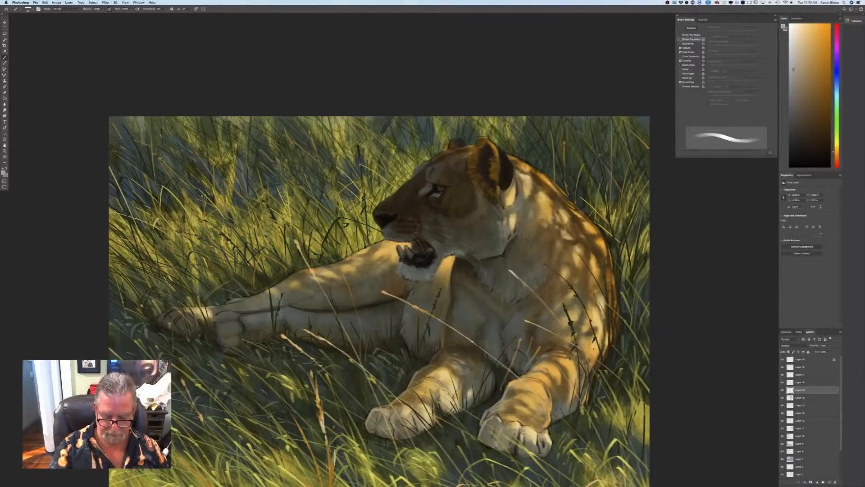
{"action": "key", "text": "super+minus"}
{"action": "key", "text": "super+minus"}
{"action": "key", "text": "super+plus"}
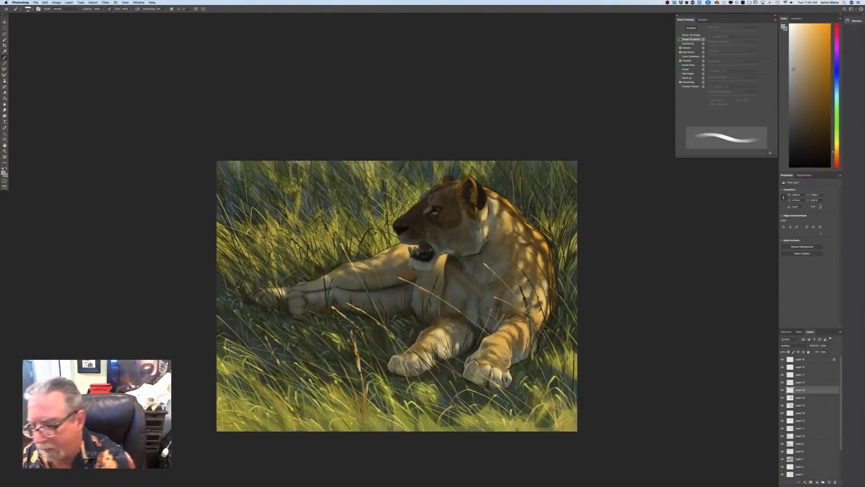
Delete the newly added Multiply layer
{"action": "left_click_drag", "start_coordinate": [801, 390], "coordinate": [836, 481]}
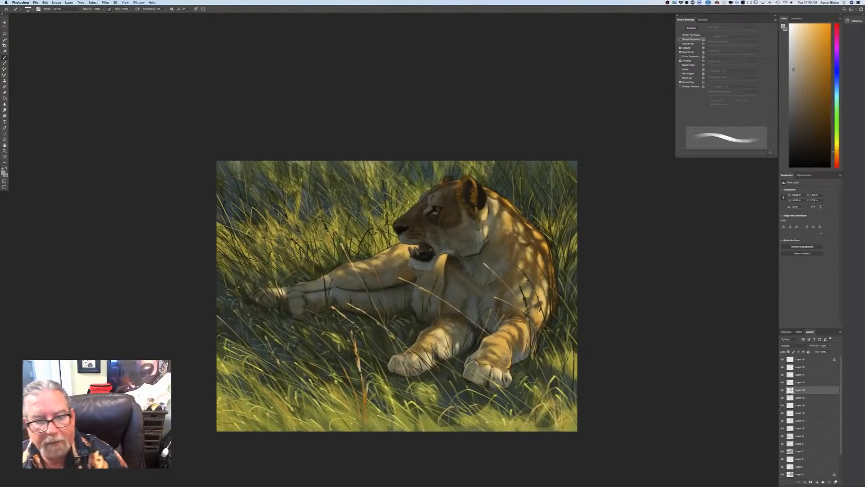
{"action": "key", "text": "super+plus"}
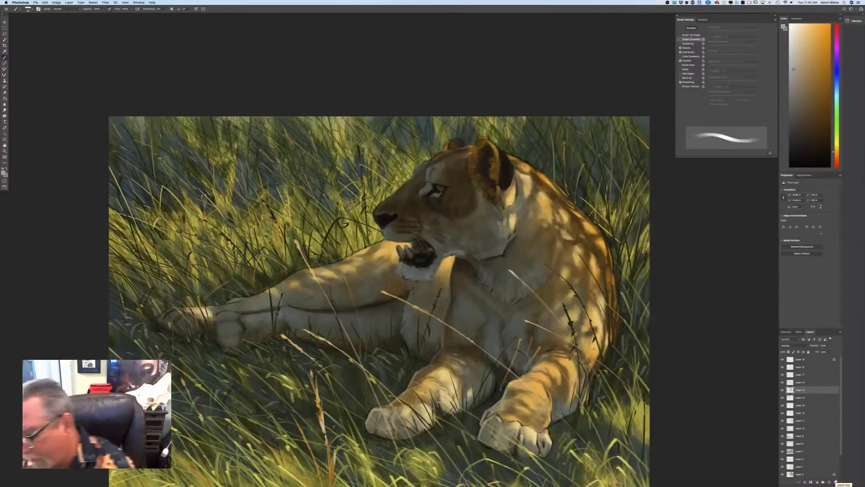
{"action": "key", "text": "super+minus"}
{"action": "key", "text": "super+minus"}
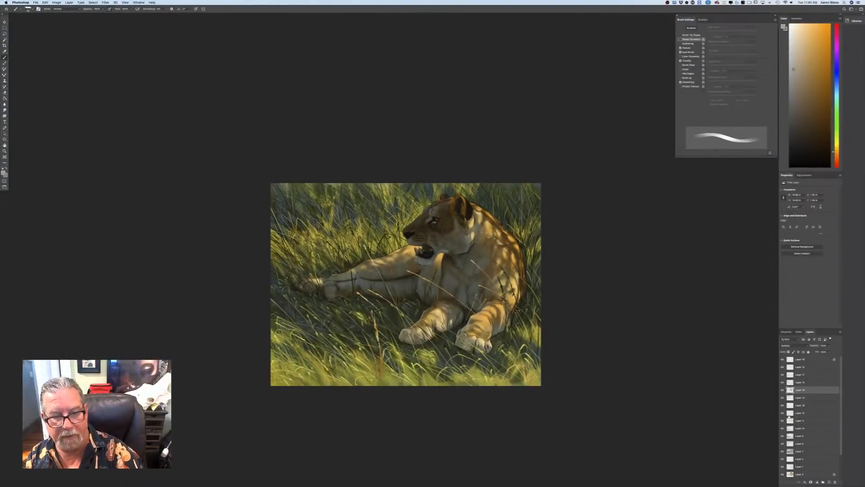
Duplicate the Background layer and group the copy together with all the layers above it
{"action": "scroll", "coordinate": [838, 434], "scroll_direction": "down", "scroll_amount": 3}
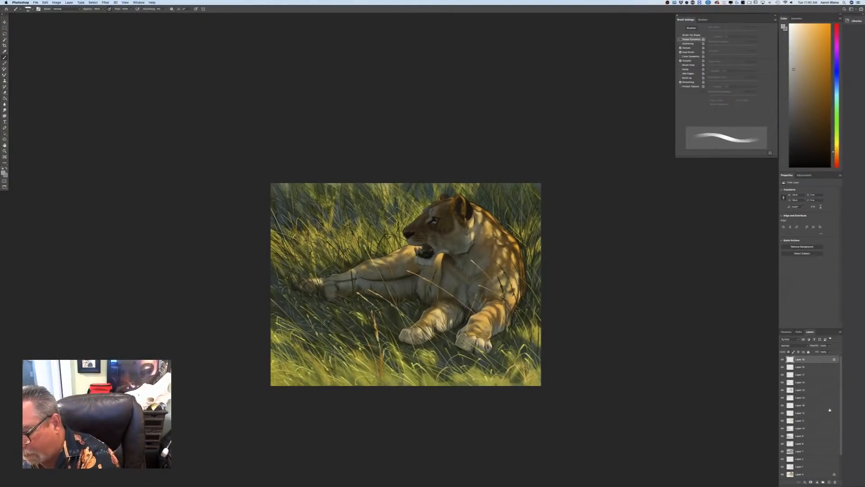
{"action": "left_click", "coordinate": [805, 475]}
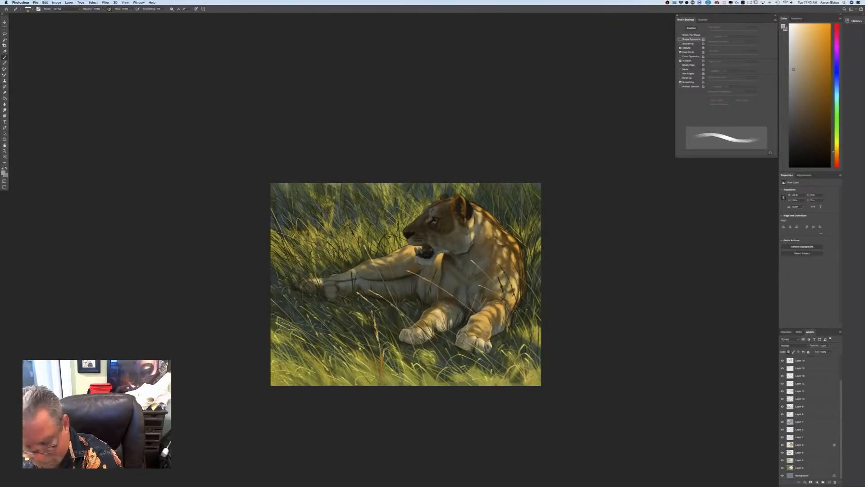
{"action": "left_click_drag", "start_coordinate": [825, 478], "coordinate": [828, 482]}
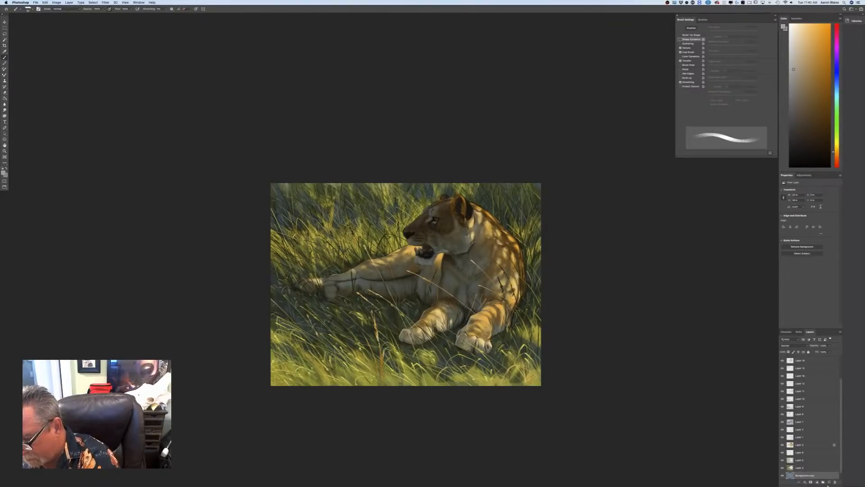
{"action": "scroll", "coordinate": [838, 405], "scroll_direction": "up", "scroll_amount": 3}
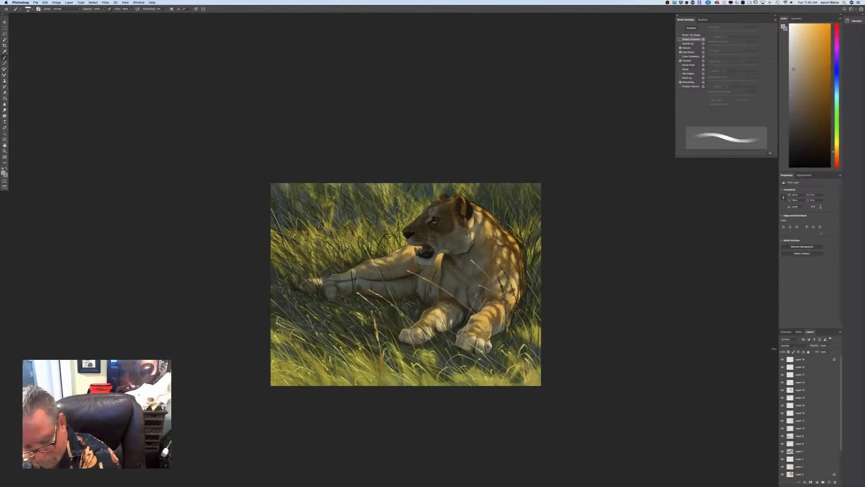
{"action": "left_click", "coordinate": [797, 360], "text": "shift"}
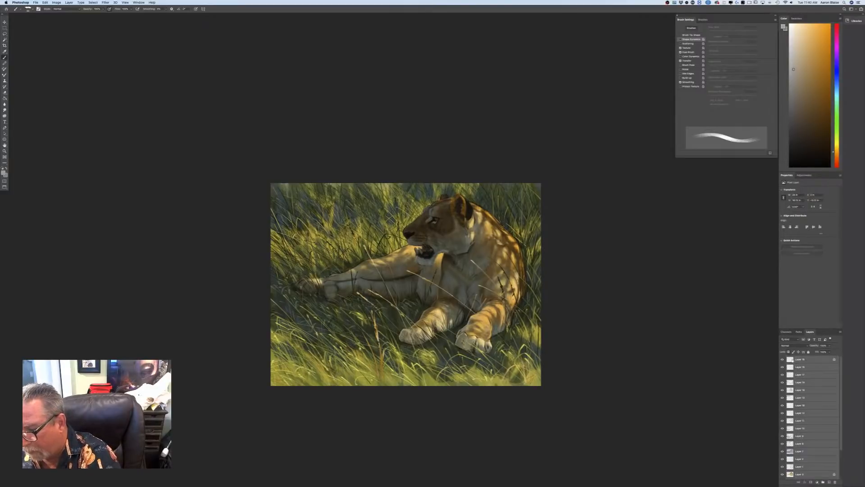
{"action": "left_click", "coordinate": [822, 482]}
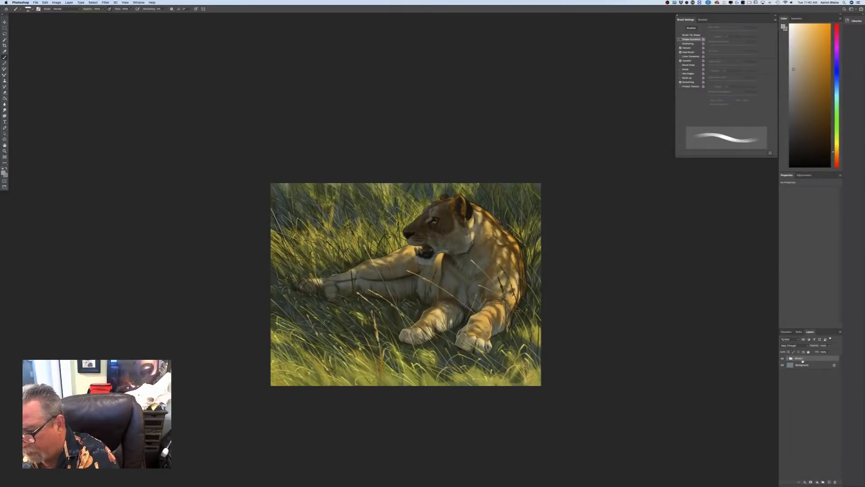
Merge a duplicate of the group into a single layer and make another copy of that merged layer
{"action": "left_click_drag", "start_coordinate": [800, 359], "coordinate": [829, 481]}
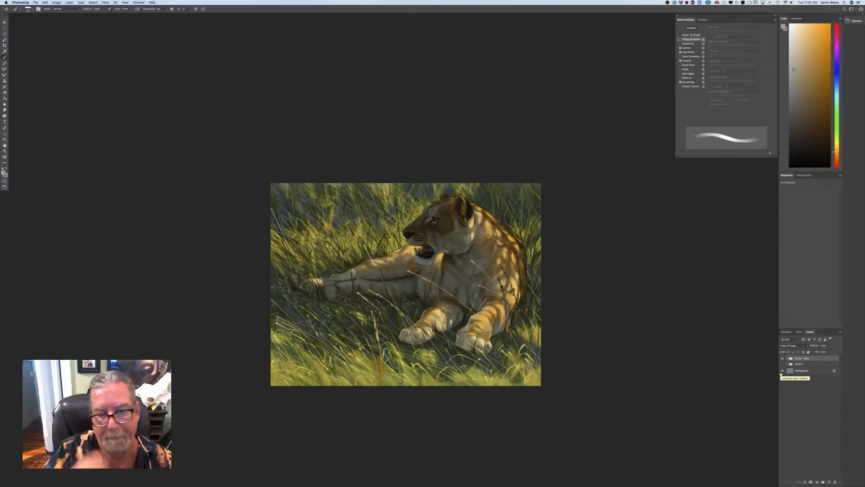
{"action": "left_click", "coordinate": [69, 2]}
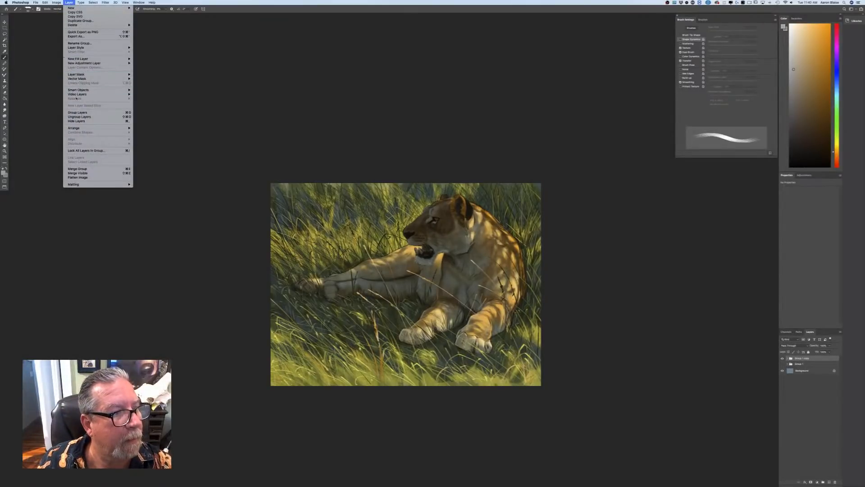
{"action": "left_click", "coordinate": [78, 168]}
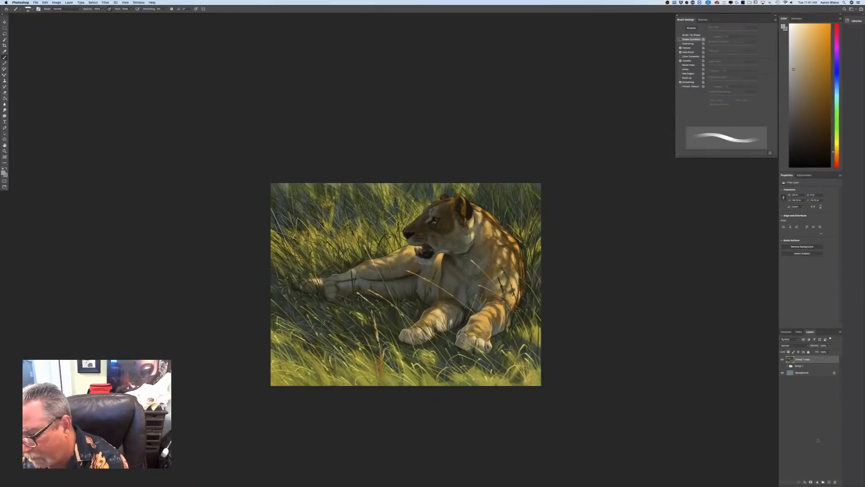
{"action": "left_click_drag", "start_coordinate": [805, 360], "coordinate": [829, 481]}
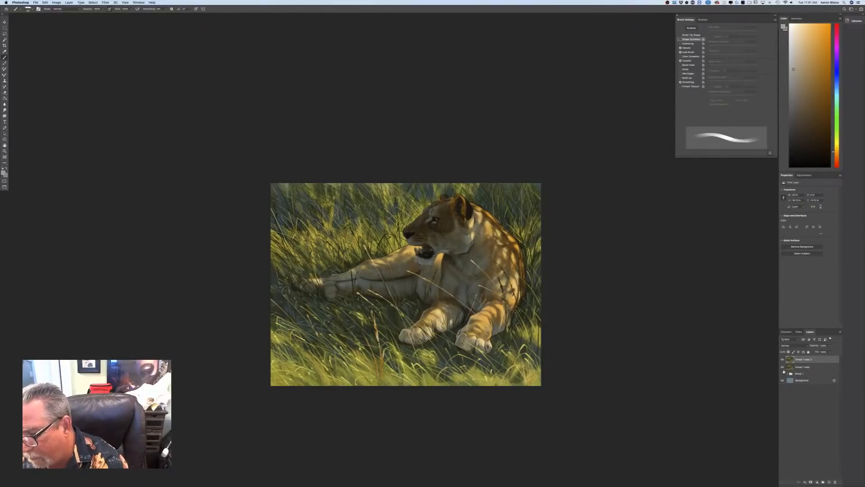
Change the foreground colour to a light, pale yellow
{"action": "left_click", "coordinate": [4, 172]}
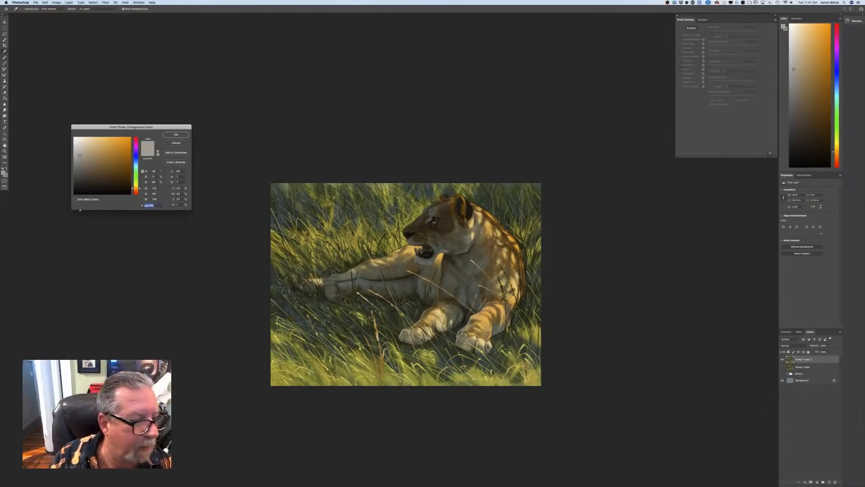
{"action": "left_click_drag", "start_coordinate": [136, 187], "coordinate": [136, 184]}
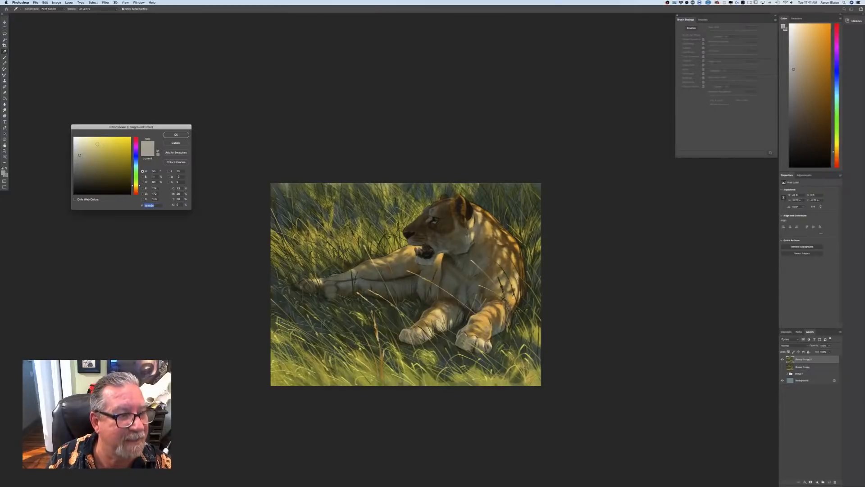
{"action": "left_click_drag", "start_coordinate": [138, 186], "coordinate": [136, 186]}
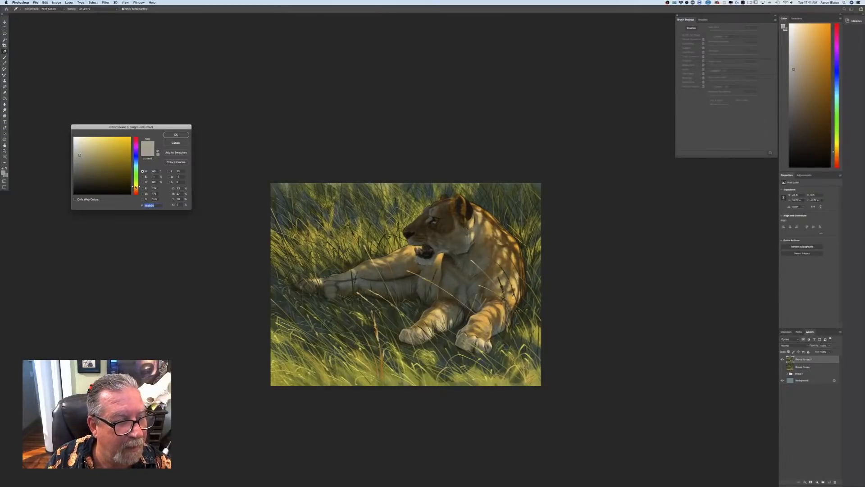
{"action": "left_click", "coordinate": [97, 140]}
{"action": "key", "text": "Return"}
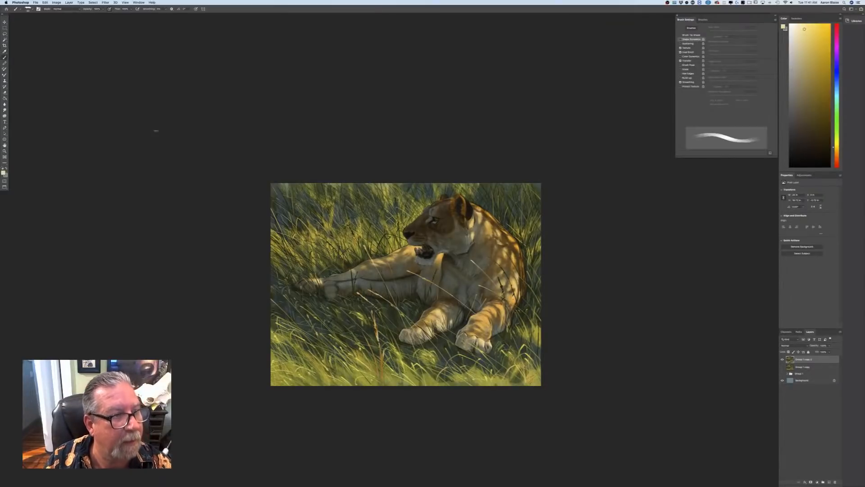
Set the brush's blending mode to Color Dodge and lower its opacity
{"action": "right_click", "coordinate": [41, 19]}
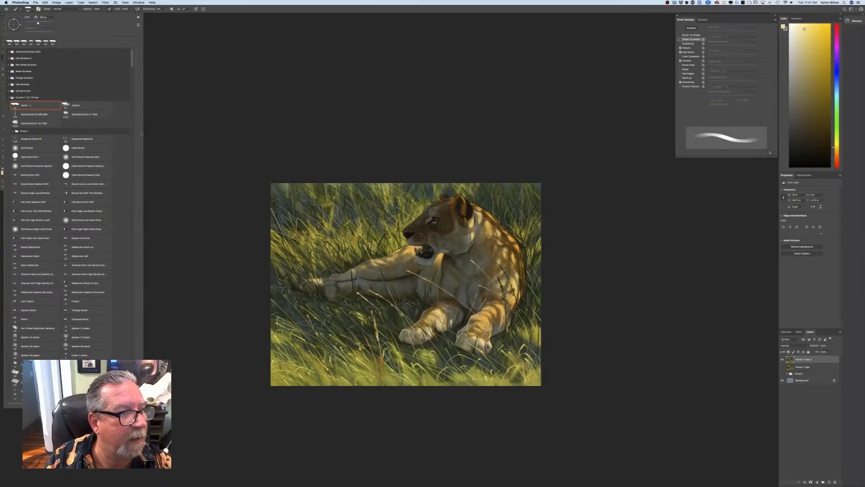
{"action": "key", "text": "Return"}
{"action": "left_click", "coordinate": [56, 10]}
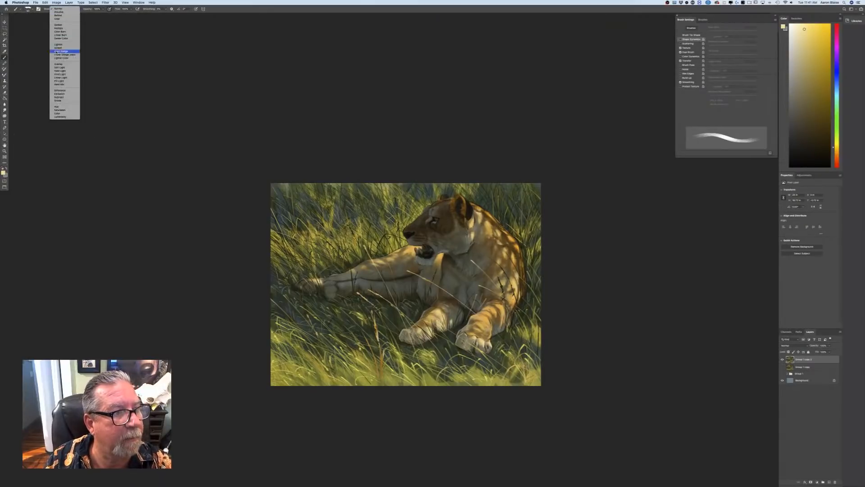
{"action": "left_click", "coordinate": [56, 52]}
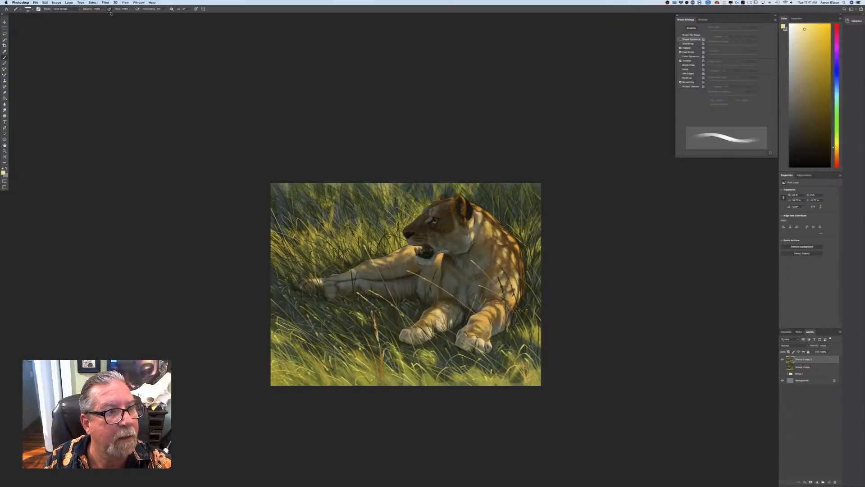
{"action": "left_click", "coordinate": [131, 9]}
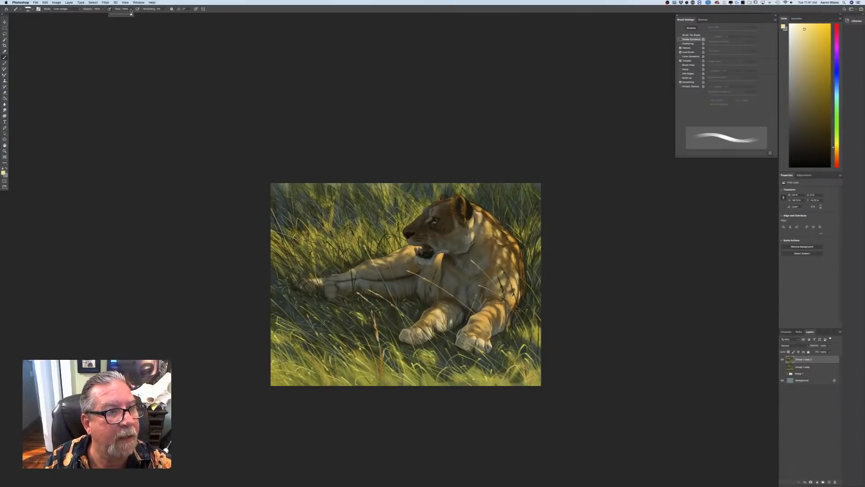
{"action": "left_click", "coordinate": [103, 9]}
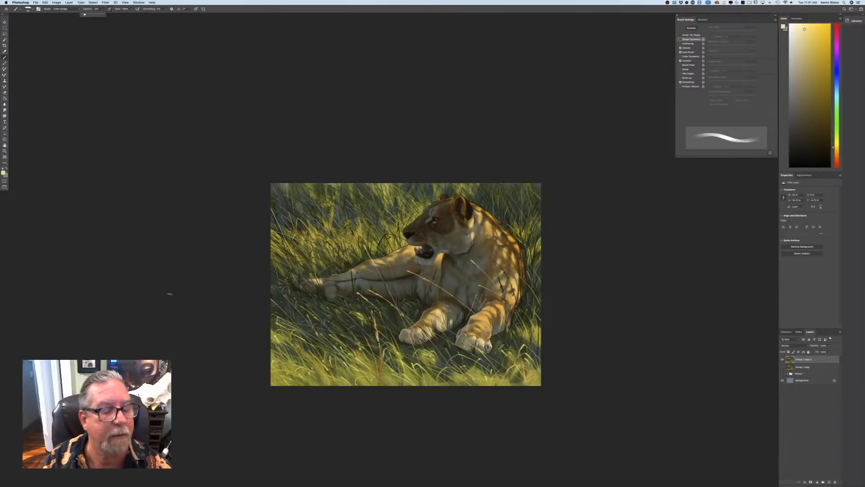
{"action": "left_click", "coordinate": [170, 294]}
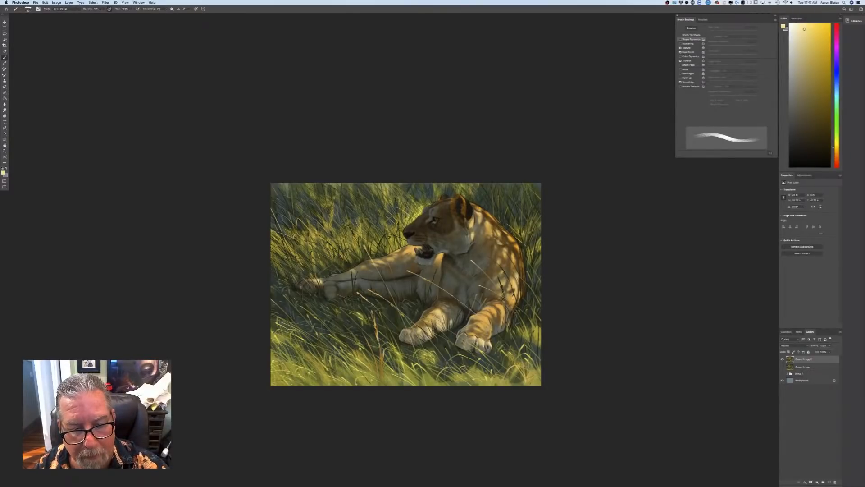
Raise the brush opacity and paint a warm glow into the grass in front of the lioness's face
{"action": "left_click", "coordinate": [103, 9]}
{"action": "left_click_drag", "start_coordinate": [102, 15], "coordinate": [106, 16]}
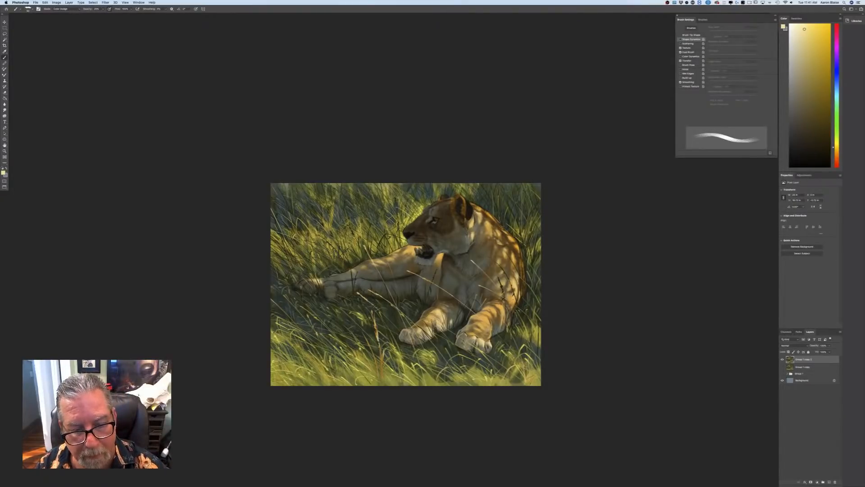
{"action": "mouse_move", "coordinate": [401, 238]}
{"action": "left_mouse_down"}
{"action": "mouse_move", "coordinate": [392, 237]}
{"action": "mouse_move", "coordinate": [408, 223]}
{"action": "mouse_move", "coordinate": [402, 229]}
{"action": "mouse_move", "coordinate": [399, 215]}
{"action": "mouse_move", "coordinate": [436, 188]}
{"action": "mouse_move", "coordinate": [423, 209]}
{"action": "mouse_move", "coordinate": [419, 200]}
{"action": "left_mouse_up"}
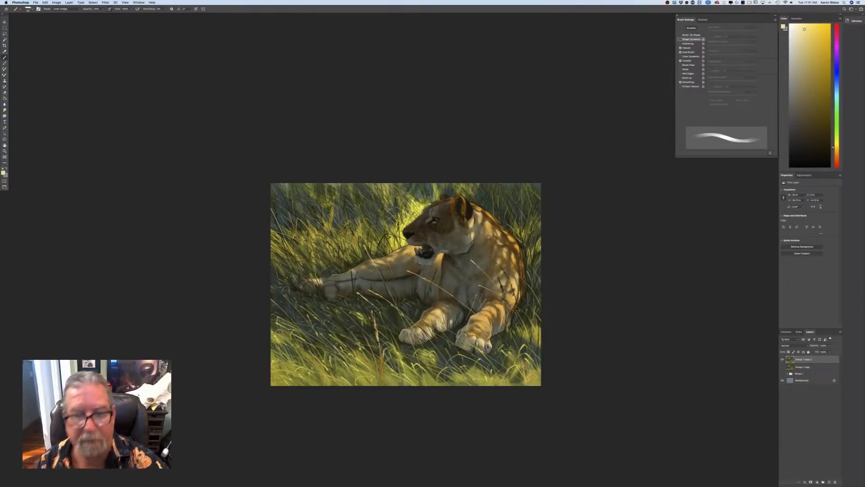
Brighten the sunlit patches along the lioness's back and shoulder with Color Dodge strokes
{"action": "key", "text": "super+plus"}
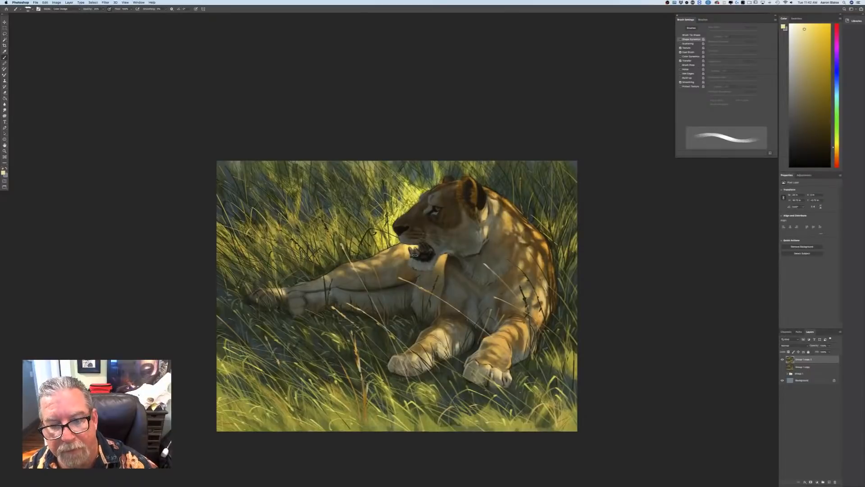
{"action": "mouse_move", "coordinate": [495, 195]}
{"action": "left_mouse_down"}
{"action": "mouse_move", "coordinate": [495, 210]}
{"action": "mouse_move", "coordinate": [513, 211]}
{"action": "mouse_move", "coordinate": [551, 252]}
{"action": "mouse_move", "coordinate": [520, 241]}
{"action": "mouse_move", "coordinate": [522, 229]}
{"action": "mouse_move", "coordinate": [542, 269]}
{"action": "mouse_move", "coordinate": [531, 258]}
{"action": "left_mouse_up"}
{"action": "mouse_move", "coordinate": [545, 292]}
{"action": "left_mouse_down"}
{"action": "mouse_move", "coordinate": [544, 276]}
{"action": "mouse_move", "coordinate": [554, 286]}
{"action": "left_mouse_up"}
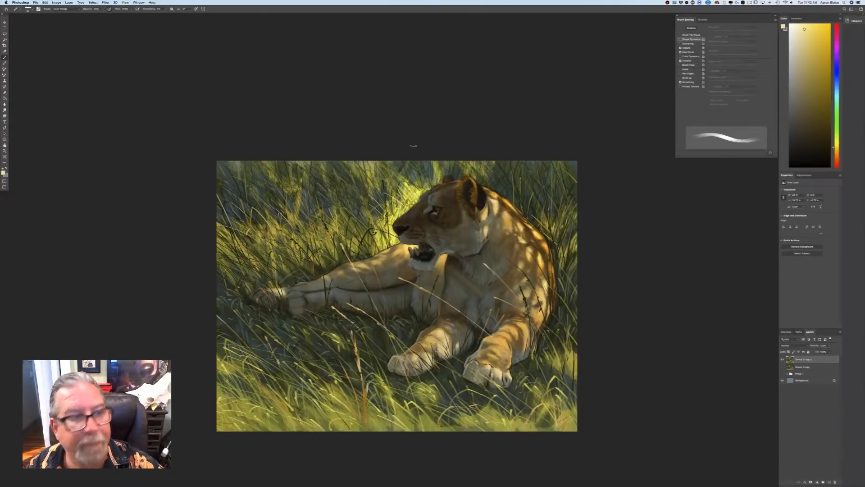
Adjust the brush opacity, make the brush much smaller and let pen pressure control its size
{"action": "left_click", "coordinate": [103, 9]}
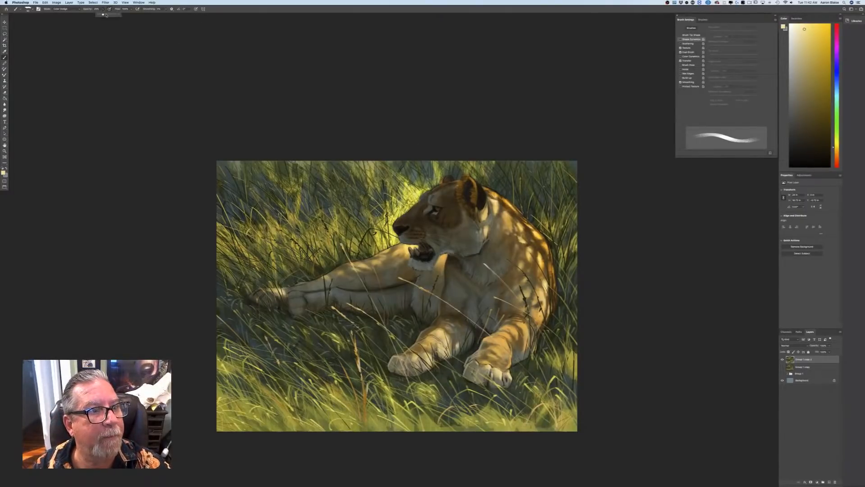
{"action": "left_click", "coordinate": [186, 68]}
{"action": "key", "text": "bracketleft"}
{"action": "key", "text": "bracketleft"}
{"action": "key", "text": "bracketleft"}
{"action": "key", "text": "bracketleft"}
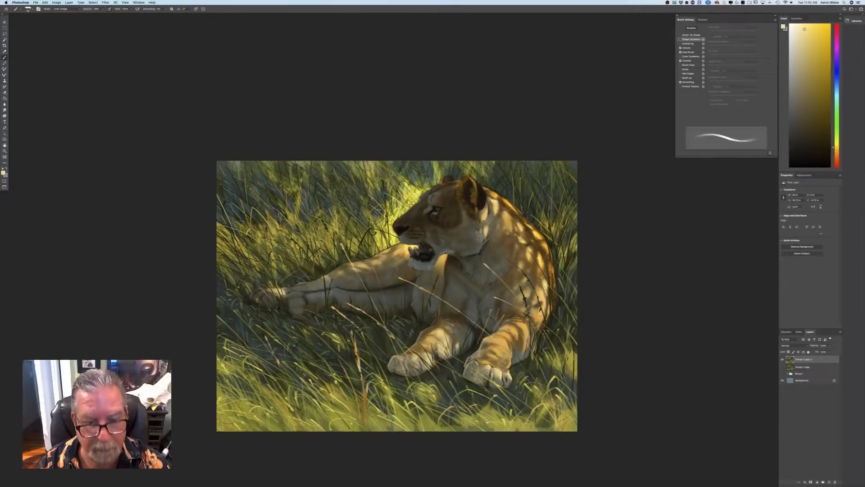
{"action": "left_click", "coordinate": [196, 9]}
Paint thin glowing highlights on the grass blades in front of the lioness's muzzle and above her hind legs
{"action": "mouse_move", "coordinate": [385, 194]}
{"action": "left_mouse_down"}
{"action": "mouse_move", "coordinate": [396, 211]}
{"action": "mouse_move", "coordinate": [387, 208]}
{"action": "mouse_move", "coordinate": [388, 236]}
{"action": "mouse_move", "coordinate": [370, 196]}
{"action": "mouse_move", "coordinate": [380, 239]}
{"action": "left_mouse_up"}
{"action": "key", "text": "bracketleft"}
{"action": "key", "text": "bracketleft"}
{"action": "left_click_drag", "start_coordinate": [356, 207], "coordinate": [373, 228]}
{"action": "mouse_move", "coordinate": [354, 217]}
{"action": "left_mouse_down"}
{"action": "mouse_move", "coordinate": [364, 241]}
{"action": "mouse_move", "coordinate": [357, 252]}
{"action": "mouse_move", "coordinate": [364, 250]}
{"action": "mouse_move", "coordinate": [360, 234]}
{"action": "mouse_move", "coordinate": [330, 239]}
{"action": "left_mouse_up"}
{"action": "mouse_move", "coordinate": [340, 228]}
{"action": "left_mouse_down"}
{"action": "mouse_move", "coordinate": [332, 242]}
{"action": "mouse_move", "coordinate": [370, 241]}
{"action": "left_mouse_up"}
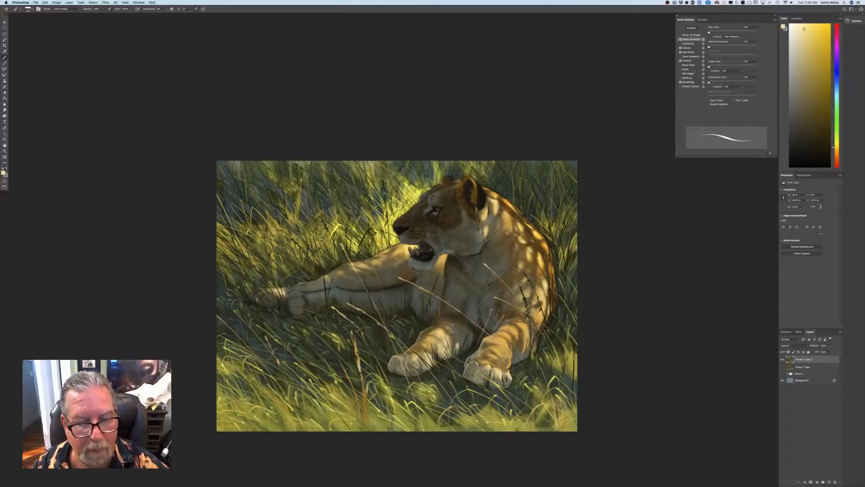
{"action": "left_click_drag", "start_coordinate": [354, 196], "coordinate": [378, 214]}
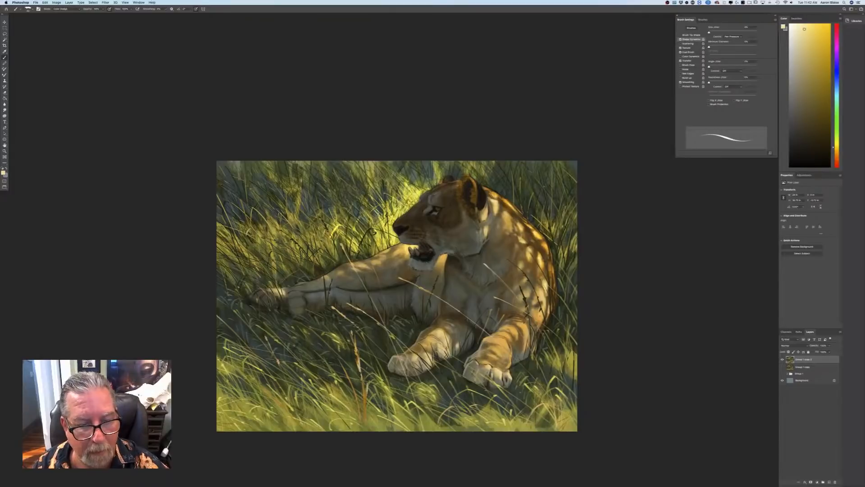
{"action": "mouse_move", "coordinate": [354, 247]}
{"action": "left_mouse_down"}
{"action": "mouse_move", "coordinate": [351, 256]}
{"action": "mouse_move", "coordinate": [325, 253]}
{"action": "mouse_move", "coordinate": [332, 259]}
{"action": "left_mouse_up"}
{"action": "mouse_move", "coordinate": [330, 228]}
{"action": "left_mouse_down"}
{"action": "mouse_move", "coordinate": [323, 258]}
{"action": "mouse_move", "coordinate": [288, 211]}
{"action": "left_mouse_up"}
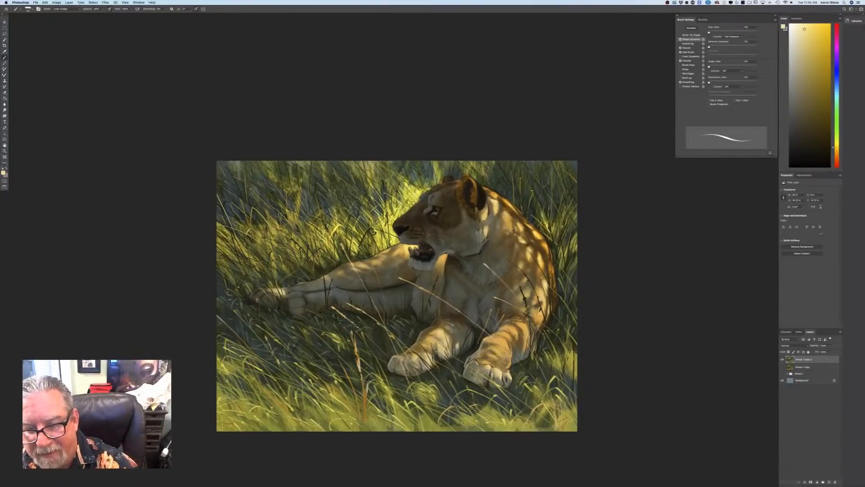
Brighten the grass blades behind the lioness's back near the canvas edge
{"action": "mouse_move", "coordinate": [557, 229]}
{"action": "left_mouse_down"}
{"action": "mouse_move", "coordinate": [554, 241]}
{"action": "mouse_move", "coordinate": [535, 221]}
{"action": "mouse_move", "coordinate": [544, 217]}
{"action": "mouse_move", "coordinate": [561, 248]}
{"action": "mouse_move", "coordinate": [565, 202]}
{"action": "left_mouse_up"}
{"action": "mouse_move", "coordinate": [565, 199]}
{"action": "left_mouse_down"}
{"action": "mouse_move", "coordinate": [561, 235]}
{"action": "mouse_move", "coordinate": [573, 208]}
{"action": "mouse_move", "coordinate": [574, 257]}
{"action": "mouse_move", "coordinate": [562, 268]}
{"action": "left_mouse_up"}
{"action": "mouse_move", "coordinate": [561, 269]}
{"action": "left_mouse_down"}
{"action": "mouse_move", "coordinate": [562, 240]}
{"action": "mouse_move", "coordinate": [560, 279]}
{"action": "left_mouse_up"}
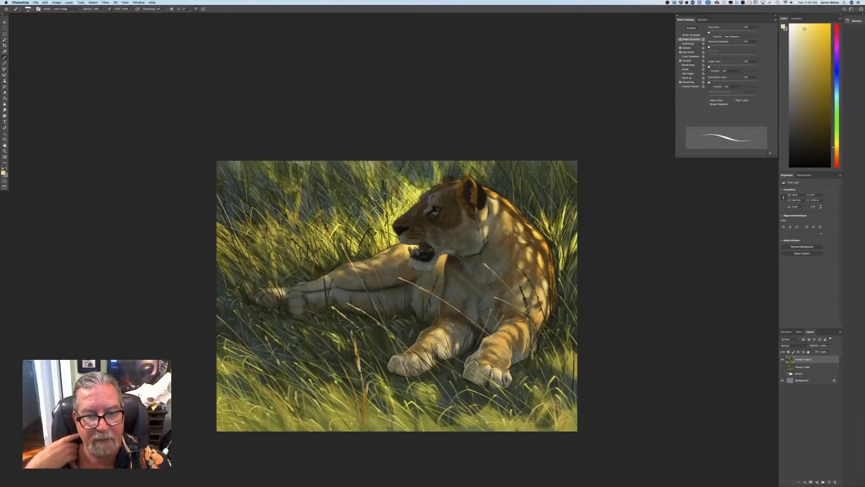
Paint glowing highlights on the background grass blades in front of the lioness's face, from beside her forehead toward her hind paws
{"action": "mouse_move", "coordinate": [382, 209]}
{"action": "left_mouse_down"}
{"action": "mouse_move", "coordinate": [370, 176]}
{"action": "mouse_move", "coordinate": [360, 175]}
{"action": "mouse_move", "coordinate": [370, 188]}
{"action": "left_mouse_up"}
{"action": "mouse_move", "coordinate": [363, 179]}
{"action": "left_mouse_down"}
{"action": "mouse_move", "coordinate": [356, 171]}
{"action": "mouse_move", "coordinate": [370, 161]}
{"action": "left_mouse_up"}
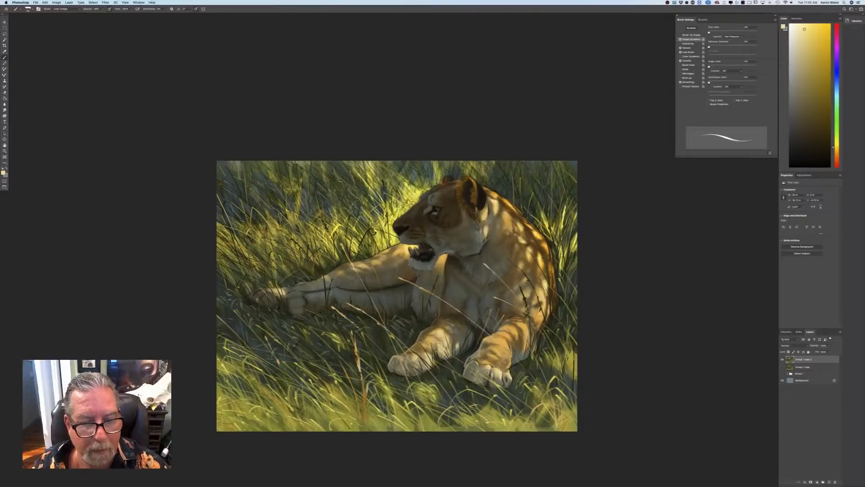
{"action": "left_click_drag", "start_coordinate": [333, 234], "coordinate": [302, 187]}
{"action": "mouse_move", "coordinate": [310, 250]}
{"action": "left_mouse_down"}
{"action": "mouse_move", "coordinate": [292, 213]}
{"action": "mouse_move", "coordinate": [284, 207]}
{"action": "mouse_move", "coordinate": [276, 216]}
{"action": "mouse_move", "coordinate": [283, 240]}
{"action": "mouse_move", "coordinate": [256, 214]}
{"action": "left_mouse_up"}
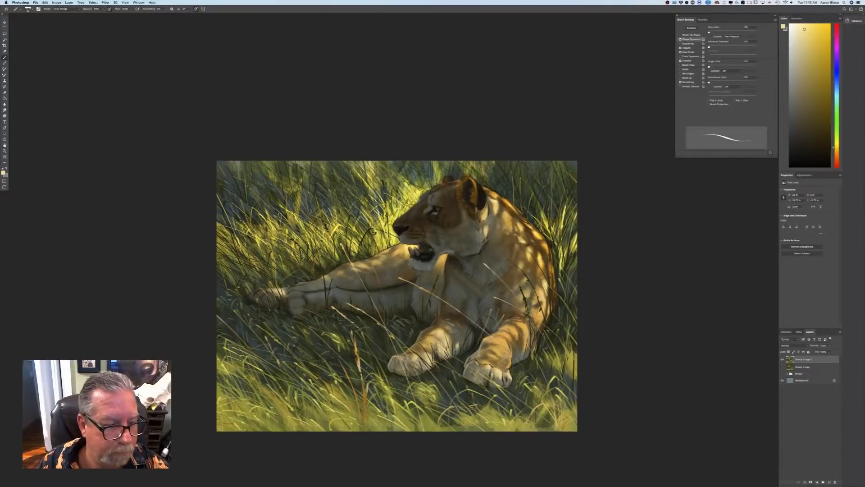
Brighten the sunlit grass above the lioness's hind paws and the blades reaching up to the nearby canvas corner
{"action": "mouse_move", "coordinate": [219, 227]}
{"action": "left_mouse_down"}
{"action": "mouse_move", "coordinate": [284, 235]}
{"action": "mouse_move", "coordinate": [314, 248]}
{"action": "left_mouse_up"}
{"action": "left_click_drag", "start_coordinate": [262, 259], "coordinate": [295, 230]}
{"action": "mouse_move", "coordinate": [242, 259]}
{"action": "left_mouse_down"}
{"action": "mouse_move", "coordinate": [253, 245]}
{"action": "mouse_move", "coordinate": [254, 253]}
{"action": "mouse_move", "coordinate": [228, 256]}
{"action": "mouse_move", "coordinate": [301, 260]}
{"action": "left_mouse_up"}
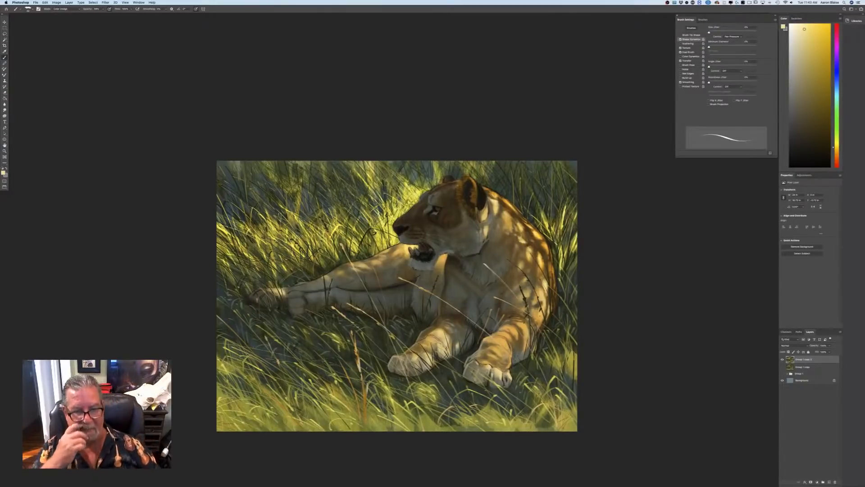
{"action": "mouse_move", "coordinate": [263, 228]}
{"action": "left_mouse_down"}
{"action": "mouse_move", "coordinate": [275, 172]}
{"action": "mouse_move", "coordinate": [289, 172]}
{"action": "left_mouse_up"}
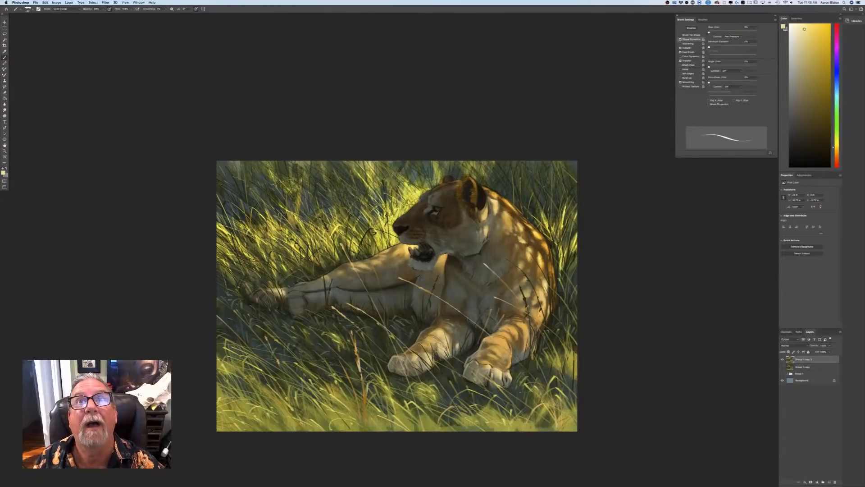
{"action": "left_click_drag", "start_coordinate": [235, 183], "coordinate": [241, 167]}
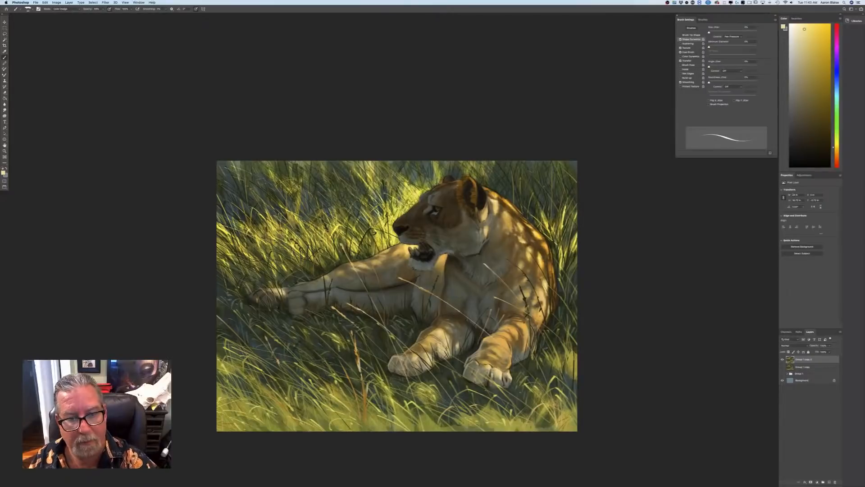
Brighten the grass blades just above the lioness's forehead, adjusting the pen-pressure size control for the strokes
{"action": "mouse_move", "coordinate": [406, 182]}
{"action": "left_mouse_down"}
{"action": "mouse_move", "coordinate": [409, 162]}
{"action": "mouse_move", "coordinate": [423, 165]}
{"action": "left_mouse_up"}
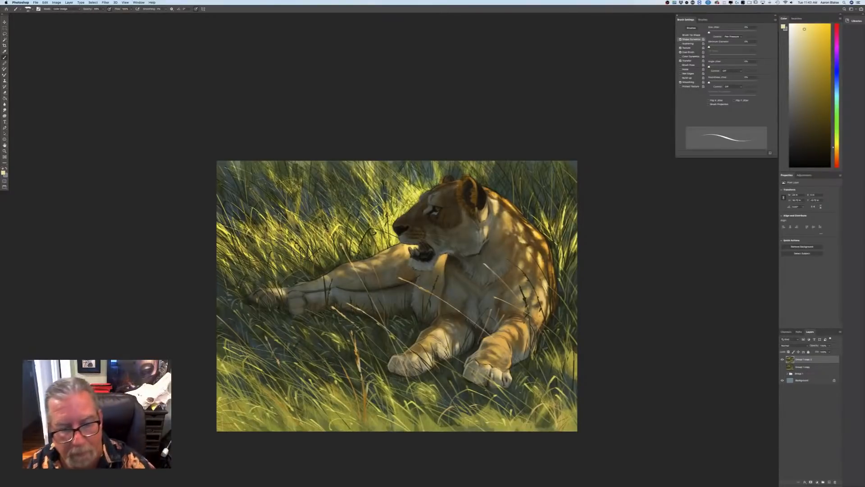
{"action": "left_click", "coordinate": [195, 10]}
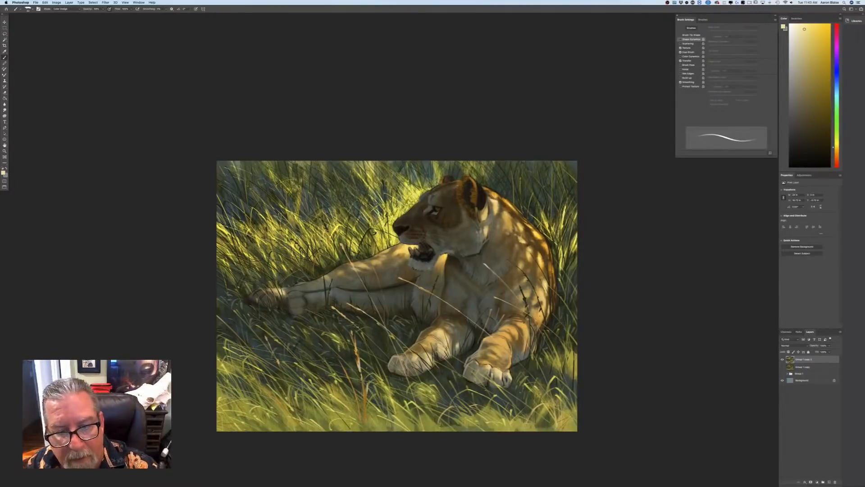
{"action": "left_click_drag", "start_coordinate": [433, 185], "coordinate": [409, 163]}
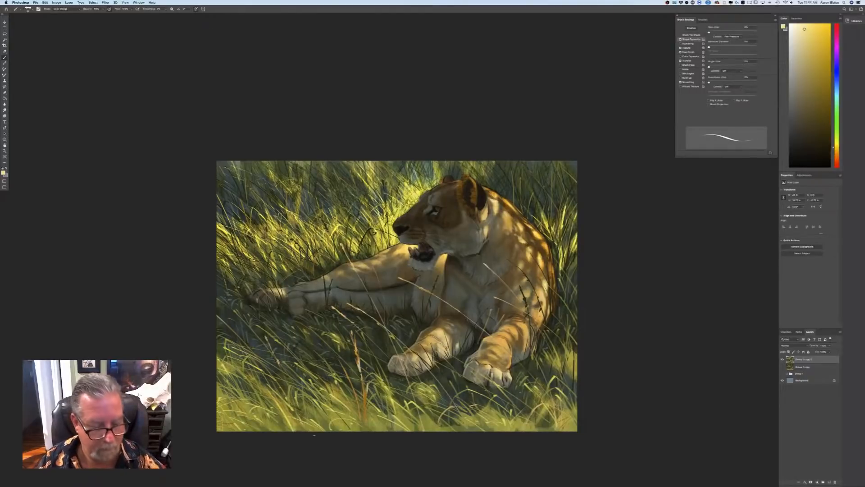
Enlarge the brush slightly and paint glowing highlights on the foreground grass in the canvas's lower-left area
{"action": "left_click_drag", "start_coordinate": [248, 401], "coordinate": [241, 430]}
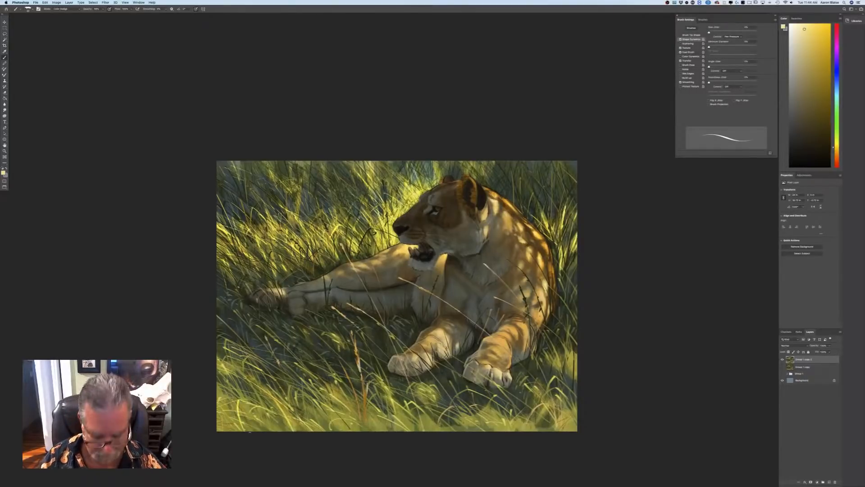
{"action": "key", "text": "bracketright"}
{"action": "key", "text": "bracketright"}
{"action": "left_click_drag", "start_coordinate": [282, 380], "coordinate": [274, 366]}
{"action": "left_click_drag", "start_coordinate": [309, 407], "coordinate": [249, 367]}
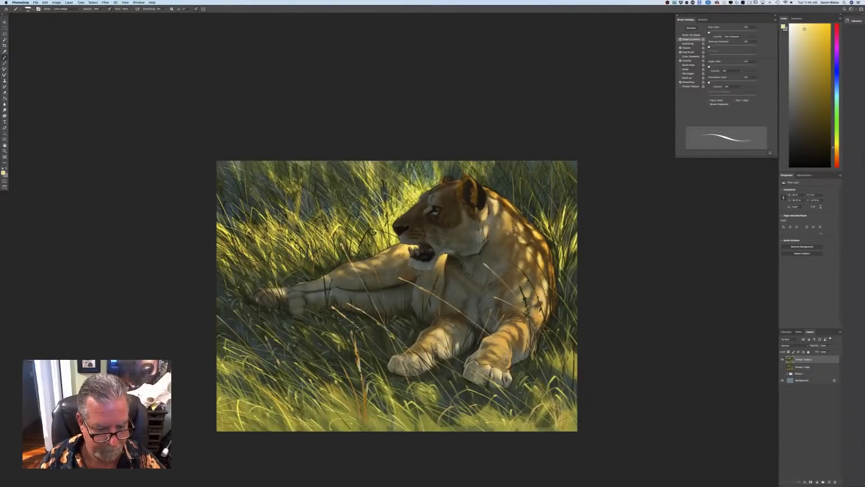
Add glowing highlights to the reddish stalk and the foreground grass blades below the lioness, out to the left canvas edge
{"action": "mouse_move", "coordinate": [351, 335]}
{"action": "left_mouse_down"}
{"action": "mouse_move", "coordinate": [367, 431]}
{"action": "mouse_move", "coordinate": [339, 388]}
{"action": "mouse_move", "coordinate": [325, 396]}
{"action": "left_mouse_up"}
{"action": "left_click_drag", "start_coordinate": [383, 430], "coordinate": [313, 402]}
{"action": "left_click_drag", "start_coordinate": [431, 428], "coordinate": [418, 421]}
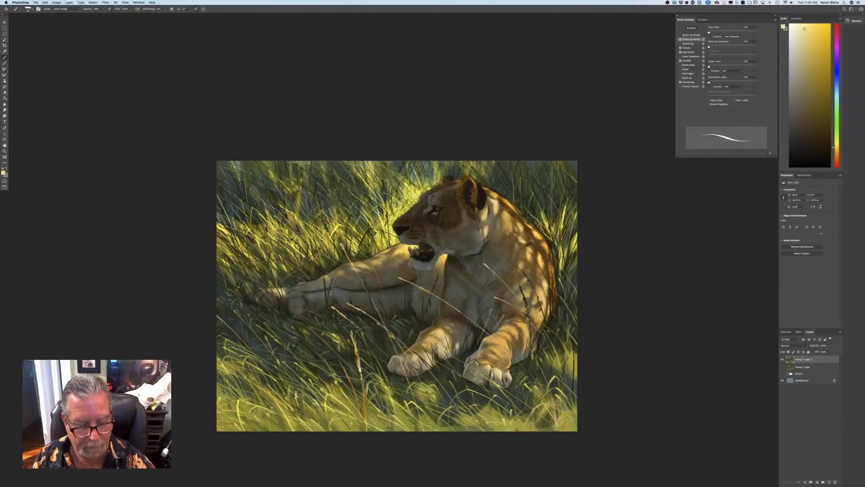
{"action": "left_click_drag", "start_coordinate": [351, 397], "coordinate": [315, 386]}
{"action": "left_click_drag", "start_coordinate": [259, 370], "coordinate": [217, 362]}
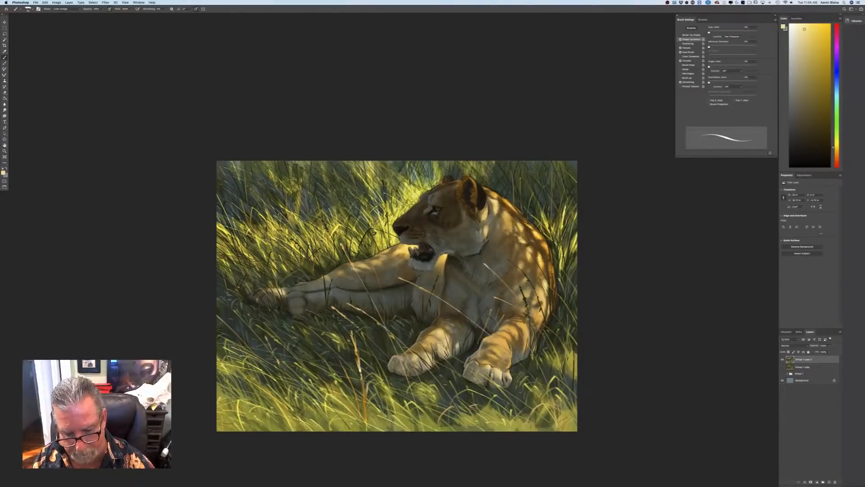
Brighten the foreground grass blades below the lioness's front paws and in the canvas's lower-right corner
{"action": "left_click_drag", "start_coordinate": [468, 431], "coordinate": [443, 377]}
{"action": "mouse_move", "coordinate": [495, 430]}
{"action": "left_mouse_down"}
{"action": "mouse_move", "coordinate": [479, 411]}
{"action": "mouse_move", "coordinate": [495, 418]}
{"action": "left_mouse_up"}
{"action": "left_click_drag", "start_coordinate": [558, 431], "coordinate": [553, 342]}
{"action": "left_click_drag", "start_coordinate": [572, 371], "coordinate": [569, 353]}
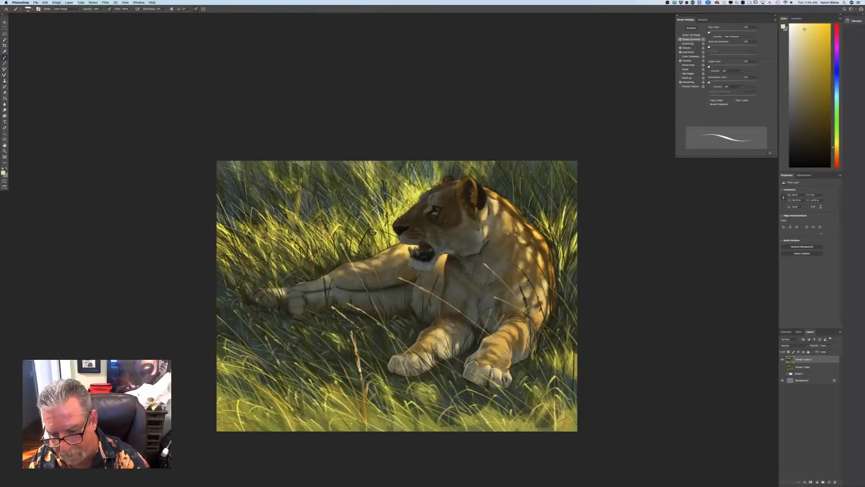
{"action": "mouse_move", "coordinate": [567, 430]}
{"action": "left_mouse_down"}
{"action": "mouse_move", "coordinate": [563, 407]}
{"action": "mouse_move", "coordinate": [541, 376]}
{"action": "left_mouse_up"}
{"action": "left_click_drag", "start_coordinate": [539, 411], "coordinate": [524, 380]}
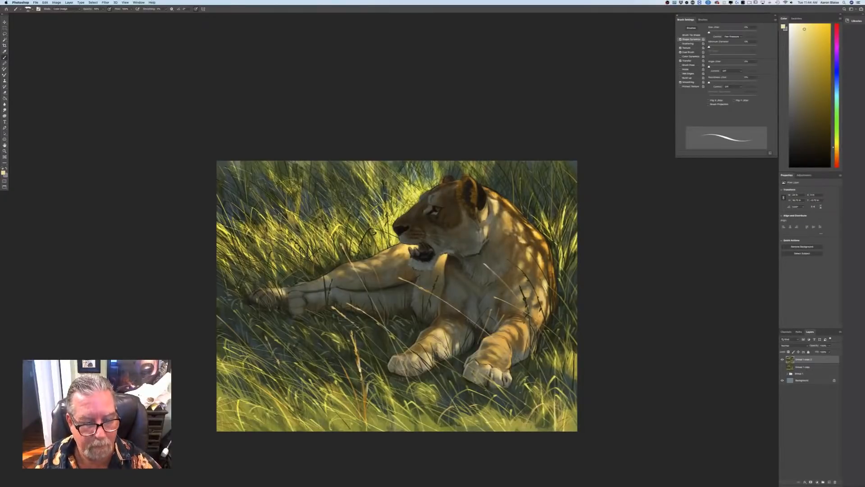
Paint glowing highlights on the dry grass stalks crossing the lioness's hind leg, chest and front legs
{"action": "left_click_drag", "start_coordinate": [342, 244], "coordinate": [350, 259]}
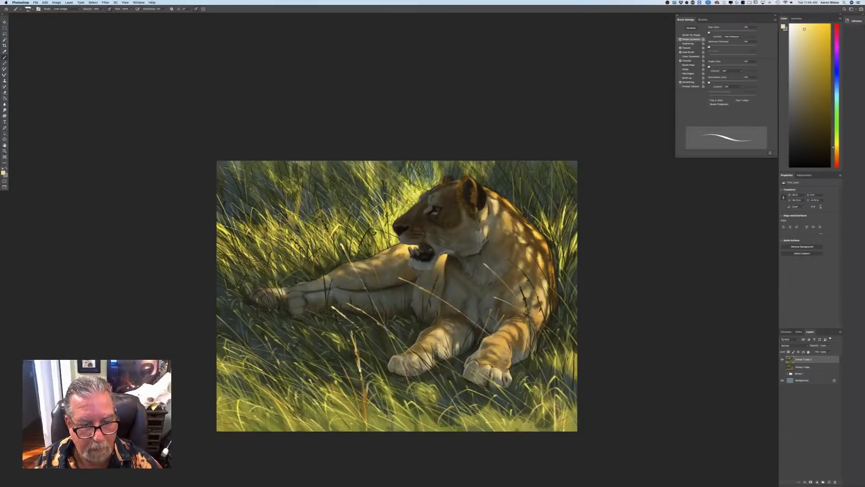
{"action": "left_click_drag", "start_coordinate": [418, 287], "coordinate": [476, 323]}
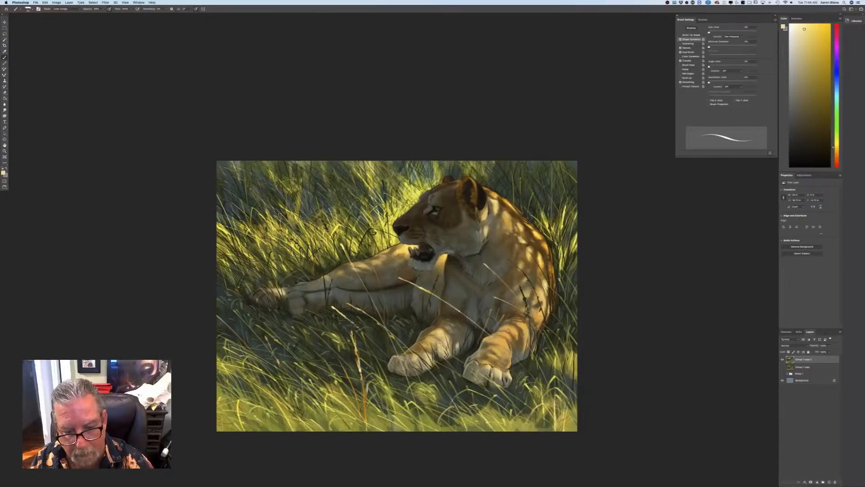
{"action": "left_click_drag", "start_coordinate": [483, 263], "coordinate": [524, 311]}
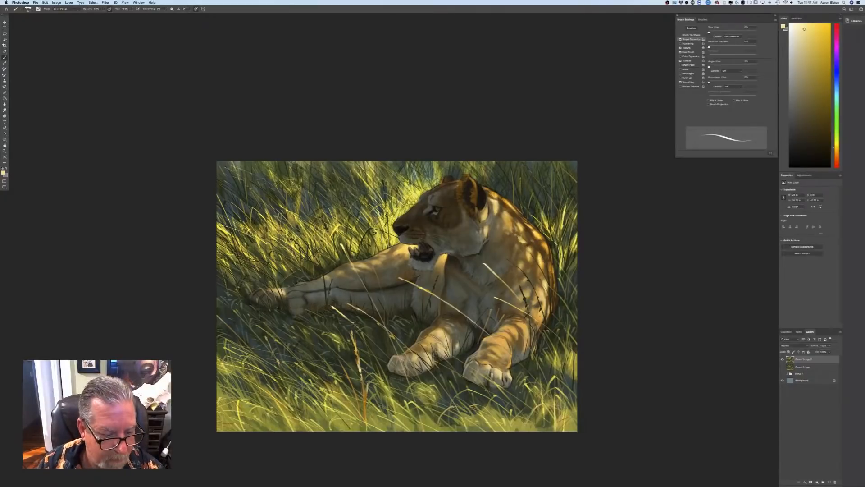
Pick out scattered blades in the shadowed grass below the hind paws and in the sunlit grass above them
{"action": "left_click_drag", "start_coordinate": [273, 338], "coordinate": [305, 367]}
{"action": "left_click_drag", "start_coordinate": [257, 325], "coordinate": [270, 335]}
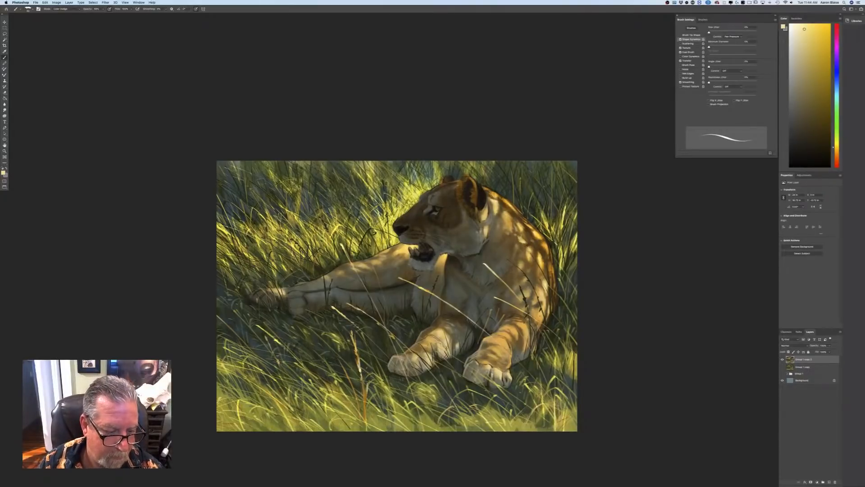
{"action": "left_click_drag", "start_coordinate": [218, 315], "coordinate": [273, 376]}
{"action": "left_click_drag", "start_coordinate": [256, 334], "coordinate": [277, 388]}
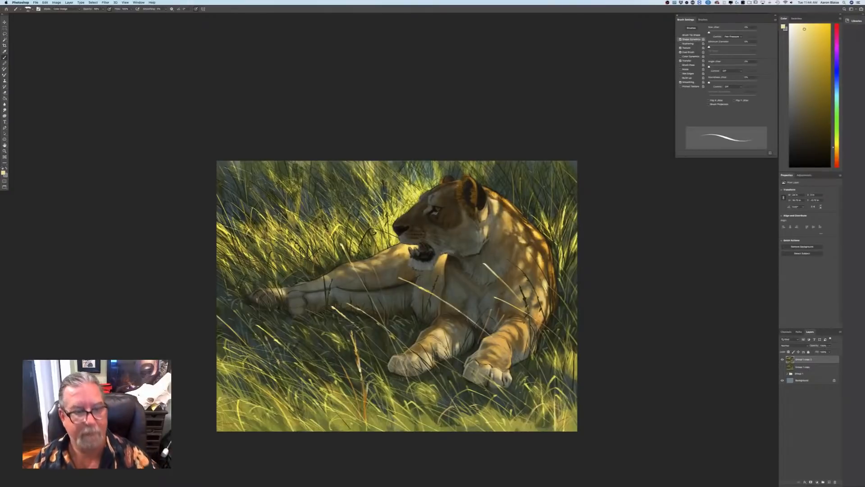
{"action": "left_click_drag", "start_coordinate": [305, 255], "coordinate": [312, 266]}
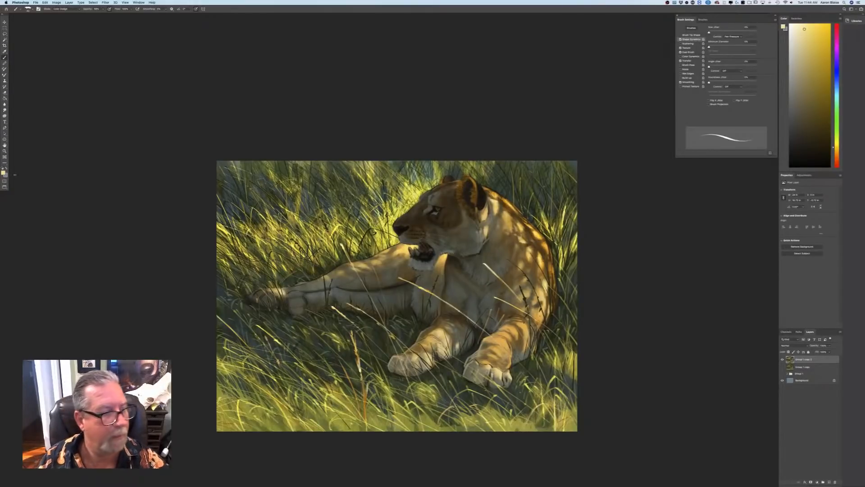
Choose a very dark green sampled from the background grass as the foreground color and add a new layer on top
{"action": "left_click", "coordinate": [4, 173]}
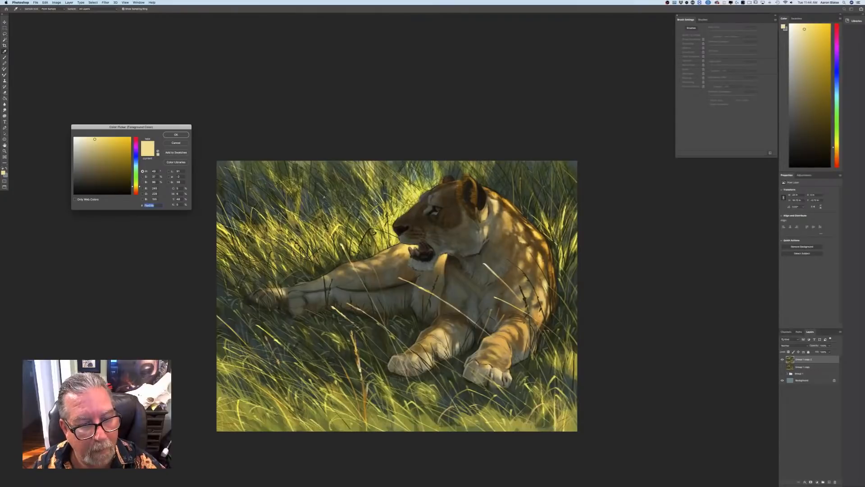
{"action": "left_click", "coordinate": [300, 196]}
{"action": "left_click", "coordinate": [89, 185]}
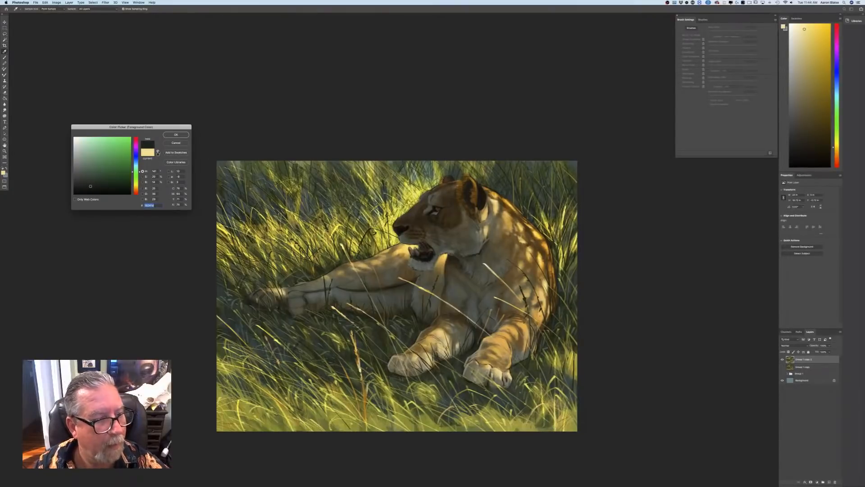
{"action": "left_click", "coordinate": [179, 135]}
{"action": "left_click", "coordinate": [828, 481]}
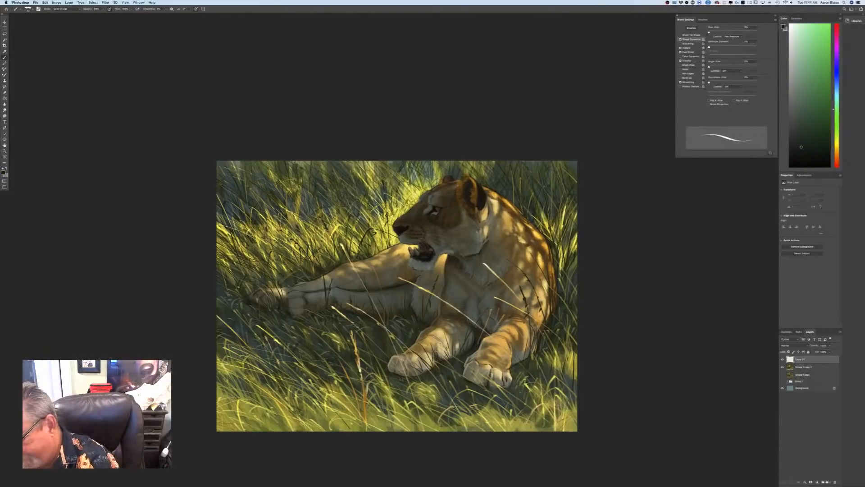
Set the brush blending mode to Normal, adjust its opacity and turn off pen-pressure control of opacity
{"action": "left_click", "coordinate": [57, 9]}
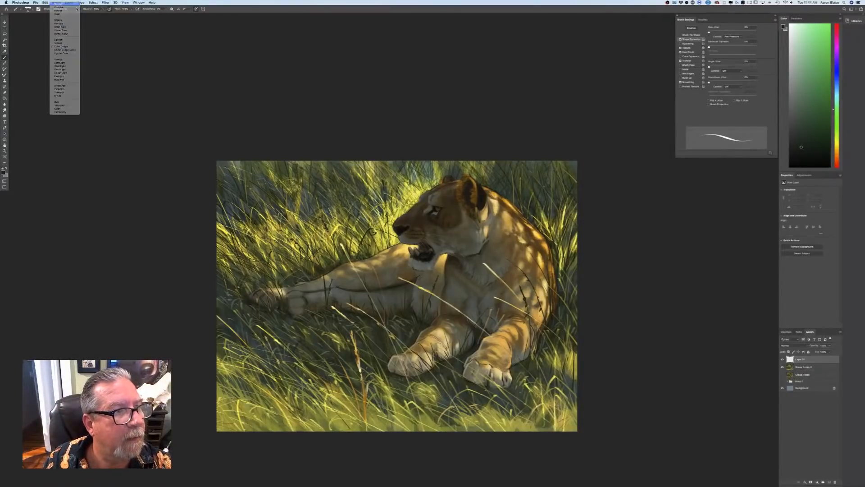
{"action": "left_click", "coordinate": [72, 3]}
{"action": "left_click", "coordinate": [103, 10]}
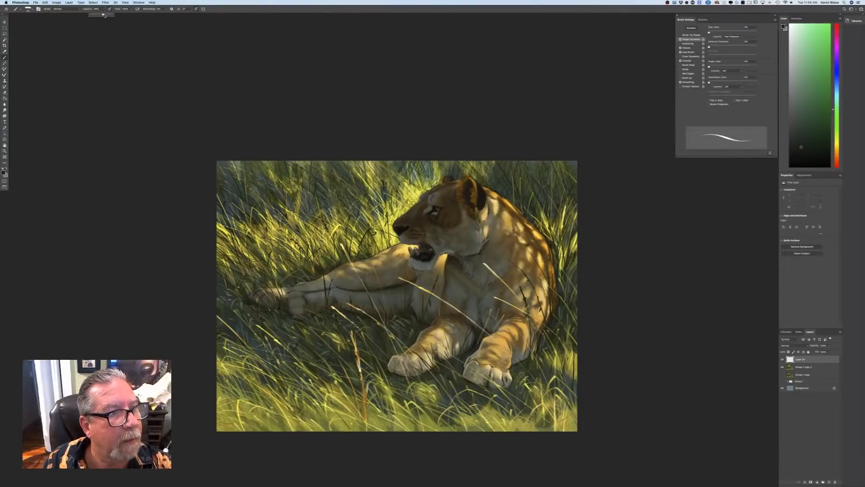
{"action": "left_click", "coordinate": [109, 9]}
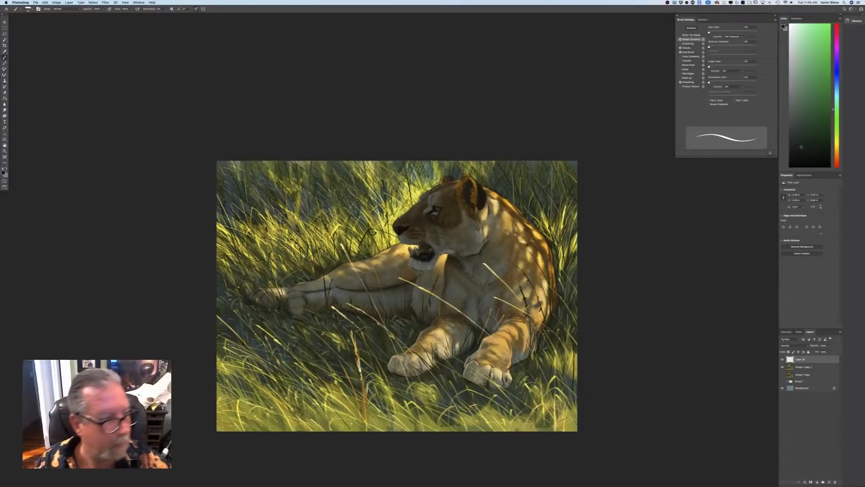
Sample a color from the shadowed background grass and adjust it to a slightly lighter, muted dark green
{"action": "left_click", "coordinate": [4, 172]}
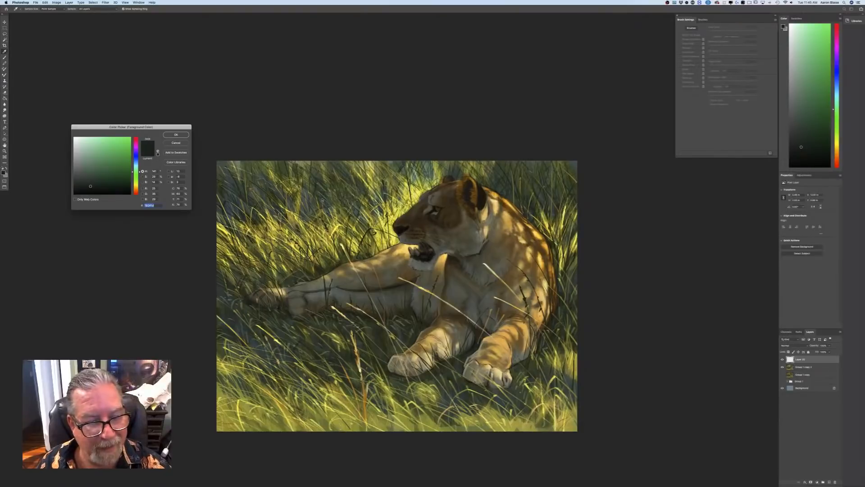
{"action": "left_click", "coordinate": [323, 200]}
{"action": "left_click", "coordinate": [88, 178]}
{"action": "left_click", "coordinate": [175, 134]}
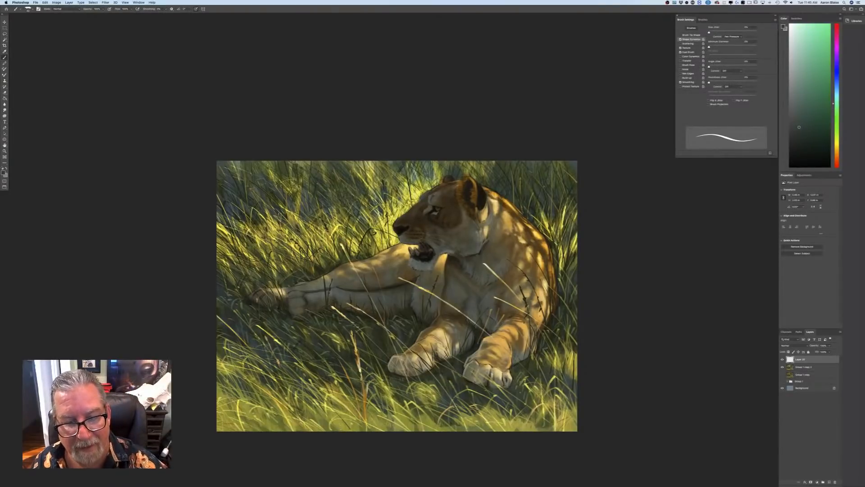
{"action": "key", "text": "super+z"}
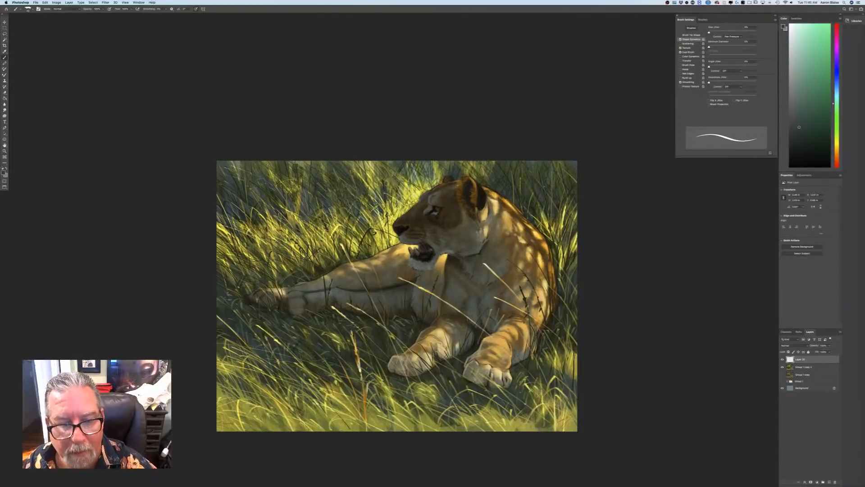
{"action": "mouse_move", "coordinate": [415, 204]}
{"action": "left_mouse_down"}
{"action": "mouse_move", "coordinate": [406, 178]}
{"action": "mouse_move", "coordinate": [397, 200]}
{"action": "mouse_move", "coordinate": [387, 194]}
{"action": "mouse_move", "coordinate": [414, 176]}
{"action": "left_mouse_up"}
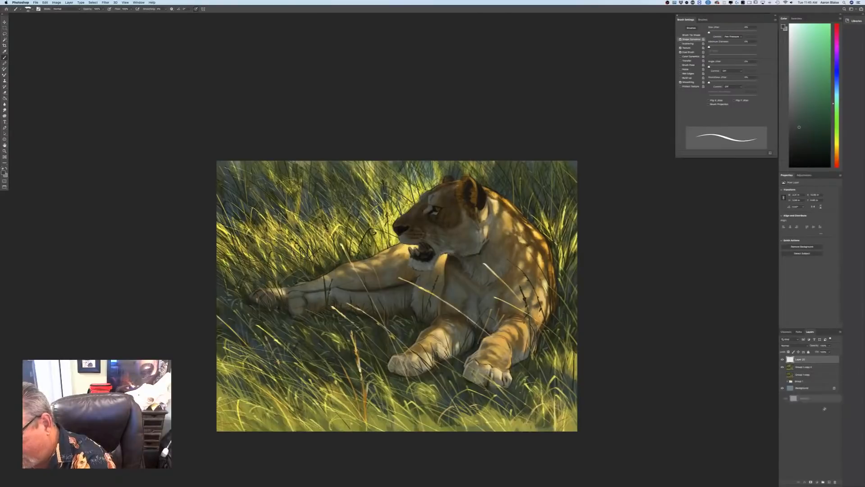
{"action": "key", "text": "super+z"}
{"action": "key", "text": "super+z"}
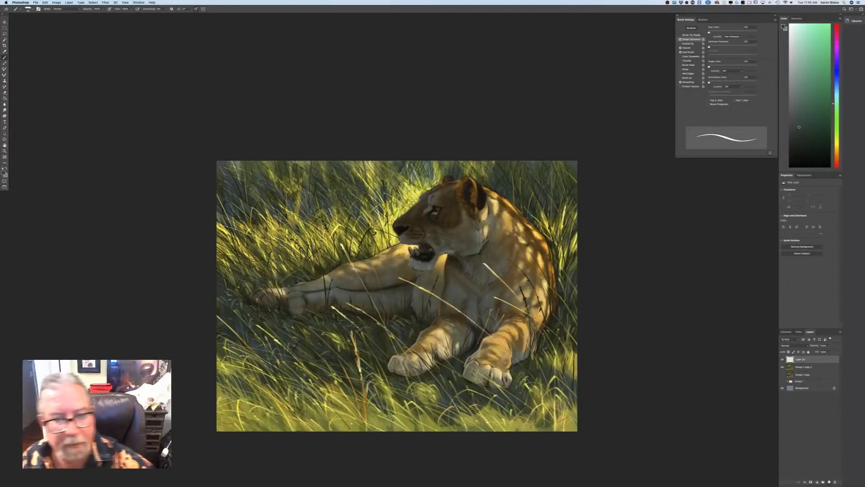
Paint muted dark green grass blades in front of the lioness's forehead and nose, turning on pen-pressure opacity
{"action": "left_click_drag", "start_coordinate": [406, 197], "coordinate": [407, 174]}
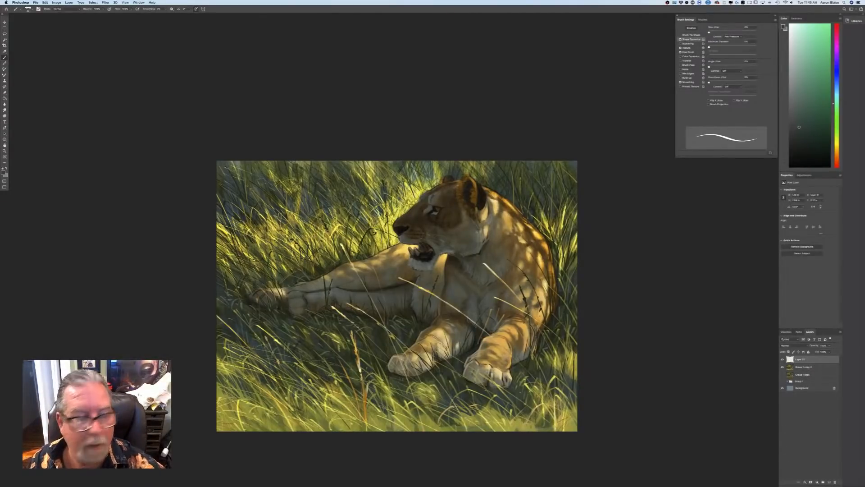
{"action": "left_click", "coordinate": [109, 9]}
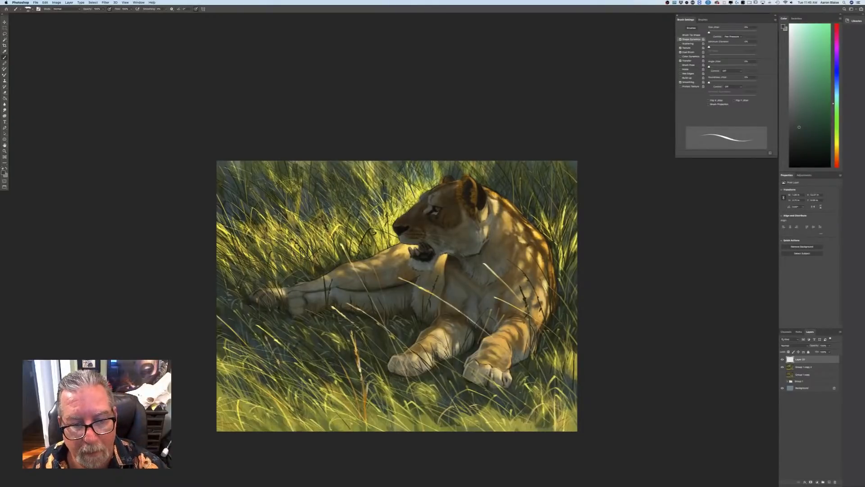
{"action": "mouse_move", "coordinate": [398, 212]}
{"action": "left_mouse_down"}
{"action": "mouse_move", "coordinate": [382, 201]}
{"action": "mouse_move", "coordinate": [405, 191]}
{"action": "left_mouse_up"}
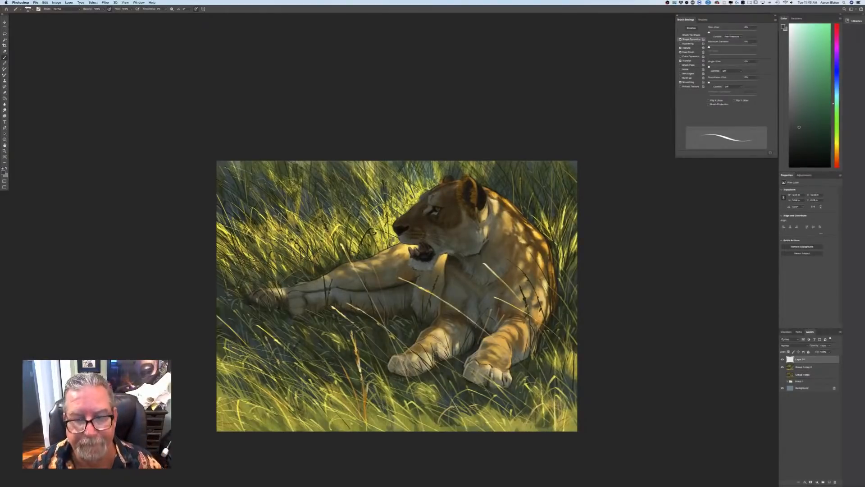
Sample a dark brown from the lioness's face as the foreground color and add a new layer on top
{"action": "left_click", "coordinate": [4, 173]}
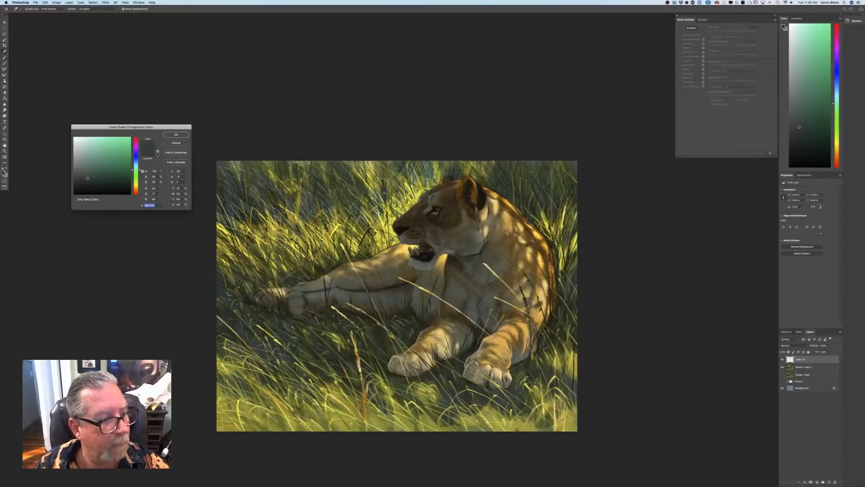
{"action": "left_click", "coordinate": [413, 212]}
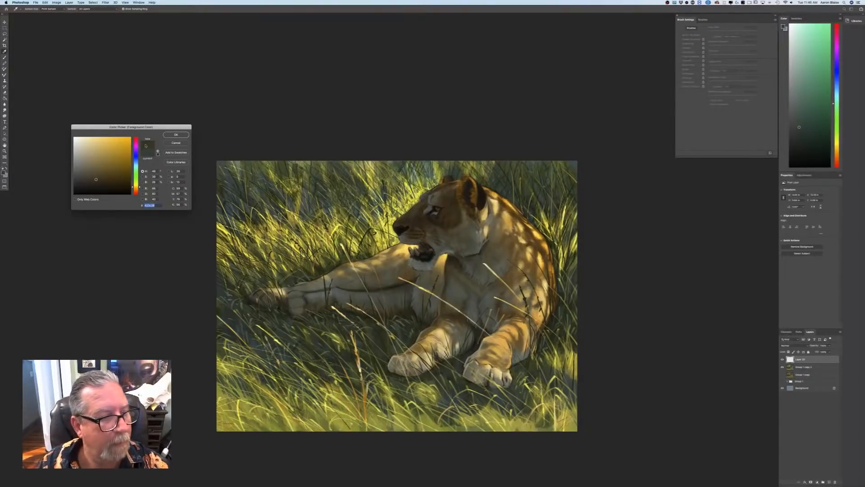
{"action": "left_click", "coordinate": [175, 135]}
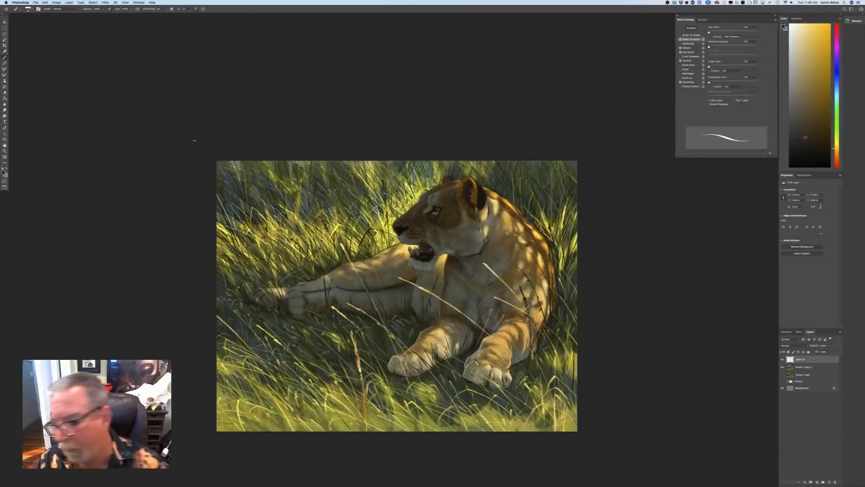
{"action": "left_click", "coordinate": [823, 482]}
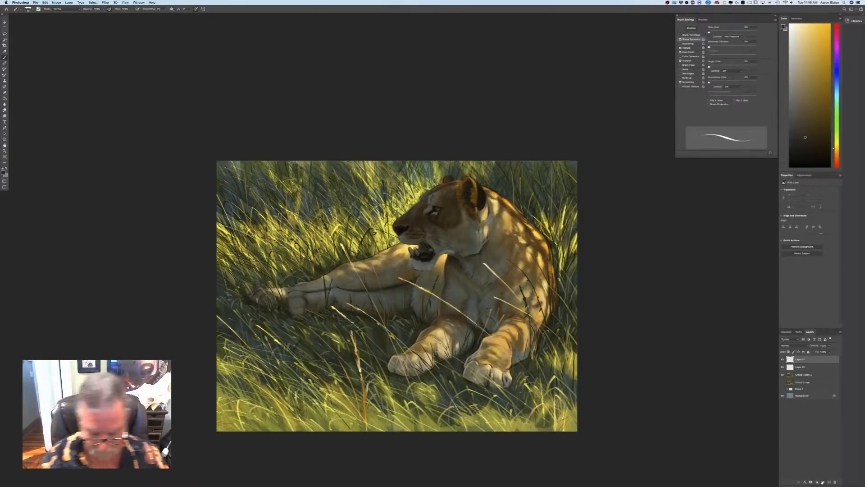
Sample a muted gray from the pale patch on the lioness's brow and paint a short stroke along the edge of her forehead
{"action": "key", "text": "super+plus"}
{"action": "left_click_drag", "start_coordinate": [246, 269], "coordinate": [252, 327]}
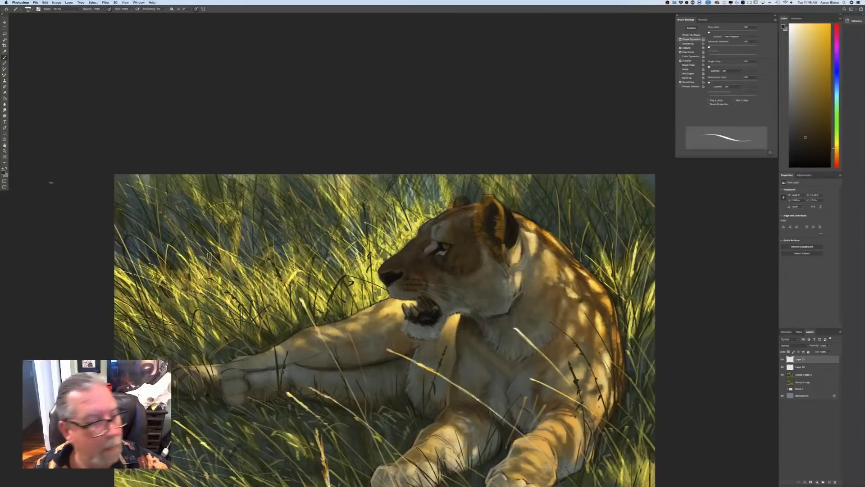
{"action": "left_click", "coordinate": [3, 172]}
{"action": "left_click", "coordinate": [435, 228]}
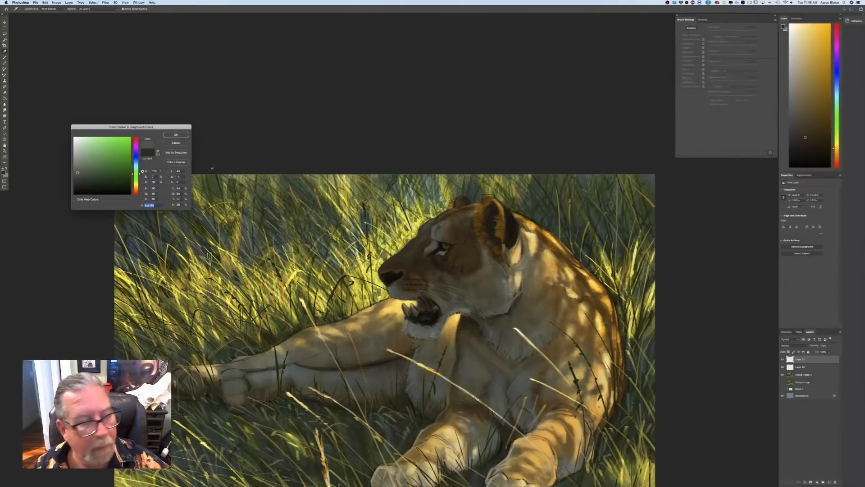
{"action": "left_click", "coordinate": [176, 134]}
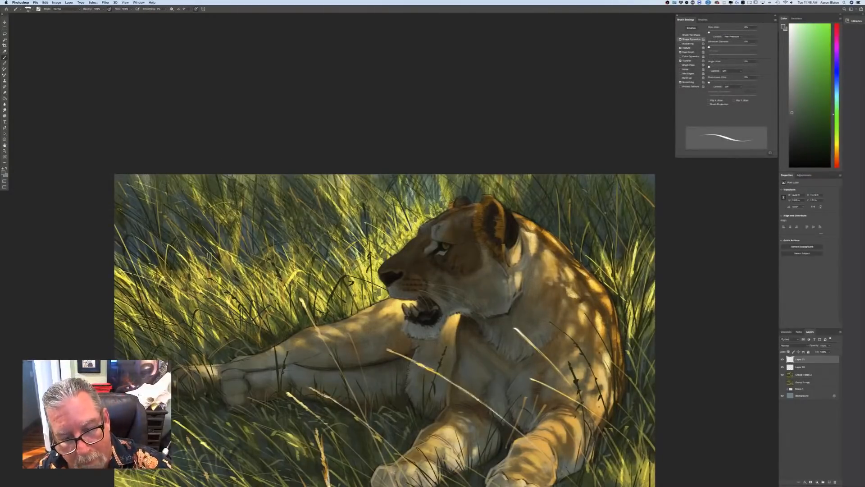
{"action": "left_click_drag", "start_coordinate": [424, 226], "coordinate": [419, 233]}
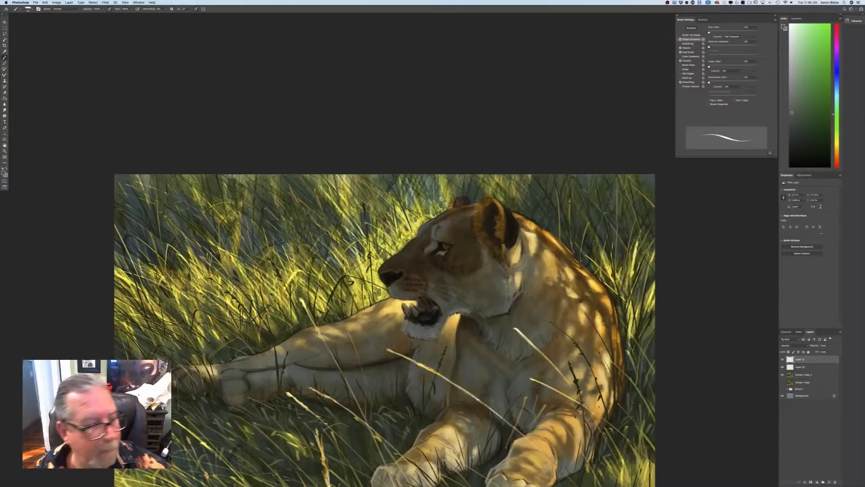
Choose a dark, warm yellowish brown as the foreground color
{"action": "left_click", "coordinate": [3, 173]}
{"action": "left_click", "coordinate": [136, 187]}
{"action": "left_click", "coordinate": [102, 181]}
{"action": "left_click", "coordinate": [101, 185]}
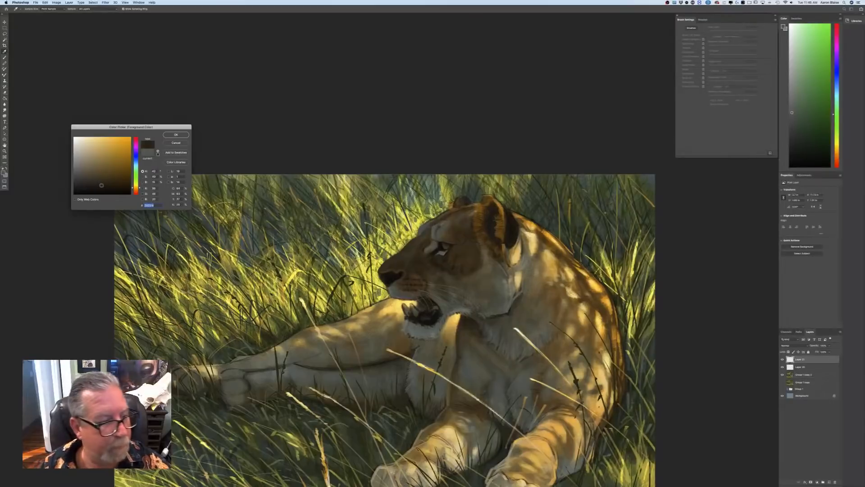
{"action": "left_click", "coordinate": [176, 135]}
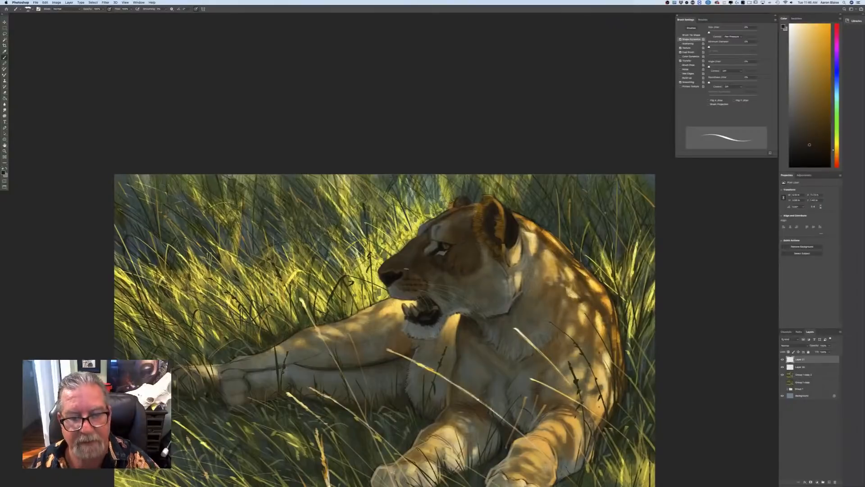
Collapse the brush settings and examine the painting as a whole and close up around the head, paws and grass
{"action": "key", "text": "super+minus"}
{"action": "key", "text": "super+minus"}
{"action": "key", "text": "super+minus"}
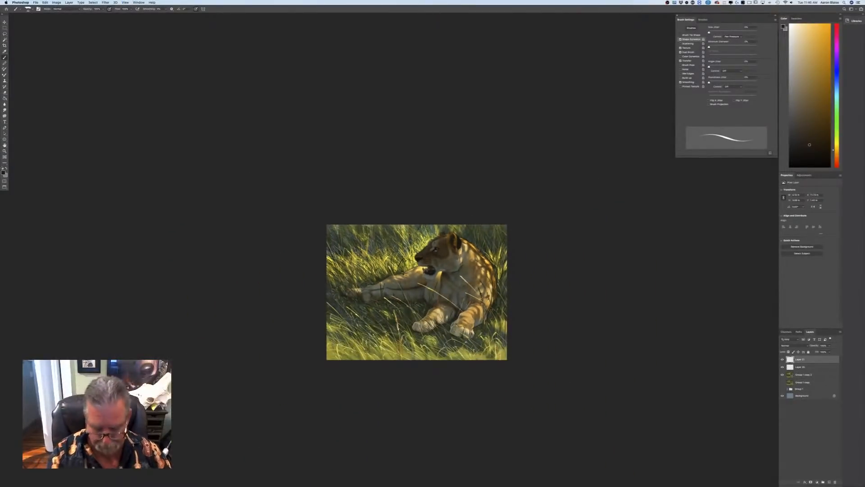
{"action": "key", "text": "super+equal"}
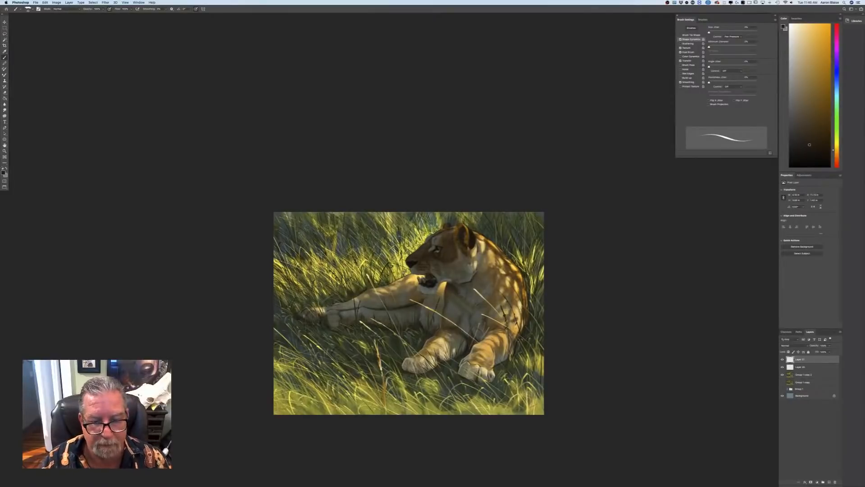
{"action": "key", "text": "super+equal"}
{"action": "key", "text": "super+equal"}
{"action": "key", "text": "super+equal"}
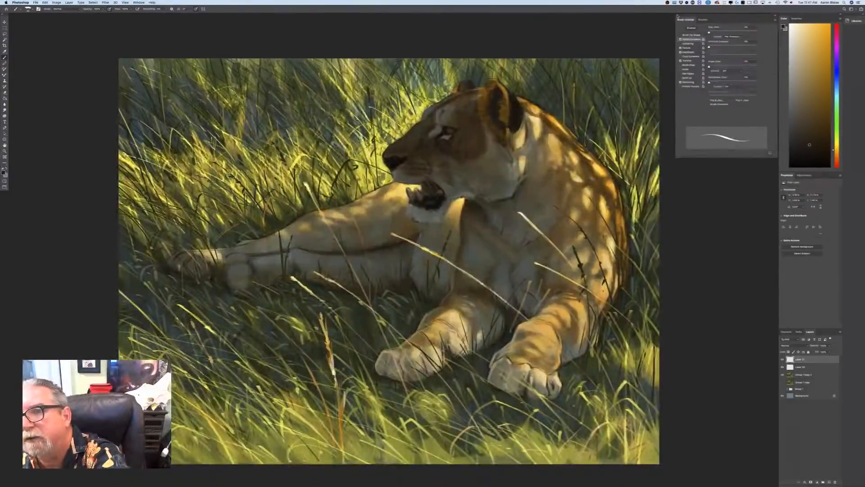
{"action": "left_click", "coordinate": [677, 15]}
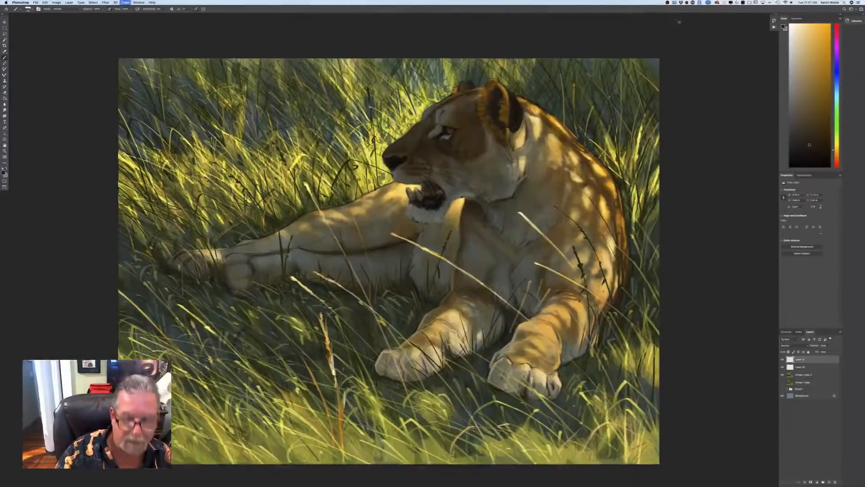
{"action": "key", "text": "super+equal"}
{"action": "left_click_drag", "start_coordinate": [287, 387], "coordinate": [258, 397]}
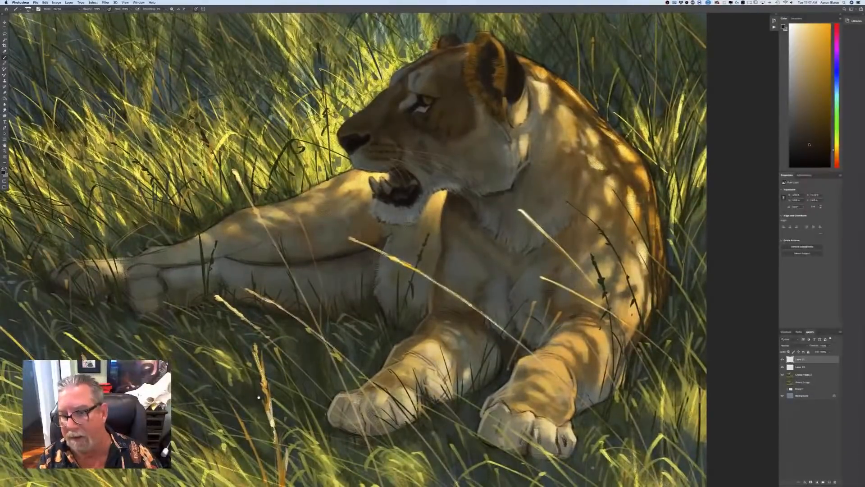
{"action": "left_click_drag", "start_coordinate": [227, 439], "coordinate": [296, 430]}
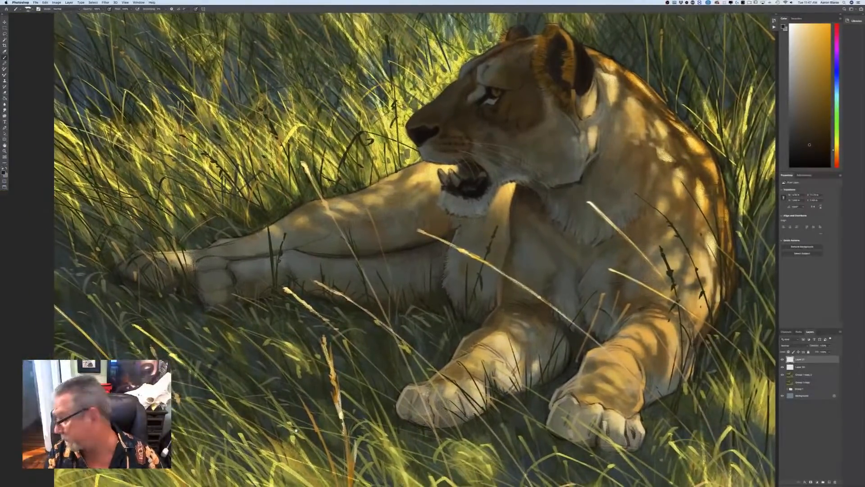
{"action": "left_click_drag", "start_coordinate": [284, 372], "coordinate": [261, 414]}
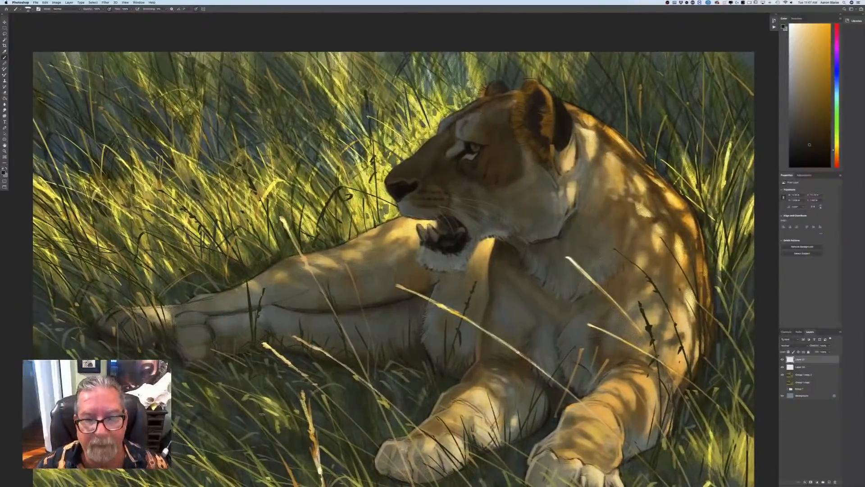
{"action": "key", "text": "super+minus"}
{"action": "key", "text": "super+minus"}
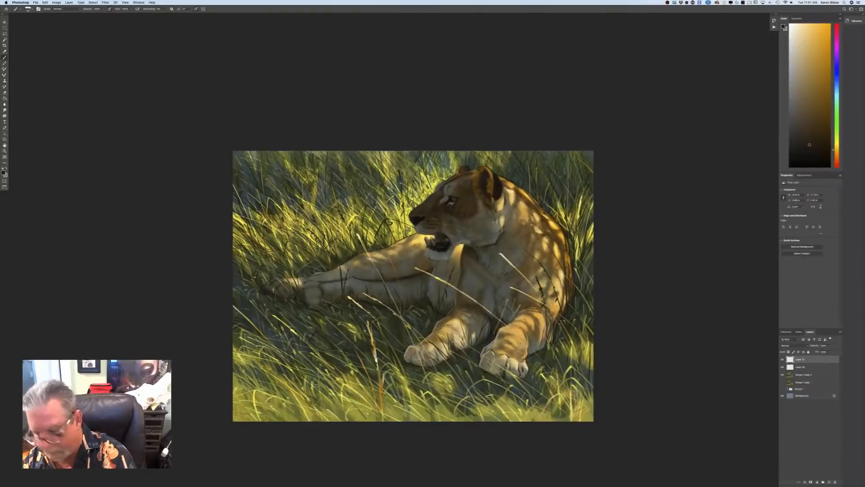
Merge the two top paint layers with the visible painting layer beneath them
{"action": "left_click", "coordinate": [797, 374], "text": "shift"}
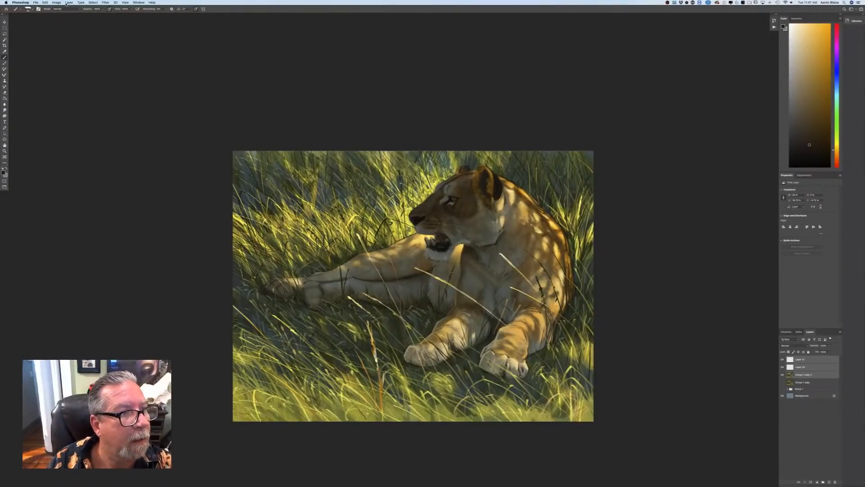
{"action": "left_click", "coordinate": [68, 2]}
{"action": "left_click", "coordinate": [77, 170]}
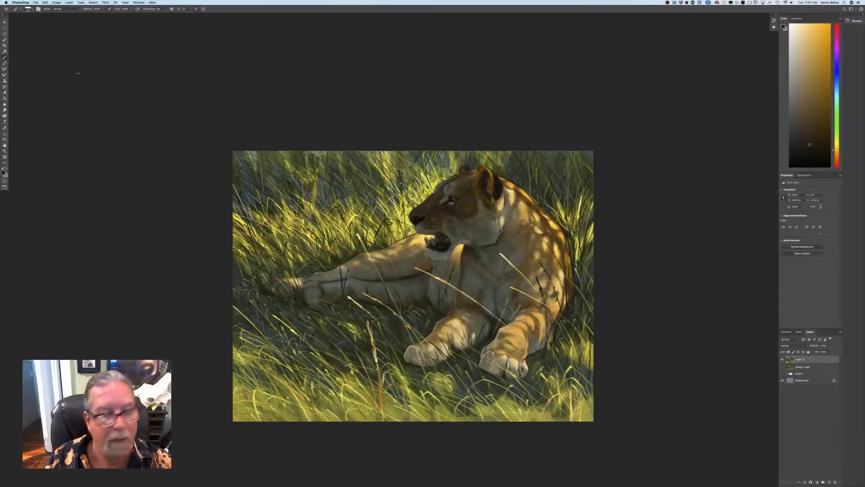
Raise the merged painting's saturation slightly with a Hue/Saturation adjustment
{"action": "left_click", "coordinate": [53, 2]}
{"action": "mouse_move", "coordinate": [81, 15]}
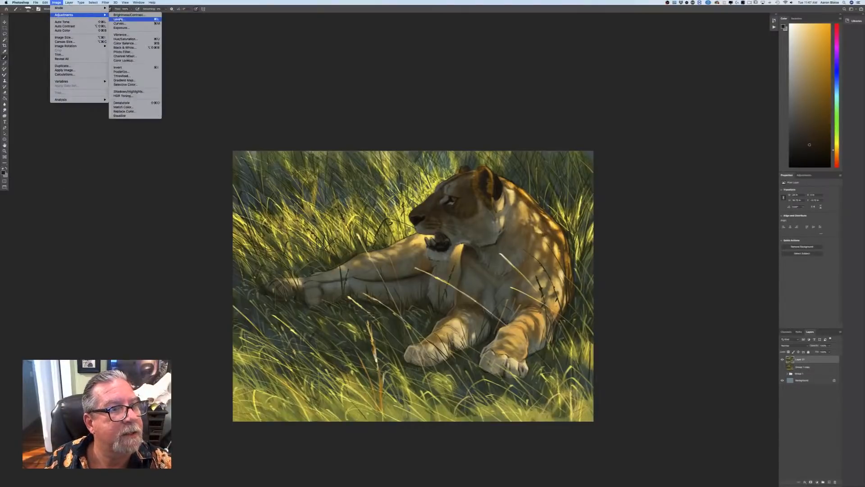
{"action": "left_click", "coordinate": [118, 38]}
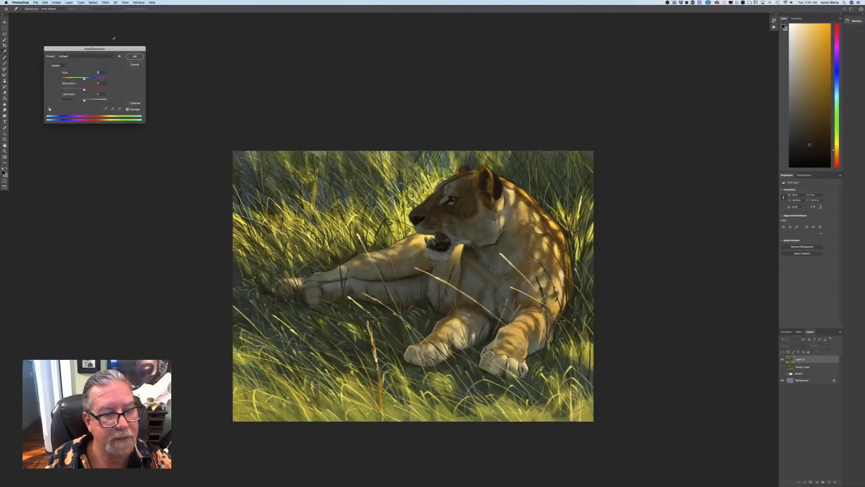
{"action": "left_click_drag", "start_coordinate": [85, 90], "coordinate": [89, 91]}
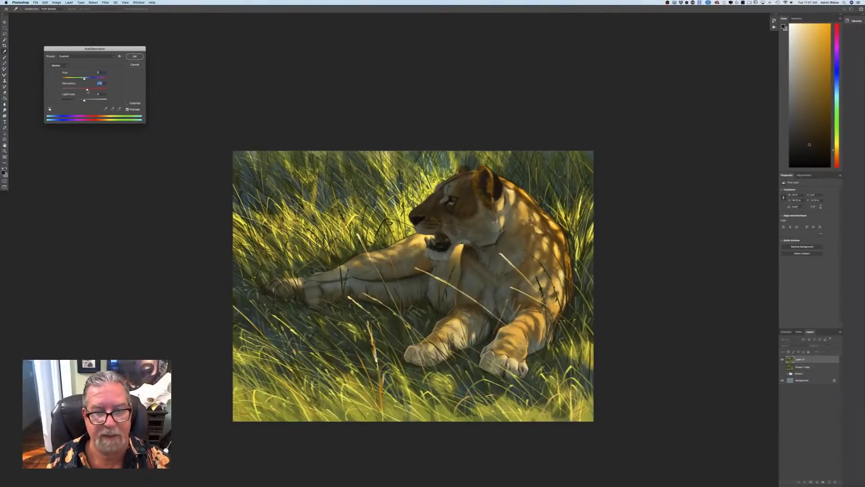
{"action": "left_click", "coordinate": [132, 57]}
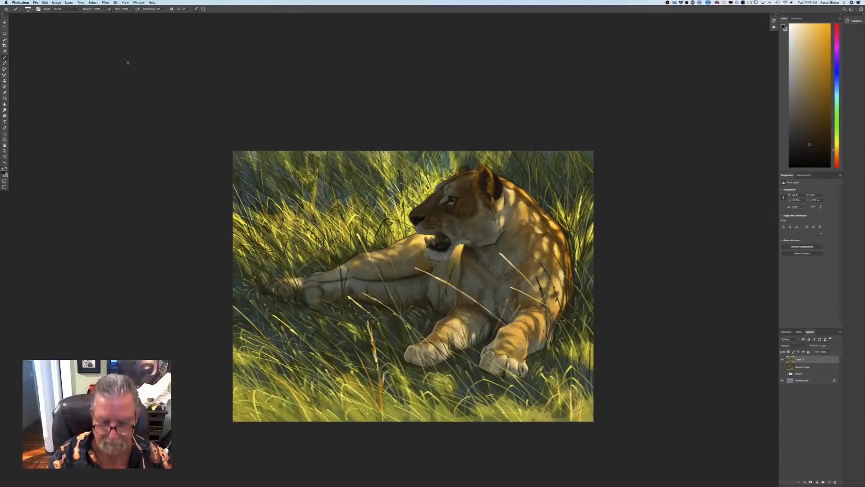
Examine the more saturated painting close up and at reduced size
{"action": "key", "text": "super+plus"}
{"action": "mouse_move", "coordinate": [372, 173]}
{"action": "left_mouse_down"}
{"action": "mouse_move", "coordinate": [407, 90]}
{"action": "mouse_move", "coordinate": [388, 147]}
{"action": "left_mouse_up"}
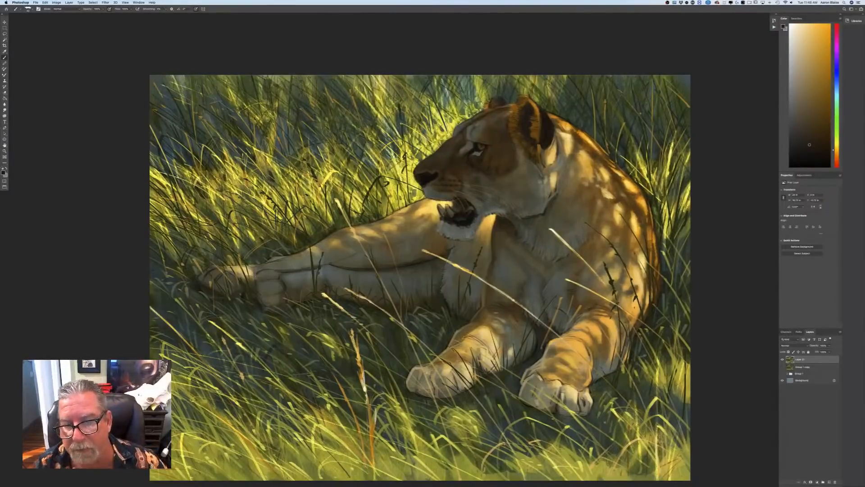
{"action": "key", "text": "super+minus"}
{"action": "key", "text": "super+minus"}
{"action": "key", "text": "super+minus"}
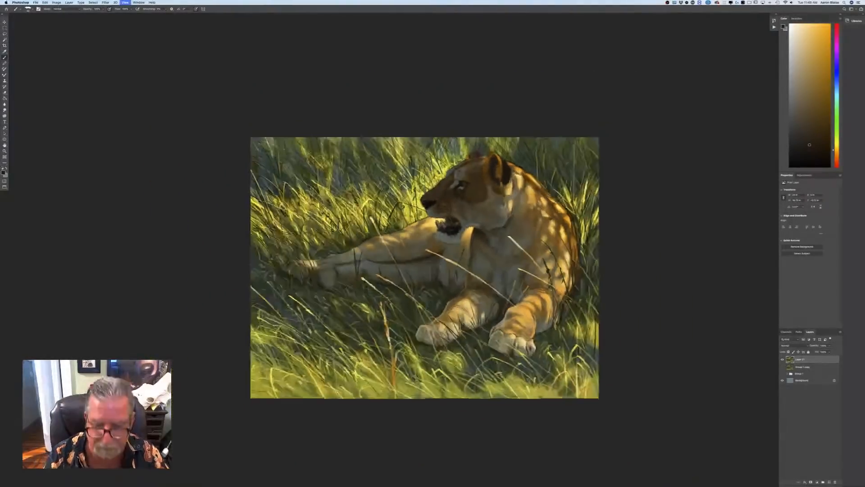
{"action": "key", "text": "super+plus"}
{"action": "key", "text": "super+plus"}
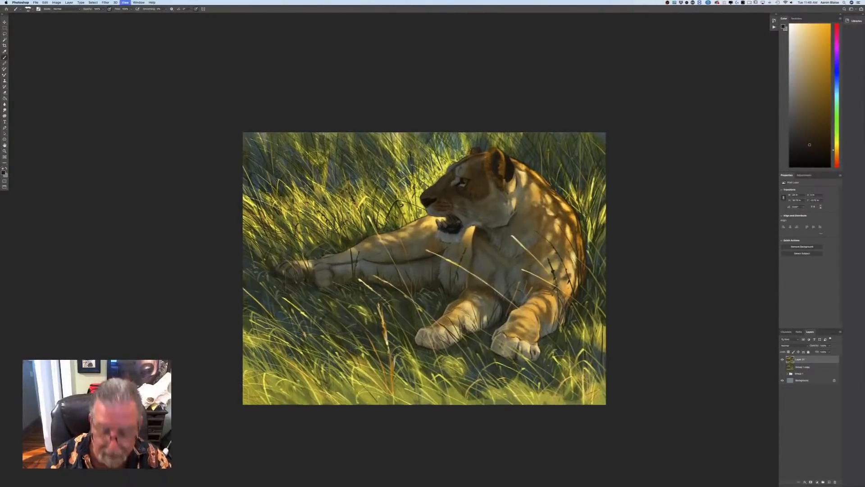
{"action": "key", "text": "super+plus"}
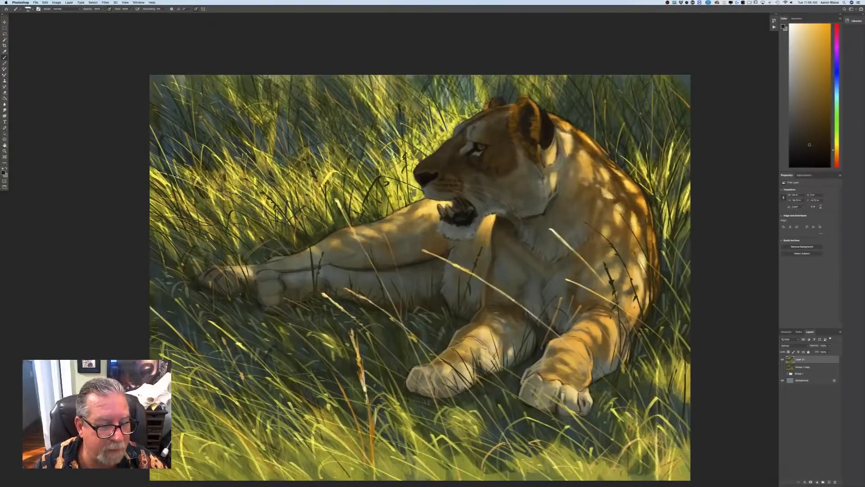
Sample a muted gray-green from the background grass as the foreground color
{"action": "left_click", "coordinate": [3, 172]}
{"action": "left_click", "coordinate": [220, 251]}
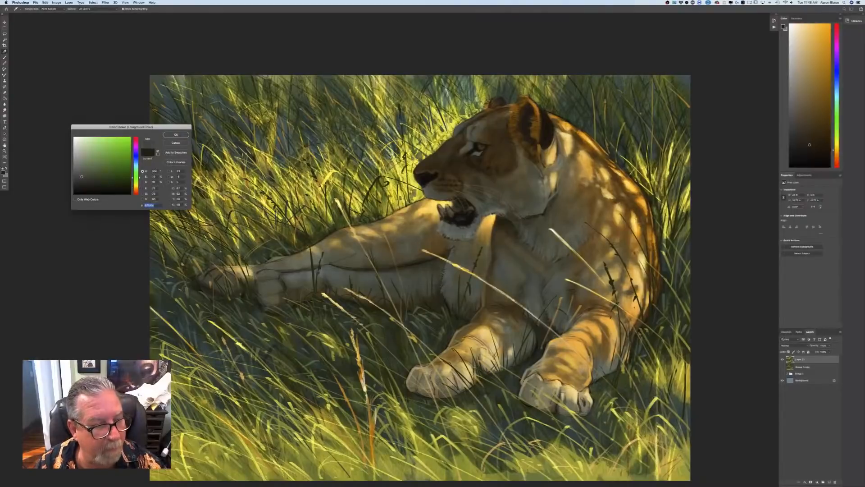
{"action": "key", "text": "Return"}
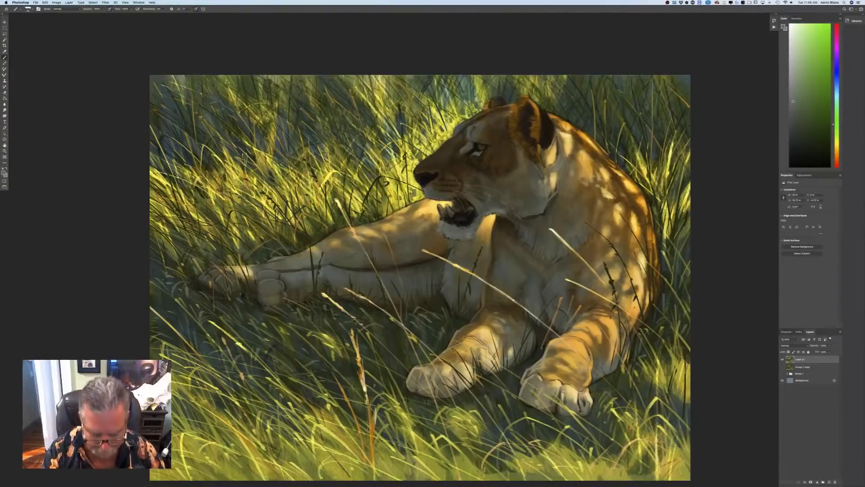
{"action": "key", "text": "super+0"}
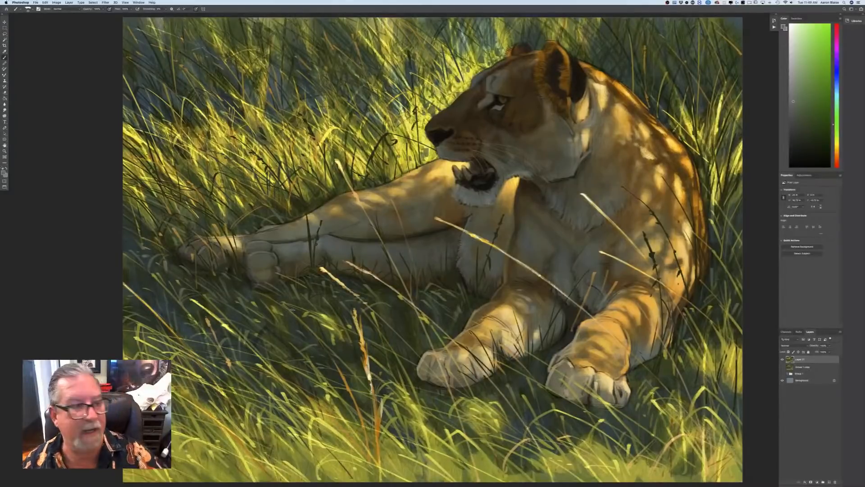
Sample a dark brown from the lioness's forehead as the foreground color
{"action": "left_click", "coordinate": [4, 172]}
{"action": "left_click", "coordinate": [511, 91]}
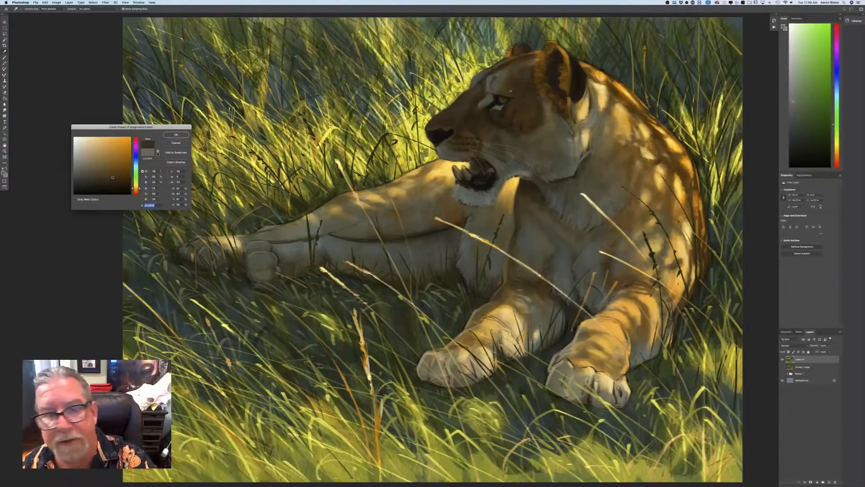
{"action": "left_click", "coordinate": [176, 134]}
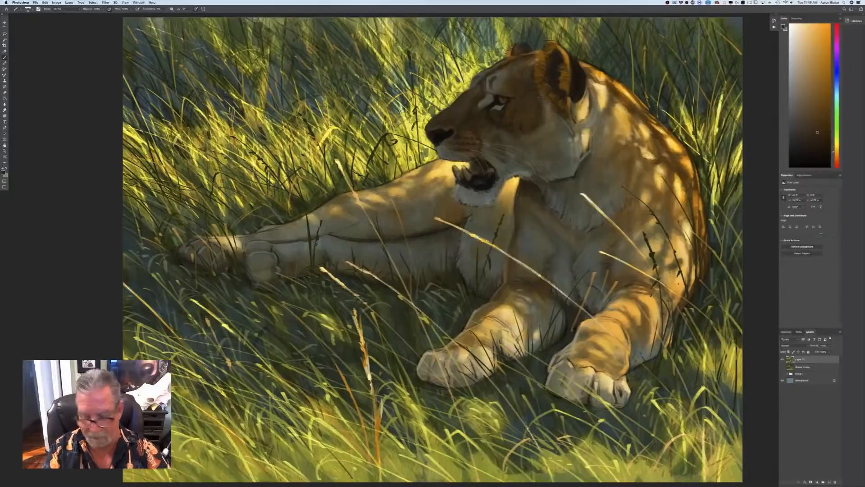
Add a new layer and sign the painting in dark brown on the grass near the lower-right corner of the artwork
{"action": "left_click_drag", "start_coordinate": [294, 353], "coordinate": [227, 244]}
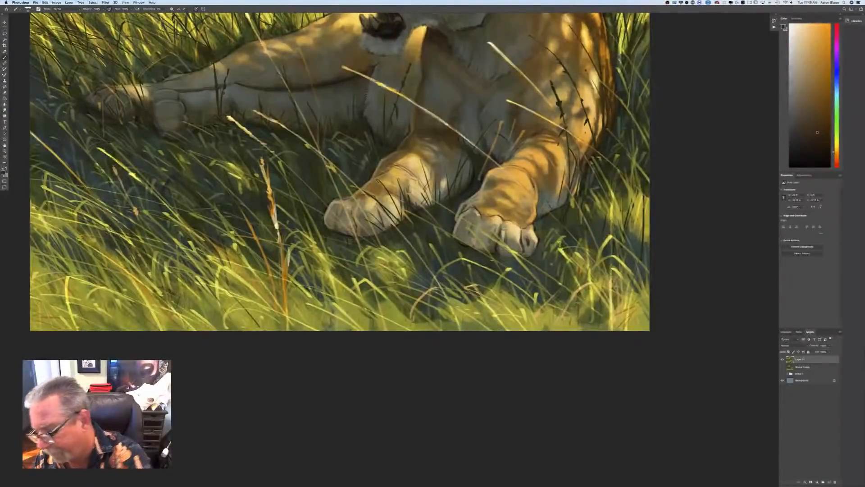
{"action": "left_click", "coordinate": [828, 482]}
{"action": "mouse_move", "coordinate": [538, 292]}
{"action": "left_mouse_down"}
{"action": "mouse_move", "coordinate": [551, 309]}
{"action": "mouse_move", "coordinate": [588, 302]}
{"action": "mouse_move", "coordinate": [584, 318]}
{"action": "left_mouse_up"}
{"action": "left_click_drag", "start_coordinate": [599, 288], "coordinate": [620, 308]}
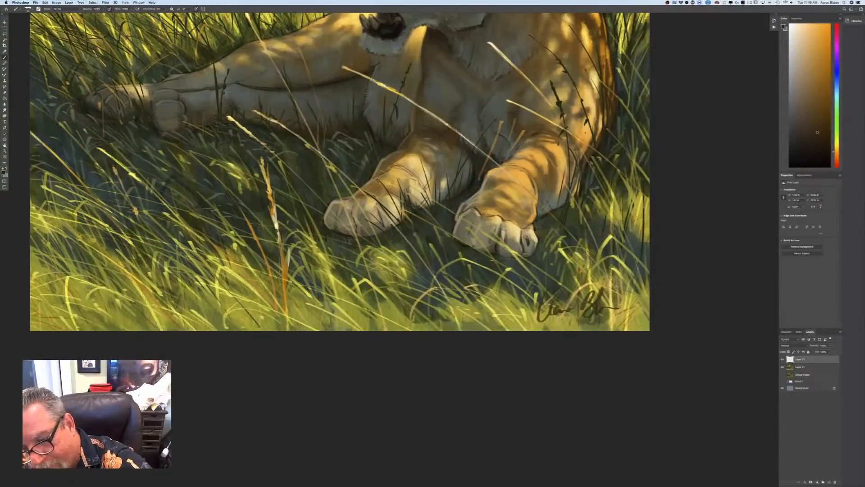
{"action": "key", "text": "super+minus"}
{"action": "key", "text": "super+minus"}
{"action": "key", "text": "super+minus"}
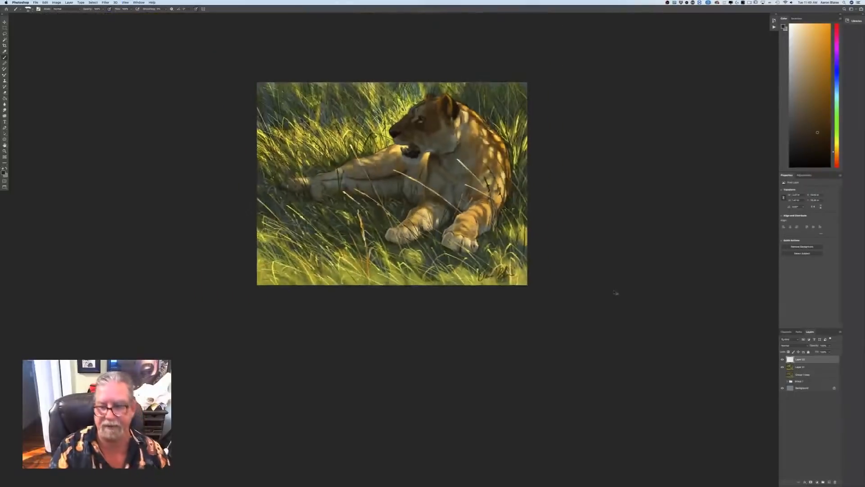